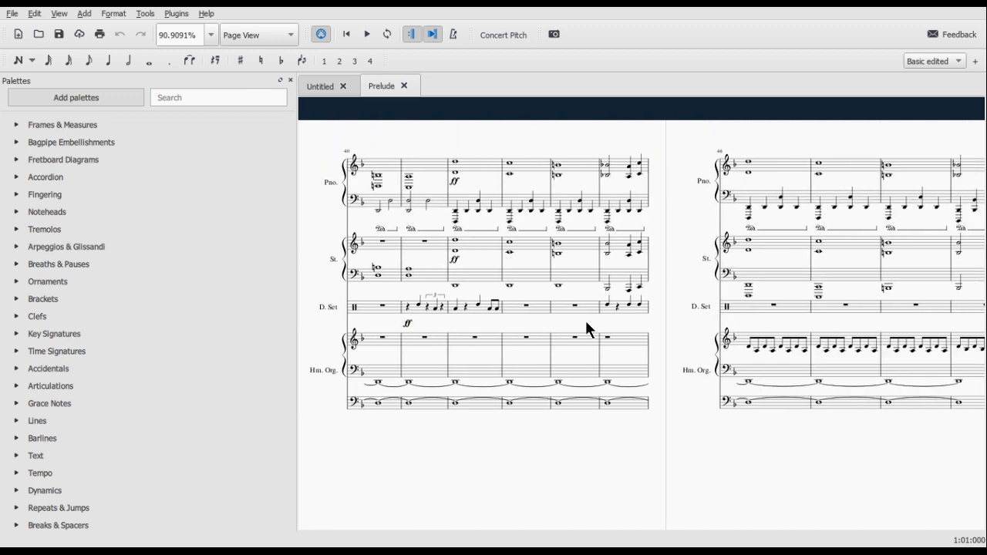
Step: Look through the Prelude score from start to finish and play it back from the Hammond Organ's first note in measure 1
{"action": "scroll", "coordinate": [585, 320], "scroll_direction": "right", "scroll_amount": 8}
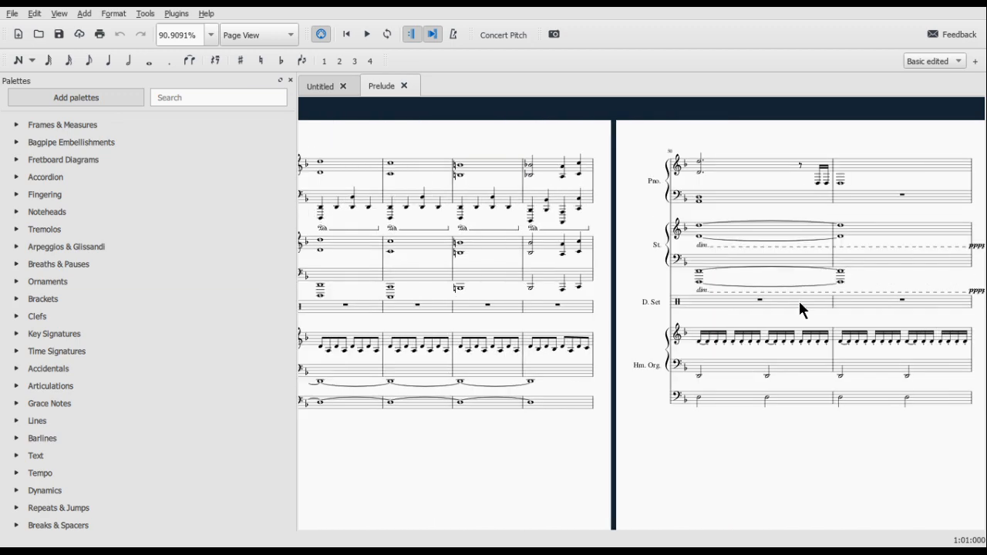
{"action": "scroll", "coordinate": [799, 306], "scroll_direction": "right", "scroll_amount": 1}
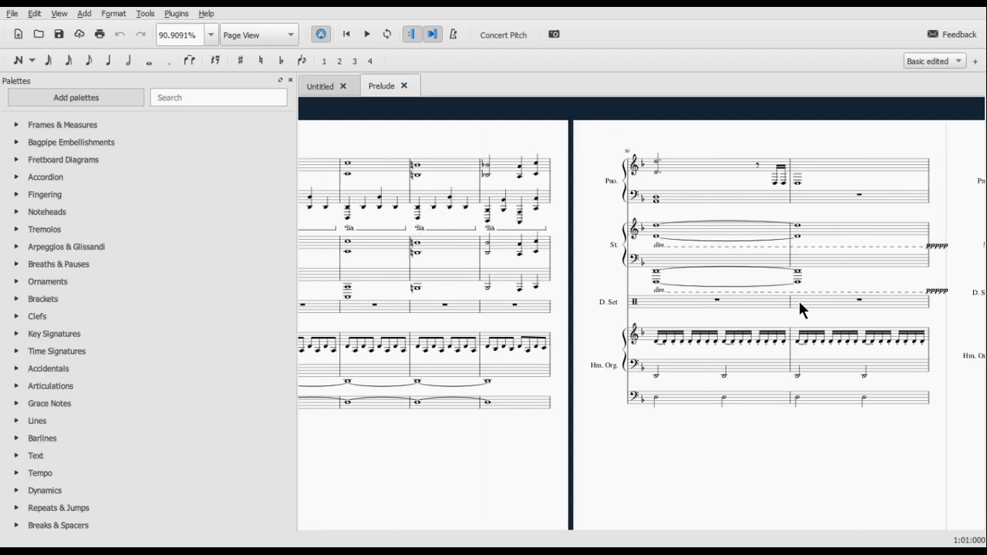
{"action": "scroll", "coordinate": [799, 304], "scroll_direction": "up", "scroll_amount": 6}
{"action": "scroll", "coordinate": [799, 304], "scroll_direction": "down", "scroll_amount": 6}
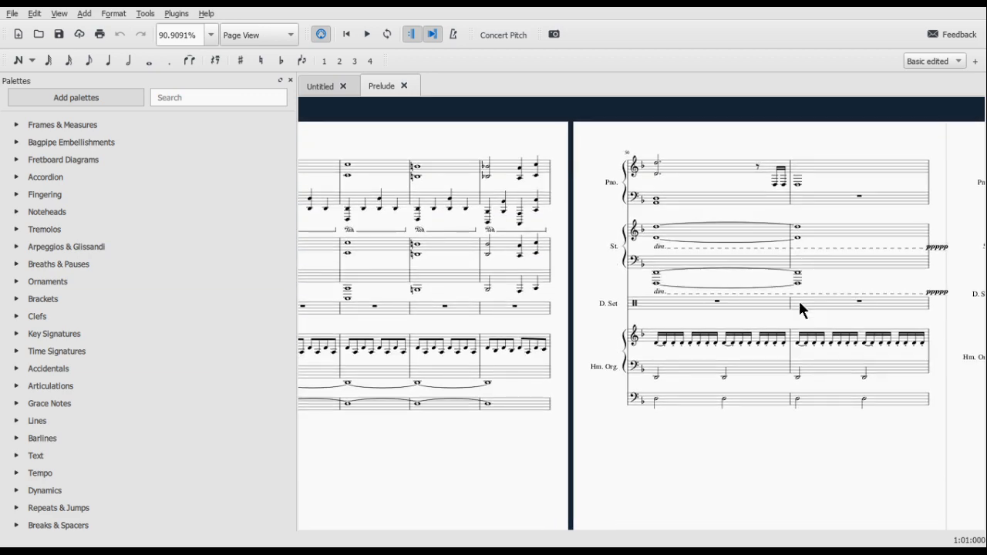
{"action": "scroll", "coordinate": [800, 303], "scroll_direction": "left", "scroll_amount": 20}
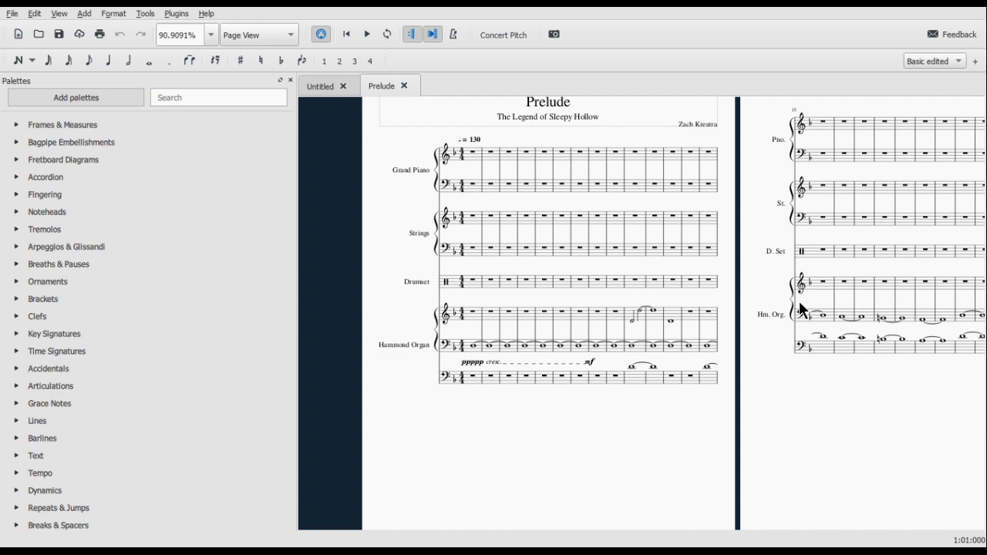
{"action": "scroll", "coordinate": [800, 306], "scroll_direction": "up", "scroll_amount": 1}
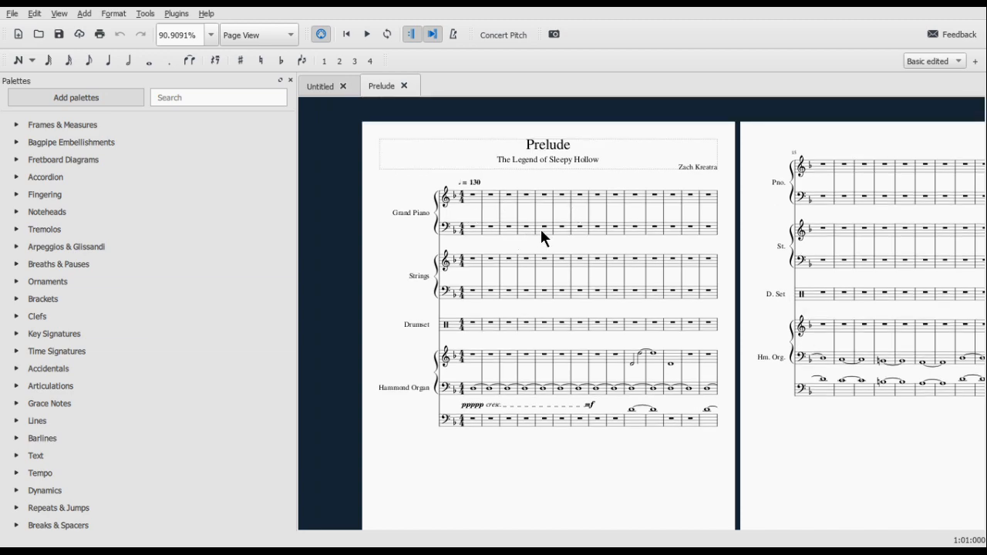
{"action": "left_click", "coordinate": [472, 202]}
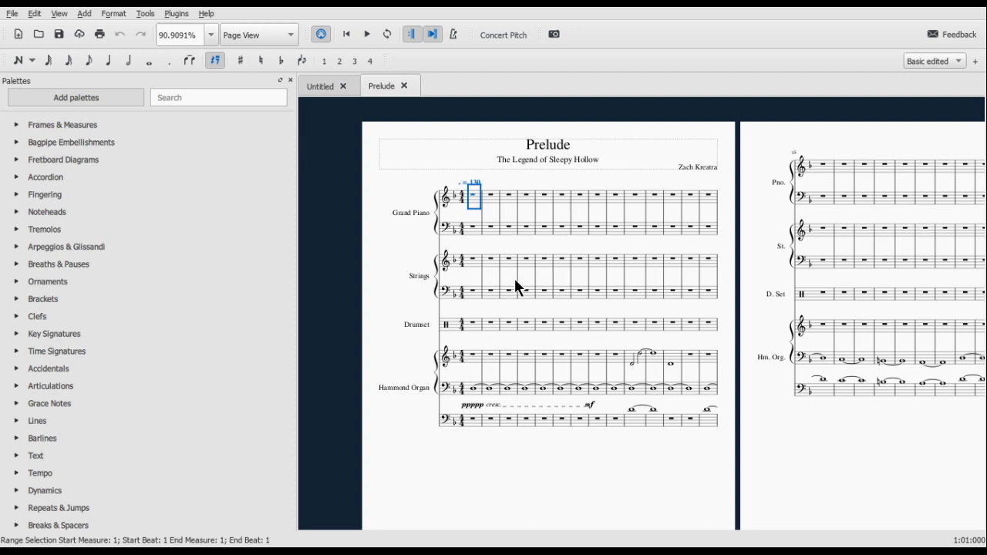
{"action": "left_click", "coordinate": [473, 387]}
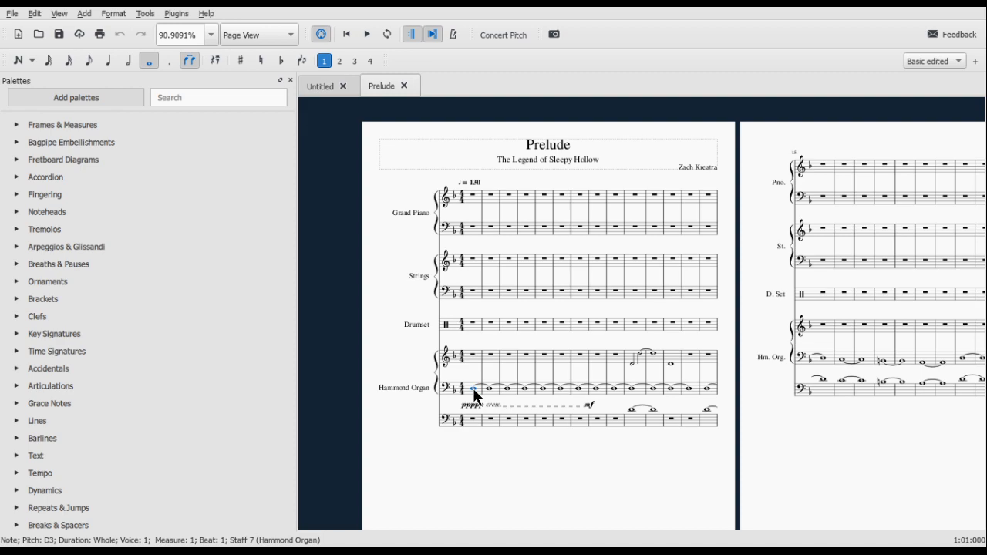
{"action": "key", "text": "space"}
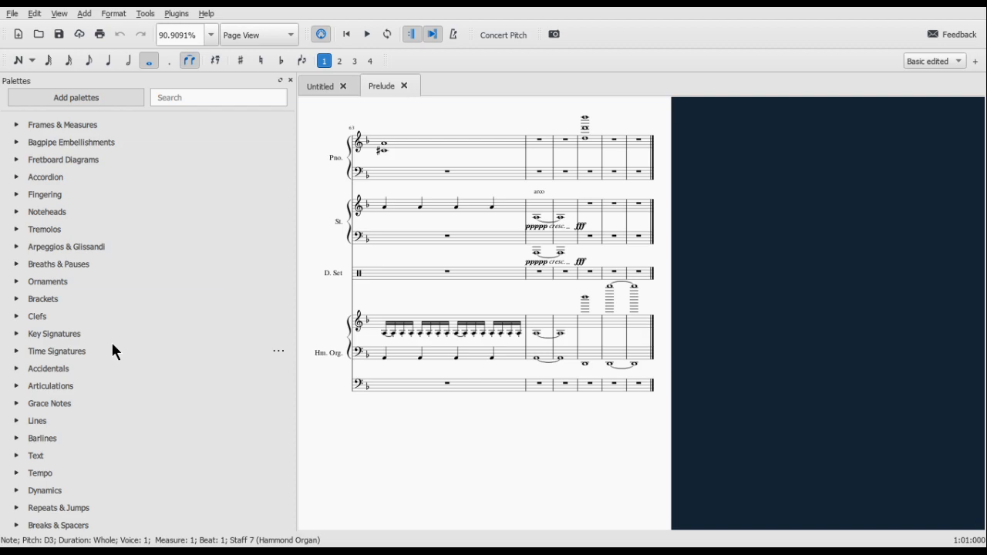
Step: Tie the Hammond Organ's D2 whole note in measure 66 to the following note and play back the ending from measure 64
{"action": "scroll", "coordinate": [584, 353], "scroll_direction": "up", "scroll_amount": 6}
{"action": "left_click", "coordinate": [582, 353]}
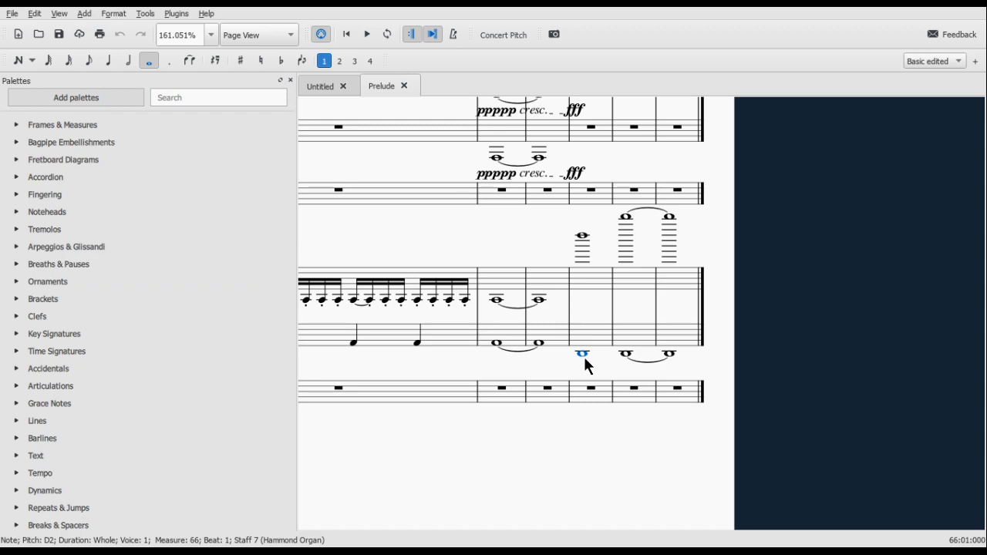
{"action": "key", "text": "plus"}
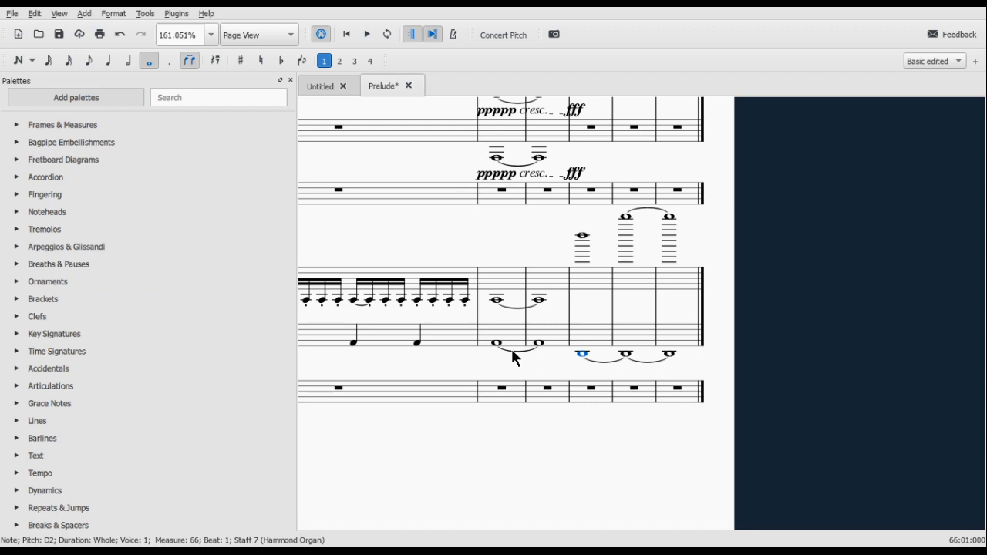
{"action": "key", "text": "space"}
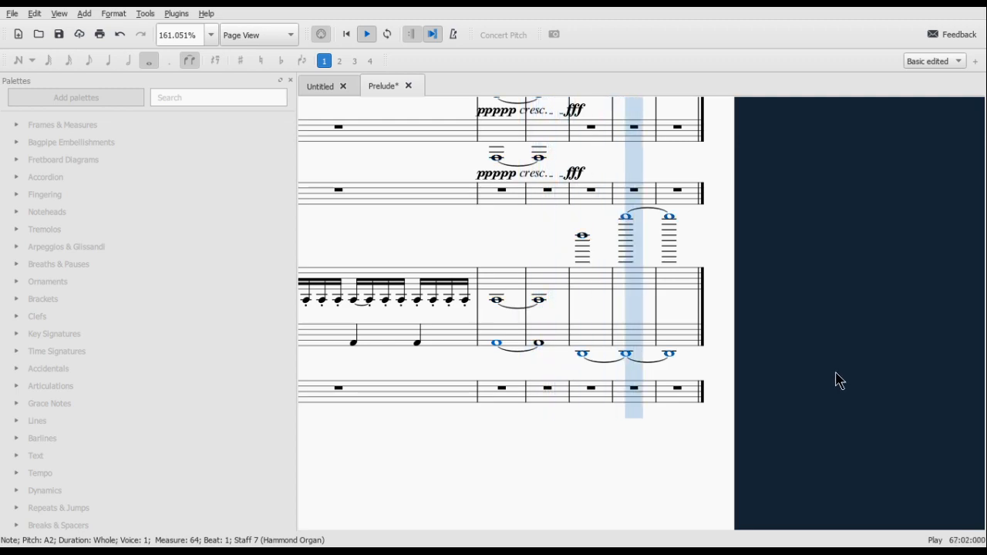
{"action": "key", "text": "space"}
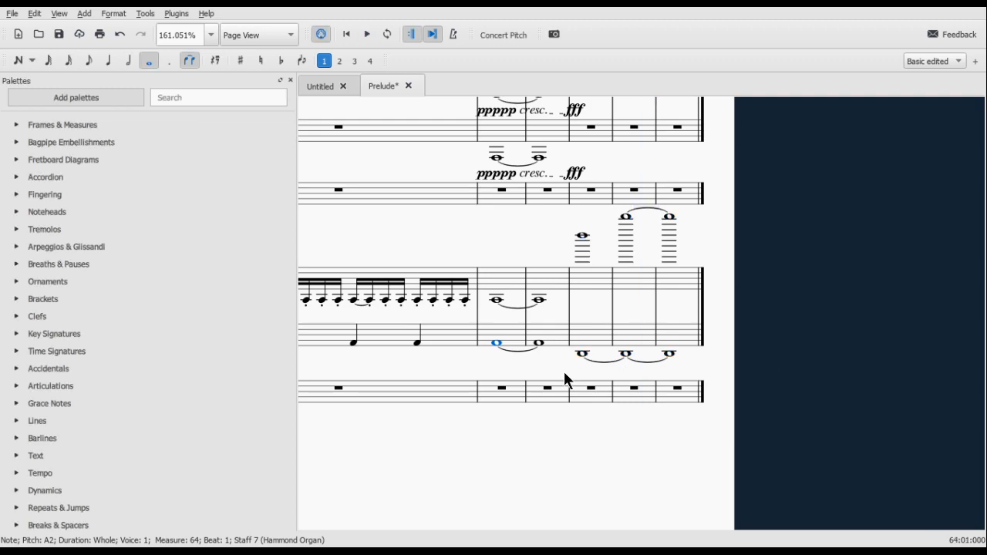
Step: Play back the passage starting at the Grand Piano's D4 dotted half note in measure 50
{"action": "scroll", "coordinate": [564, 373], "scroll_direction": "down", "scroll_amount": 8}
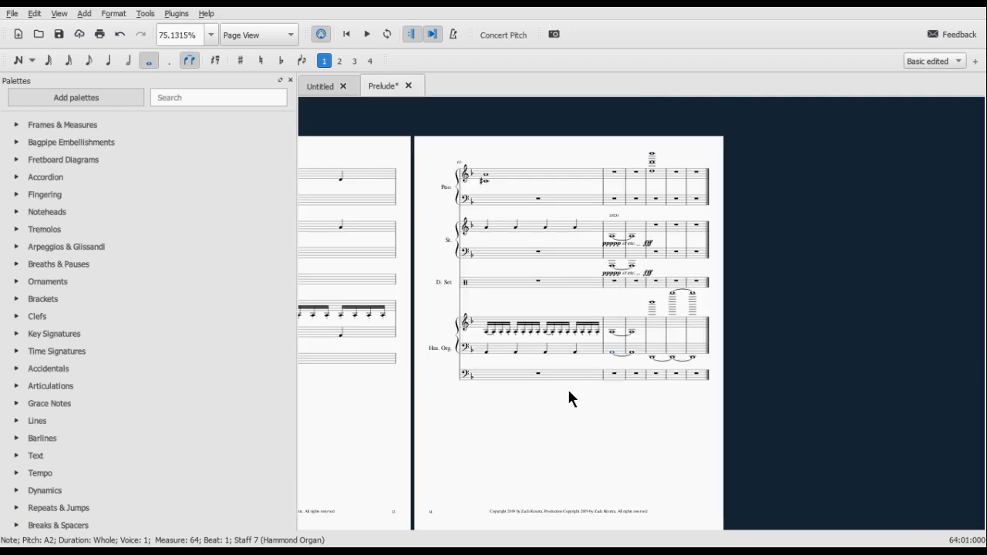
{"action": "scroll", "coordinate": [569, 398], "scroll_direction": "up", "scroll_amount": 15}
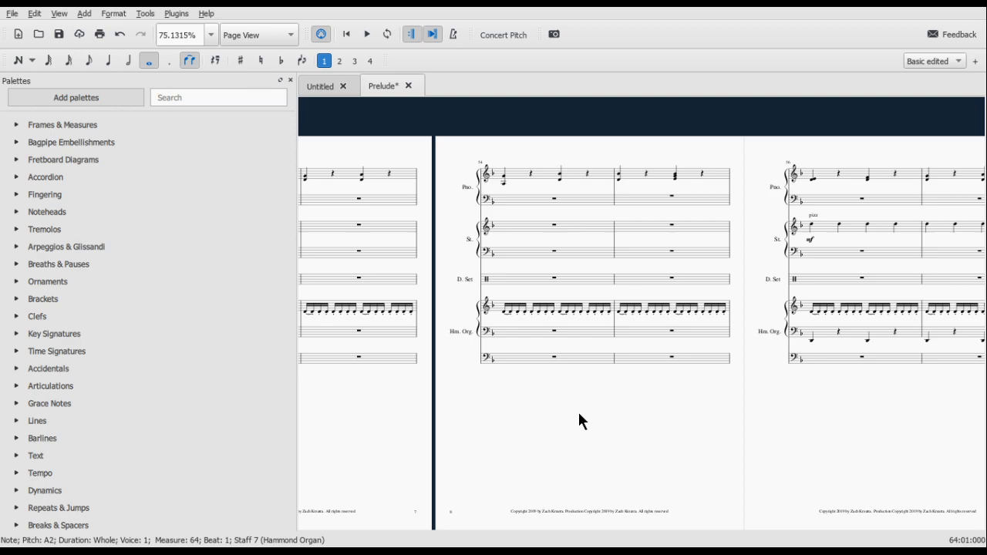
{"action": "scroll", "coordinate": [579, 416], "scroll_direction": "up", "scroll_amount": 5}
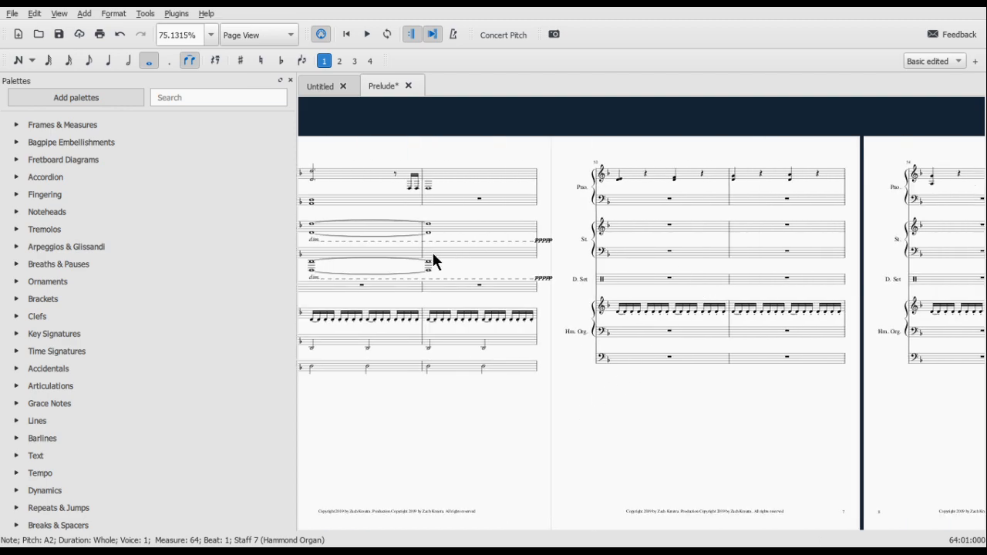
{"action": "scroll", "coordinate": [566, 293], "scroll_direction": "up", "scroll_amount": 2}
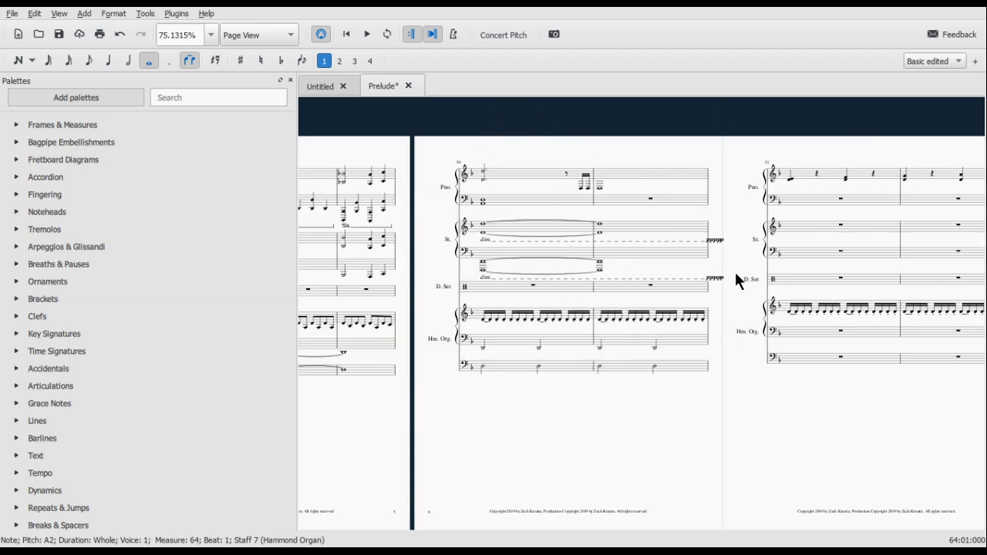
{"action": "left_click", "coordinate": [484, 182]}
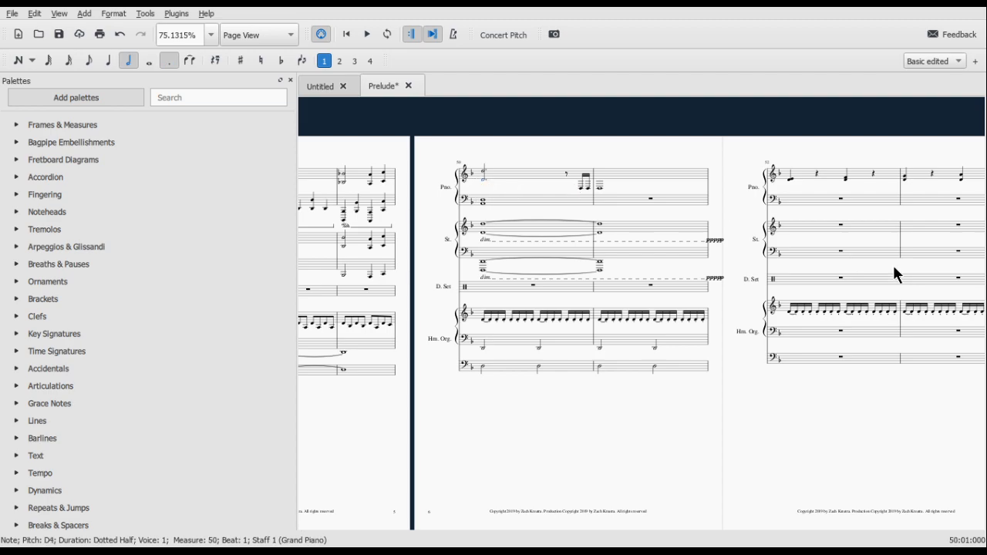
{"action": "key", "text": "space"}
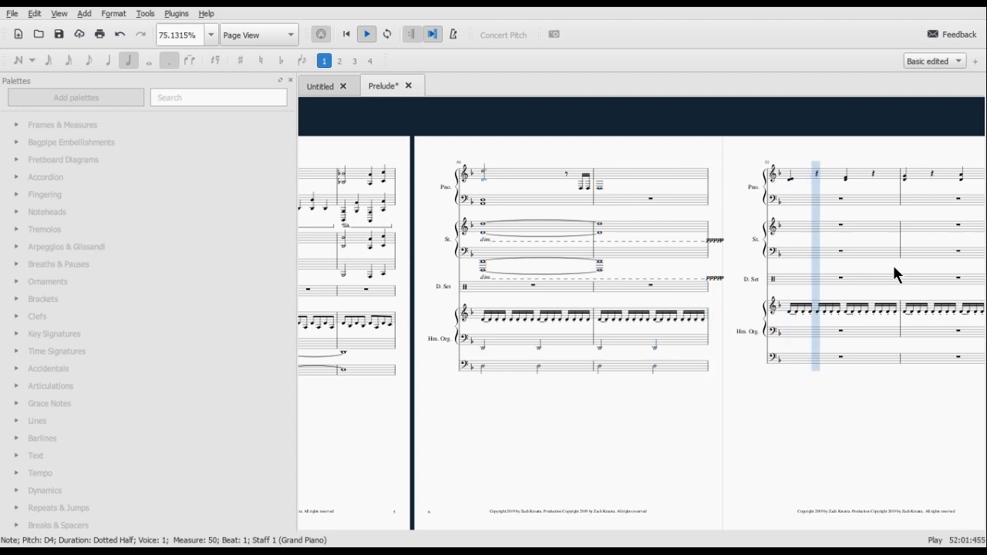
{"action": "key", "text": "space"}
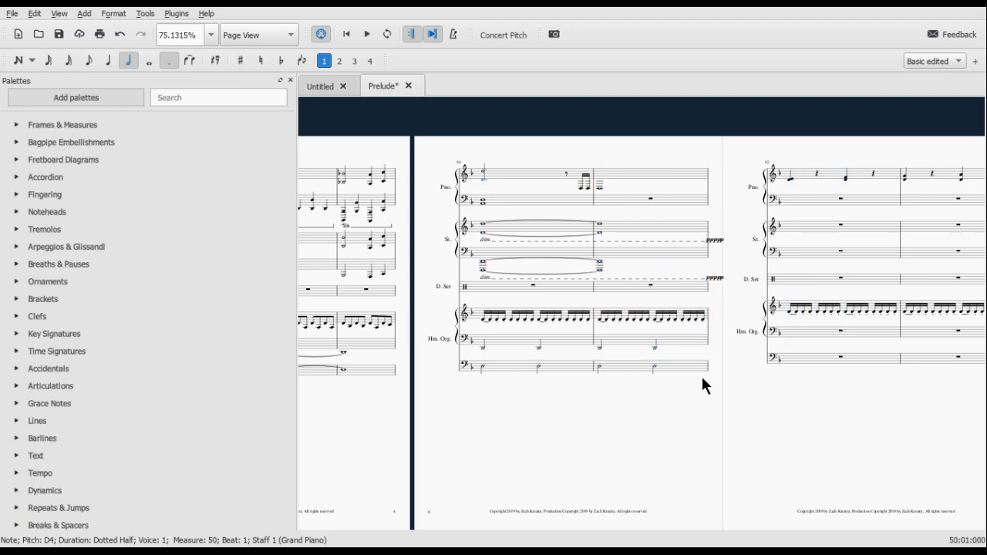
Step: Open the Mixer and play back the passage from the Hammond Organ's first sixteenth note in measure 50
{"action": "left_click", "coordinate": [484, 317]}
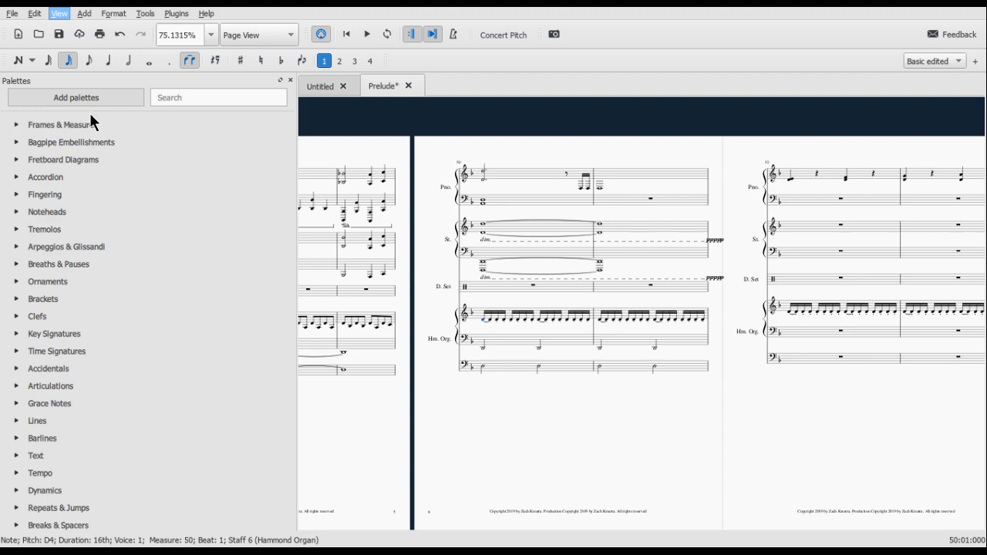
{"action": "key", "text": "F10"}
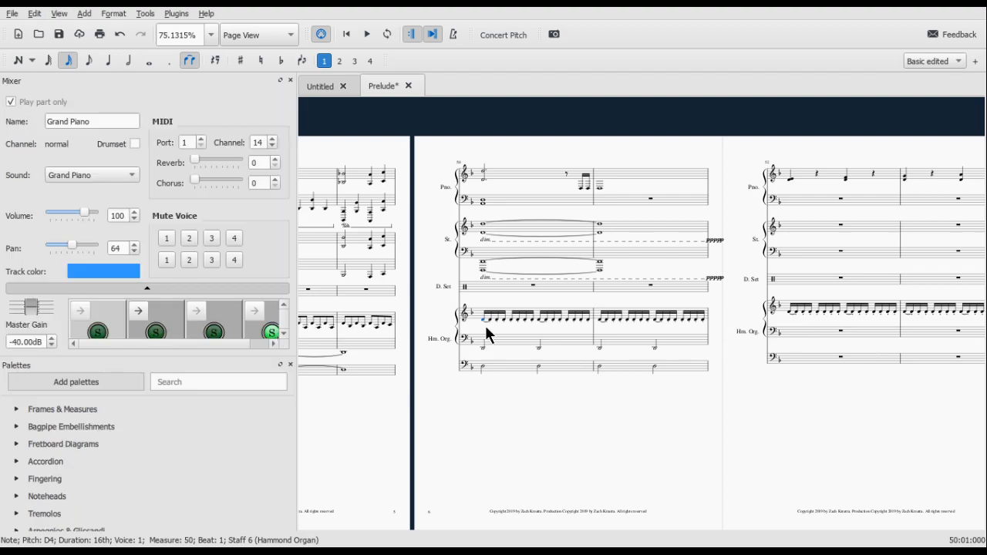
{"action": "key", "text": "space"}
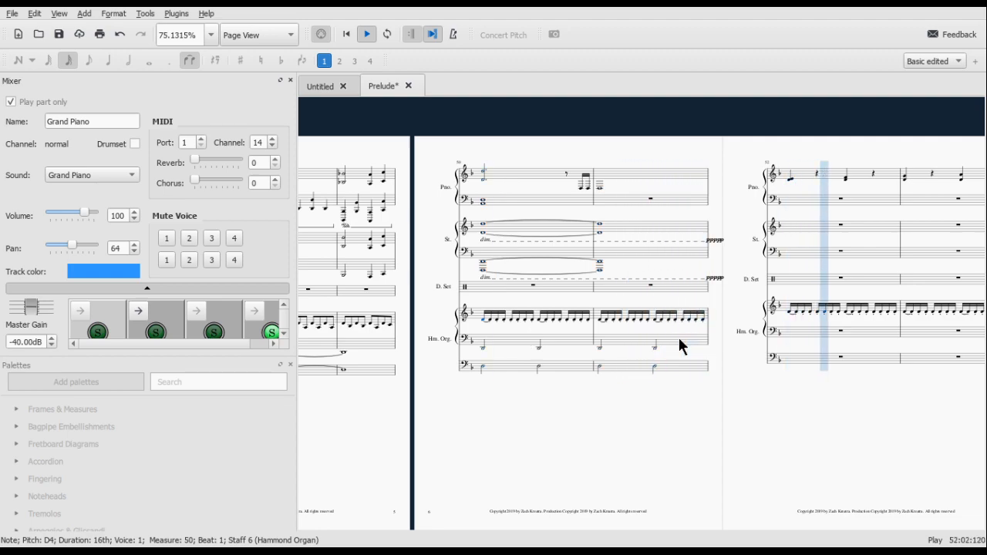
{"action": "key", "text": "space"}
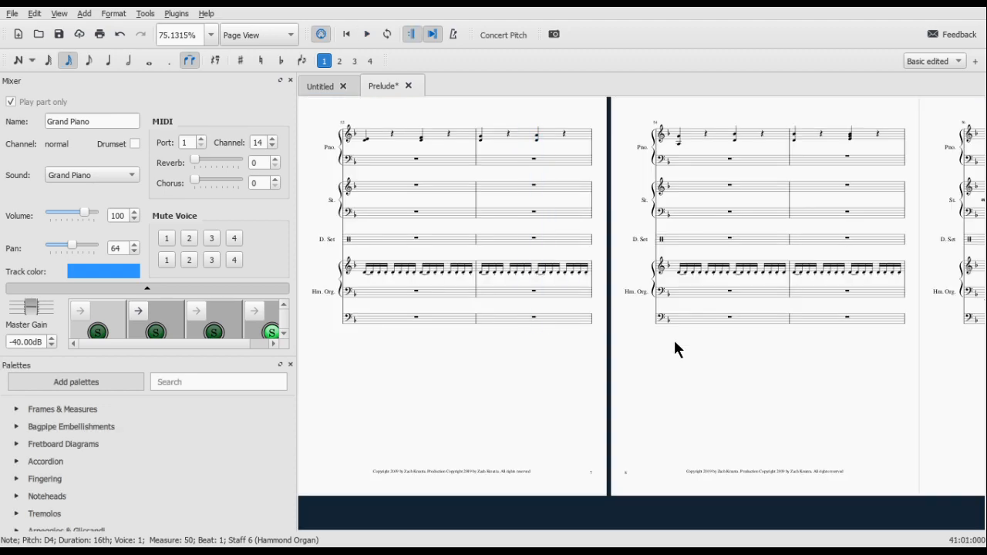
Step: Review the measures before measure 50 and replay the transition from the Grand Piano's D5 dotted half note in measure 50
{"action": "scroll", "coordinate": [526, 304], "scroll_direction": "left", "scroll_amount": 3}
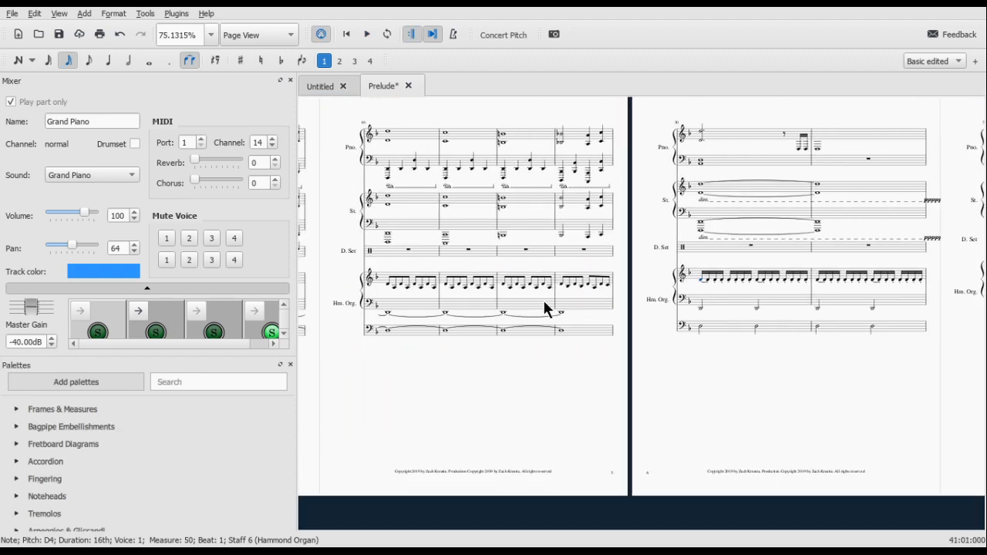
{"action": "scroll", "coordinate": [543, 302], "scroll_direction": "right", "scroll_amount": 3}
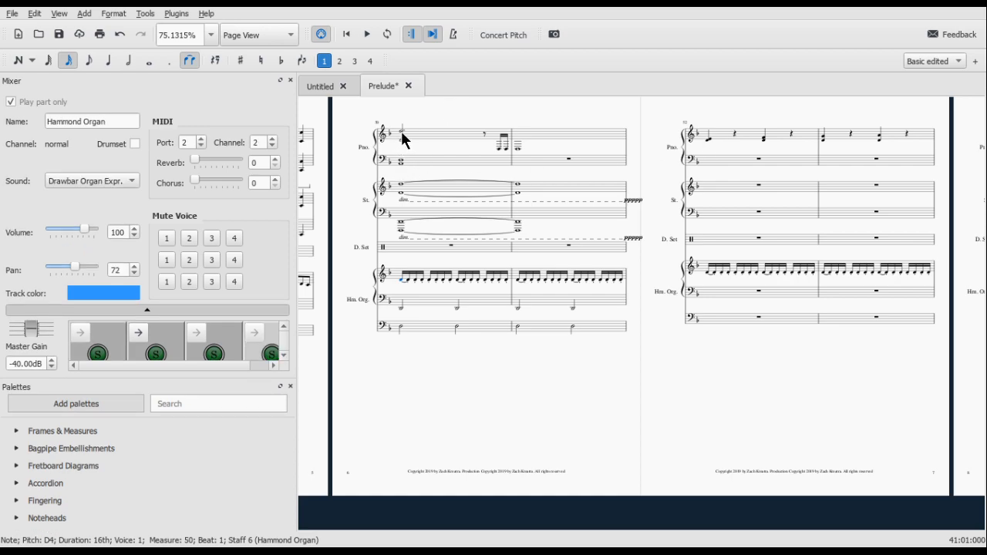
{"action": "left_click", "coordinate": [402, 131]}
{"action": "key", "text": "space"}
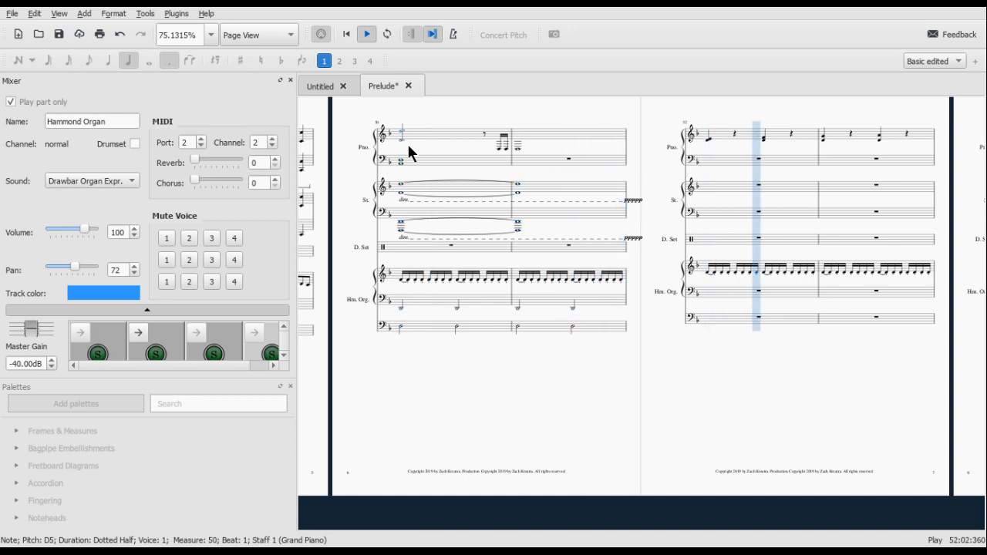
{"action": "key", "text": "space"}
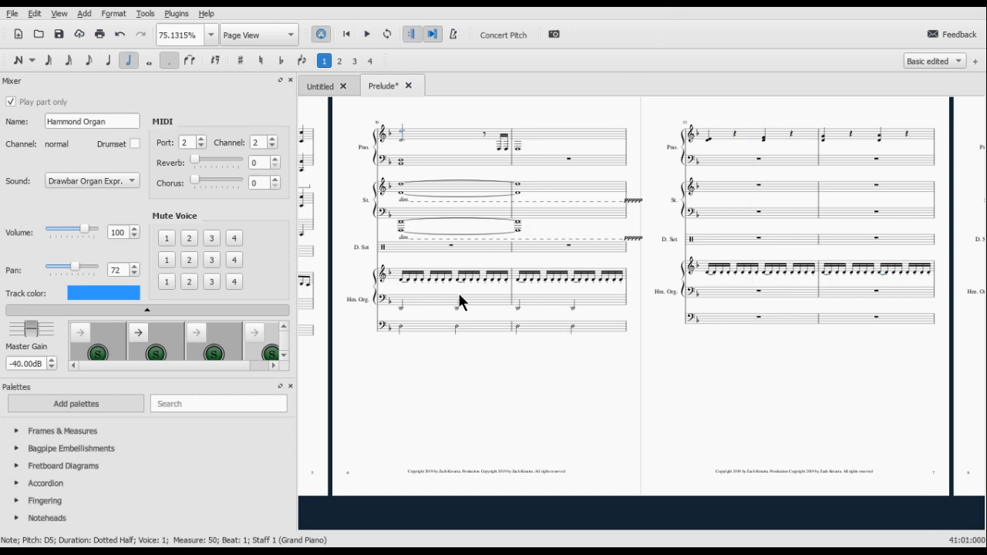
Step: Inspect the score's closing measures up to measure 68 and return to the passage at measures 50 and 51
{"action": "left_click", "coordinate": [737, 314]}
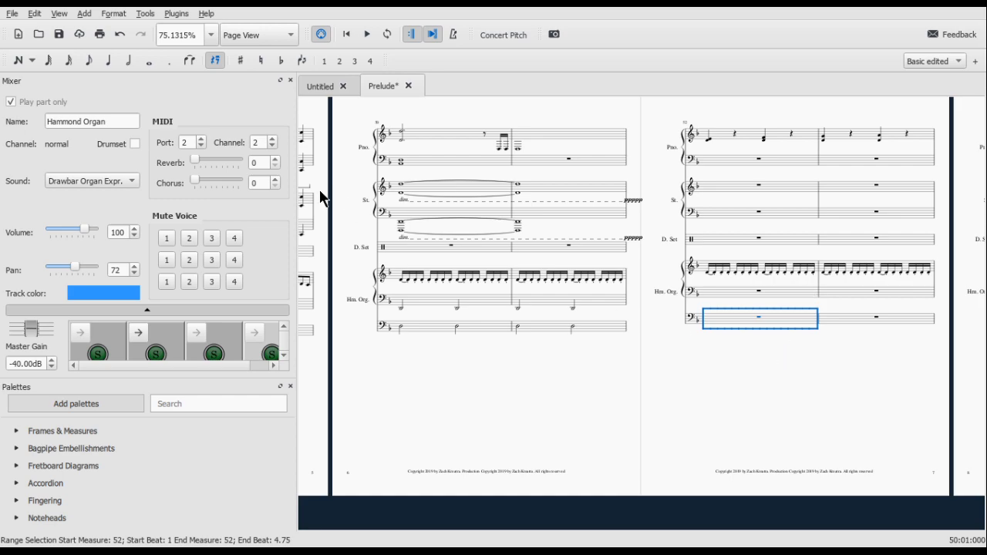
{"action": "scroll", "coordinate": [569, 369], "scroll_direction": "right", "scroll_amount": 20}
{"action": "scroll", "coordinate": [571, 370], "scroll_direction": "left", "scroll_amount": 3}
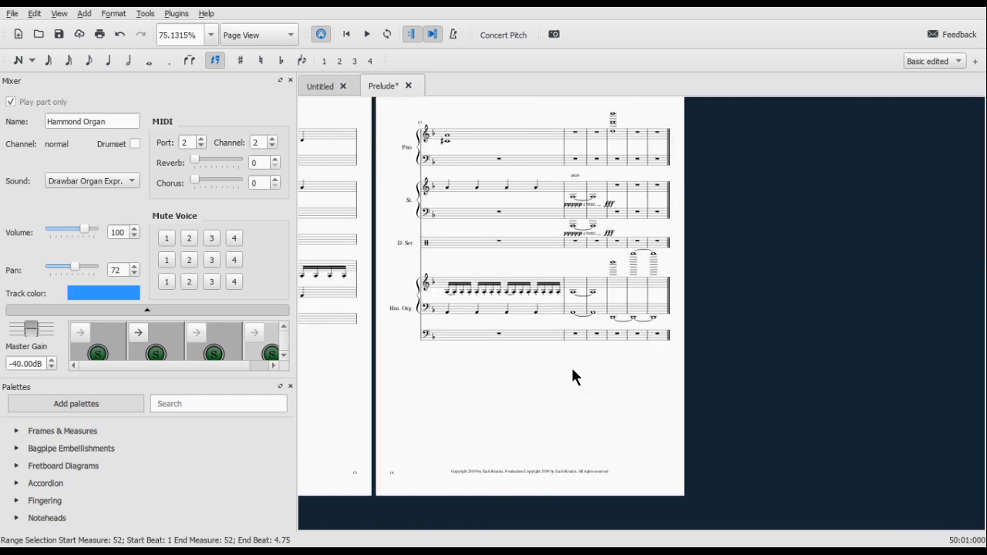
{"action": "scroll", "coordinate": [573, 377], "scroll_direction": "left", "scroll_amount": 2}
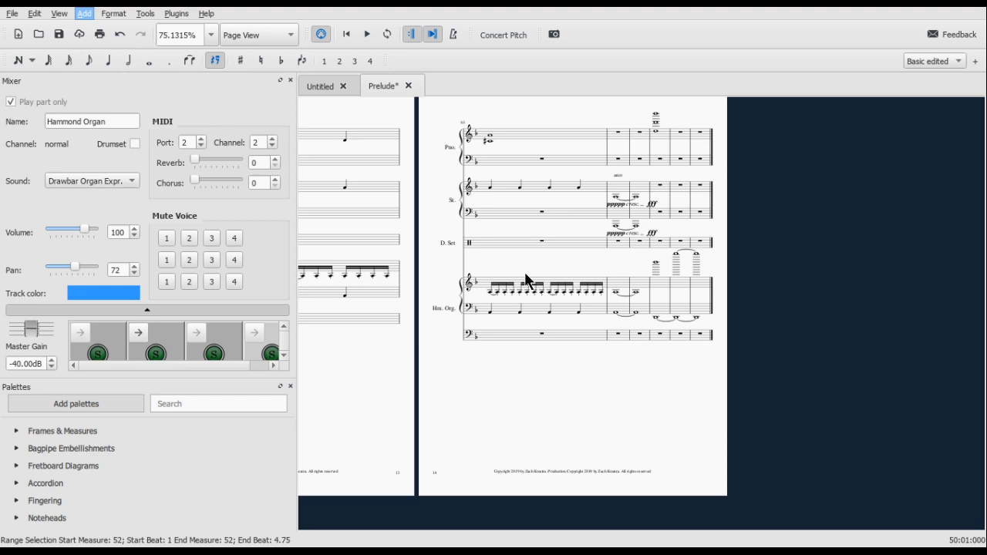
{"action": "left_click", "coordinate": [704, 291]}
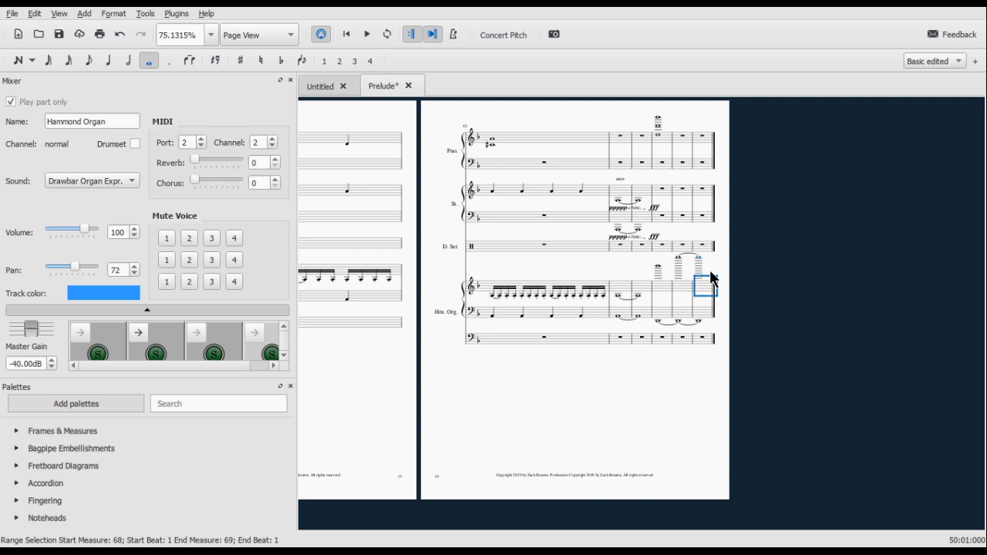
{"action": "scroll", "coordinate": [569, 291], "scroll_direction": "left", "scroll_amount": 20}
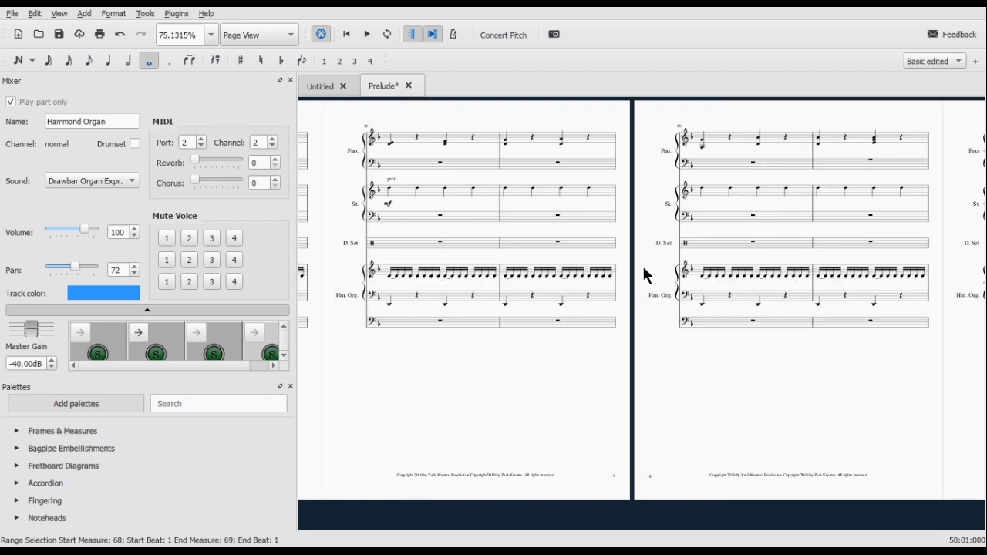
{"action": "scroll", "coordinate": [646, 275], "scroll_direction": "left", "scroll_amount": 10}
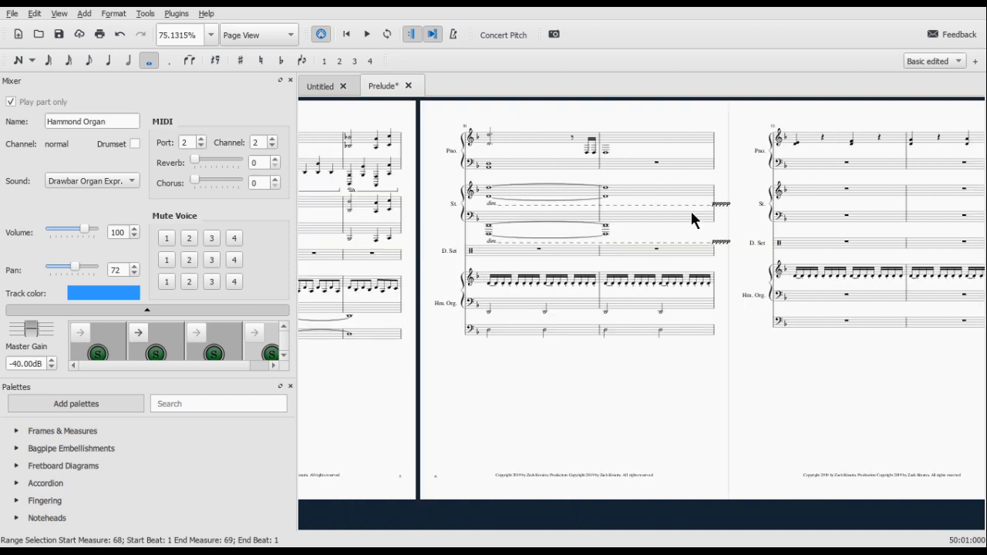
Step: Insert two empty measures before measure 51, between the two measures of the strings' diminuendo
{"action": "left_click", "coordinate": [713, 149]}
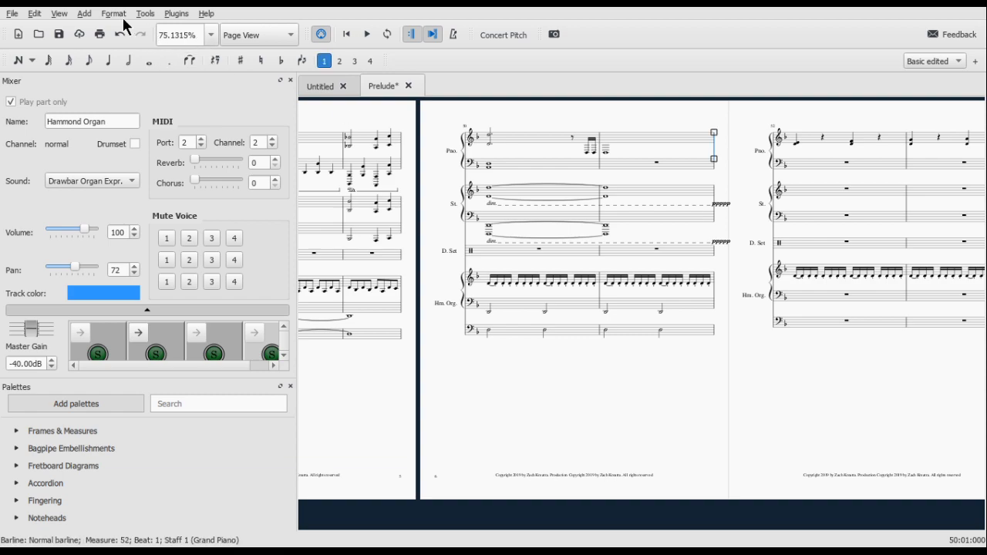
{"action": "left_click", "coordinate": [87, 16]}
{"action": "key", "text": "Return"}
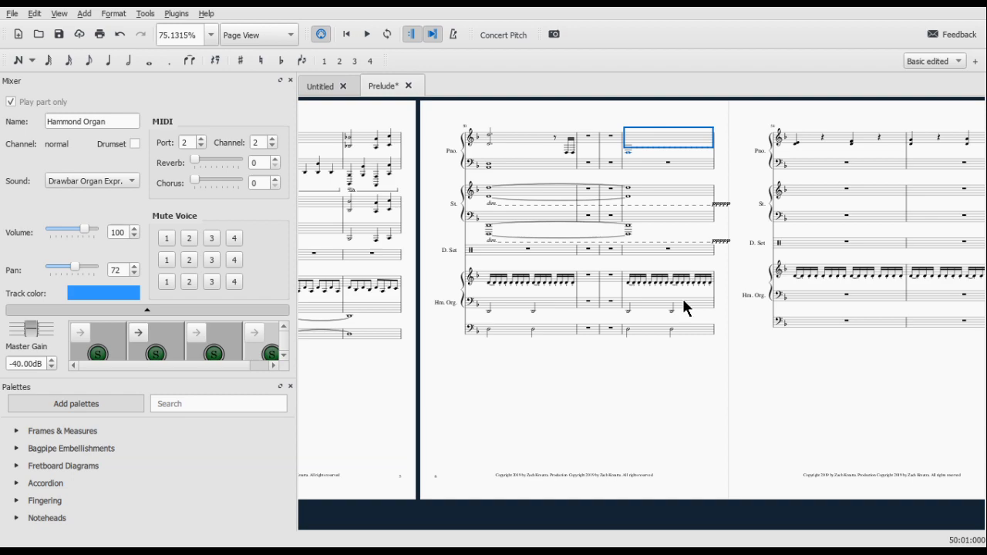
Step: Undo the last measure insertion and insert two empty measures after measure 51 instead
{"action": "key", "text": "ctrl+z"}
{"action": "left_click", "coordinate": [771, 150]}
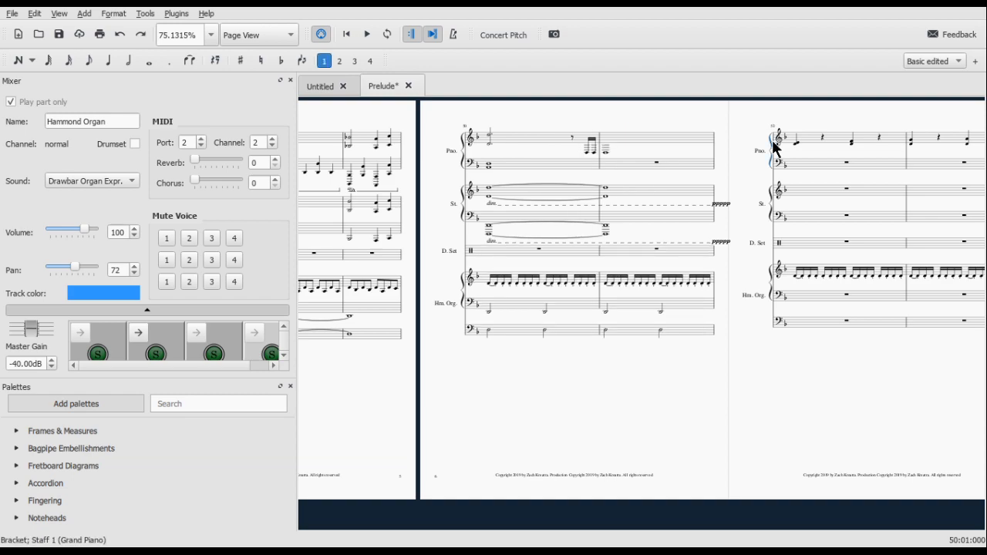
{"action": "left_click", "coordinate": [774, 168]}
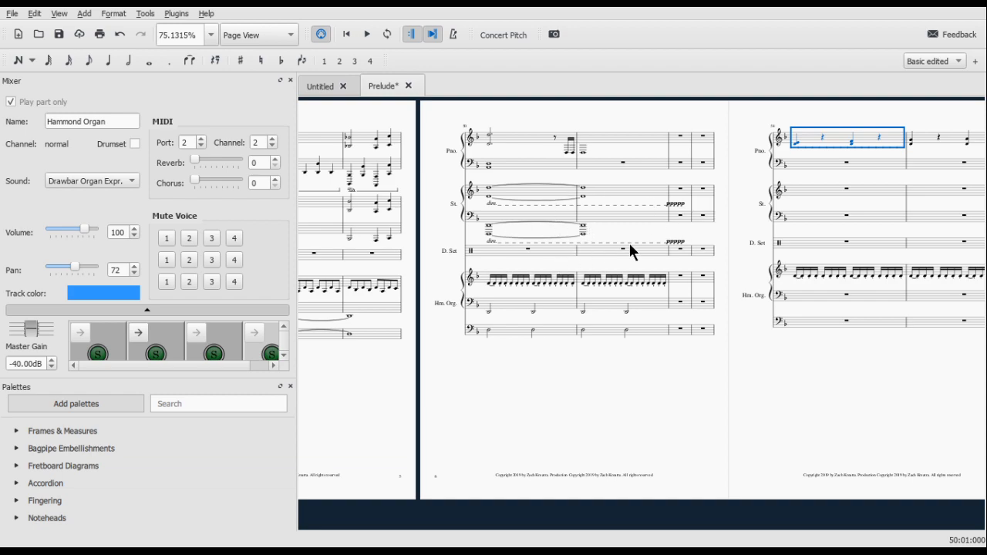
Step: Copy the Hammond Organ's treble sixteenth-note pattern from measure 50 into the empty measures 52 and 53
{"action": "left_click", "coordinate": [677, 279]}
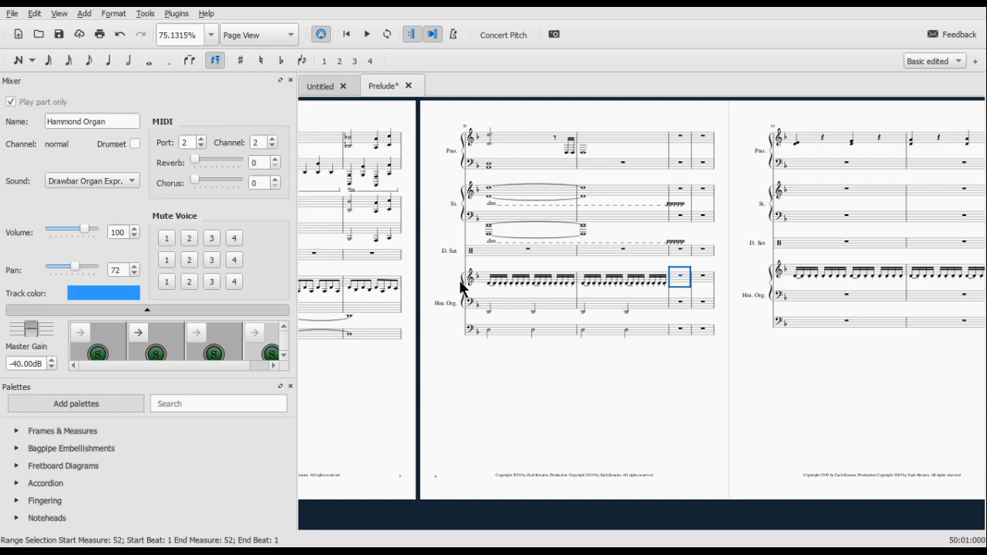
{"action": "left_click", "coordinate": [532, 289]}
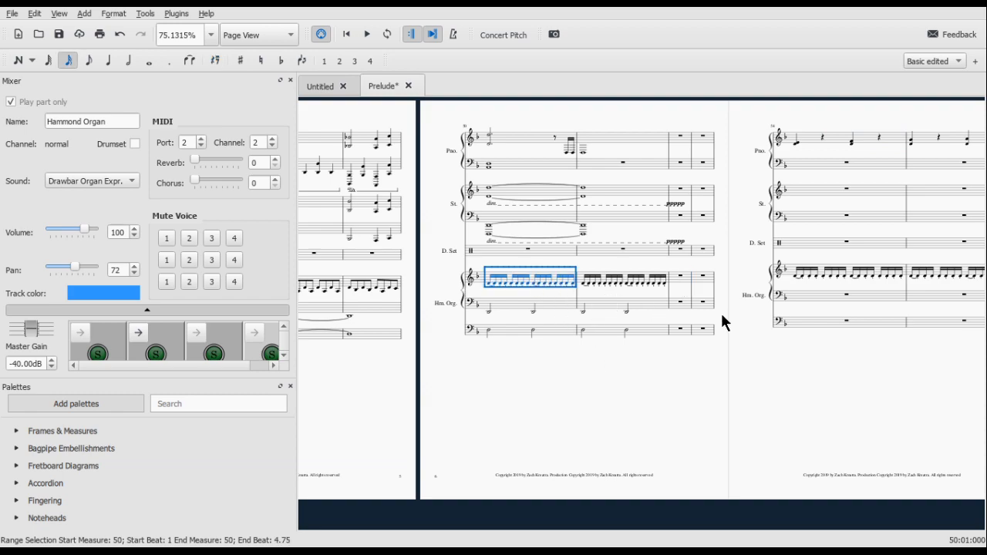
{"action": "left_click", "coordinate": [682, 280]}
{"action": "key", "text": "ctrl+v"}
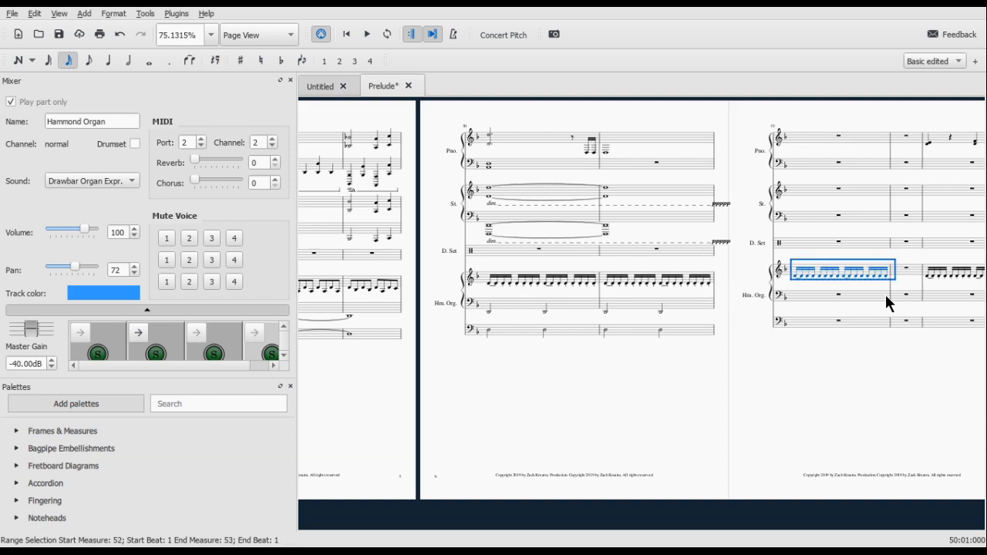
{"action": "left_click", "coordinate": [914, 272]}
{"action": "key", "text": "ctrl+v"}
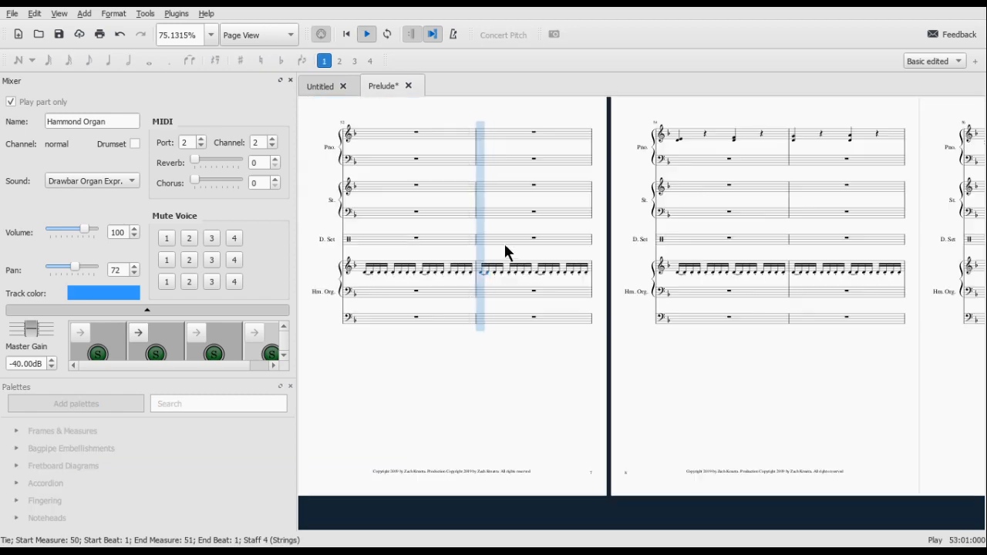
Step: Stop playback and replay the extended transition from the Grand Piano's D4 dotted half note in measure 50
{"action": "key", "text": "space"}
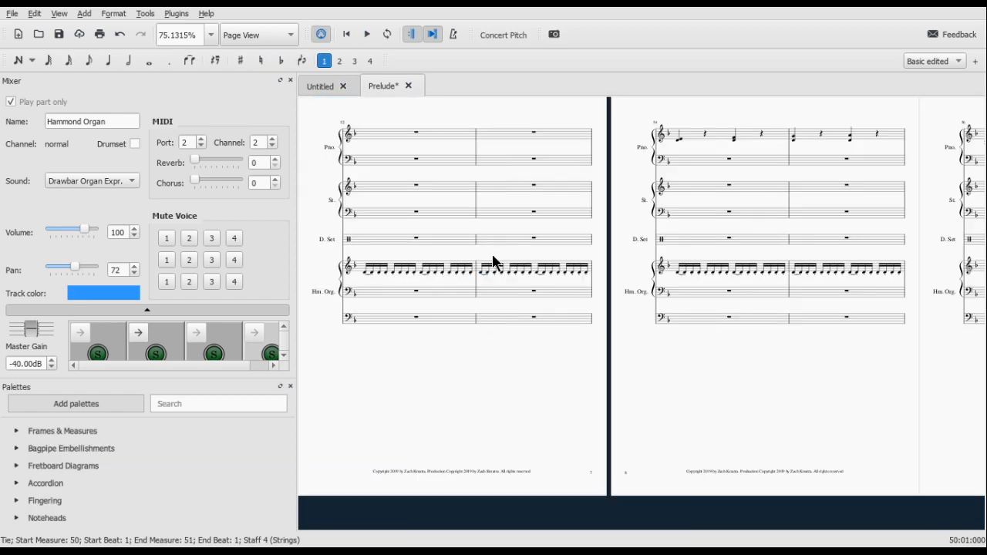
{"action": "scroll", "coordinate": [440, 270], "scroll_direction": "left", "scroll_amount": 7}
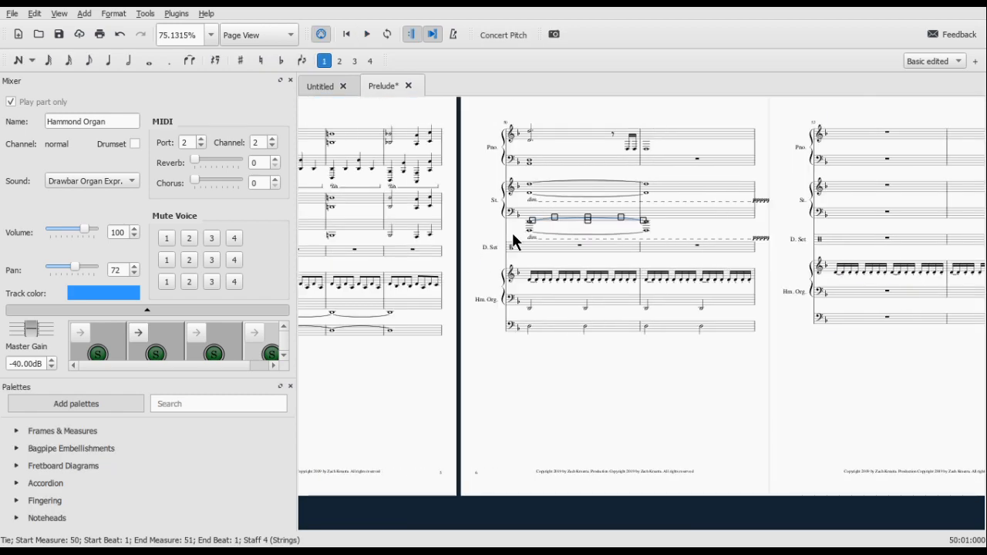
{"action": "left_click", "coordinate": [530, 142]}
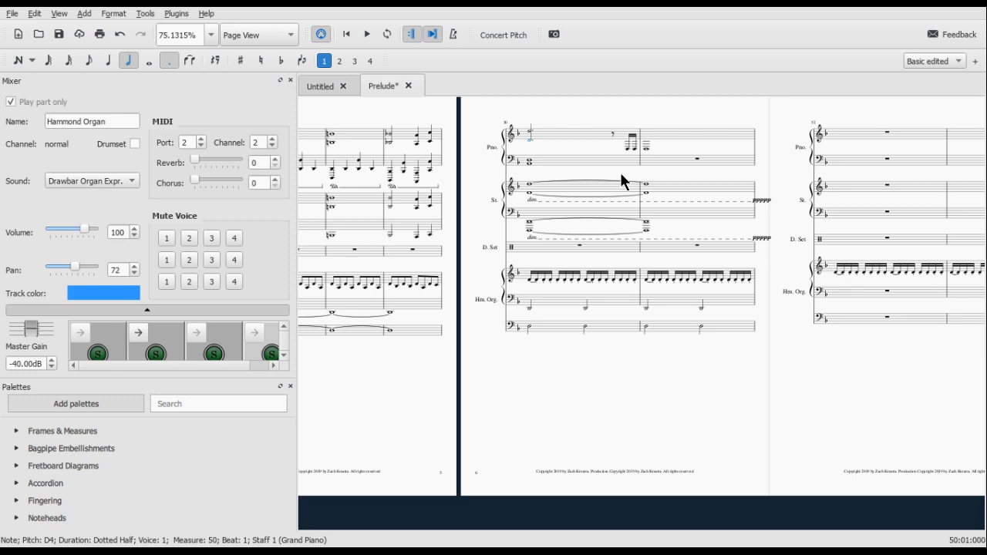
{"action": "key", "text": "space"}
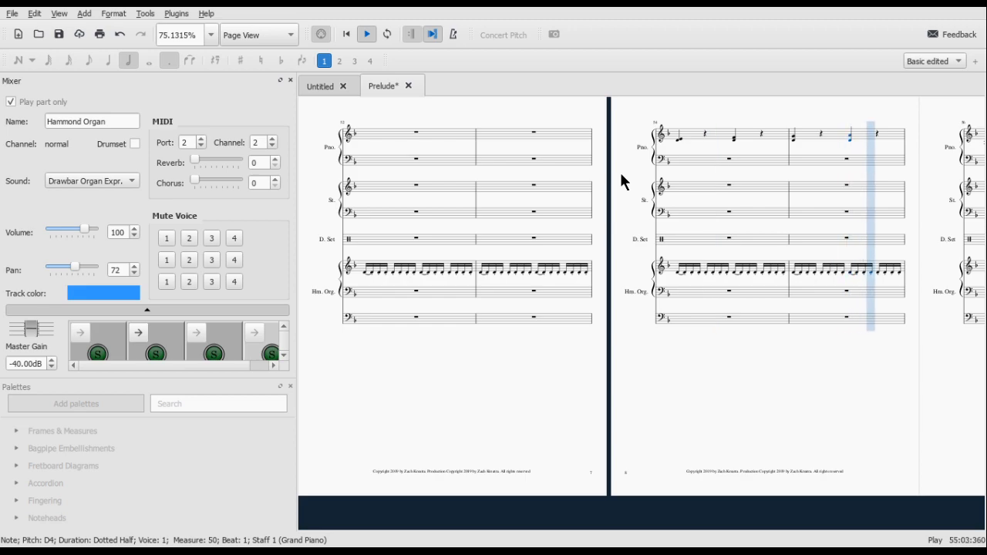
{"action": "key", "text": "space"}
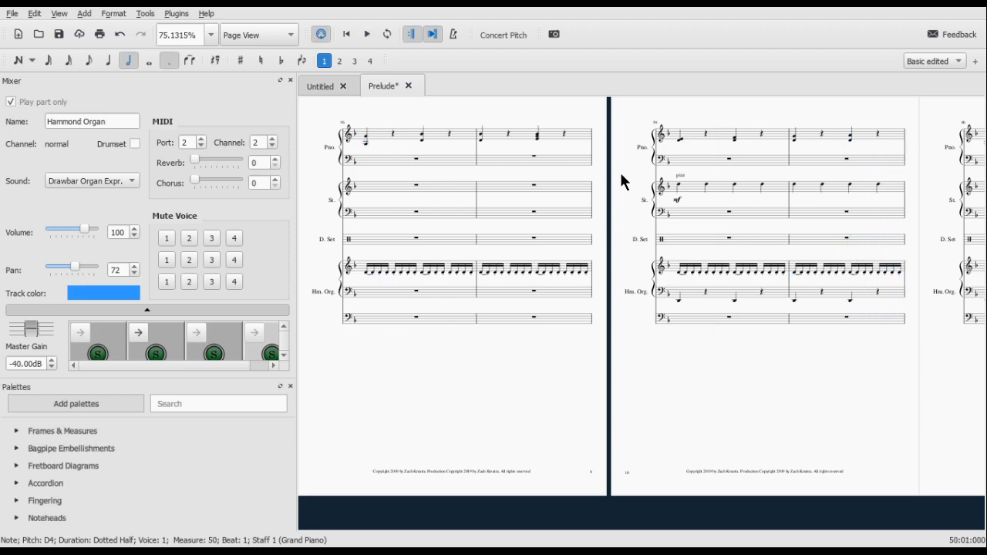
Step: Enter tied D2 whole notes across measures 52 and 53 in the Hammond Organ's upper bass-clef staff
{"action": "scroll", "coordinate": [621, 178], "scroll_direction": "left", "scroll_amount": 10}
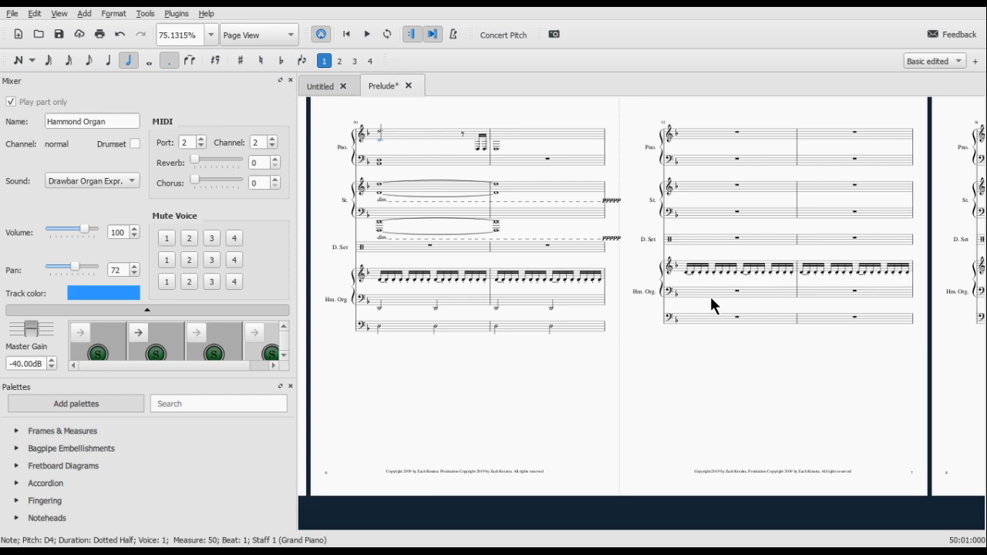
{"action": "left_click", "coordinate": [699, 297]}
{"action": "key", "text": "n"}
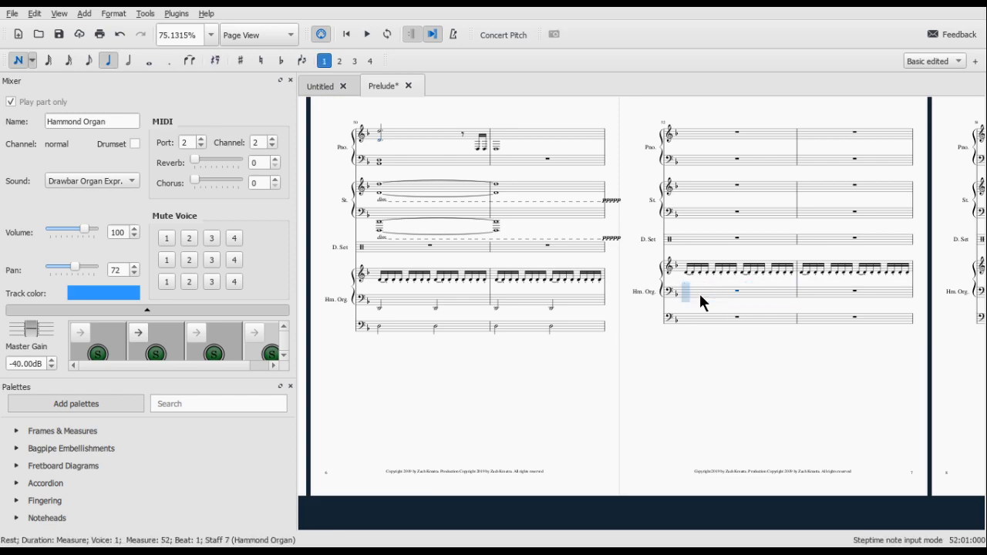
{"action": "key", "text": "6"}
{"action": "key", "text": "f"}
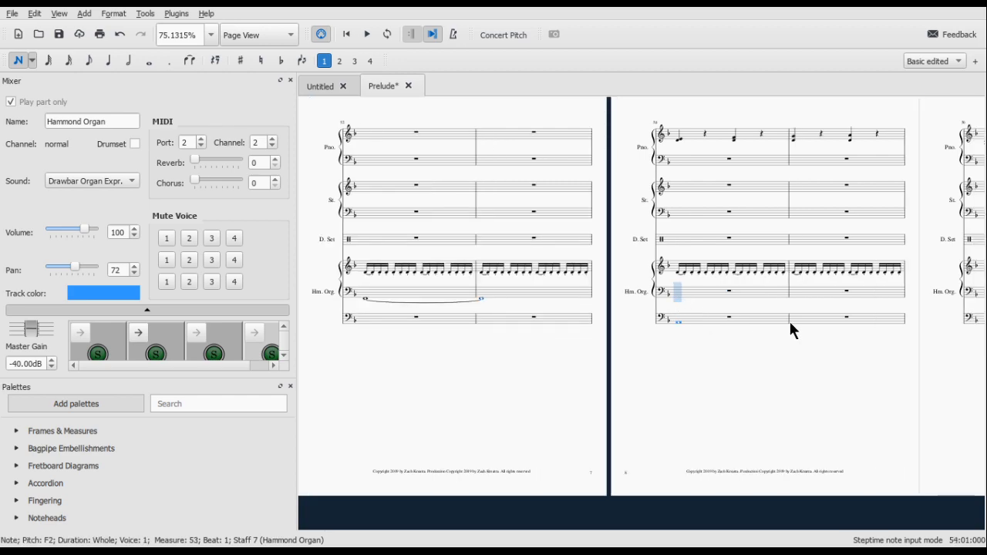
{"action": "key", "text": "Escape"}
{"action": "scroll", "coordinate": [443, 286], "scroll_direction": "up", "scroll_amount": 5}
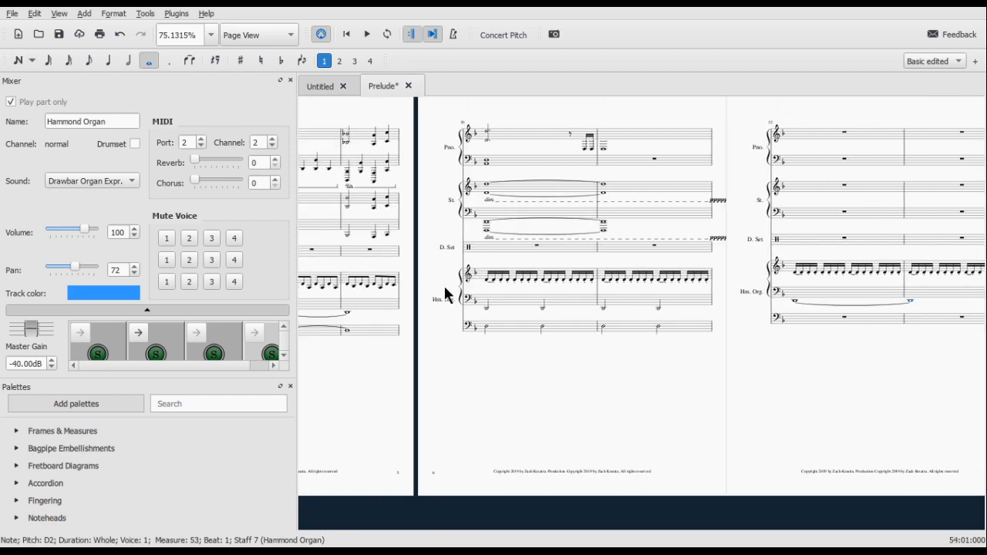
Step: Play back the transition from the Hammond Organ's first D4 sixteenth note in measure 50
{"action": "left_click", "coordinate": [487, 278]}
{"action": "key", "text": "space"}
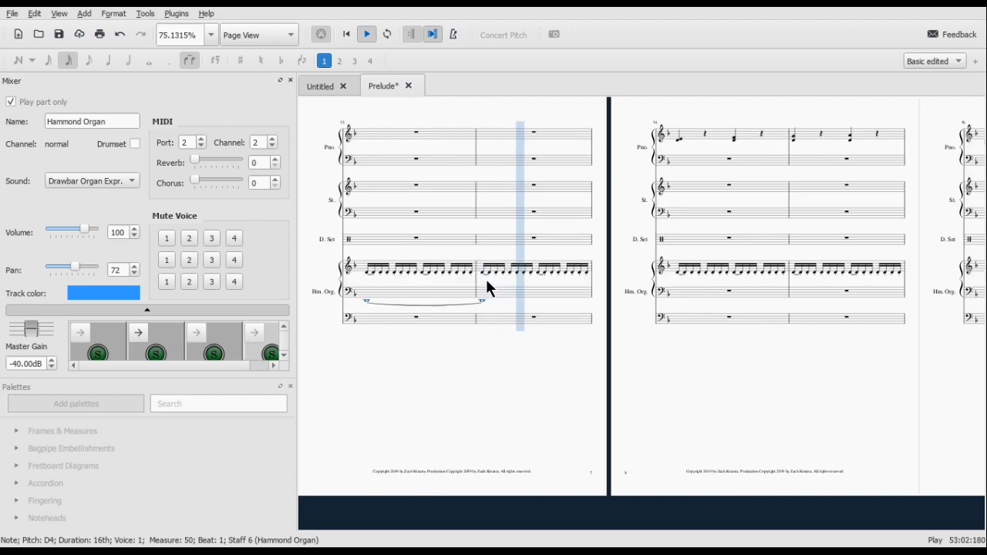
{"action": "key", "text": "space"}
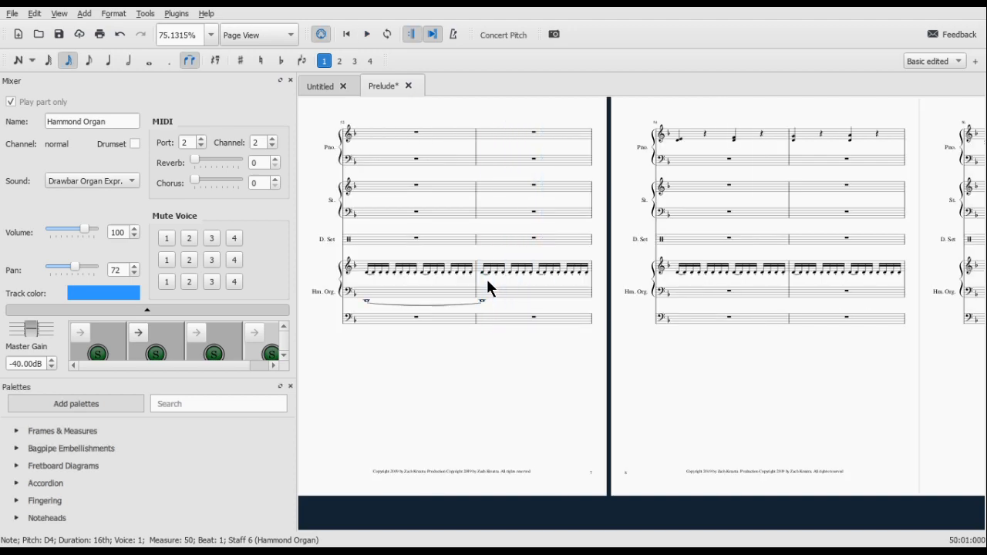
Step: Try D3 quarter notes on the first three beats of measure 52 in the Hammond Organ's lowest staff, and undo them
{"action": "scroll", "coordinate": [749, 323], "scroll_direction": "up", "scroll_amount": 10, "text": "ctrl"}
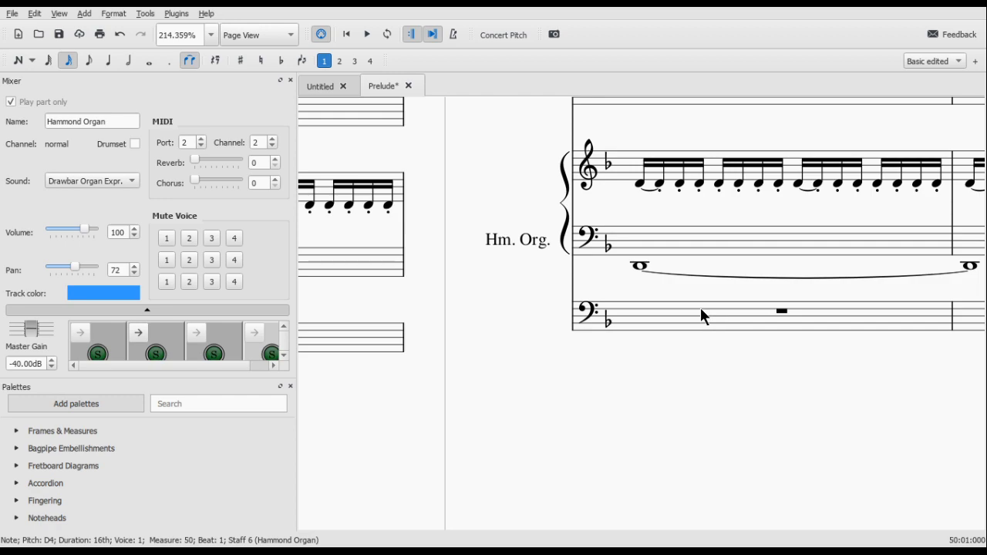
{"action": "left_click", "coordinate": [696, 335]}
{"action": "key", "text": "n"}
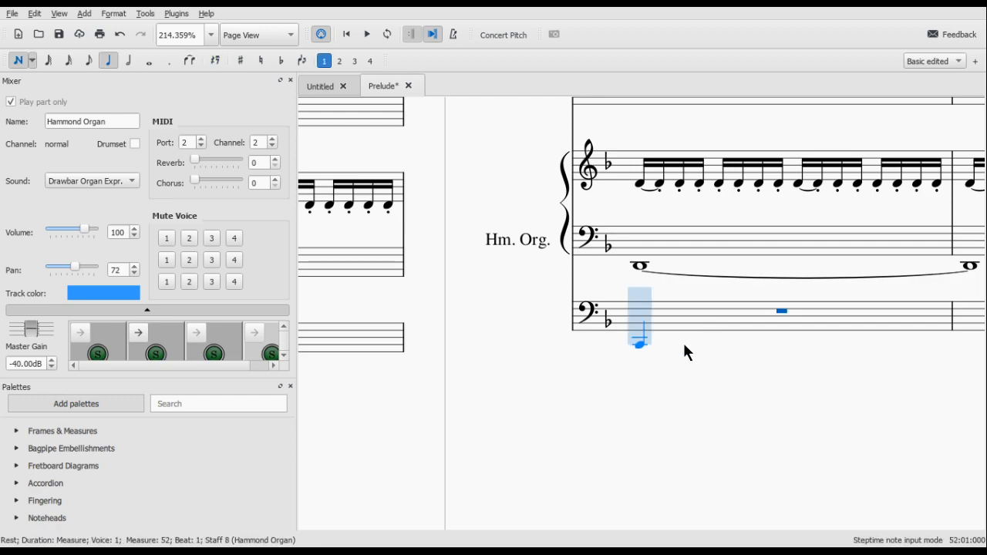
{"action": "scroll", "coordinate": [682, 342], "scroll_direction": "right", "scroll_amount": 1}
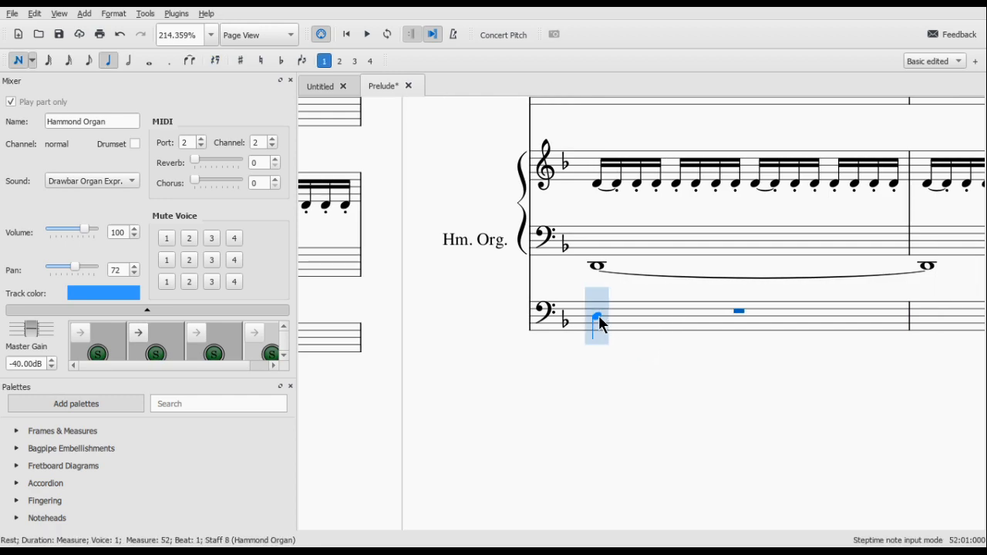
{"action": "left_click", "coordinate": [598, 315]}
{"action": "left_click", "coordinate": [676, 317]}
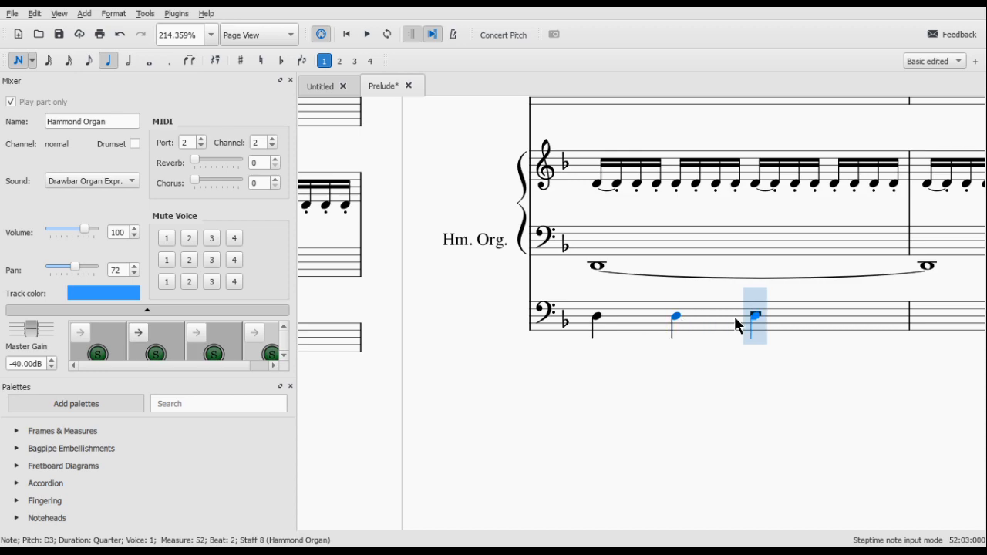
{"action": "left_click", "coordinate": [735, 318]}
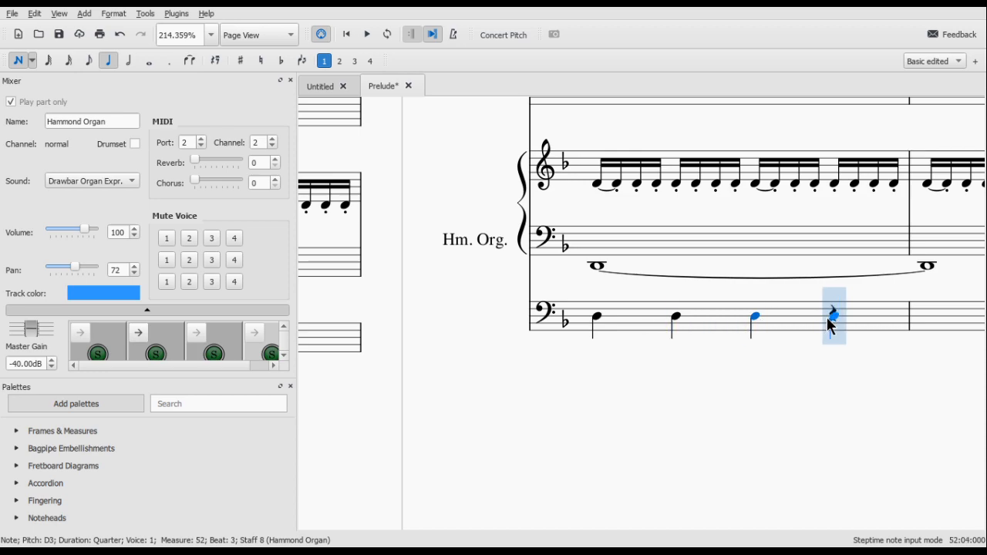
{"action": "key", "text": "ctrl+z"}
{"action": "key", "text": "ctrl+z"}
{"action": "key", "text": "ctrl+z"}
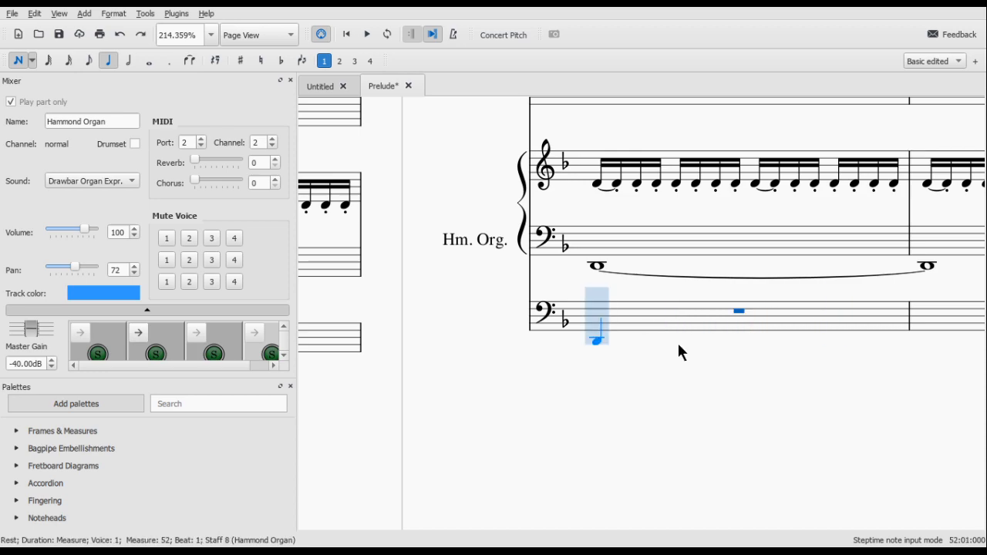
Step: Fill measures 52 and 53 of the Hammond Organ's lowest staff with D4 quarter notes
{"action": "left_click", "coordinate": [643, 291]}
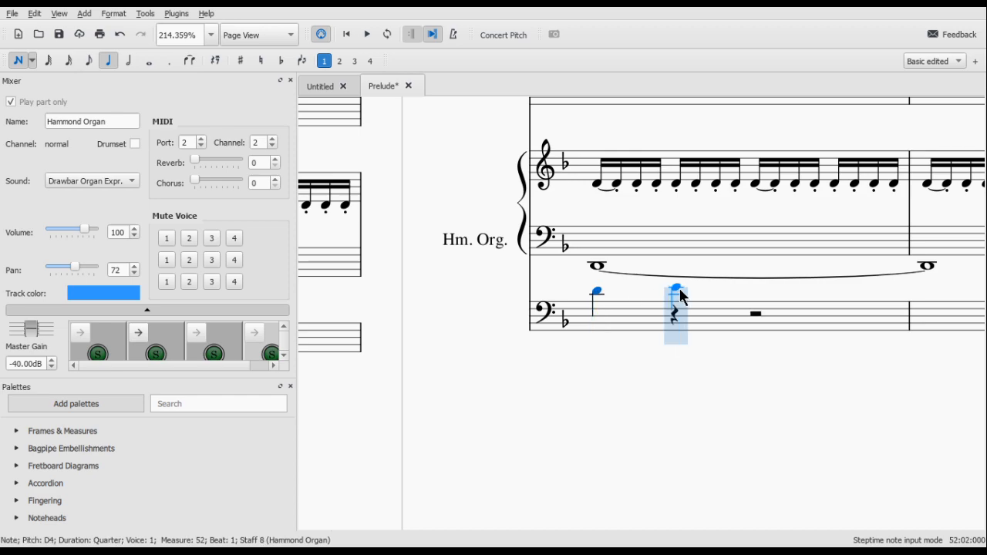
{"action": "key", "text": "r"}
{"action": "key", "text": "r"}
{"action": "key", "text": "r"}
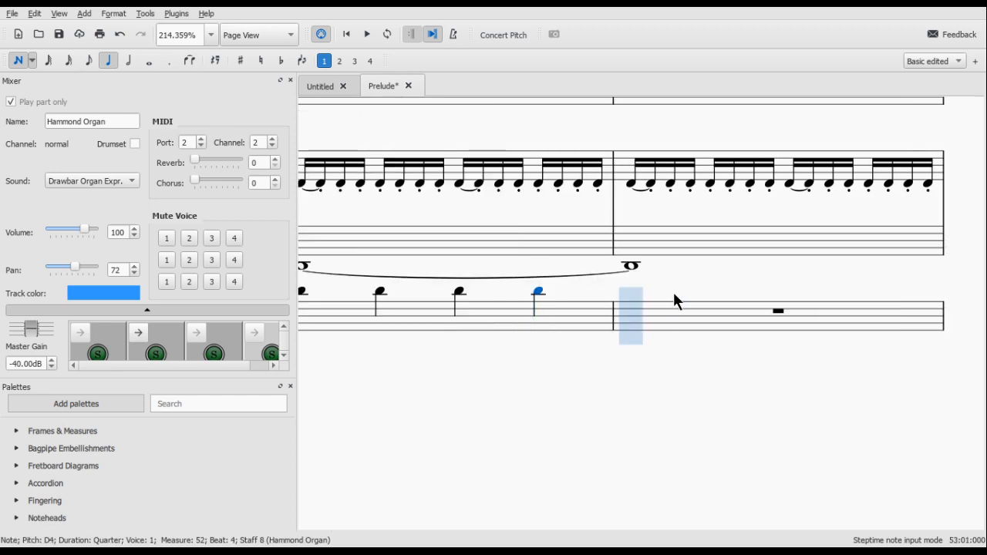
{"action": "key", "text": "r"}
{"action": "key", "text": "r"}
{"action": "key", "text": "r"}
{"action": "key", "text": "r"}
{"action": "key", "text": "Escape"}
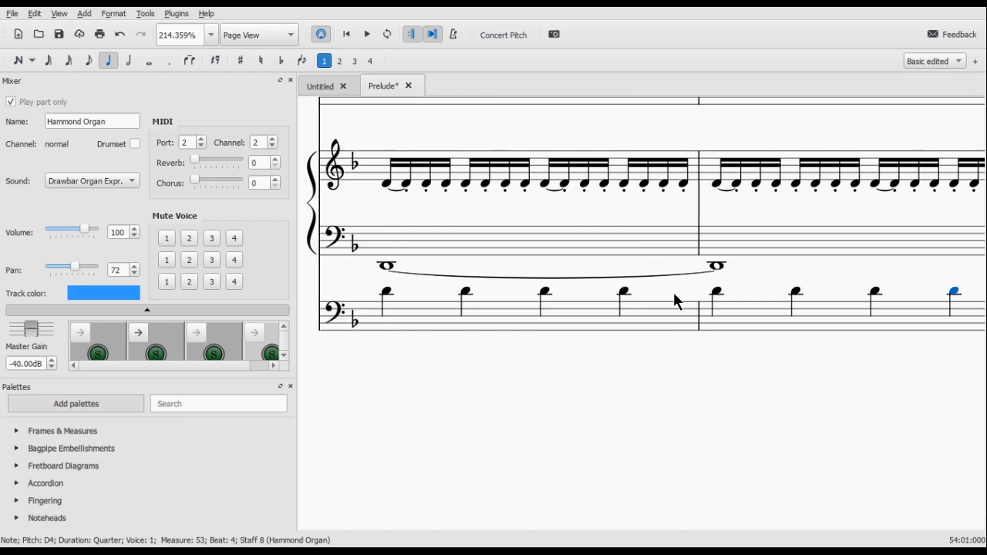
Step: Play back the passage from the Hammond Organ's D2 half note at the start of measure 50
{"action": "scroll", "coordinate": [674, 301], "scroll_direction": "down", "scroll_amount": 4}
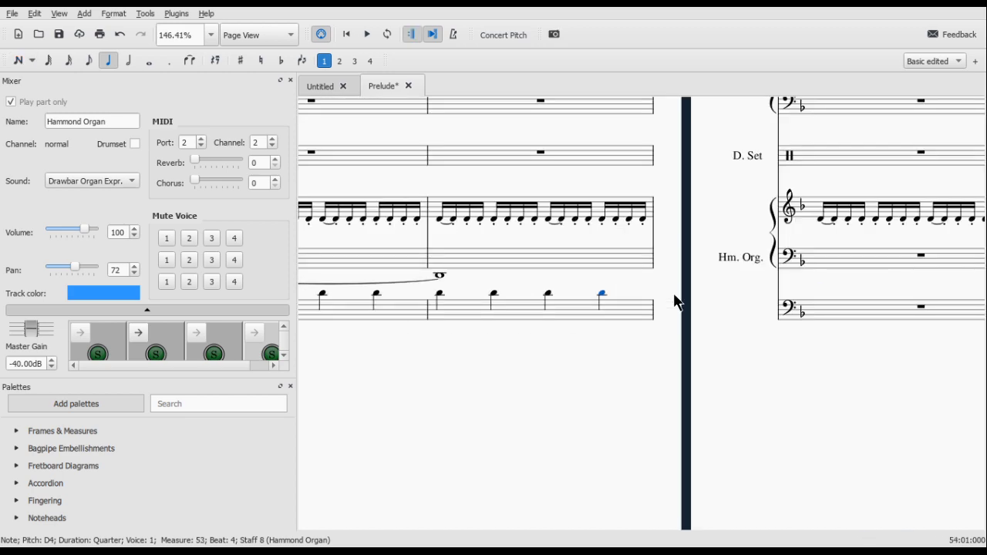
{"action": "scroll", "coordinate": [674, 300], "scroll_direction": "down", "scroll_amount": 5}
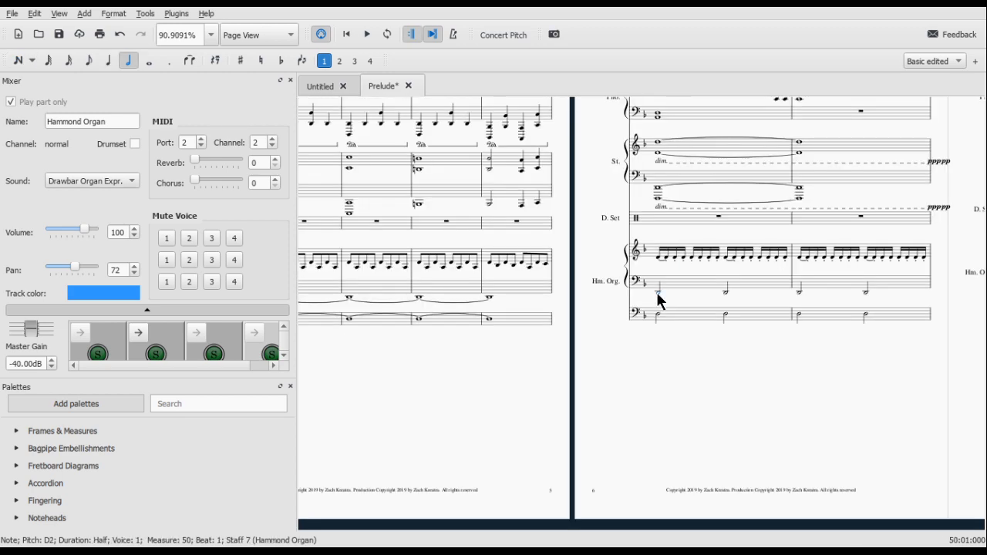
{"action": "key", "text": "space"}
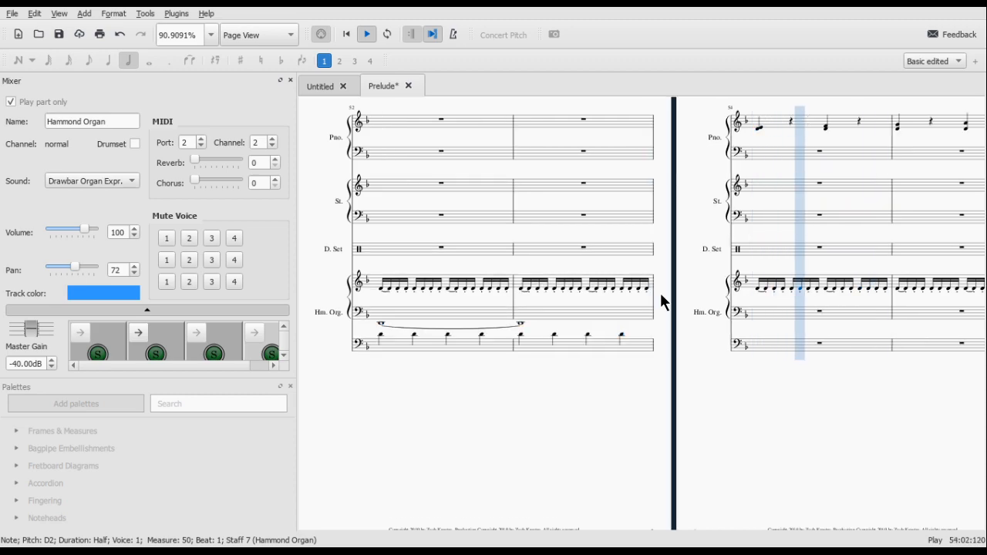
{"action": "key", "text": "space"}
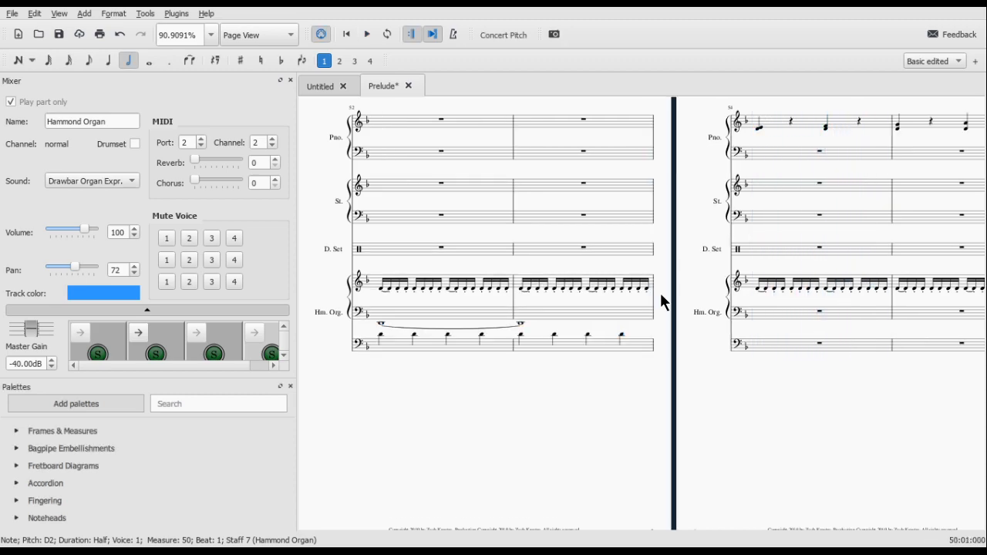
Step: Apply staccato articulations to all the quarter notes in measures 52 and 53 of the Hammond Organ's lowest staff
{"action": "left_click", "coordinate": [552, 336]}
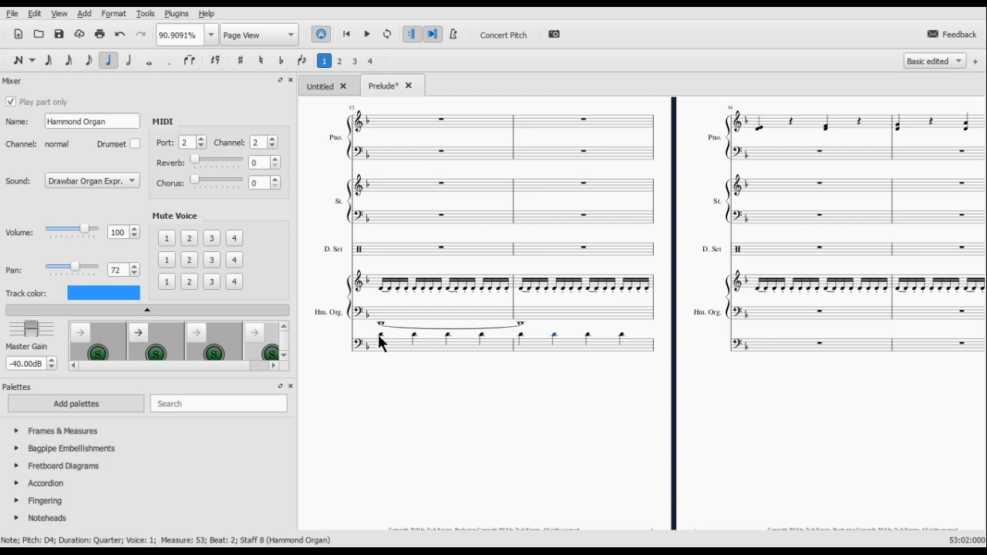
{"action": "left_click", "coordinate": [626, 337], "text": "shift"}
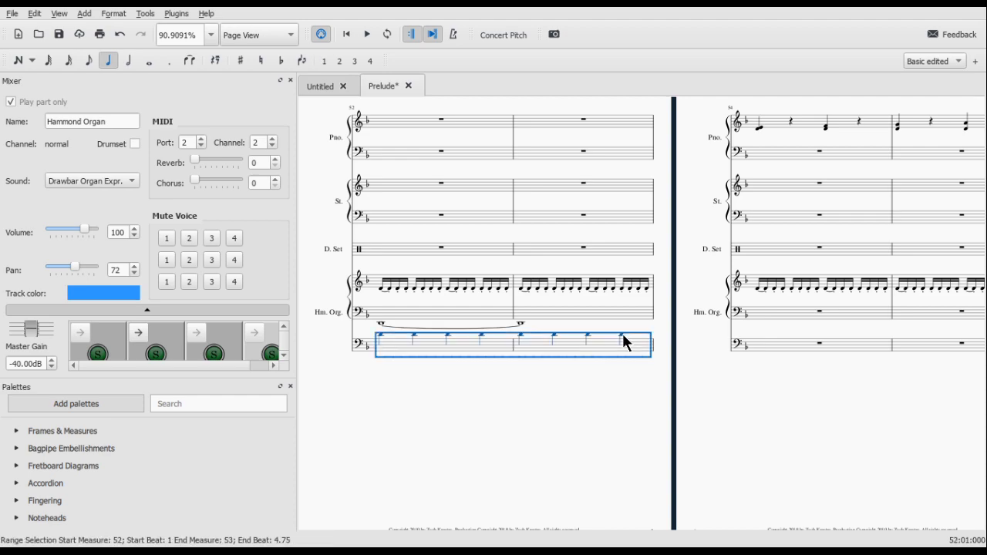
{"action": "scroll", "coordinate": [19, 509], "scroll_direction": "down", "scroll_amount": 3}
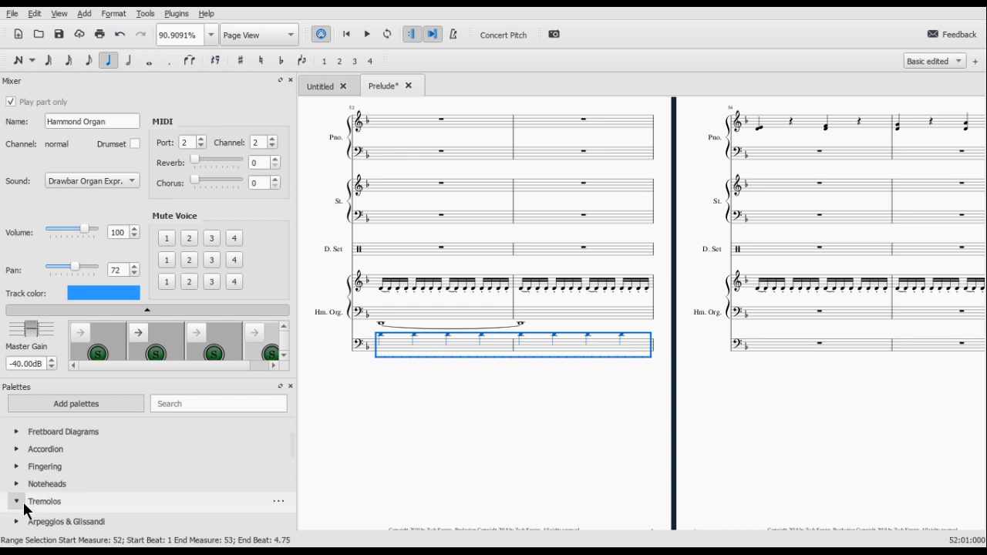
{"action": "scroll", "coordinate": [20, 510], "scroll_direction": "down", "scroll_amount": 2}
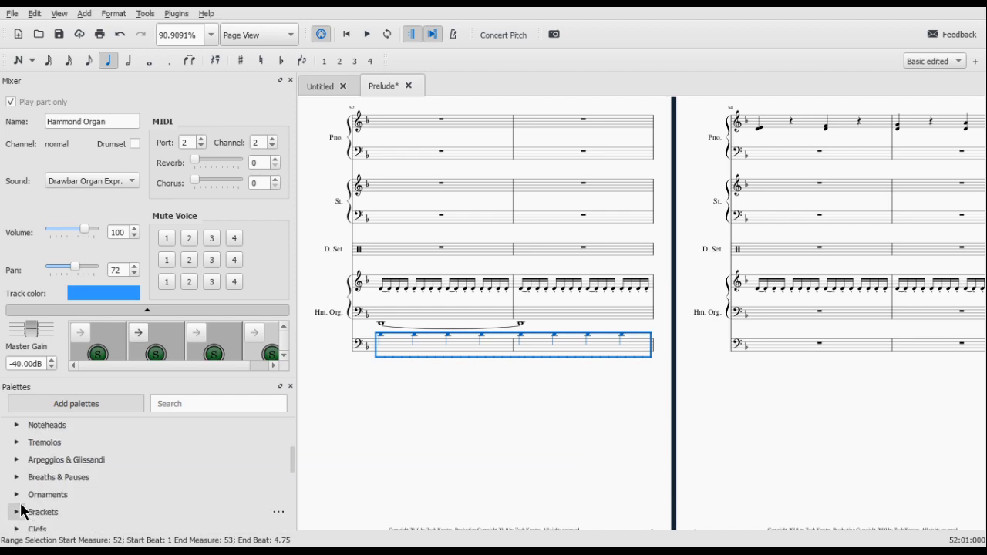
{"action": "scroll", "coordinate": [19, 505], "scroll_direction": "down", "scroll_amount": 3}
{"action": "scroll", "coordinate": [17, 502], "scroll_direction": "up", "scroll_amount": 4}
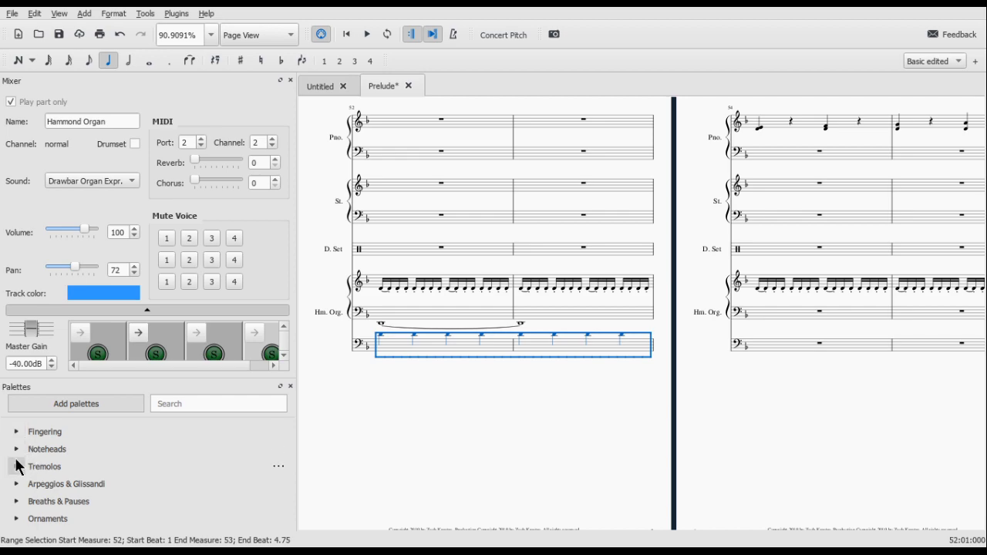
{"action": "left_click", "coordinate": [18, 519]}
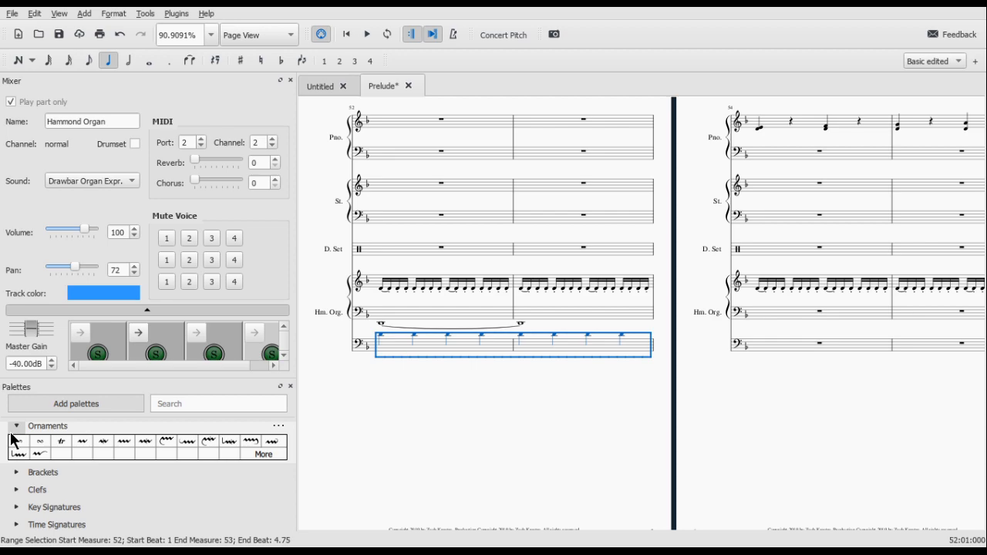
{"action": "scroll", "coordinate": [11, 441], "scroll_direction": "down", "scroll_amount": 5}
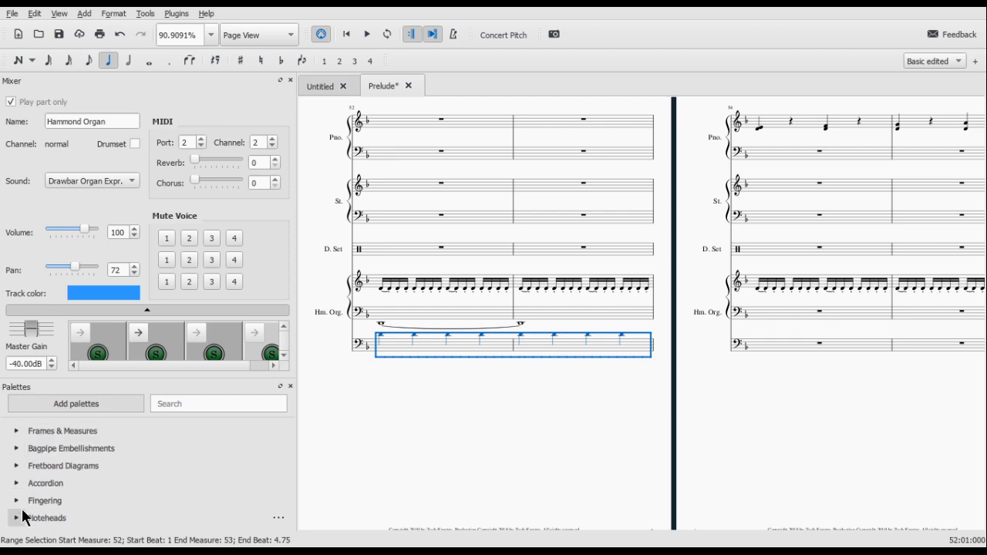
{"action": "scroll", "coordinate": [23, 509], "scroll_direction": "up", "scroll_amount": 8}
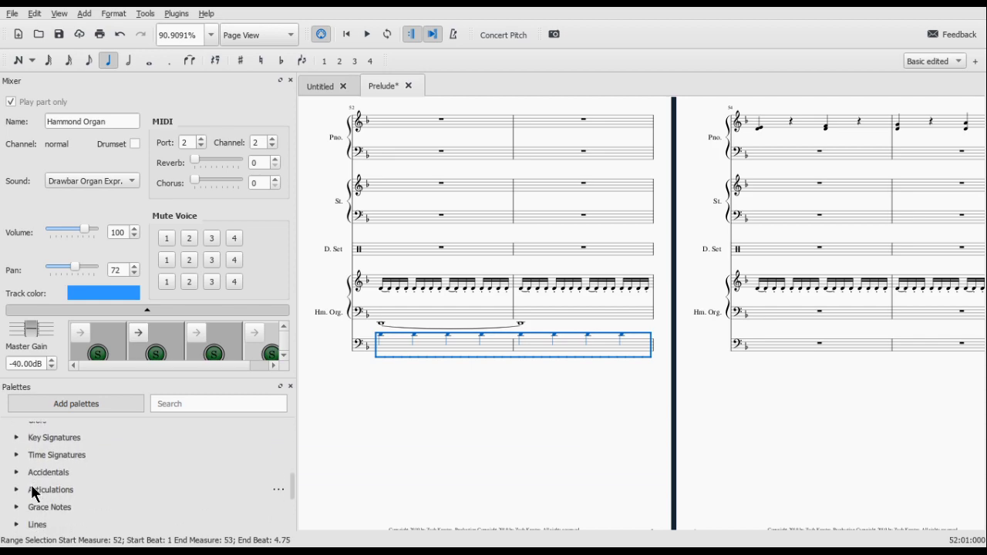
{"action": "left_click", "coordinate": [31, 485]}
{"action": "scroll", "coordinate": [45, 503], "scroll_direction": "down", "scroll_amount": 1}
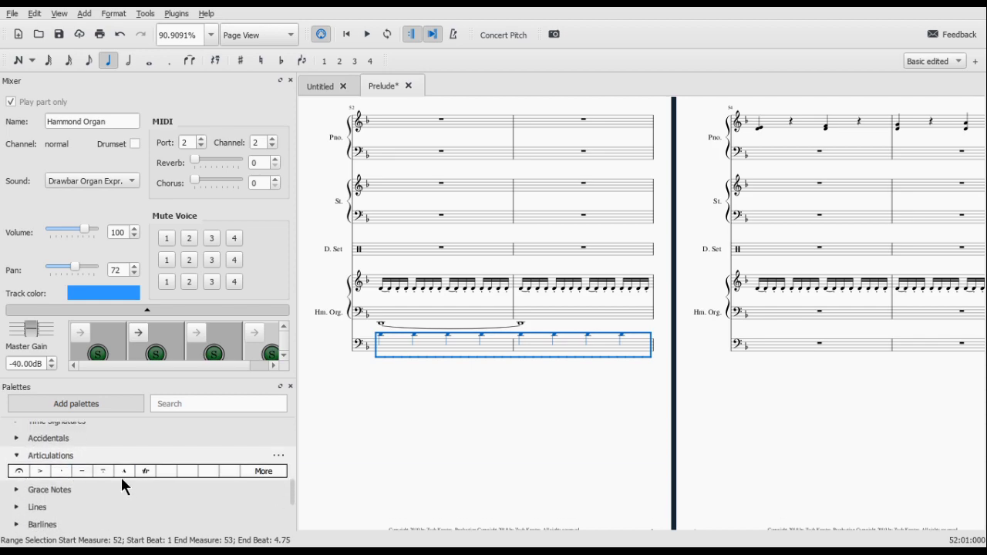
{"action": "left_click", "coordinate": [70, 468]}
Step: Play back the staccato passage from the D4 quarter note at the start of measure 52
{"action": "left_click", "coordinate": [381, 333]}
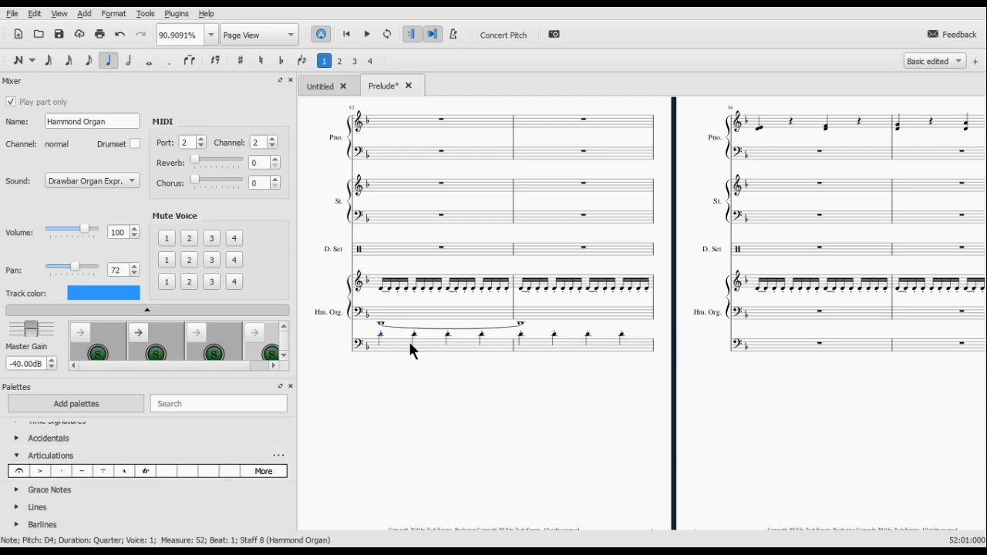
{"action": "key", "text": "space"}
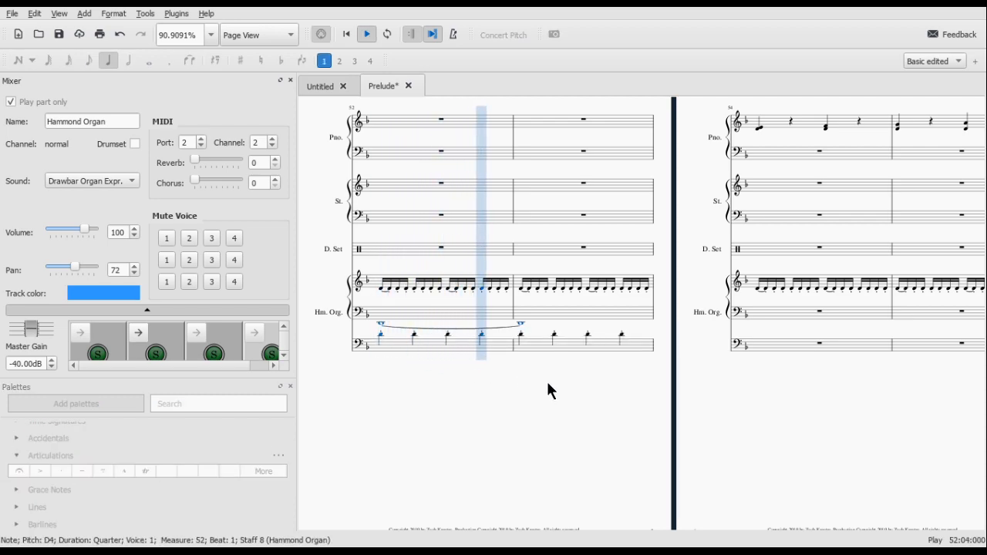
{"action": "key", "text": "space"}
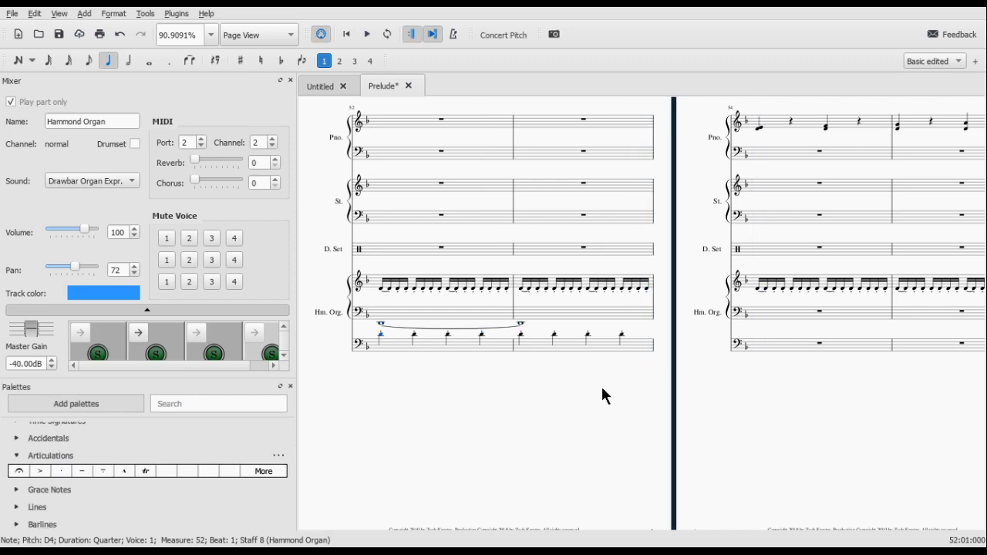
Step: Lower the quarter notes in measures 52 and 53 of the Hammond Organ's lowest staff by an octave to D3
{"action": "left_click", "coordinate": [589, 336]}
{"action": "left_click", "coordinate": [384, 336]}
{"action": "left_click", "coordinate": [638, 348], "text": "shift"}
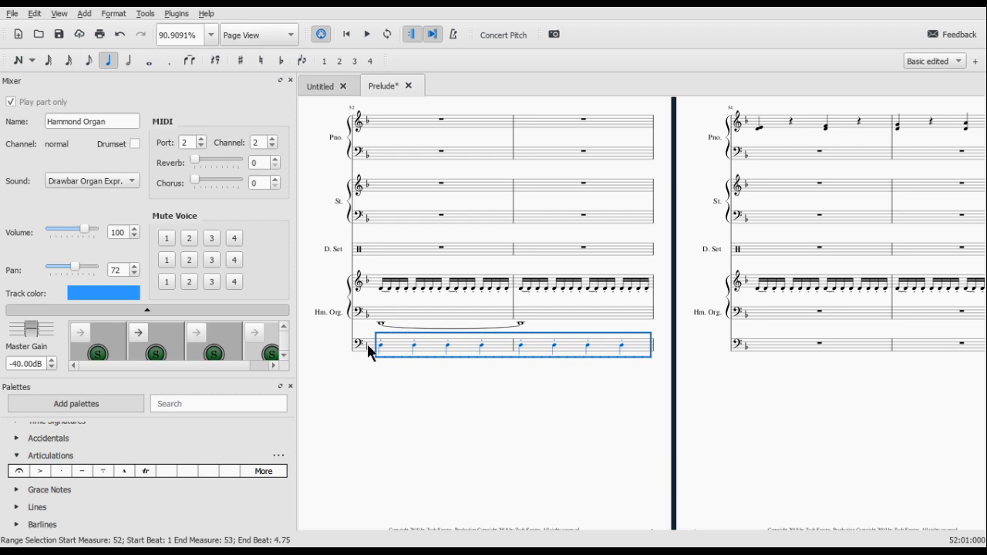
Step: Play back measures 52 and 53 from the Hammond Organ's first D4 sixteenth note
{"action": "left_click", "coordinate": [382, 288]}
{"action": "key", "text": "space"}
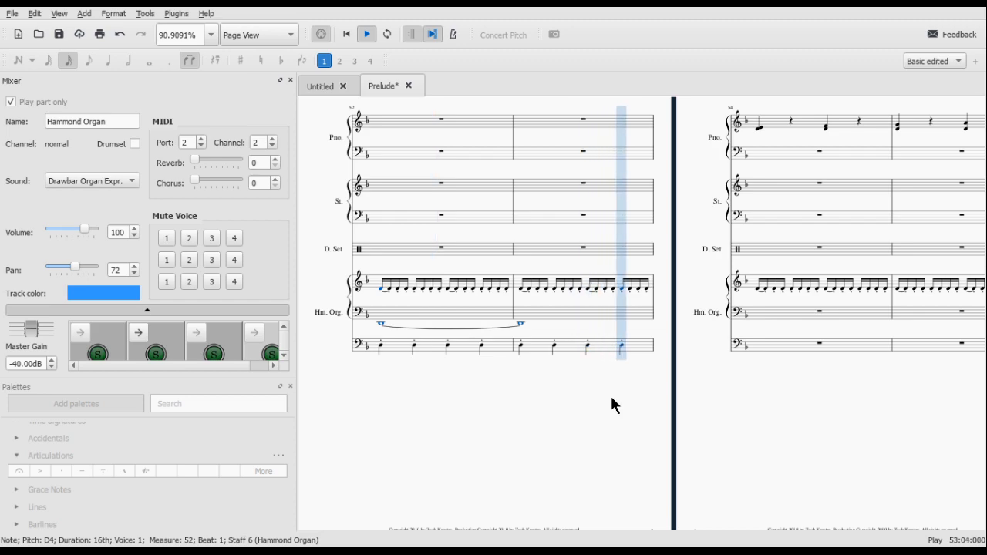
{"action": "key", "text": "space"}
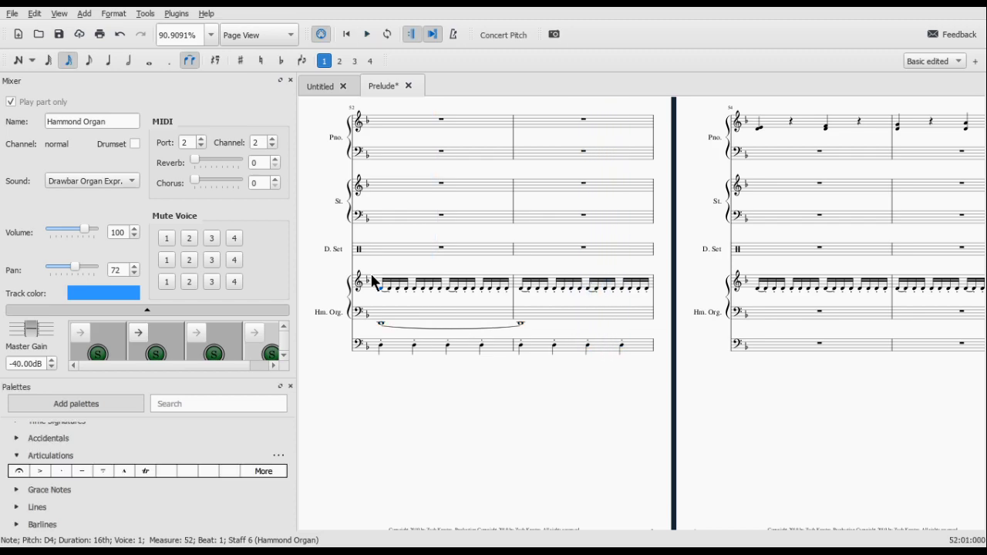
Step: Lower the quarter notes in measures 52 and 53 of the Hammond Organ's lowest staff to D2
{"action": "left_click", "coordinate": [381, 345]}
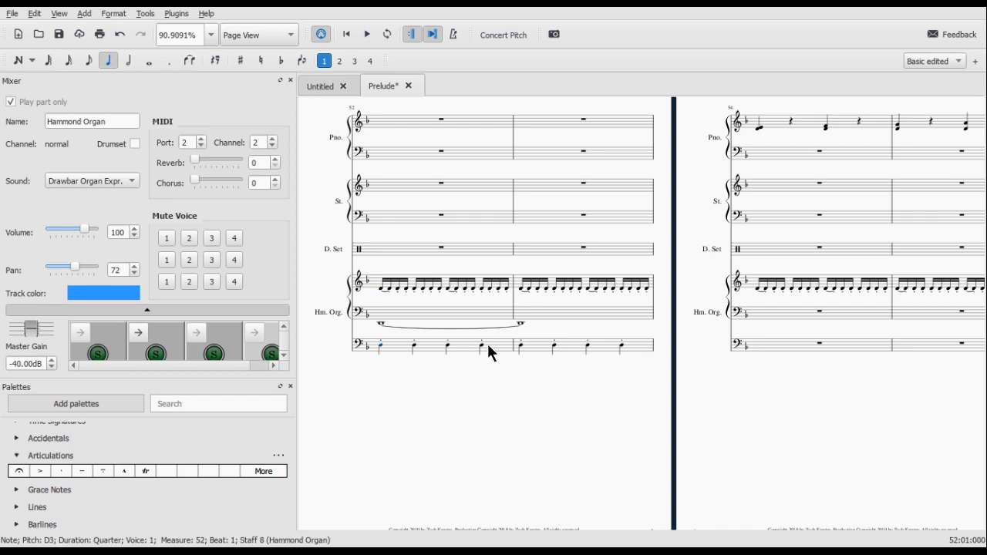
{"action": "left_click", "coordinate": [624, 348], "text": "shift"}
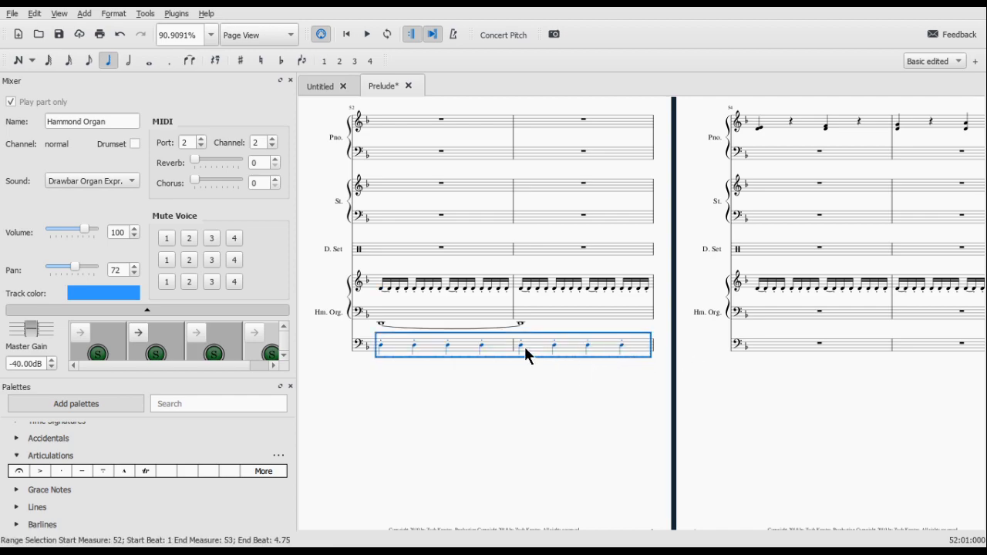
{"action": "key", "text": "Down"}
{"action": "key", "text": "Down"}
{"action": "key", "text": "Down"}
{"action": "key", "text": "Down"}
{"action": "key", "text": "Down"}
{"action": "key", "text": "Down"}
{"action": "key", "text": "Down"}
{"action": "key", "text": "Down"}
{"action": "key", "text": "Down"}
{"action": "key", "text": "Down"}
{"action": "key", "text": "Down"}
{"action": "key", "text": "Down"}
{"action": "key", "text": "Down"}
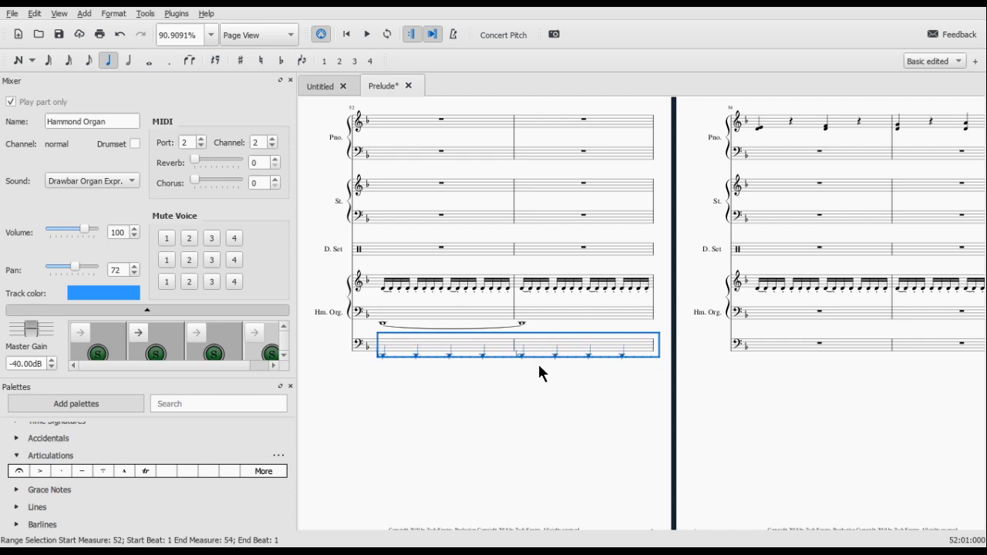
Step: Return the score to Page View and compare the Hammond Organ's lowest staff in earlier measures with measures 52 and 53
{"action": "left_click", "coordinate": [412, 353]}
{"action": "left_click", "coordinate": [382, 345]}
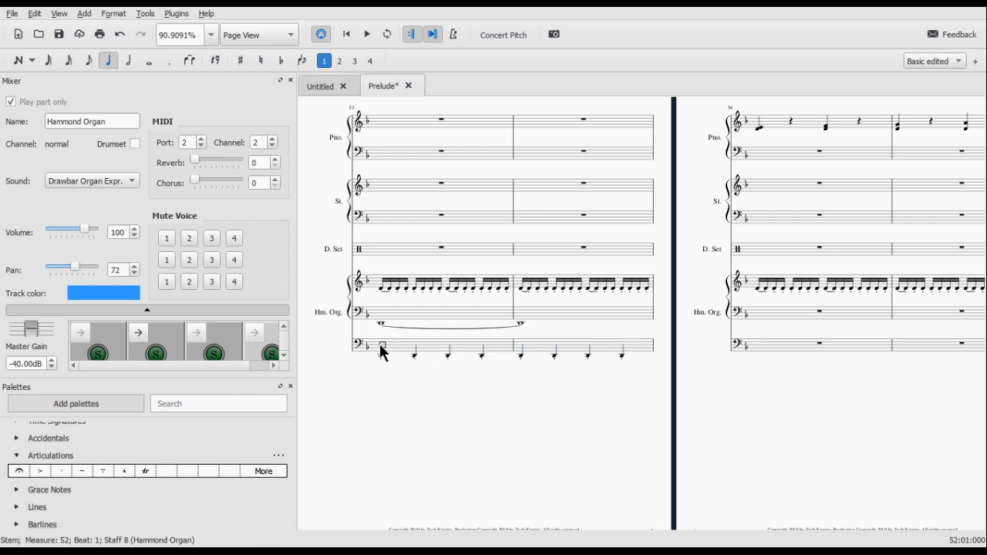
{"action": "left_click", "coordinate": [646, 351]}
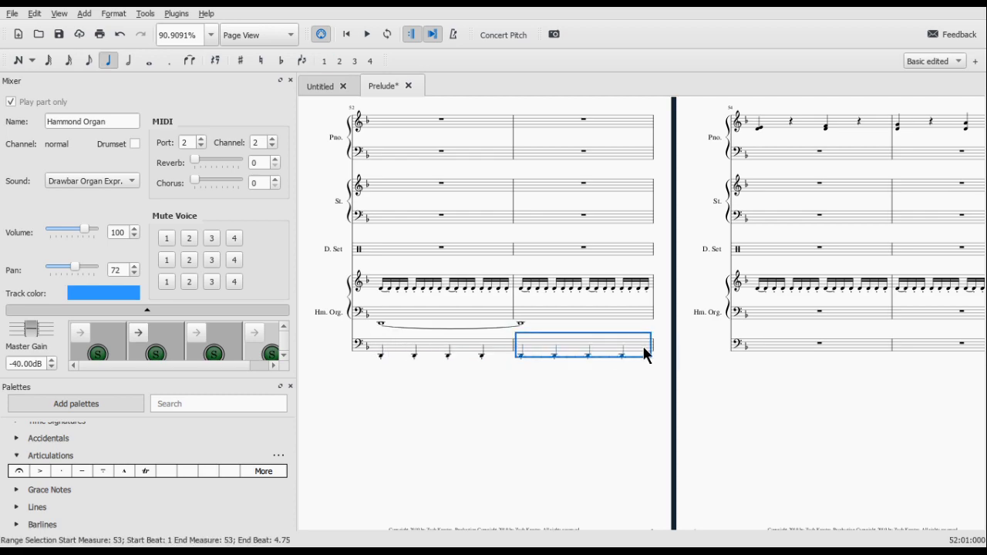
{"action": "left_click", "coordinate": [467, 351], "text": "shift"}
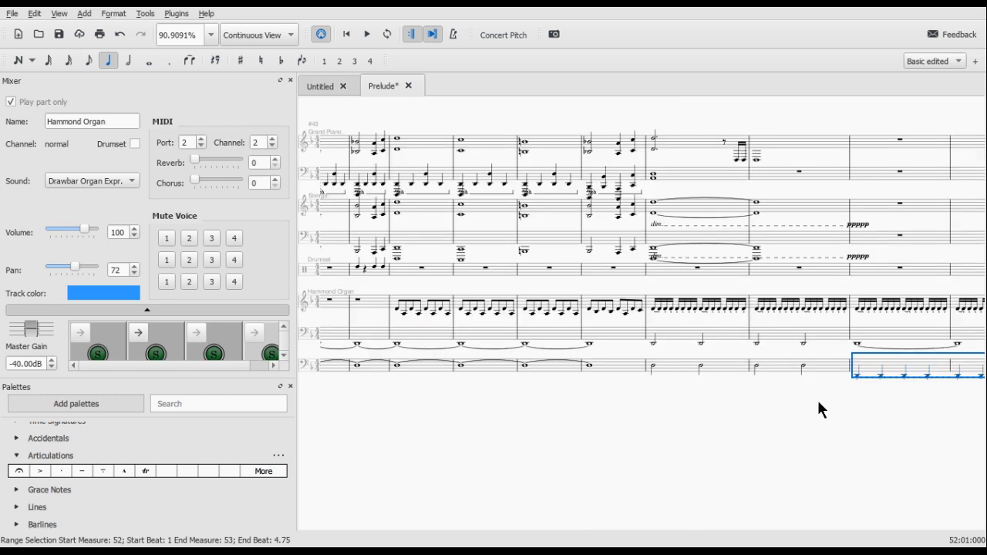
{"action": "left_click", "coordinate": [291, 42]}
{"action": "left_click", "coordinate": [275, 51]}
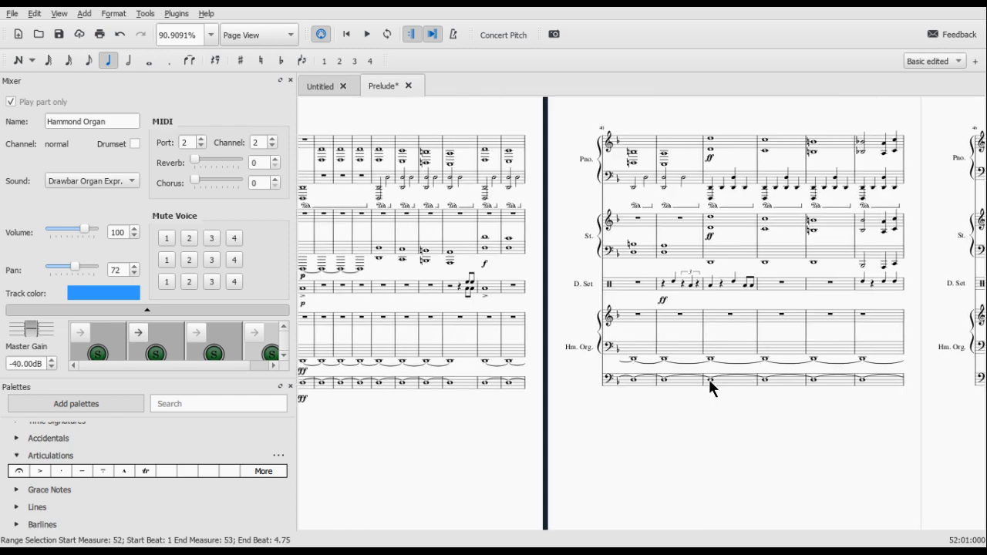
{"action": "scroll", "coordinate": [709, 378], "scroll_direction": "left", "scroll_amount": 1}
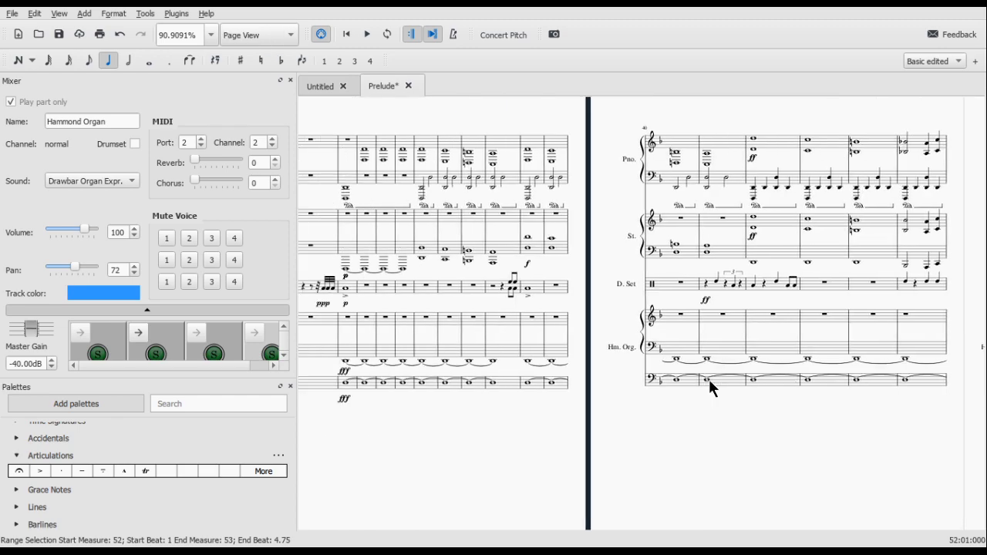
{"action": "scroll", "coordinate": [708, 379], "scroll_direction": "left", "scroll_amount": 4}
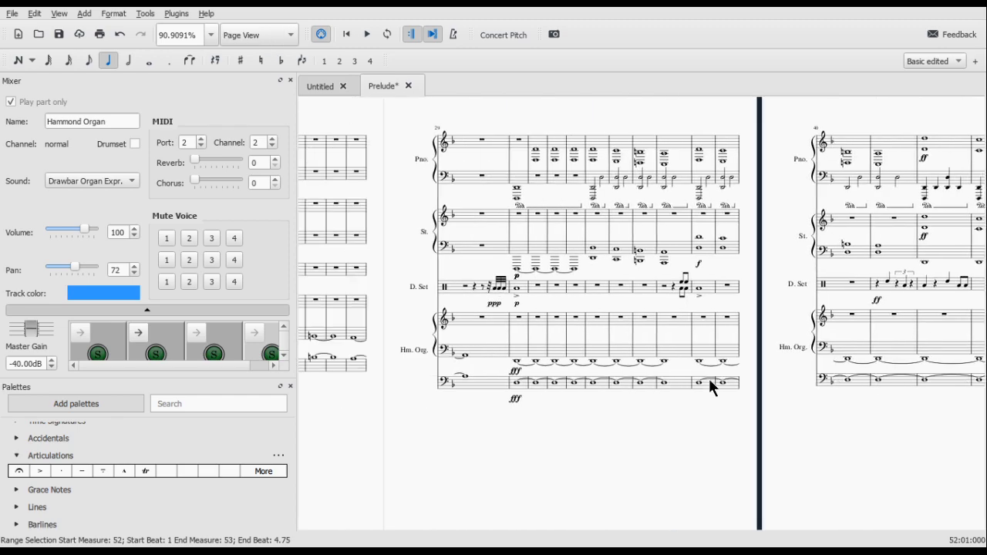
{"action": "scroll", "coordinate": [708, 379], "scroll_direction": "right", "scroll_amount": 15}
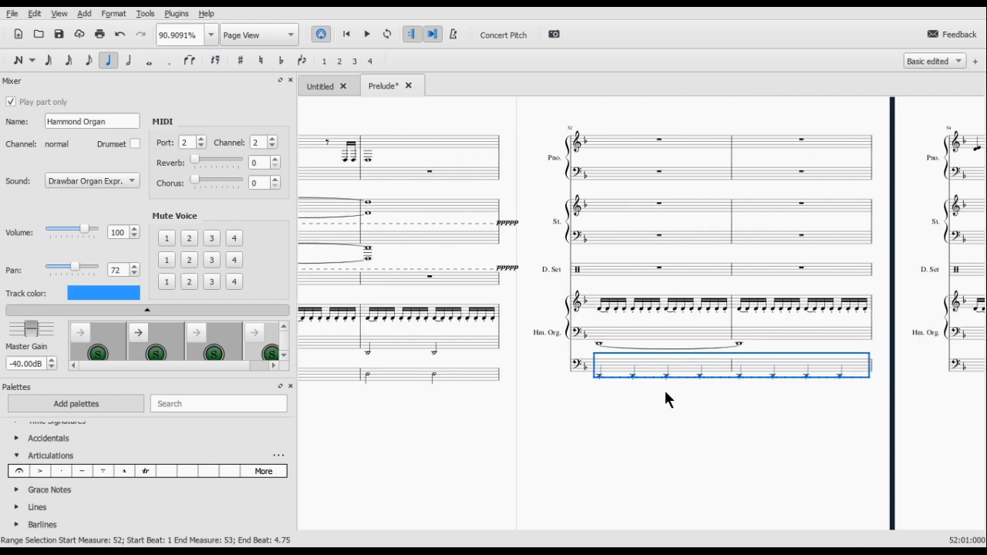
Step: Add a D3 above each D2 quarter note in measure 52 of the Hammond Organ's lowest staff
{"action": "left_click", "coordinate": [558, 374], "text": "shift"}
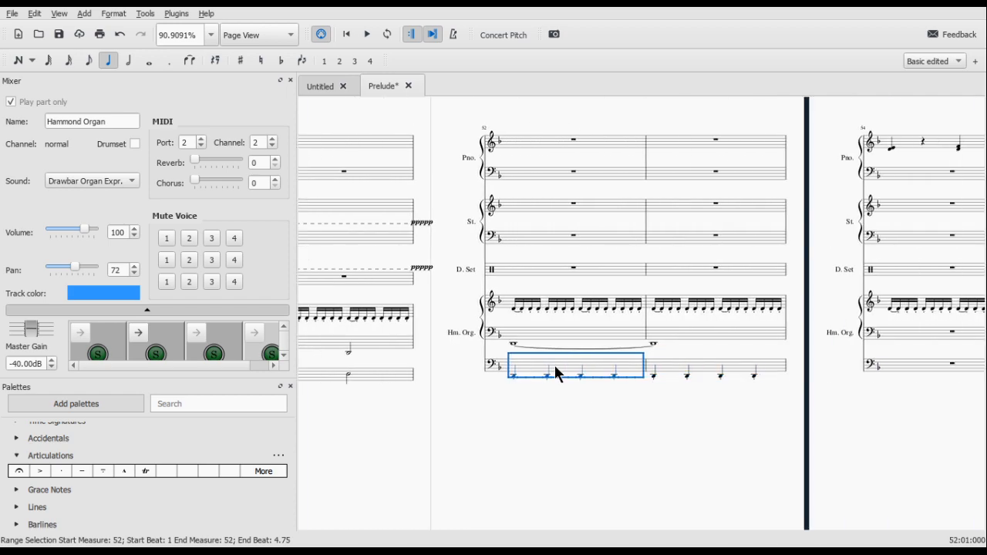
{"action": "left_click", "coordinate": [612, 376]}
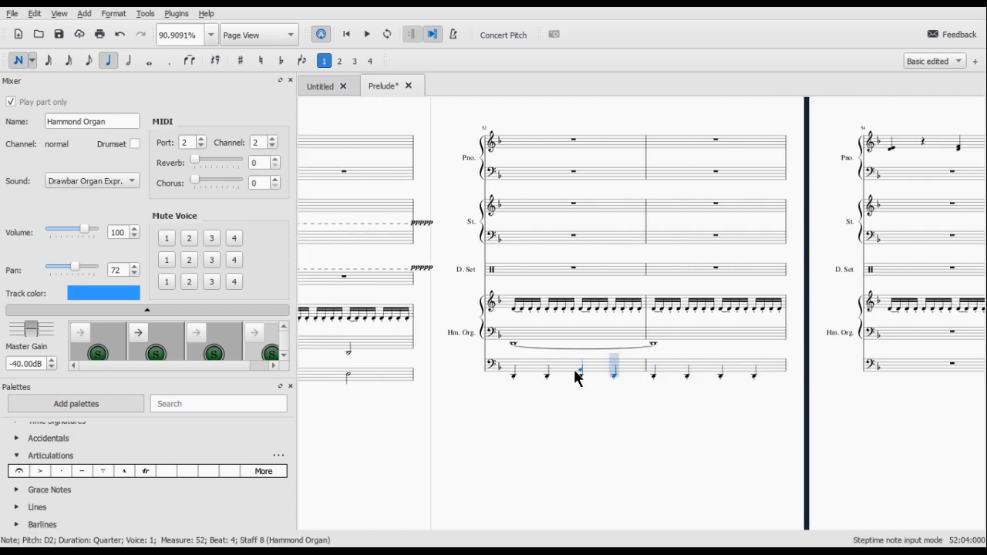
{"action": "left_click", "coordinate": [515, 371]}
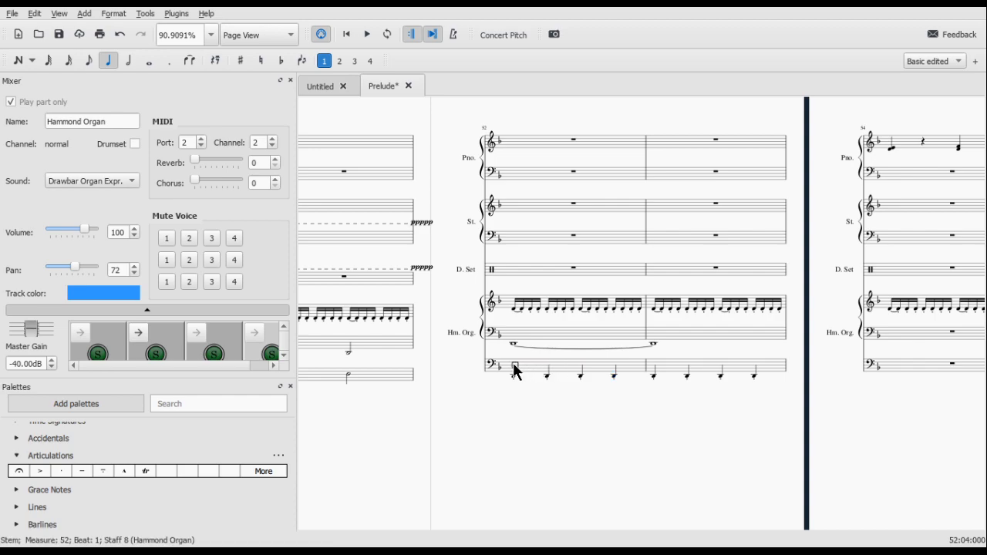
{"action": "key", "text": "n"}
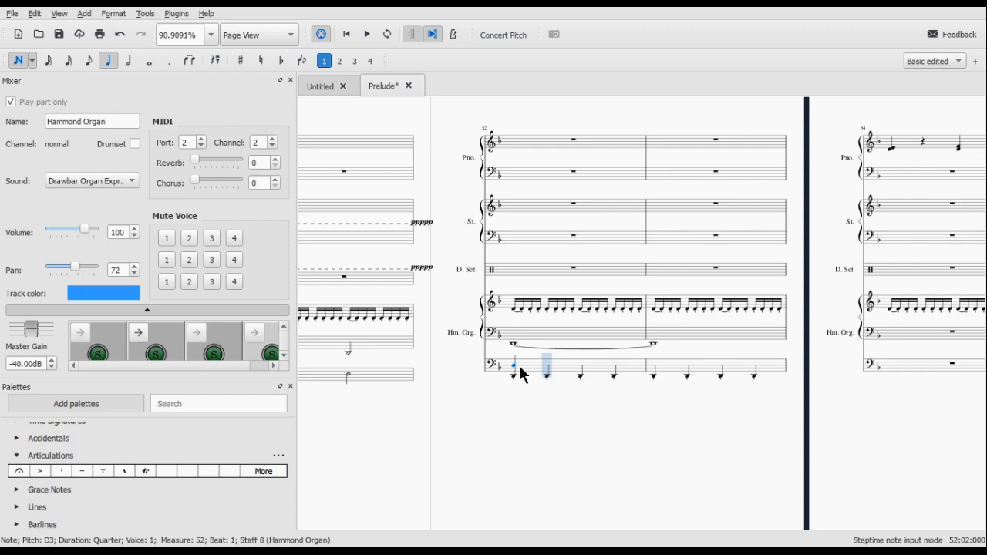
{"action": "key", "text": "Right"}
{"action": "key", "text": "Right"}
{"action": "key", "text": "Right"}
{"action": "key", "text": "Right"}
{"action": "key", "text": "Left"}
{"action": "key", "text": "Left"}
{"action": "key", "text": "Left"}
{"action": "key", "text": "Left"}
{"action": "key", "text": "Right"}
{"action": "key", "text": "Right"}
{"action": "key", "text": "d"}
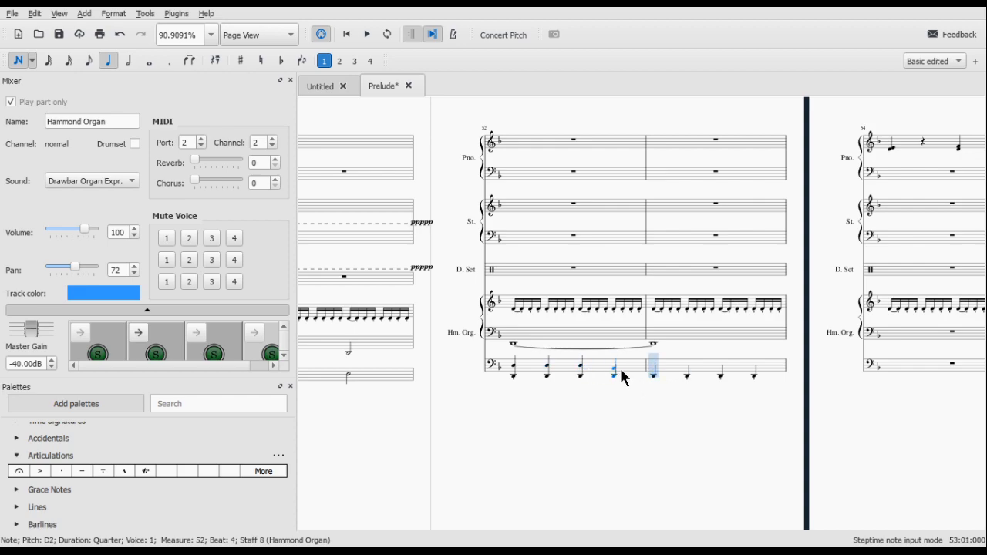
{"action": "key", "text": "ctrl+Up"}
Step: Add an upper note to each D2 quarter note in measure 53 of the Hammond Organ's lowest staff
{"action": "left_click", "coordinate": [654, 367]}
{"action": "left_click", "coordinate": [687, 365]}
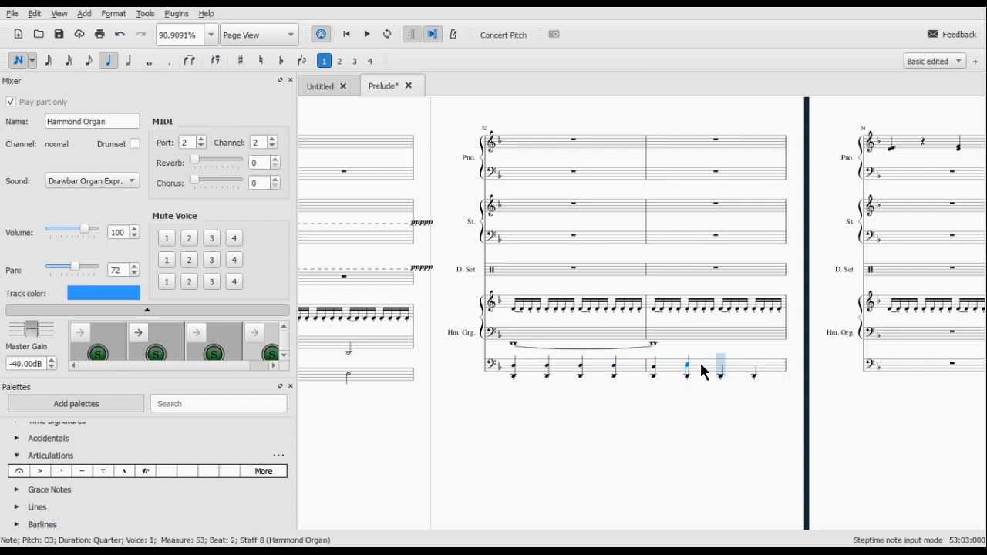
{"action": "left_click", "coordinate": [720, 364]}
{"action": "left_click", "coordinate": [753, 364]}
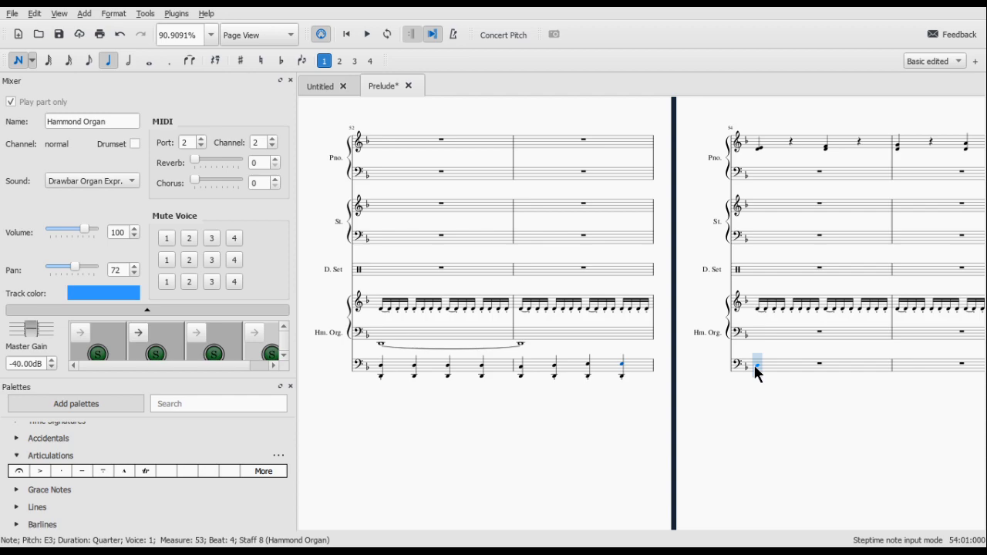
Step: Correct the upper notes in measure 53 of the Hammond Organ's lowest staff to D3 and leave note input
{"action": "key", "text": "Left"}
{"action": "key", "text": "Down"}
{"action": "key", "text": "Down"}
{"action": "key", "text": "Left"}
{"action": "key", "text": "Down"}
{"action": "key", "text": "Down"}
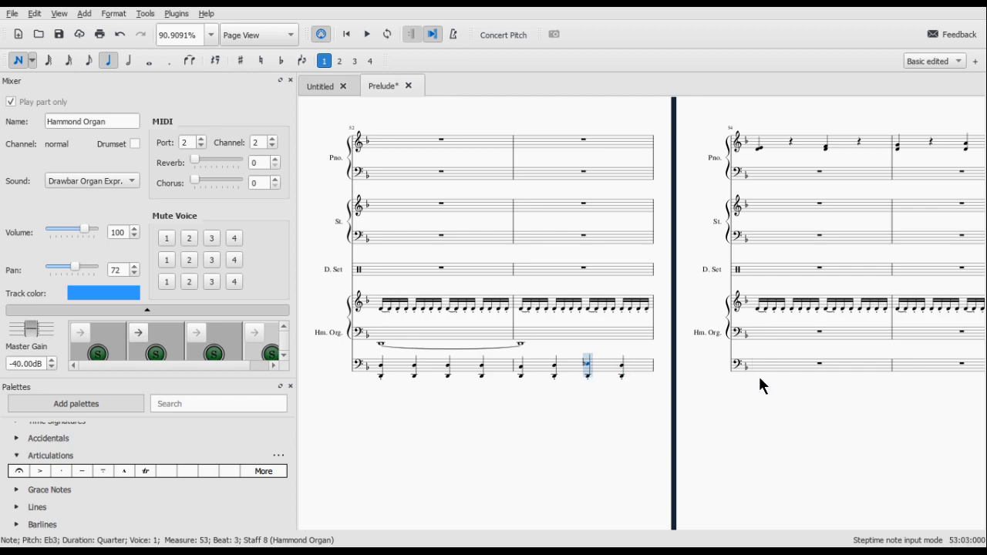
{"action": "key", "text": "Left"}
{"action": "key", "text": "Up"}
{"action": "key", "text": "Down"}
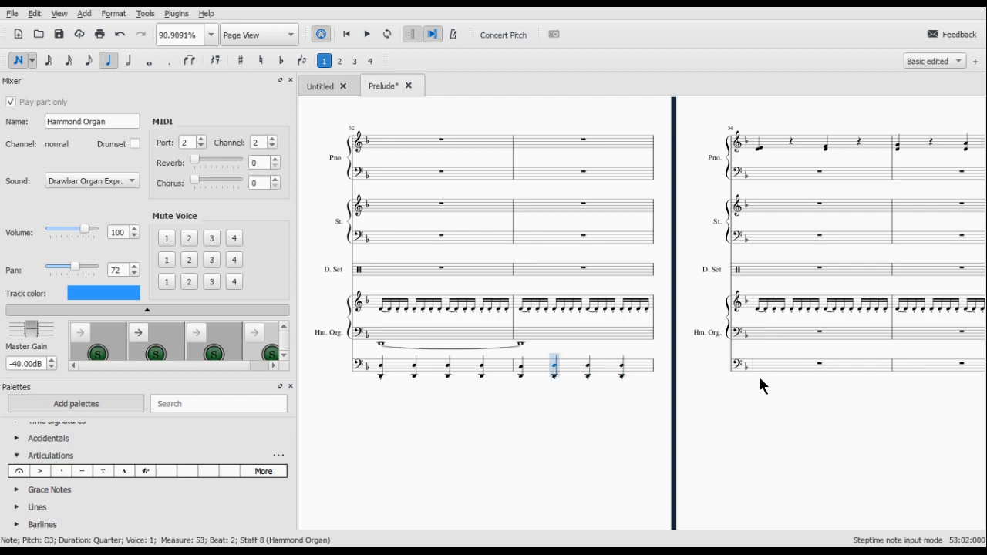
{"action": "key", "text": "Escape"}
{"action": "scroll", "coordinate": [651, 474], "scroll_direction": "up", "scroll_amount": 5}
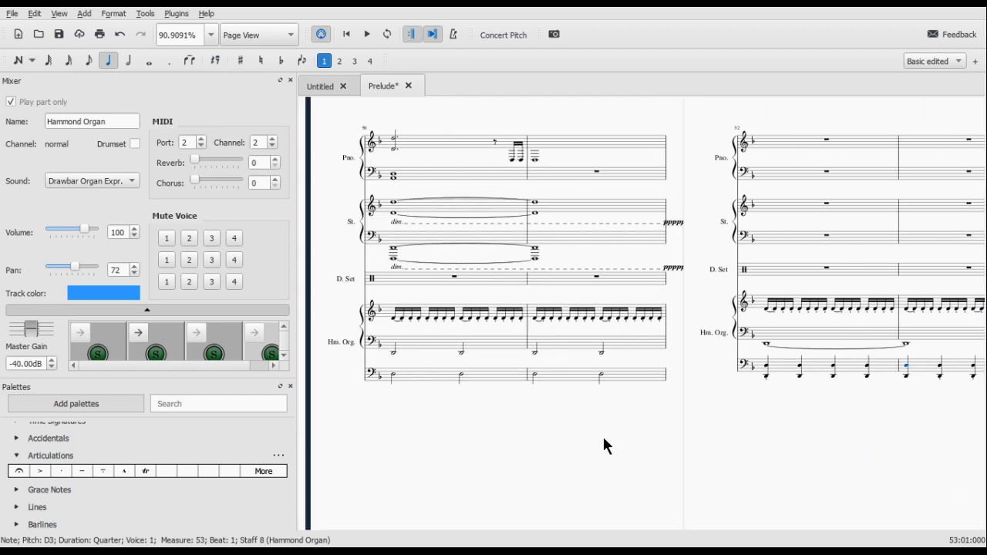
Step: Play back the score from measure 50 through the start of measure 52
{"action": "left_click", "coordinate": [563, 352]}
{"action": "key", "text": "space"}
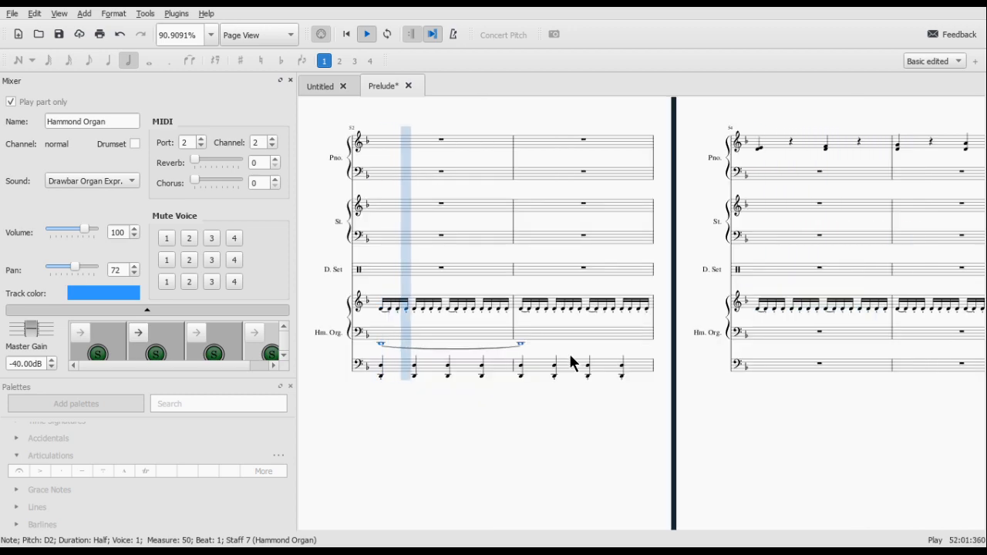
{"action": "key", "text": "space"}
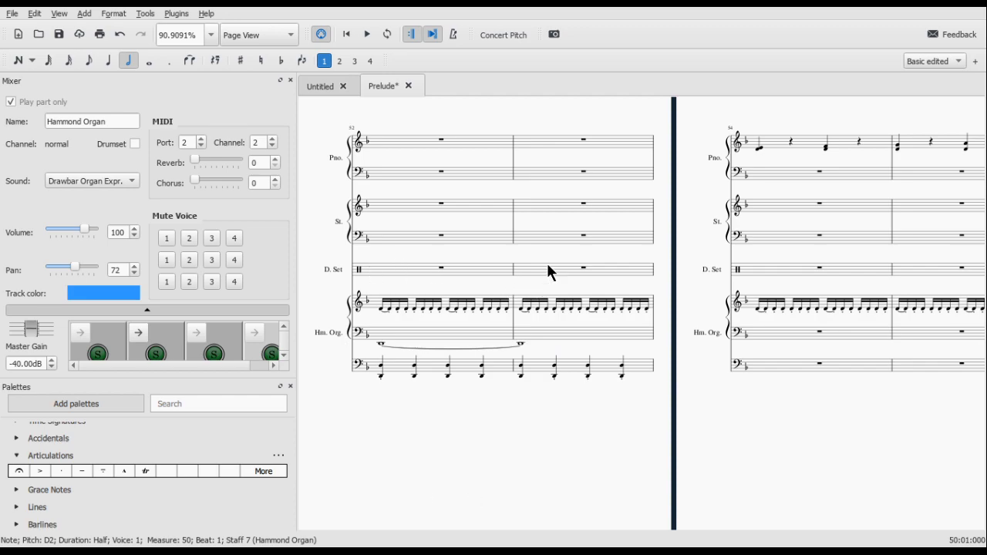
Step: Start quarter-note input in measure 52 of the drum set staff and audition the Acoustic Snare, Low Tom and Bass Drum 1 sounds
{"action": "scroll", "coordinate": [548, 273], "scroll_direction": "left", "scroll_amount": 5}
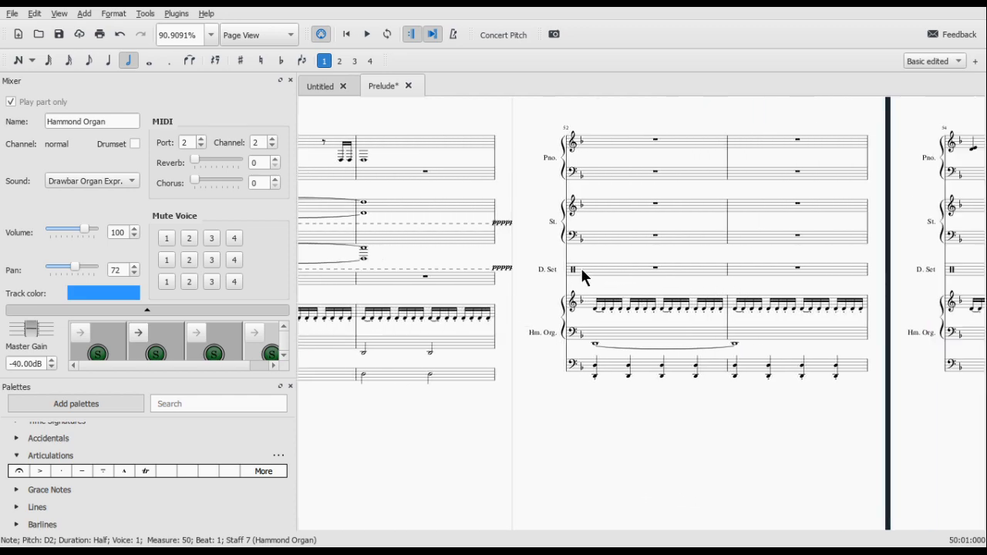
{"action": "left_click", "coordinate": [597, 269]}
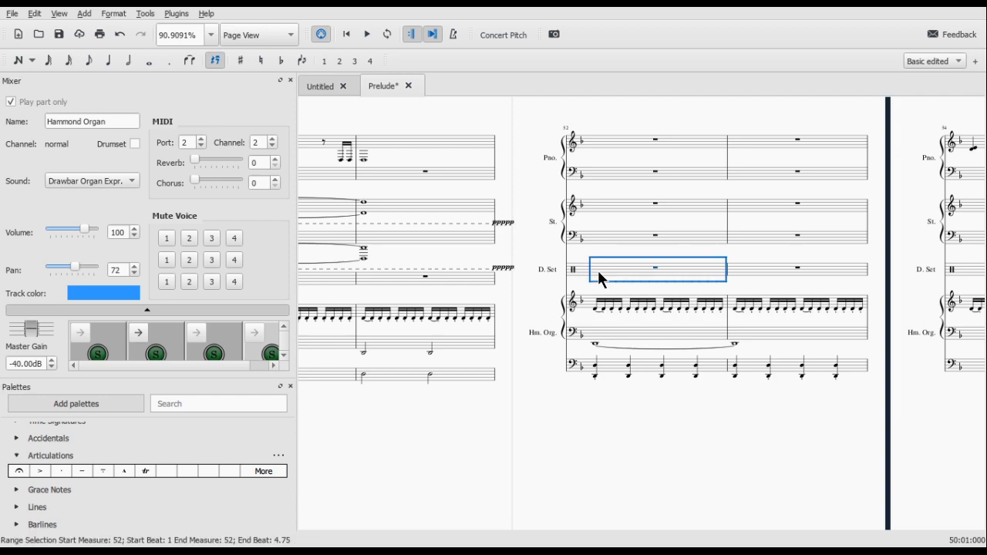
{"action": "key", "text": "n"}
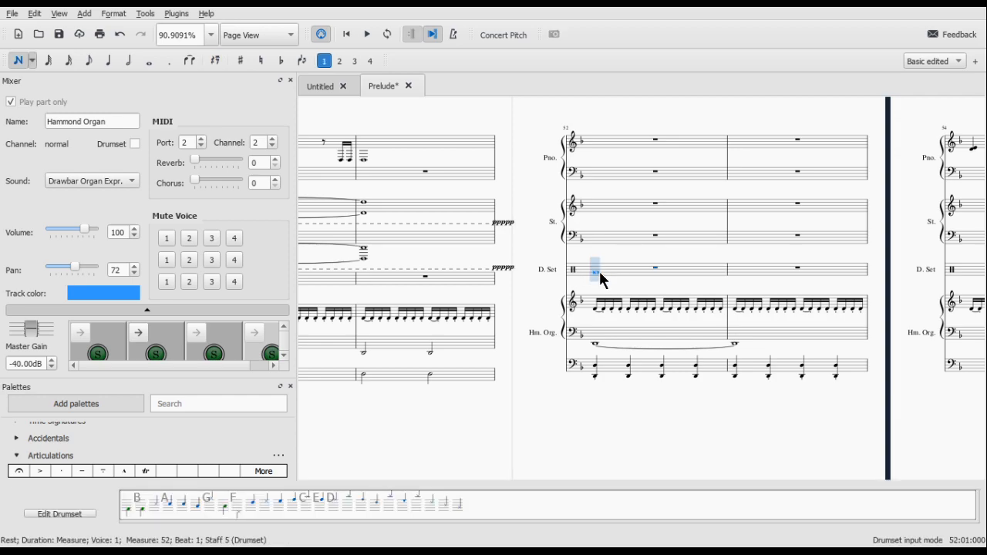
{"action": "key", "text": "4"}
{"action": "key", "text": "5"}
{"action": "left_click", "coordinate": [167, 503]}
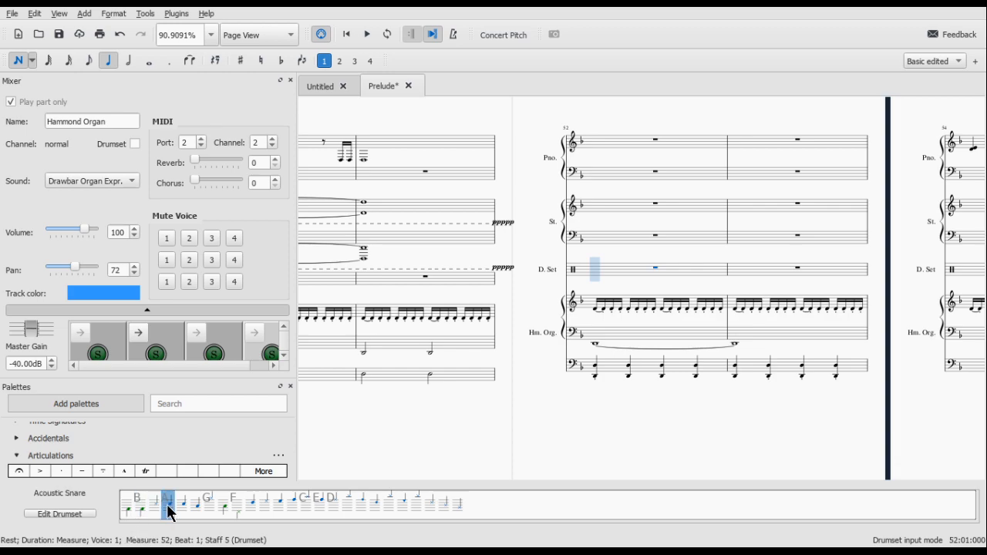
{"action": "left_click", "coordinate": [224, 506]}
{"action": "left_click", "coordinate": [248, 507]}
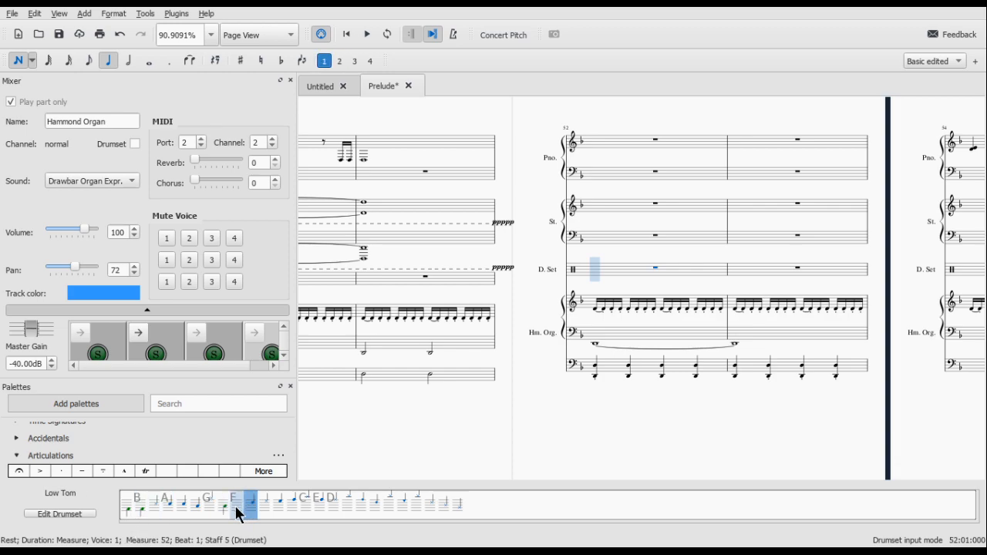
{"action": "left_click", "coordinate": [129, 509]}
{"action": "left_click", "coordinate": [140, 510]}
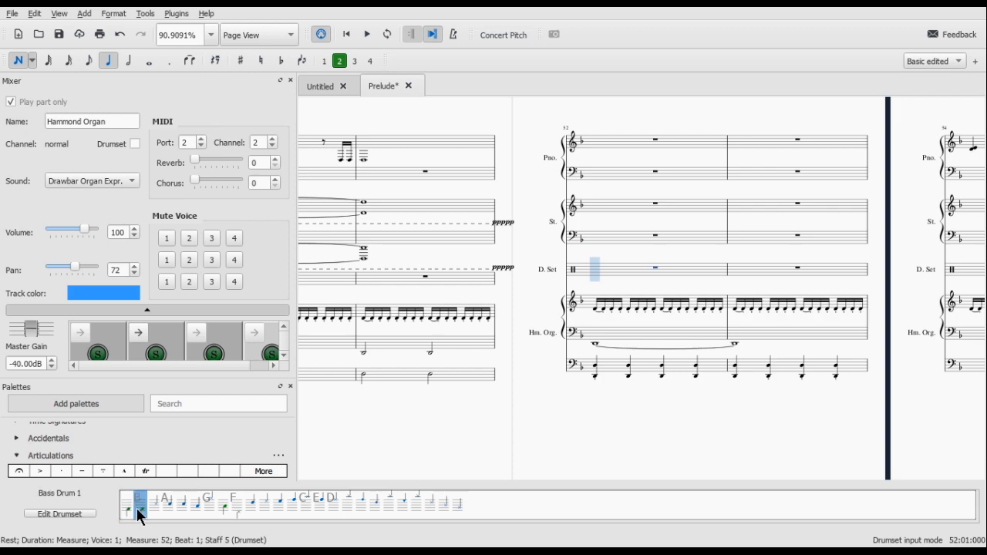
Step: Try two Acoustic Bass Drum quarter notes followed by an Acoustic Snare in measure 52 of the drum set, then undo the snare
{"action": "key", "text": "b"}
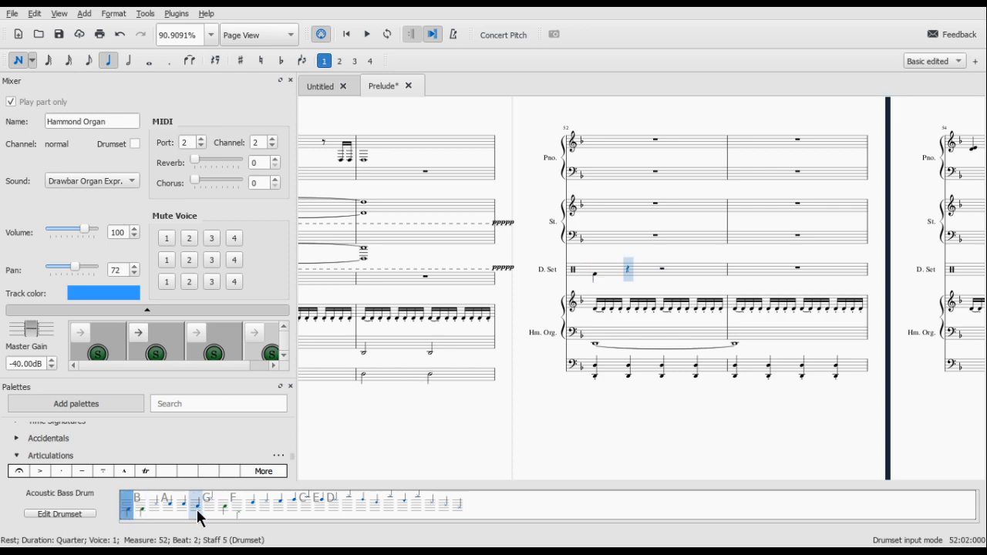
{"action": "left_click", "coordinate": [630, 276]}
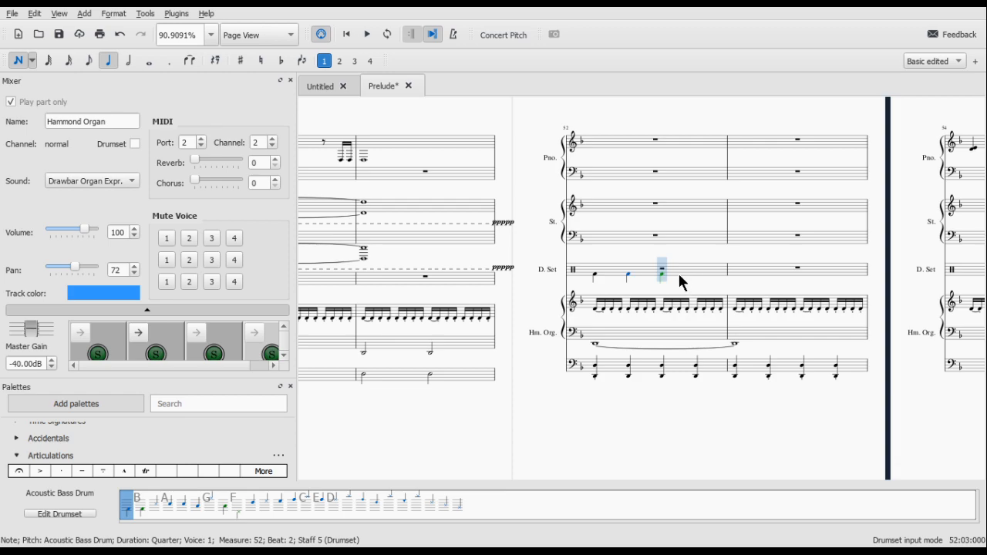
{"action": "key", "text": "a"}
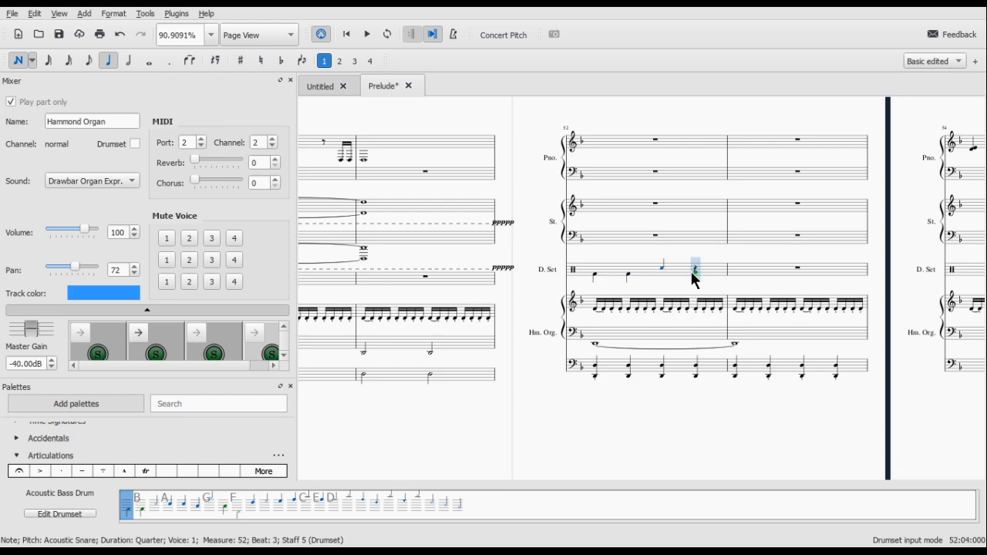
{"action": "key", "text": "ctrl+z"}
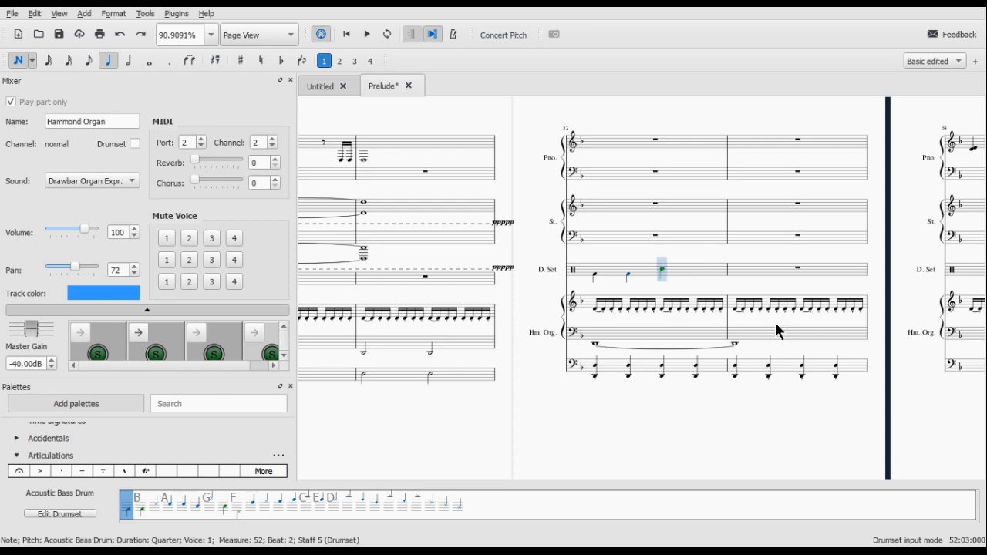
Step: Undo the trial drum notes, fill measures 52 and 53 with Bass Drum 1 quarter notes in voice 2, and leave note input
{"action": "key", "text": "ctrl+alt+2"}
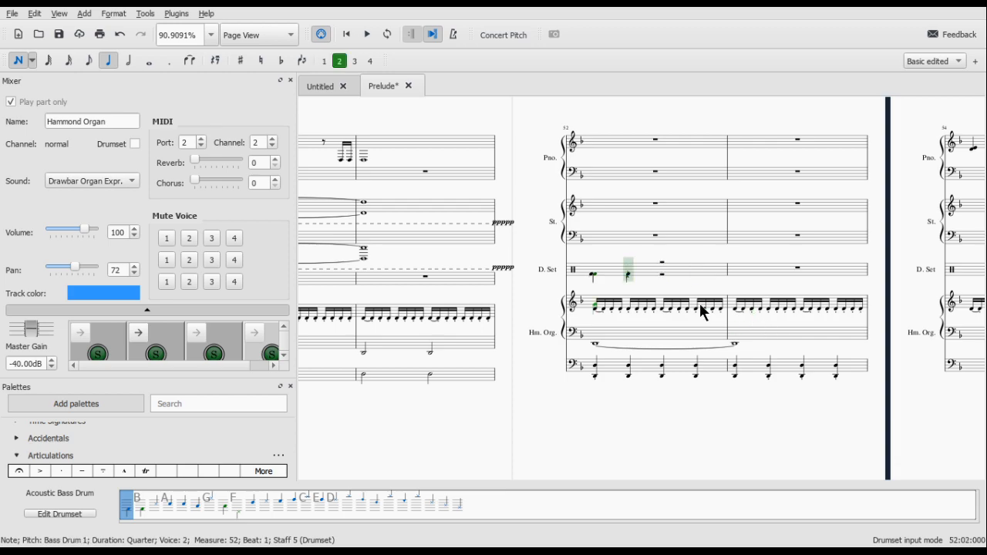
{"action": "key", "text": "ctrl+z"}
{"action": "key", "text": "ctrl+z"}
{"action": "key", "text": "ctrl+z"}
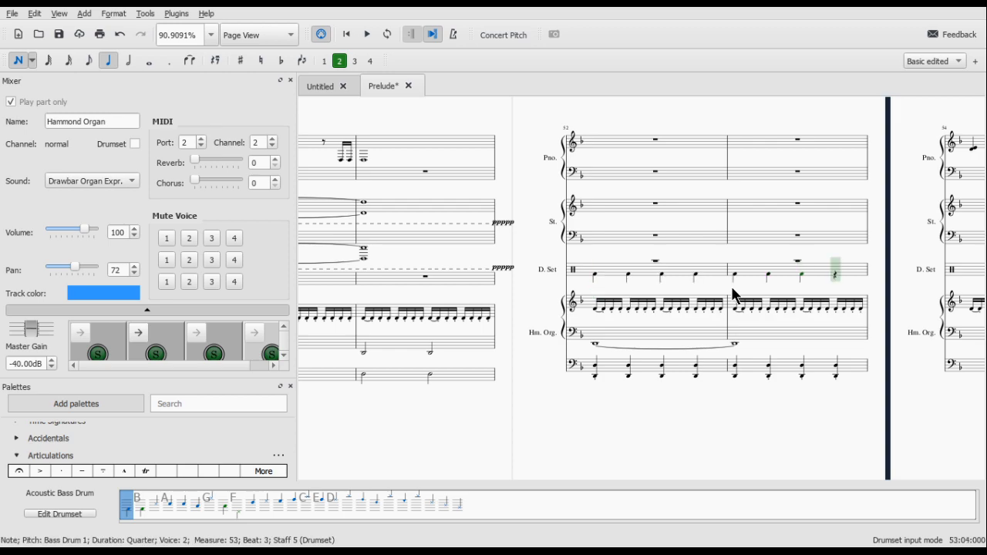
{"action": "key", "text": "b"}
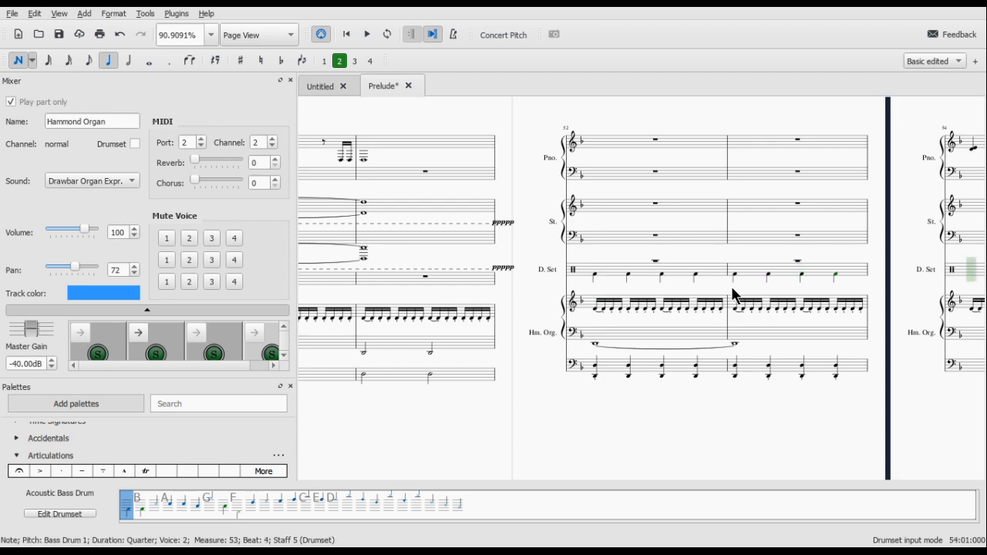
{"action": "key", "text": "Escape"}
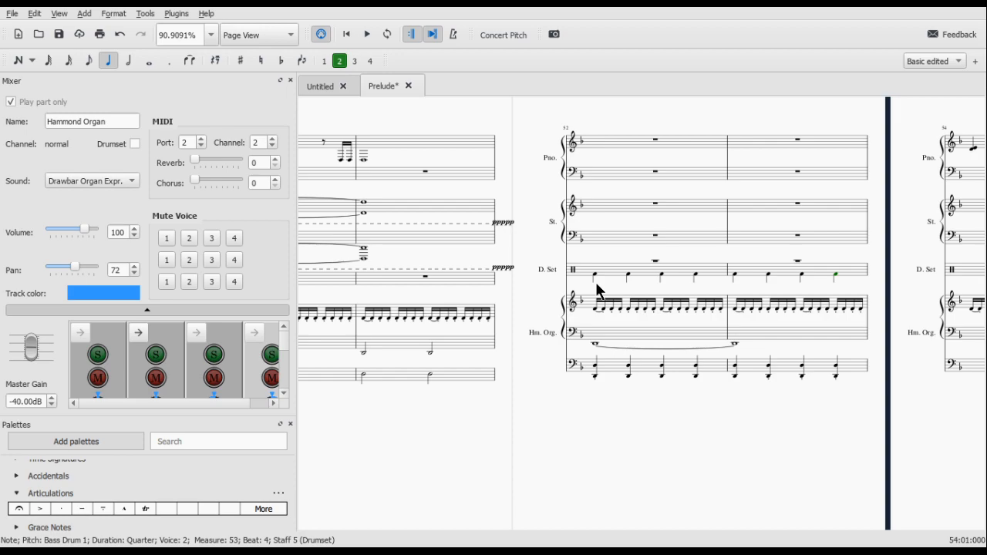
Step: Play back the score from measure 50 into measure 53 to hear the bass drum with the organ
{"action": "key", "text": "space"}
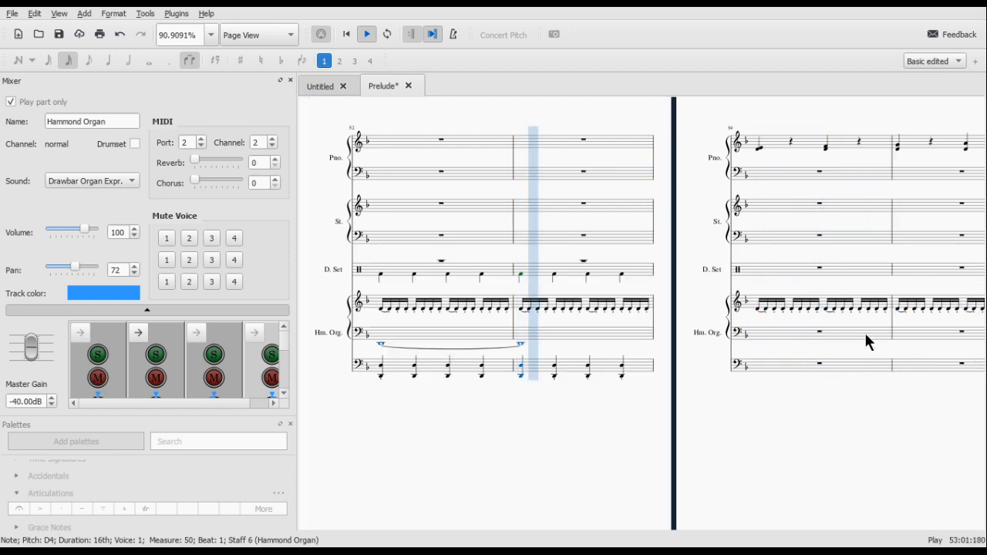
{"action": "key", "text": "space"}
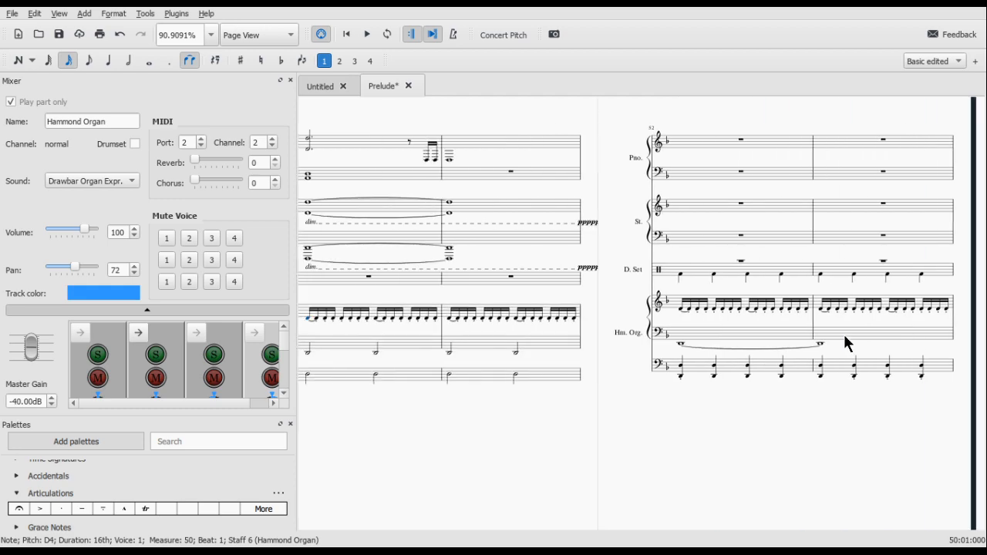
{"action": "left_click_drag", "start_coordinate": [763, 288], "coordinate": [722, 291]}
{"action": "left_click_drag", "start_coordinate": [361, 283], "coordinate": [536, 271]}
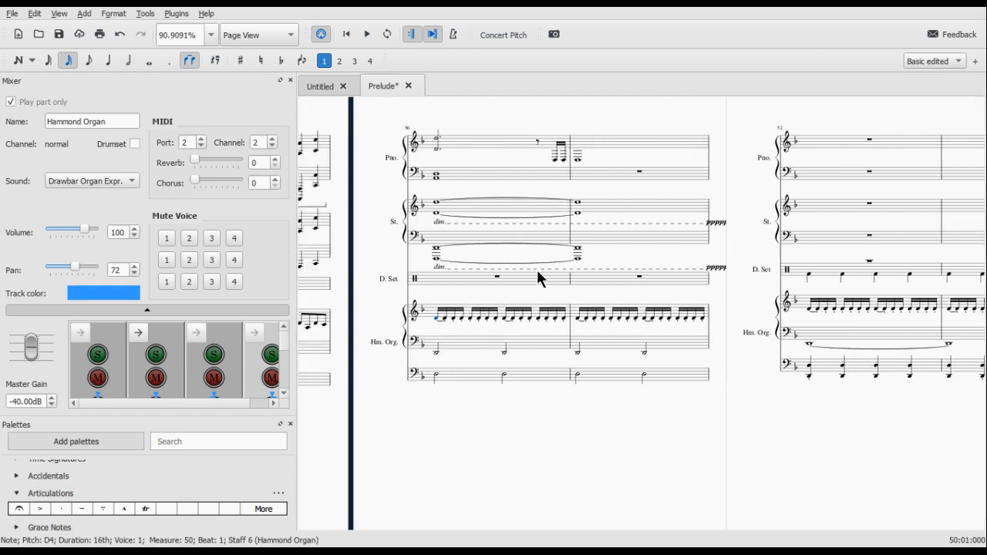
Step: Move the four bass drum quarter notes in measure 52 of the drum set to voice 1
{"action": "left_click", "coordinate": [537, 273], "text": "shift"}
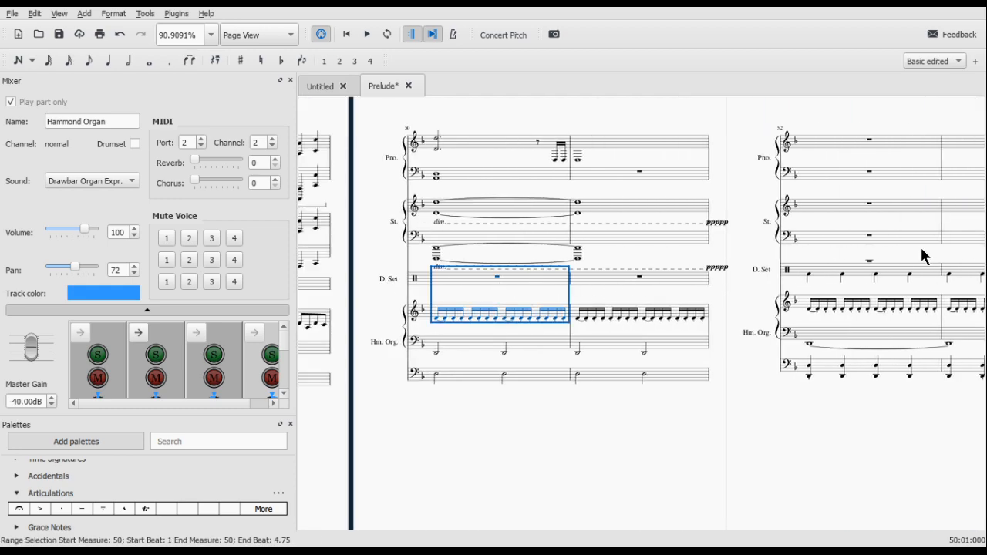
{"action": "left_click", "coordinate": [857, 271]}
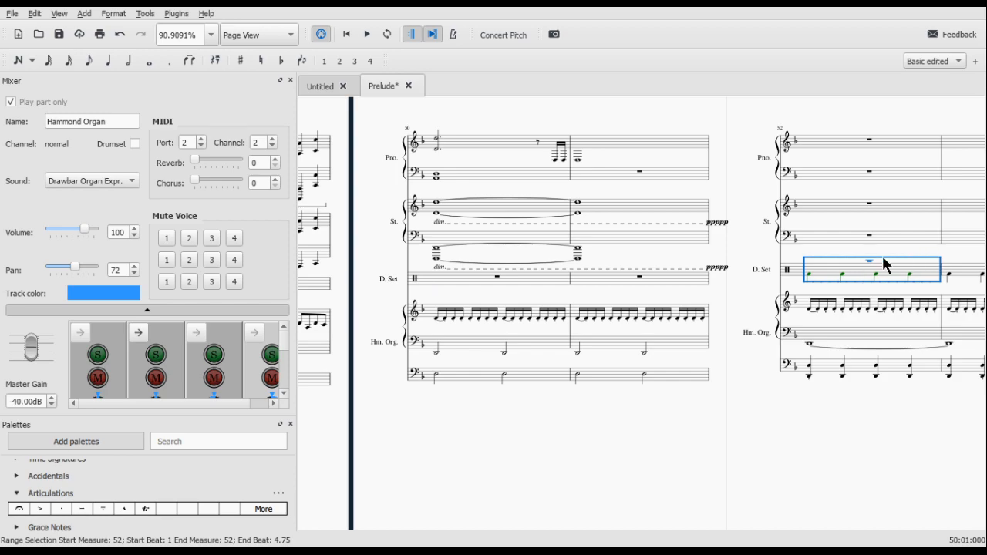
{"action": "left_click_drag", "start_coordinate": [881, 256], "coordinate": [604, 258]}
{"action": "left_click", "coordinate": [610, 262]}
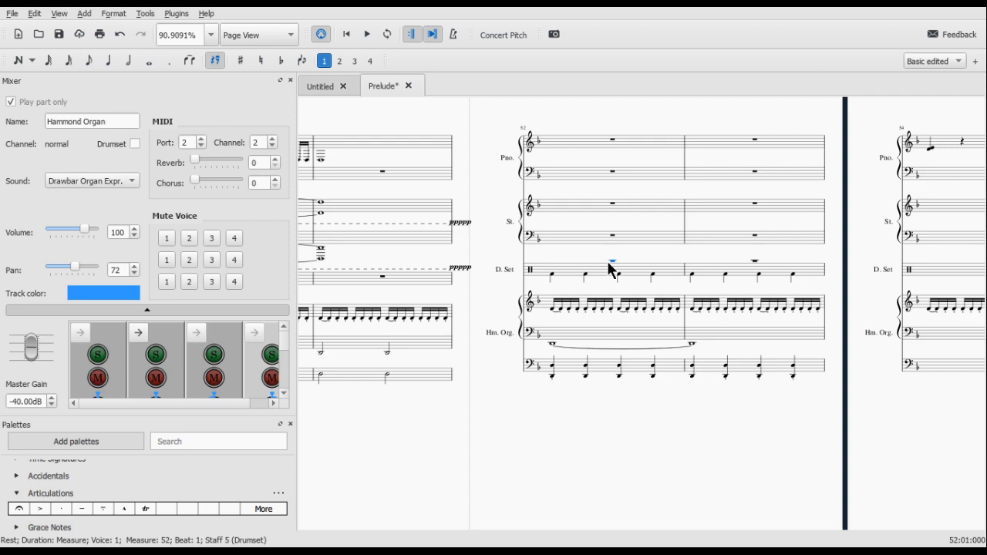
{"action": "left_click", "coordinate": [552, 275]}
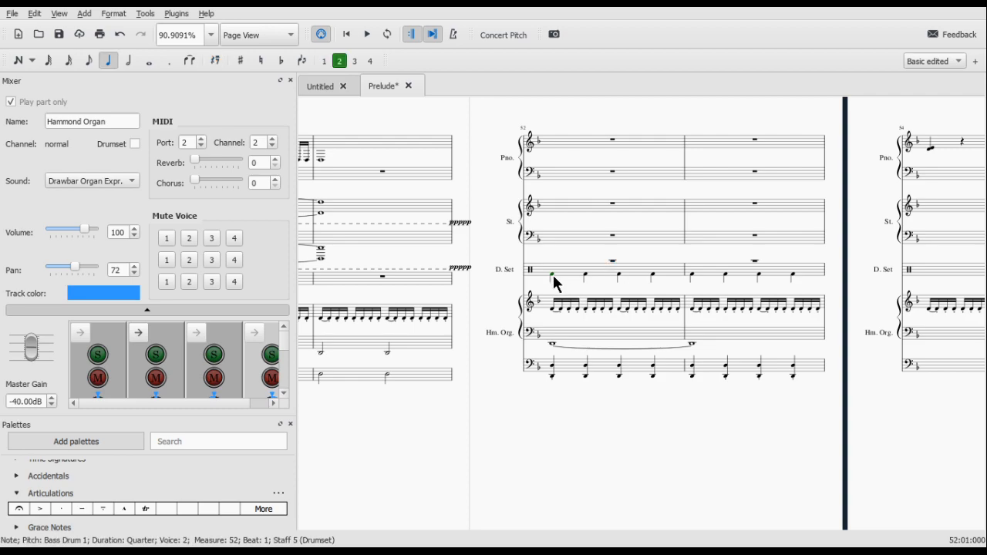
{"action": "left_click", "coordinate": [652, 276], "text": "shift"}
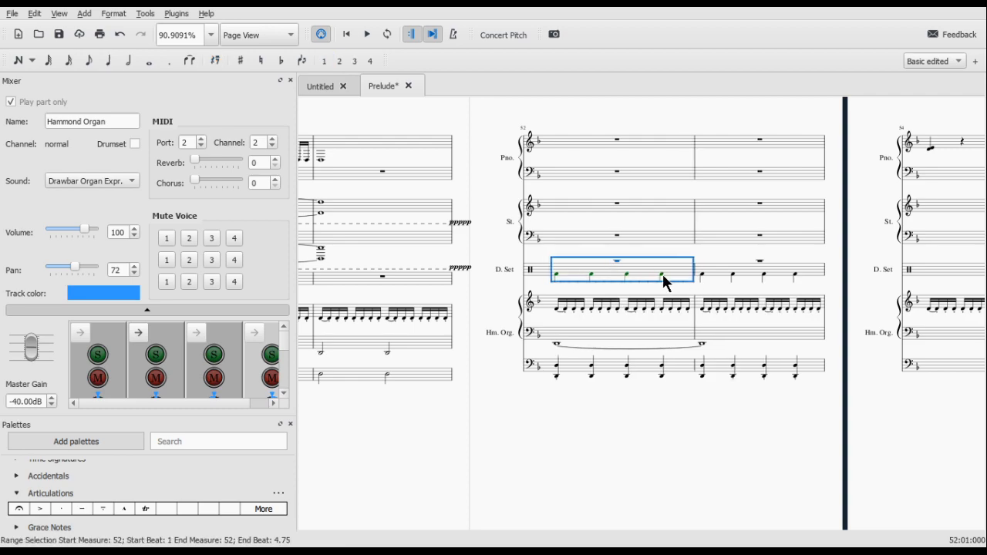
{"action": "left_click", "coordinate": [324, 60]}
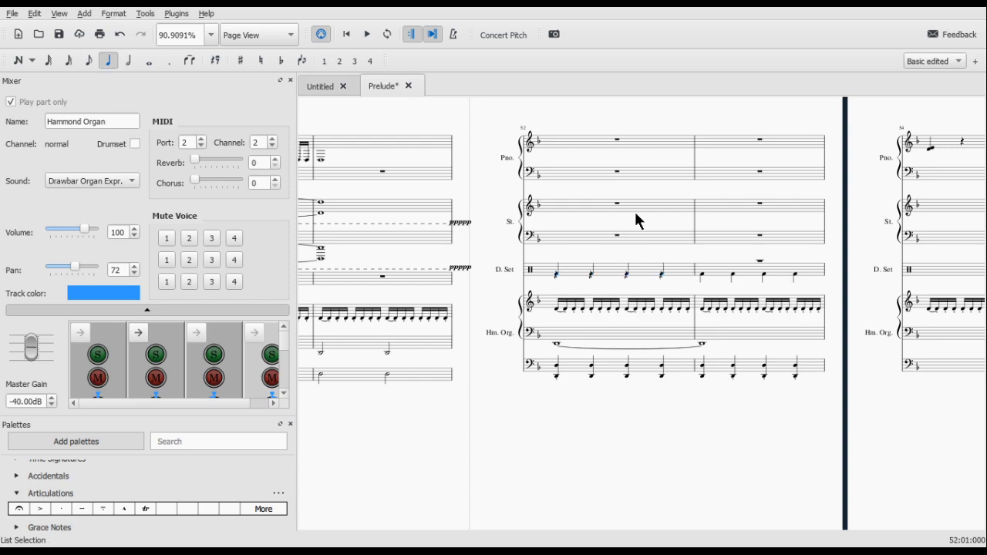
Step: Delete the leftover voice 2 quarter rests beneath the bass drum notes in measure 52
{"action": "left_click", "coordinate": [556, 275]}
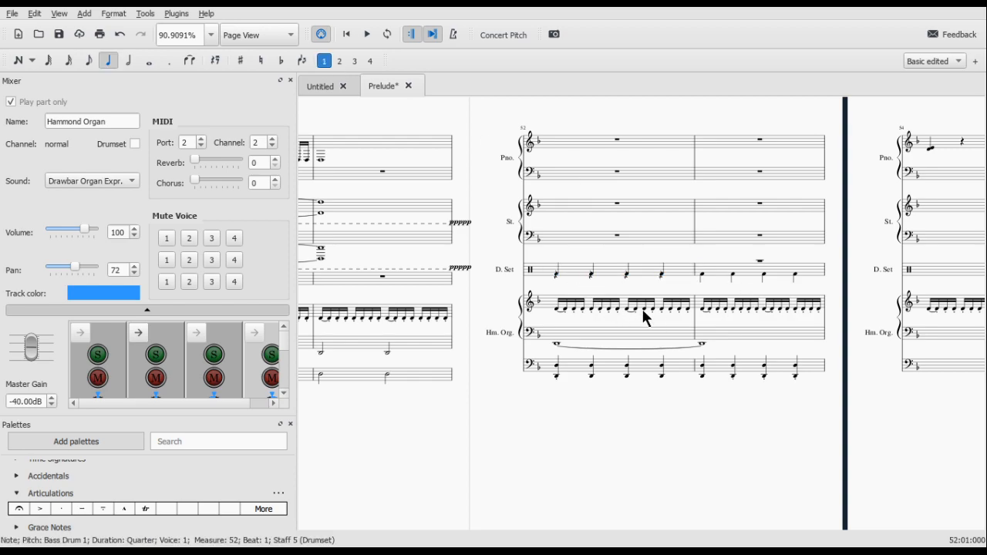
{"action": "scroll", "coordinate": [641, 309], "scroll_direction": "up", "scroll_amount": 6}
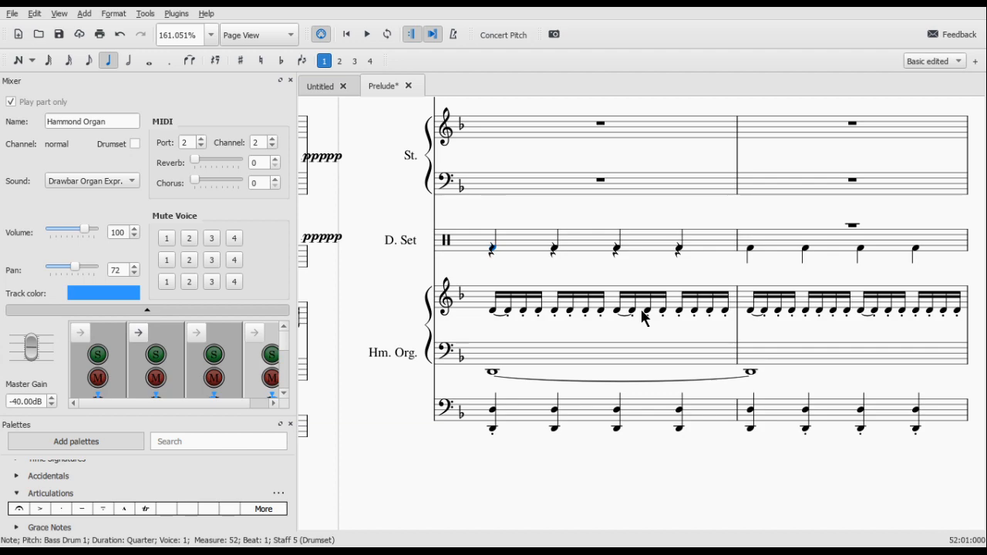
{"action": "scroll", "coordinate": [644, 317], "scroll_direction": "up", "scroll_amount": 5}
{"action": "key", "text": "Escape"}
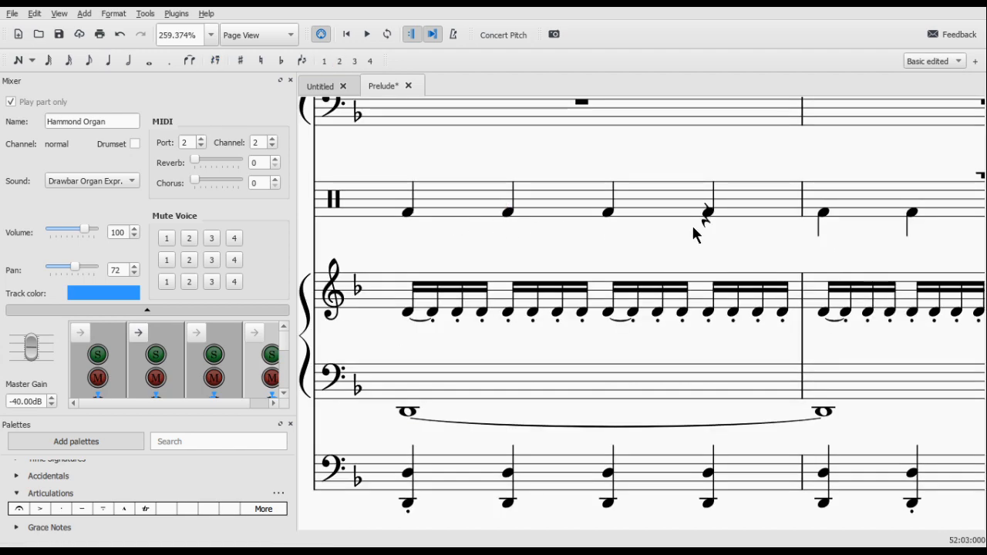
Step: Copy the drum set's bass drum notes from measure 52 into measures 50, 51, 53 and 54 of the same staff
{"action": "scroll", "coordinate": [473, 242], "scroll_direction": "down", "scroll_amount": 9}
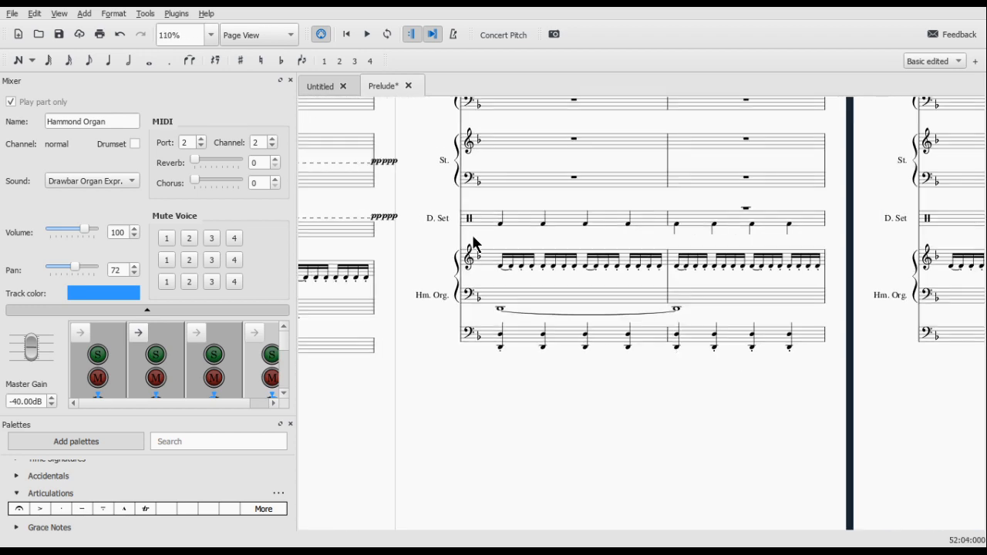
{"action": "left_click", "coordinate": [497, 219]}
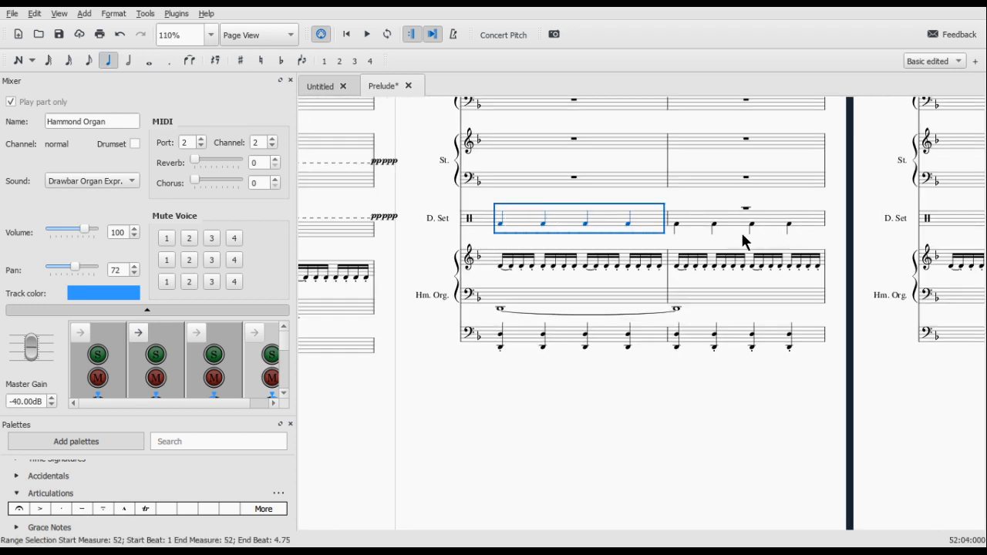
{"action": "left_click", "coordinate": [703, 219]}
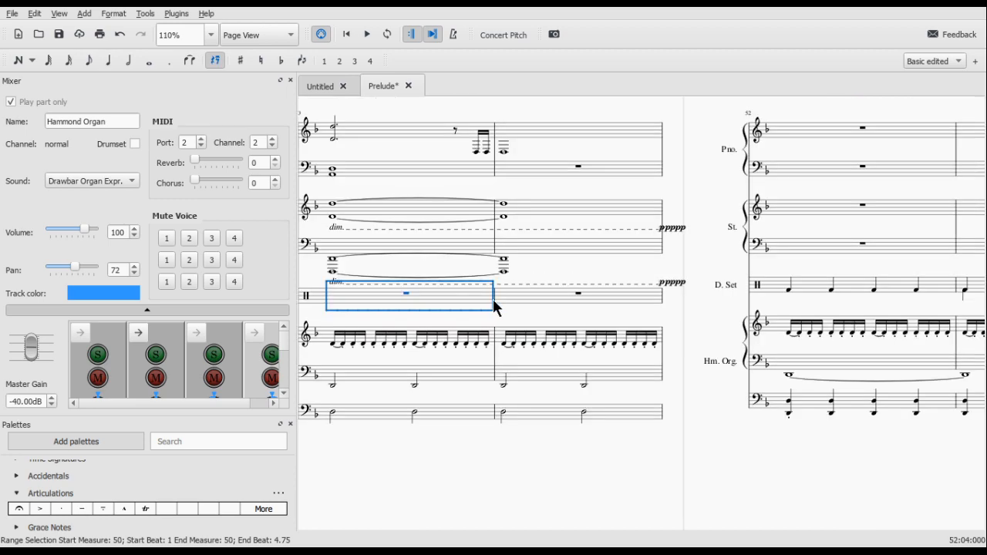
{"action": "key", "text": "ctrl+v"}
{"action": "left_click", "coordinate": [604, 298]}
{"action": "key", "text": "ctrl+v"}
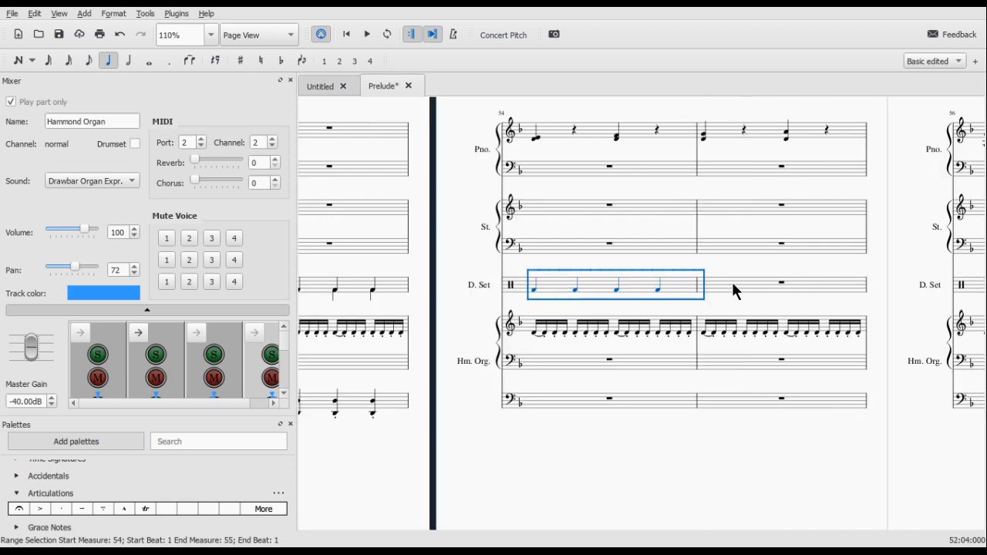
Step: Paste the bass drum notes into measures 55, 56 and 57 of the drum set, undoing the stray paste in the piano staff
{"action": "key", "text": "Escape"}
{"action": "left_click", "coordinate": [733, 291]}
{"action": "key", "text": "ctrl+v"}
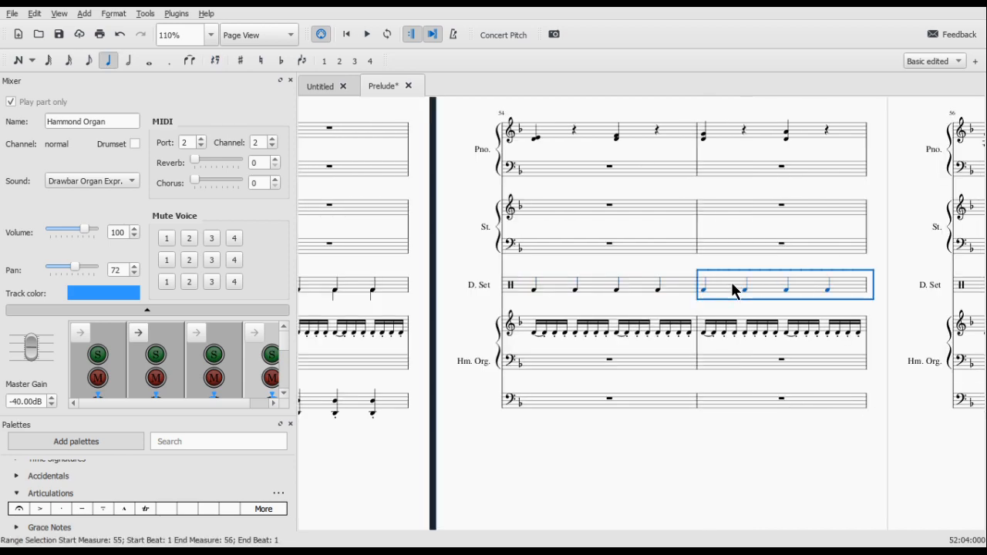
{"action": "key", "text": "Escape"}
{"action": "left_click", "coordinate": [718, 285], "text": "ctrl"}
{"action": "key", "text": "ctrl+v"}
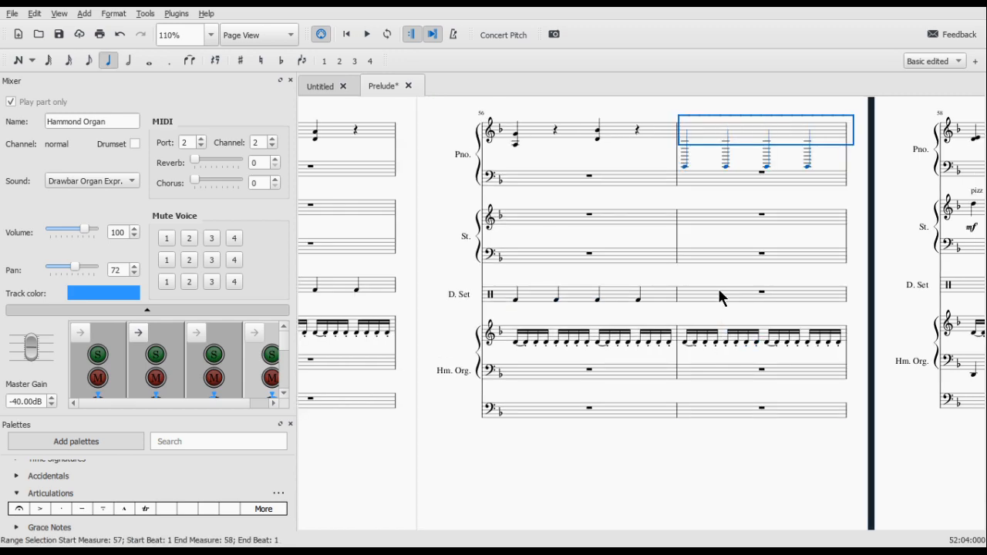
{"action": "left_click", "coordinate": [723, 293]}
{"action": "key", "text": "ctrl+v"}
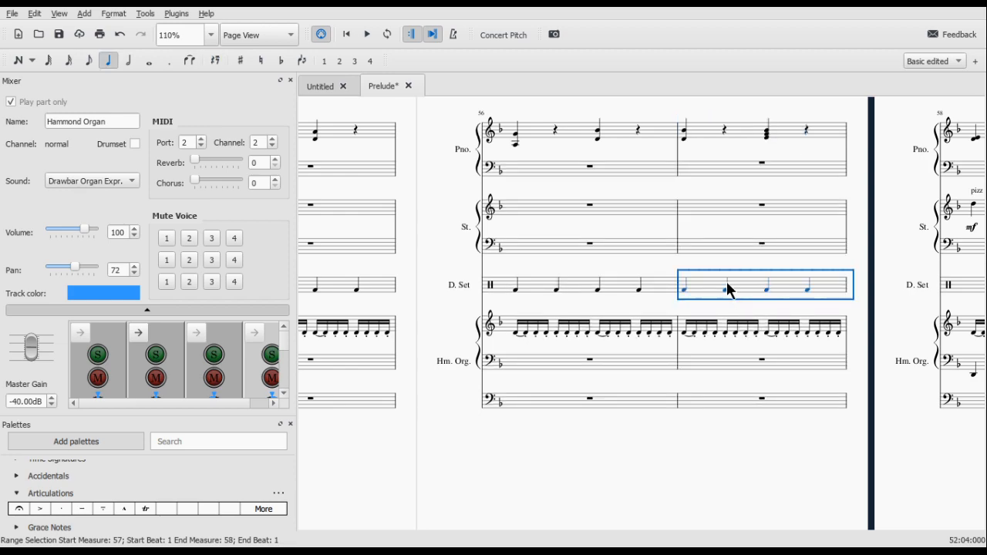
Step: Paste the bass drum quarter notes into measures 58 through 61 of the drum set staff
{"action": "left_click", "coordinate": [725, 291]}
{"action": "key", "text": "ctrl+v"}
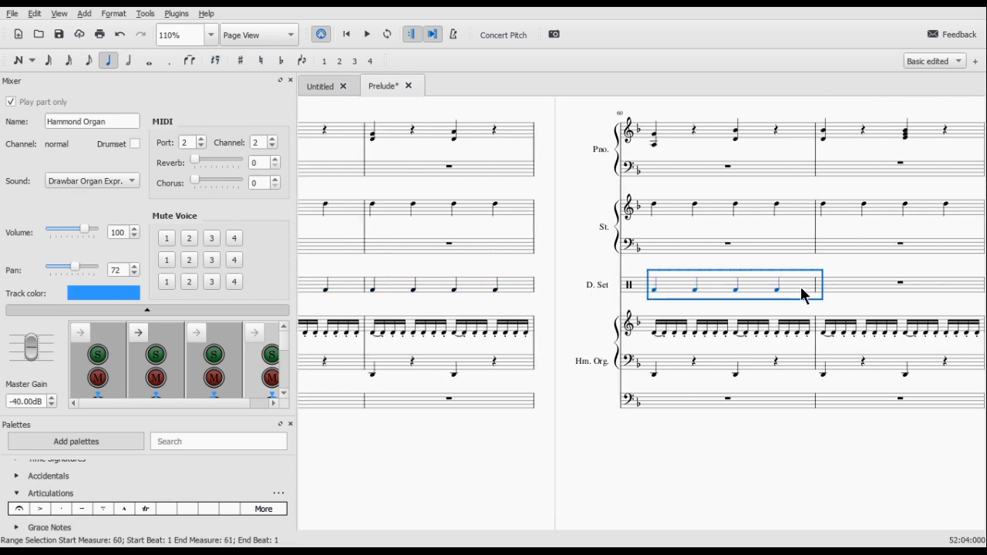
{"action": "scroll", "coordinate": [801, 289], "scroll_direction": "right", "scroll_amount": 3}
{"action": "left_click", "coordinate": [801, 289]}
{"action": "key", "text": "ctrl+v"}
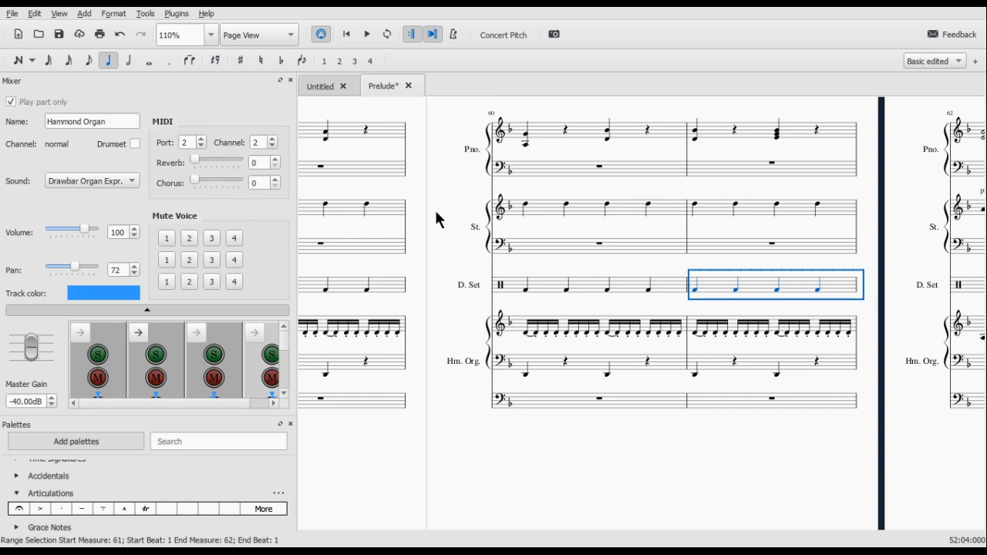
Step: Paste the bass drum quarter notes into measures 62 and 63 of the drum set staff
{"action": "left_click_drag", "start_coordinate": [912, 282], "coordinate": [783, 239]}
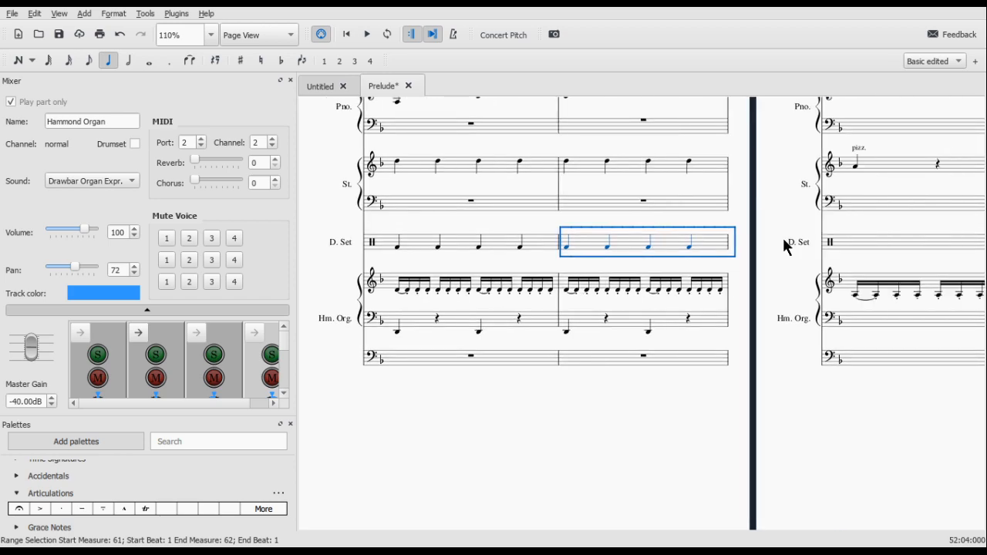
{"action": "scroll", "coordinate": [783, 238], "scroll_direction": "right", "scroll_amount": 5}
{"action": "left_click", "coordinate": [707, 241]}
{"action": "key", "text": "ctrl+v"}
{"action": "scroll", "coordinate": [707, 241], "scroll_direction": "right", "scroll_amount": 5}
{"action": "scroll", "coordinate": [707, 240], "scroll_direction": "up", "scroll_amount": 1}
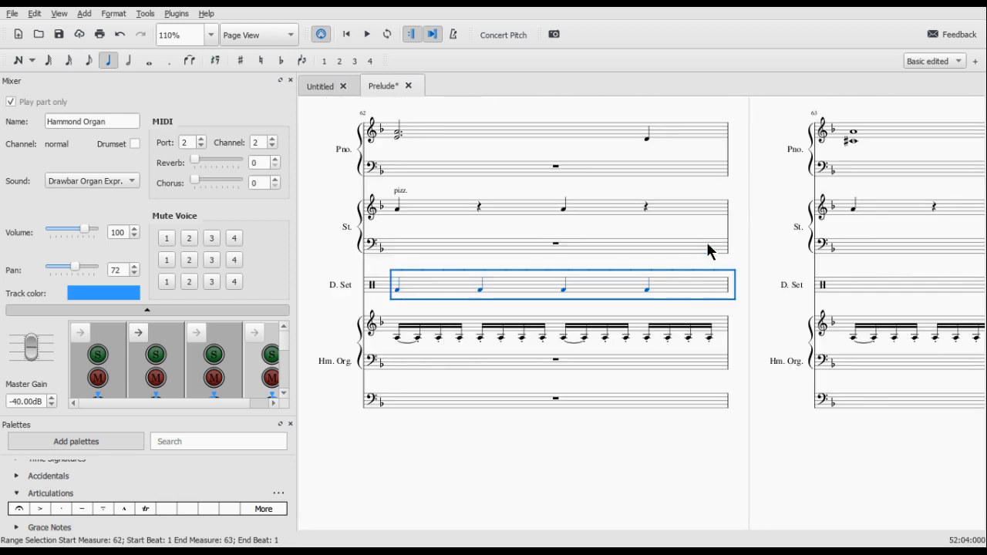
{"action": "scroll", "coordinate": [759, 257], "scroll_direction": "right", "scroll_amount": 3}
{"action": "left_click", "coordinate": [765, 284]}
{"action": "key", "text": "ctrl+v"}
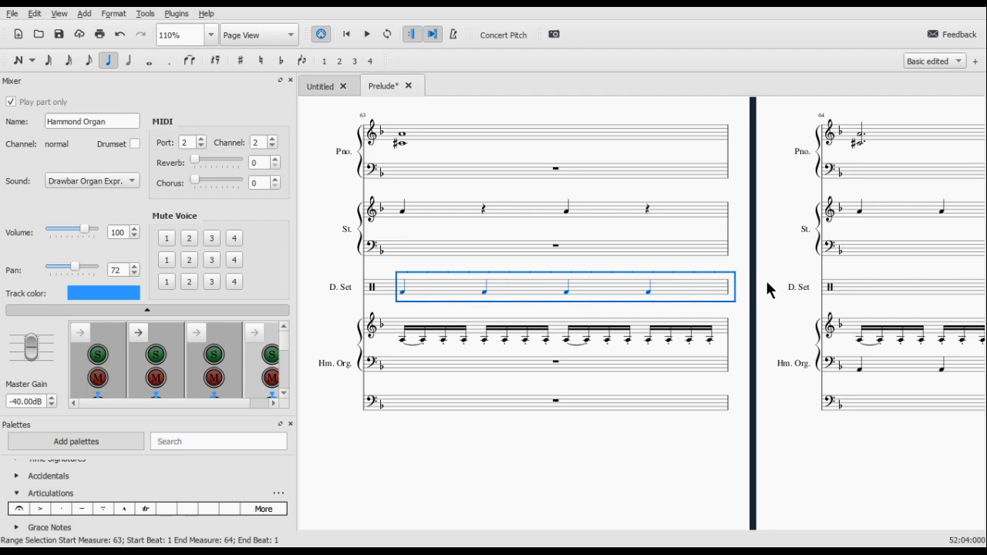
Step: Continue the bass drum beat by pasting the quarter notes into measures 64 and 65 of the drum set
{"action": "left_click", "coordinate": [847, 288]}
{"action": "key", "text": "ctrl+v"}
{"action": "scroll", "coordinate": [848, 288], "scroll_direction": "right", "scroll_amount": 3}
{"action": "left_click", "coordinate": [849, 291]}
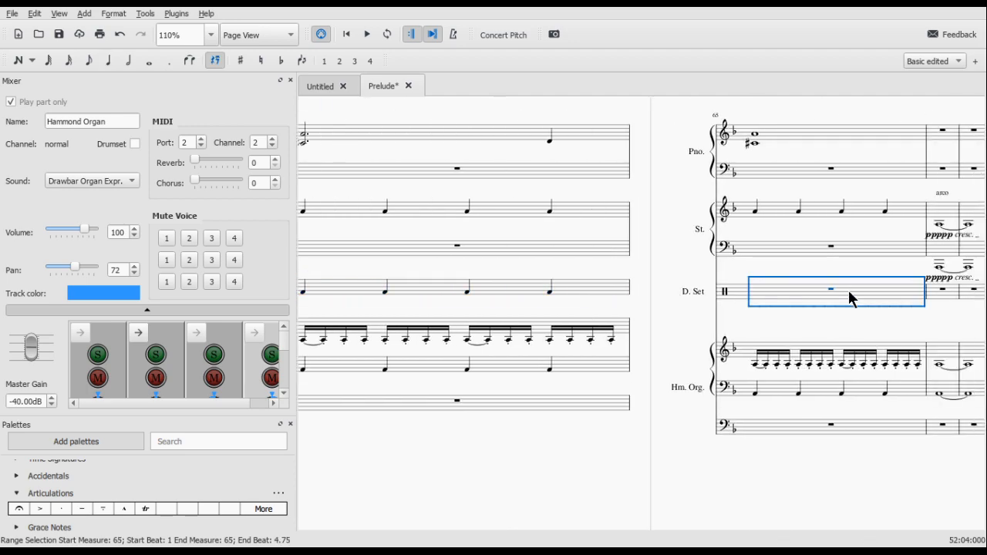
{"action": "key", "text": "ctrl+v"}
Step: Play the score back from the first bass drum note in measure 50
{"action": "scroll", "coordinate": [848, 301], "scroll_direction": "right", "scroll_amount": 5}
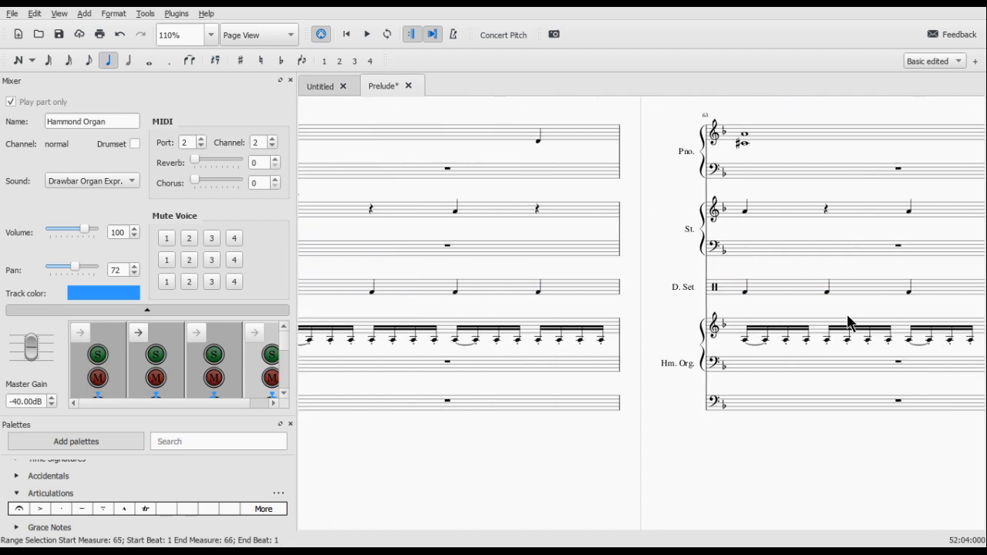
{"action": "scroll", "coordinate": [848, 324], "scroll_direction": "right", "scroll_amount": 2}
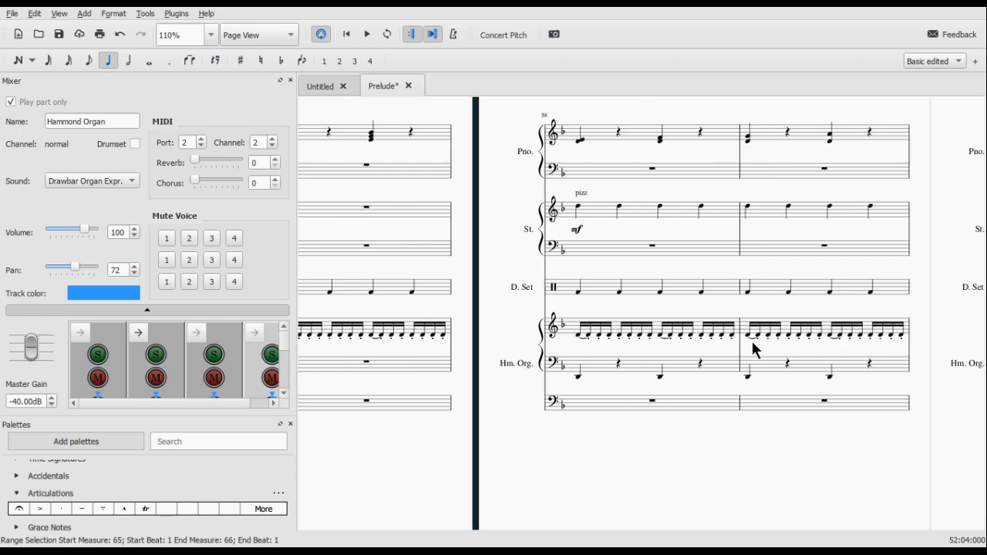
{"action": "scroll", "coordinate": [752, 344], "scroll_direction": "left", "scroll_amount": 8}
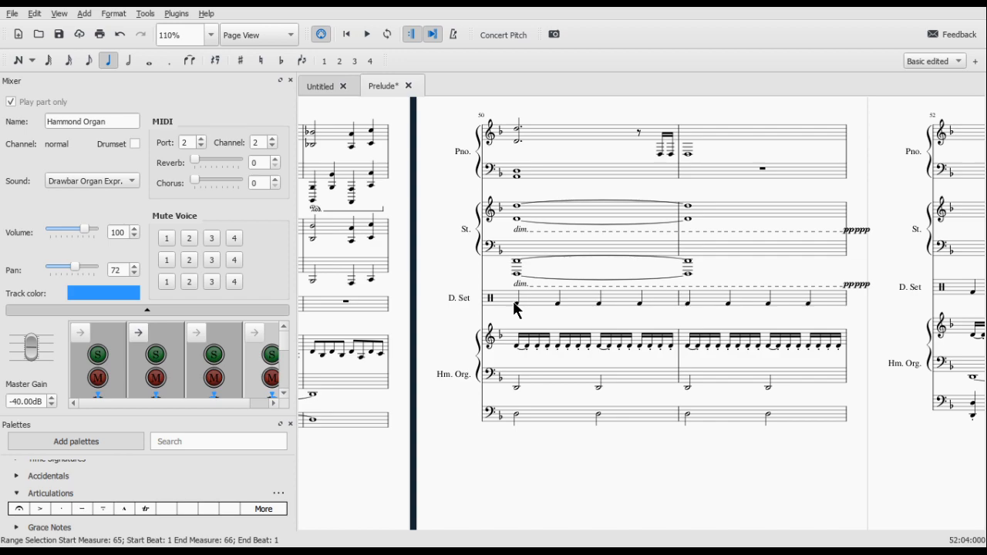
{"action": "left_click", "coordinate": [515, 306]}
{"action": "key", "text": "space"}
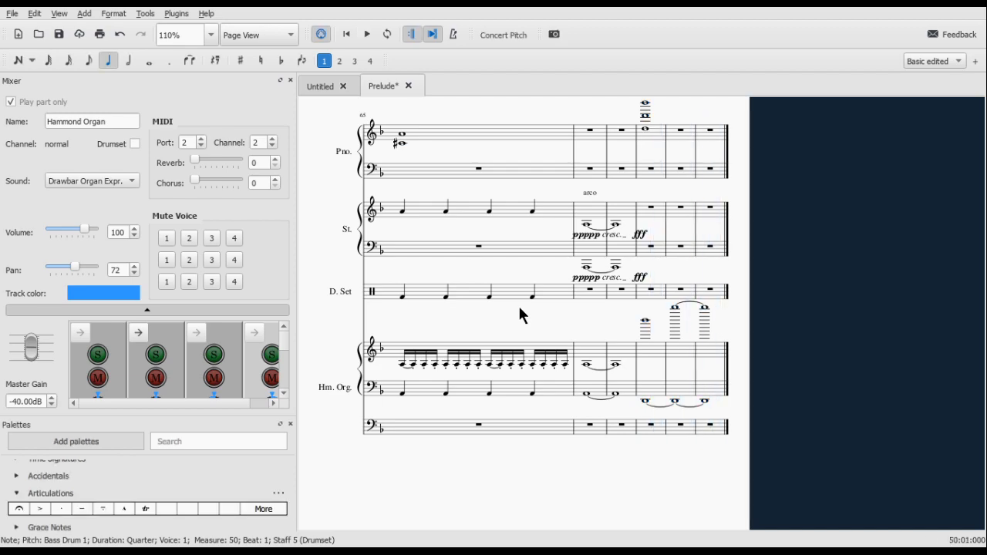
Step: Review the drum set part from the closing measures back to measure 50
{"action": "scroll", "coordinate": [547, 305], "scroll_direction": "left", "scroll_amount": 9}
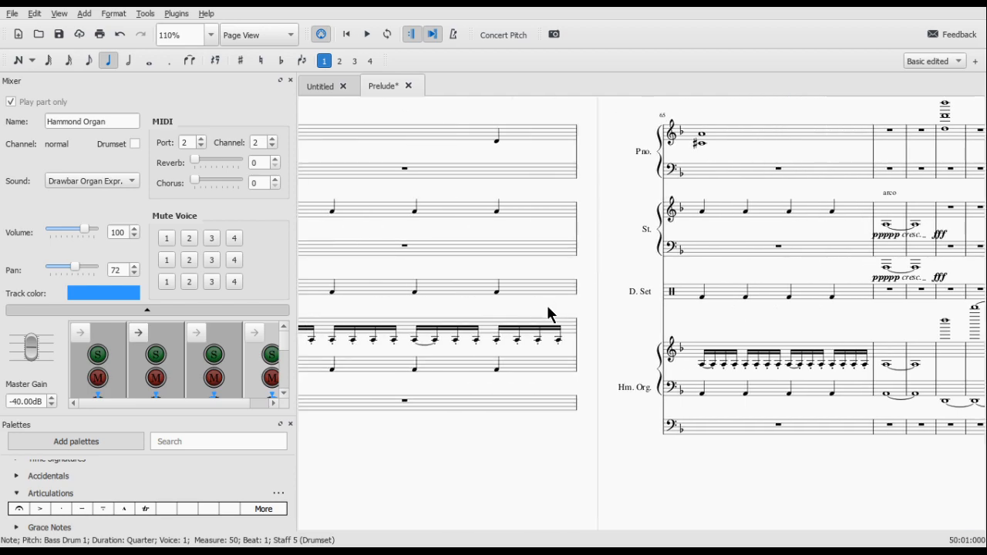
{"action": "scroll", "coordinate": [546, 305], "scroll_direction": "right", "scroll_amount": 4}
{"action": "scroll", "coordinate": [547, 306], "scroll_direction": "right", "scroll_amount": 4}
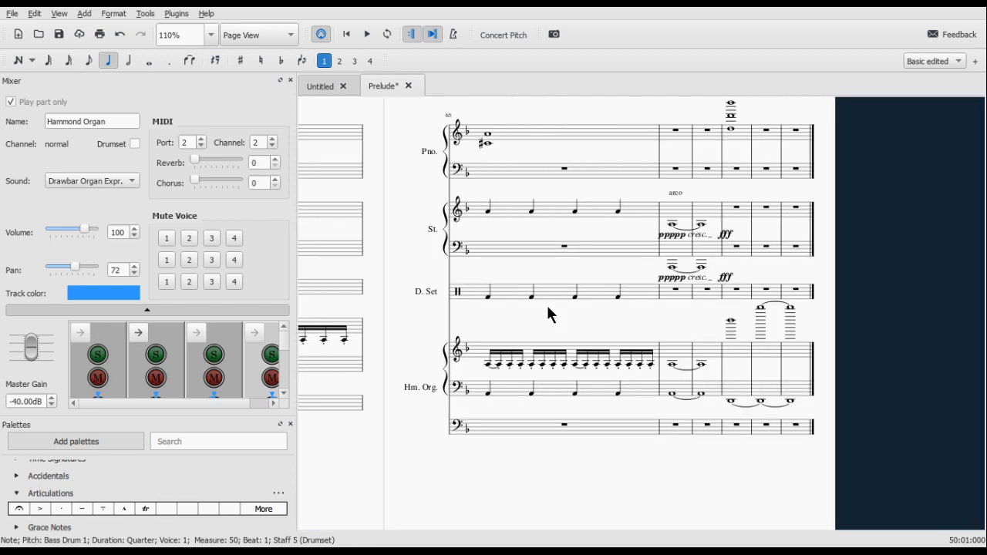
{"action": "left_click", "coordinate": [702, 293]}
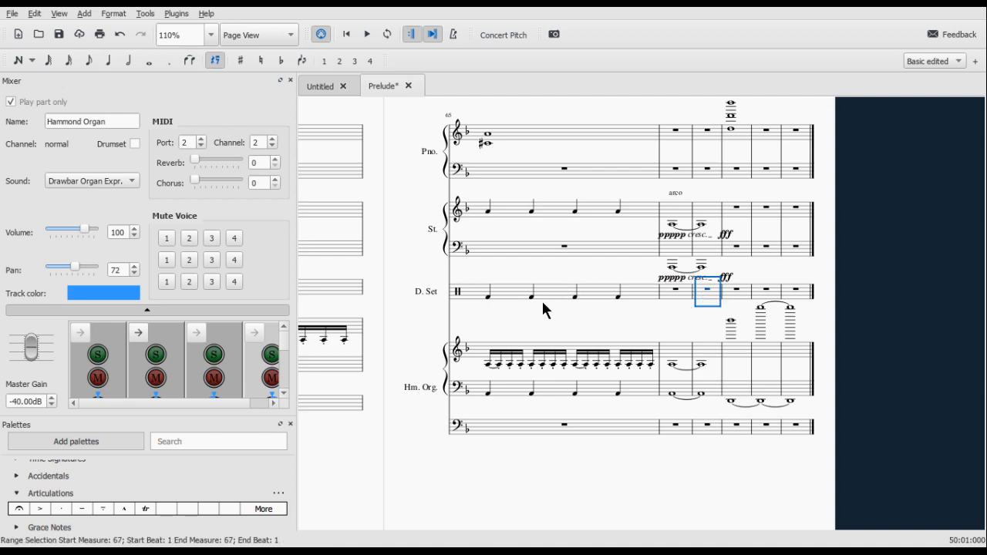
{"action": "scroll", "coordinate": [541, 297], "scroll_direction": "left", "scroll_amount": 12}
{"action": "scroll", "coordinate": [542, 301], "scroll_direction": "right", "scroll_amount": 3}
{"action": "scroll", "coordinate": [543, 308], "scroll_direction": "left", "scroll_amount": 4}
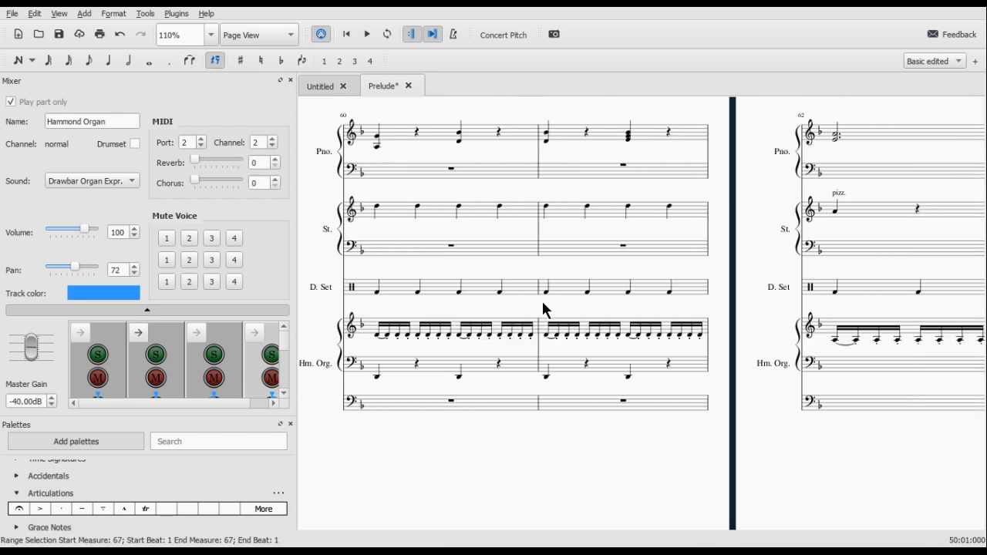
{"action": "scroll", "coordinate": [542, 301], "scroll_direction": "left", "scroll_amount": 8}
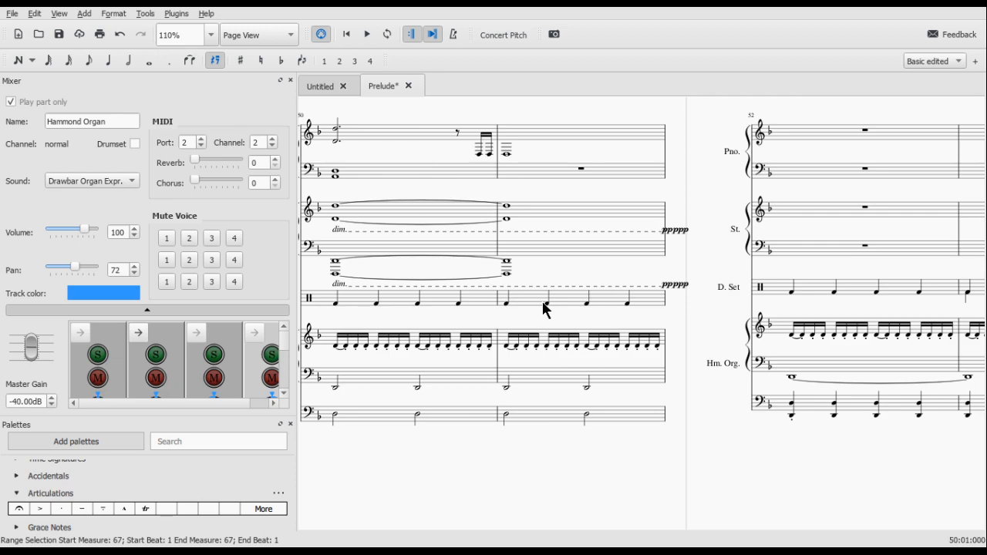
{"action": "scroll", "coordinate": [657, 263], "scroll_direction": "right", "scroll_amount": 3}
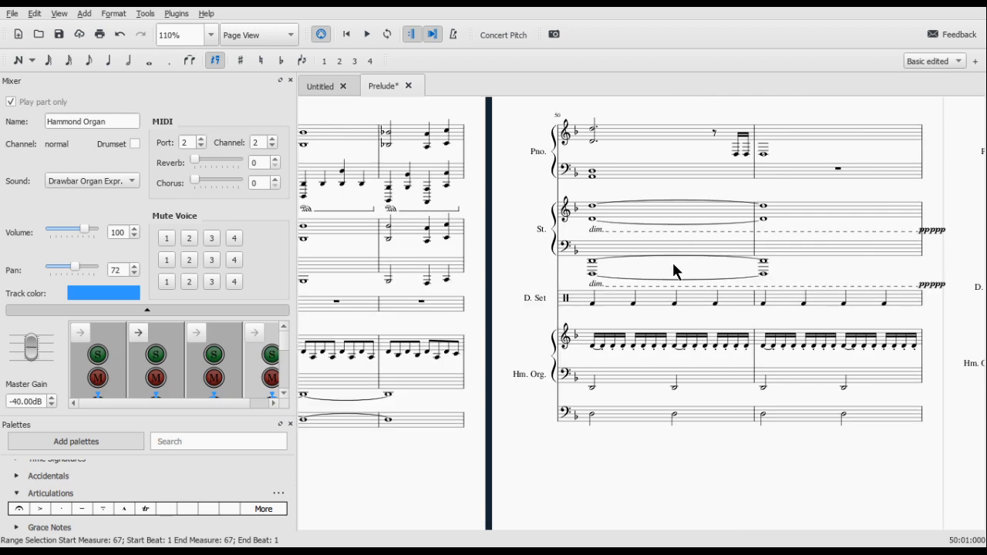
{"action": "scroll", "coordinate": [667, 265], "scroll_direction": "left", "scroll_amount": 5}
{"action": "left_click", "coordinate": [583, 298]}
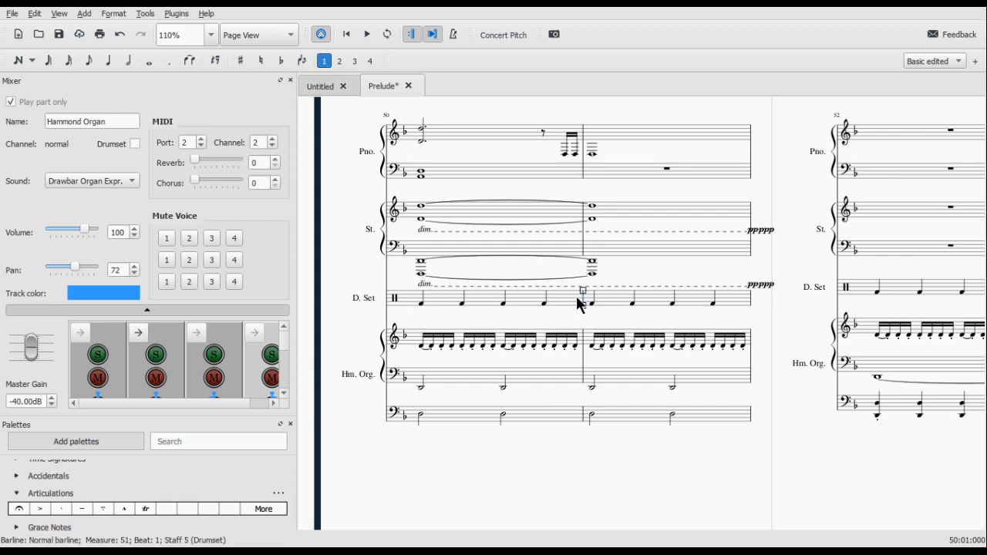
{"action": "left_click", "coordinate": [570, 302]}
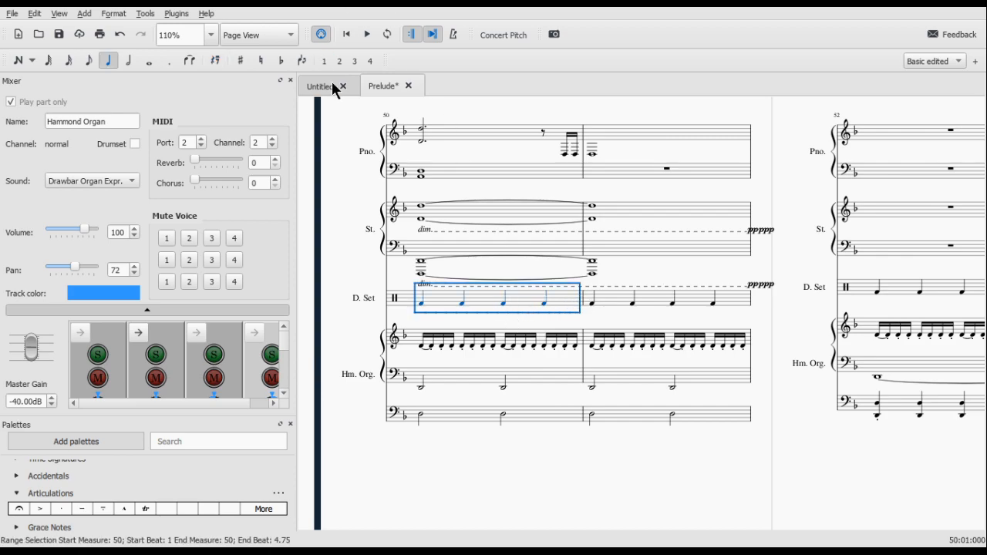
Step: Examine the drum set notes up close from measure 50 to the end, and scan the pages back to measure 58
{"action": "left_click", "coordinate": [542, 298]}
{"action": "scroll", "coordinate": [543, 309], "scroll_direction": "up", "scroll_amount": 2}
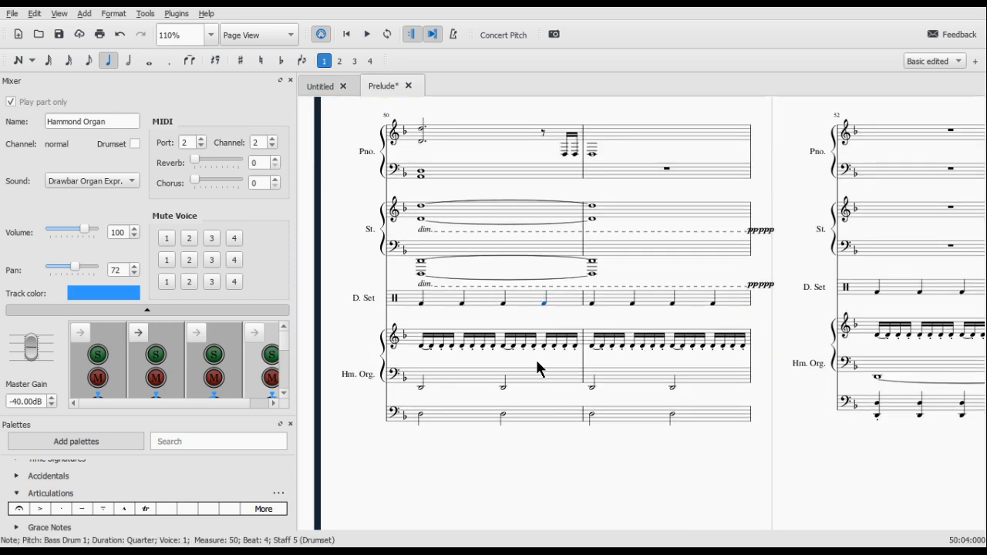
{"action": "scroll", "coordinate": [542, 354], "scroll_direction": "up", "scroll_amount": 1}
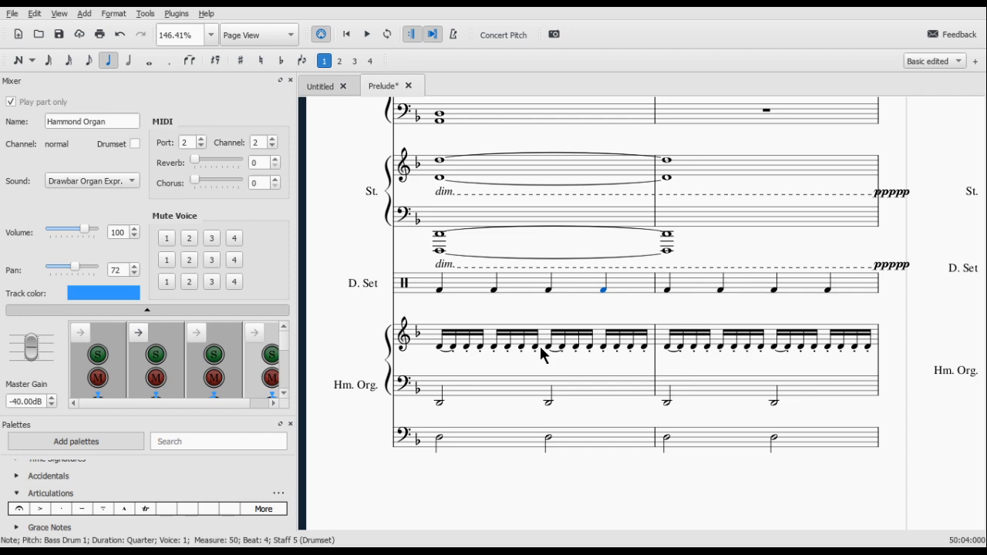
{"action": "left_click", "coordinate": [532, 286]}
{"action": "scroll", "coordinate": [532, 286], "scroll_direction": "right", "scroll_amount": 20}
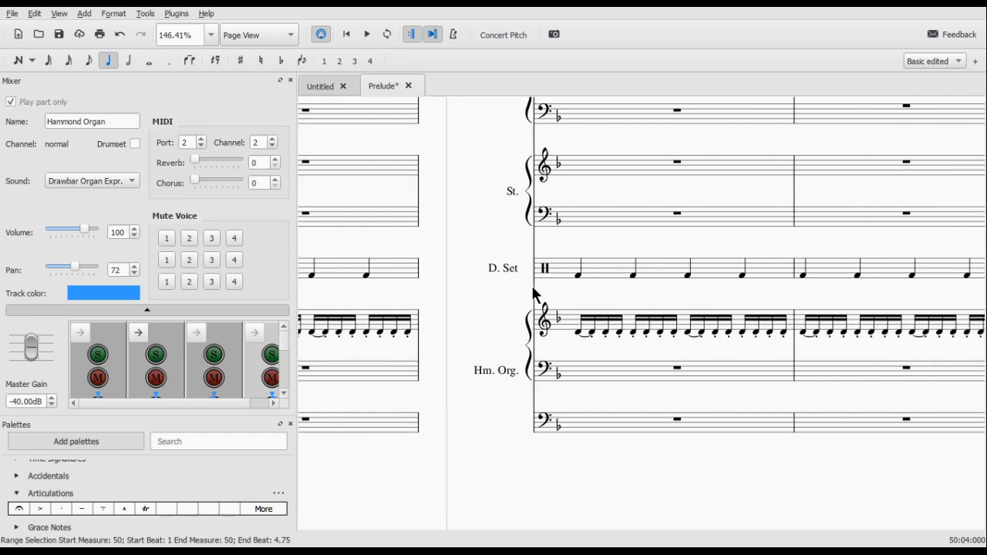
{"action": "scroll", "coordinate": [532, 289], "scroll_direction": "right", "scroll_amount": 5}
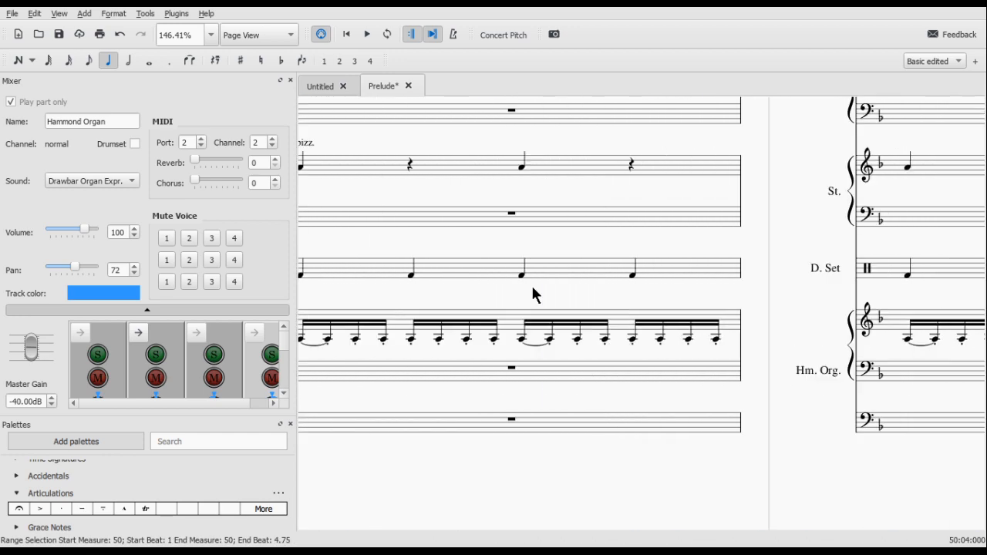
{"action": "scroll", "coordinate": [532, 288], "scroll_direction": "right", "scroll_amount": 10}
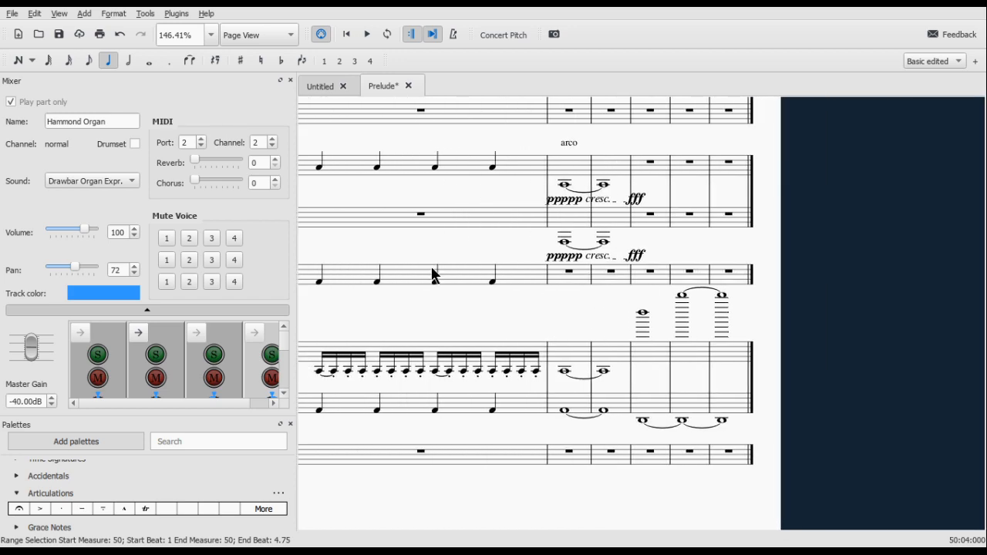
{"action": "scroll", "coordinate": [432, 273], "scroll_direction": "down", "scroll_amount": 5}
{"action": "scroll", "coordinate": [409, 269], "scroll_direction": "left", "scroll_amount": 3}
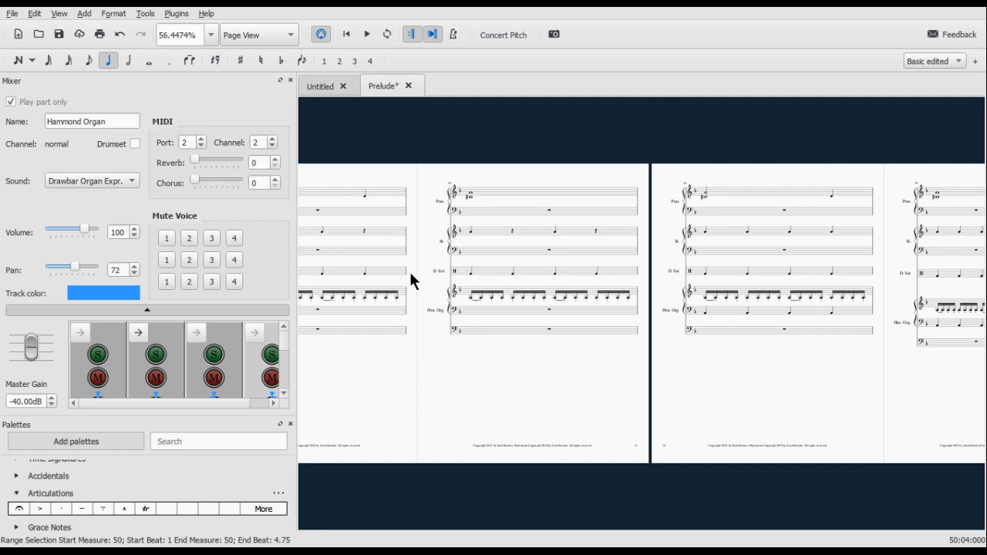
{"action": "scroll", "coordinate": [582, 297], "scroll_direction": "left", "scroll_amount": 2}
{"action": "scroll", "coordinate": [586, 297], "scroll_direction": "left", "scroll_amount": 1}
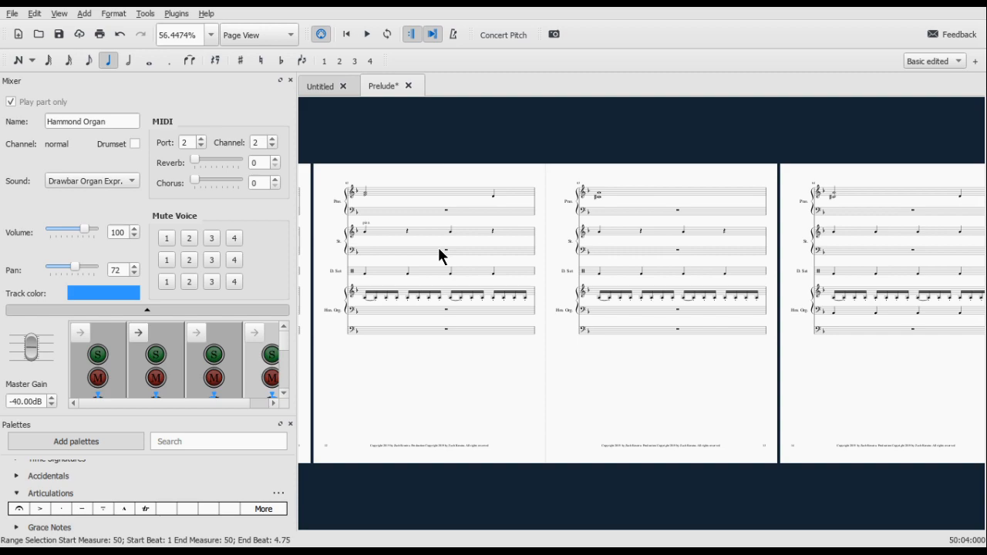
{"action": "scroll", "coordinate": [483, 304], "scroll_direction": "left", "scroll_amount": 10}
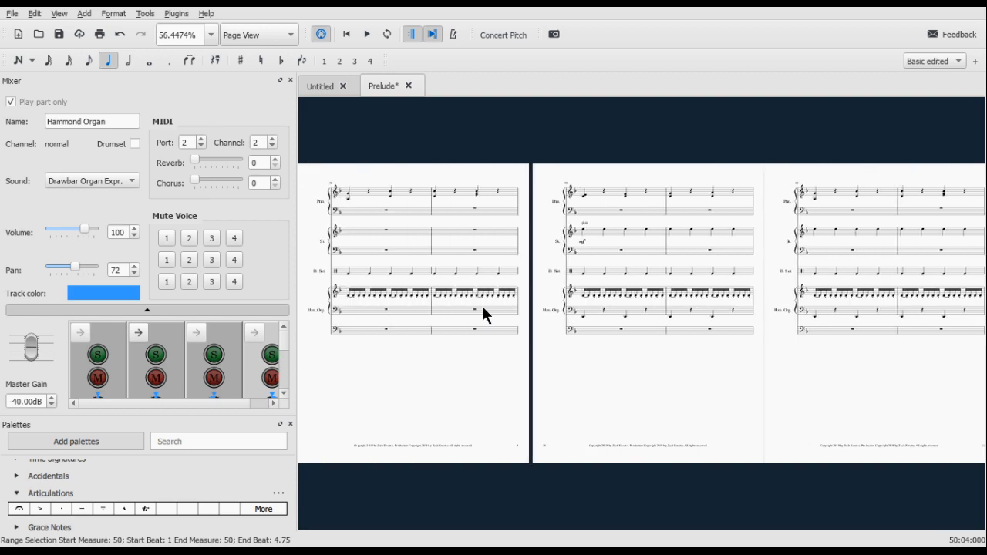
Step: Start note input on the drum set staff in measure 58 with the Acoustic Snare and a sixteenth-note duration
{"action": "scroll", "coordinate": [588, 272], "scroll_direction": "up", "scroll_amount": 1}
{"action": "scroll", "coordinate": [589, 272], "scroll_direction": "up", "scroll_amount": 5}
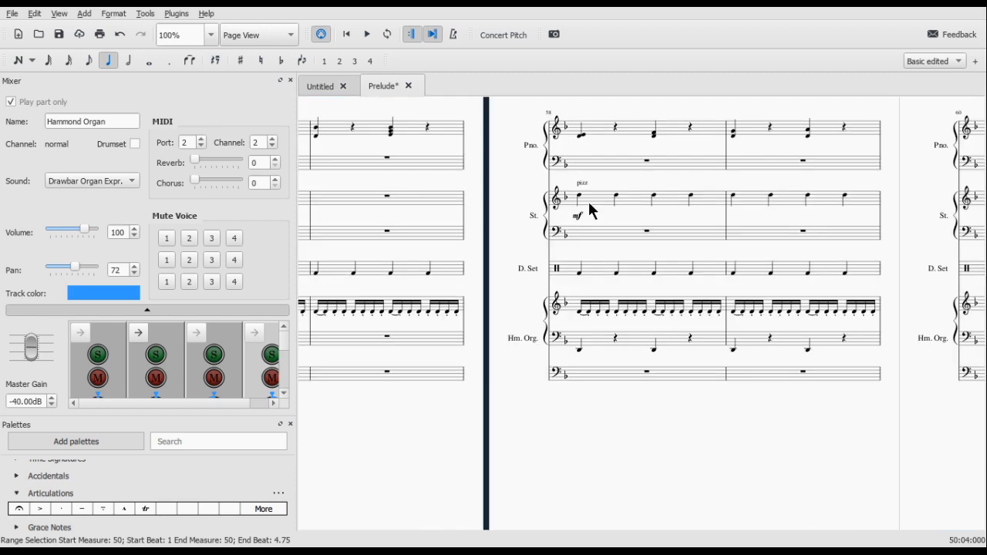
{"action": "left_click", "coordinate": [615, 198]}
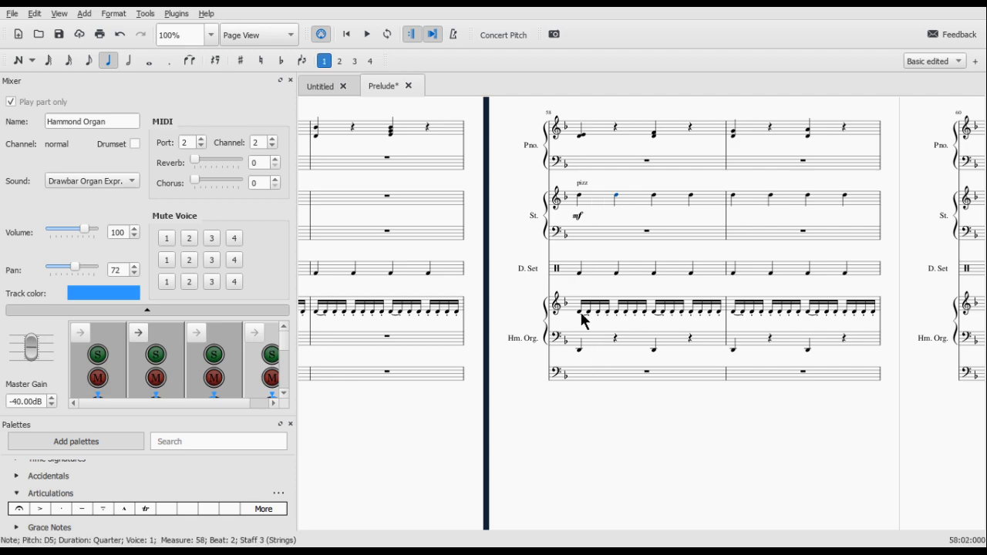
{"action": "left_click", "coordinate": [594, 273]}
{"action": "key", "text": "n"}
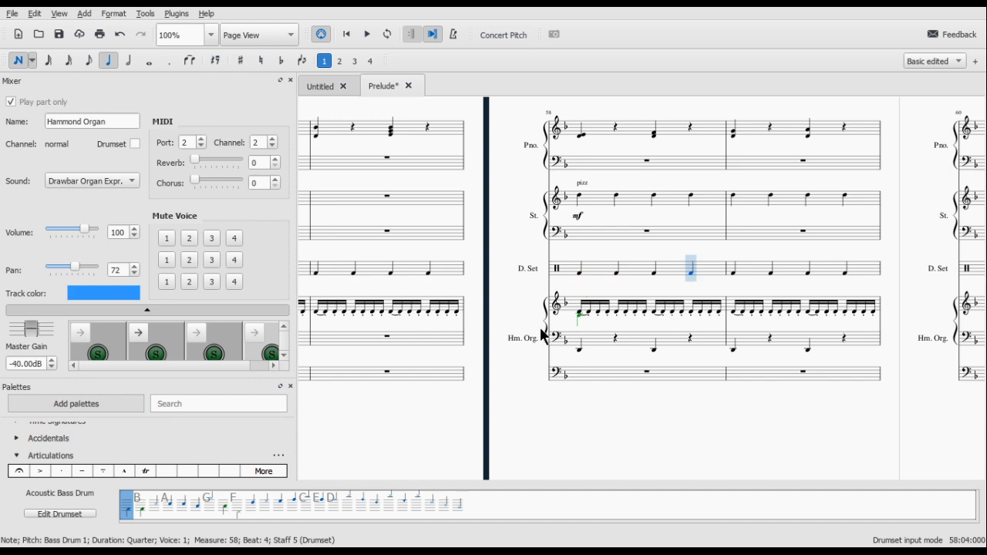
{"action": "left_click", "coordinate": [187, 505]}
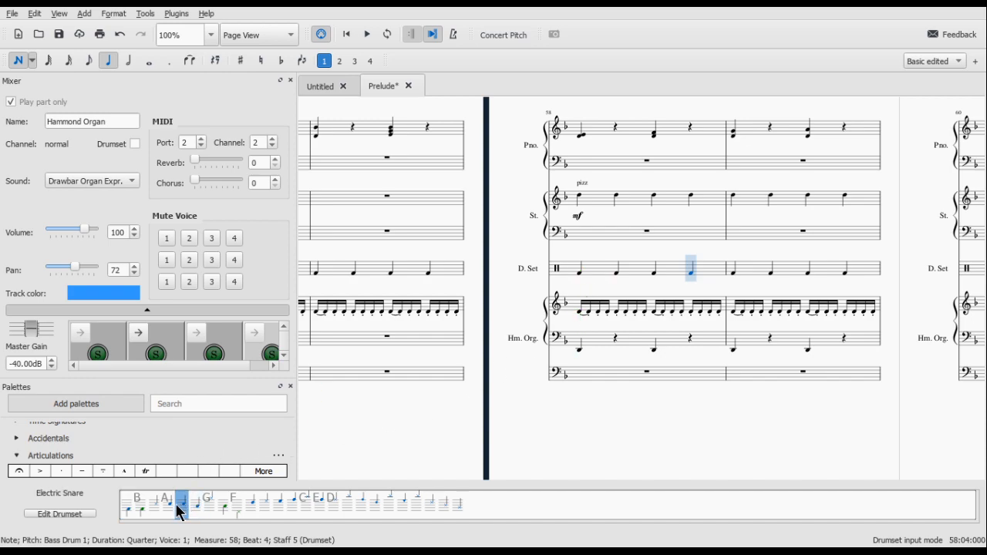
{"action": "left_click", "coordinate": [173, 507]}
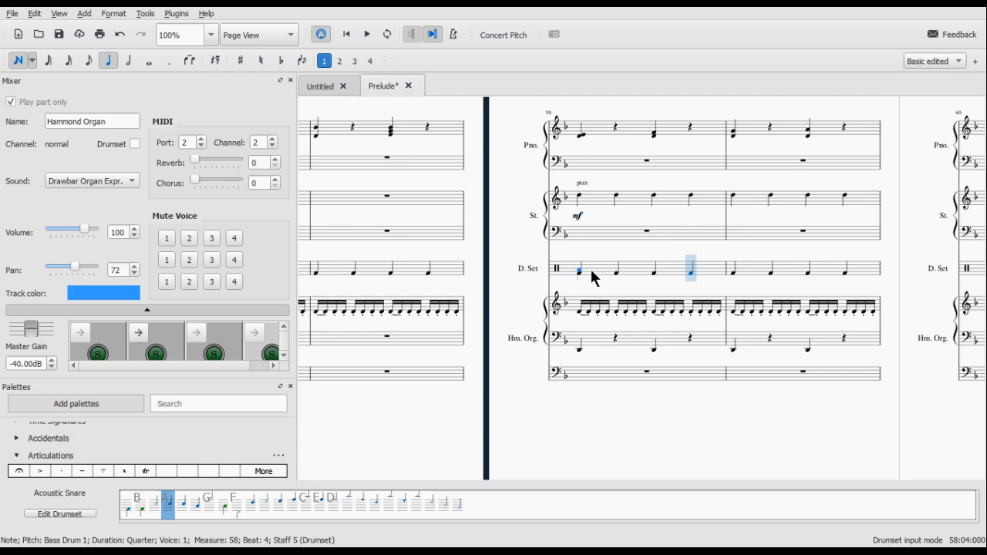
{"action": "key", "text": "3"}
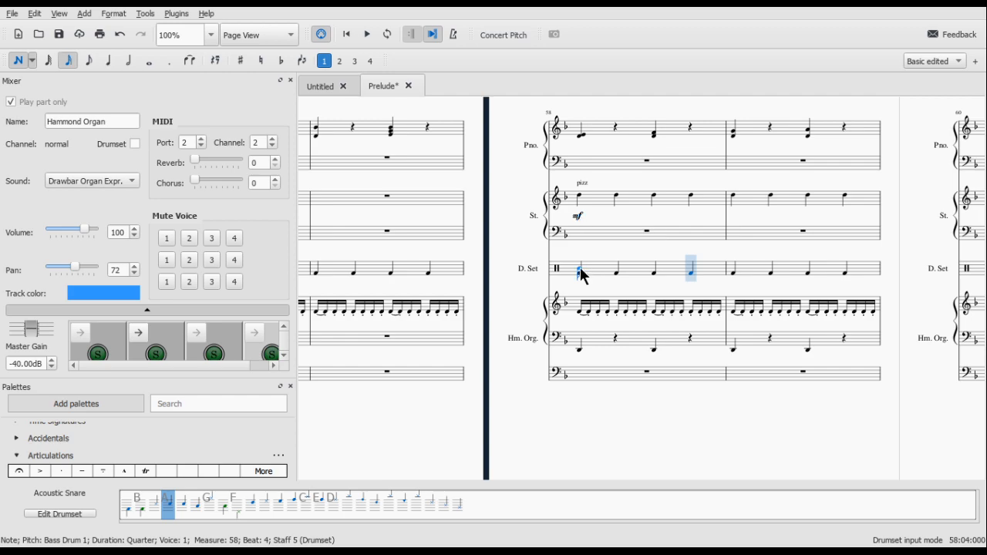
Step: Try adding four sixteenth-note Acoustic Snare hits on beat 1 of measure 58, and undo them
{"action": "left_click", "coordinate": [582, 272]}
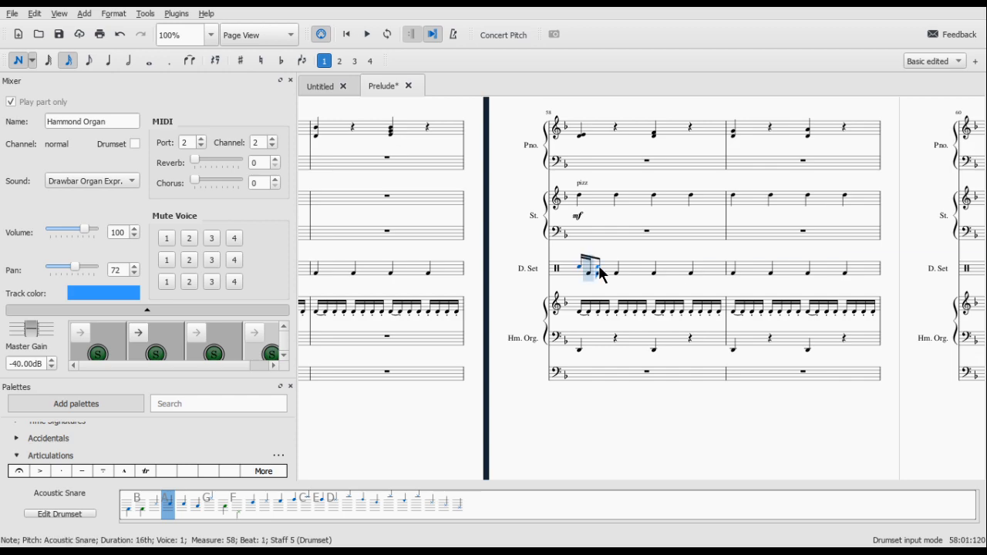
{"action": "left_click", "coordinate": [600, 271]}
{"action": "left_click", "coordinate": [603, 271]}
{"action": "left_click", "coordinate": [610, 272]}
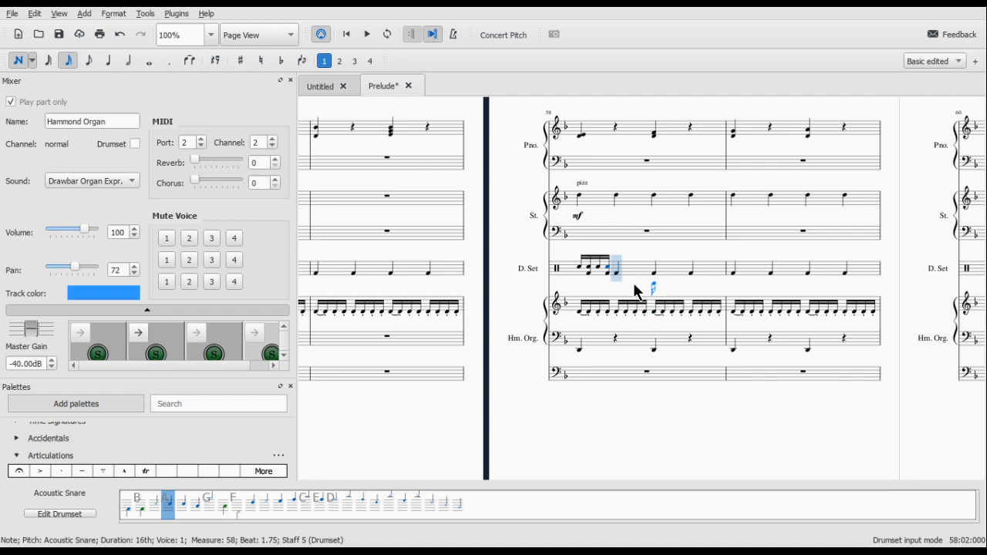
{"action": "key", "text": "ctrl+z"}
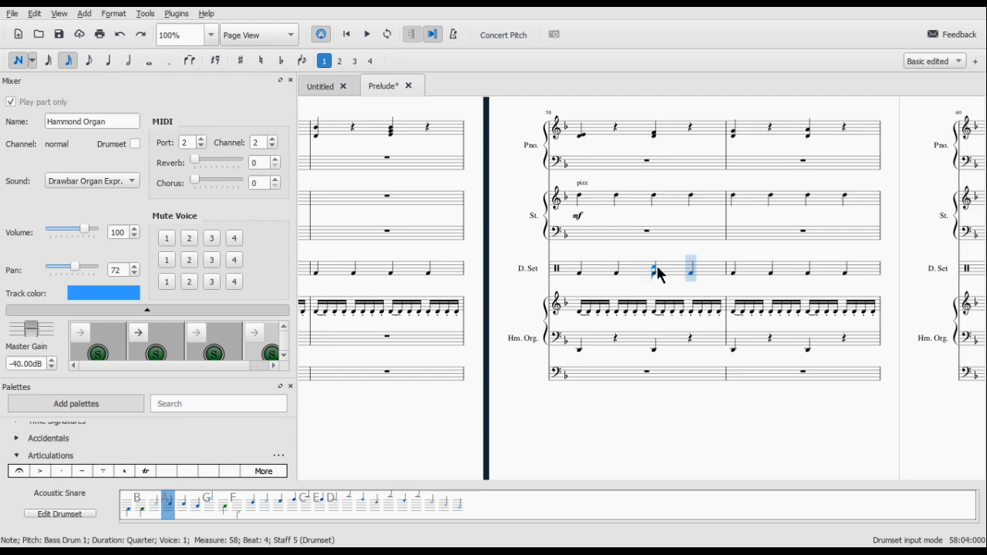
Step: Fill beats 3 and 4 of measure 58 on the drum set staff with sixteenth-note Acoustic Snare hits
{"action": "left_click", "coordinate": [656, 266]}
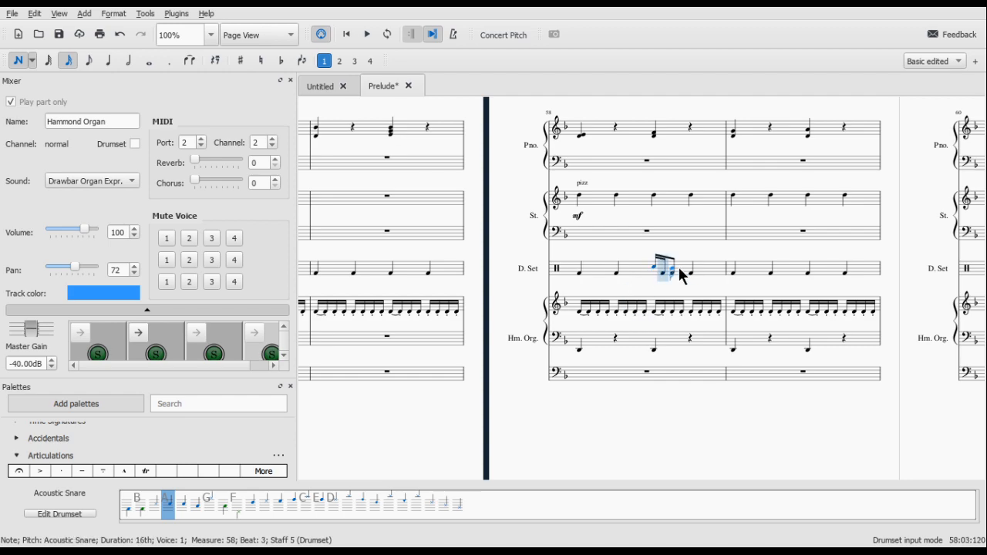
{"action": "left_click", "coordinate": [685, 270]}
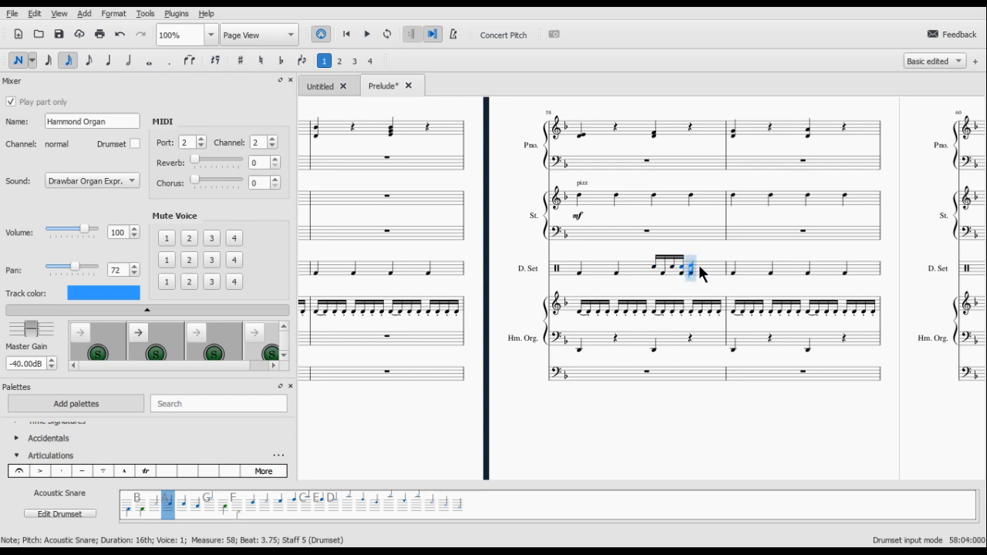
{"action": "left_click", "coordinate": [696, 266]}
{"action": "left_click", "coordinate": [710, 267]}
{"action": "left_click", "coordinate": [719, 266]}
Step: Fill beats 1 and 2 of measure 58 on the drum set staff with sixteenth-note Acoustic Snare hits, and leave note input
{"action": "left_click", "coordinate": [639, 269]}
{"action": "left_click", "coordinate": [619, 267]}
{"action": "left_click", "coordinate": [589, 267]}
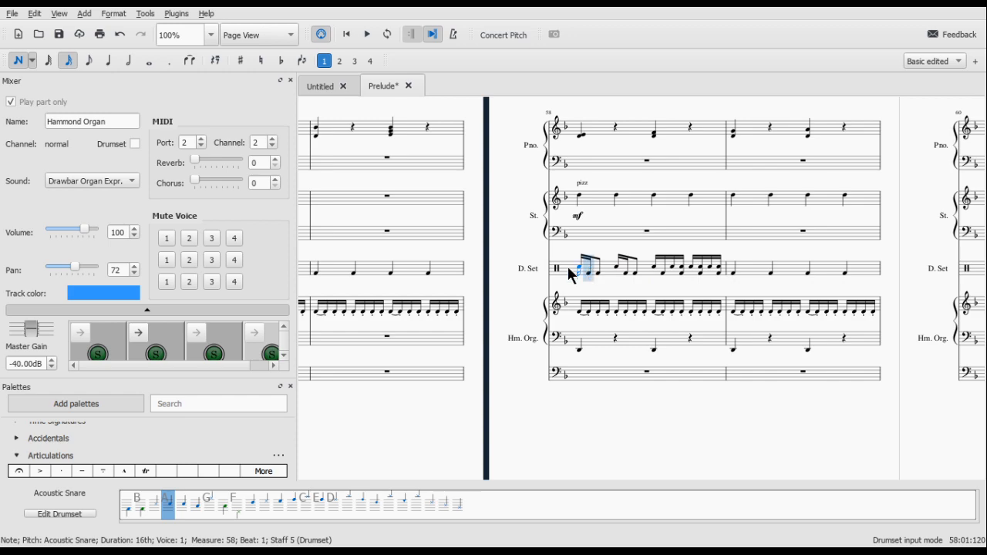
{"action": "left_click", "coordinate": [589, 268]}
{"action": "left_click", "coordinate": [598, 268]}
{"action": "left_click", "coordinate": [608, 268]}
{"action": "left_click", "coordinate": [626, 269]}
{"action": "left_click", "coordinate": [636, 269]}
{"action": "left_click", "coordinate": [645, 269]}
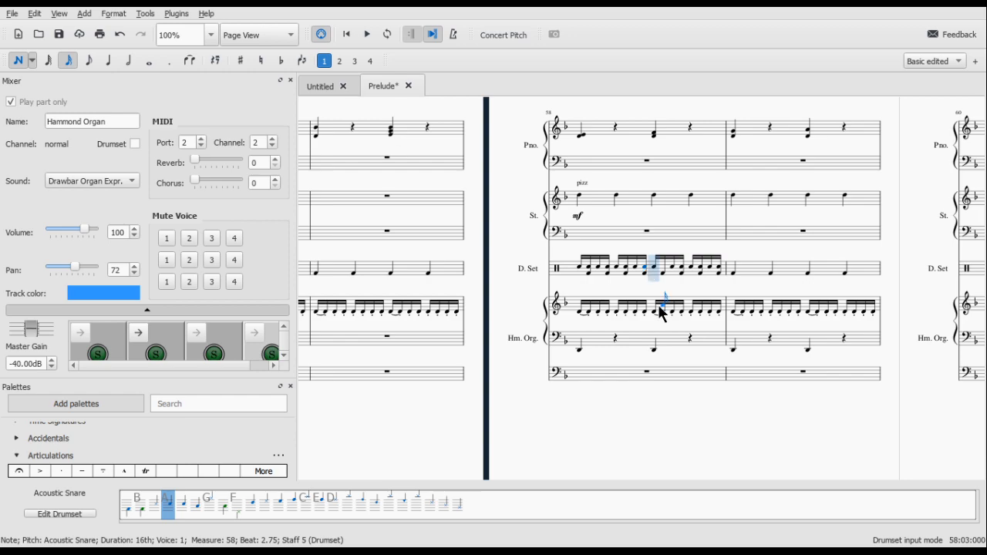
{"action": "key", "text": "Escape"}
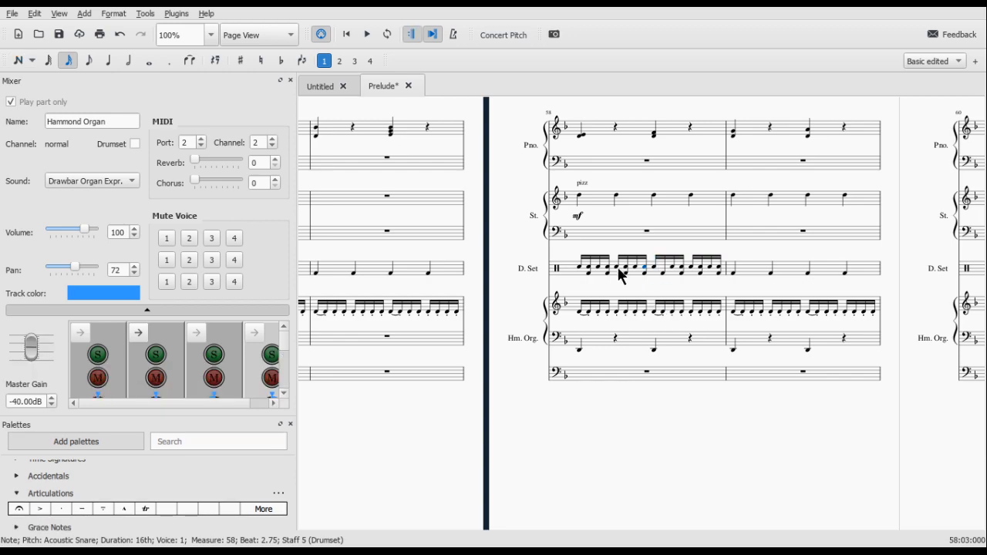
Step: Play back measure 58 from its first snare note to hear the new drum pattern
{"action": "left_click", "coordinate": [579, 267]}
{"action": "key", "text": "space"}
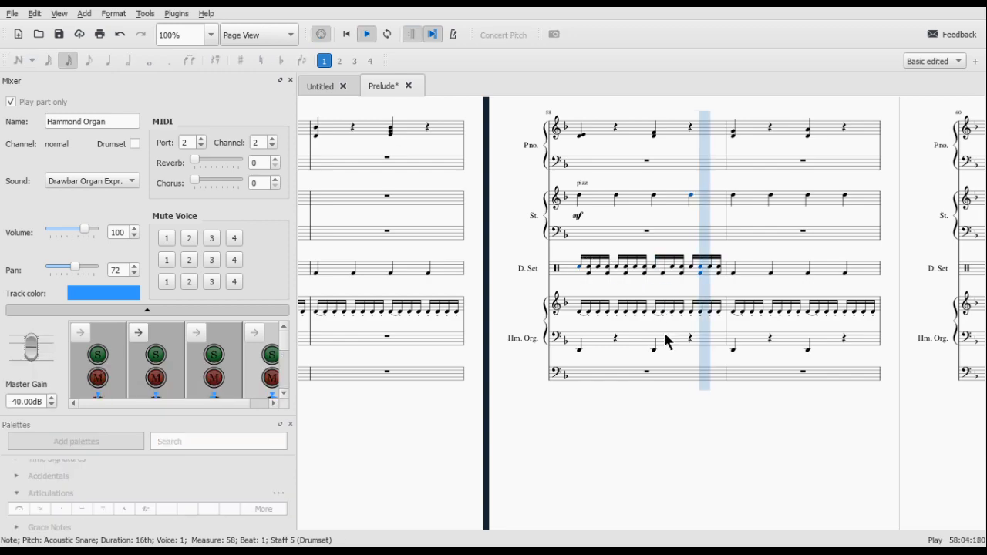
{"action": "key", "text": "space"}
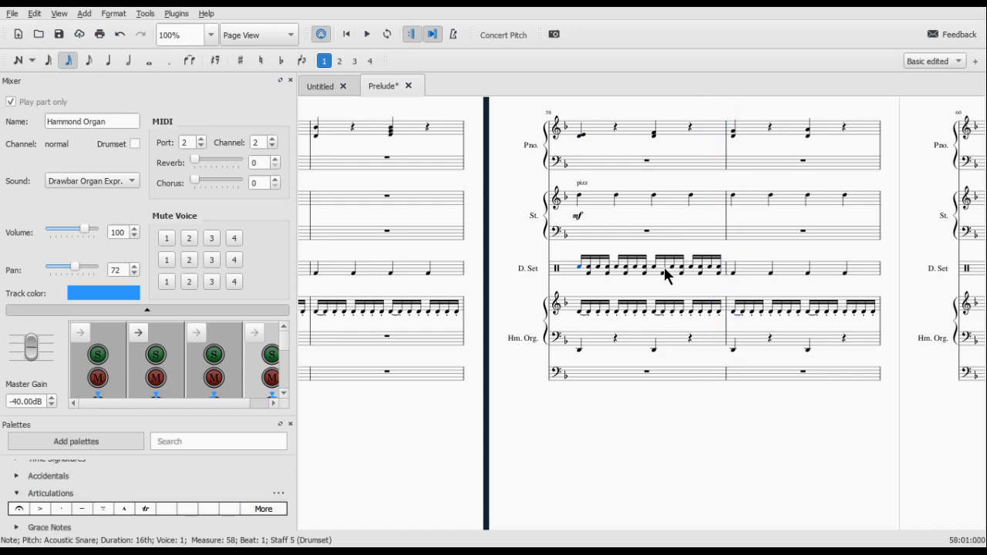
{"action": "key", "text": "space"}
{"action": "left_click", "coordinate": [578, 268]}
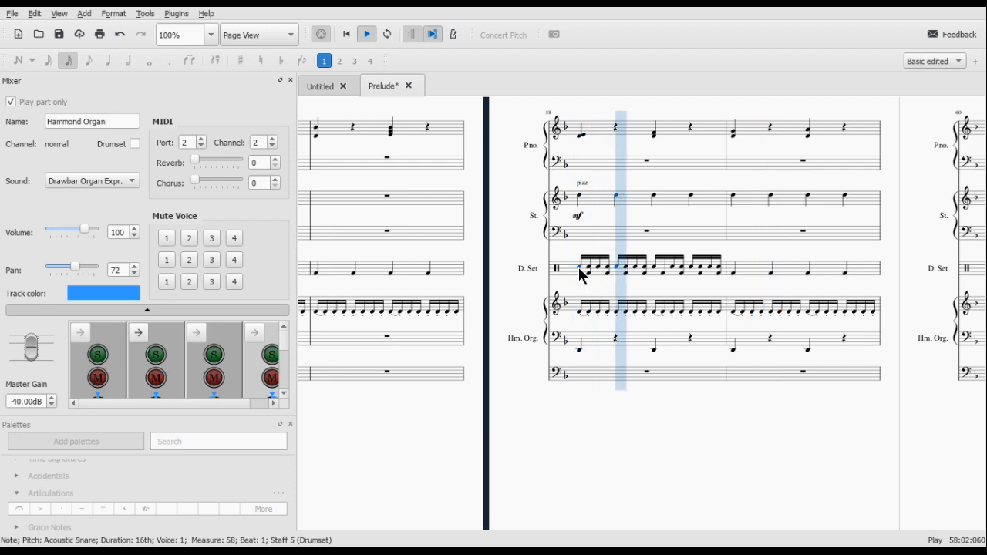
{"action": "key", "text": "space"}
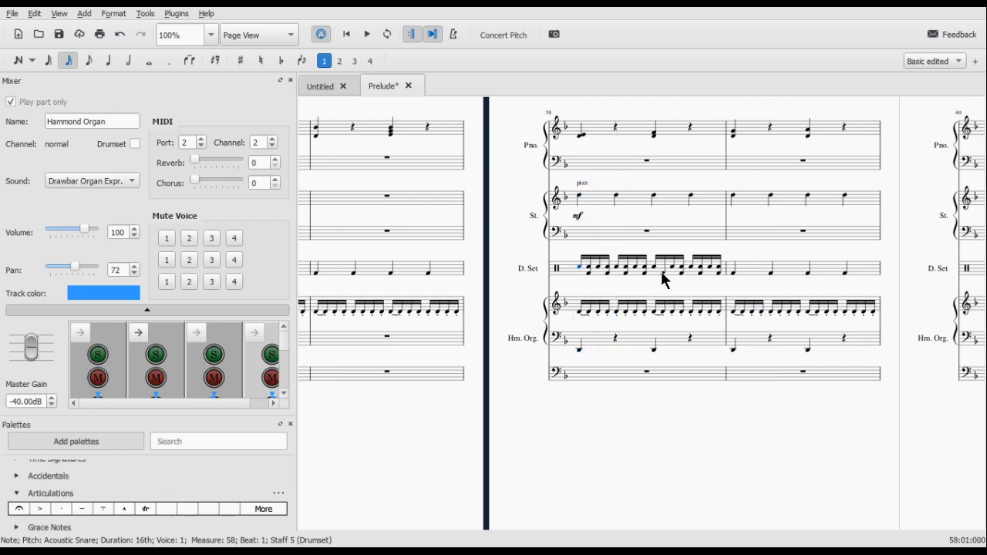
Step: Delete the off-beat Bass Drum 1 notes under the snare sixteenths on beats 1 and 2 of measure 58
{"action": "scroll", "coordinate": [652, 288], "scroll_direction": "up", "scroll_amount": 7, "text": "ctrl"}
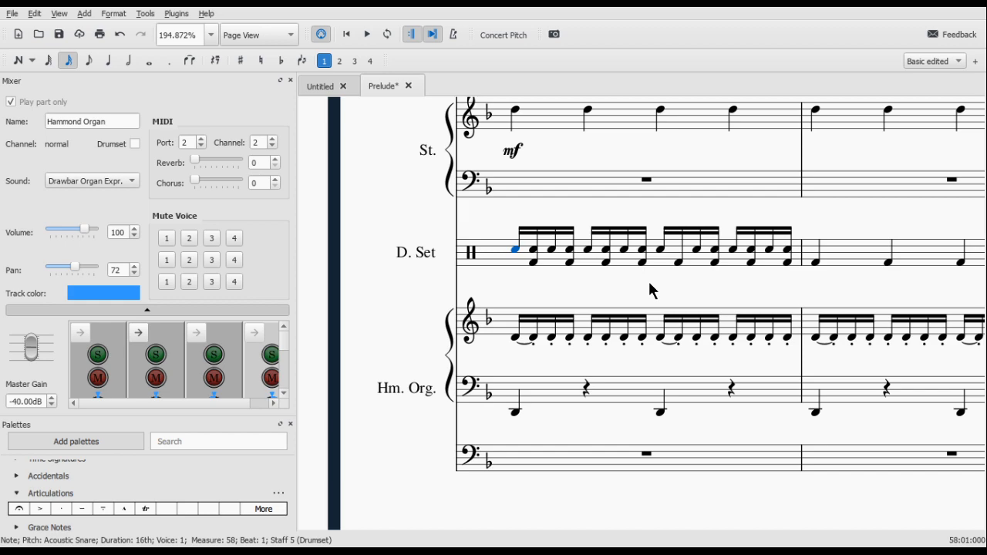
{"action": "scroll", "coordinate": [648, 279], "scroll_direction": "up", "scroll_amount": 1, "text": "ctrl"}
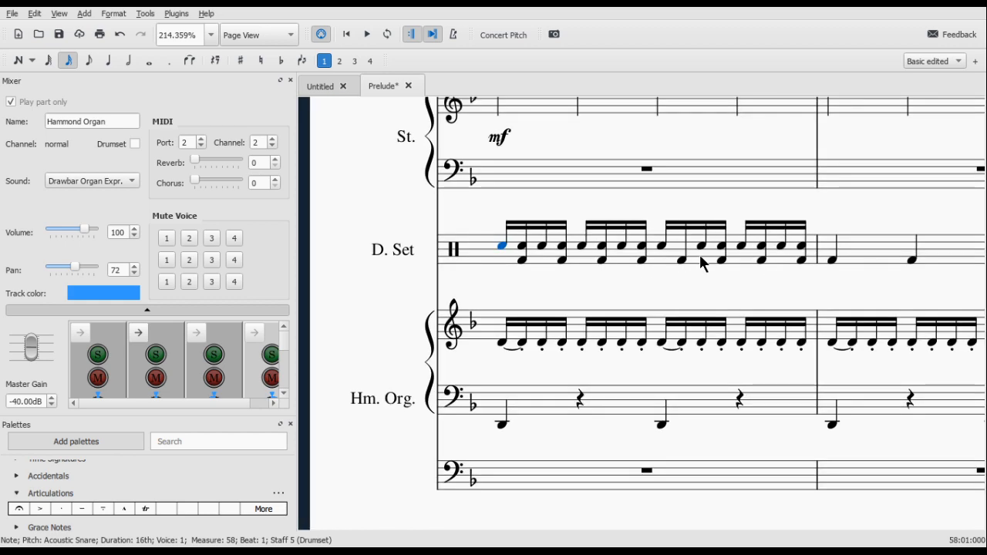
{"action": "left_click", "coordinate": [524, 261]}
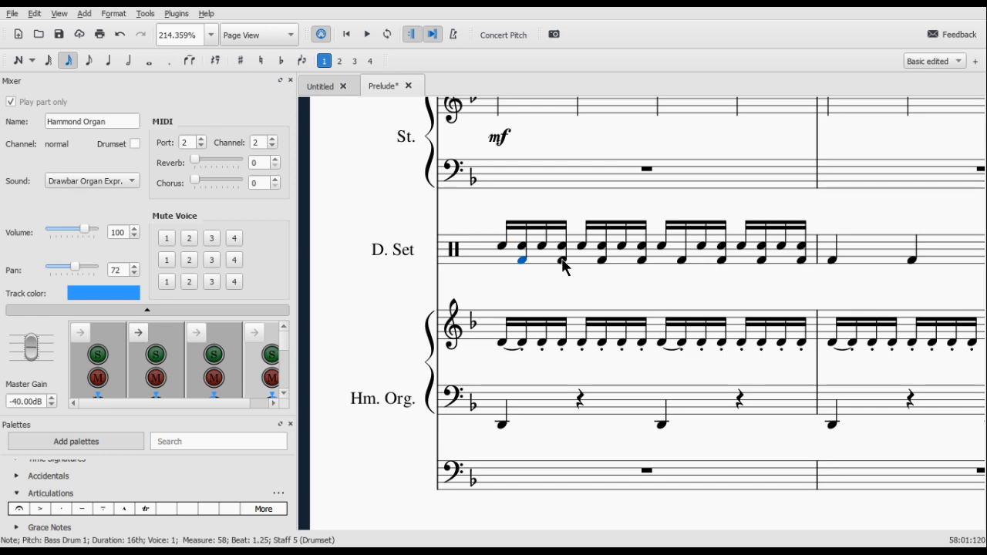
{"action": "key", "text": "Delete"}
{"action": "left_click", "coordinate": [562, 261]}
{"action": "key", "text": "Delete"}
{"action": "left_click", "coordinate": [602, 261]}
{"action": "key", "text": "Delete"}
{"action": "left_click", "coordinate": [643, 260]}
{"action": "key", "text": "Delete"}
Step: Delete the off-beat Bass Drum 1 notes on beats 3 and 4 of measure 58
{"action": "left_click", "coordinate": [683, 261]}
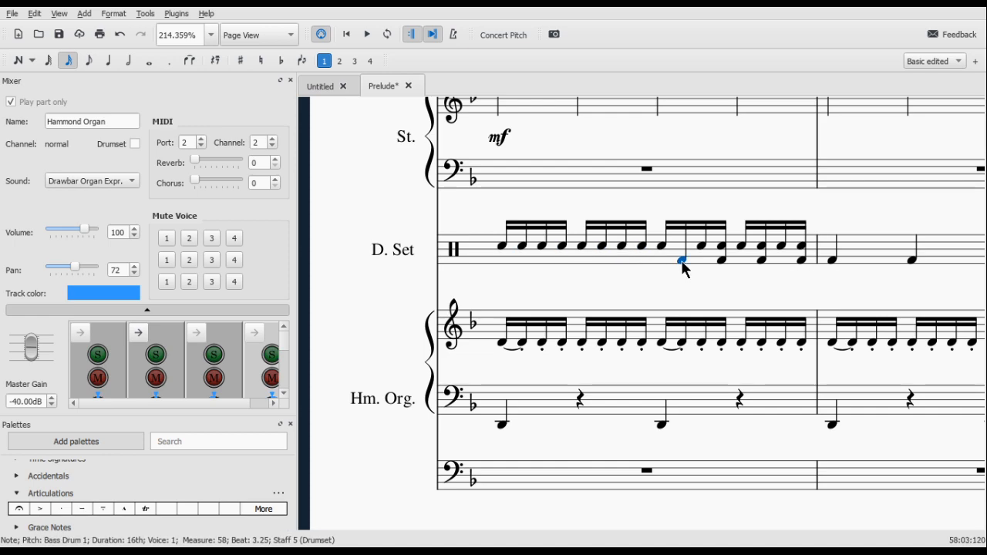
{"action": "key", "text": "Delete"}
{"action": "left_click", "coordinate": [723, 260]}
{"action": "key", "text": "Delete"}
{"action": "left_click", "coordinate": [763, 260]}
{"action": "key", "text": "Delete"}
{"action": "left_click", "coordinate": [805, 260]}
{"action": "key", "text": "Delete"}
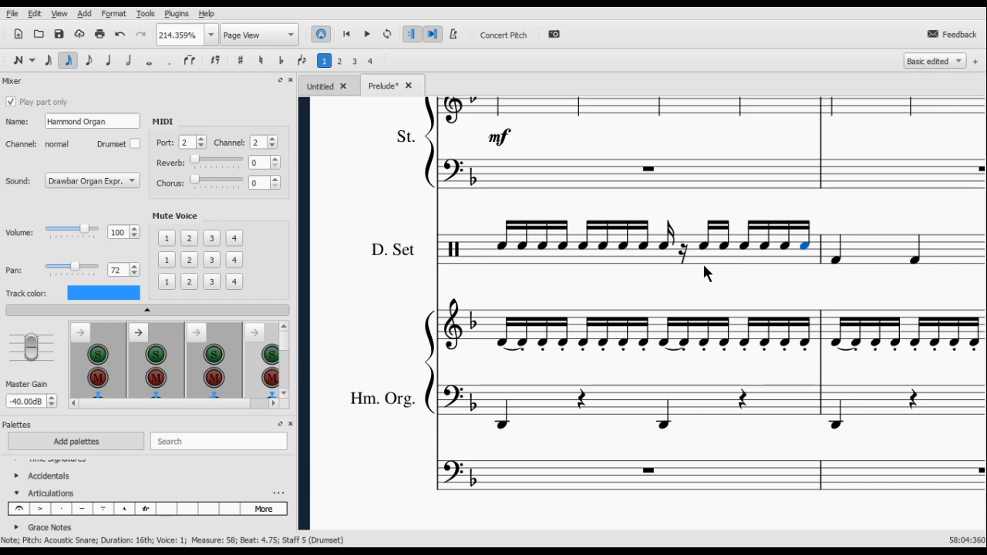
Step: Replace the sixteenth rest on beat 3 of measure 58's drum set staff with an Acoustic Snare hit
{"action": "key", "text": "n"}
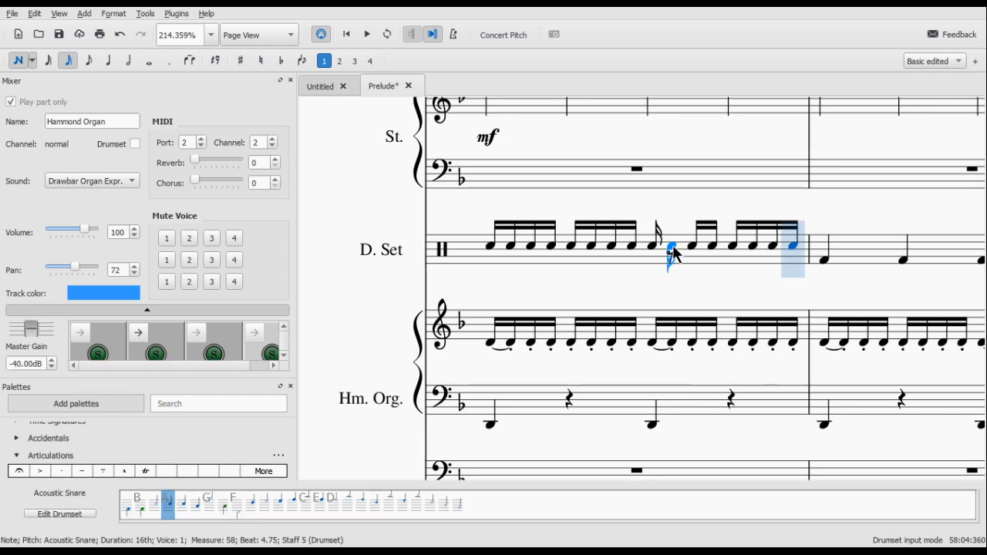
{"action": "left_click", "coordinate": [671, 246]}
{"action": "key", "text": "Escape"}
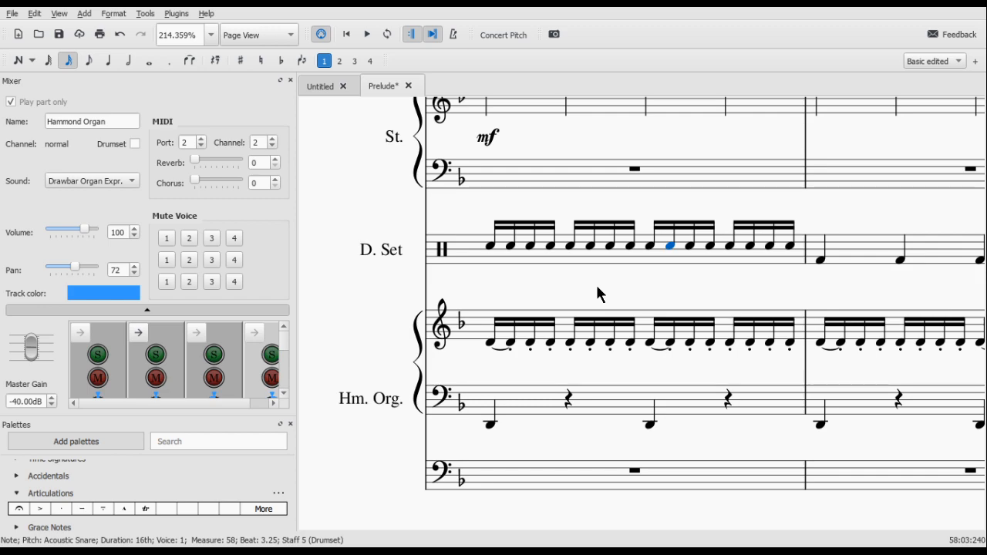
Step: Add quarter-note Acoustic Bass Drum hits in voice 2 on all four beats of measure 58
{"action": "left_click", "coordinate": [490, 245]}
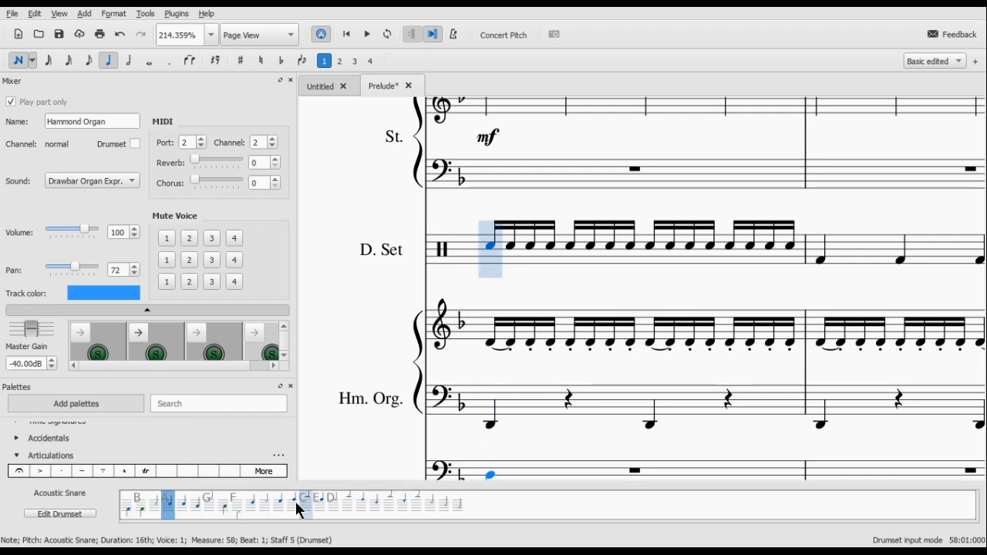
{"action": "left_click", "coordinate": [127, 506]}
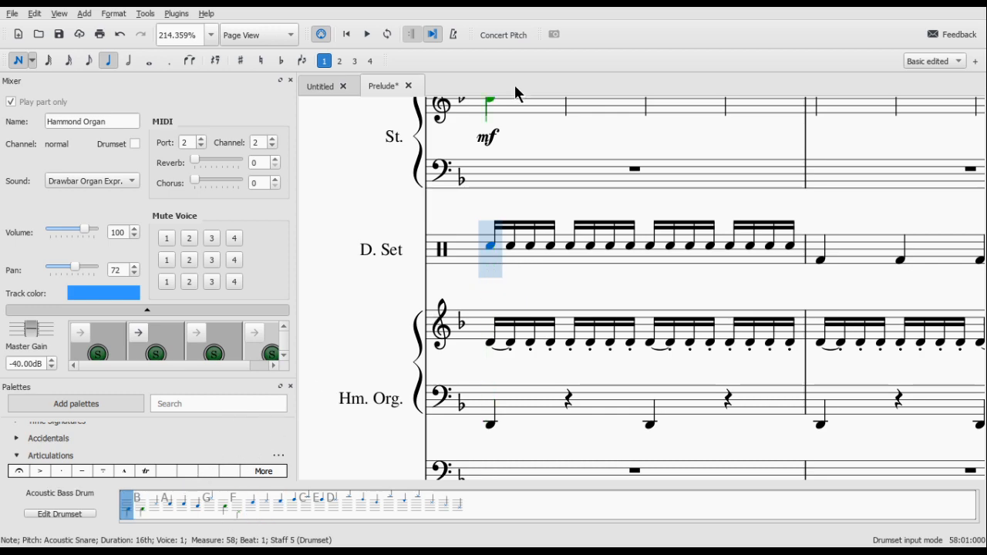
{"action": "left_click", "coordinate": [491, 261]}
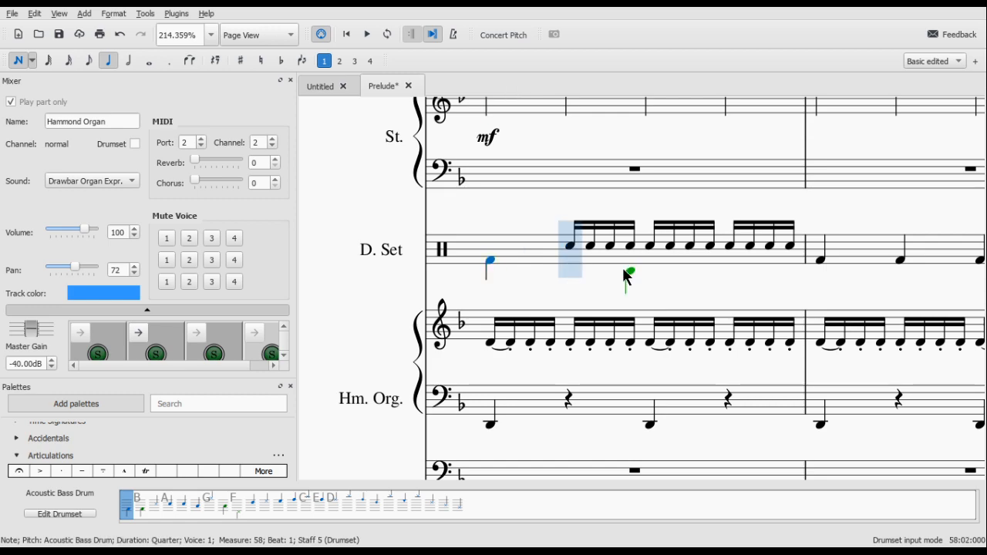
{"action": "key", "text": "ctrl+z"}
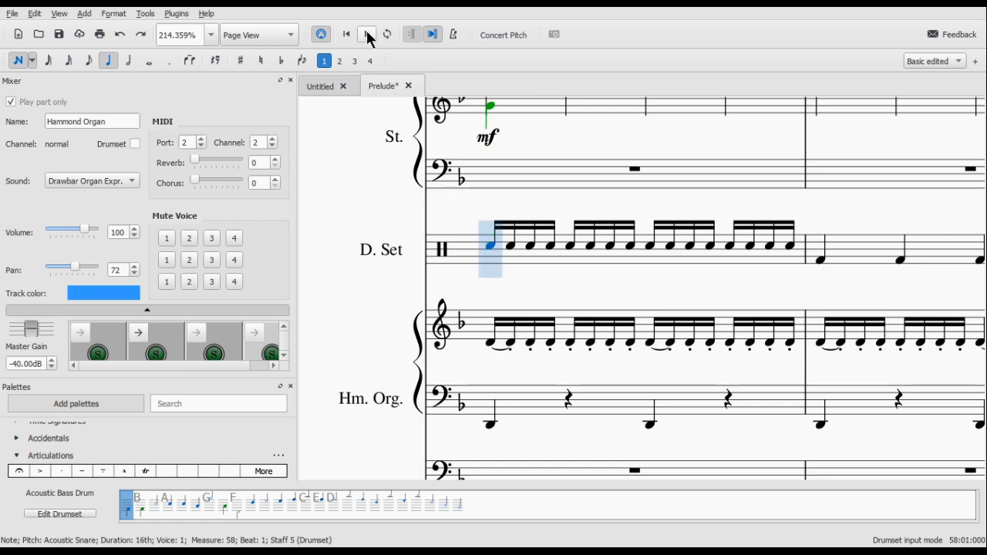
{"action": "left_click", "coordinate": [339, 63]}
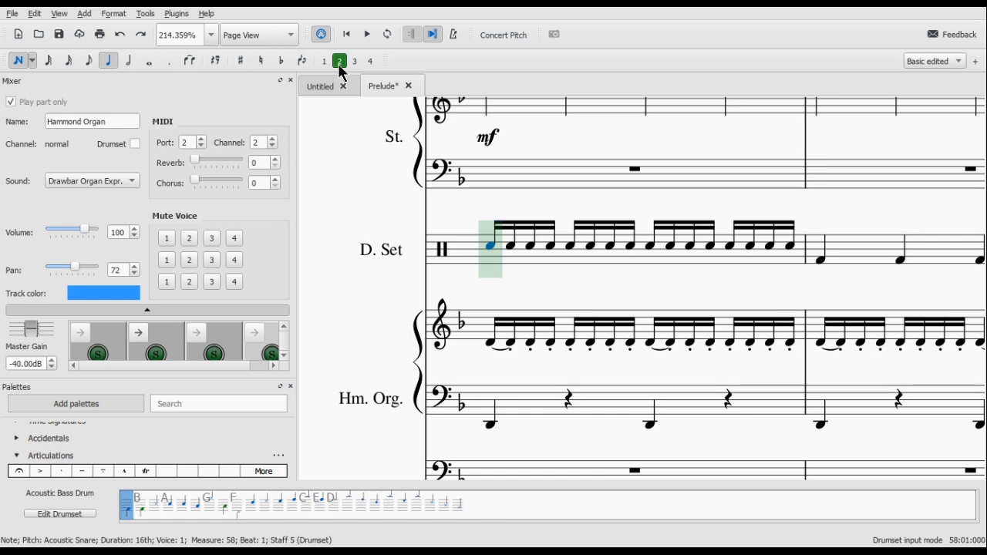
{"action": "left_click", "coordinate": [491, 260]}
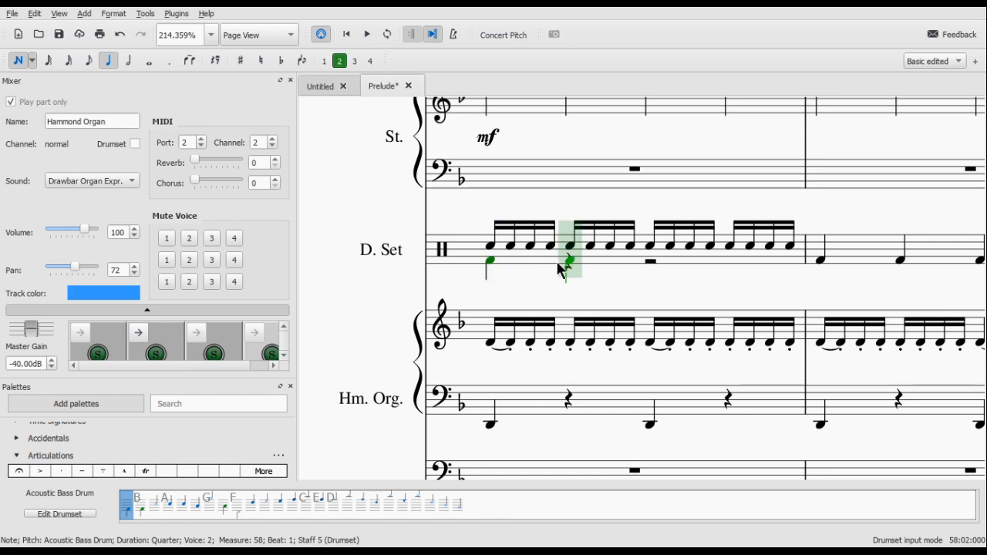
{"action": "left_click", "coordinate": [598, 261]}
{"action": "left_click", "coordinate": [651, 260]}
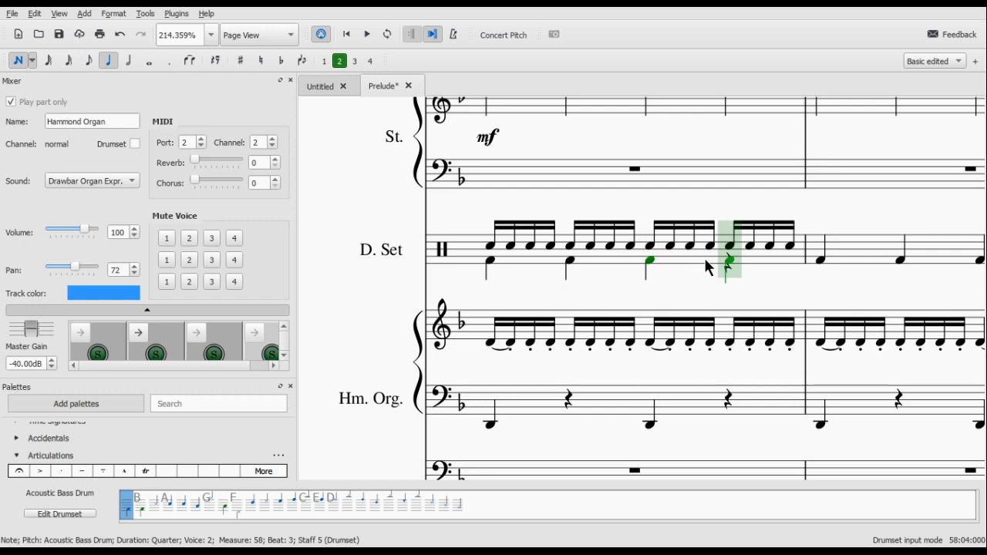
{"action": "left_click", "coordinate": [730, 260]}
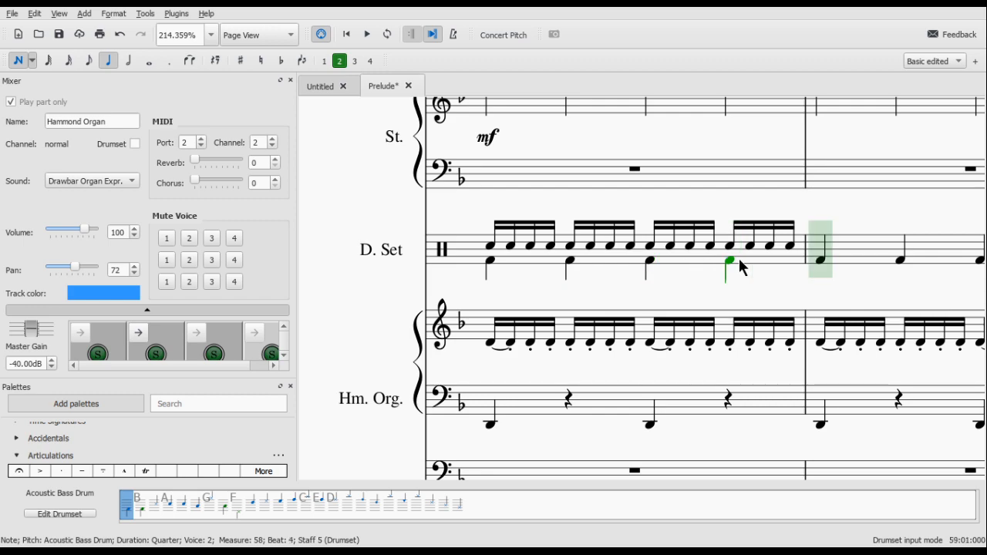
{"action": "key", "text": "Escape"}
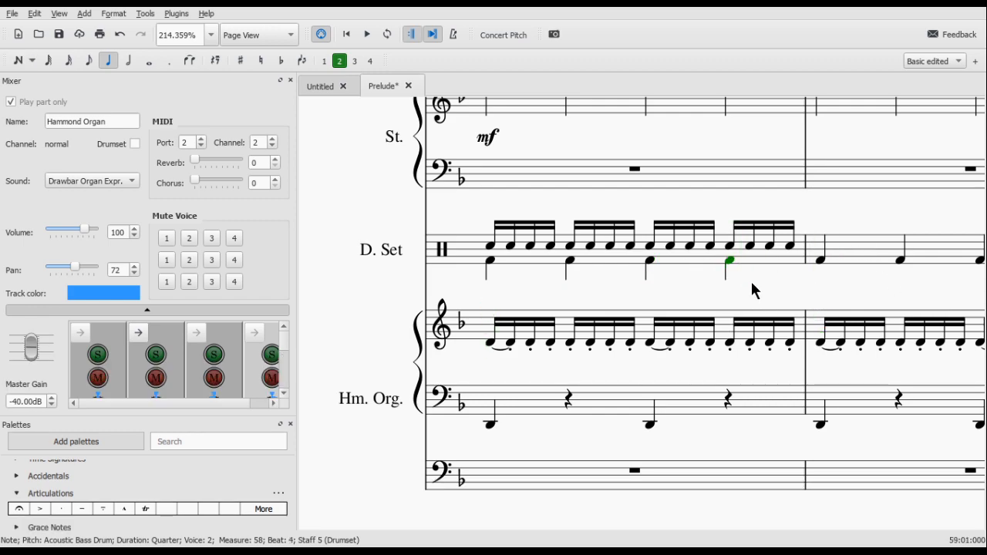
Step: Copy measure 58's full snare and bass drum pattern into measure 59 of the drum set staff
{"action": "left_click", "coordinate": [490, 245]}
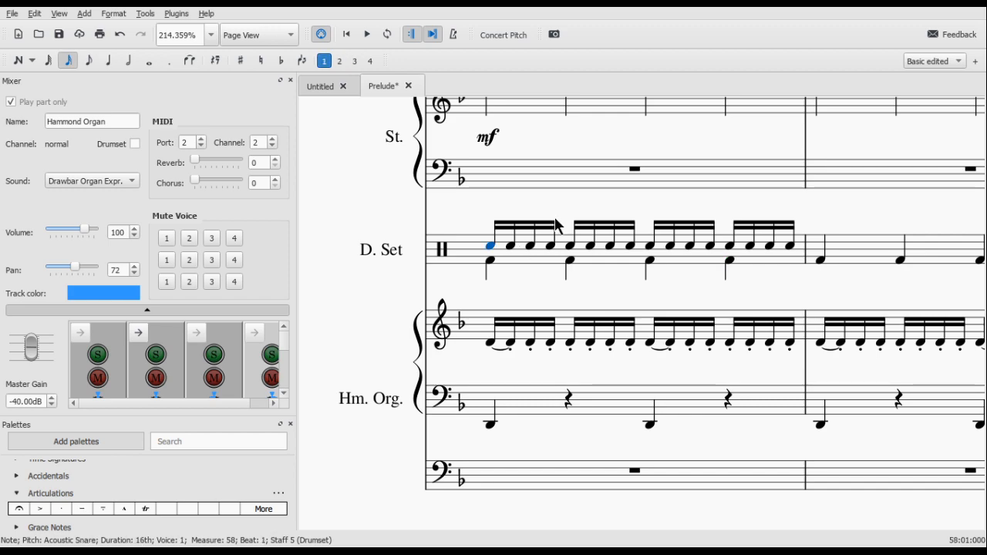
{"action": "left_click", "coordinate": [796, 255], "text": "shift"}
{"action": "scroll", "coordinate": [795, 255], "scroll_direction": "down", "scroll_amount": 2}
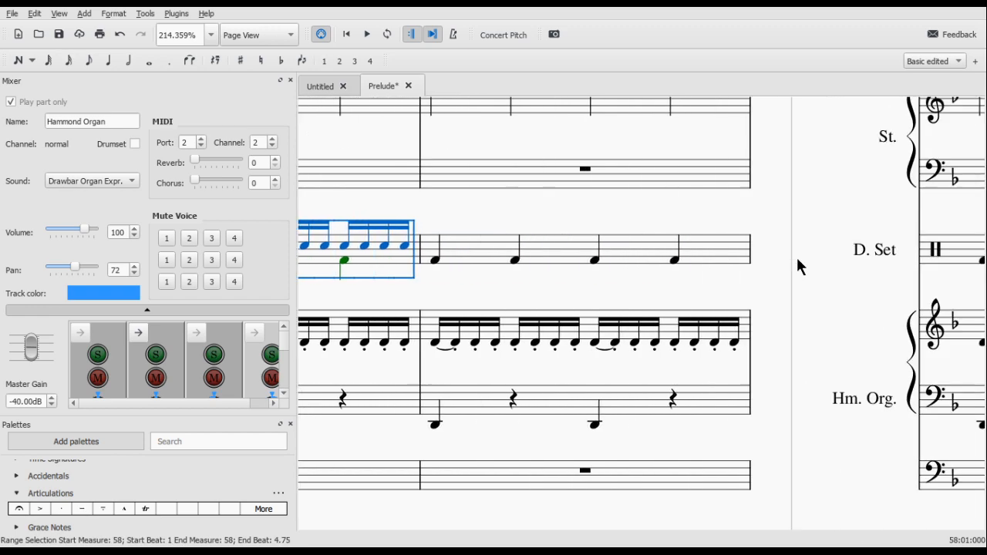
{"action": "scroll", "coordinate": [689, 262], "scroll_direction": "down", "scroll_amount": 2}
{"action": "scroll", "coordinate": [688, 262], "scroll_direction": "down", "scroll_amount": 1}
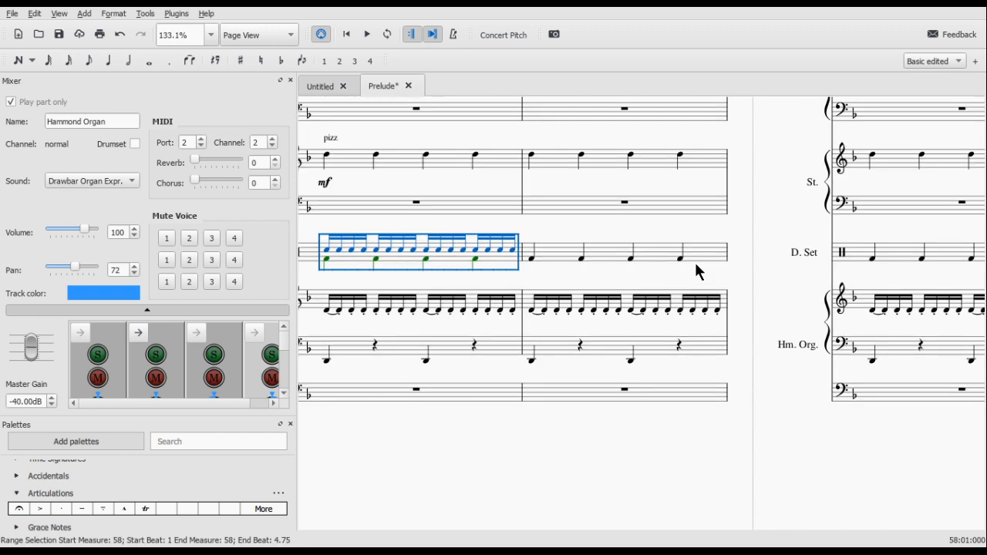
{"action": "left_click", "coordinate": [696, 260]}
{"action": "key", "text": "ctrl+v"}
{"action": "scroll", "coordinate": [809, 320], "scroll_direction": "right", "scroll_amount": 4}
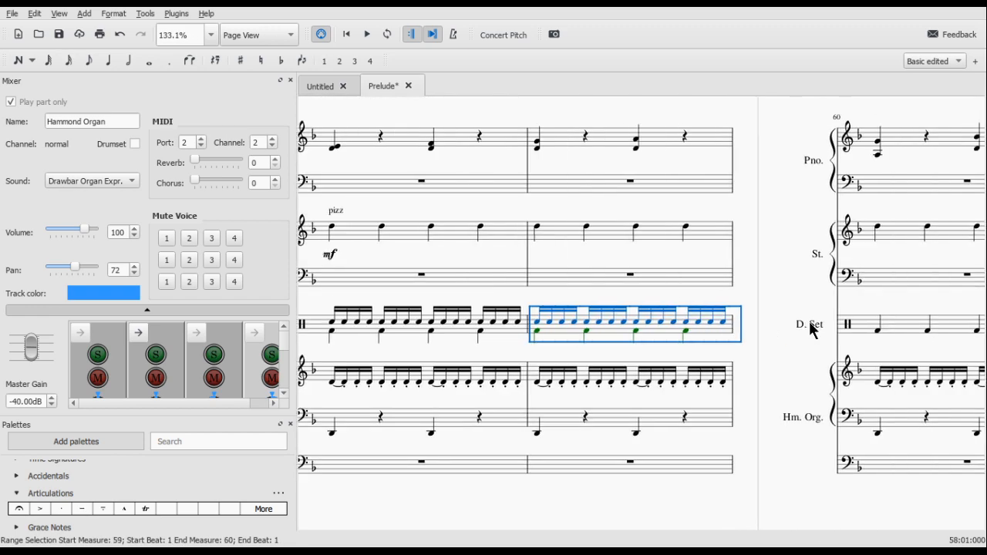
Step: Paste the copied snare and bass drum pattern into measures 60 to 65 of the drum set staff
{"action": "left_click", "coordinate": [693, 317]}
{"action": "key", "text": "ctrl+v"}
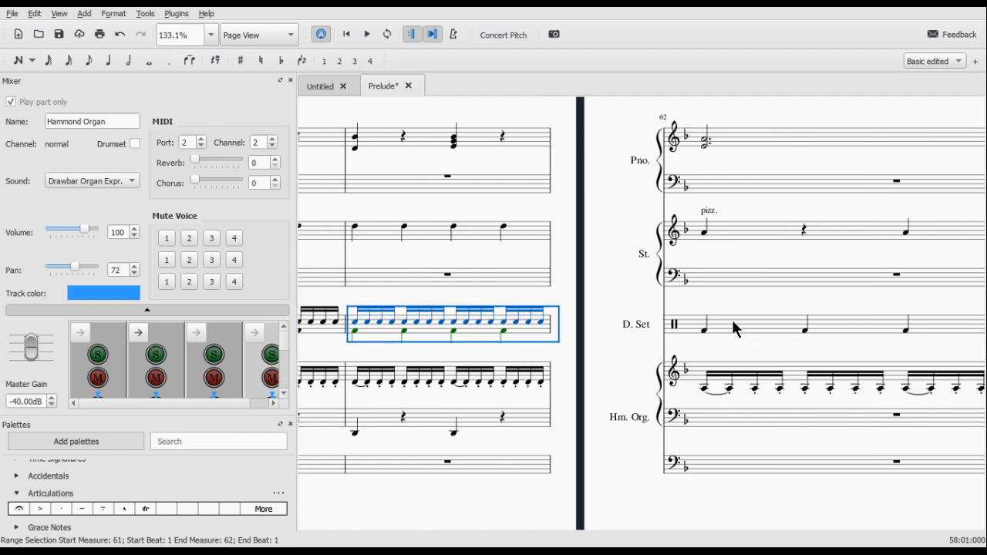
{"action": "left_click", "coordinate": [733, 322]}
{"action": "key", "text": "ctrl+v"}
{"action": "scroll", "coordinate": [733, 322], "scroll_direction": "right", "scroll_amount": 4}
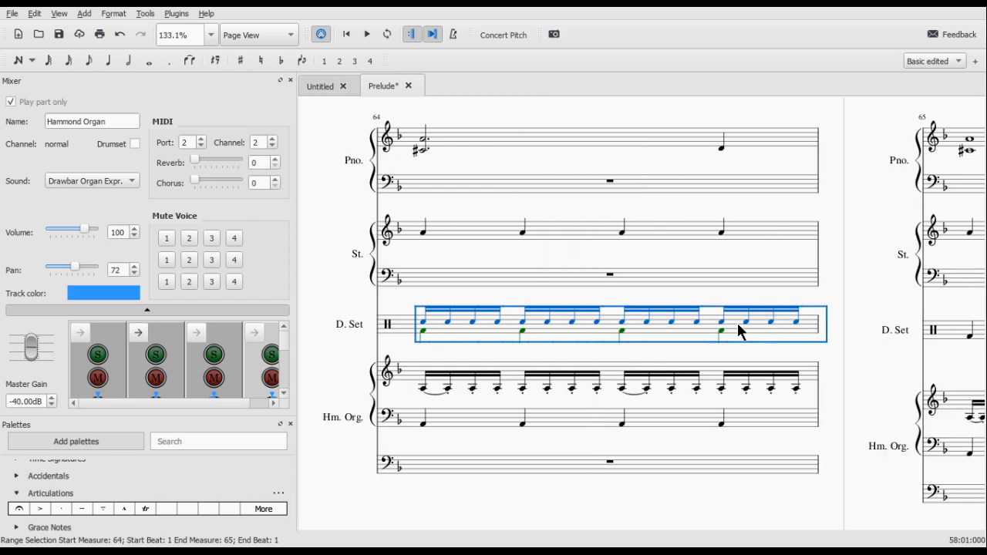
{"action": "scroll", "coordinate": [737, 322], "scroll_direction": "right", "scroll_amount": 3}
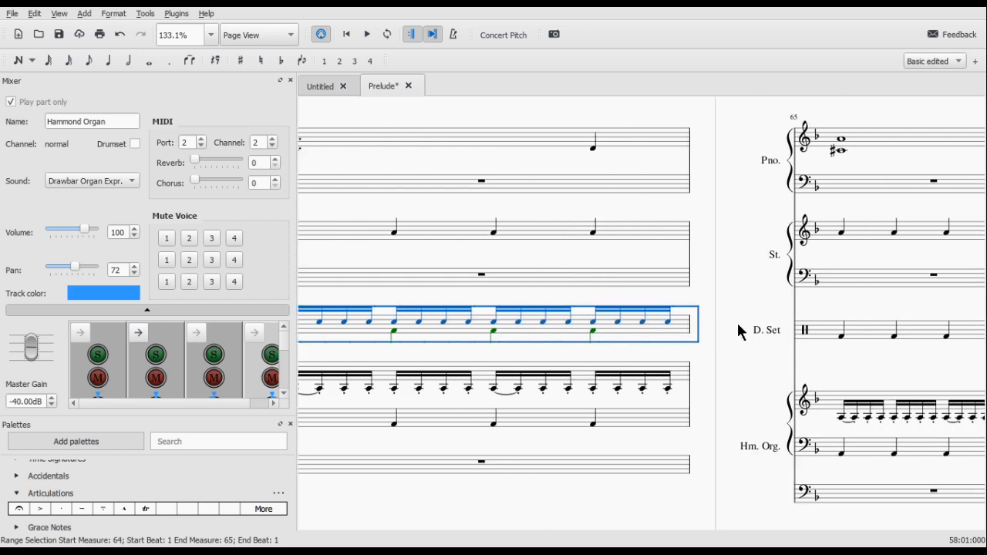
{"action": "left_click", "coordinate": [728, 333]}
{"action": "key", "text": "ctrl+v"}
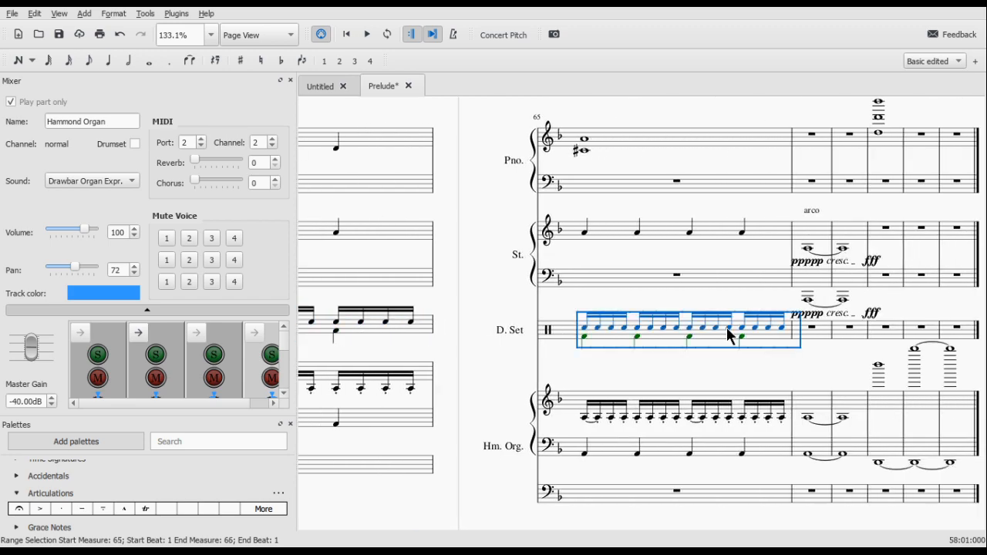
Step: Review the drum set staff from measure 65 back to the measures just before measure 58
{"action": "scroll", "coordinate": [727, 329], "scroll_direction": "left", "scroll_amount": 9}
{"action": "scroll", "coordinate": [726, 332], "scroll_direction": "up", "scroll_amount": 8}
{"action": "scroll", "coordinate": [725, 332], "scroll_direction": "down", "scroll_amount": 8}
{"action": "scroll", "coordinate": [718, 339], "scroll_direction": "left", "scroll_amount": 4}
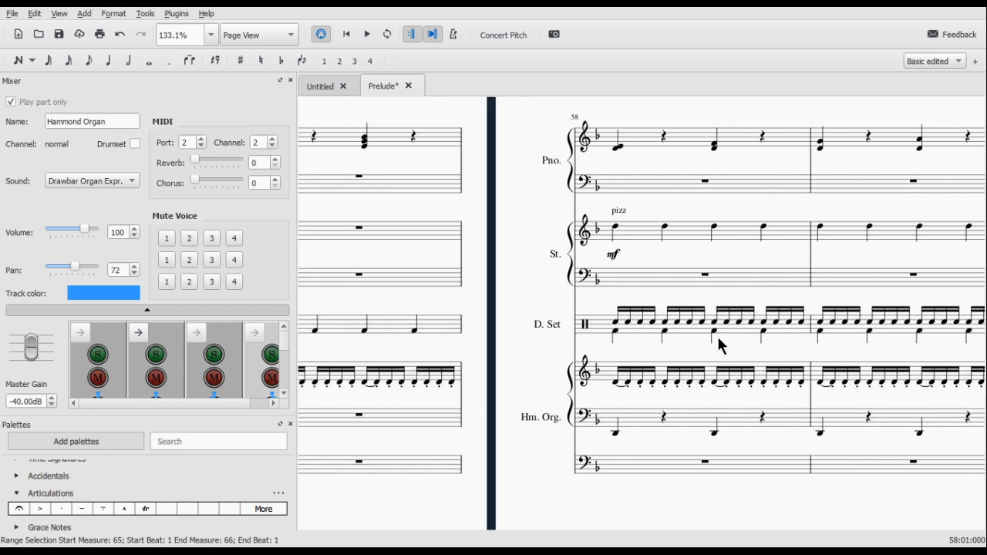
{"action": "scroll", "coordinate": [538, 369], "scroll_direction": "left", "scroll_amount": 3}
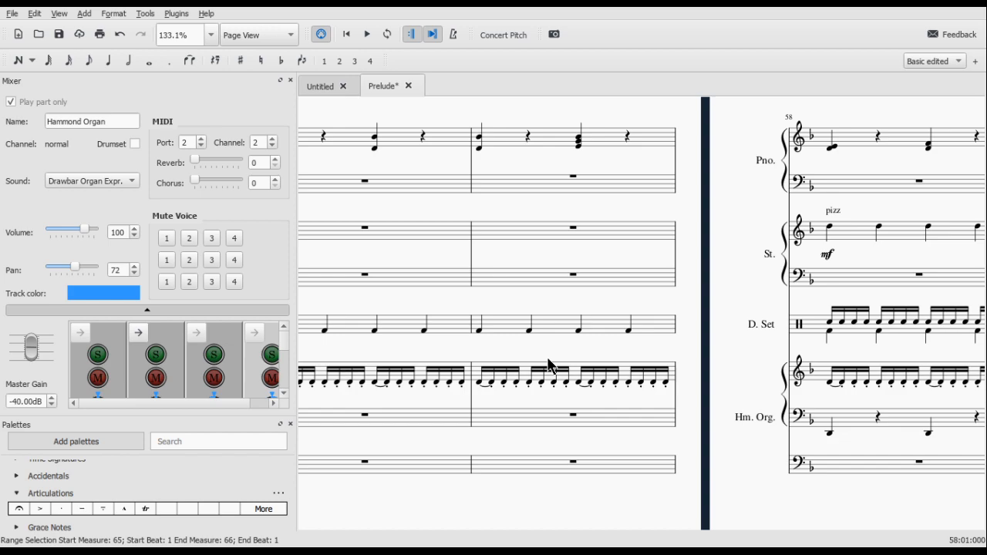
Step: Play back the score from the first bass drum note of measure 52 into measure 58
{"action": "scroll", "coordinate": [483, 332], "scroll_direction": "left", "scroll_amount": 6}
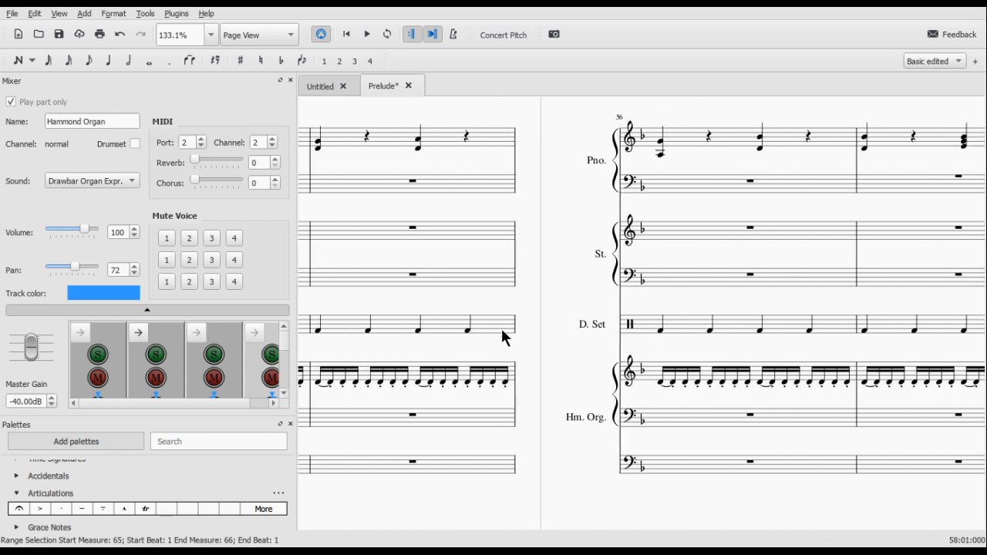
{"action": "scroll", "coordinate": [502, 330], "scroll_direction": "left", "scroll_amount": 5}
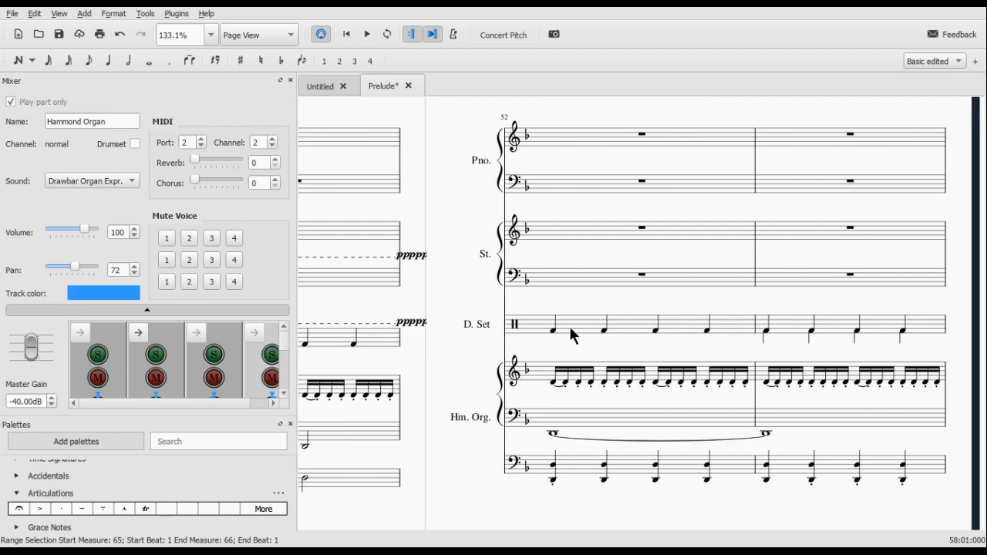
{"action": "left_click", "coordinate": [555, 330]}
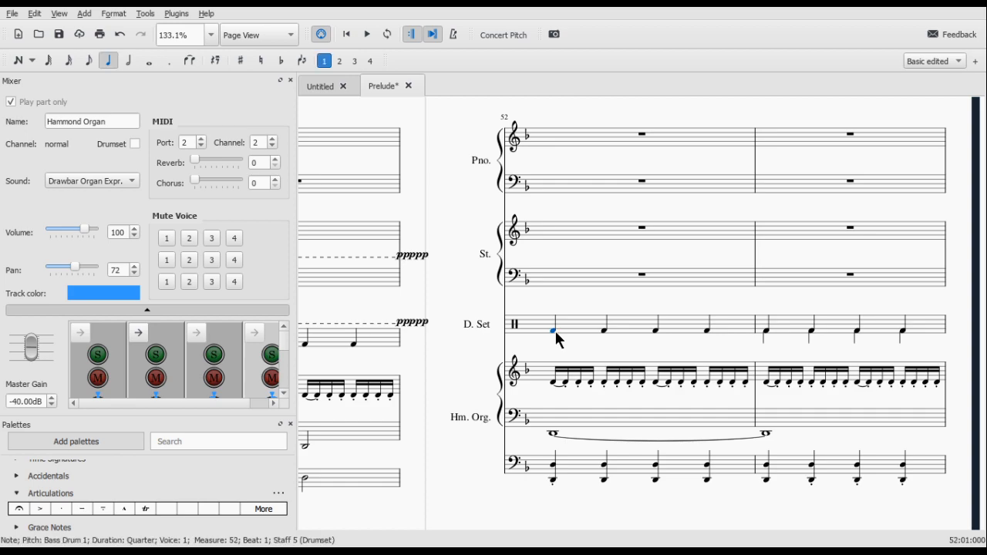
{"action": "key", "text": "space"}
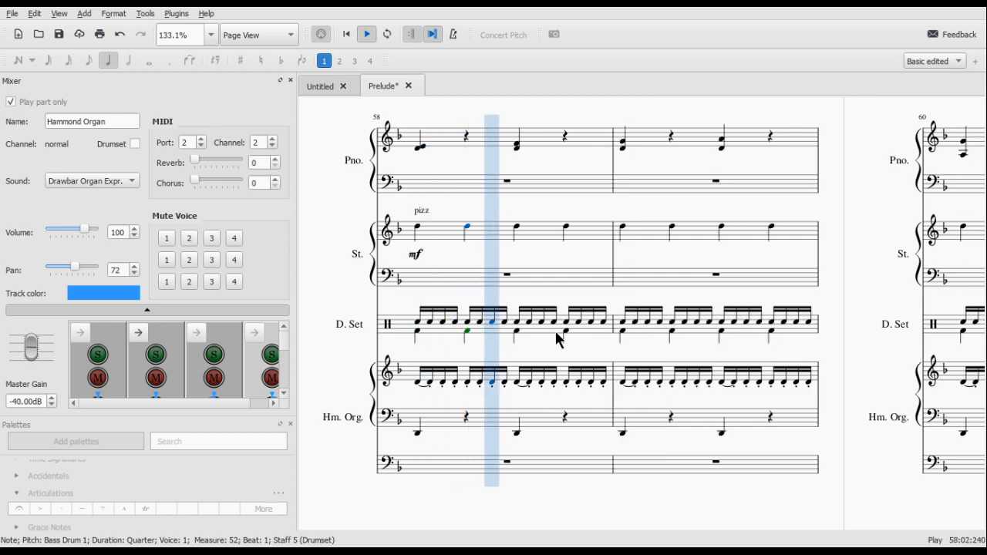
{"action": "key", "text": "space"}
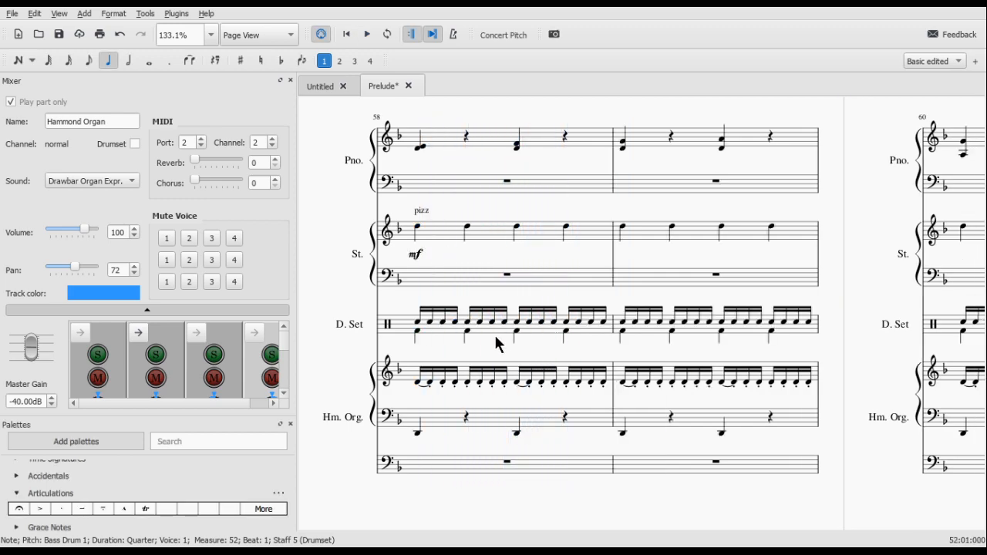
{"action": "left_click", "coordinate": [417, 322]}
{"action": "scroll", "coordinate": [956, 326], "scroll_direction": "right", "scroll_amount": 20}
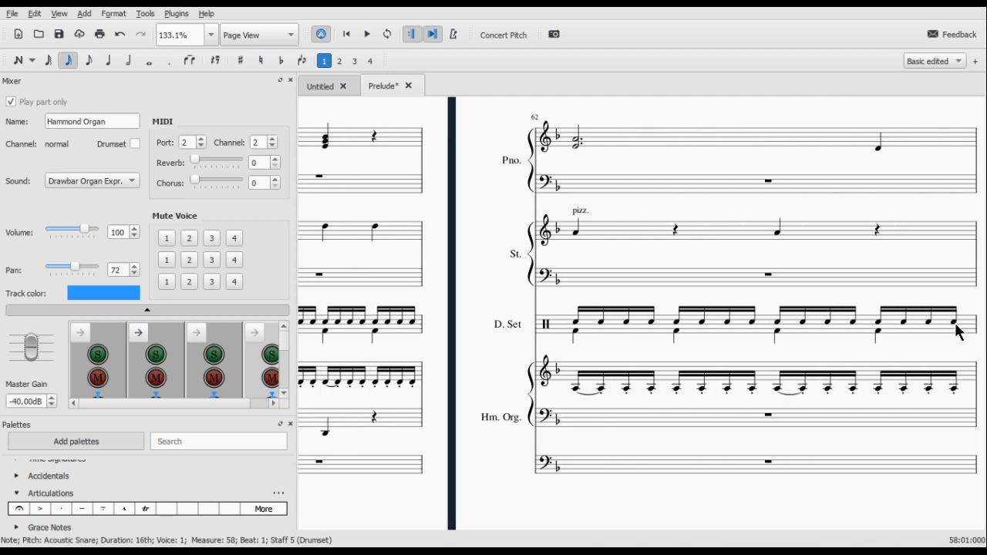
{"action": "scroll", "coordinate": [947, 332], "scroll_direction": "right", "scroll_amount": 6}
{"action": "scroll", "coordinate": [889, 340], "scroll_direction": "right", "scroll_amount": 5}
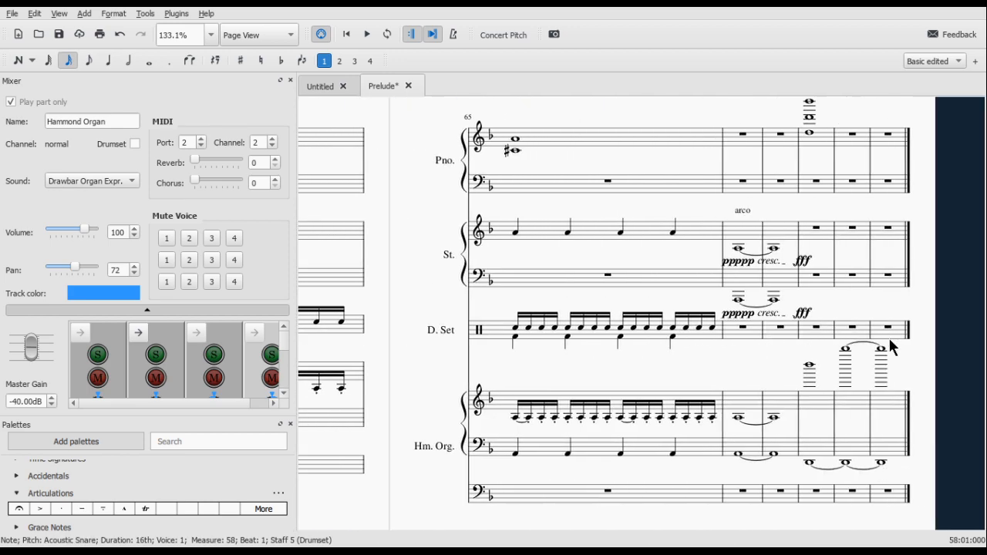
{"action": "left_click", "coordinate": [700, 328]}
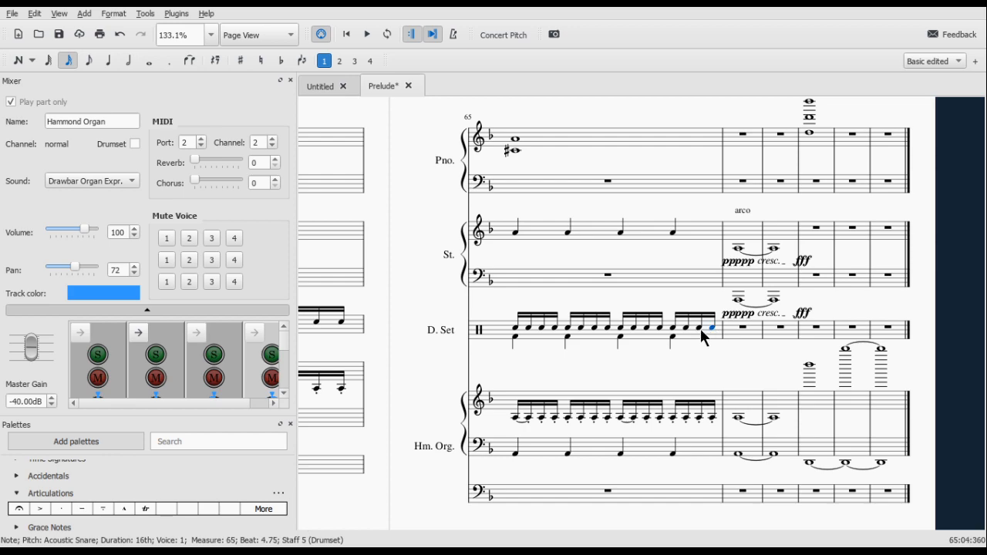
{"action": "left_click", "coordinate": [517, 327], "text": "shift"}
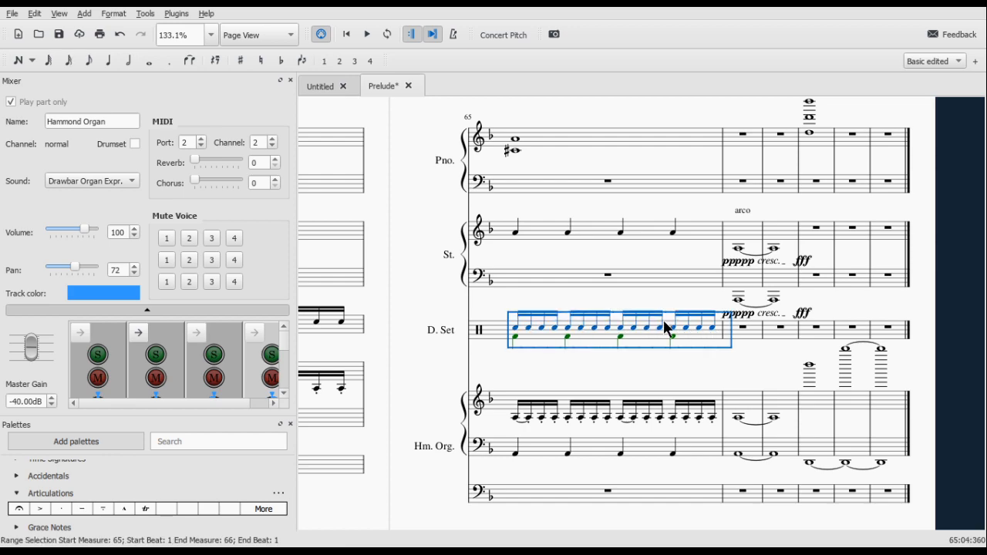
{"action": "left_click", "coordinate": [716, 330], "text": "shift"}
{"action": "left_click", "coordinate": [679, 363]}
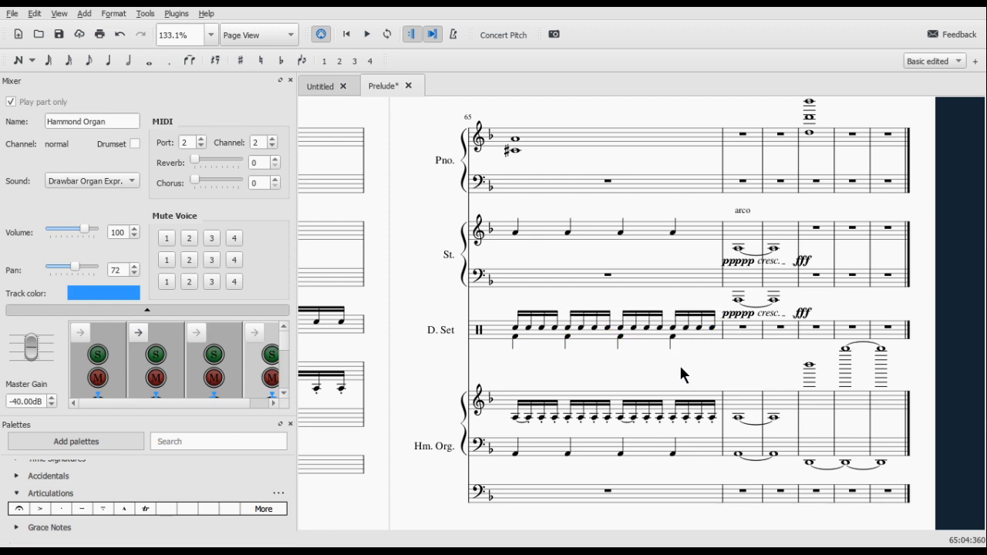
Step: Try to select only the snare sixteenths in measure 65 of the drum set staff, note by note
{"action": "left_click", "coordinate": [711, 327]}
{"action": "left_click", "coordinate": [698, 329], "text": "ctrl"}
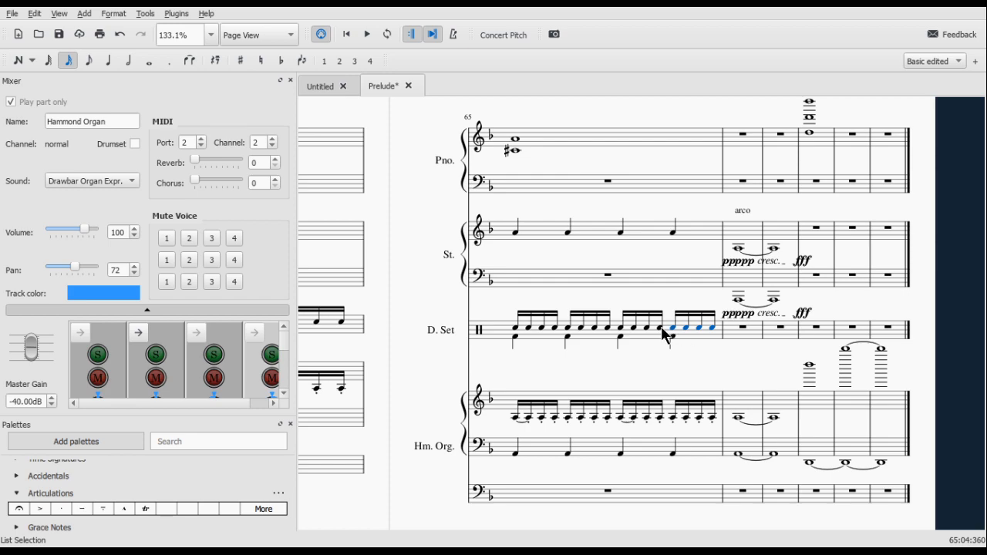
{"action": "left_click", "coordinate": [660, 327], "text": "ctrl"}
{"action": "left_click", "coordinate": [646, 327], "text": "ctrl"}
{"action": "left_click", "coordinate": [633, 328], "text": "ctrl"}
{"action": "left_click", "coordinate": [619, 328], "text": "ctrl"}
{"action": "left_click", "coordinate": [608, 328], "text": "ctrl"}
{"action": "left_click", "coordinate": [595, 329], "text": "ctrl"}
{"action": "left_click", "coordinate": [716, 343]}
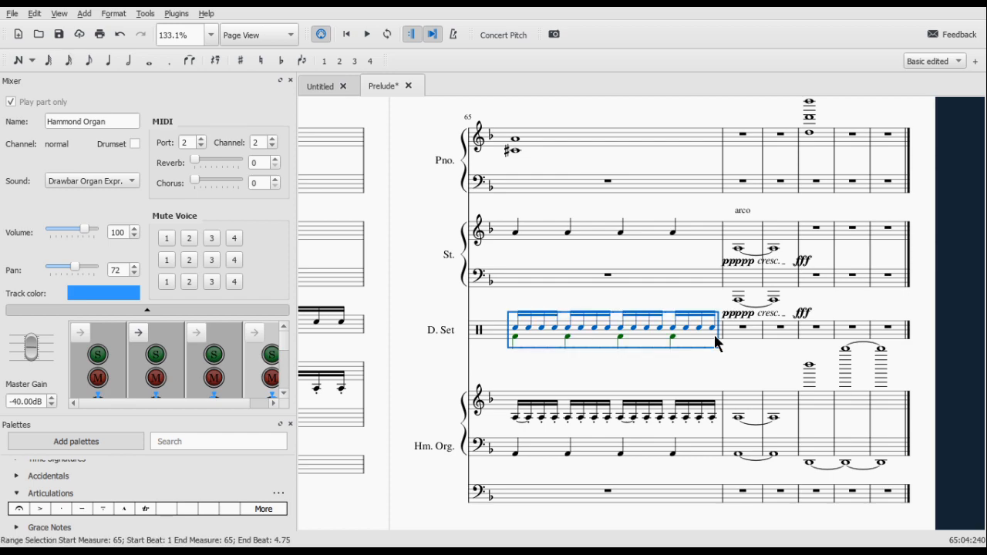
{"action": "left_click", "coordinate": [672, 336]}
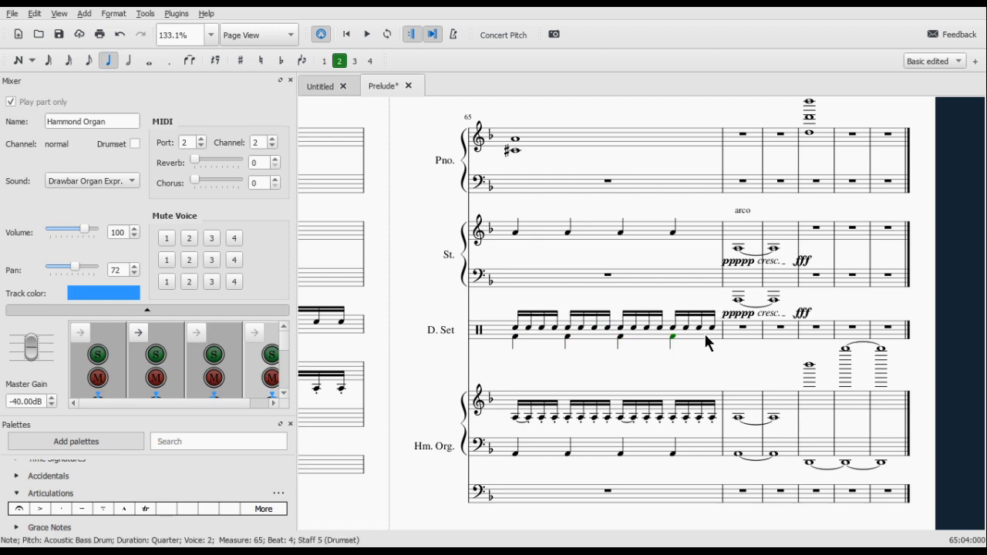
{"action": "left_click", "coordinate": [703, 333]}
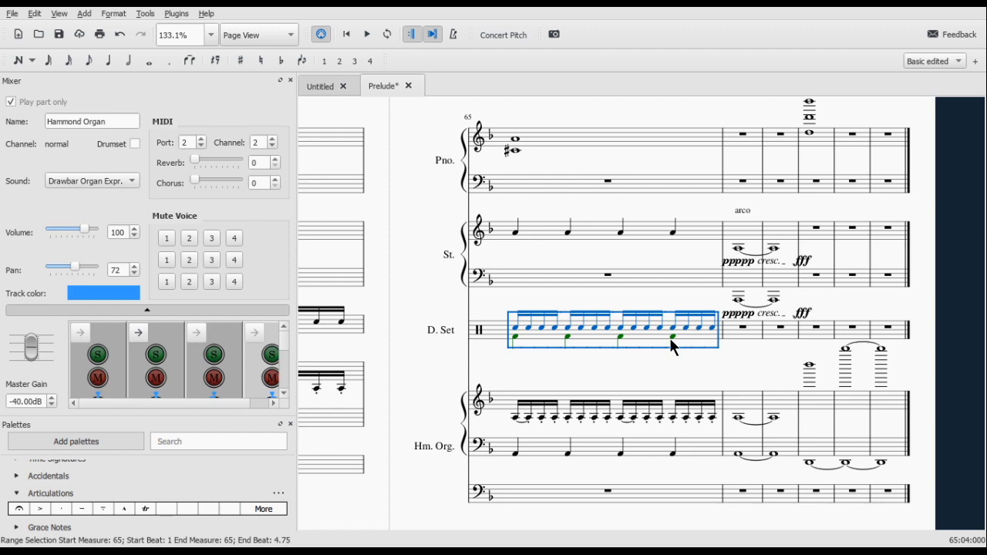
{"action": "left_click", "coordinate": [671, 339]}
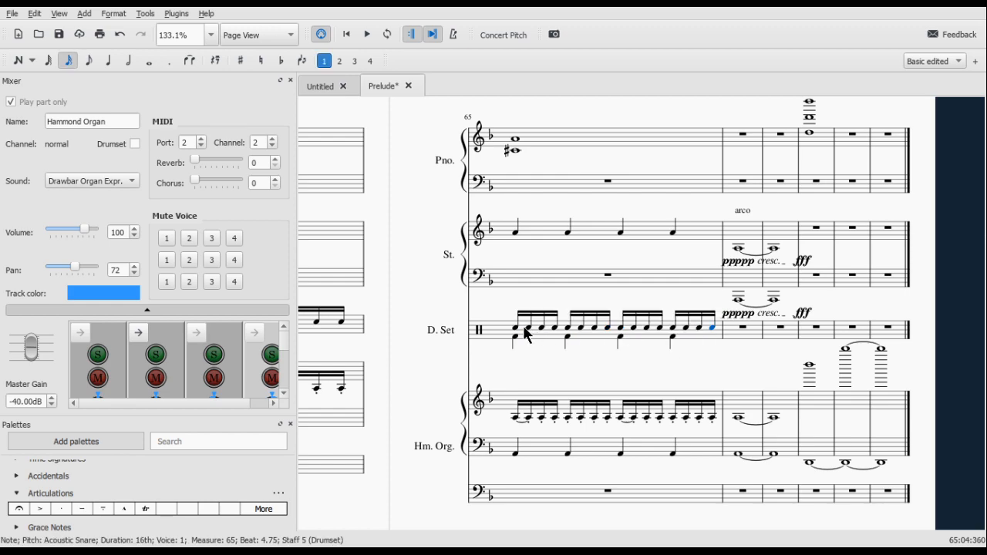
{"action": "left_click", "coordinate": [516, 326], "text": "shift"}
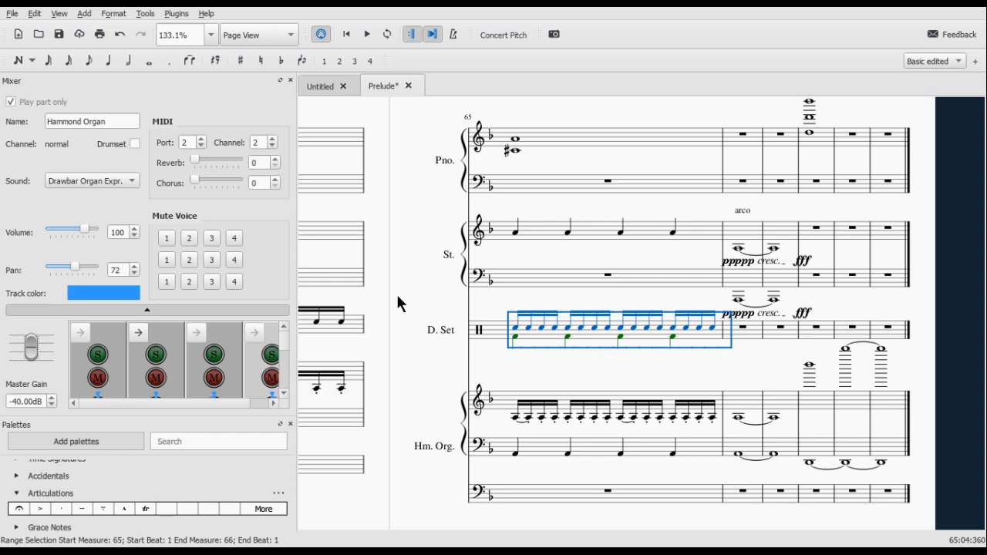
{"action": "scroll", "coordinate": [395, 291], "scroll_direction": "left", "scroll_amount": 15}
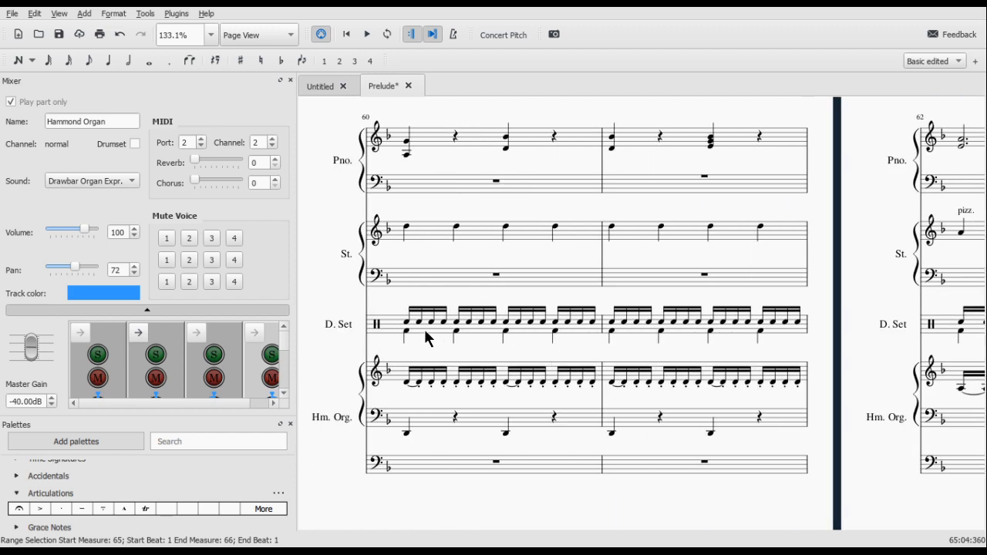
{"action": "scroll", "coordinate": [426, 339], "scroll_direction": "right", "scroll_amount": 5}
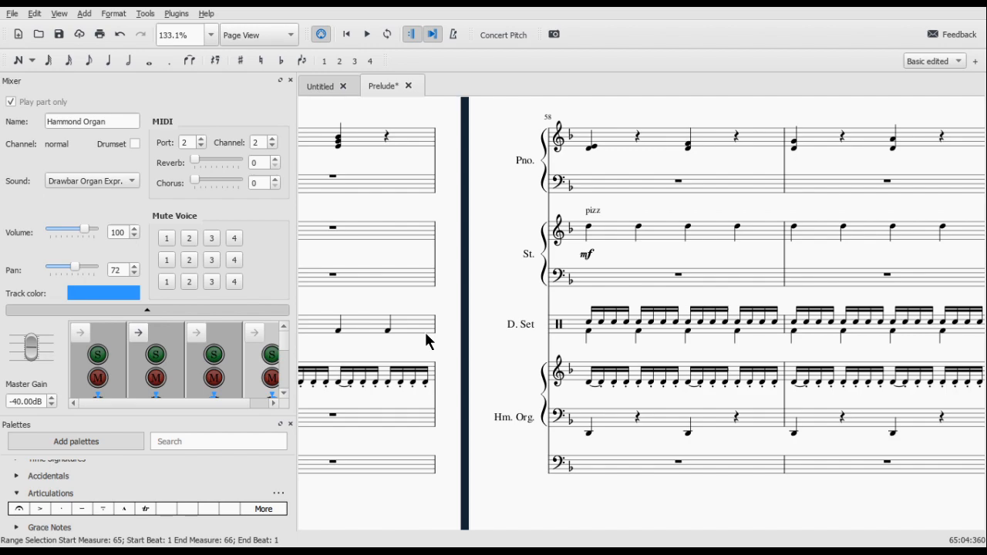
Step: Select every snare sixteenth in measure 58 individually, leaving out the bass drum notes
{"action": "left_click", "coordinate": [589, 329], "text": "shift"}
{"action": "left_click", "coordinate": [589, 330]}
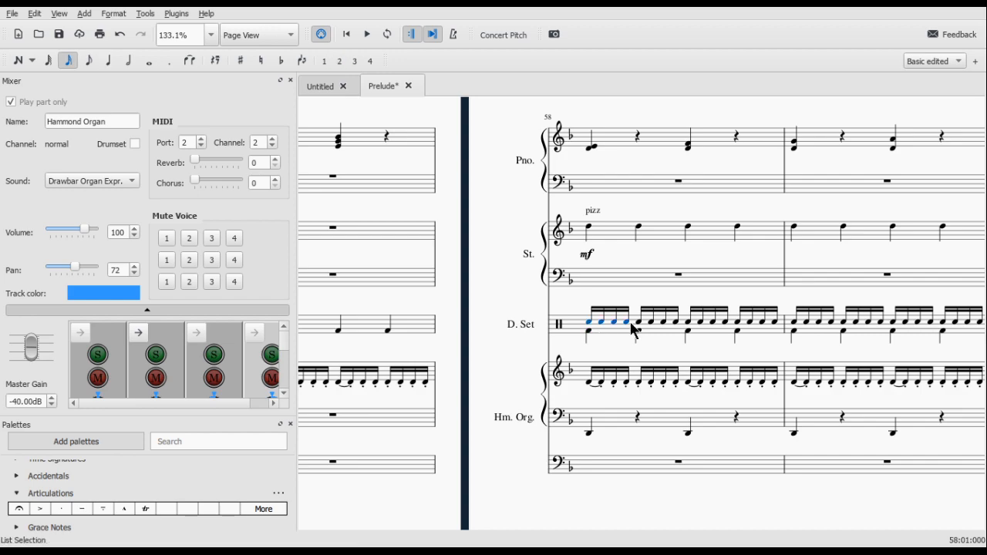
{"action": "left_click", "coordinate": [650, 323], "text": "ctrl"}
{"action": "left_click", "coordinate": [639, 323], "text": "ctrl"}
{"action": "left_click", "coordinate": [662, 323], "text": "ctrl"}
{"action": "left_click", "coordinate": [674, 322], "text": "ctrl"}
{"action": "left_click", "coordinate": [687, 322], "text": "ctrl"}
{"action": "left_click", "coordinate": [700, 322], "text": "ctrl"}
{"action": "left_click", "coordinate": [712, 323], "text": "ctrl"}
{"action": "left_click", "coordinate": [723, 322], "text": "ctrl"}
{"action": "left_click", "coordinate": [737, 323], "text": "ctrl"}
{"action": "left_click", "coordinate": [749, 323], "text": "ctrl"}
{"action": "left_click", "coordinate": [762, 324], "text": "ctrl"}
{"action": "left_click", "coordinate": [774, 322], "text": "ctrl"}
Step: Extend the note-by-note selection to all snare sixteenths in measures 59 and 60
{"action": "left_click", "coordinate": [794, 322], "text": "ctrl"}
{"action": "left_click", "coordinate": [847, 323], "text": "ctrl"}
{"action": "left_click", "coordinate": [856, 323], "text": "ctrl"}
{"action": "left_click", "coordinate": [867, 322], "text": "ctrl"}
{"action": "left_click", "coordinate": [875, 322], "text": "ctrl"}
{"action": "left_click", "coordinate": [886, 322], "text": "ctrl"}
{"action": "left_click", "coordinate": [895, 322], "text": "ctrl"}
{"action": "left_click", "coordinate": [905, 322], "text": "ctrl"}
{"action": "left_click", "coordinate": [914, 322], "text": "ctrl"}
{"action": "left_click", "coordinate": [924, 323], "text": "ctrl"}
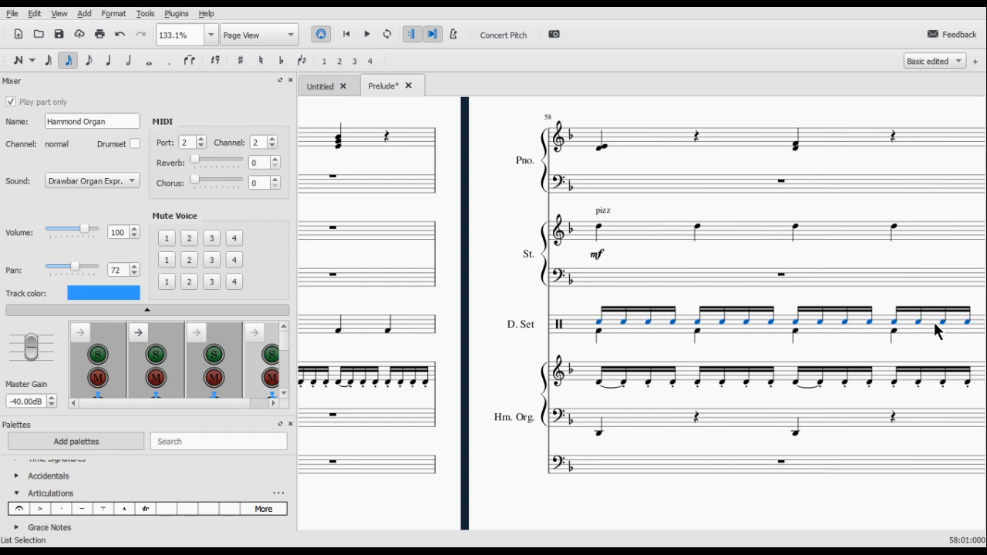
{"action": "scroll", "coordinate": [907, 332], "scroll_direction": "right", "scroll_amount": 1}
{"action": "scroll", "coordinate": [907, 333], "scroll_direction": "right", "scroll_amount": 2}
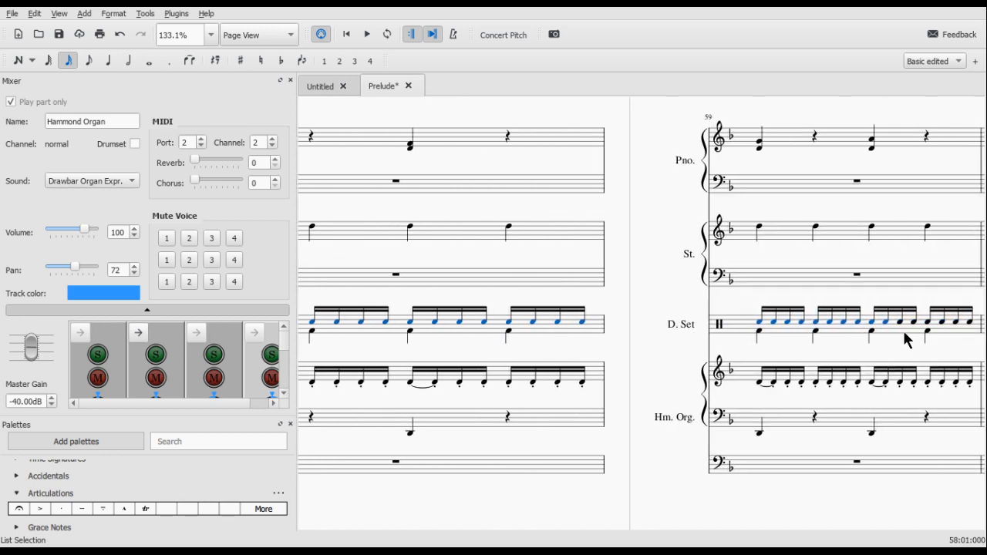
{"action": "left_click_drag", "start_coordinate": [906, 341], "coordinate": [656, 331]}
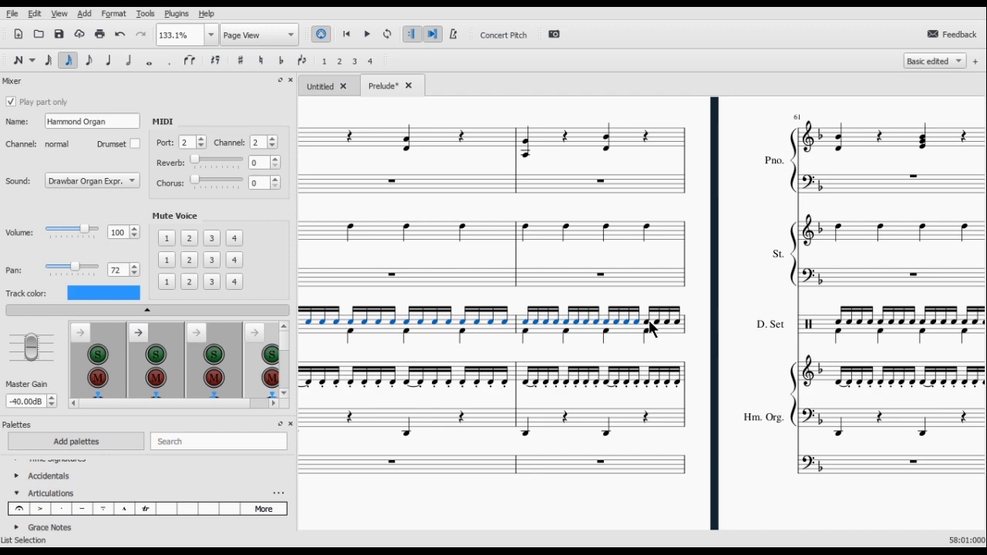
{"action": "left_click", "coordinate": [648, 322], "text": "ctrl"}
{"action": "left_click", "coordinate": [658, 323], "text": "ctrl"}
{"action": "left_click", "coordinate": [668, 322], "text": "ctrl"}
{"action": "left_click", "coordinate": [677, 323], "text": "ctrl"}
Step: Review the selected snare notes around measures 58 to 61 and clear the selection
{"action": "left_click_drag", "start_coordinate": [825, 327], "coordinate": [481, 327]}
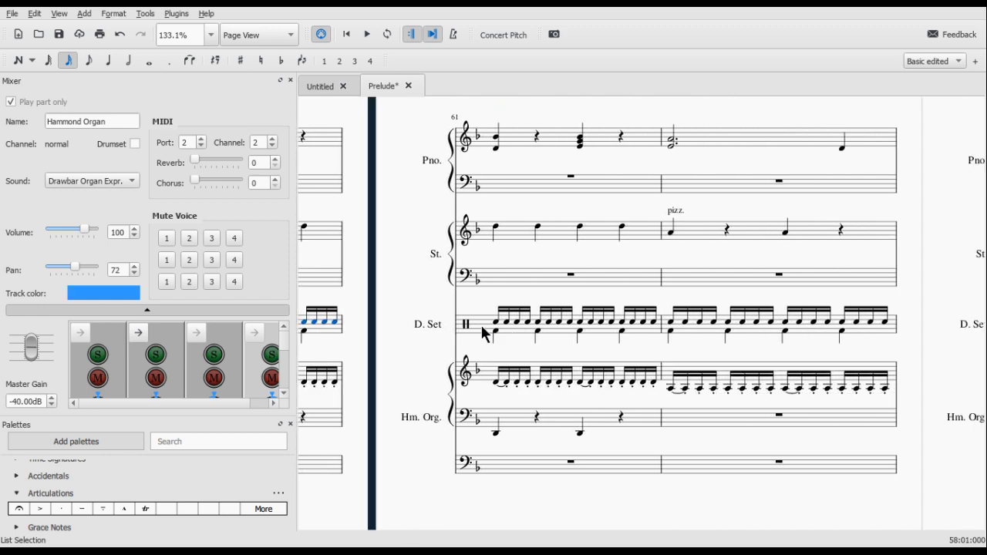
{"action": "scroll", "coordinate": [435, 348], "scroll_direction": "up", "scroll_amount": 1}
{"action": "scroll", "coordinate": [436, 348], "scroll_direction": "left", "scroll_amount": 11}
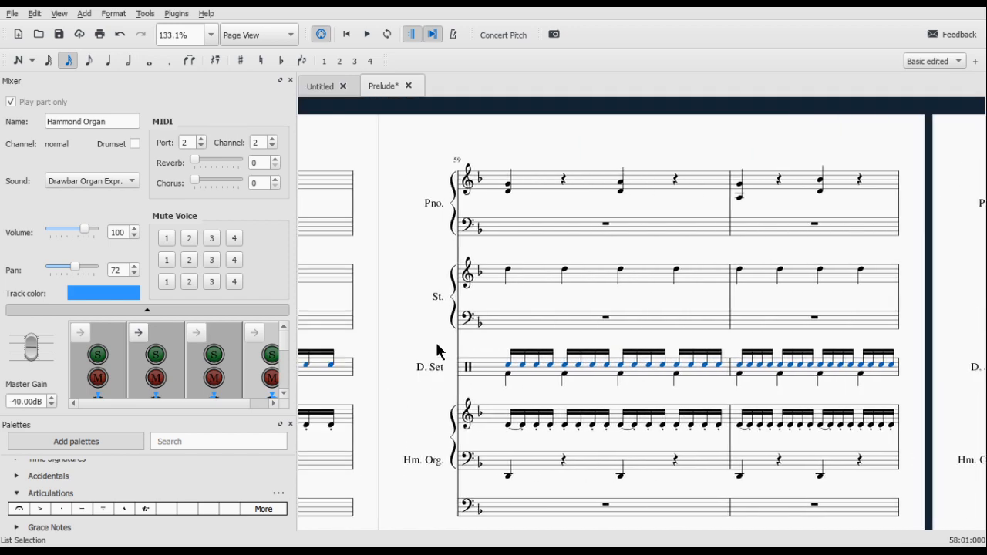
{"action": "scroll", "coordinate": [439, 351], "scroll_direction": "right", "scroll_amount": 6}
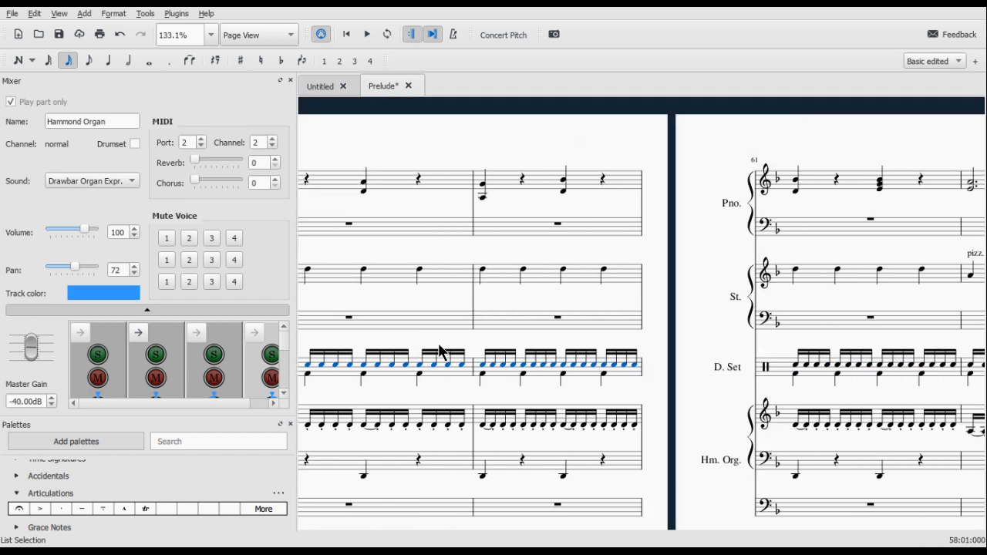
{"action": "scroll", "coordinate": [439, 351], "scroll_direction": "right", "scroll_amount": 2}
{"action": "scroll", "coordinate": [444, 350], "scroll_direction": "right", "scroll_amount": 3}
{"action": "scroll", "coordinate": [450, 348], "scroll_direction": "left", "scroll_amount": 5}
{"action": "scroll", "coordinate": [453, 349], "scroll_direction": "left", "scroll_amount": 6}
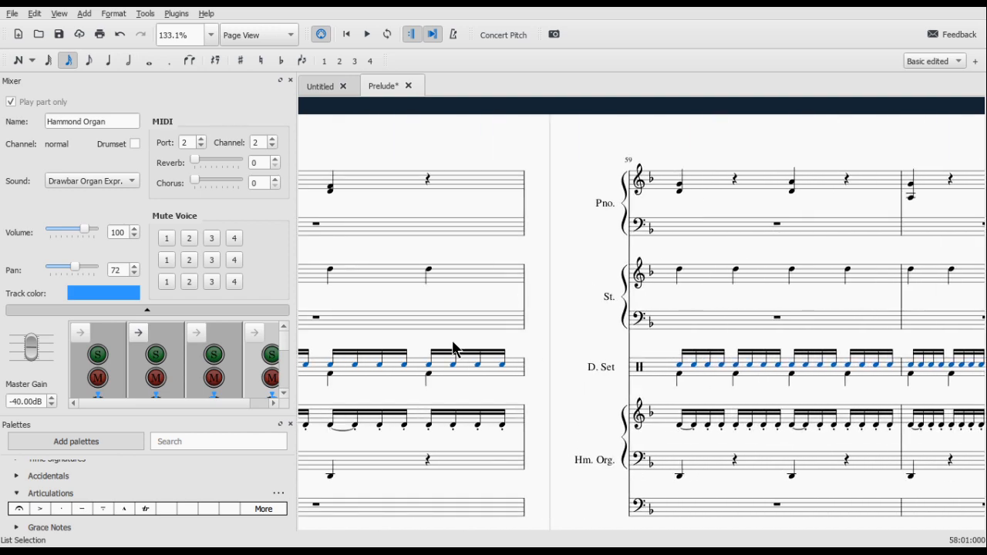
{"action": "scroll", "coordinate": [453, 348], "scroll_direction": "right", "scroll_amount": 5}
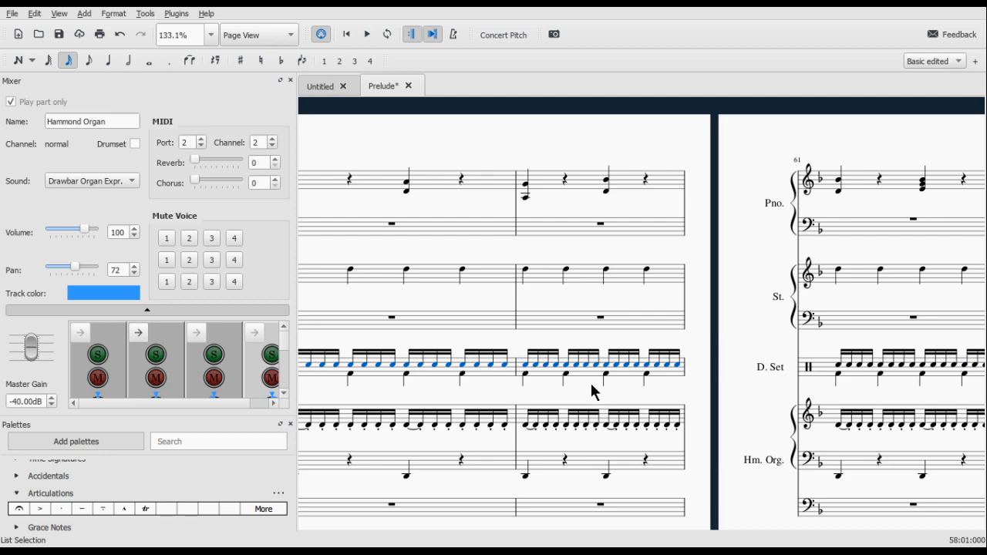
{"action": "key", "text": "Escape"}
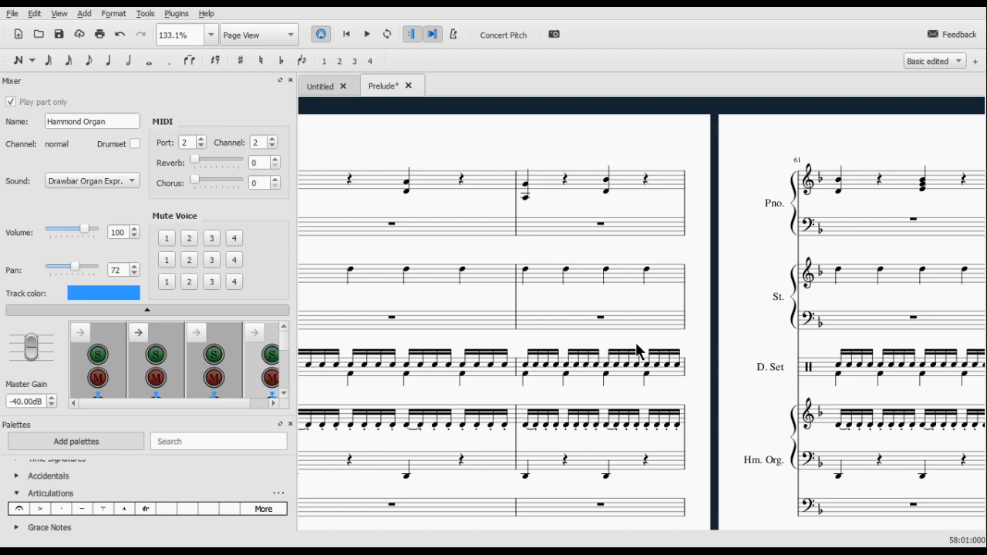
Step: Select the drum set staff from measure 58 through the last snare note of measure 65 as one range
{"action": "scroll", "coordinate": [474, 455], "scroll_direction": "left", "scroll_amount": 5}
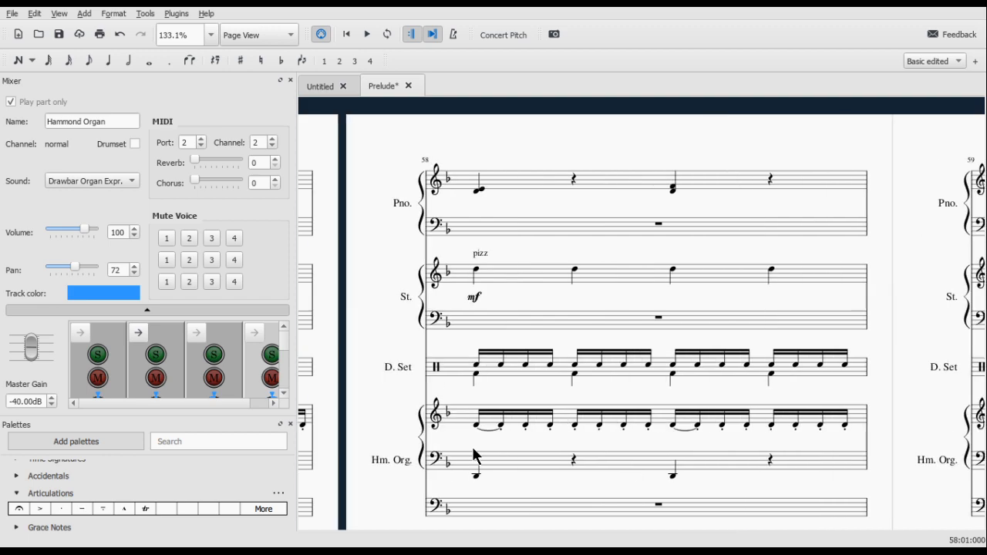
{"action": "left_click", "coordinate": [512, 373]}
{"action": "scroll", "coordinate": [539, 386], "scroll_direction": "right", "scroll_amount": 5}
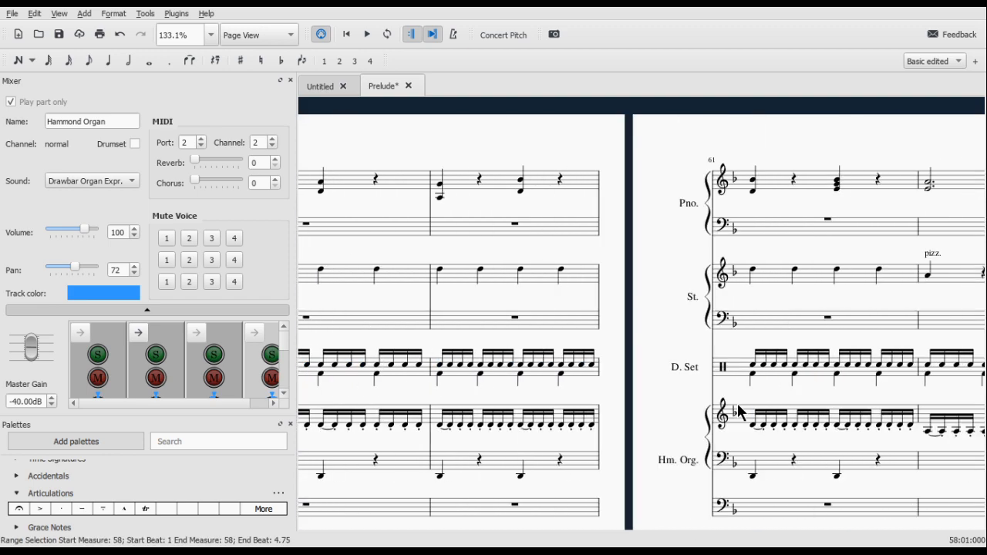
{"action": "scroll", "coordinate": [736, 401], "scroll_direction": "right", "scroll_amount": 5}
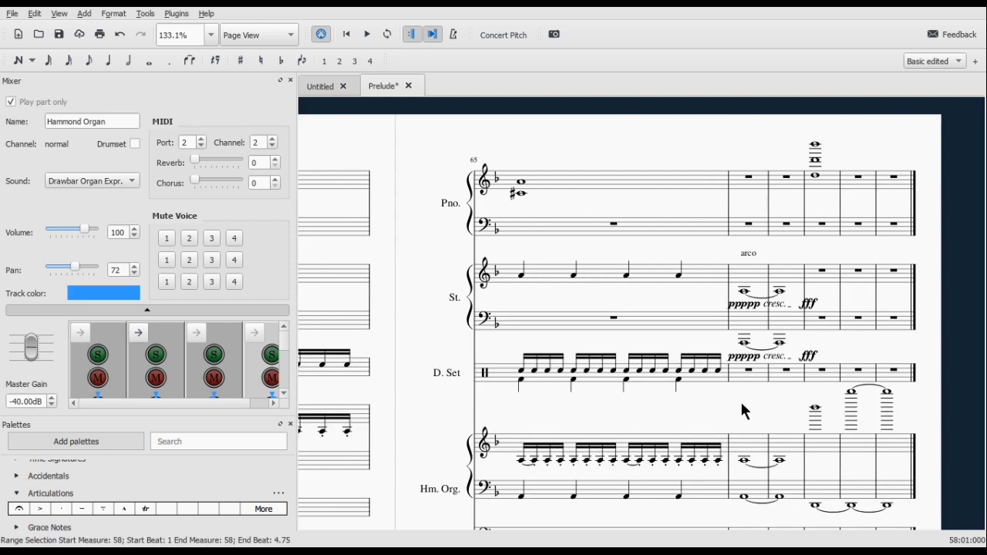
{"action": "left_click", "coordinate": [715, 378], "text": "shift"}
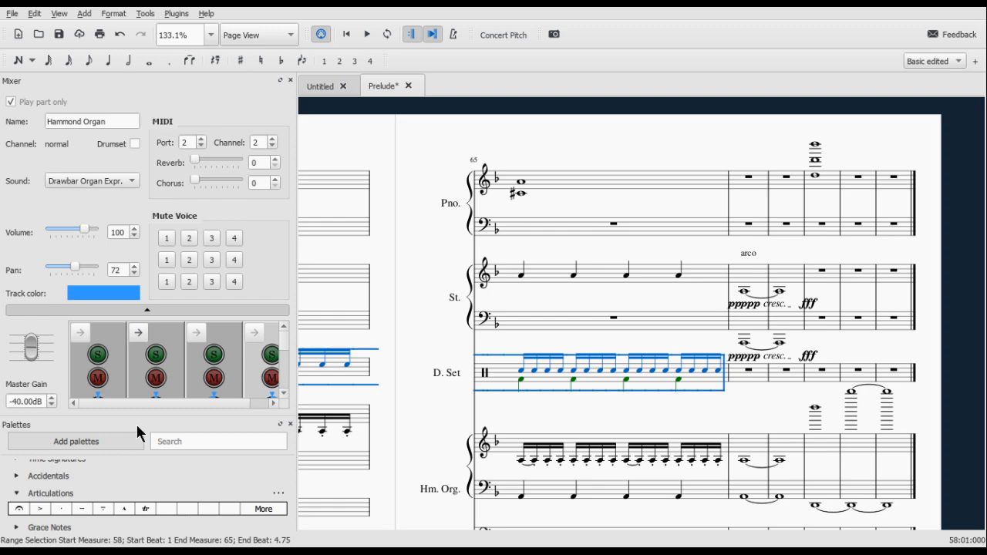
Step: Close the Mixer and collapse the Articulations palette
{"action": "left_click_drag", "start_coordinate": [136, 422], "coordinate": [136, 385]}
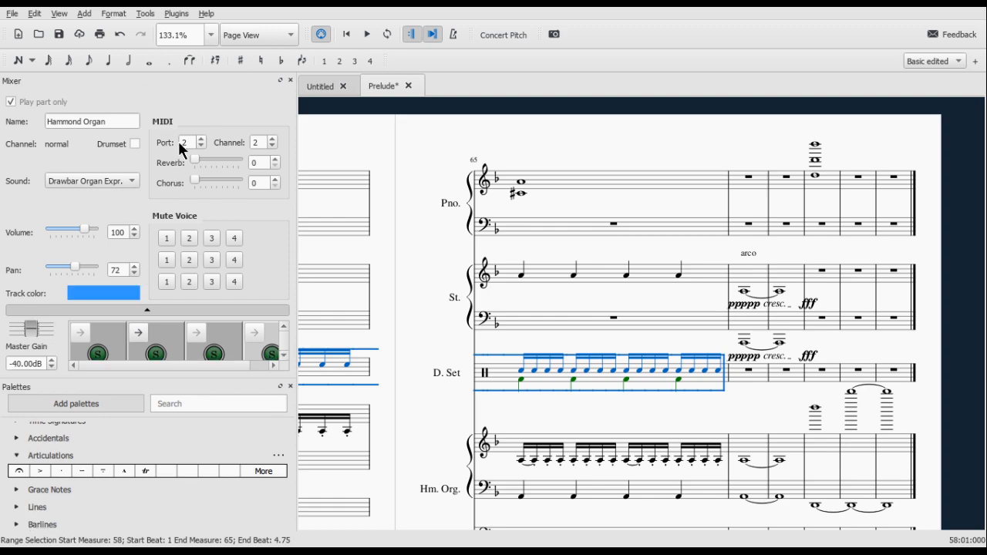
{"action": "left_click", "coordinate": [290, 80]}
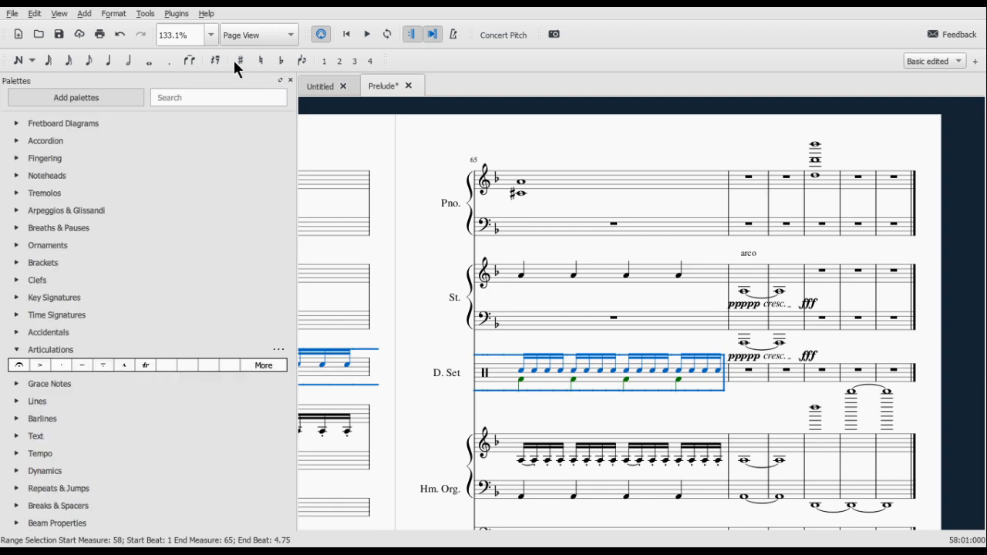
{"action": "left_click", "coordinate": [19, 351]}
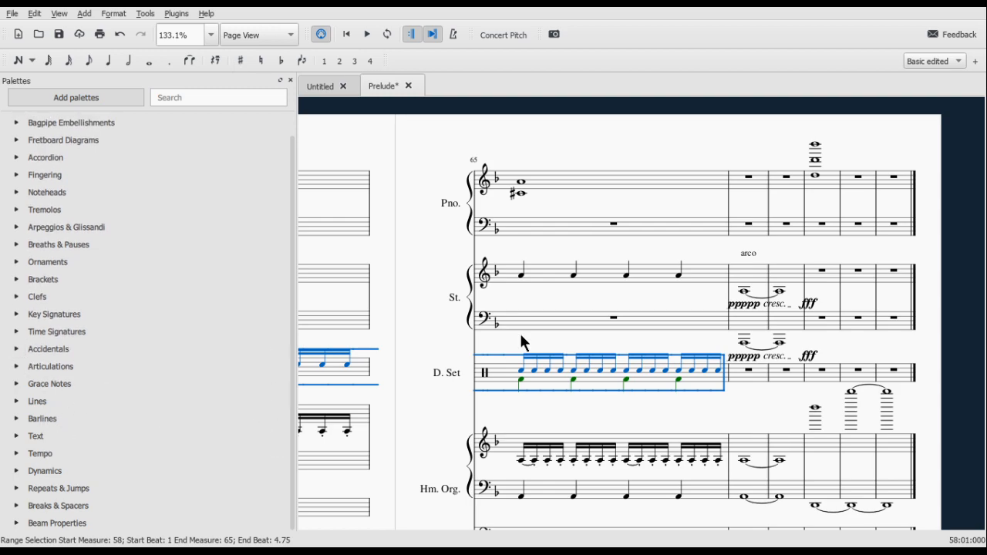
Step: Add a cresc. line to the drum set staff spanning measures 58 to 65
{"action": "left_click", "coordinate": [37, 401]}
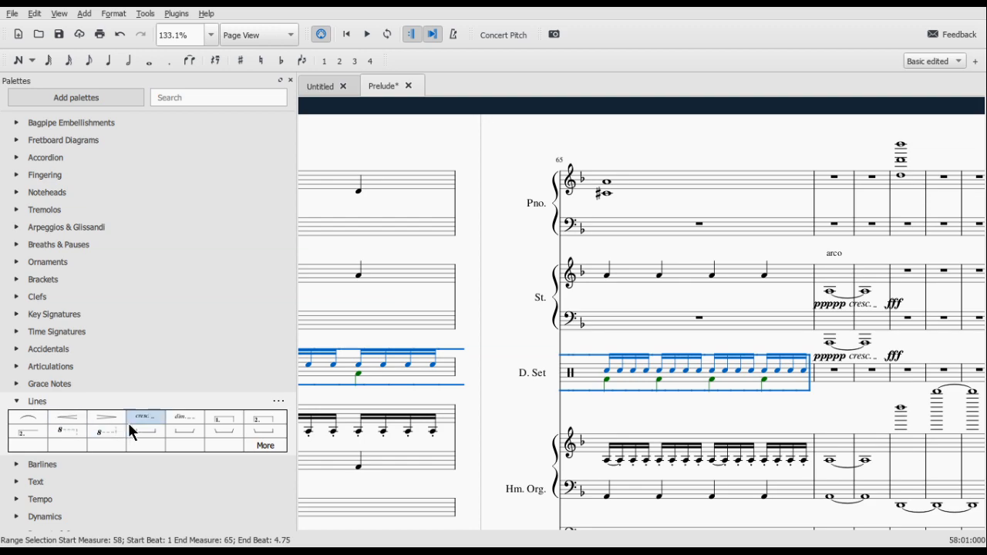
{"action": "left_click", "coordinate": [150, 420]}
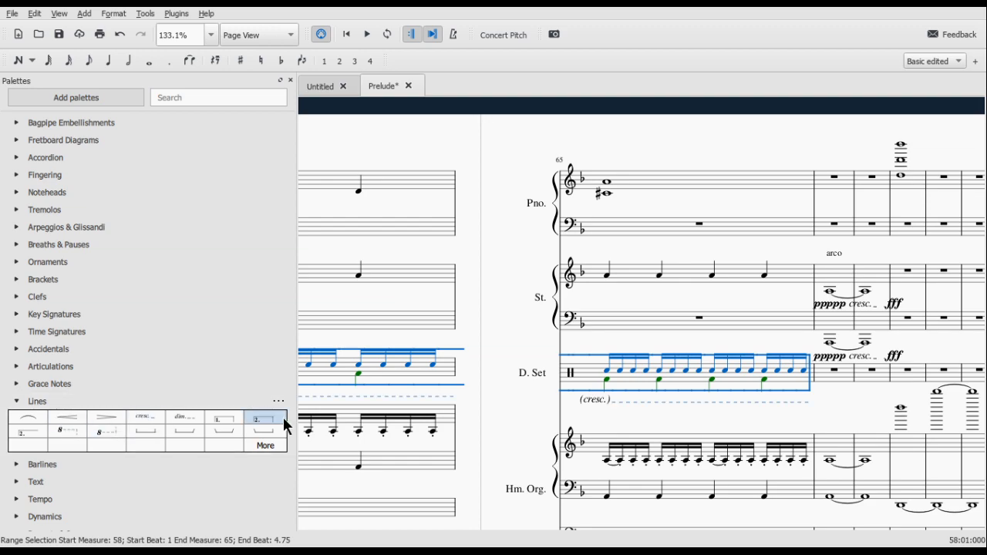
{"action": "scroll", "coordinate": [621, 430], "scroll_direction": "left", "scroll_amount": 8}
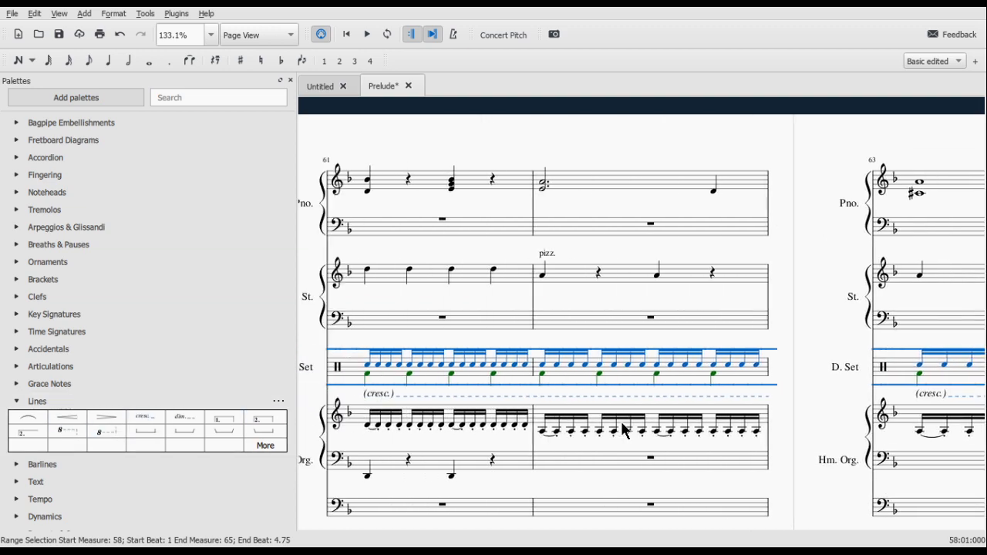
{"action": "scroll", "coordinate": [620, 429], "scroll_direction": "left", "scroll_amount": 3}
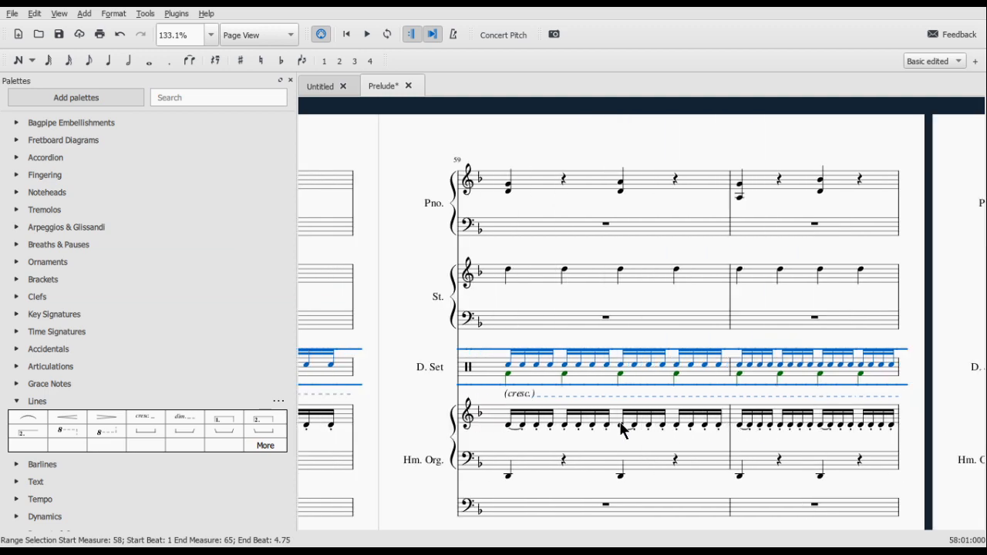
{"action": "scroll", "coordinate": [623, 430], "scroll_direction": "left", "scroll_amount": 5}
Step: Delete the voice 2 bass drum notes from measure 58 through beat 2 of measure 61, and reopen the Mixer
{"action": "left_click", "coordinate": [518, 375]}
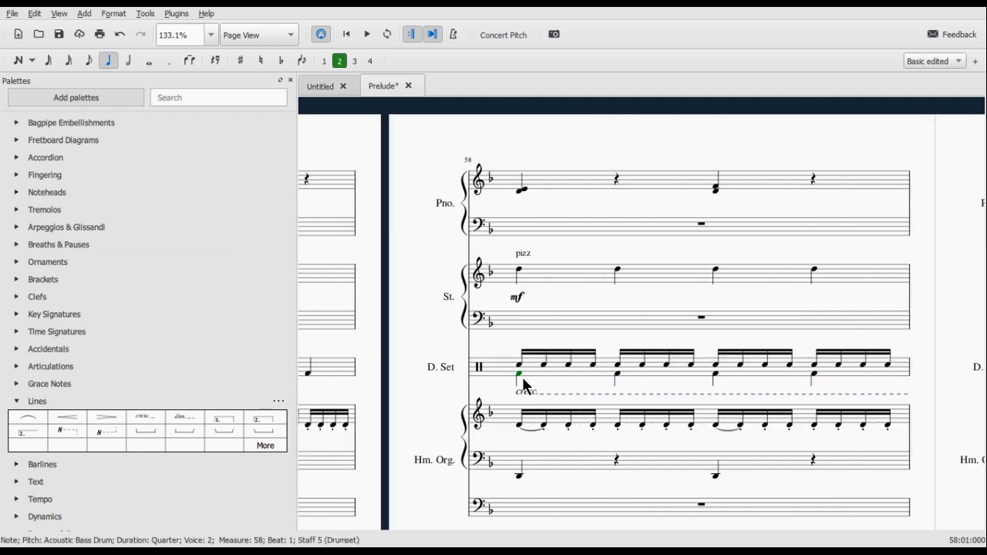
{"action": "left_click", "coordinate": [617, 376]}
{"action": "key", "text": "Right"}
{"action": "key", "text": "Right"}
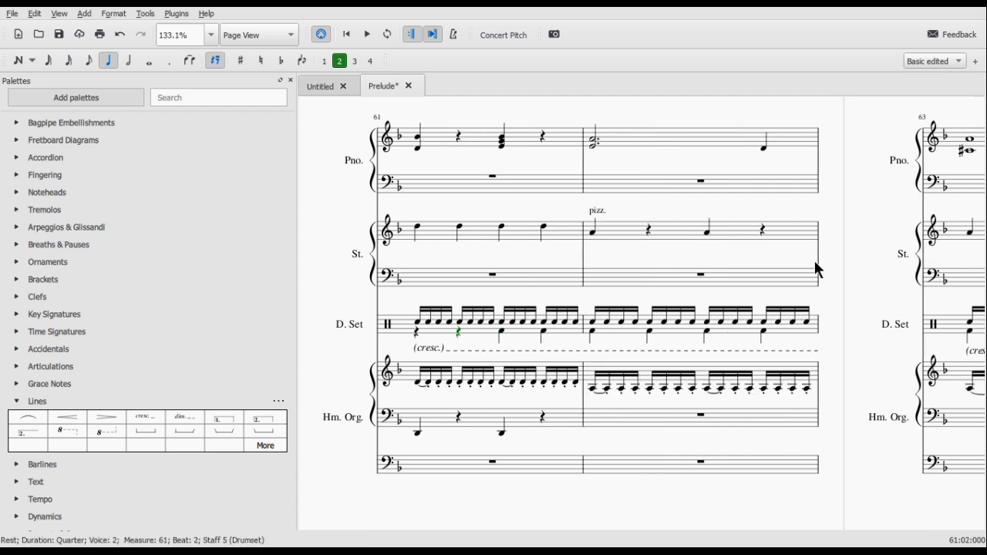
{"action": "left_click_drag", "start_coordinate": [0, 80], "coordinate": [40, 63]}
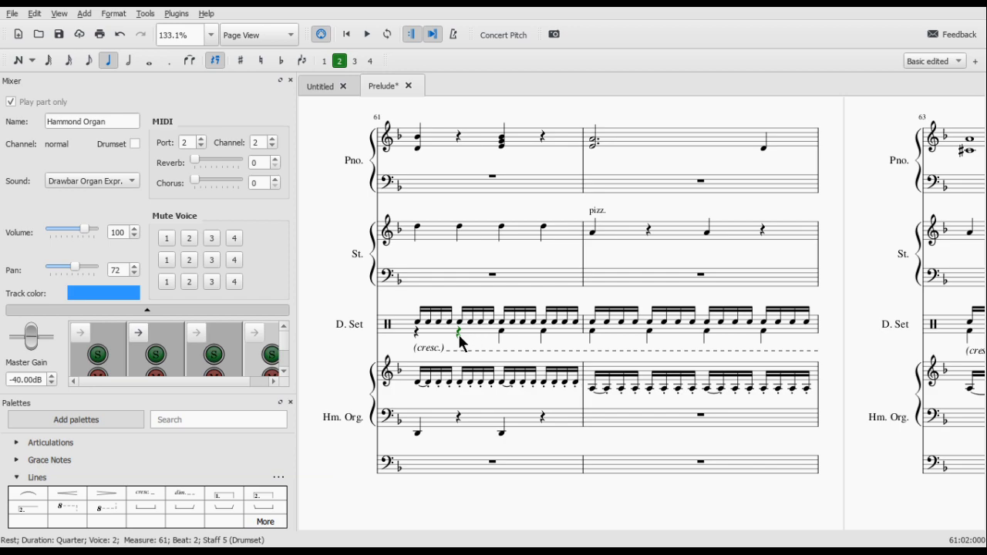
Step: Delete the voice 2 bass drum notes from beat 3 of measure 61 through beat 1 of measure 64
{"action": "key", "text": "Right"}
{"action": "key", "text": "Right"}
{"action": "key", "text": "Right"}
{"action": "key", "text": "Right"}
{"action": "key", "text": "Right"}
{"action": "key", "text": "Right"}
{"action": "key", "text": "Right"}
{"action": "key", "text": "Right"}
{"action": "key", "text": "Right"}
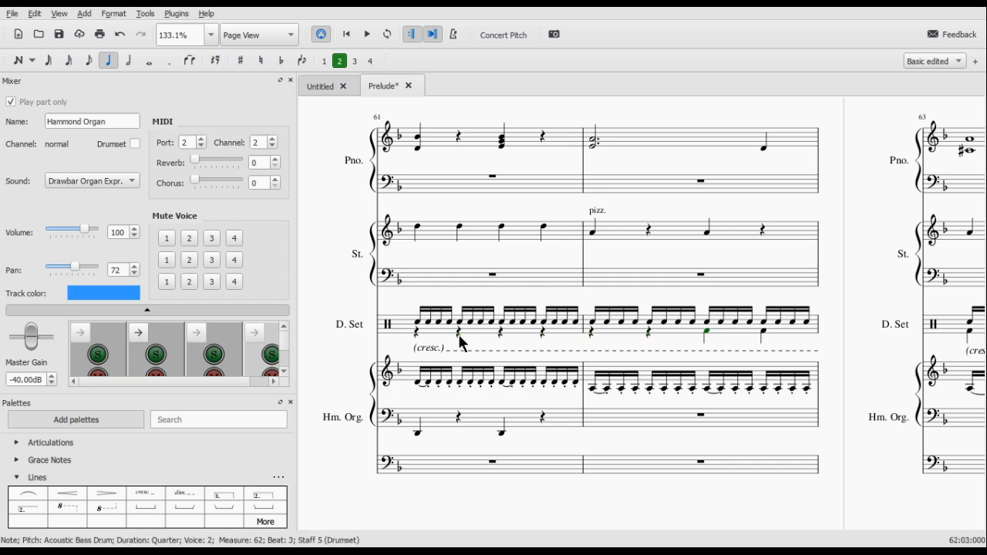
{"action": "key", "text": "Right"}
{"action": "key", "text": "Right"}
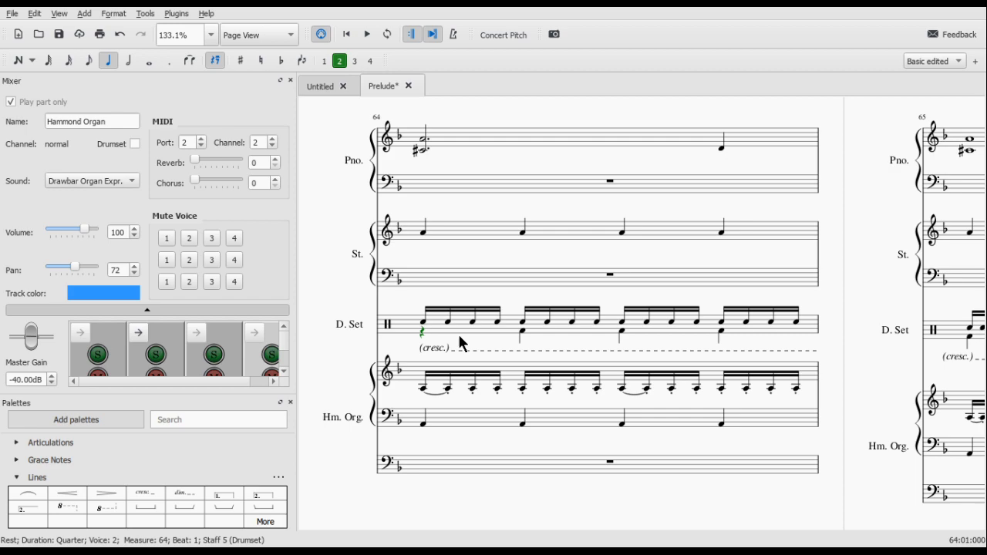
Step: Remove the voice 2 rest on beat 1 of measure 64 and delete the remaining bass drum notes through measure 65
{"action": "key", "text": "Delete"}
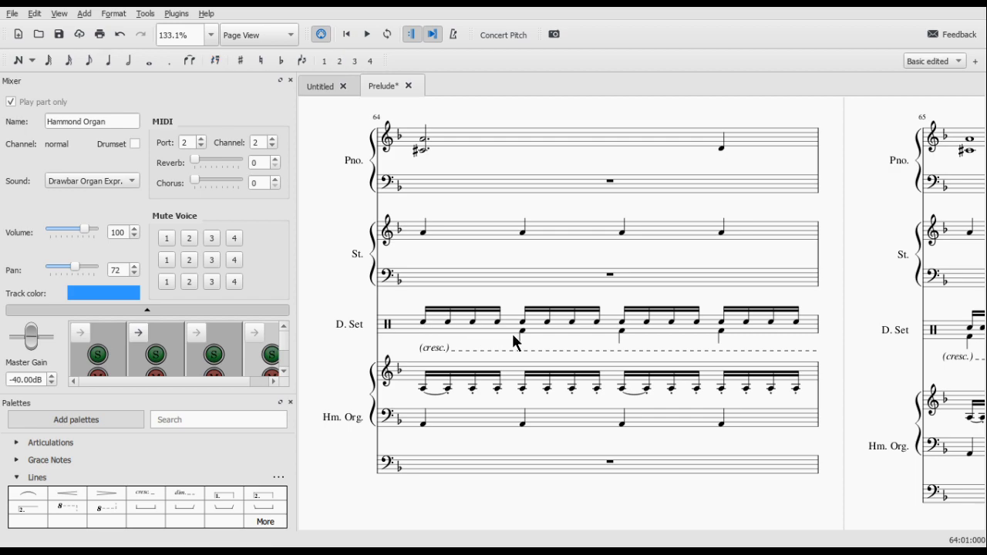
{"action": "key", "text": "Right"}
{"action": "key", "text": "Right"}
{"action": "key", "text": "Right"}
{"action": "key", "text": "Right"}
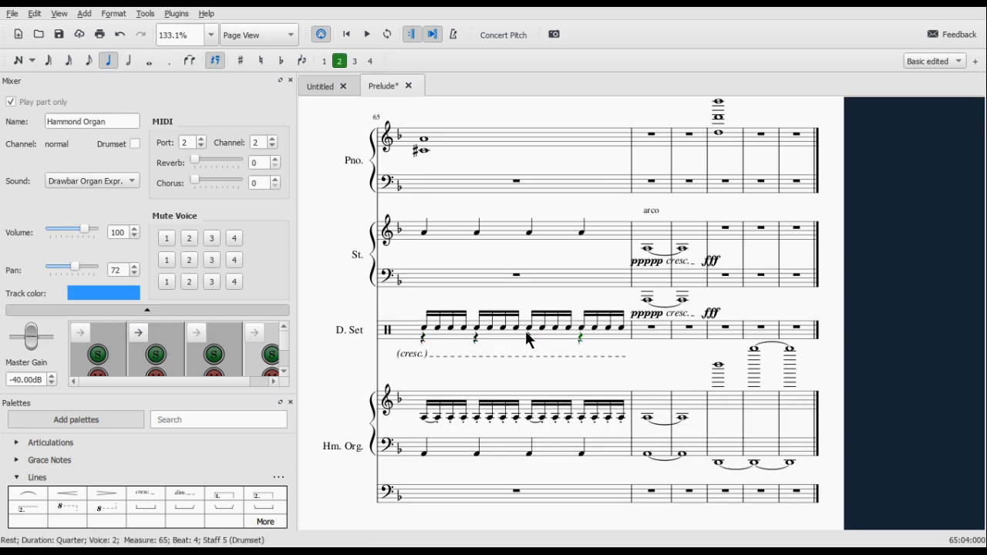
{"action": "key", "text": "n"}
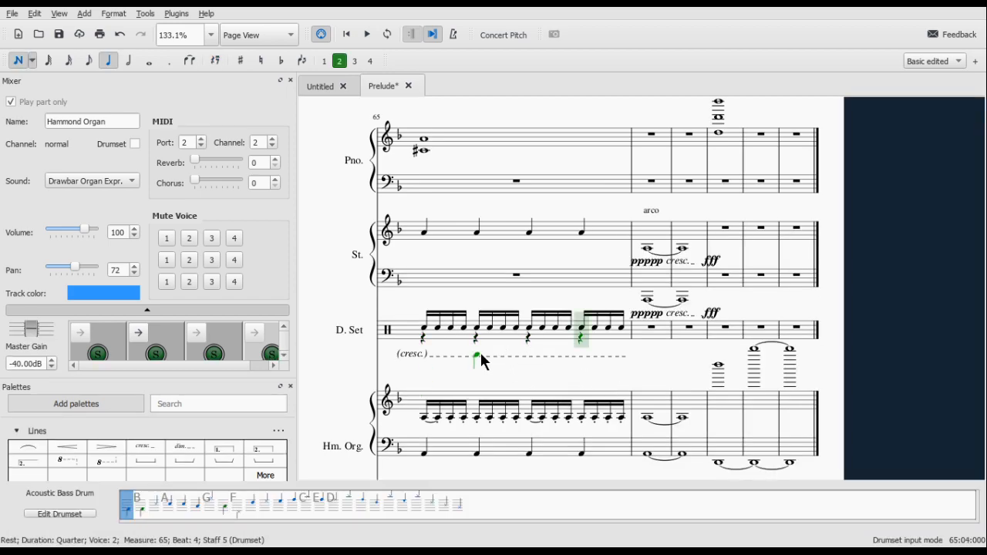
{"action": "key", "text": "Escape"}
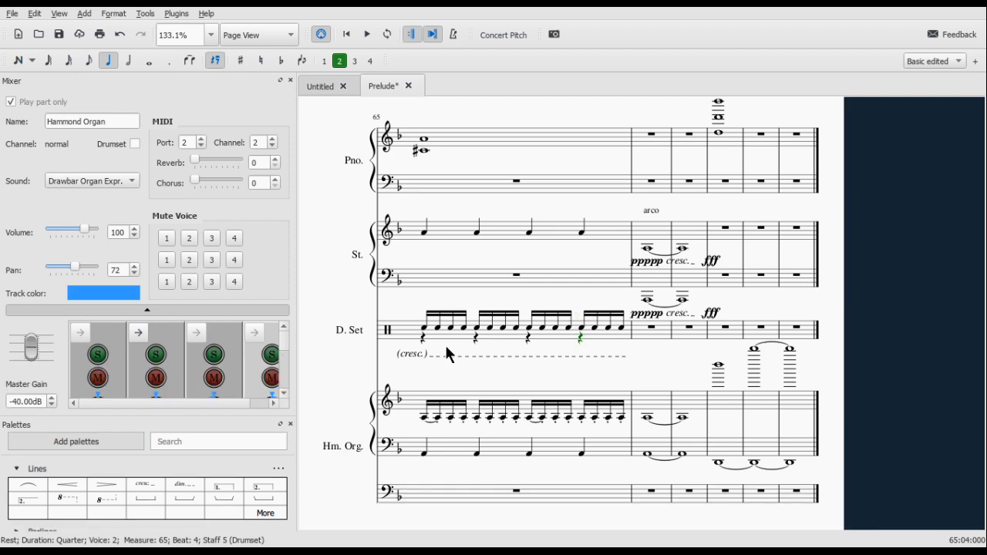
Step: Select the drum set's cresc. line at measure 58 and shrink the Mixer to give the Palettes more room
{"action": "scroll", "coordinate": [420, 343], "scroll_direction": "left", "scroll_amount": 20}
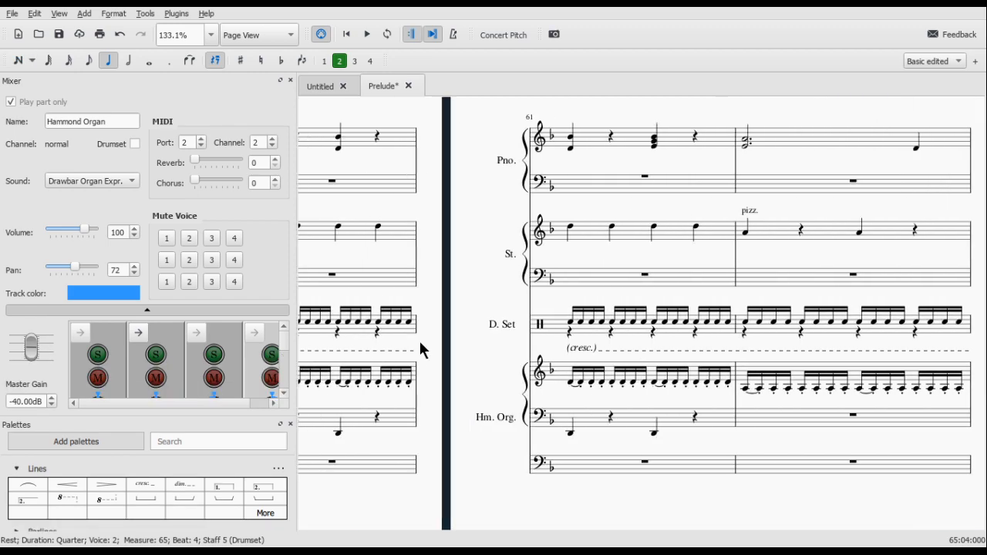
{"action": "scroll", "coordinate": [421, 344], "scroll_direction": "left", "scroll_amount": 10}
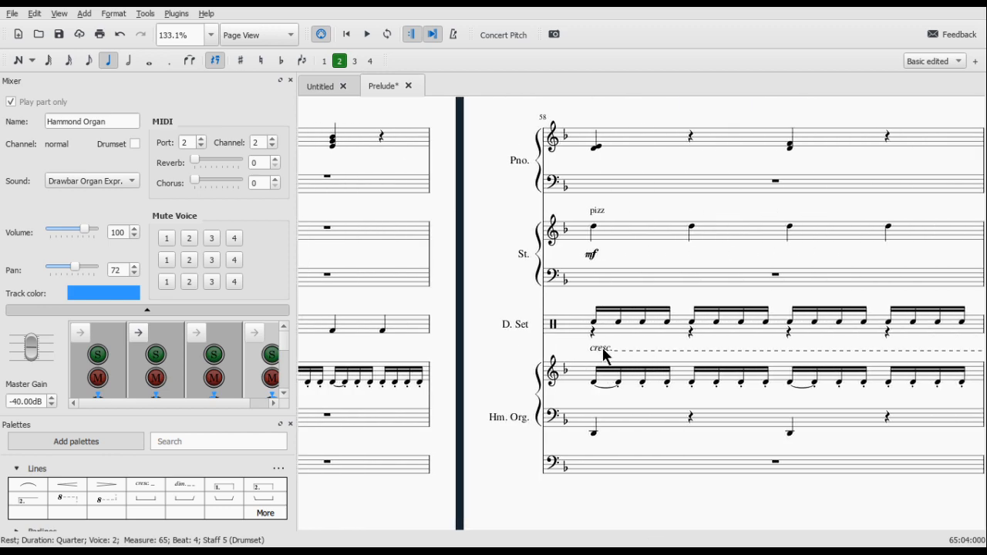
{"action": "left_click", "coordinate": [603, 353]}
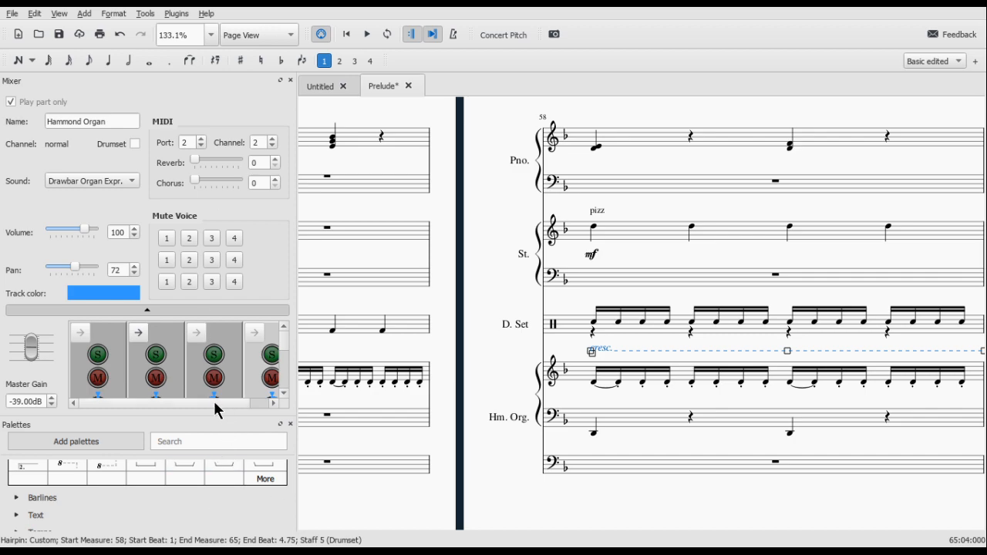
{"action": "left_click_drag", "start_coordinate": [168, 415], "coordinate": [205, 290]}
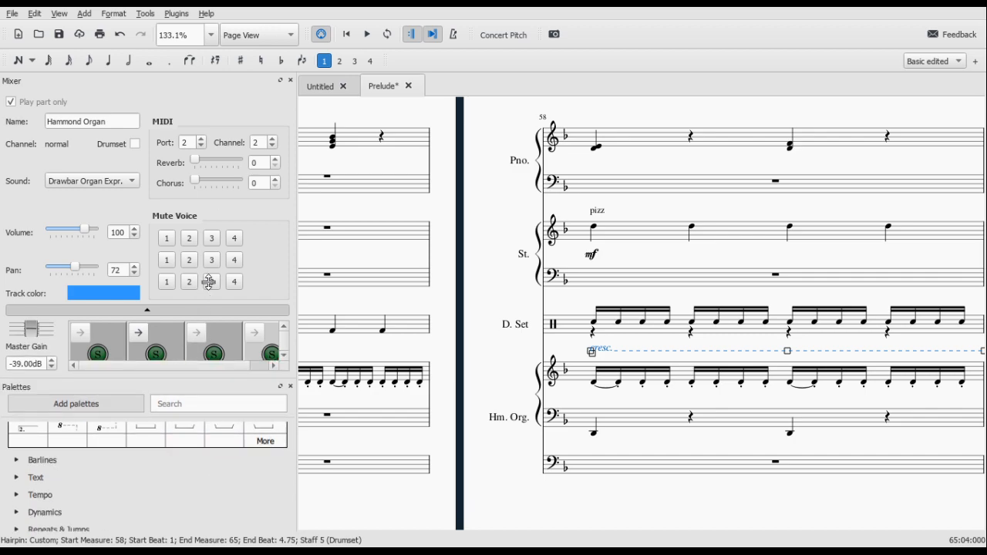
Step: Add a pp dynamic from the Dynamics palette to the first snare note of measure 58, and play the passage
{"action": "scroll", "coordinate": [94, 466], "scroll_direction": "up", "scroll_amount": 1}
{"action": "scroll", "coordinate": [84, 480], "scroll_direction": "up", "scroll_amount": 1}
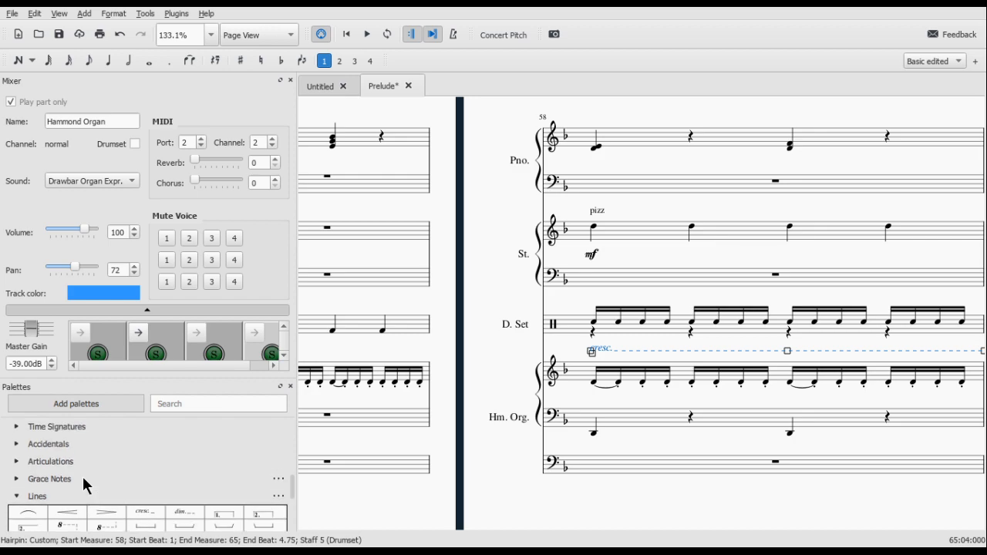
{"action": "left_click", "coordinate": [91, 495]}
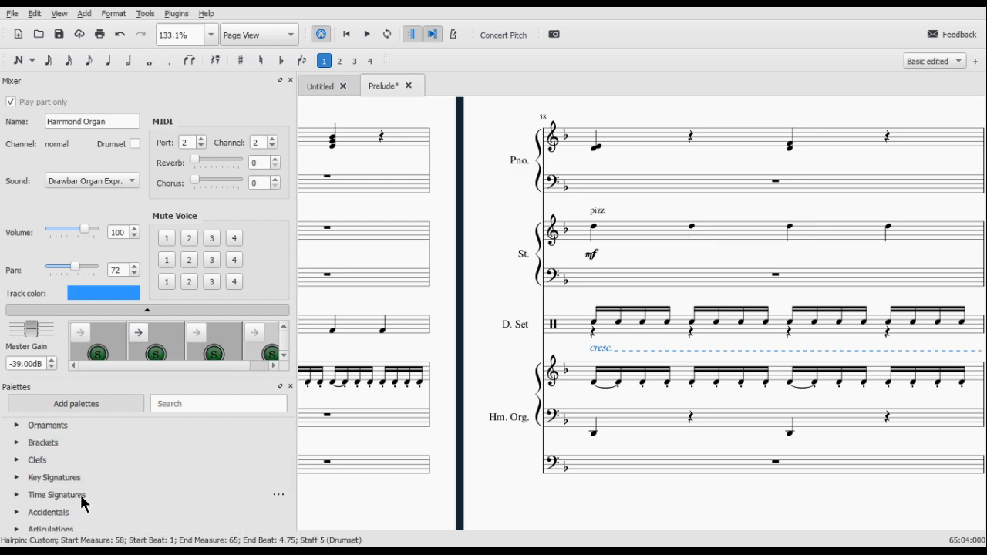
{"action": "scroll", "coordinate": [81, 494], "scroll_direction": "down", "scroll_amount": 1}
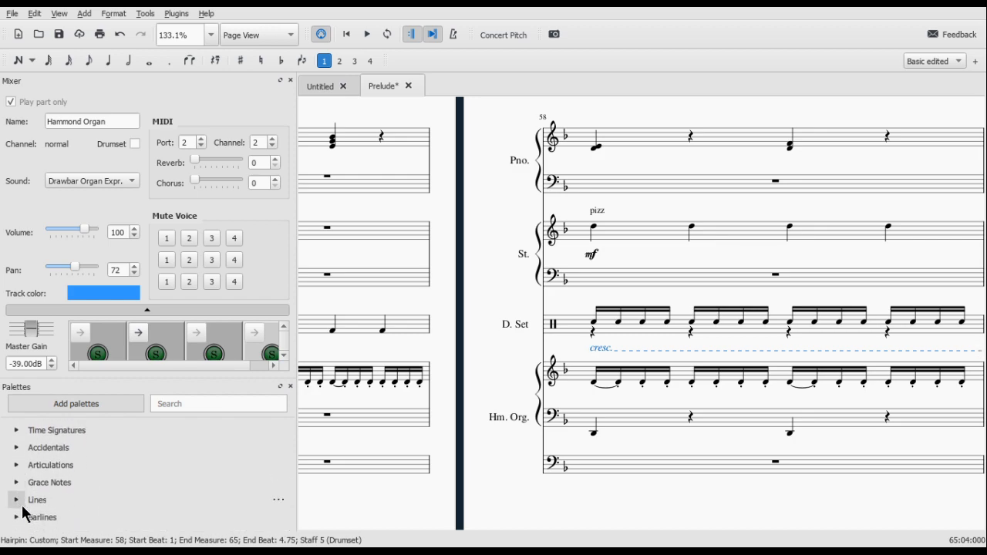
{"action": "scroll", "coordinate": [26, 514], "scroll_direction": "down", "scroll_amount": 1}
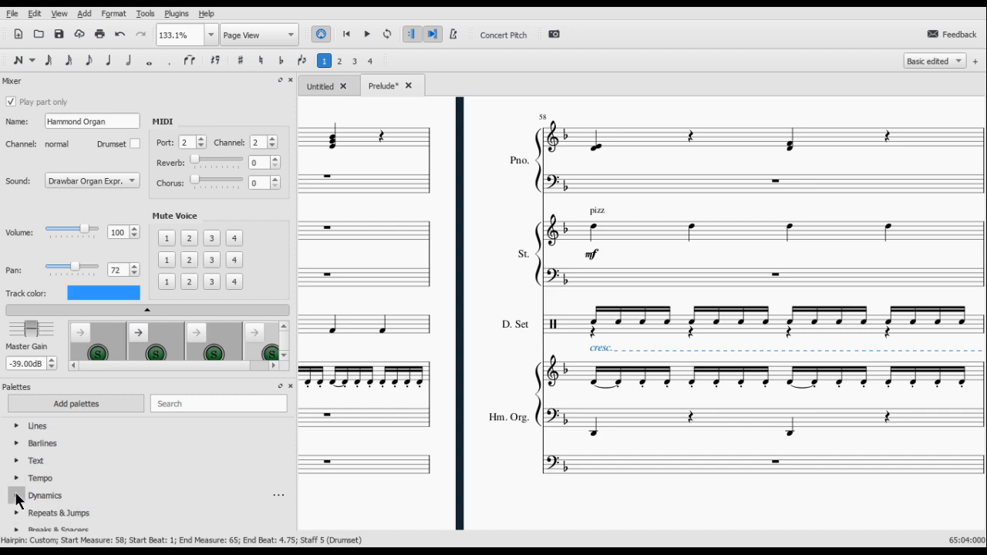
{"action": "left_click", "coordinate": [16, 496]}
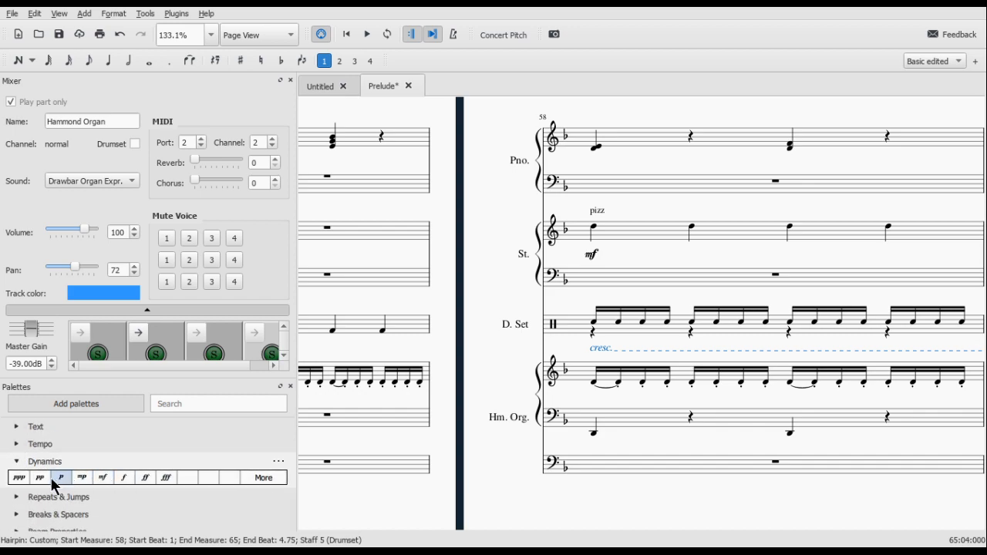
{"action": "left_click", "coordinate": [594, 322]}
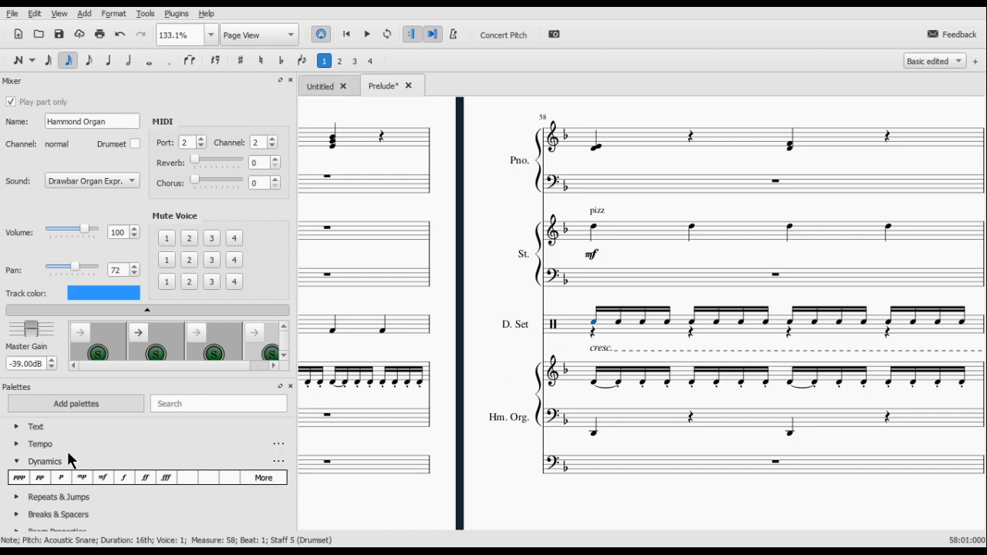
{"action": "left_click", "coordinate": [47, 478]}
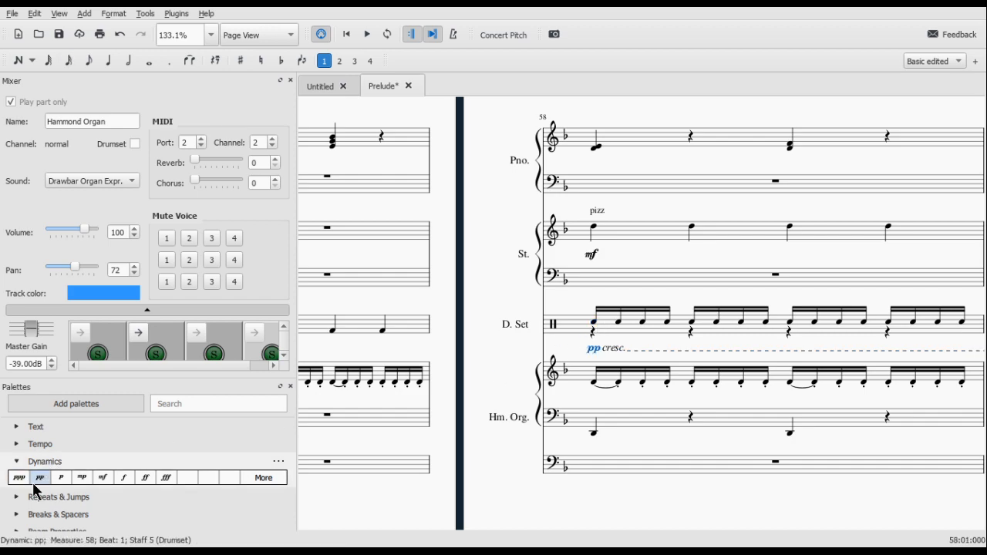
{"action": "key", "text": "space"}
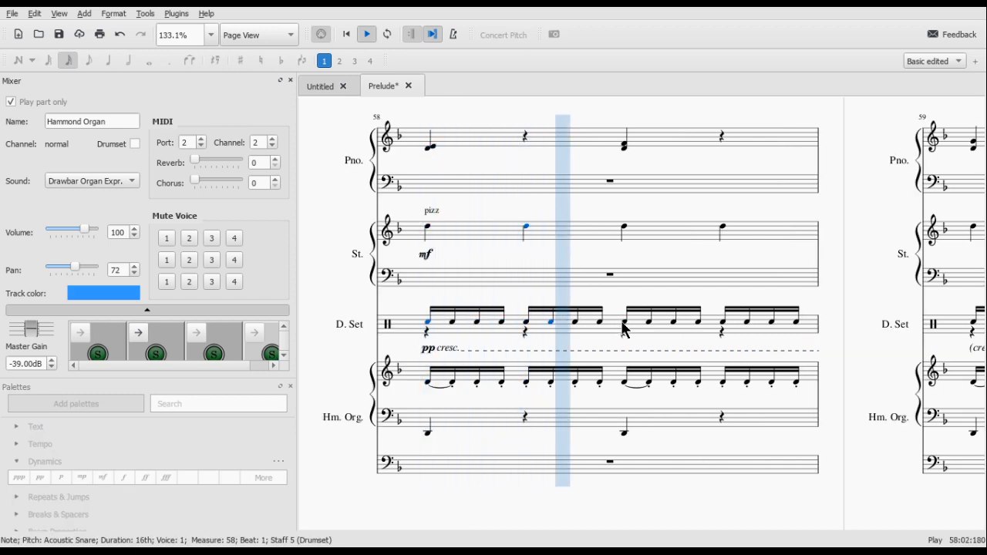
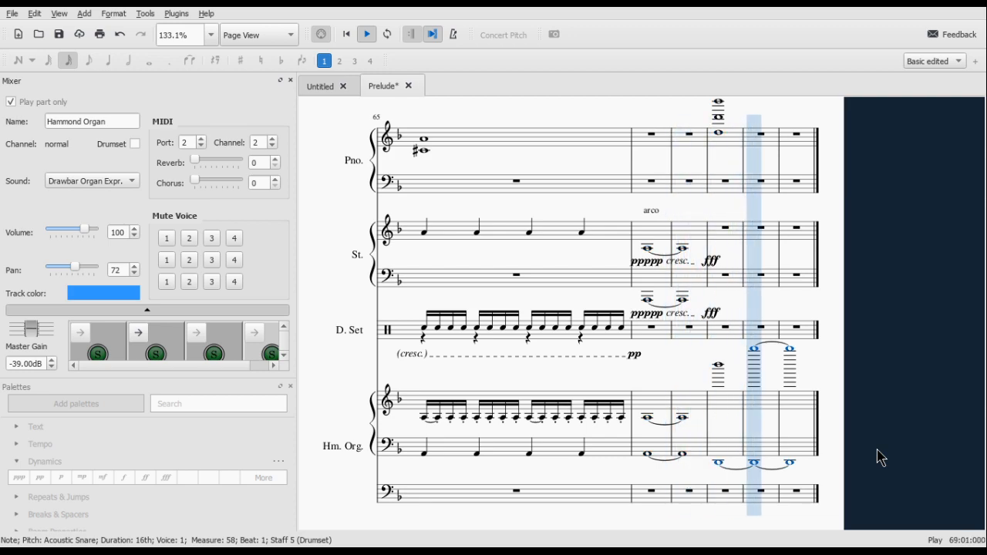
{"action": "key", "text": "space"}
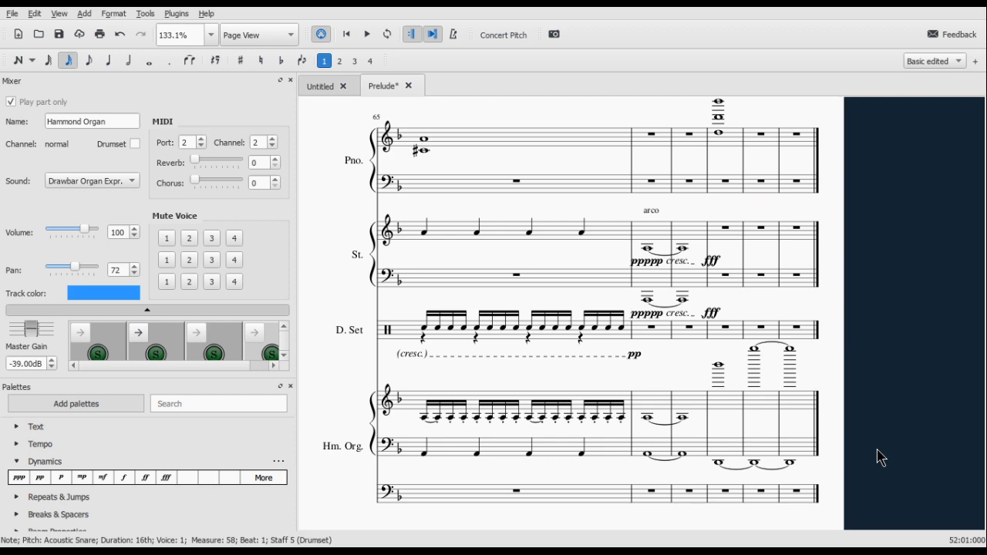
Step: Raise the Hammond Organ's treble whole note in measure 68 an octave, tie it to the following note, and audition the ending
{"action": "left_click", "coordinate": [719, 365]}
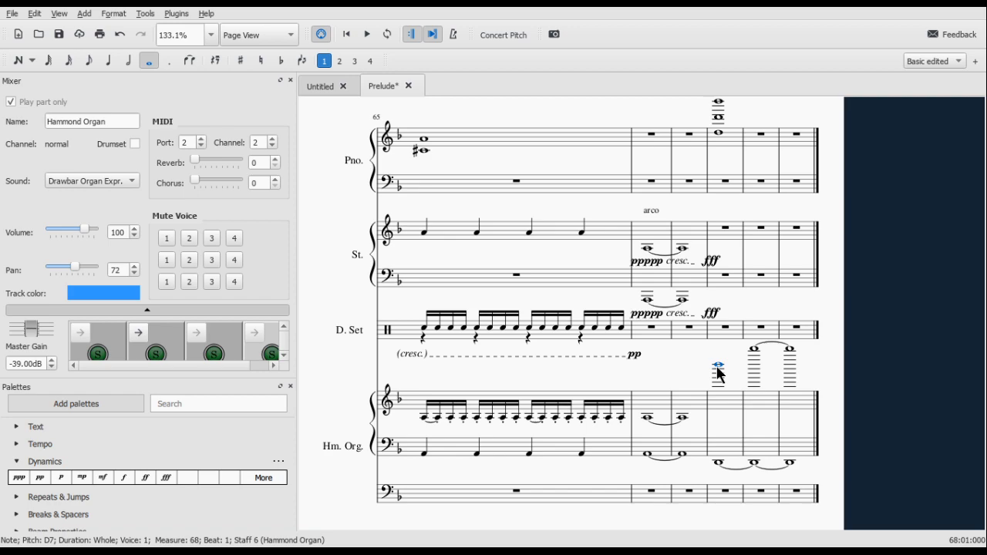
{"action": "key", "text": "ctrl+Up"}
{"action": "key", "text": "plus"}
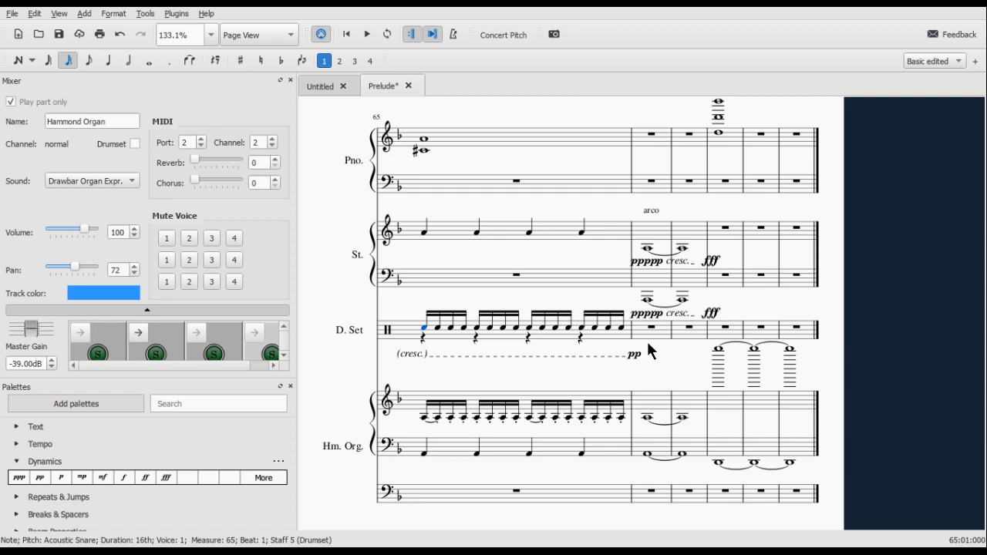
{"action": "key", "text": "space"}
Step: Flip the drum set's pp and cresc. markings at measure 58 to above the staff
{"action": "scroll", "coordinate": [721, 376], "scroll_direction": "left", "scroll_amount": 10}
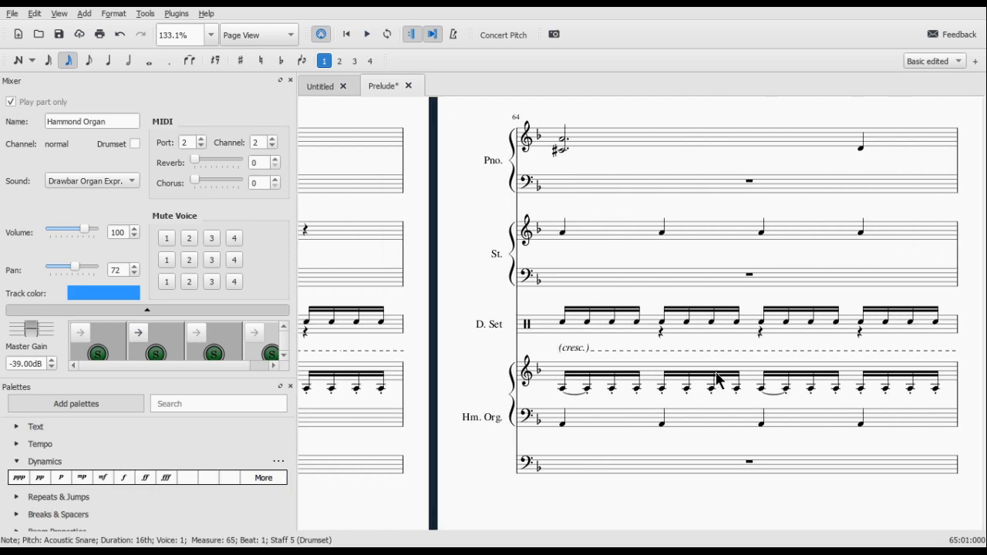
{"action": "scroll", "coordinate": [609, 416], "scroll_direction": "left", "scroll_amount": 3}
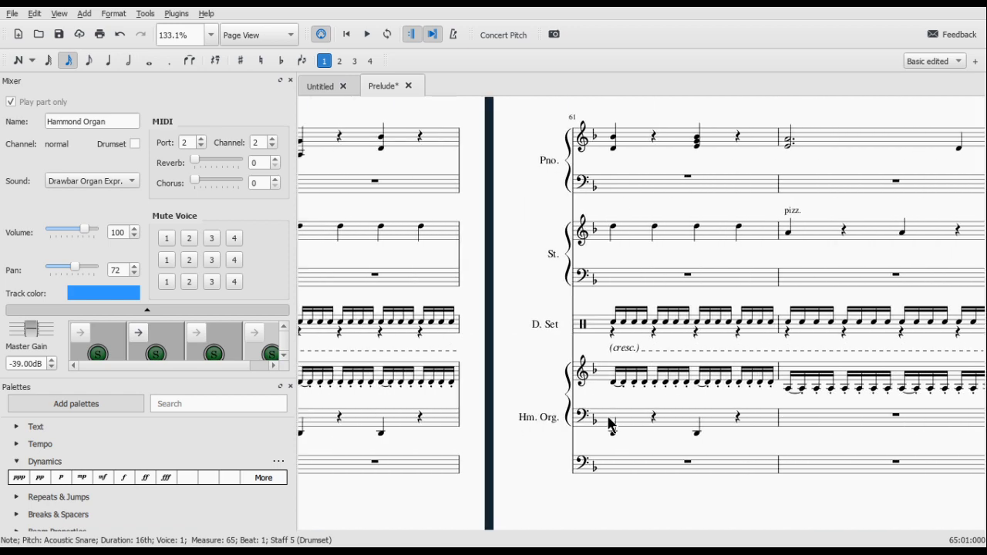
{"action": "scroll", "coordinate": [609, 423], "scroll_direction": "left", "scroll_amount": 2}
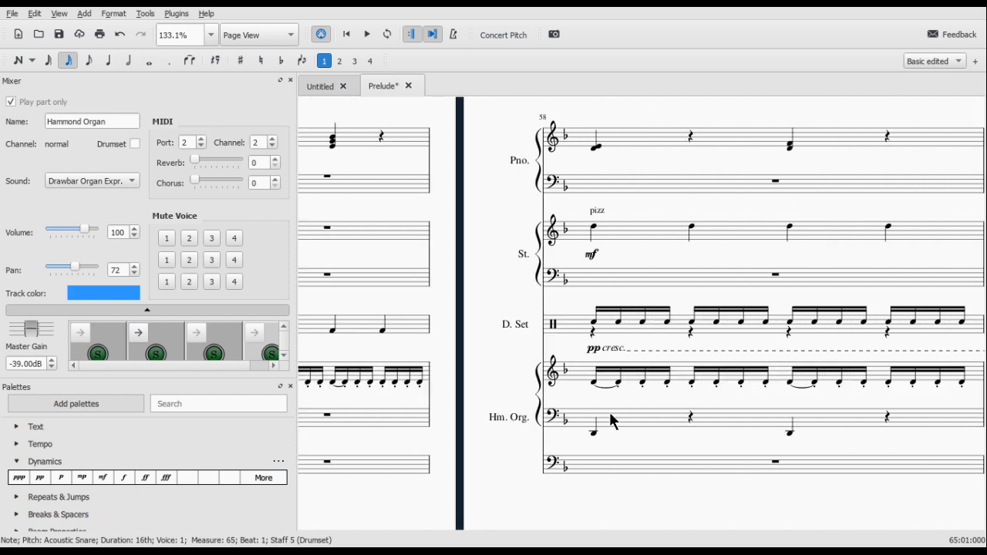
{"action": "left_click", "coordinate": [612, 349]}
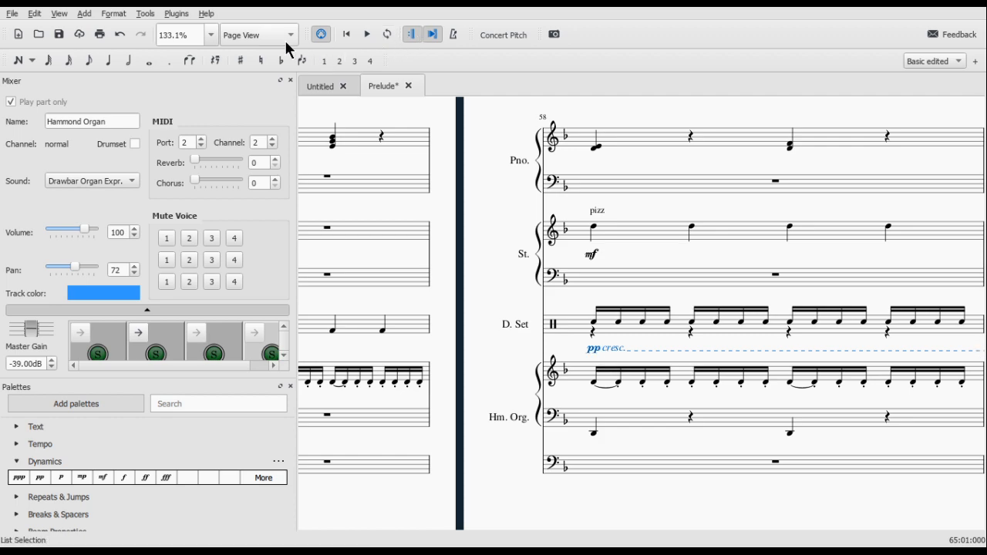
{"action": "left_click", "coordinate": [302, 59]}
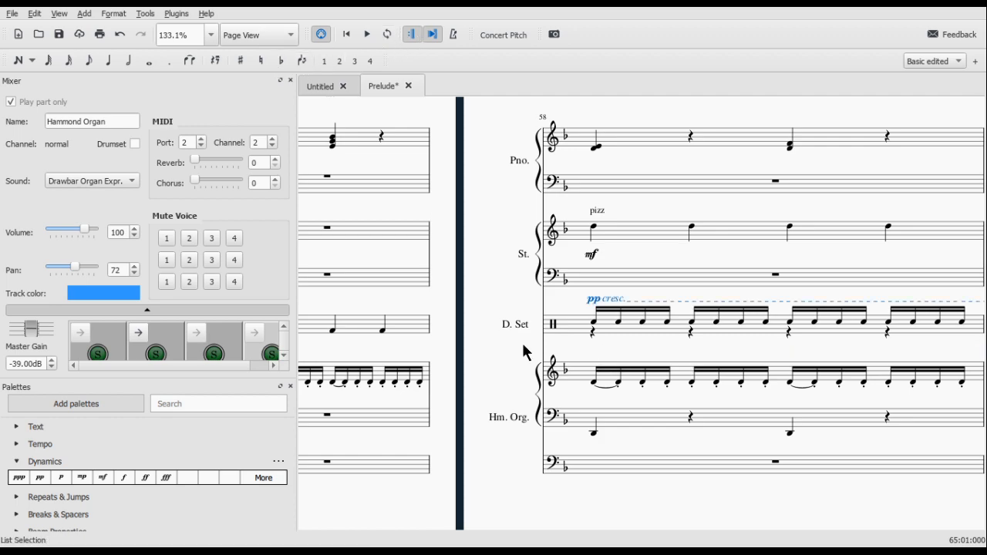
Step: Enter Acoustic Bass Drum quarter notes on every beat of the drum set in voice 2, from measure 58 through measure 65
{"action": "left_click", "coordinate": [593, 332]}
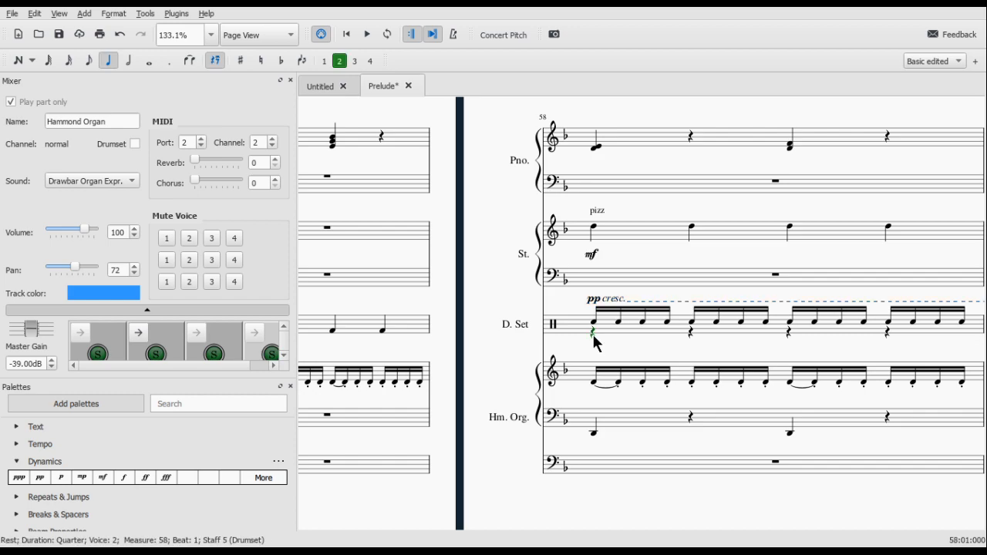
{"action": "key", "text": "n"}
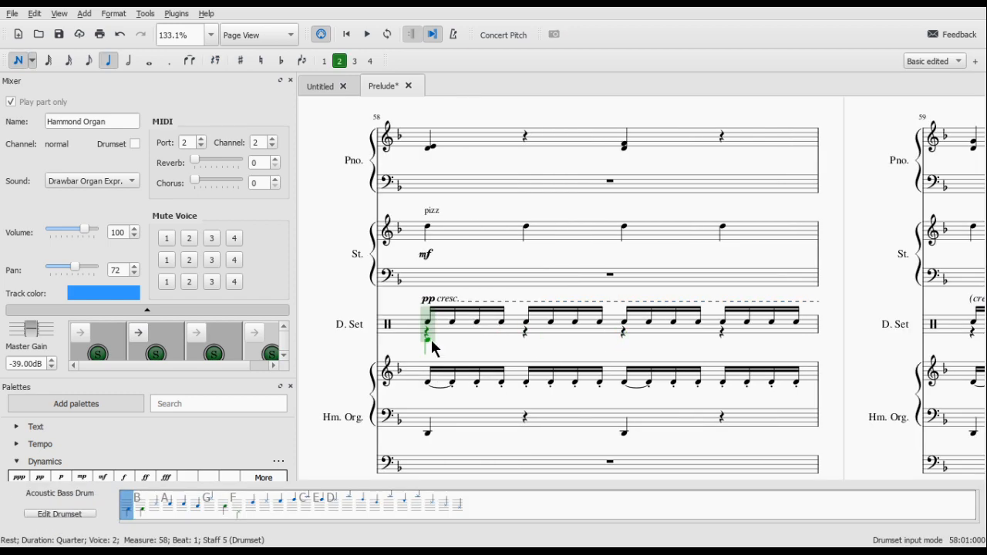
{"action": "left_click", "coordinate": [430, 340]}
{"action": "left_click", "coordinate": [476, 332]}
{"action": "key", "text": "b"}
{"action": "key", "text": "b"}
{"action": "key", "text": "b"}
{"action": "key", "text": "b"}
{"action": "key", "text": "b"}
{"action": "key", "text": "b"}
{"action": "key", "text": "b"}
{"action": "key", "text": "b"}
{"action": "key", "text": "b"}
{"action": "key", "text": "b"}
{"action": "key", "text": "b"}
{"action": "key", "text": "b"}
{"action": "key", "text": "b"}
{"action": "key", "text": "b"}
{"action": "key", "text": "b"}
{"action": "key", "text": "b"}
{"action": "key", "text": "b"}
{"action": "key", "text": "b"}
{"action": "key", "text": "b"}
{"action": "key", "text": "b"}
{"action": "key", "text": "b"}
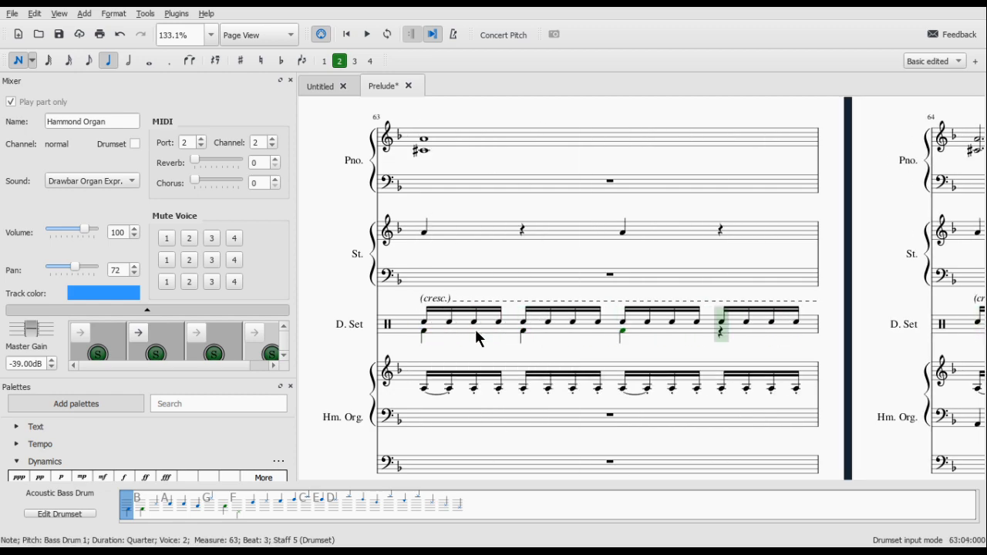
{"action": "key", "text": "b"}
{"action": "key", "text": "b"}
{"action": "key", "text": "b"}
{"action": "key", "text": "b"}
{"action": "key", "text": "b"}
{"action": "key", "text": "b"}
{"action": "key", "text": "b"}
{"action": "key", "text": "b"}
{"action": "key", "text": "b"}
{"action": "key", "text": "Escape"}
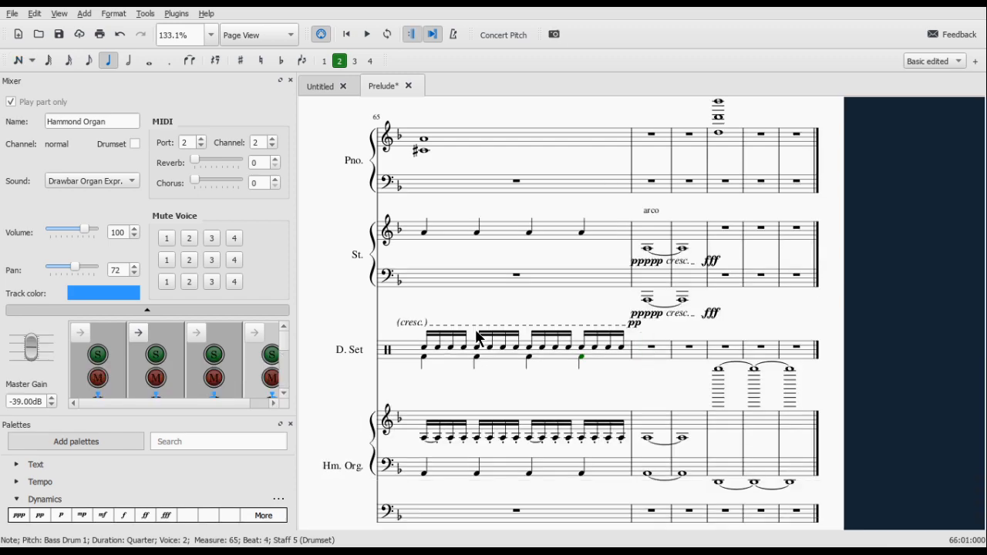
Step: Play the score from the first bass drum note of measure 56 to audition the added bass drum part
{"action": "scroll", "coordinate": [378, 371], "scroll_direction": "left", "scroll_amount": 1}
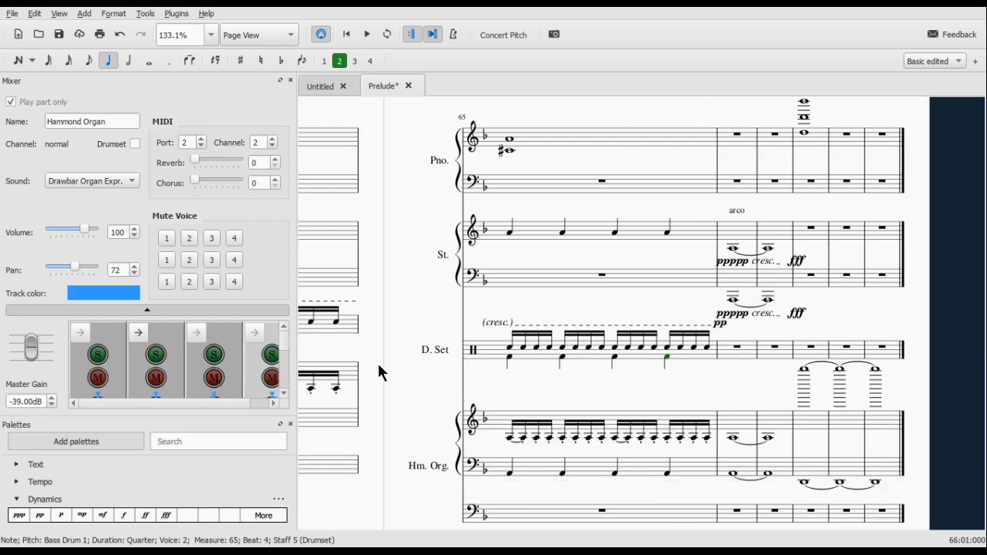
{"action": "left_click_drag", "start_coordinate": [378, 365], "coordinate": [611, 294]}
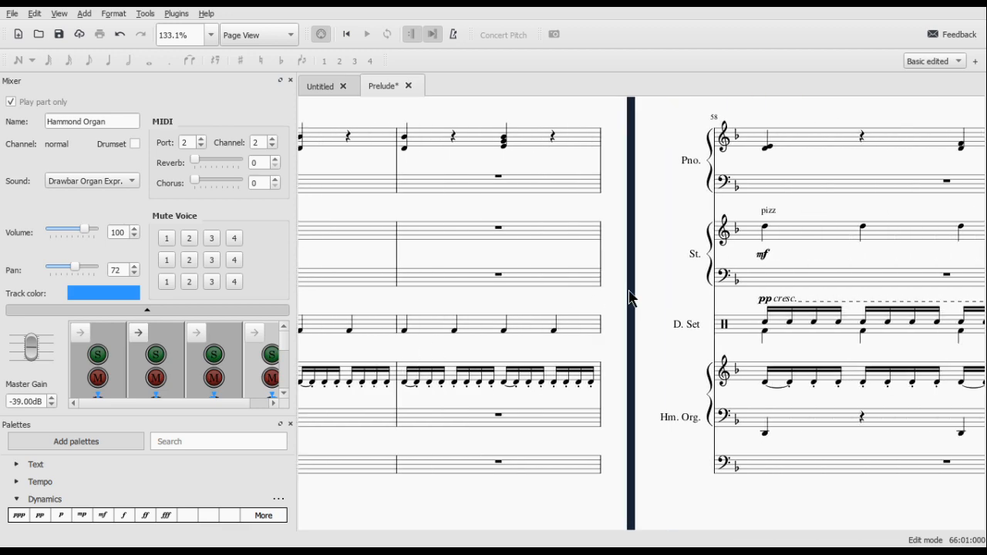
{"action": "scroll", "coordinate": [378, 324], "scroll_direction": "left", "scroll_amount": 2}
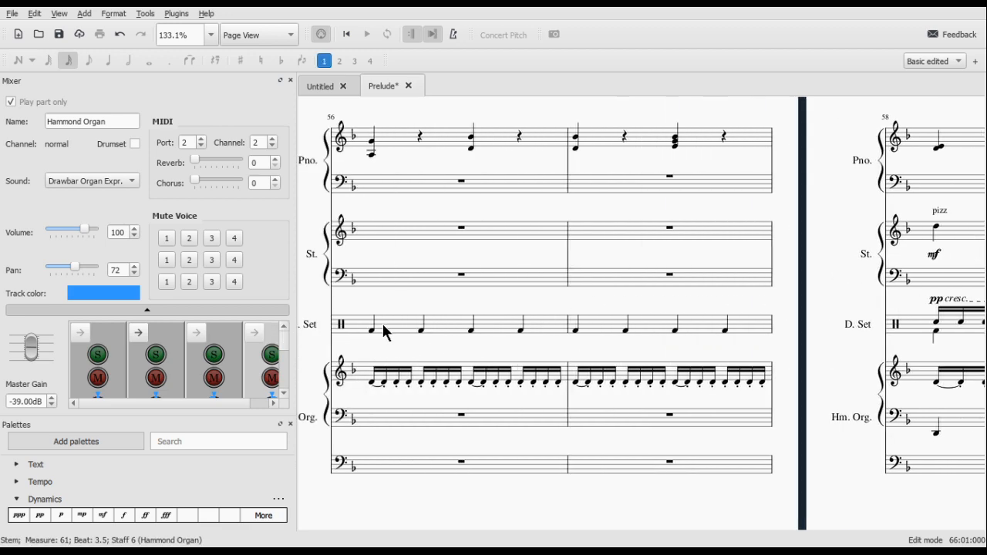
{"action": "left_click", "coordinate": [375, 328]}
{"action": "key", "text": "space"}
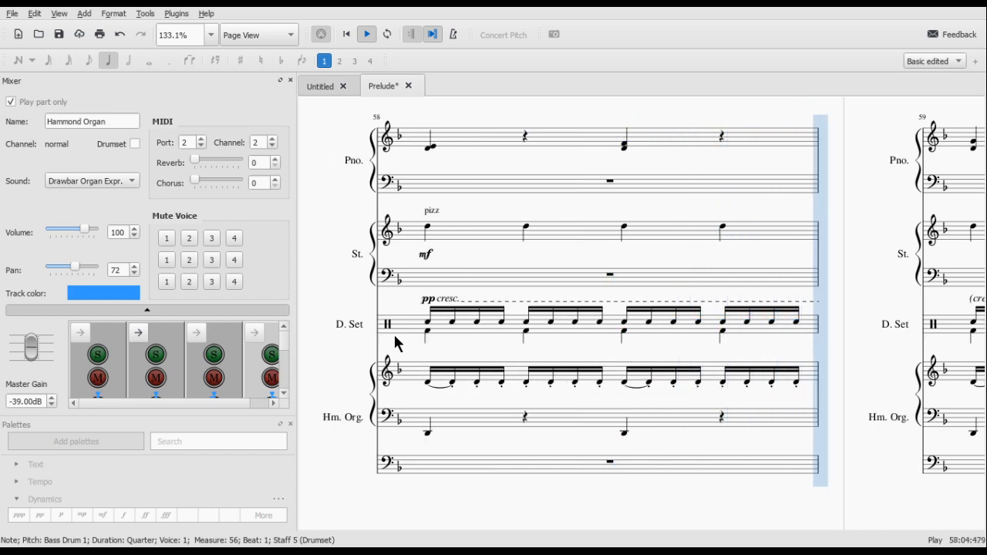
{"action": "key", "text": "space"}
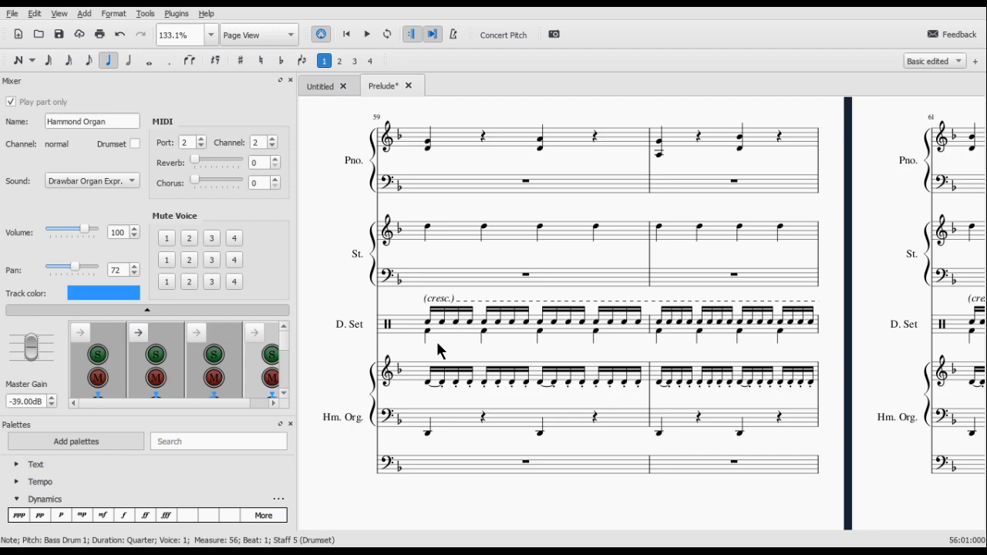
Step: Add an f dynamic to the first voice 2 bass drum note of measure 59 and audition the measure
{"action": "left_click", "coordinate": [428, 333], "text": "ctrl"}
{"action": "left_click", "coordinate": [485, 333], "text": "ctrl"}
{"action": "left_click", "coordinate": [540, 333], "text": "ctrl"}
{"action": "left_click", "coordinate": [597, 333], "text": "ctrl"}
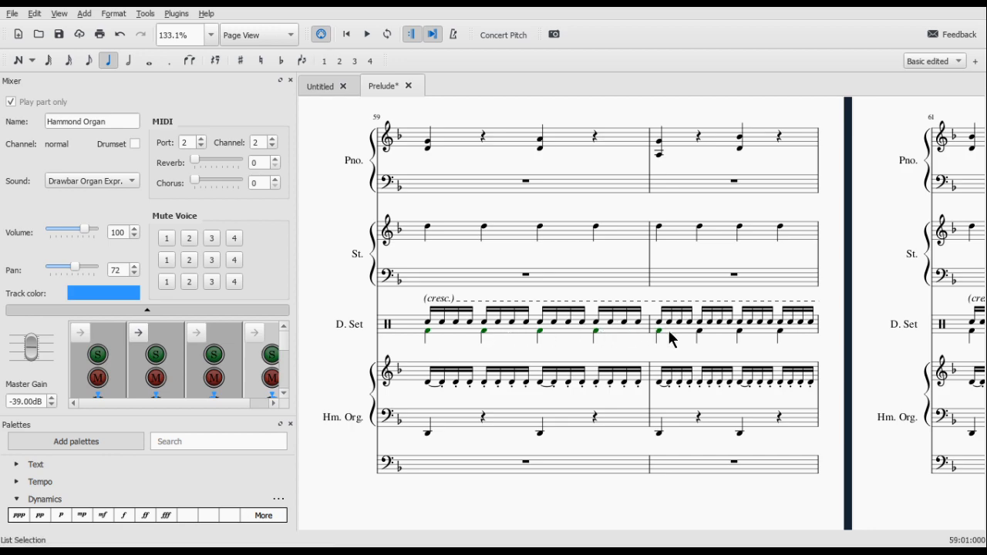
{"action": "left_click", "coordinate": [700, 332], "text": "ctrl"}
{"action": "left_click", "coordinate": [739, 332], "text": "ctrl"}
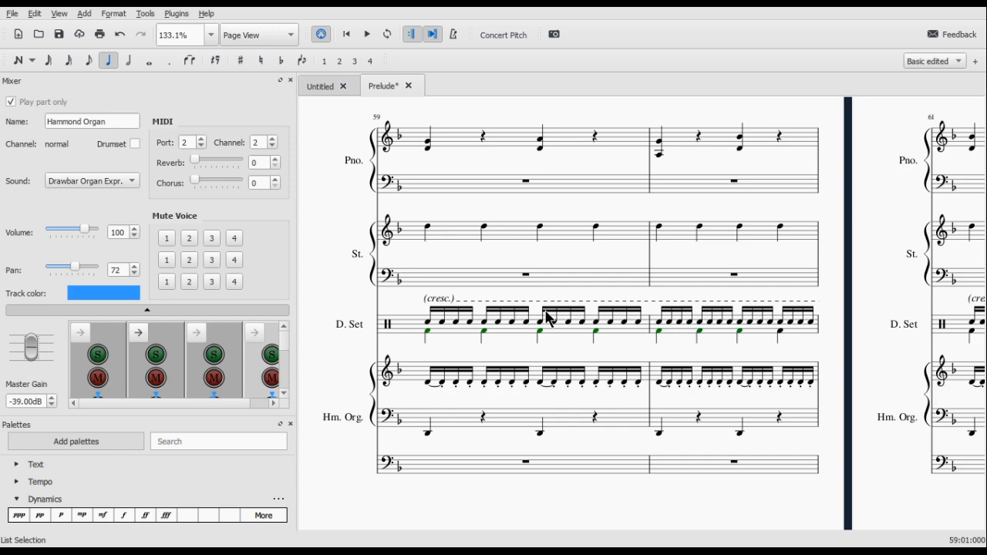
{"action": "left_click", "coordinate": [428, 333]}
{"action": "scroll", "coordinate": [108, 493], "scroll_direction": "down", "scroll_amount": 1}
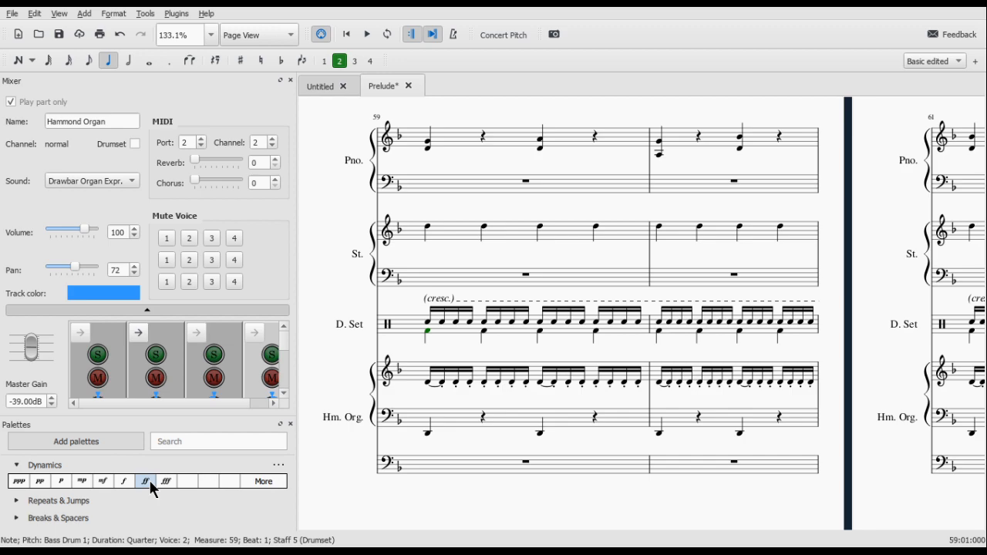
{"action": "left_click", "coordinate": [121, 480]}
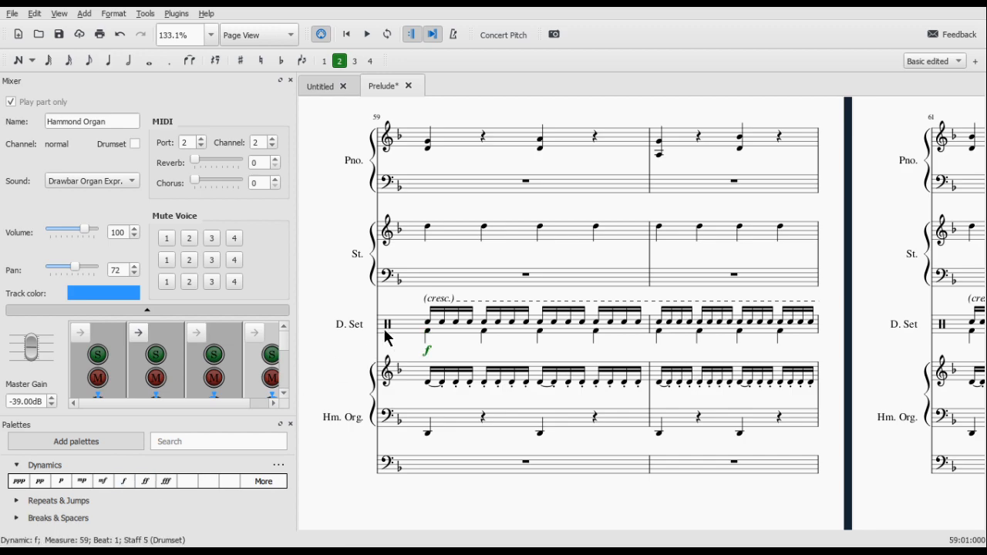
{"action": "left_click", "coordinate": [429, 319]}
{"action": "key", "text": "space"}
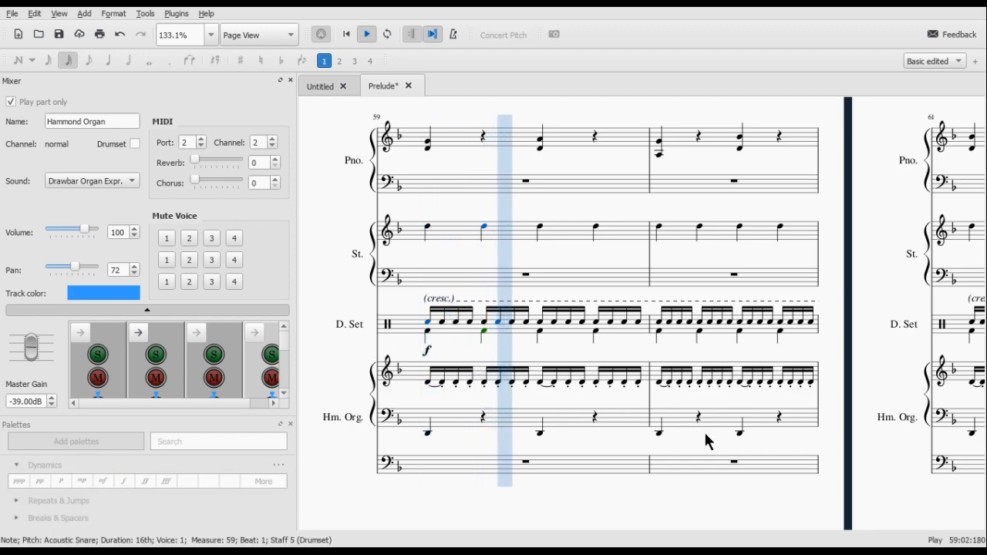
{"action": "key", "text": "space"}
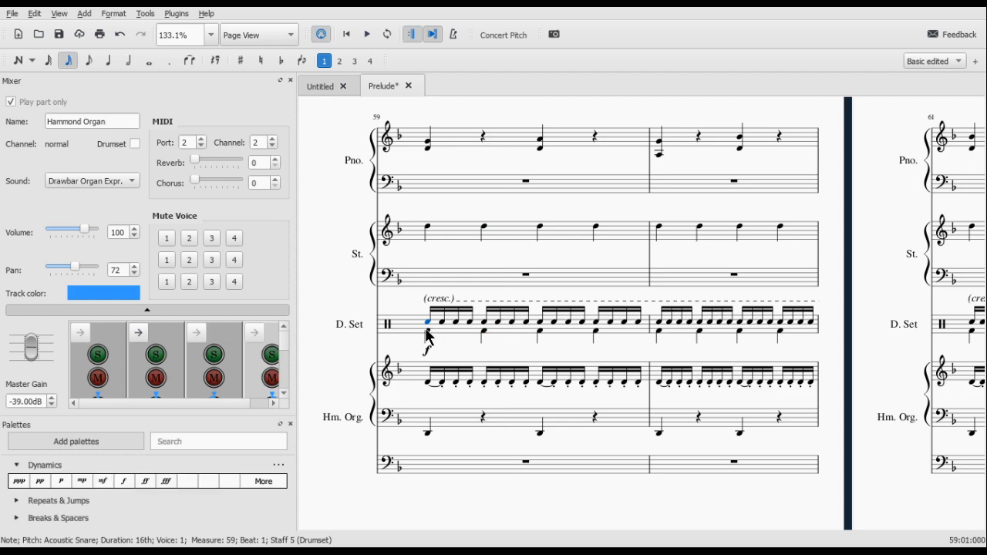
Step: Add a pp dynamic above the staff at the first snare sixteenth of measure 59 and play the measure again
{"action": "left_click", "coordinate": [428, 333]}
{"action": "left_click", "coordinate": [428, 320]}
{"action": "left_click", "coordinate": [41, 481]}
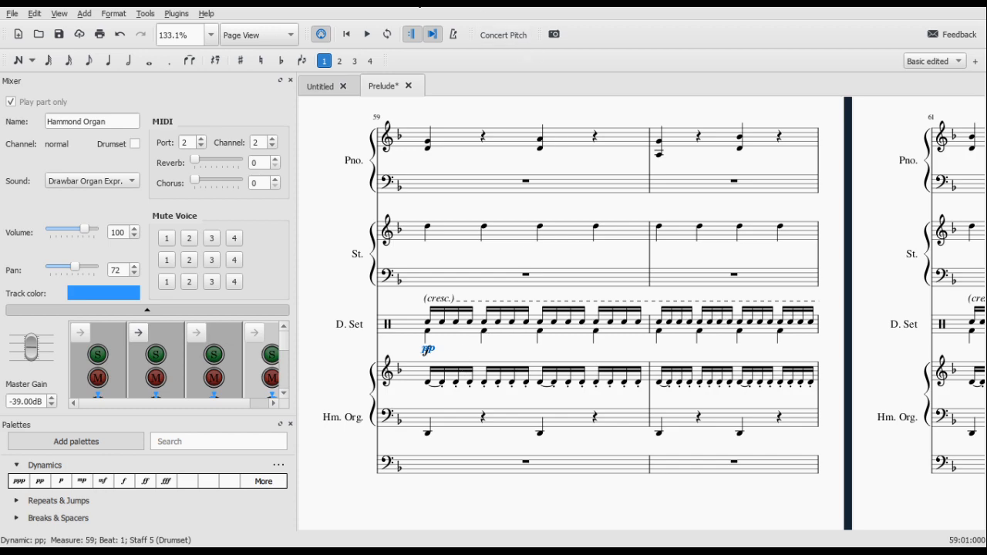
{"action": "left_click", "coordinate": [429, 334]}
{"action": "key", "text": "space"}
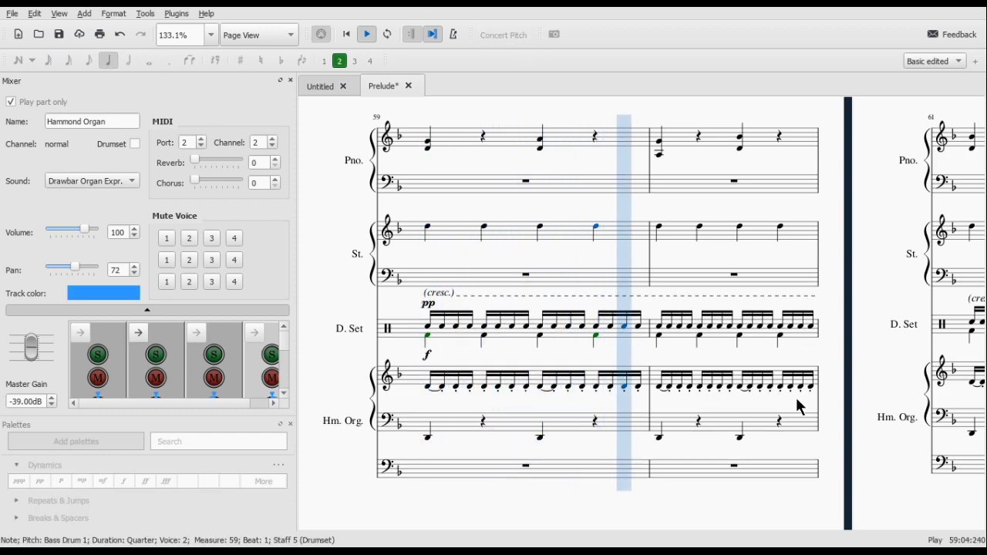
{"action": "key", "text": "space"}
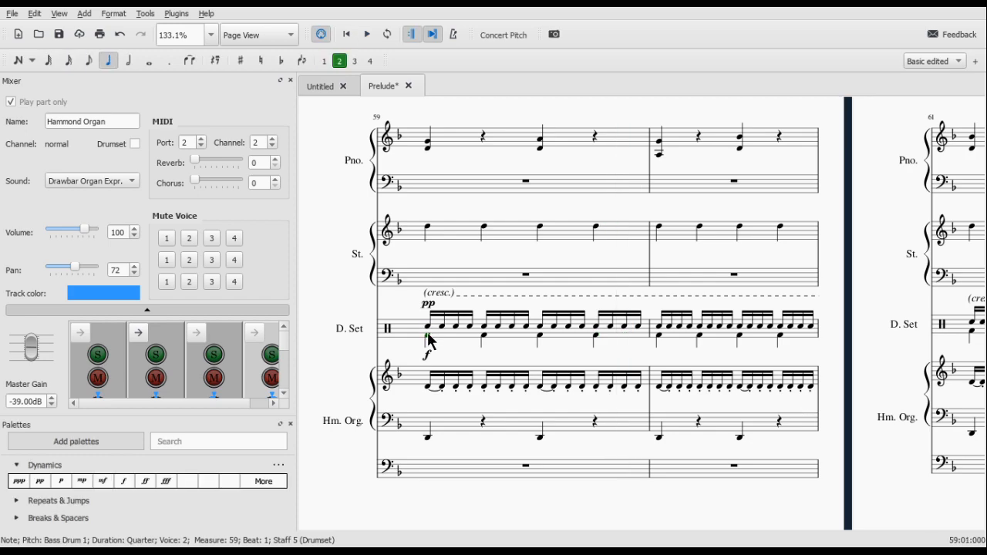
Step: Delete the f dynamic below the drum set staff at measure 59
{"action": "left_click", "coordinate": [424, 357]}
{"action": "key", "text": "Delete"}
{"action": "left_click", "coordinate": [484, 335]}
{"action": "key", "text": "Left"}
{"action": "scroll", "coordinate": [465, 327], "scroll_direction": "left", "scroll_amount": 2}
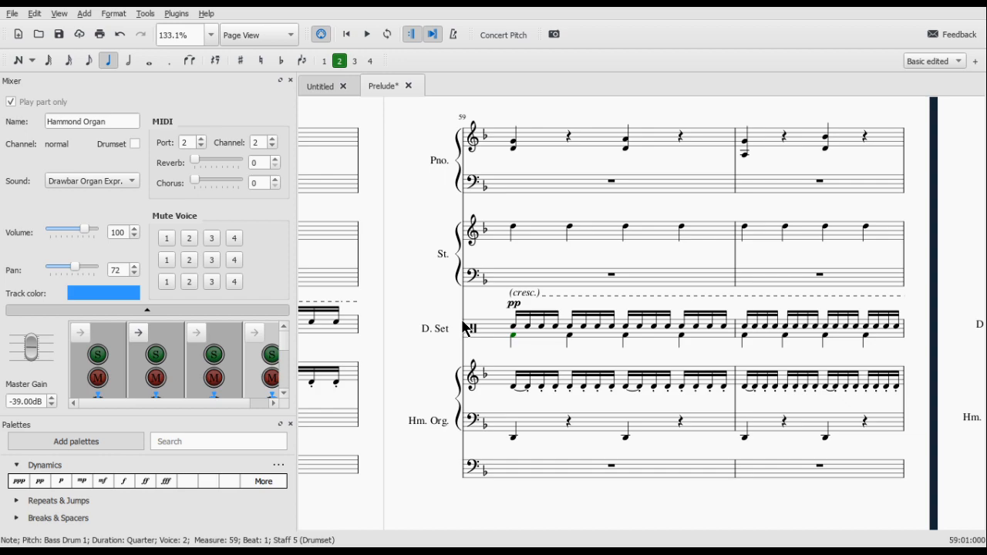
{"action": "scroll", "coordinate": [545, 328], "scroll_direction": "up", "scroll_amount": 12}
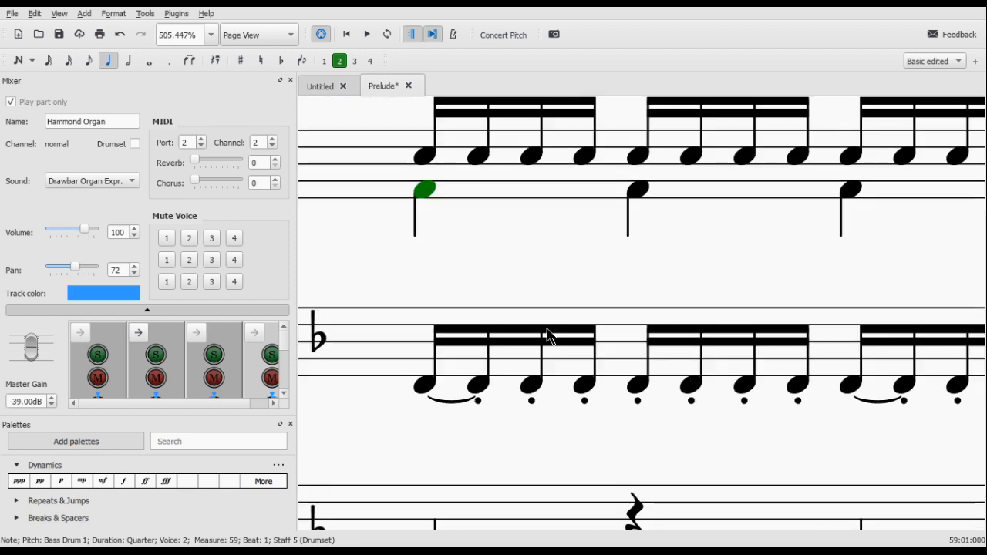
{"action": "scroll", "coordinate": [550, 337], "scroll_direction": "down", "scroll_amount": 5}
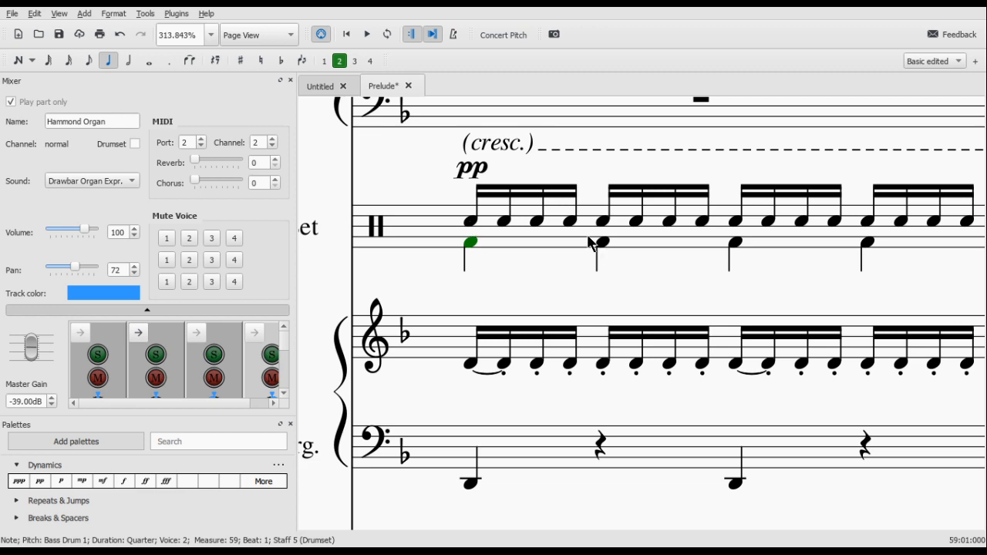
Step: Try moving measure 59's first bass drum note to voice 3, return it to voice 2, and delete the leftover voice 3 rests
{"action": "left_click", "coordinate": [354, 63]}
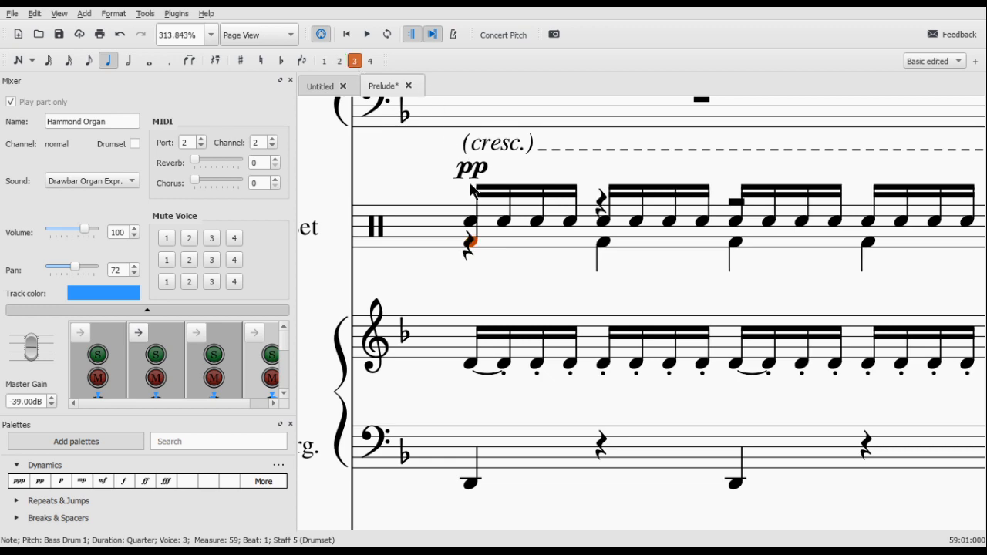
{"action": "left_click", "coordinate": [340, 60]}
{"action": "left_click", "coordinate": [469, 202]}
{"action": "key", "text": "Delete"}
{"action": "left_click", "coordinate": [600, 206]}
{"action": "key", "text": "Delete"}
{"action": "left_click", "coordinate": [735, 203]}
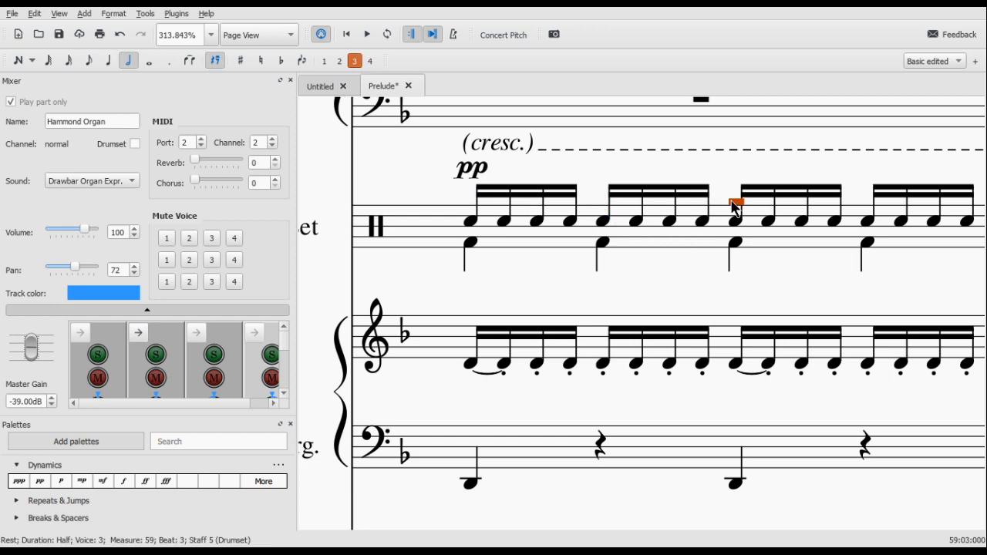
{"action": "key", "text": "Delete"}
Step: Add an ff dynamic to the first bass drum note of measure 59 and delete the pp above the drum set staff
{"action": "left_click", "coordinate": [471, 242]}
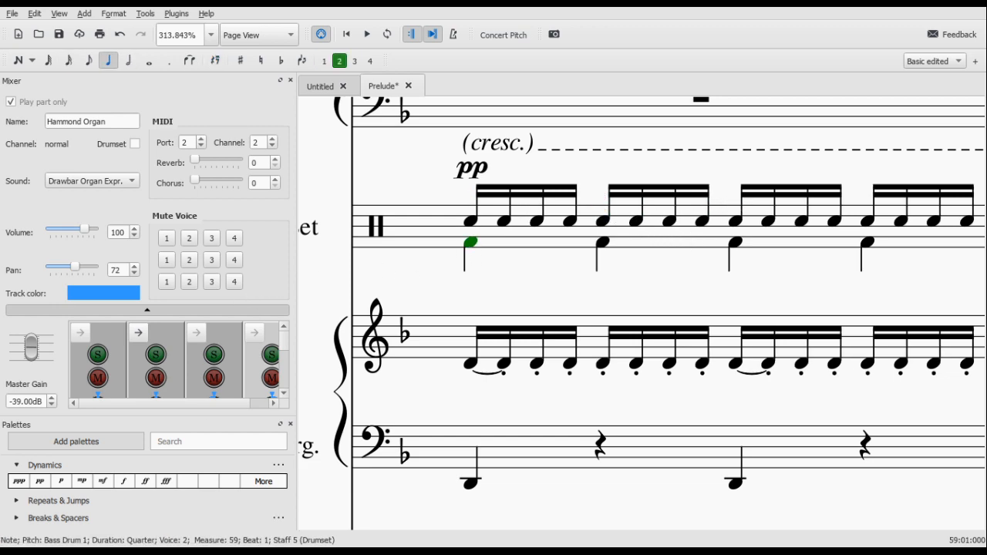
{"action": "left_click", "coordinate": [143, 480]}
{"action": "left_click", "coordinate": [474, 180]}
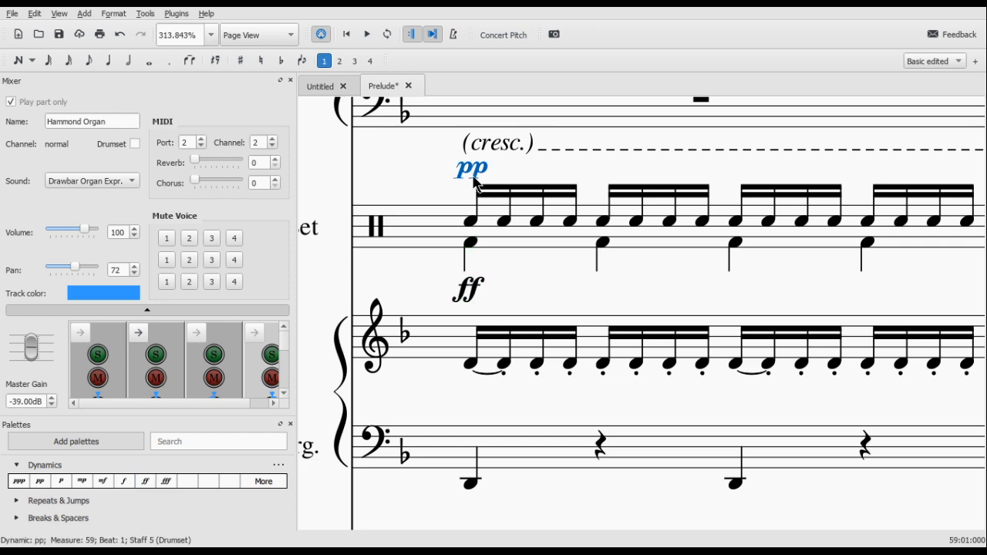
{"action": "key", "text": "Delete"}
Step: Add a pp dynamic back to the first snare note of measure 59 and play the passage from there
{"action": "key", "text": "End"}
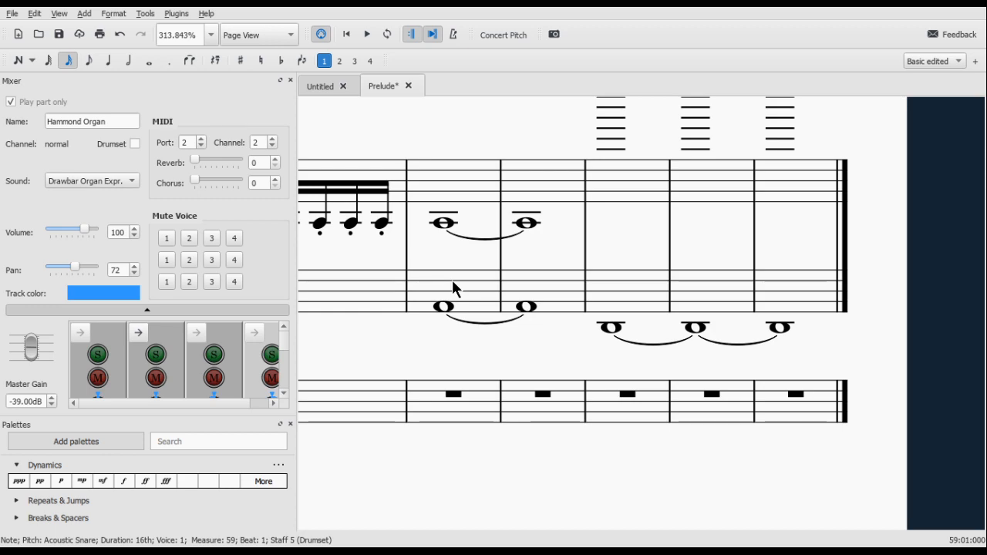
{"action": "scroll", "coordinate": [453, 282], "scroll_direction": "down", "scroll_amount": 13}
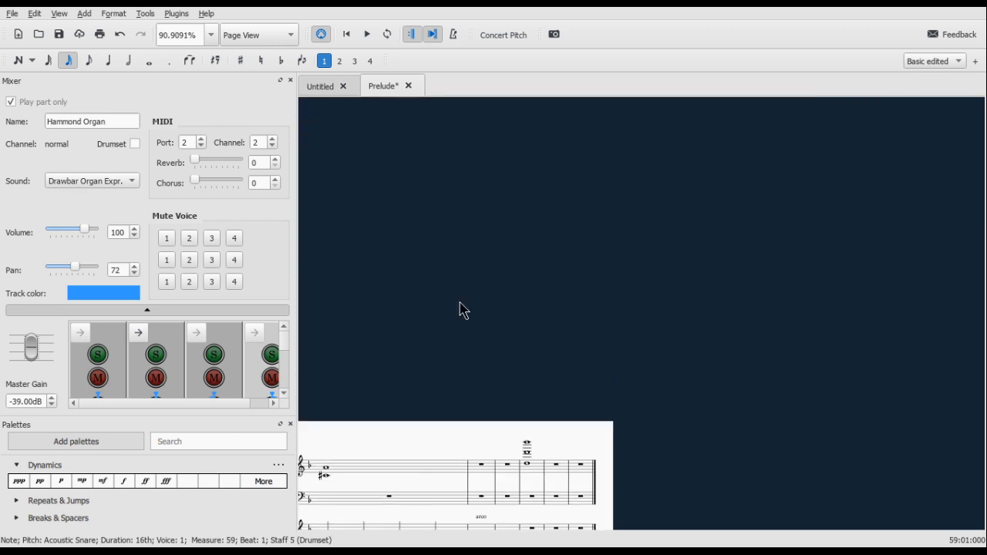
{"action": "scroll", "coordinate": [457, 316], "scroll_direction": "right", "scroll_amount": 3}
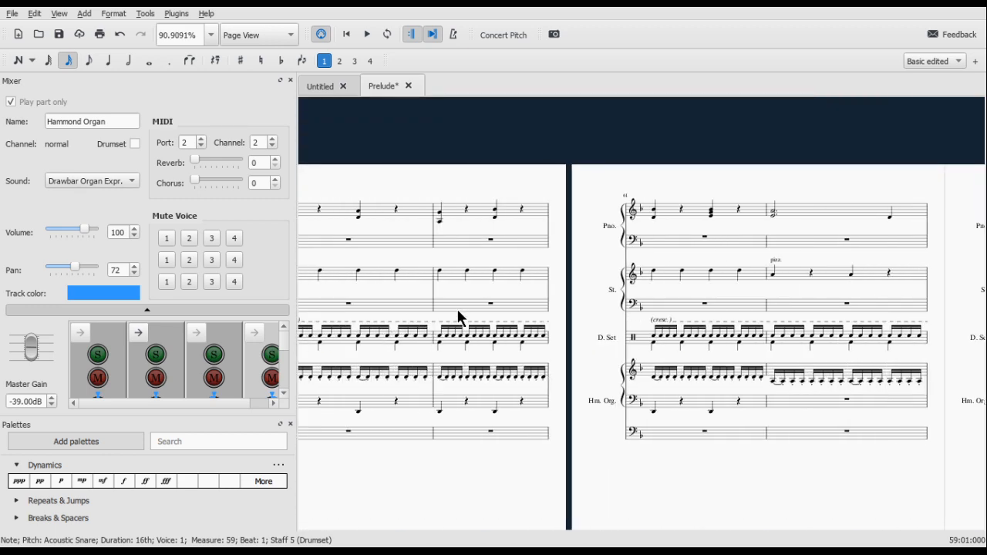
{"action": "scroll", "coordinate": [457, 316], "scroll_direction": "left", "scroll_amount": 1}
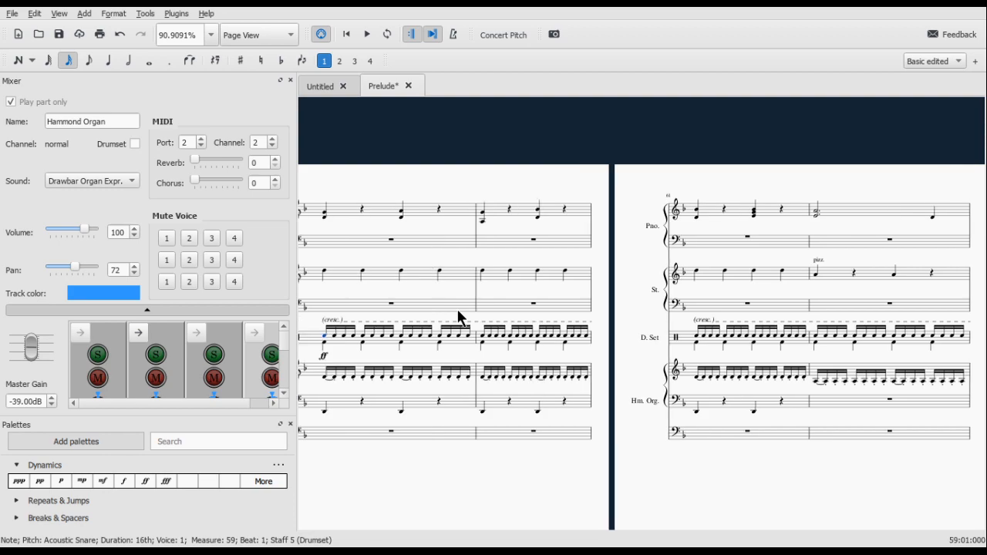
{"action": "scroll", "coordinate": [458, 316], "scroll_direction": "left", "scroll_amount": 3}
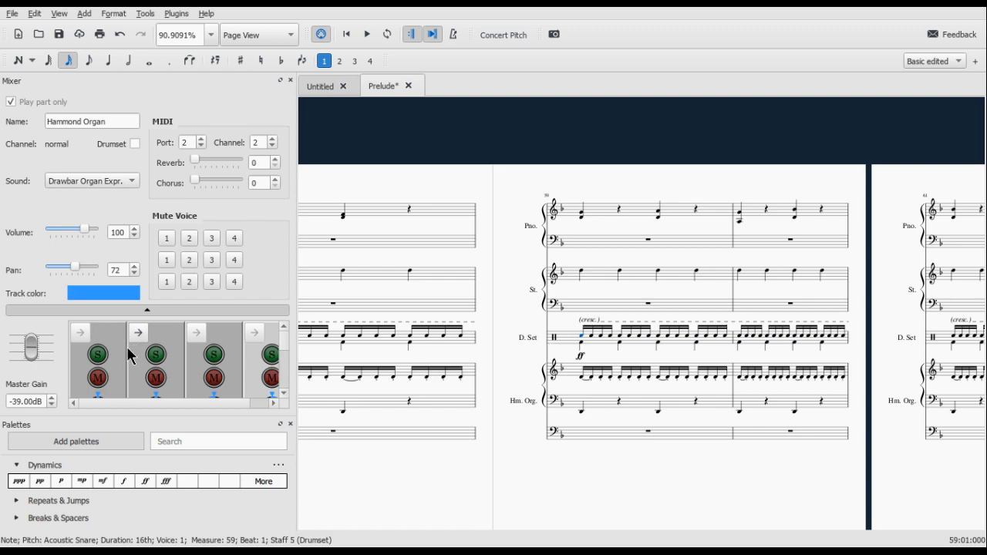
{"action": "left_click", "coordinate": [42, 482]}
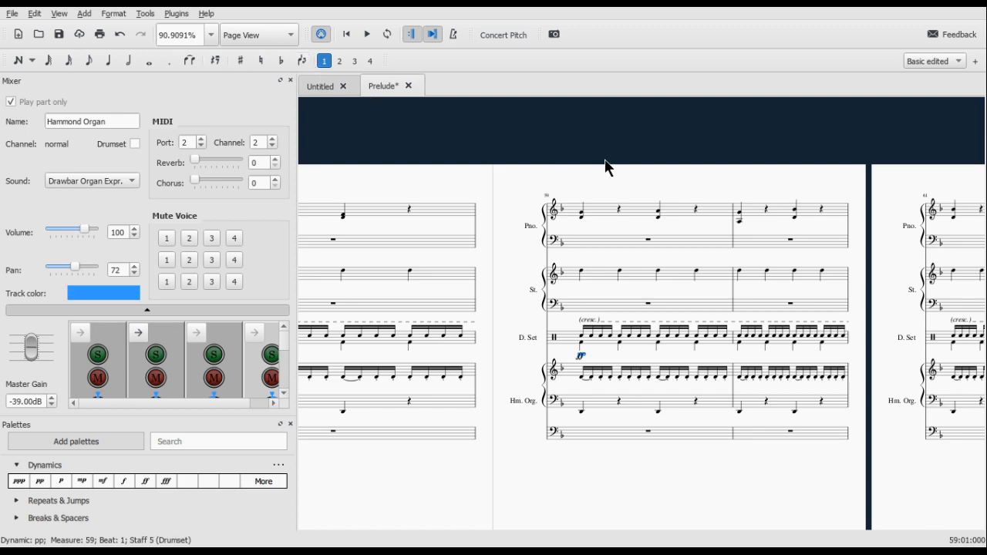
{"action": "key", "text": "space"}
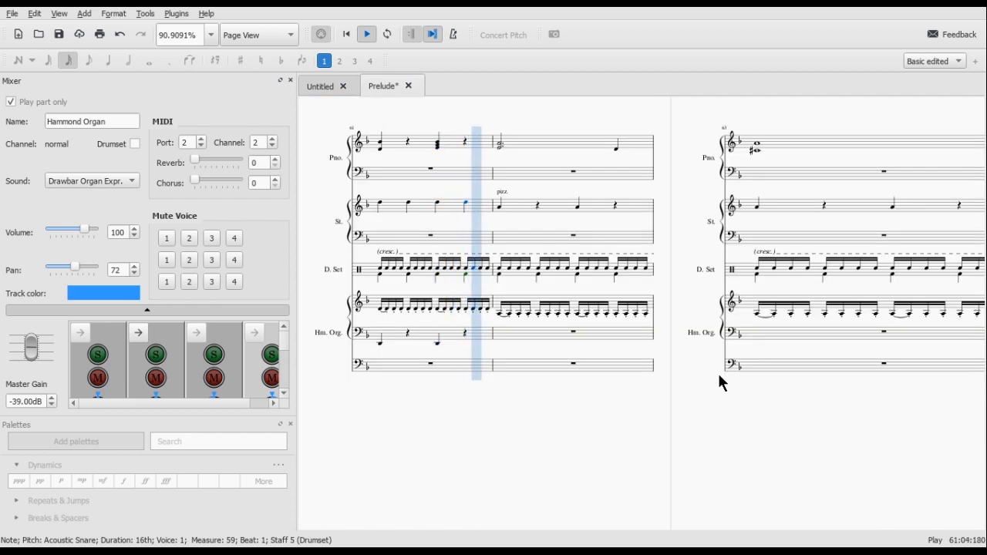
{"action": "key", "text": "space"}
Step: Add a second Drumset staff to the score between the existing Drumset and the Hammond Organ
{"action": "scroll", "coordinate": [708, 377], "scroll_direction": "left", "scroll_amount": 2}
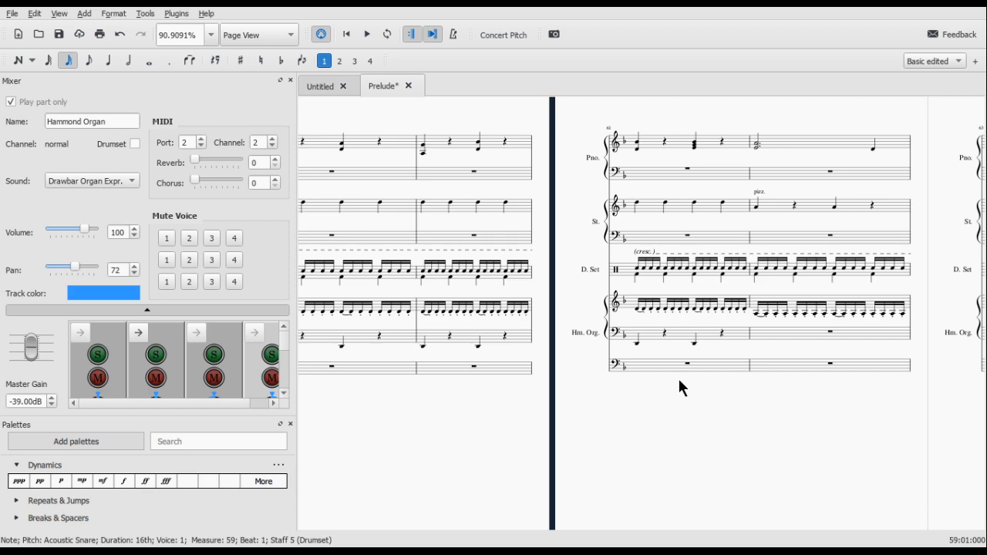
{"action": "left_click", "coordinate": [614, 411]}
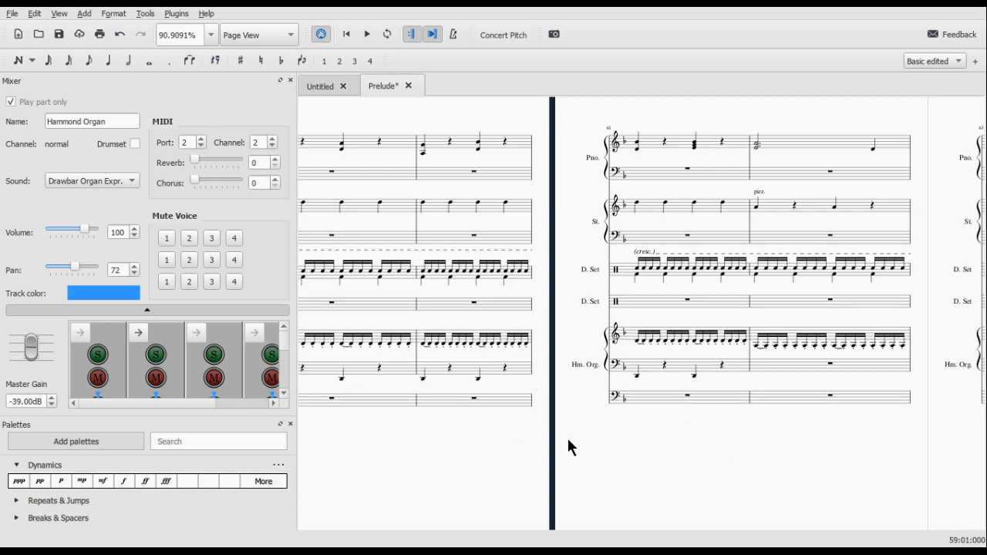
{"action": "scroll", "coordinate": [567, 439], "scroll_direction": "up", "scroll_amount": 1}
{"action": "scroll", "coordinate": [567, 440], "scroll_direction": "left", "scroll_amount": 20}
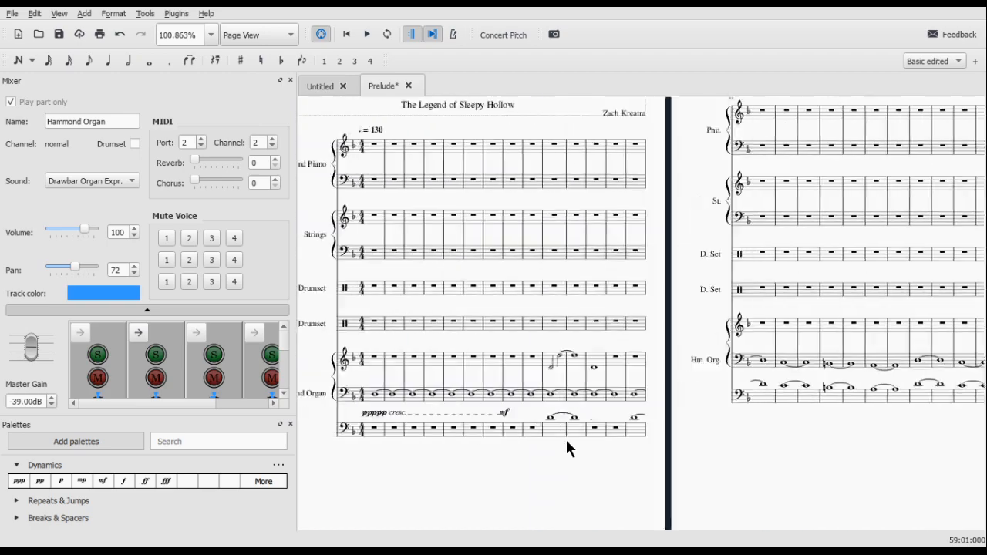
Step: Rename the lower Drumset staff to "Kick Drum" with the short name "K D"
{"action": "scroll", "coordinate": [566, 441], "scroll_direction": "right", "scroll_amount": 2}
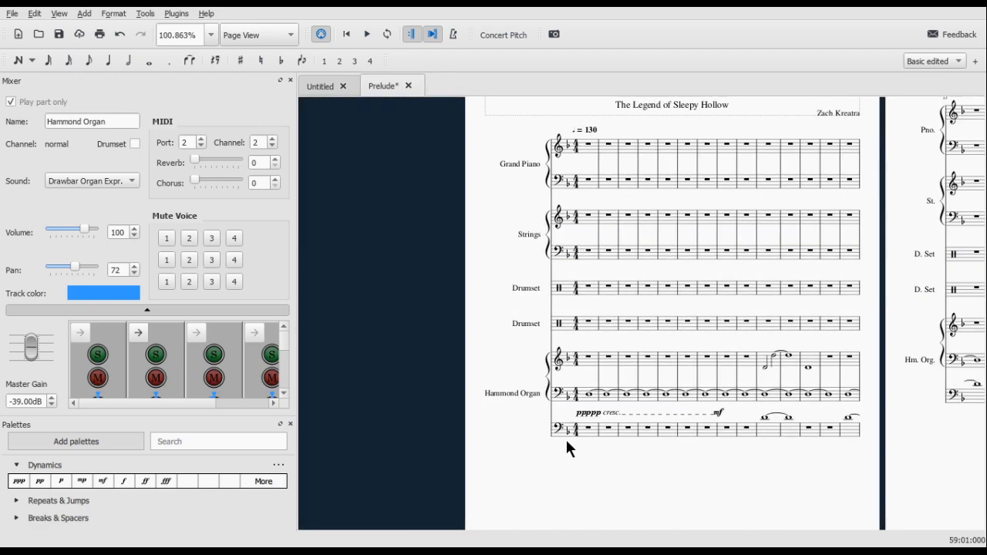
{"action": "left_click", "coordinate": [536, 328]}
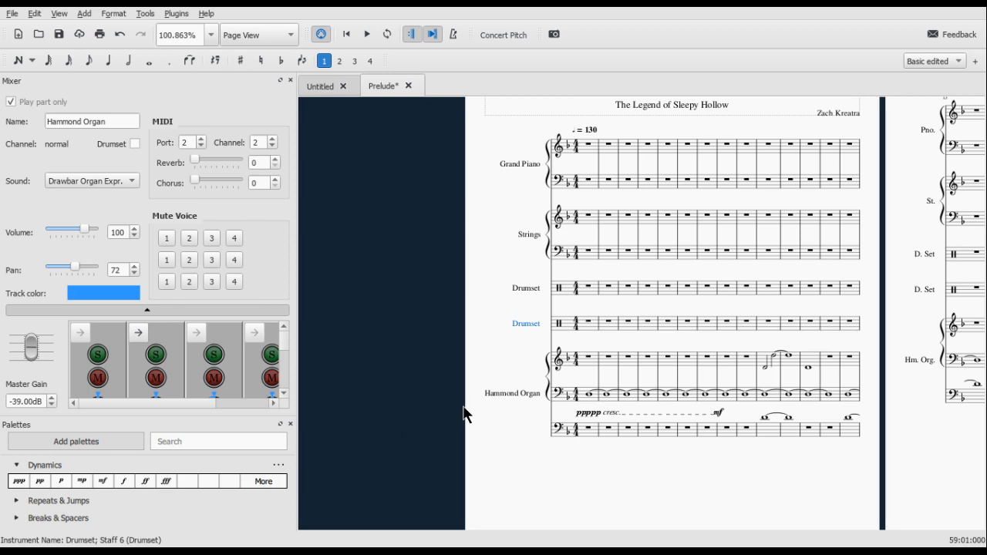
{"action": "left_click", "coordinate": [732, 473]}
{"action": "scroll", "coordinate": [691, 405], "scroll_direction": "right", "scroll_amount": 3}
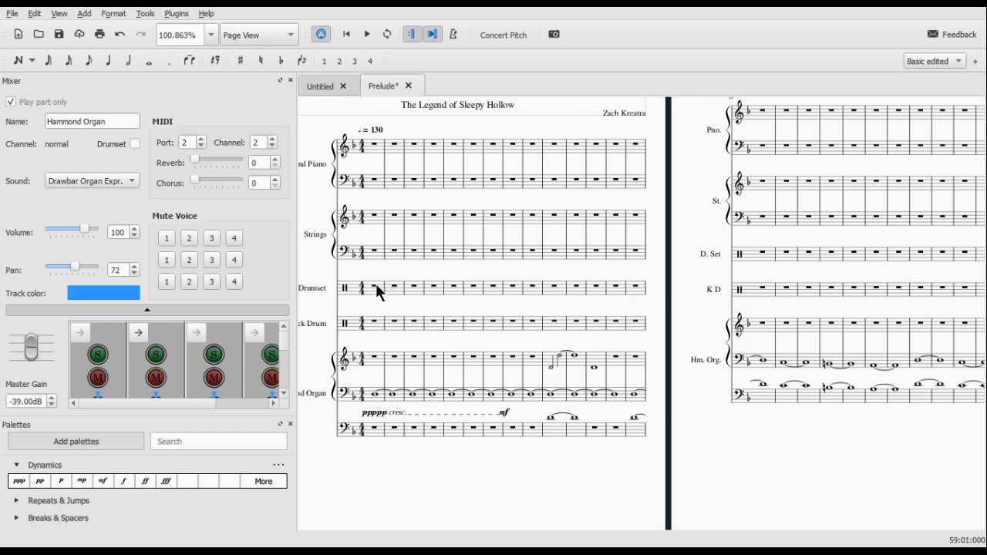
Step: Change the Kick Drum staff's short instrument name to "K. Drum"
{"action": "scroll", "coordinate": [462, 308], "scroll_direction": "left", "scroll_amount": 6}
{"action": "scroll", "coordinate": [592, 336], "scroll_direction": "right", "scroll_amount": 3}
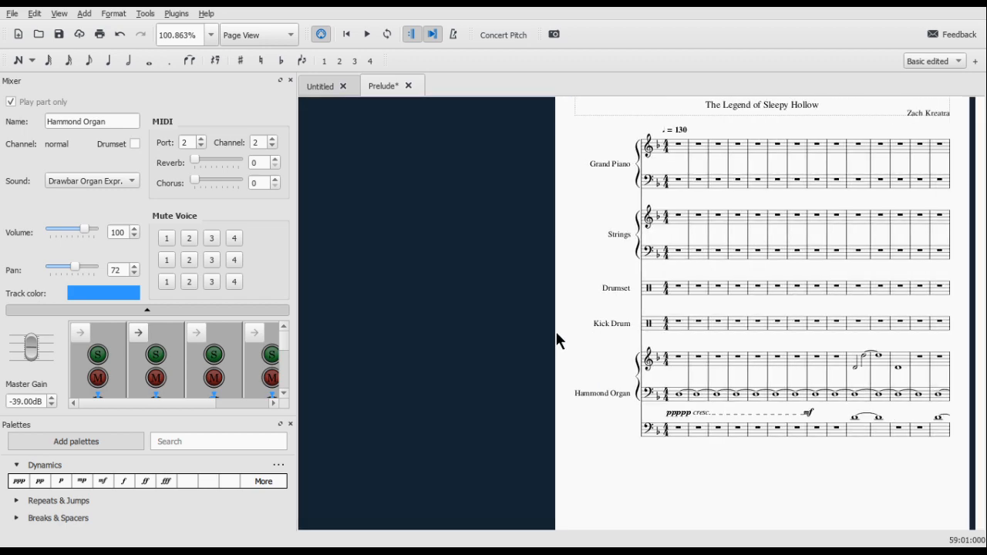
{"action": "scroll", "coordinate": [557, 335], "scroll_direction": "right", "scroll_amount": 3}
{"action": "left_click", "coordinate": [804, 291]}
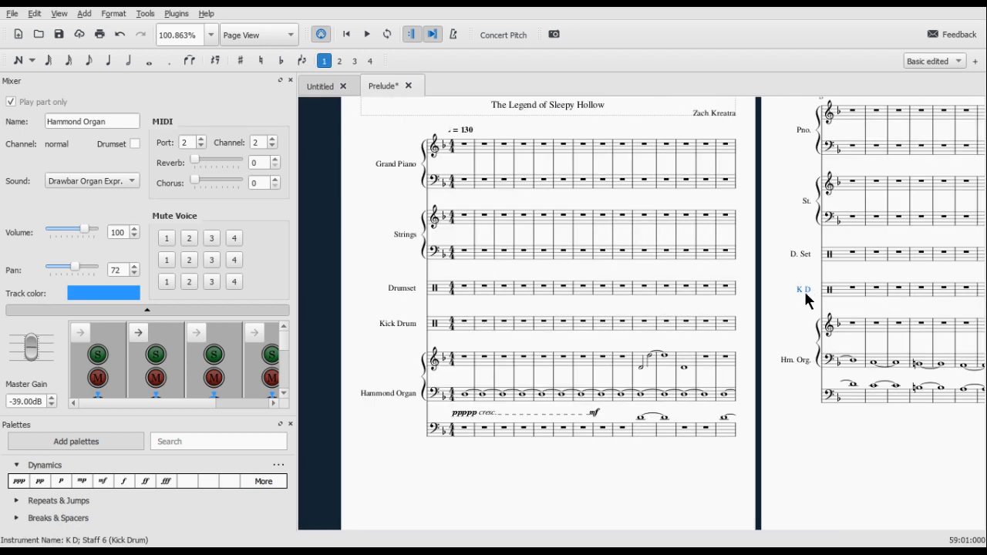
{"action": "left_click", "coordinate": [414, 321]}
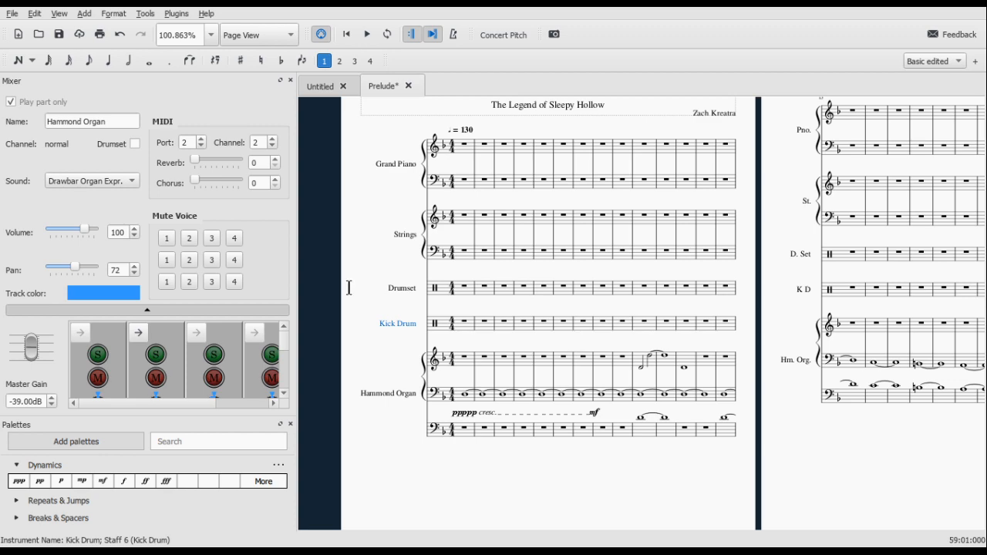
{"action": "left_click", "coordinate": [648, 476]}
{"action": "left_click", "coordinate": [608, 470]}
{"action": "left_click", "coordinate": [407, 327]}
{"action": "left_click", "coordinate": [468, 327]}
Step: Replace the voice 2 bass drum notes on the D. Set staff with quarter rests from measure 58 through measure 65
{"action": "scroll", "coordinate": [562, 347], "scroll_direction": "down", "scroll_amount": 9}
{"action": "scroll", "coordinate": [562, 346], "scroll_direction": "up", "scroll_amount": 7}
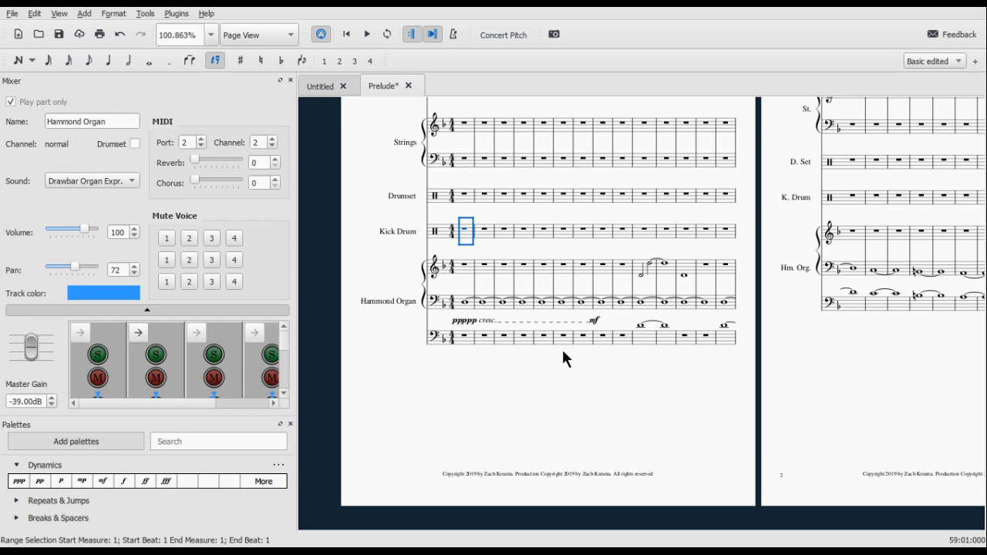
{"action": "scroll", "coordinate": [563, 357], "scroll_direction": "right", "scroll_amount": 4}
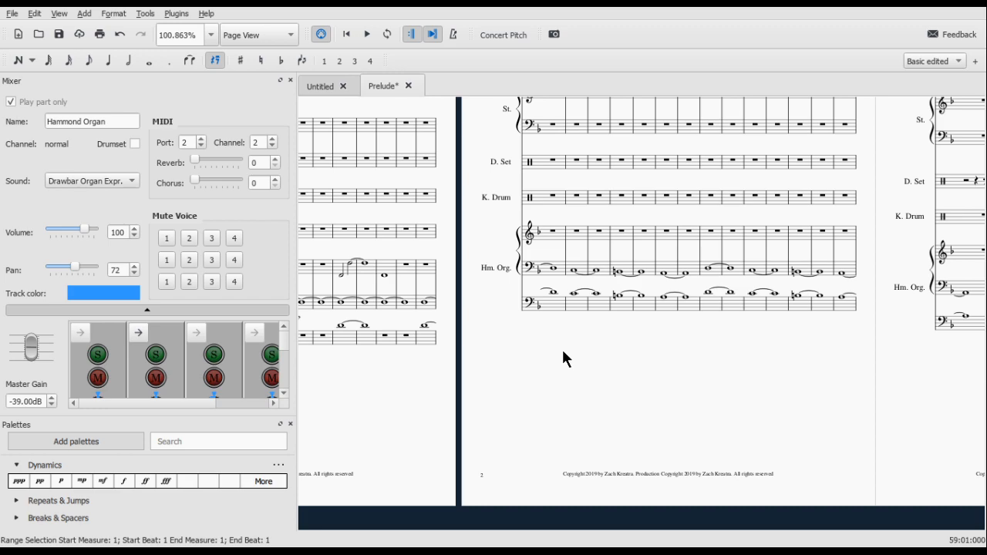
{"action": "scroll", "coordinate": [592, 347], "scroll_direction": "right", "scroll_amount": 10}
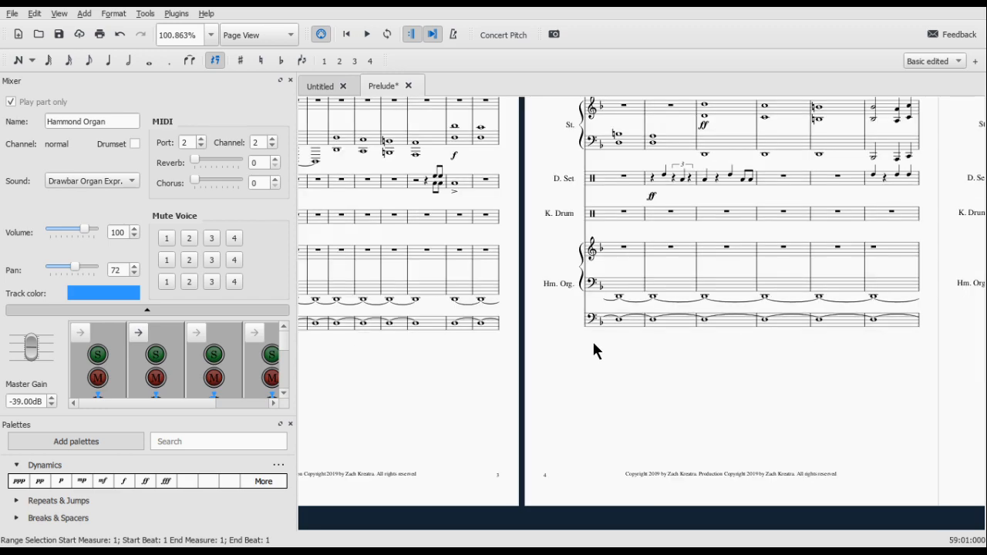
{"action": "scroll", "coordinate": [593, 350], "scroll_direction": "right", "scroll_amount": 10}
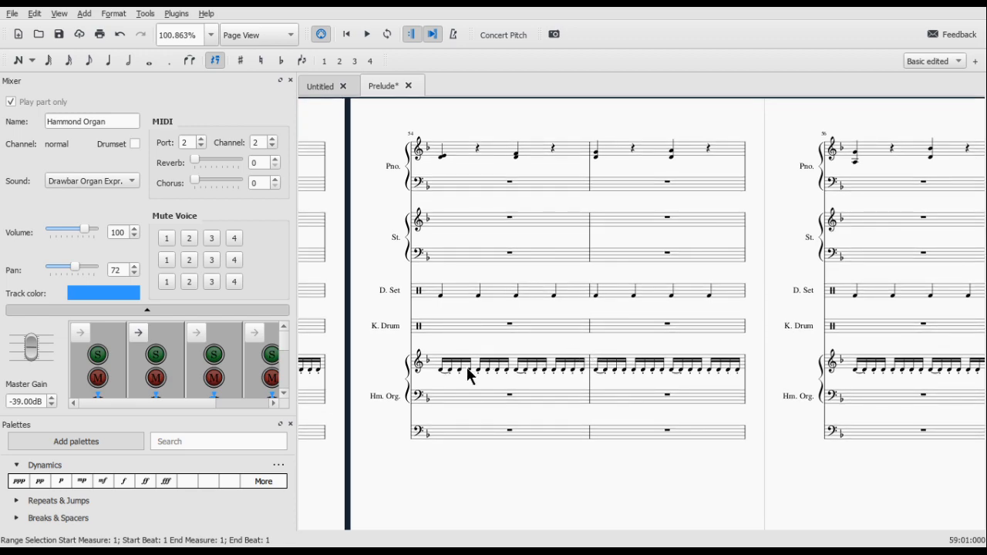
{"action": "scroll", "coordinate": [468, 376], "scroll_direction": "right", "scroll_amount": 10}
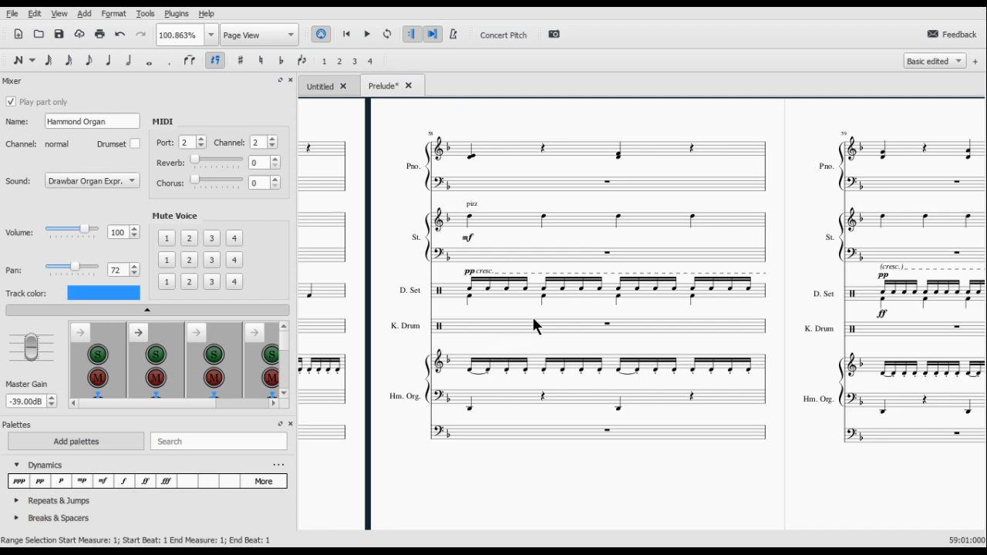
{"action": "left_click", "coordinate": [468, 298]}
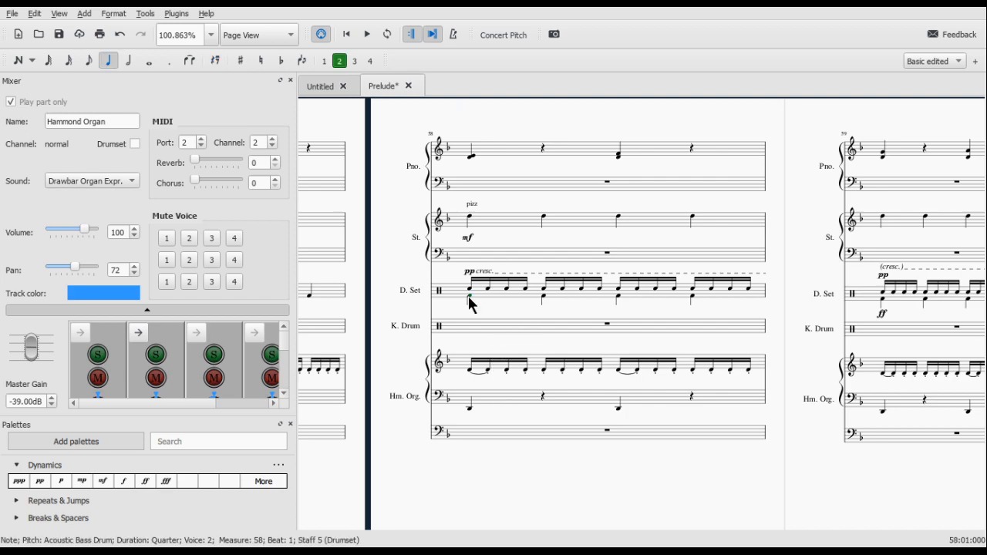
{"action": "key", "text": "0"}
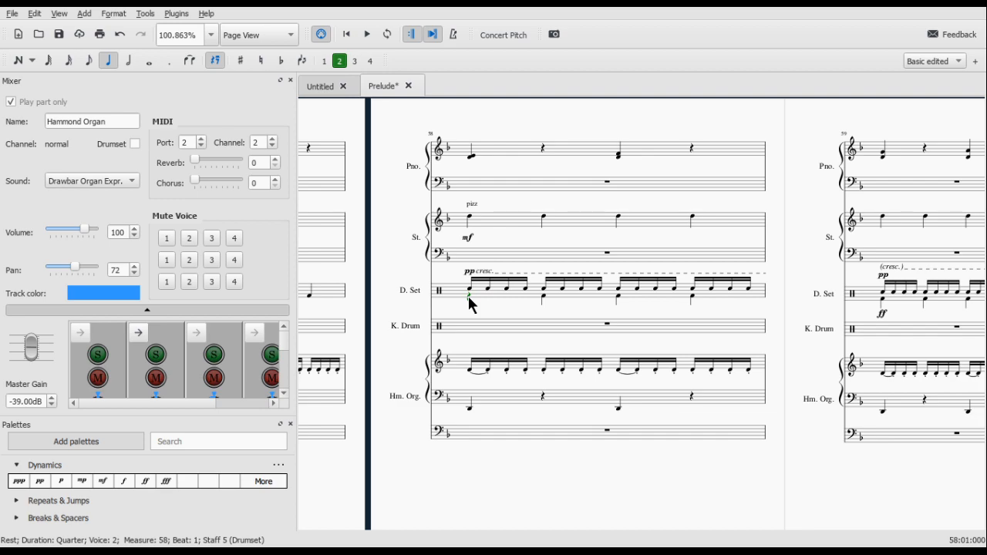
{"action": "key", "text": "Escape"}
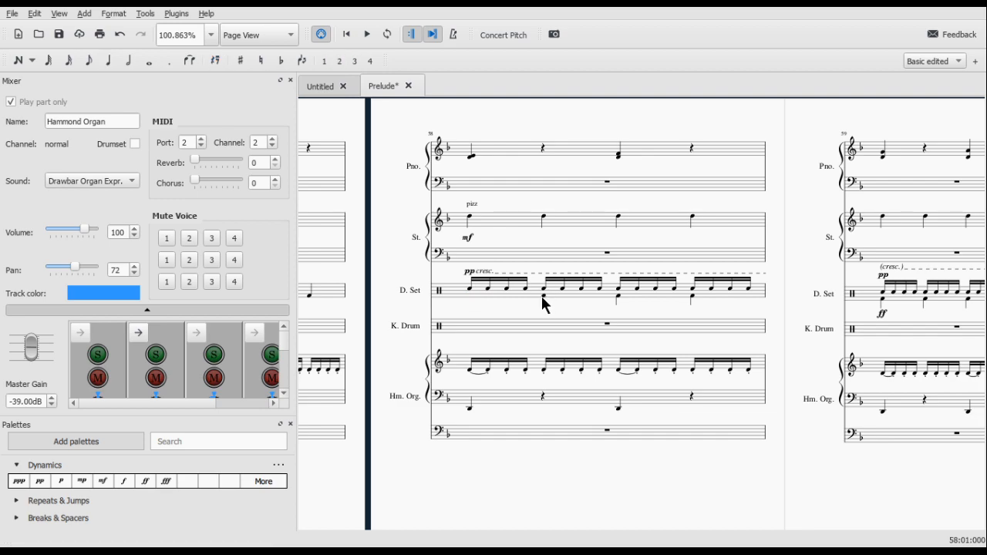
{"action": "left_click", "coordinate": [543, 297]}
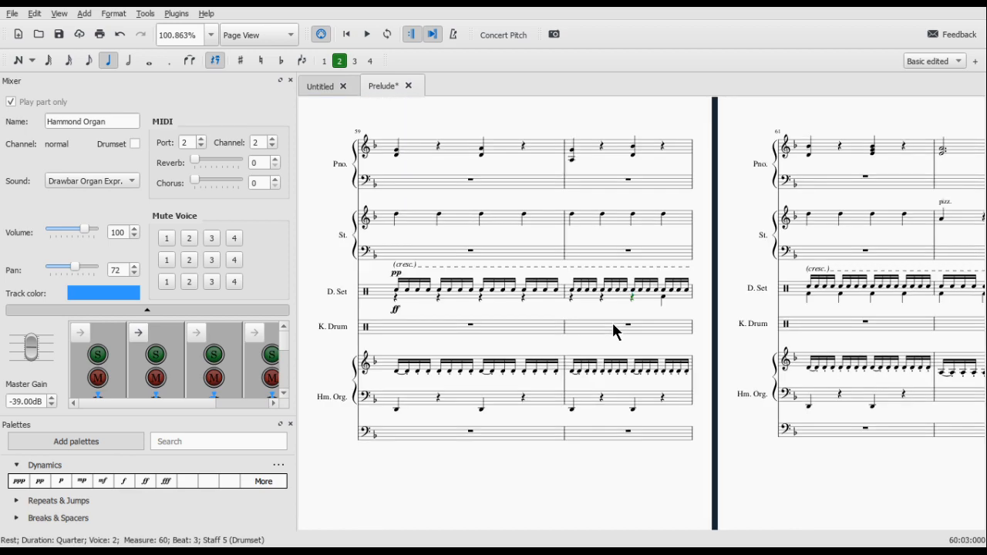
{"action": "key", "text": "Right"}
{"action": "key", "text": "0"}
{"action": "key", "text": "Right"}
{"action": "key", "text": "0"}
{"action": "key", "text": "Right"}
{"action": "key", "text": "0"}
{"action": "key", "text": "Right"}
{"action": "key", "text": "0"}
{"action": "key", "text": "Right"}
{"action": "key", "text": "0"}
{"action": "key", "text": "Right"}
{"action": "key", "text": "0"}
{"action": "key", "text": "Right"}
{"action": "key", "text": "0"}
{"action": "key", "text": "Right"}
{"action": "key", "text": "0"}
{"action": "key", "text": "Right"}
{"action": "key", "text": "0"}
{"action": "key", "text": "Right"}
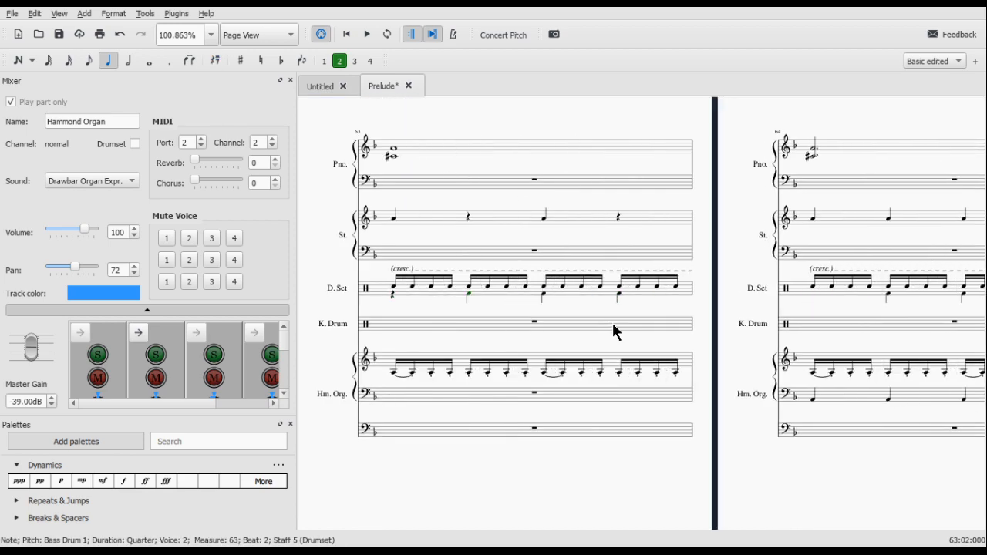
{"action": "key", "text": "0"}
{"action": "key", "text": "Right"}
{"action": "key", "text": "0"}
{"action": "key", "text": "Right"}
{"action": "key", "text": "0"}
{"action": "key", "text": "Right"}
{"action": "key", "text": "0"}
{"action": "key", "text": "Right"}
{"action": "key", "text": "0"}
{"action": "key", "text": "Right"}
{"action": "key", "text": "0"}
{"action": "key", "text": "Right"}
{"action": "key", "text": "0"}
{"action": "key", "text": "Right"}
{"action": "key", "text": "0"}
{"action": "key", "text": "Right"}
{"action": "key", "text": "0"}
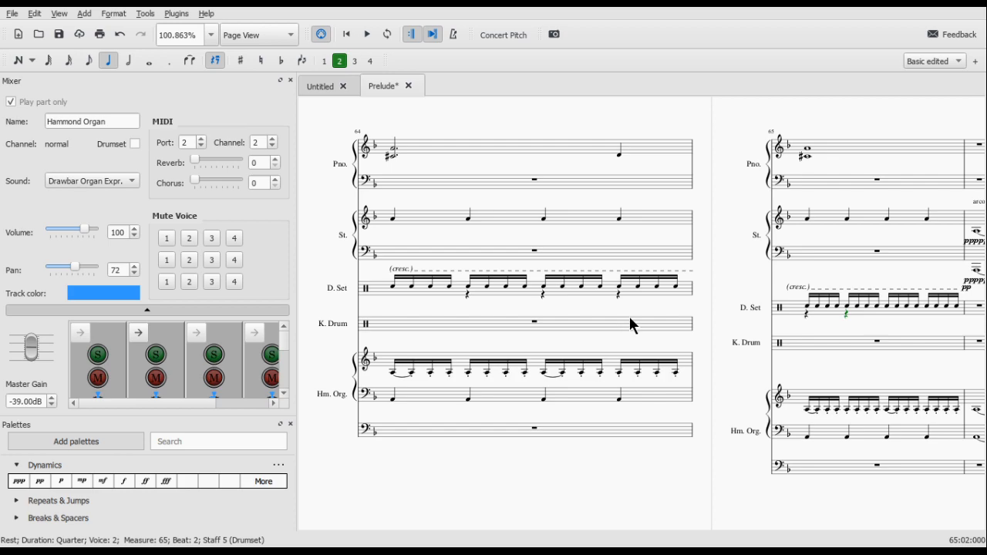
Step: Delete the leftover voice 2 rests from the D. Set staff in measures 65, 64 and 63
{"action": "key", "text": "Delete"}
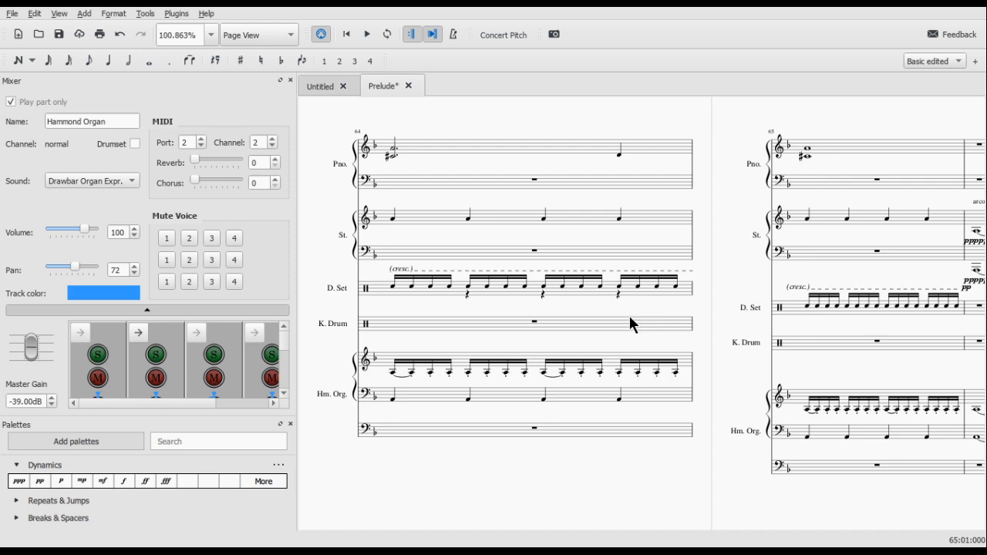
{"action": "left_click", "coordinate": [617, 296]}
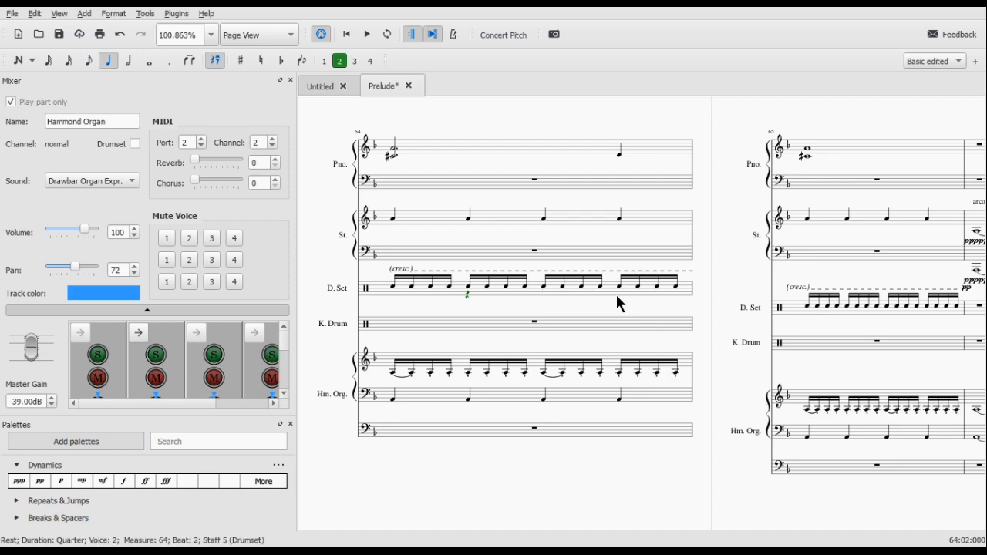
{"action": "key", "text": "Delete"}
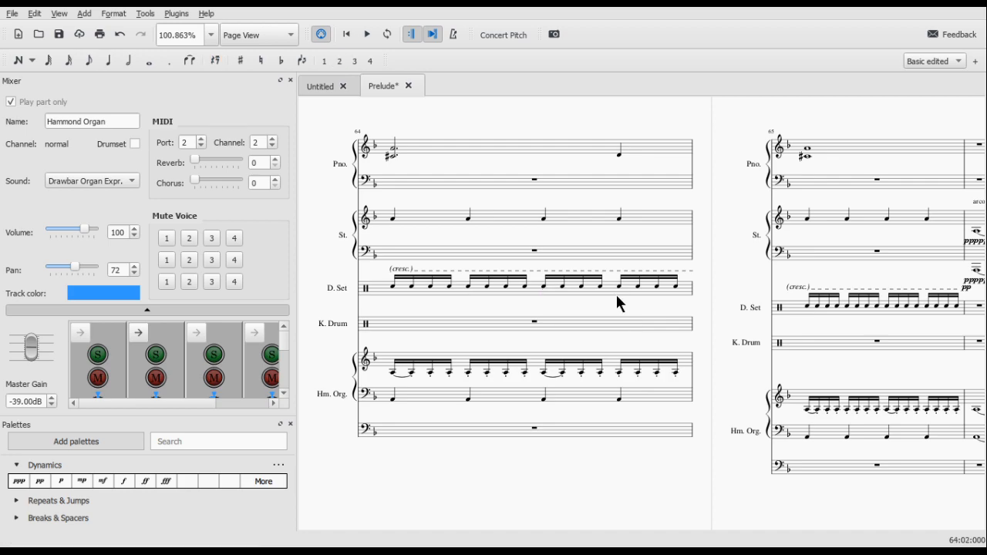
{"action": "scroll", "coordinate": [615, 292], "scroll_direction": "left", "scroll_amount": 5}
{"action": "left_click", "coordinate": [444, 294]}
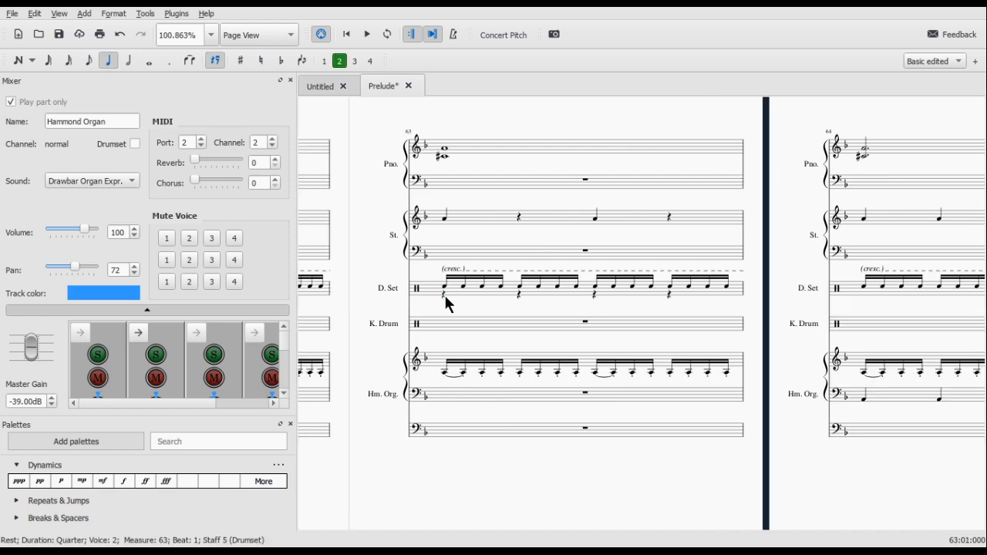
{"action": "key", "text": "Delete"}
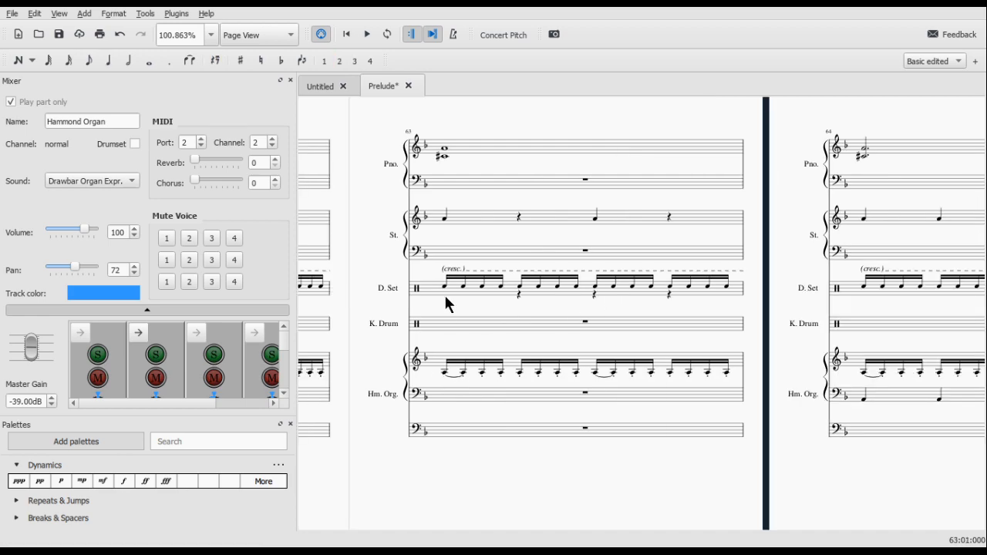
{"action": "left_click", "coordinate": [670, 294]}
{"action": "key", "text": "Delete"}
{"action": "key", "text": "Delete"}
Step: Delete the leftover voice 2 rests from the D. Set staff in measures 62 back through 59
{"action": "scroll", "coordinate": [473, 310], "scroll_direction": "left", "scroll_amount": 3}
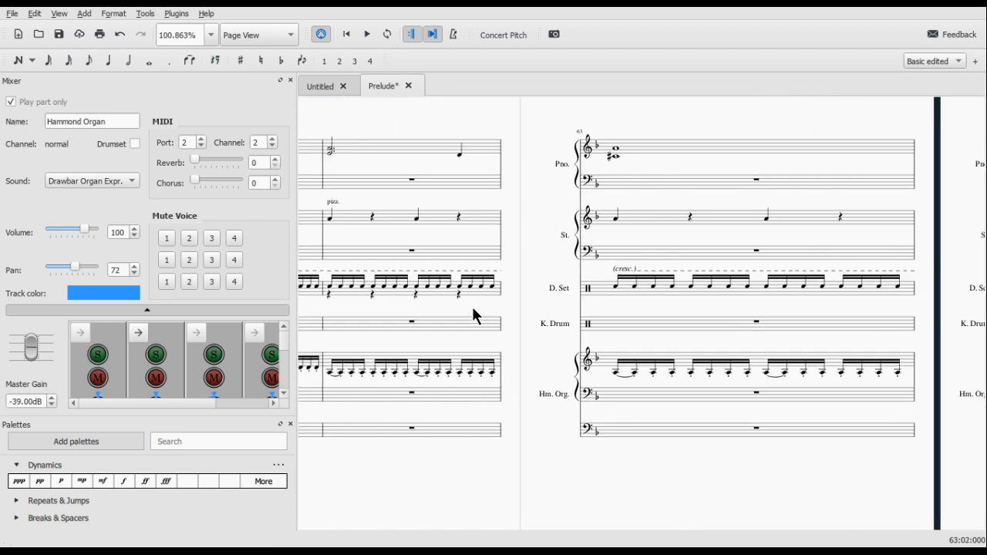
{"action": "scroll", "coordinate": [474, 315], "scroll_direction": "left", "scroll_amount": 2}
{"action": "left_click", "coordinate": [545, 295]}
{"action": "key", "text": "Delete"}
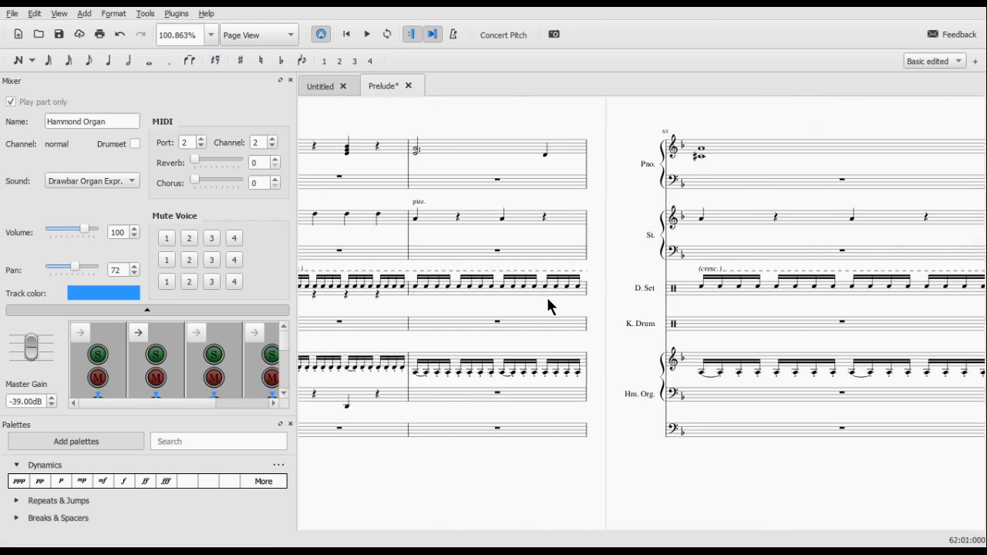
{"action": "left_click", "coordinate": [378, 295]}
{"action": "key", "text": "Delete"}
{"action": "key", "text": "Delete"}
{"action": "scroll", "coordinate": [379, 294], "scroll_direction": "left", "scroll_amount": 2}
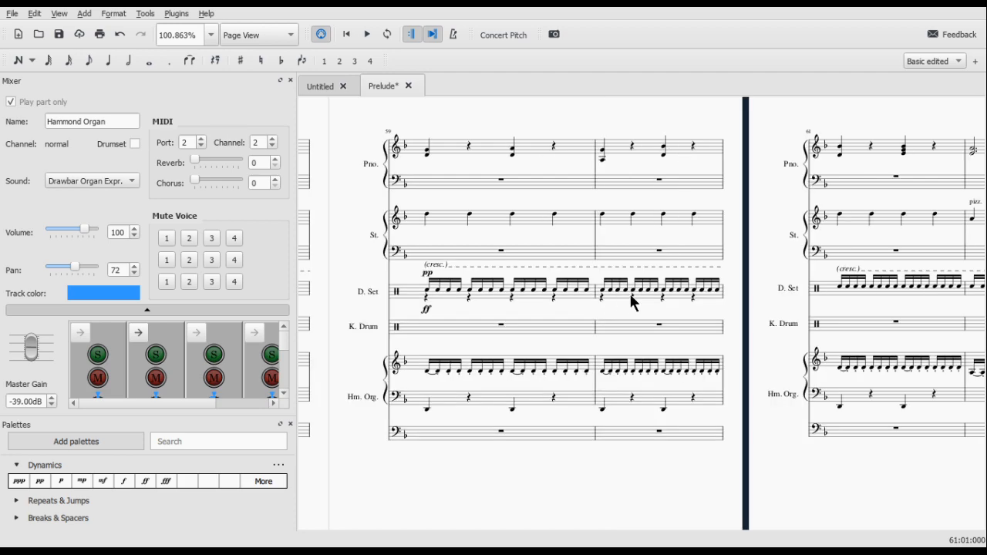
{"action": "left_click", "coordinate": [689, 298]}
{"action": "key", "text": "Delete"}
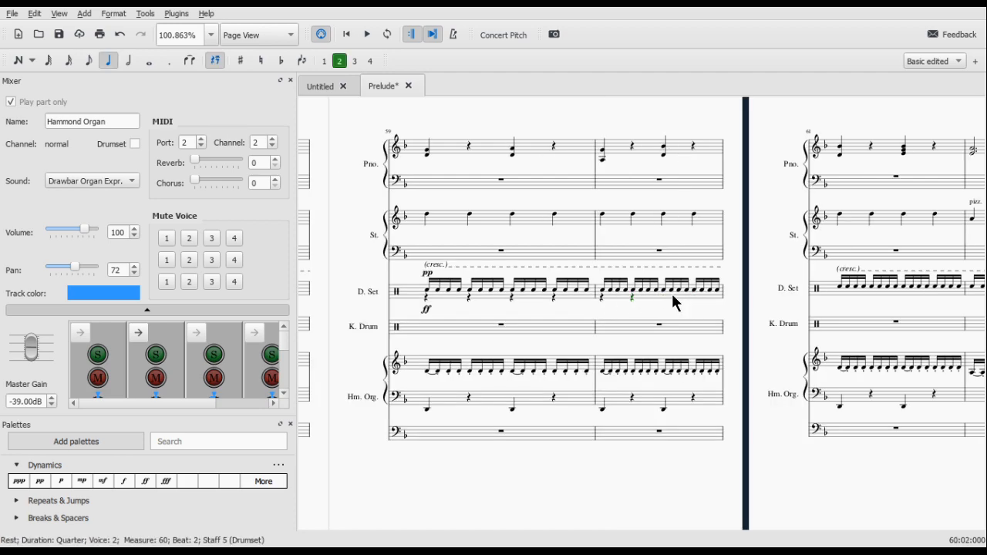
{"action": "key", "text": "Delete"}
{"action": "key", "text": "Delete"}
{"action": "key", "text": "Delete"}
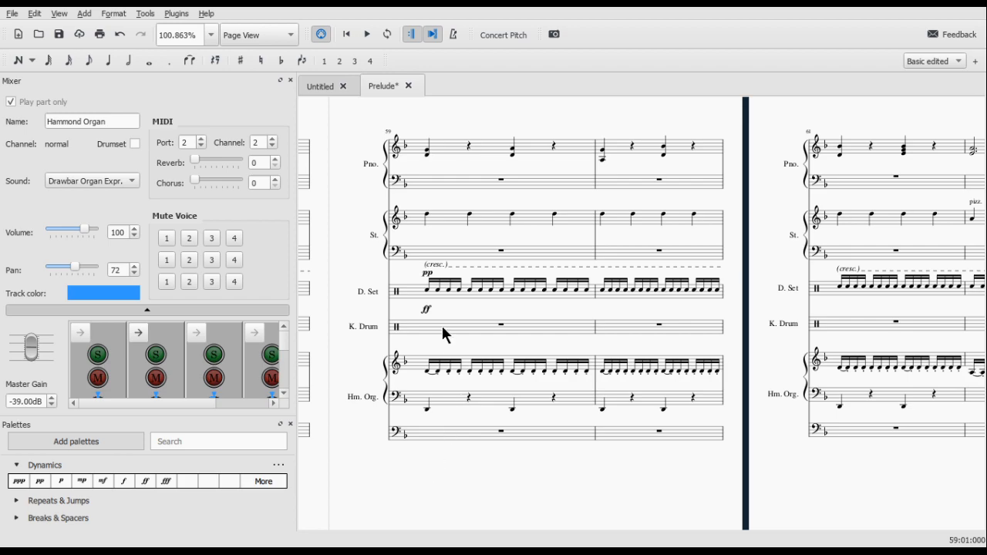
Step: Enter Bass Drum 1 quarter notes in voice 2 on every beat of the K. Drum staff from measure 59 through measure 65
{"action": "key", "text": "n"}
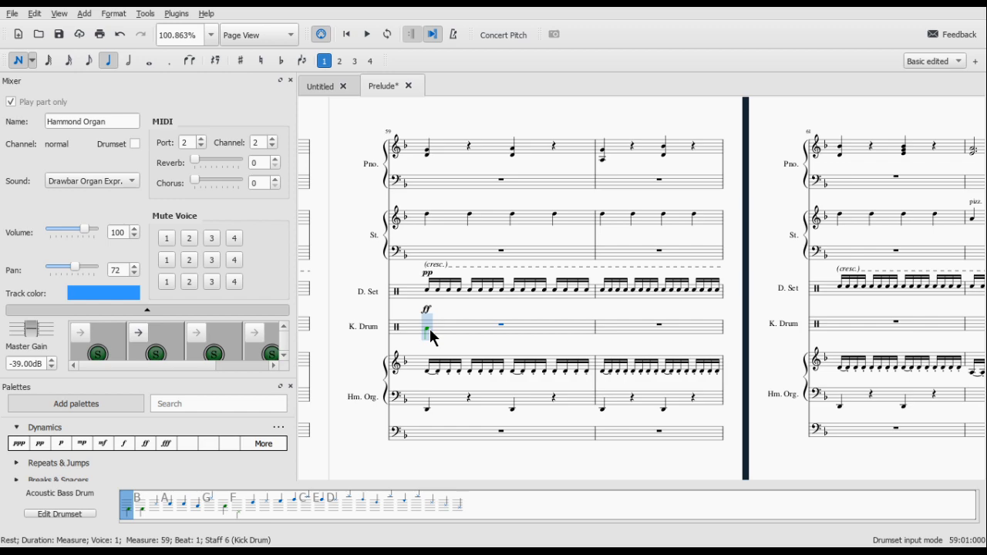
{"action": "left_click", "coordinate": [428, 331]}
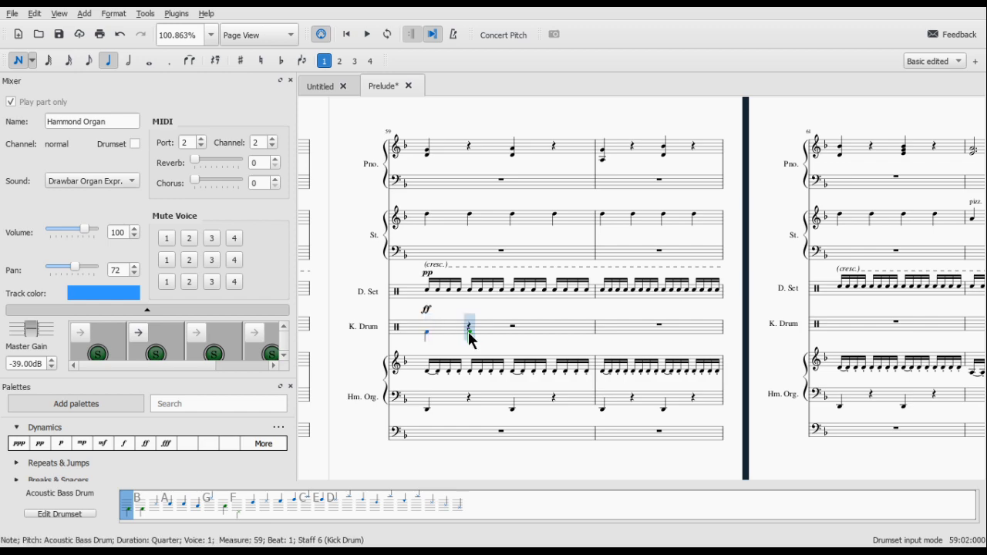
{"action": "key", "text": "ctrl+z"}
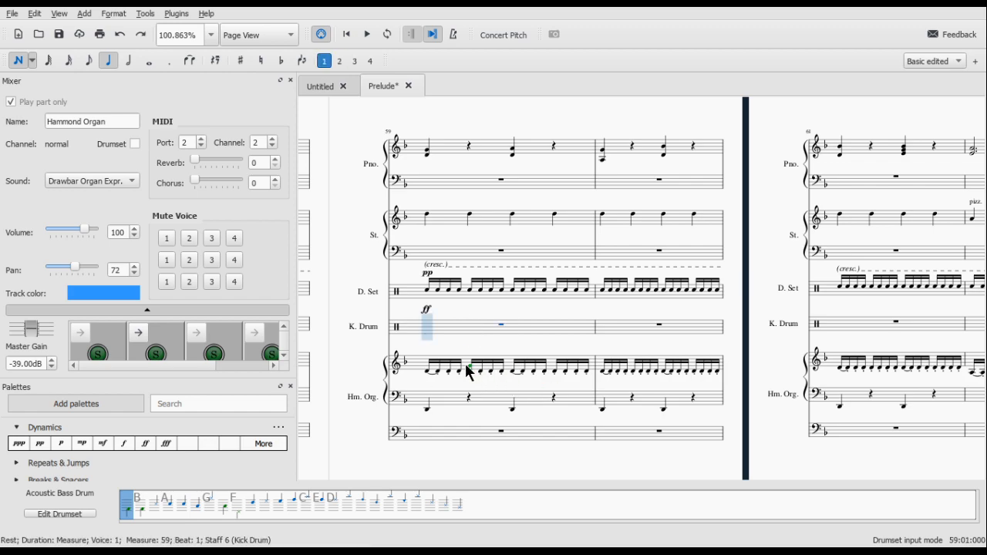
{"action": "key", "text": "b"}
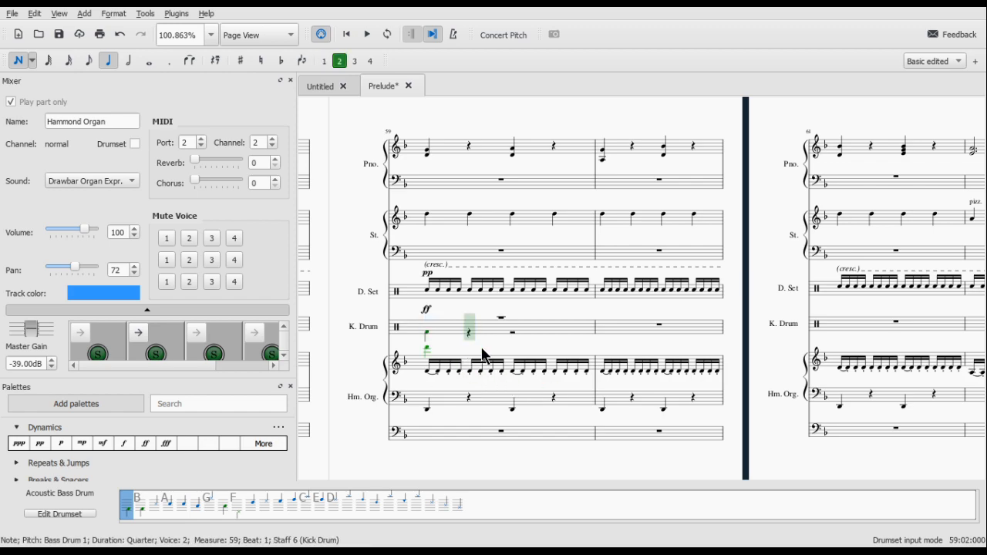
{"action": "key", "text": "space"}
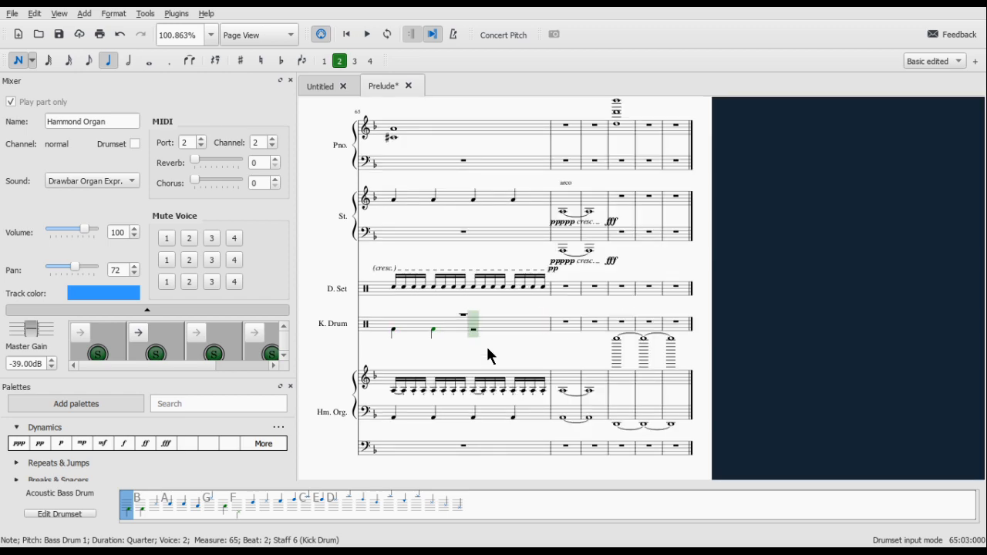
{"action": "key", "text": "b"}
{"action": "key", "text": "b"}
{"action": "key", "text": "Escape"}
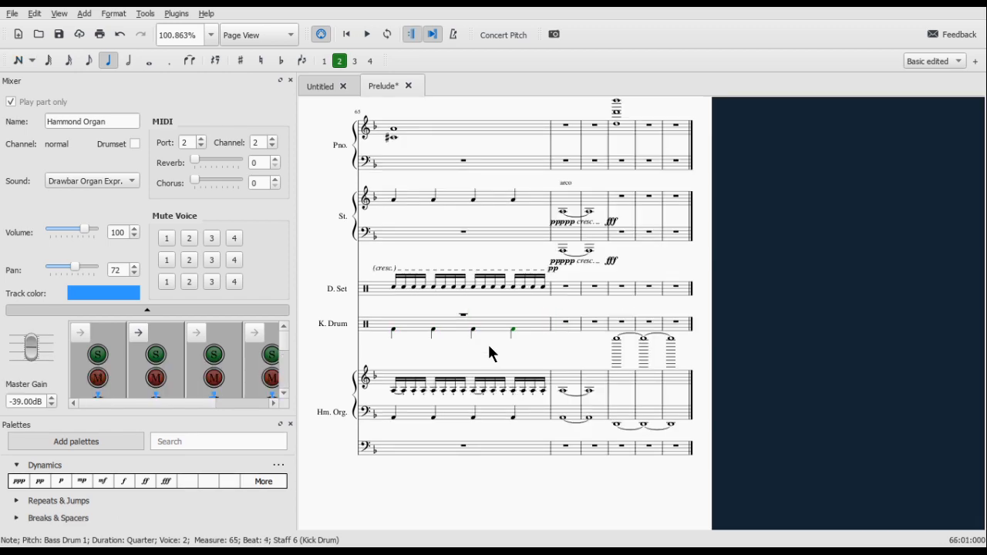
{"action": "scroll", "coordinate": [537, 384], "scroll_direction": "left", "scroll_amount": 12}
{"action": "scroll", "coordinate": [537, 384], "scroll_direction": "left", "scroll_amount": 10}
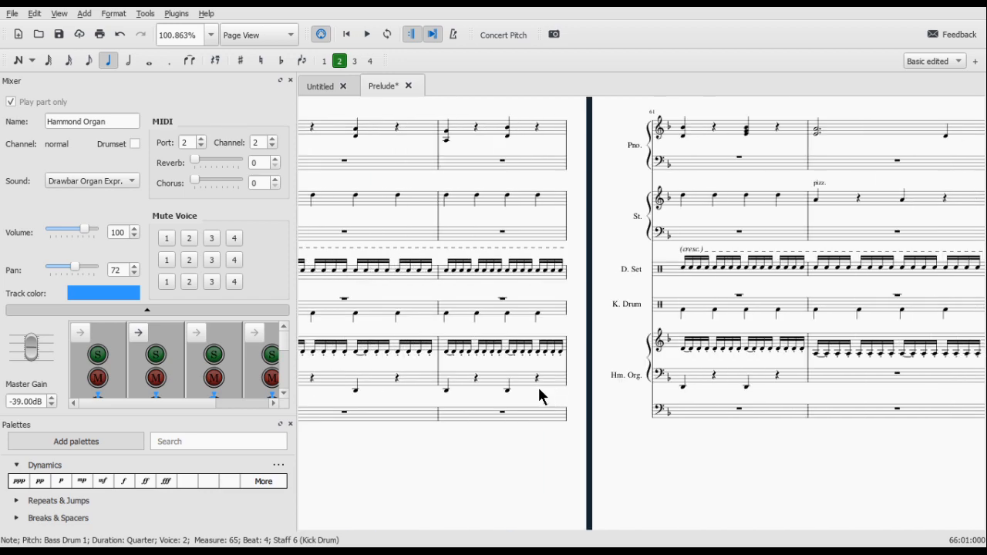
{"action": "scroll", "coordinate": [538, 384], "scroll_direction": "left", "scroll_amount": 15}
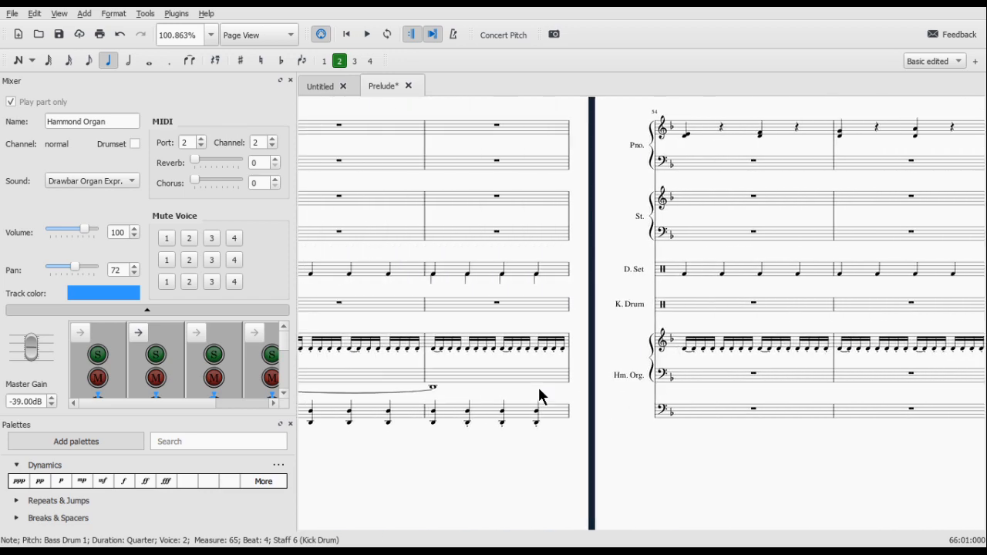
Step: Cut the Bass Drum 1 notes from the D. Set staff from measure 50 through measure 57
{"action": "scroll", "coordinate": [701, 318], "scroll_direction": "left", "scroll_amount": 3}
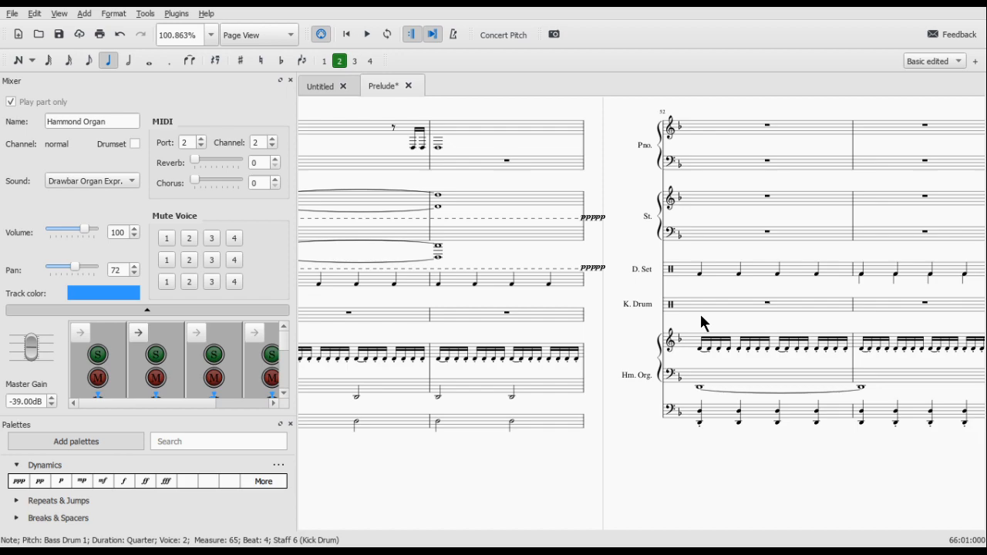
{"action": "scroll", "coordinate": [701, 314], "scroll_direction": "left", "scroll_amount": 7}
{"action": "left_click", "coordinate": [579, 285]}
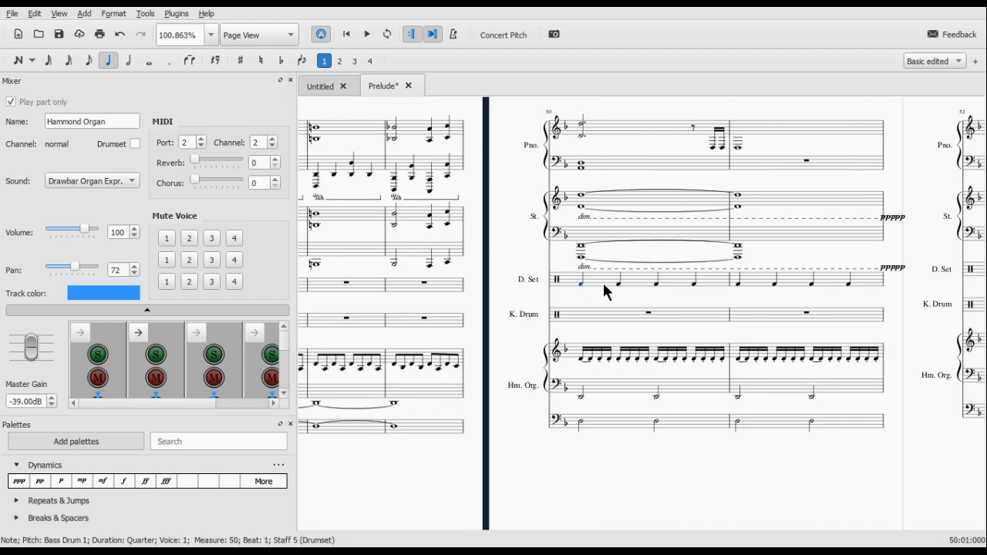
{"action": "scroll", "coordinate": [656, 282], "scroll_direction": "right", "scroll_amount": 16}
{"action": "scroll", "coordinate": [656, 287], "scroll_direction": "right", "scroll_amount": 10}
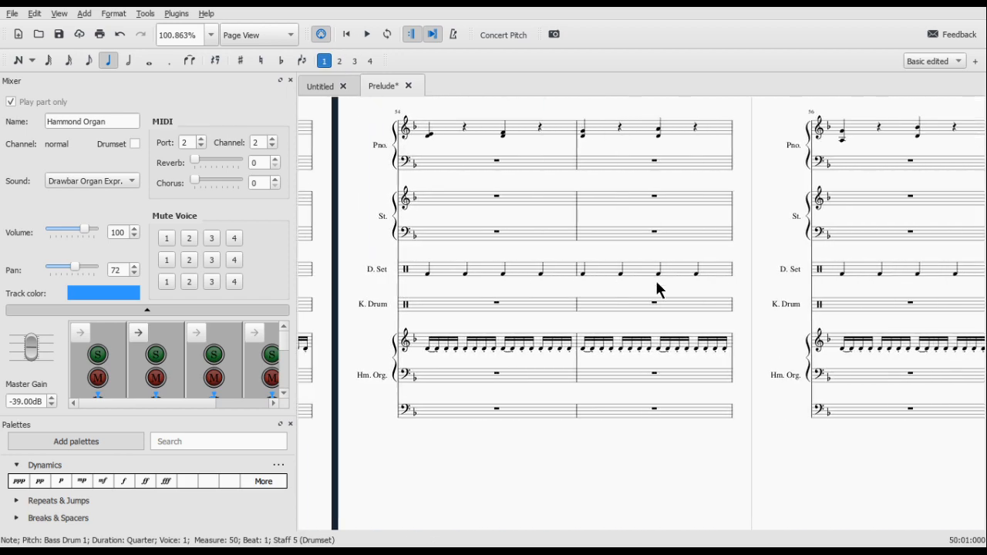
{"action": "scroll", "coordinate": [656, 289], "scroll_direction": "right", "scroll_amount": 10}
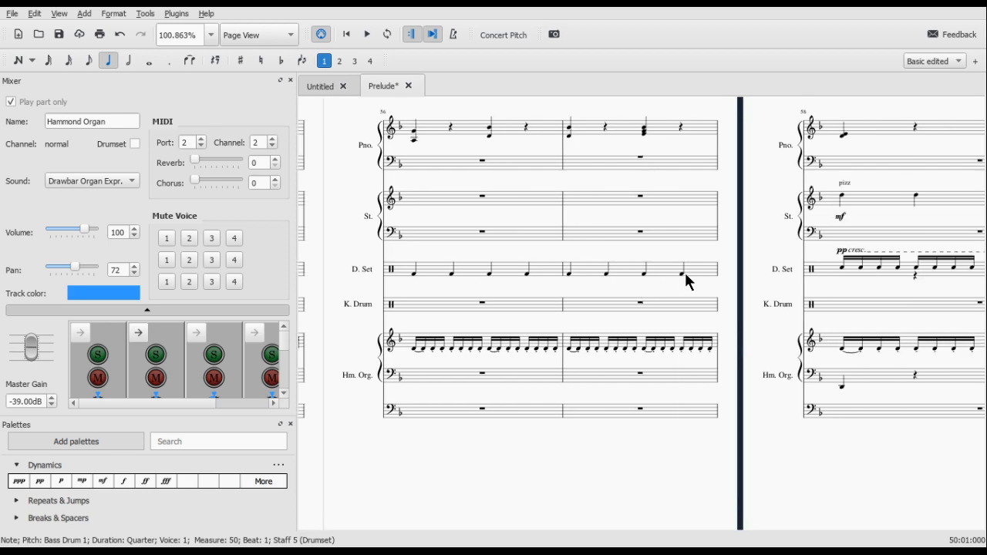
{"action": "left_click", "coordinate": [685, 272], "text": "shift"}
{"action": "key", "text": "Delete"}
{"action": "left_click", "coordinate": [642, 304]}
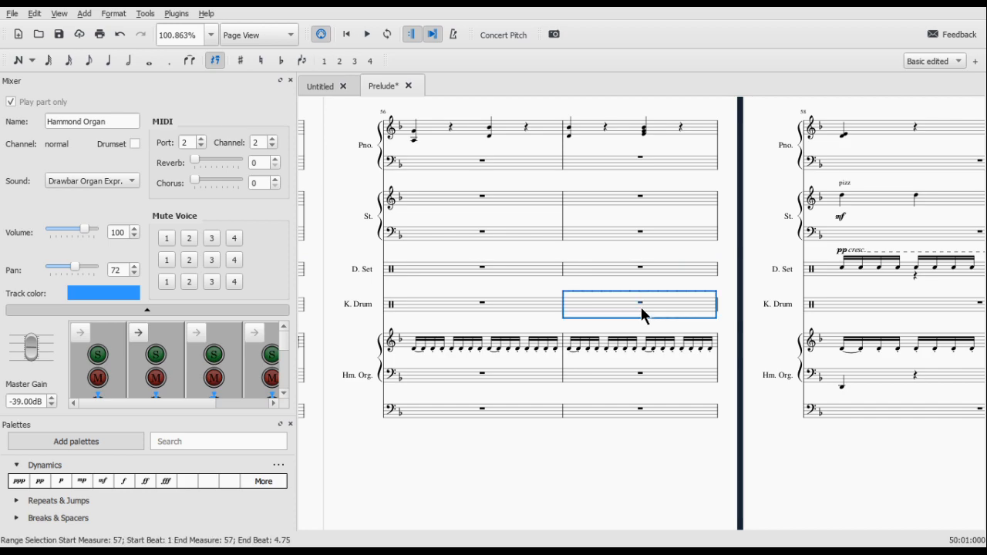
{"action": "key", "text": "ctrl+v"}
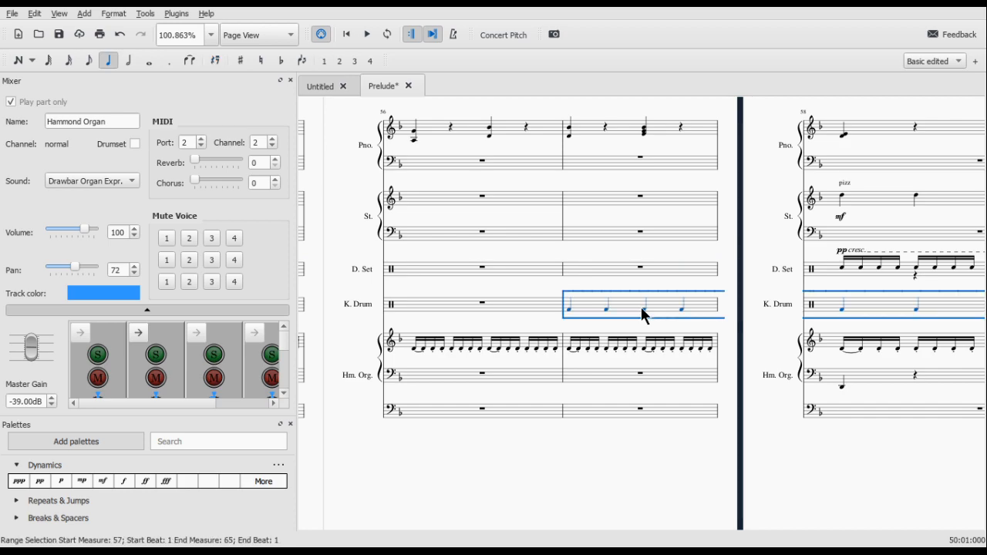
{"action": "key", "text": "ctrl+z"}
Step: Paste the cut bass drum notes onto the K. Drum staff starting at measure 50
{"action": "scroll", "coordinate": [640, 304], "scroll_direction": "left", "scroll_amount": 20}
{"action": "scroll", "coordinate": [640, 304], "scroll_direction": "right", "scroll_amount": 15}
{"action": "scroll", "coordinate": [642, 310], "scroll_direction": "right", "scroll_amount": 5}
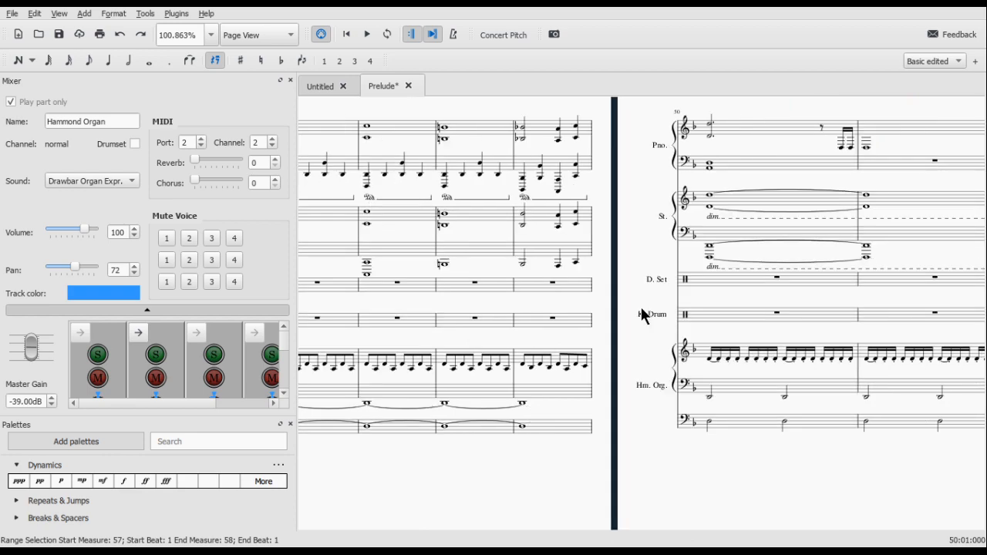
{"action": "left_click", "coordinate": [706, 316]}
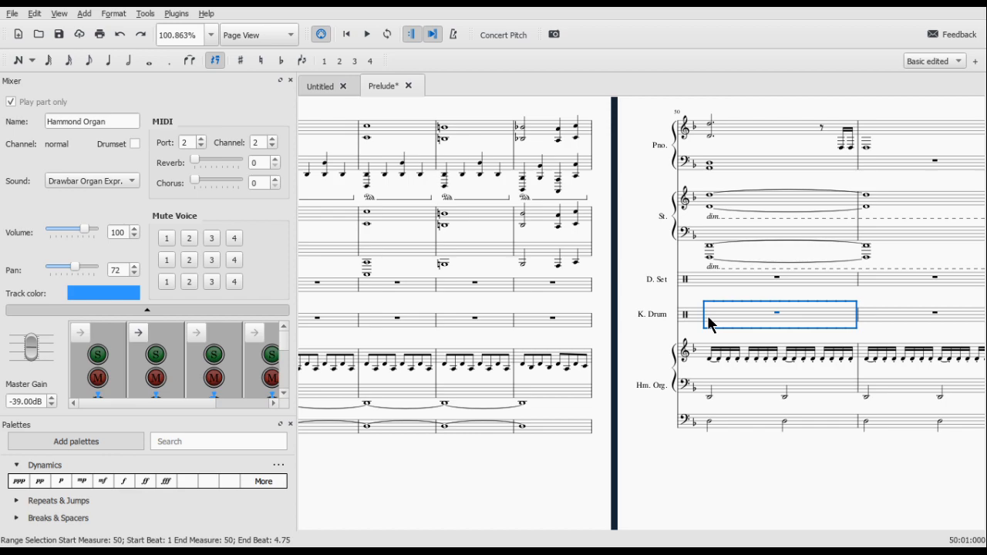
{"action": "key", "text": "ctrl+shift+End"}
Step: Switch the score to Continuous View and play it from measure 1 through the ending
{"action": "scroll", "coordinate": [686, 317], "scroll_direction": "left", "scroll_amount": 5}
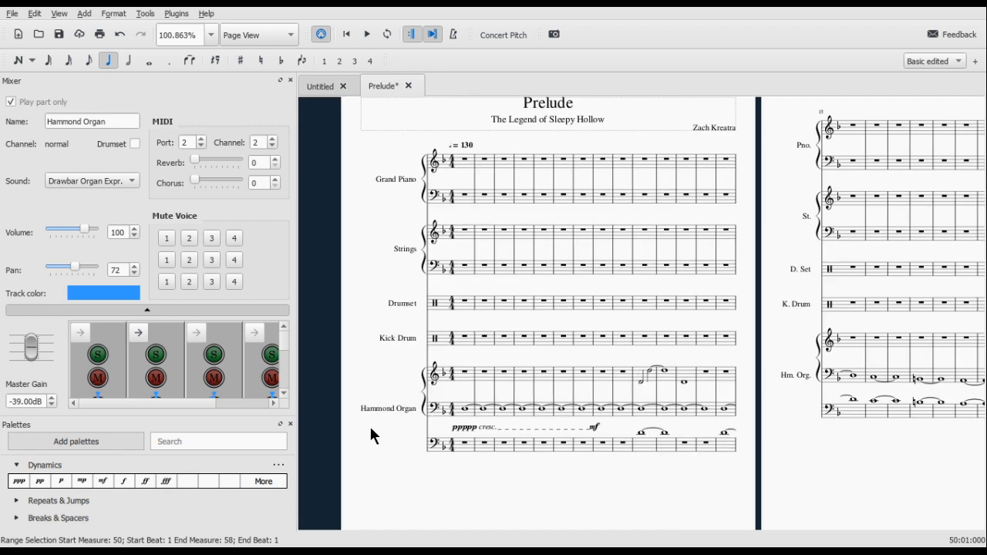
{"action": "scroll", "coordinate": [484, 417], "scroll_direction": "up", "scroll_amount": 1}
{"action": "left_click", "coordinate": [464, 452]}
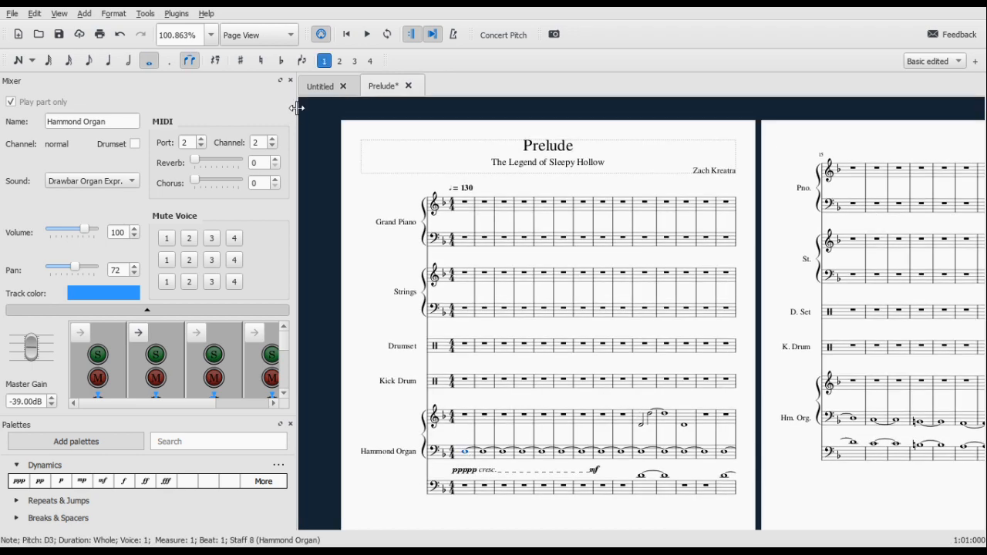
{"action": "left_click", "coordinate": [250, 59]}
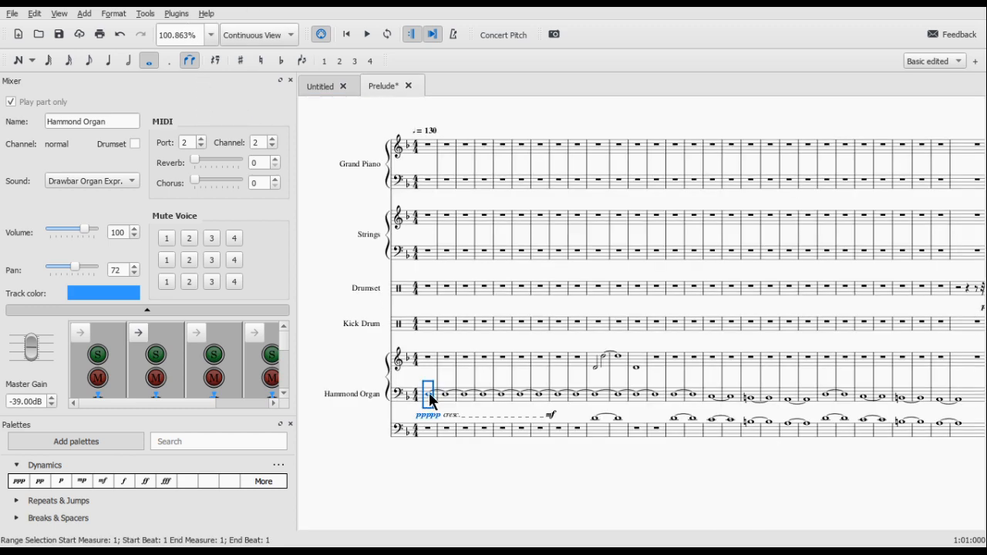
{"action": "key", "text": "space"}
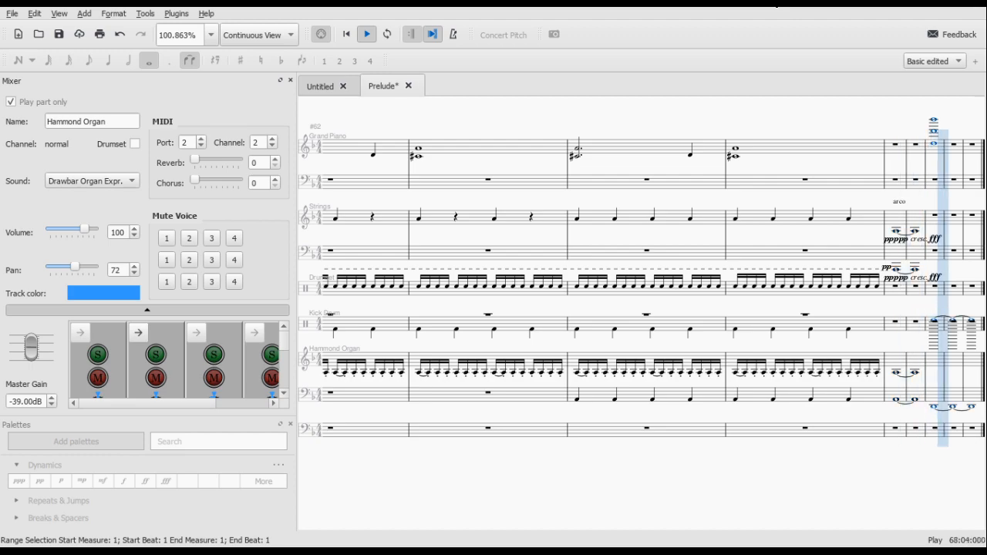
{"action": "key", "text": "space"}
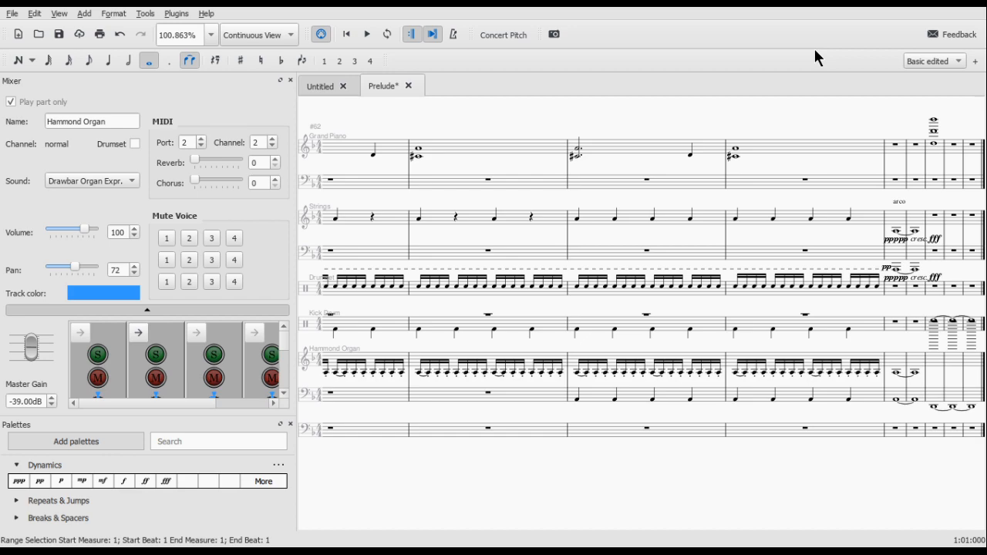
Step: Copy the Kick Drum staff's measure 57 quarter notes into its empty measure 58
{"action": "scroll", "coordinate": [945, 340], "scroll_direction": "up", "scroll_amount": 5, "text": "ctrl"}
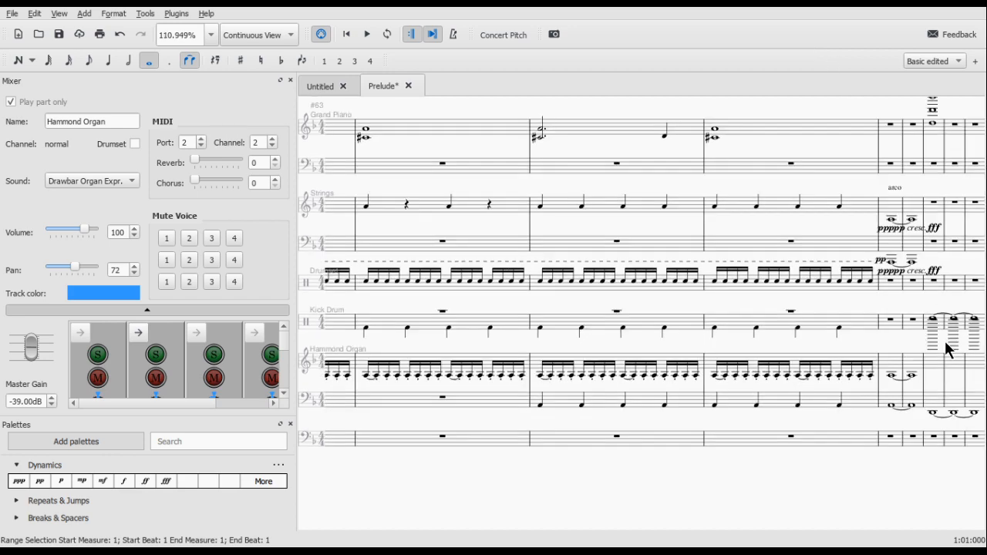
{"action": "scroll", "coordinate": [821, 252], "scroll_direction": "up", "scroll_amount": 1, "text": "ctrl"}
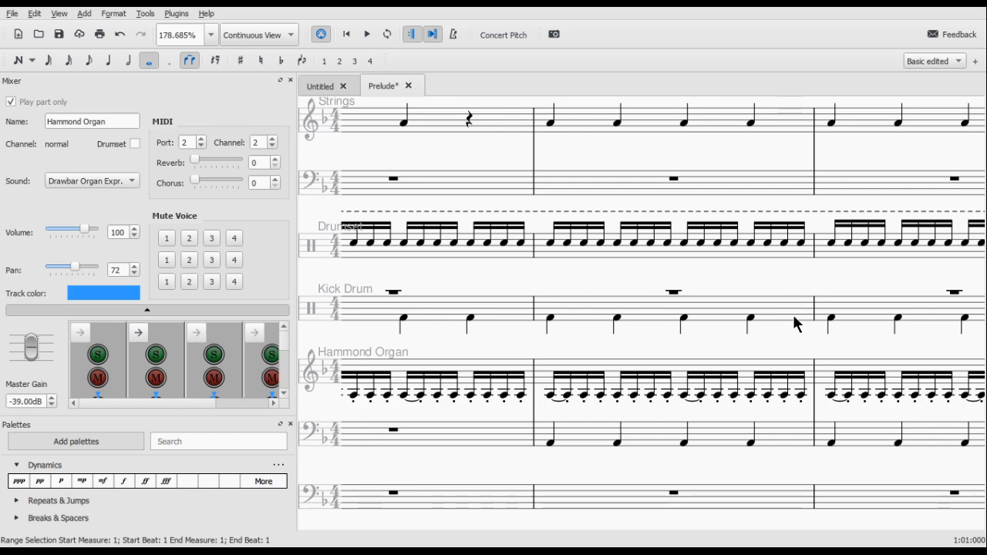
{"action": "scroll", "coordinate": [793, 314], "scroll_direction": "down", "scroll_amount": 3}
{"action": "scroll", "coordinate": [793, 315], "scroll_direction": "left", "scroll_amount": 20}
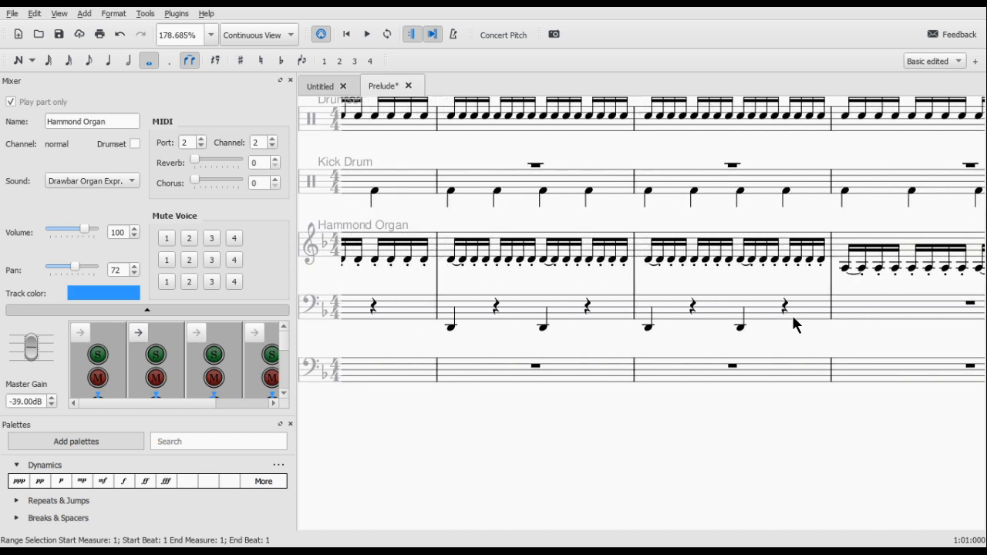
{"action": "scroll", "coordinate": [791, 314], "scroll_direction": "left", "scroll_amount": 2}
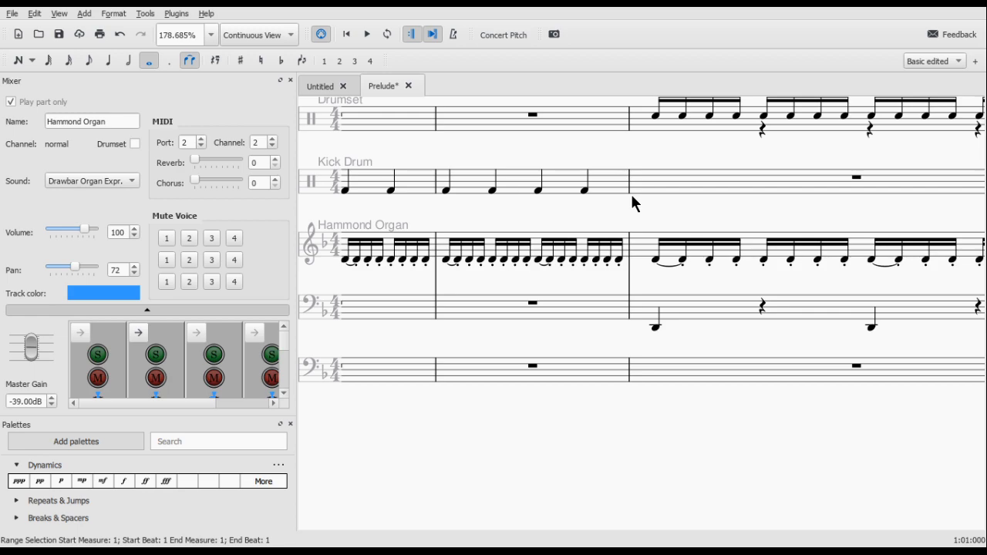
{"action": "left_click", "coordinate": [475, 184]}
{"action": "key", "text": "ctrl+c"}
{"action": "left_click", "coordinate": [656, 189]}
{"action": "key", "text": "ctrl+v"}
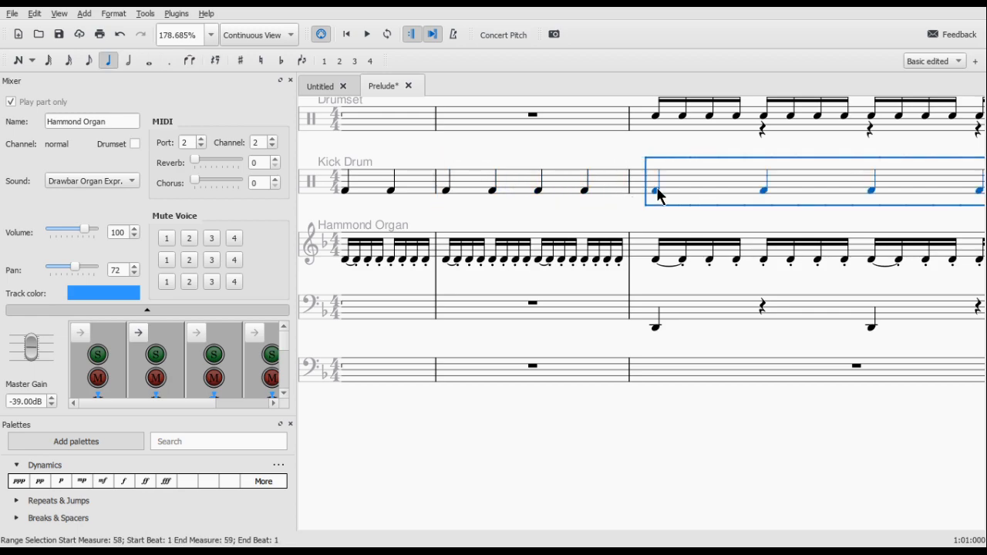
Step: Play back the score from measure 54 into measure 58 to check the kick drum and snare entry
{"action": "scroll", "coordinate": [656, 187], "scroll_direction": "down", "scroll_amount": 8}
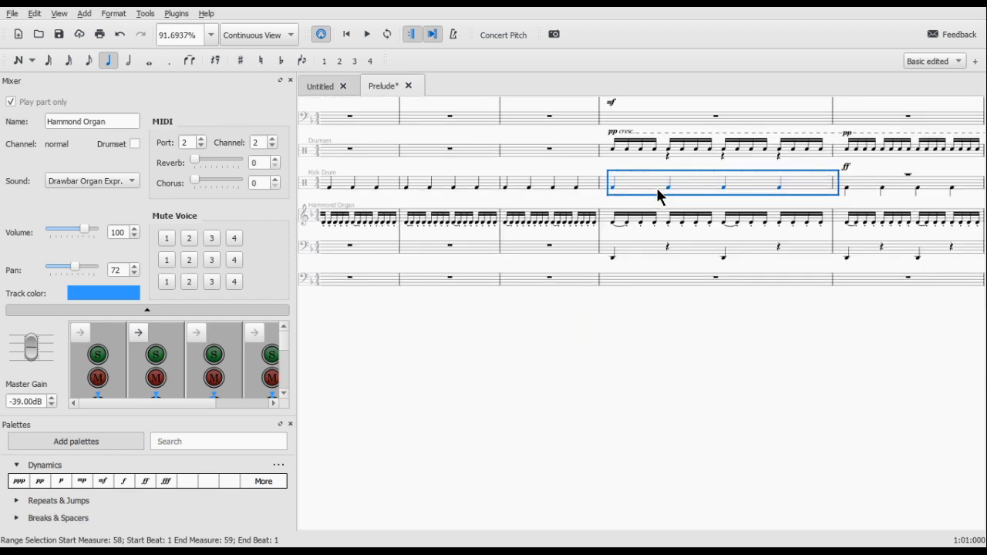
{"action": "scroll", "coordinate": [557, 193], "scroll_direction": "up", "scroll_amount": 1}
{"action": "scroll", "coordinate": [557, 193], "scroll_direction": "left", "scroll_amount": 4}
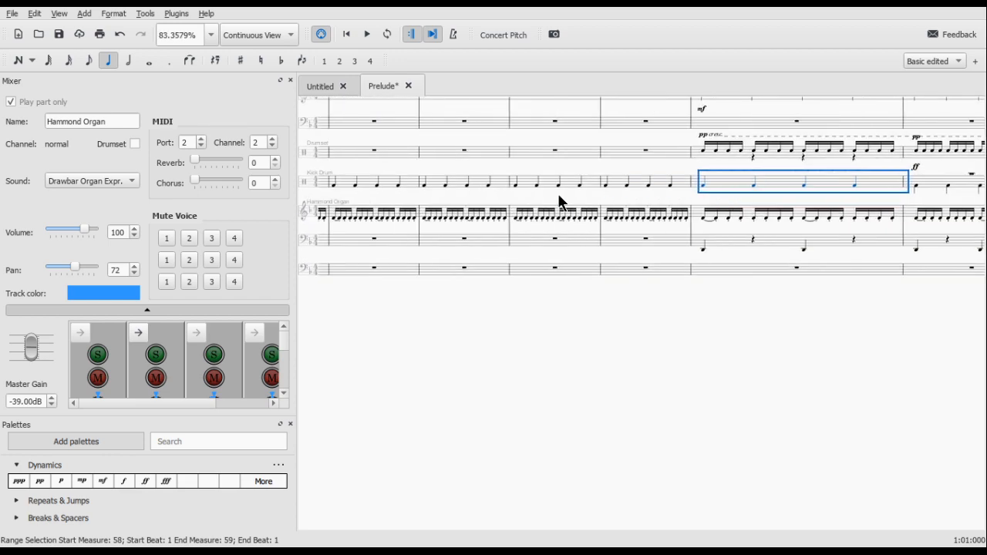
{"action": "scroll", "coordinate": [378, 316], "scroll_direction": "up", "scroll_amount": 5}
{"action": "scroll", "coordinate": [378, 316], "scroll_direction": "left", "scroll_amount": 10}
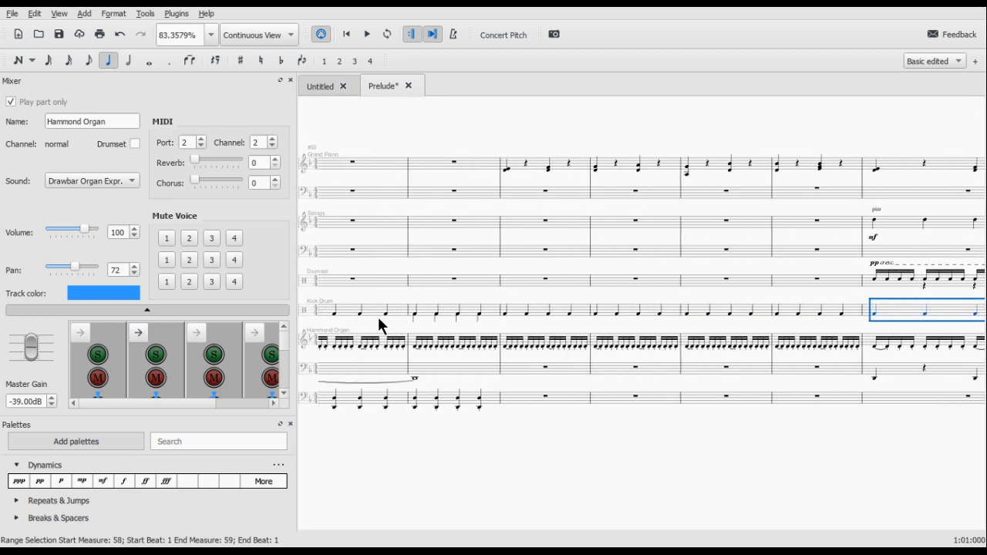
{"action": "left_click", "coordinate": [505, 313]}
{"action": "key", "text": "space"}
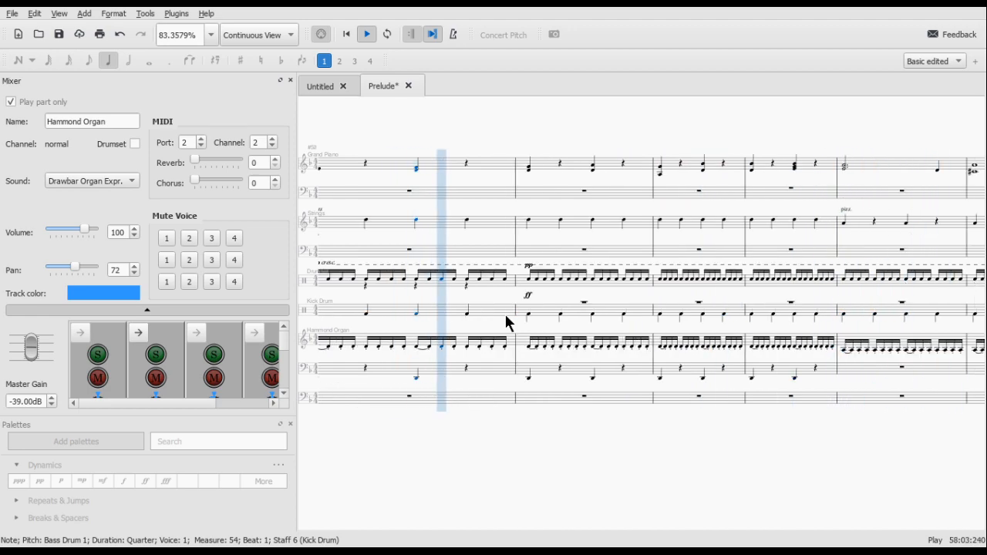
{"action": "key", "text": "space"}
Step: Replace the dynamic on the first Acoustic Snare note of measure 58 on the Drumset staff with a new pp marking
{"action": "left_click", "coordinate": [618, 267]}
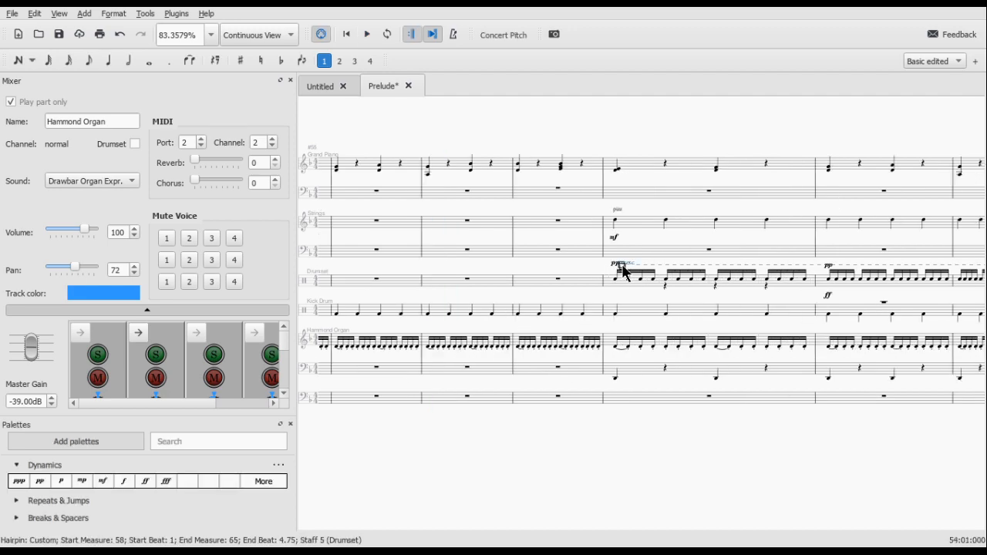
{"action": "left_click", "coordinate": [615, 279]}
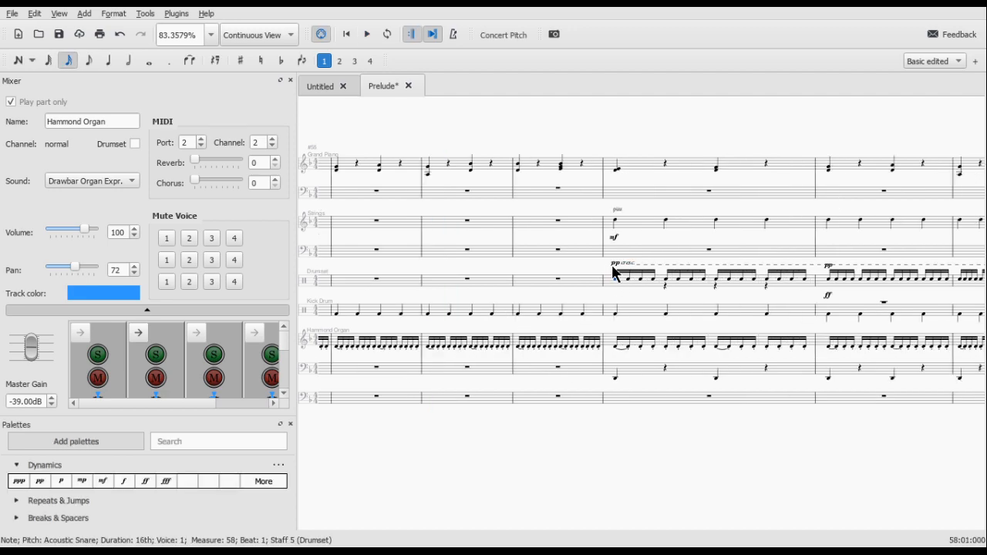
{"action": "scroll", "coordinate": [612, 274], "scroll_direction": "up", "scroll_amount": 6}
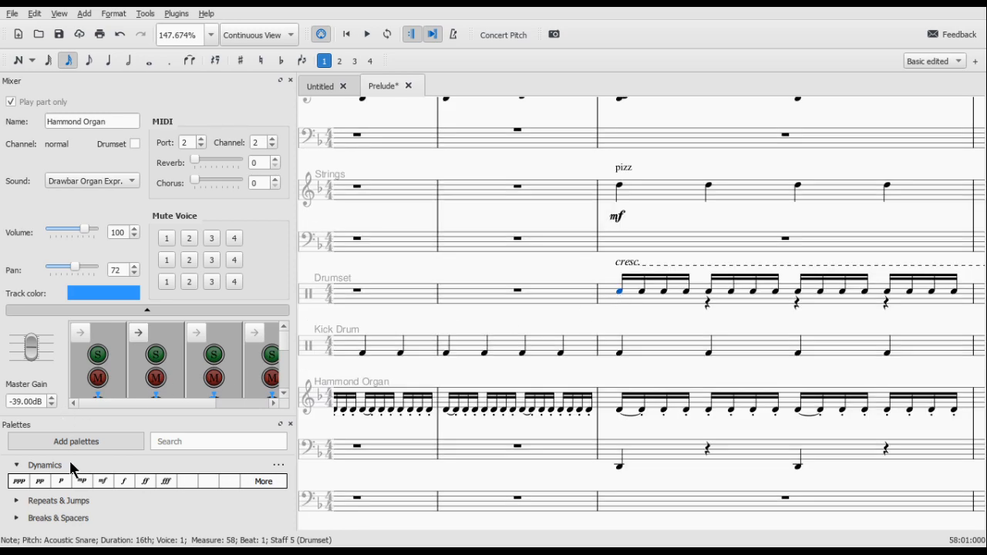
{"action": "left_click", "coordinate": [23, 484]}
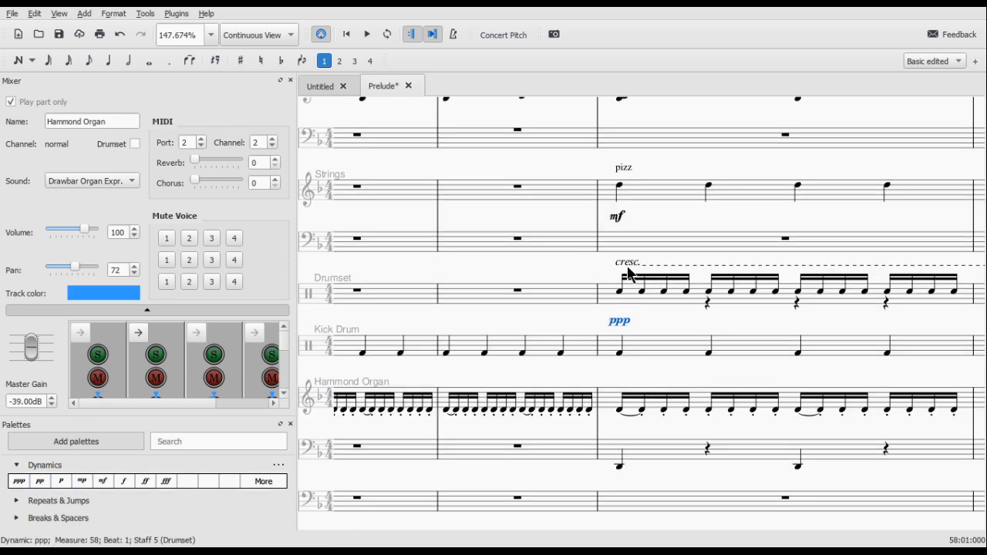
{"action": "key", "text": "ctrl+z"}
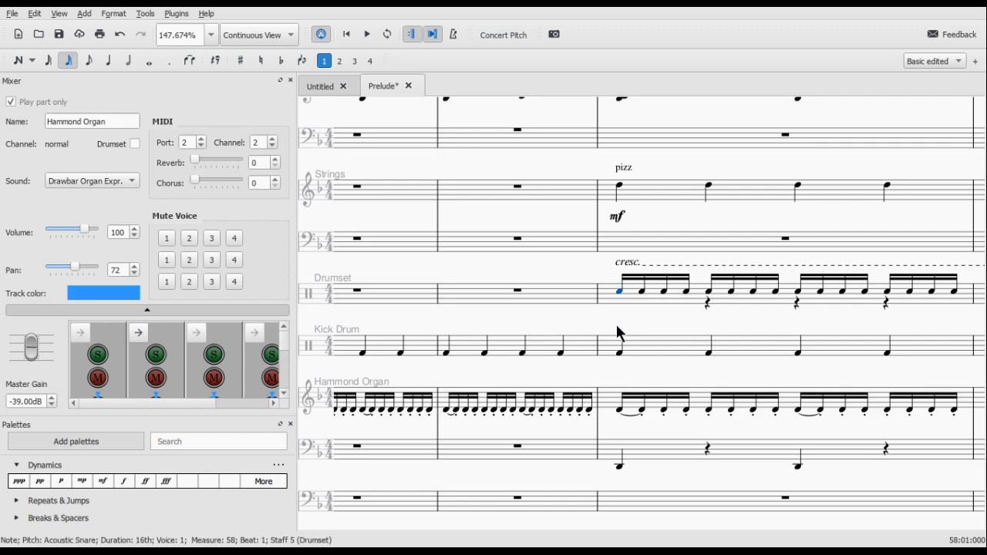
{"action": "key", "text": "ctrl+v"}
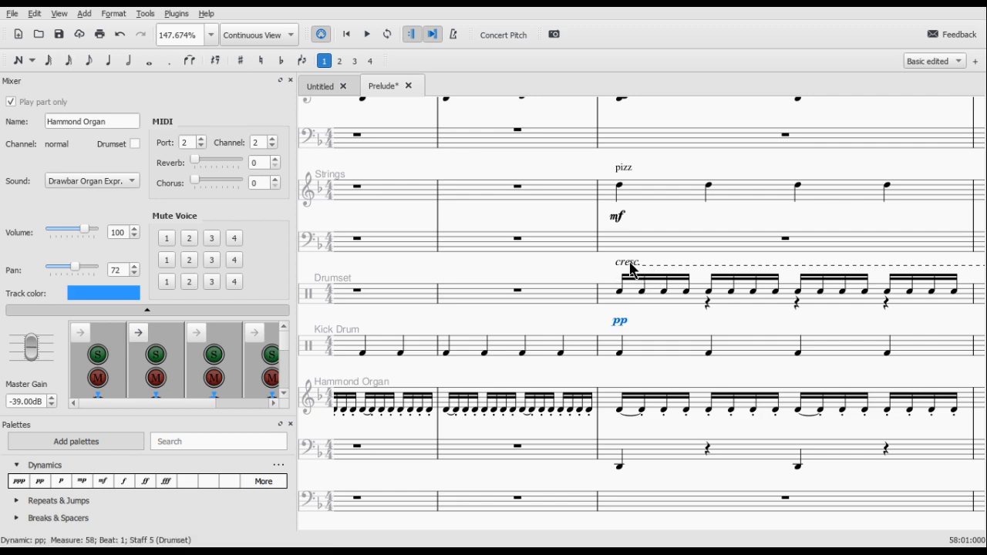
Step: Delete the cresc. line starting at measure 58 and the leftover voice 2 quarter rests in that measure of the Drumset staff
{"action": "left_click", "coordinate": [630, 262]}
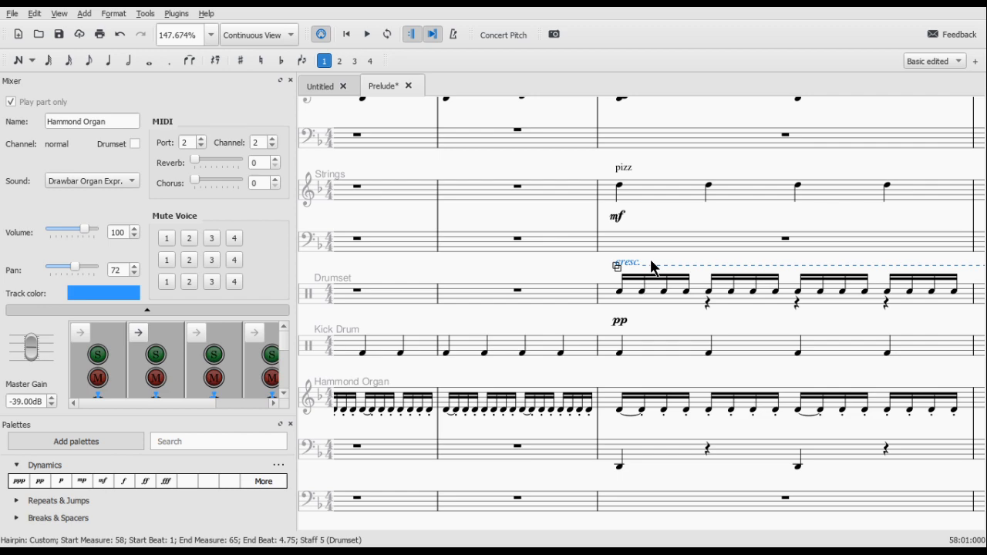
{"action": "key", "text": "Delete"}
{"action": "left_click", "coordinate": [707, 302]}
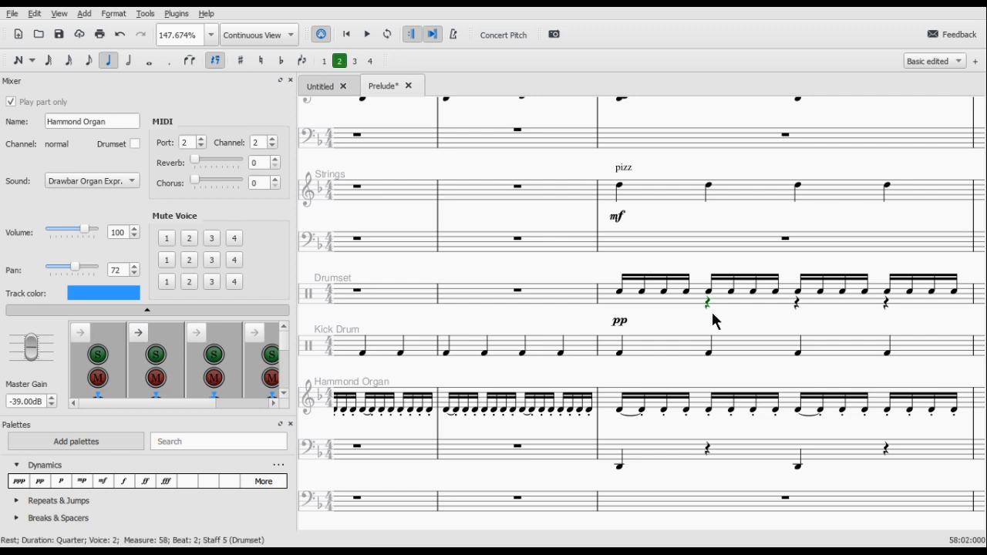
{"action": "key", "text": "Delete"}
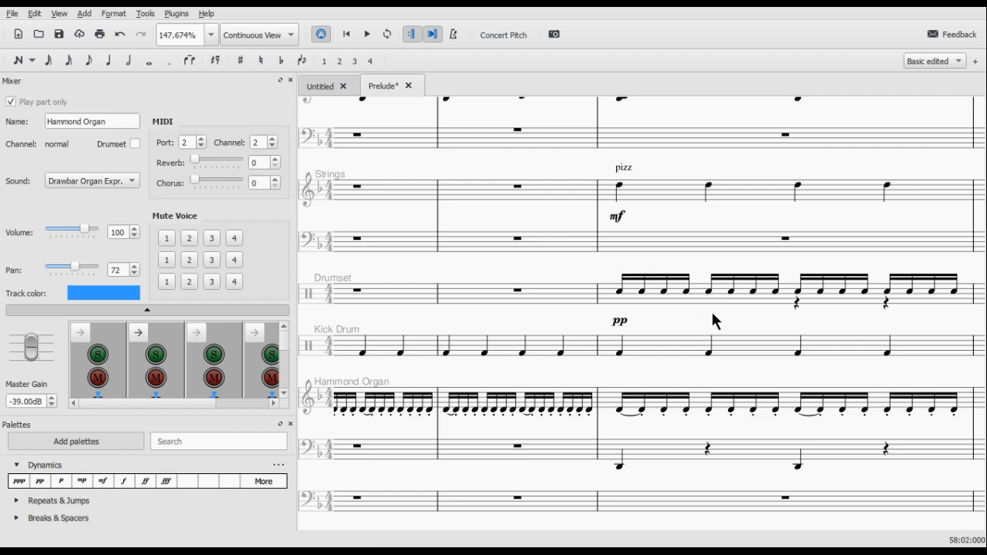
{"action": "left_click", "coordinate": [797, 302]}
{"action": "key", "text": "Delete"}
{"action": "scroll", "coordinate": [885, 309], "scroll_direction": "right", "scroll_amount": 1}
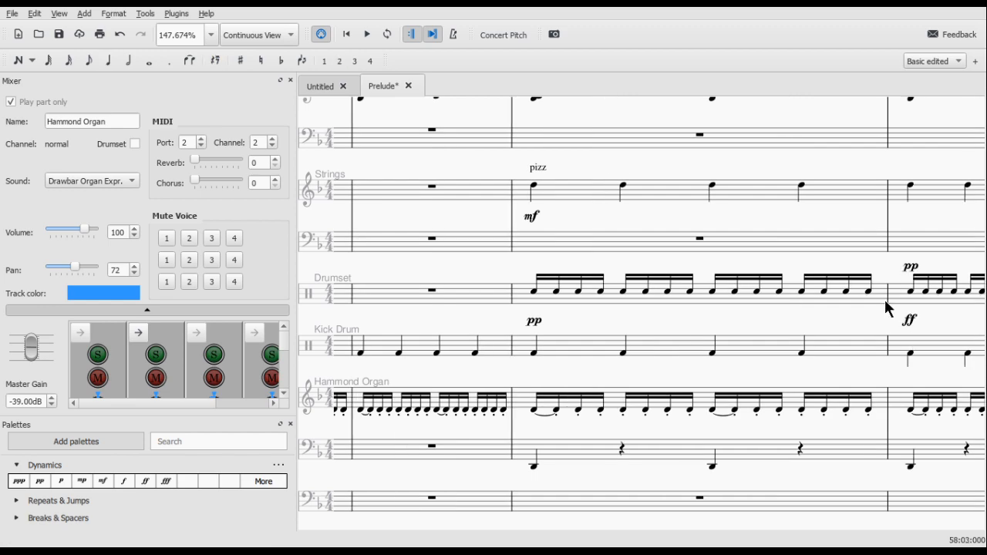
Step: Delete the voice 2 ff dynamic from the start of measure 59 on the Drumset staff
{"action": "scroll", "coordinate": [885, 309], "scroll_direction": "right", "scroll_amount": 3}
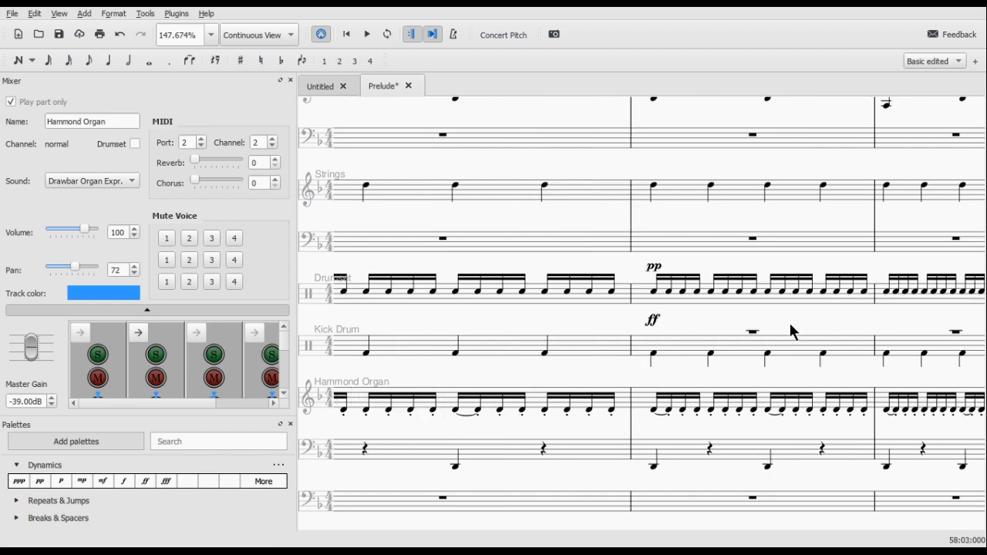
{"action": "left_click", "coordinate": [653, 330]}
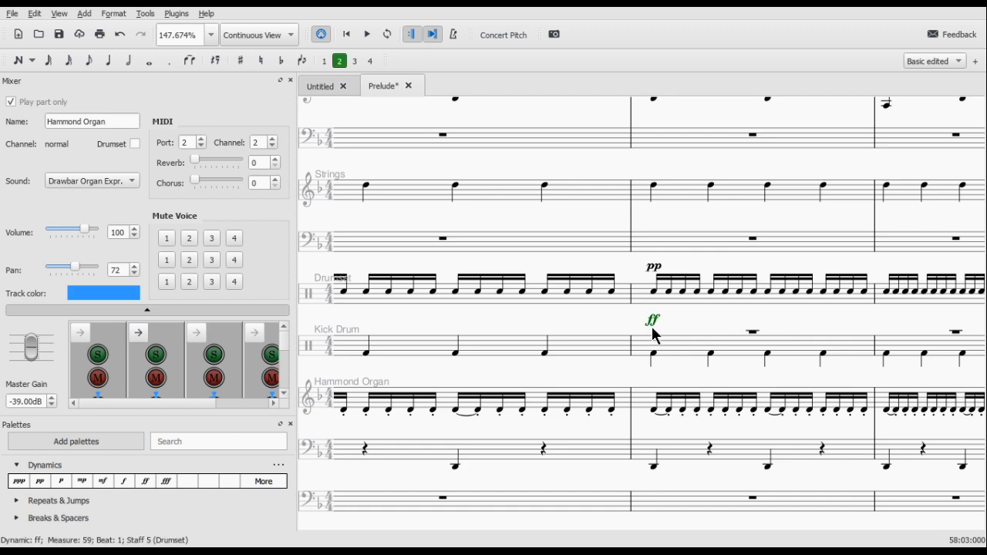
{"action": "key", "text": "Delete"}
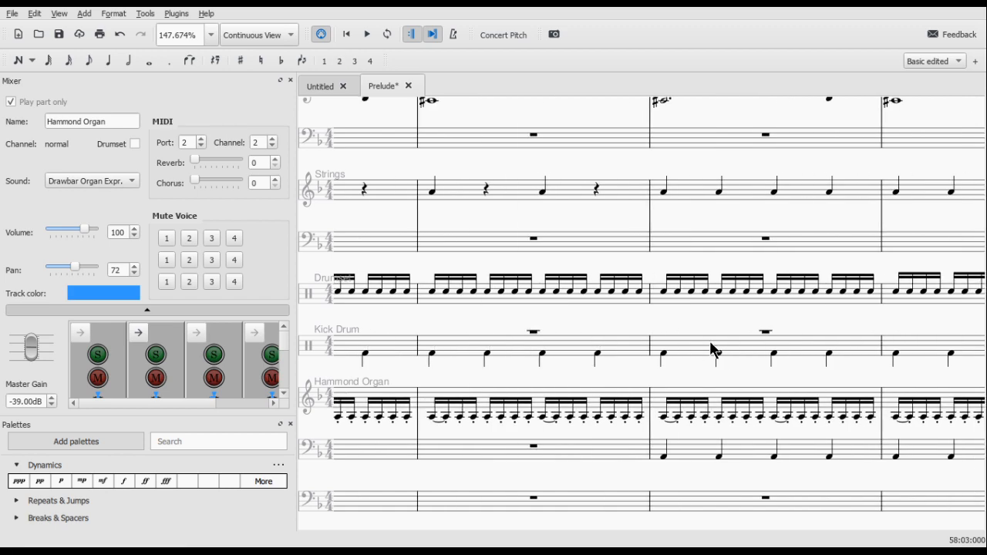
Step: Delete the pp dynamic at the start of measure 59 on the Drumset staff and add an f dynamic to measure 58's first Kick Drum note
{"action": "scroll", "coordinate": [710, 344], "scroll_direction": "left", "scroll_amount": 15}
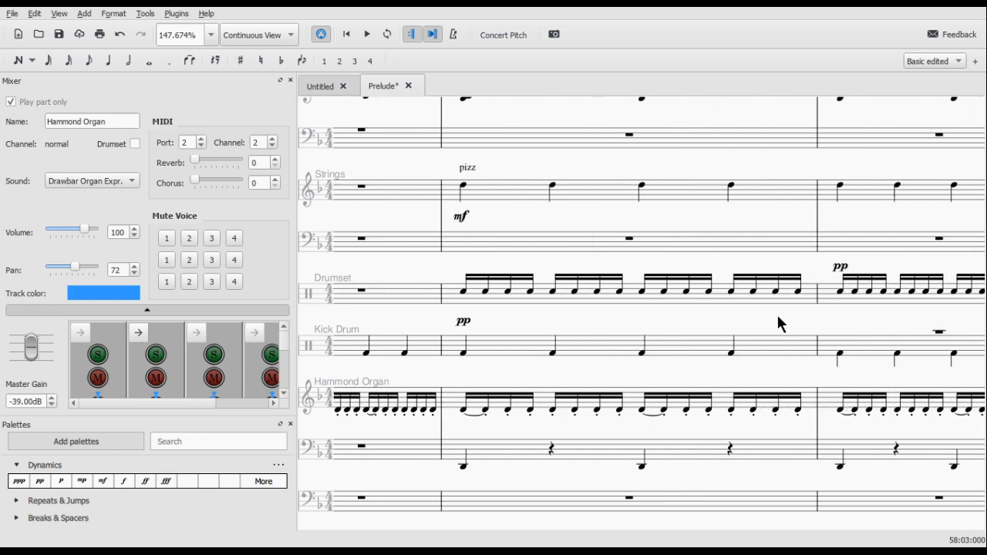
{"action": "left_click", "coordinate": [841, 267]}
{"action": "key", "text": "Delete"}
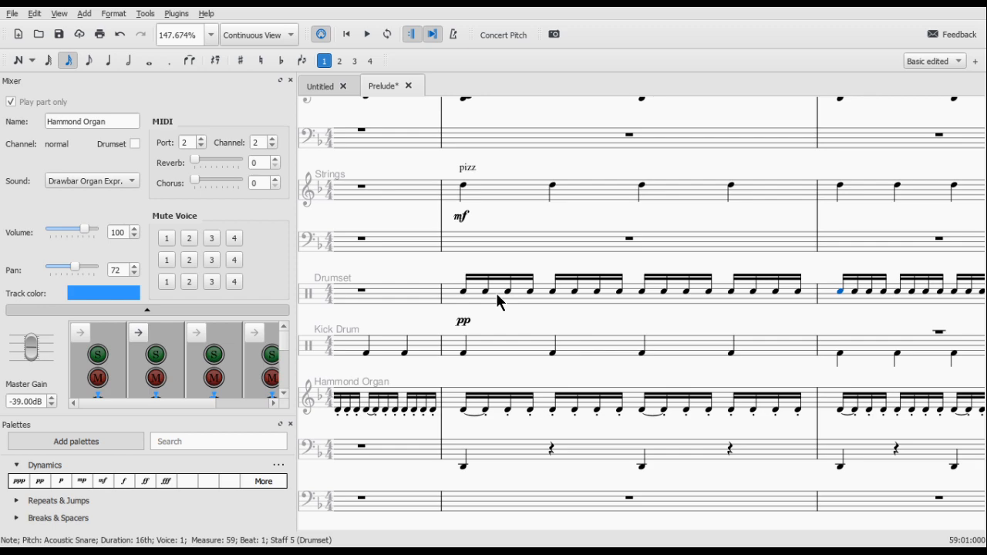
{"action": "left_click", "coordinate": [464, 353]}
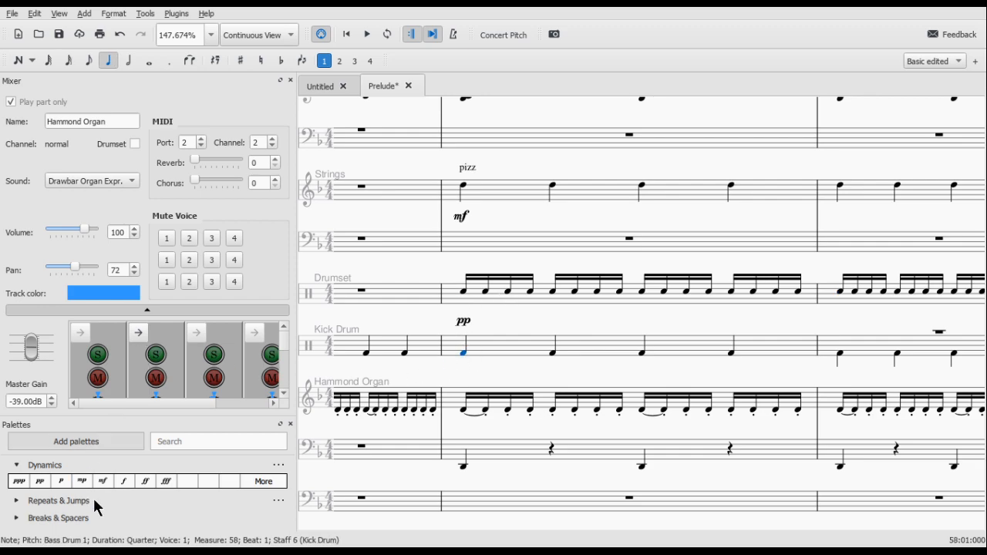
{"action": "left_click", "coordinate": [124, 481]}
Step: Add a cresc. line under the Drumset staff's snare notes from the start of measure 58 through the end of measure 65
{"action": "left_click", "coordinate": [463, 291]}
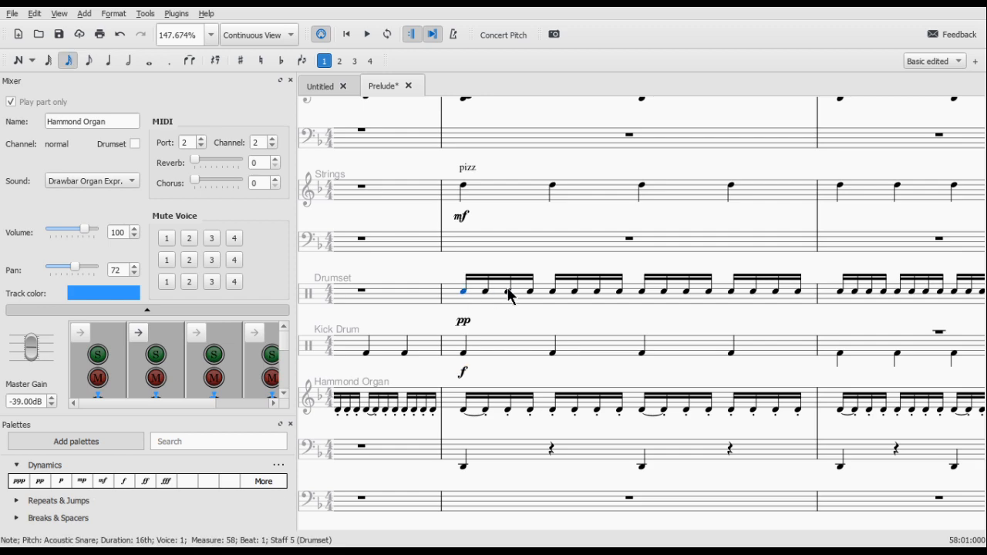
{"action": "left_click_drag", "start_coordinate": [678, 293], "coordinate": [968, 300]}
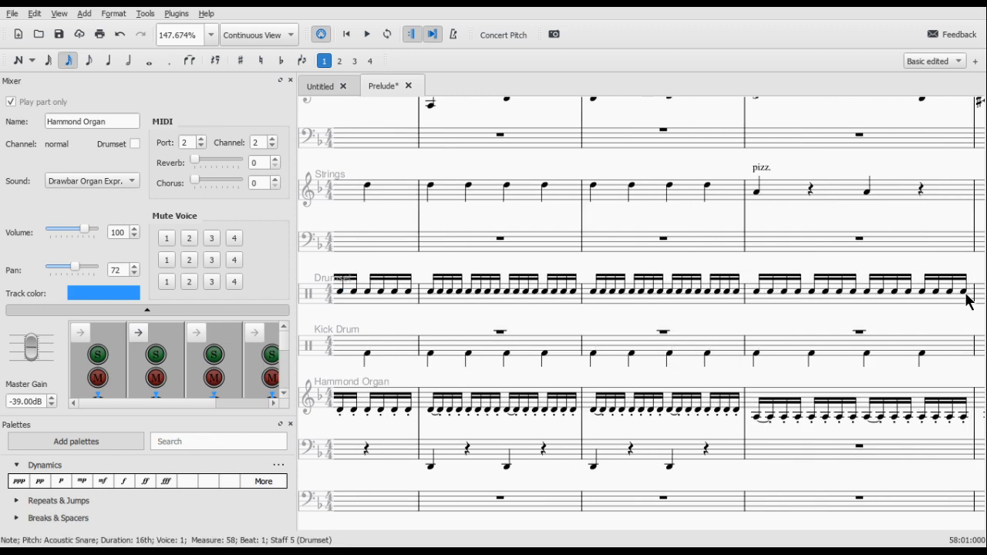
{"action": "left_click", "coordinate": [969, 300], "text": "shift"}
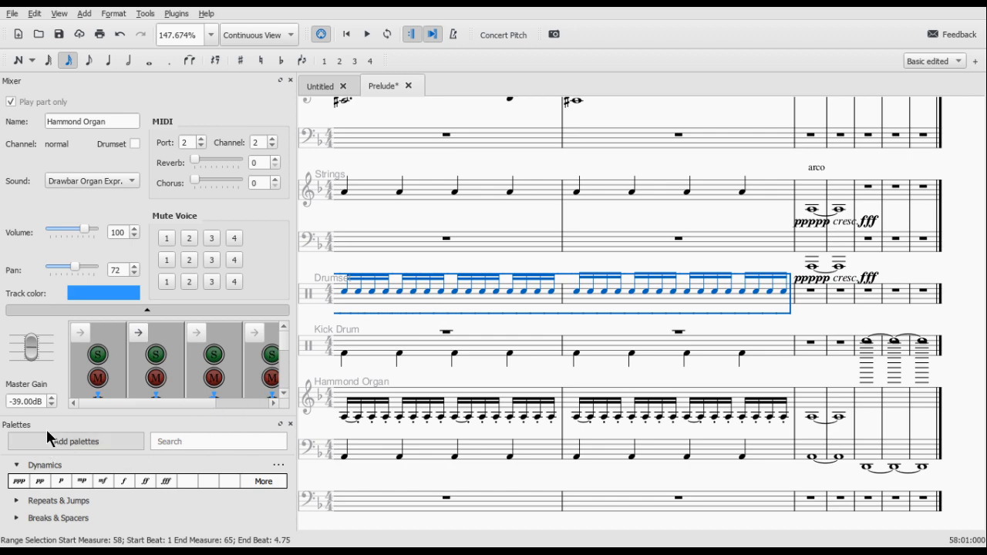
{"action": "scroll", "coordinate": [85, 509], "scroll_direction": "down", "scroll_amount": 10}
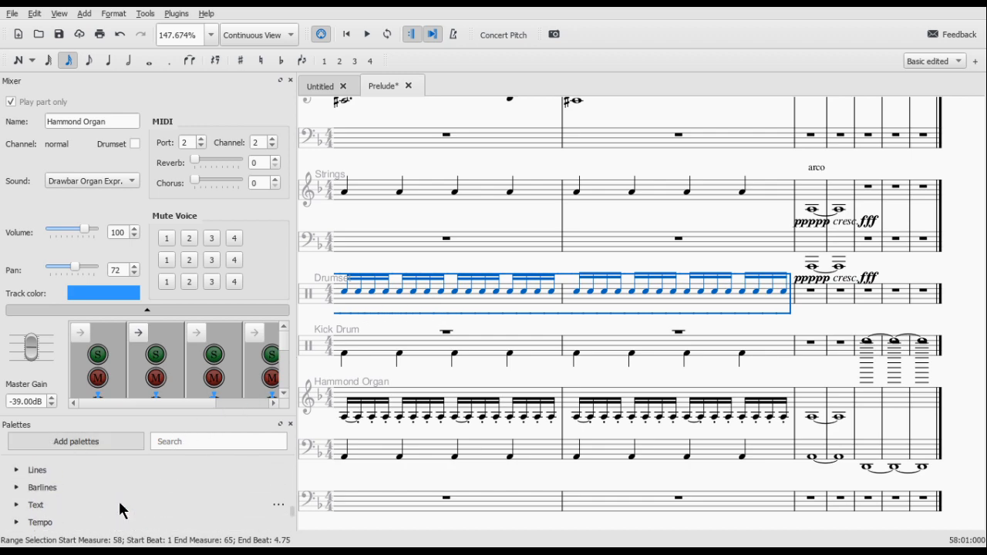
{"action": "scroll", "coordinate": [106, 520], "scroll_direction": "up", "scroll_amount": 1}
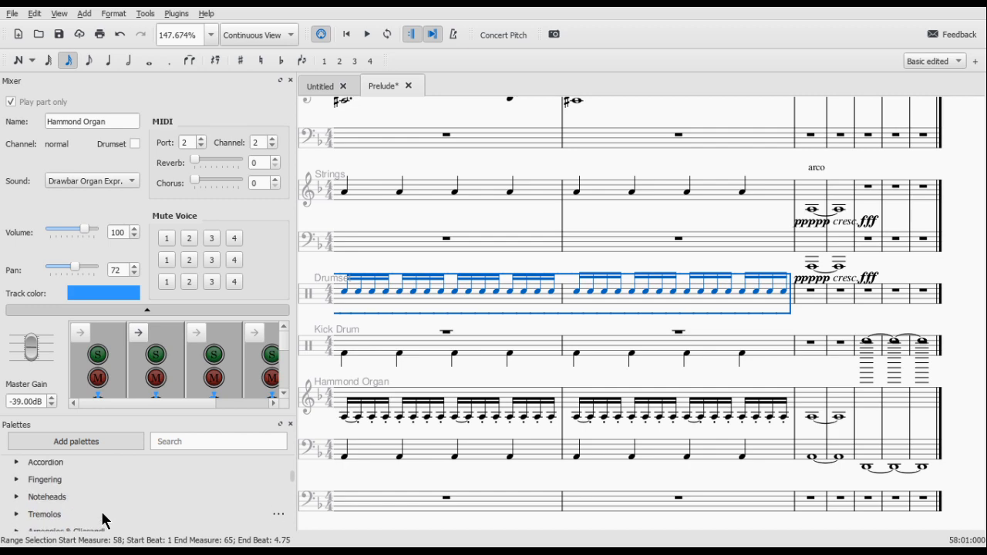
{"action": "scroll", "coordinate": [46, 515], "scroll_direction": "up", "scroll_amount": 8}
{"action": "scroll", "coordinate": [65, 508], "scroll_direction": "down", "scroll_amount": 4}
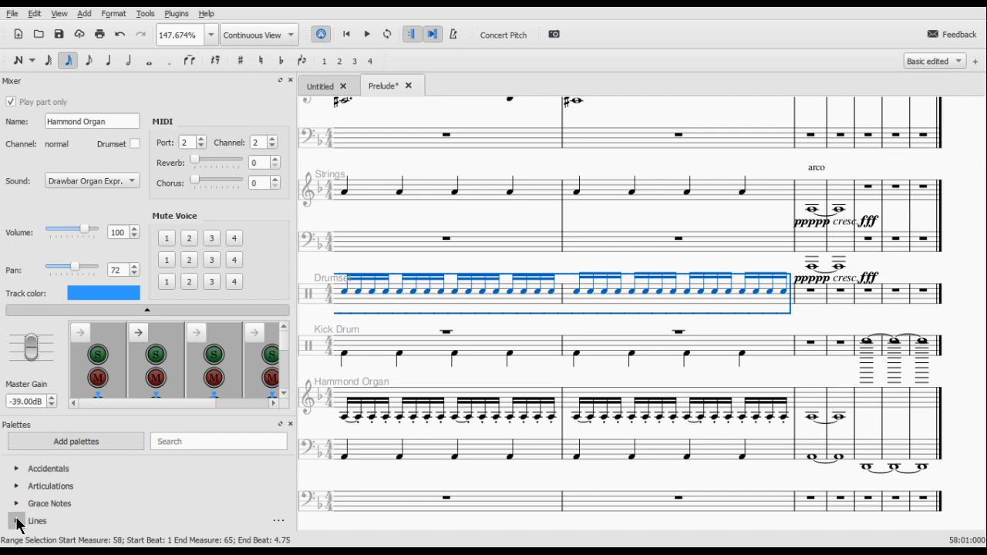
{"action": "left_click", "coordinate": [16, 523]}
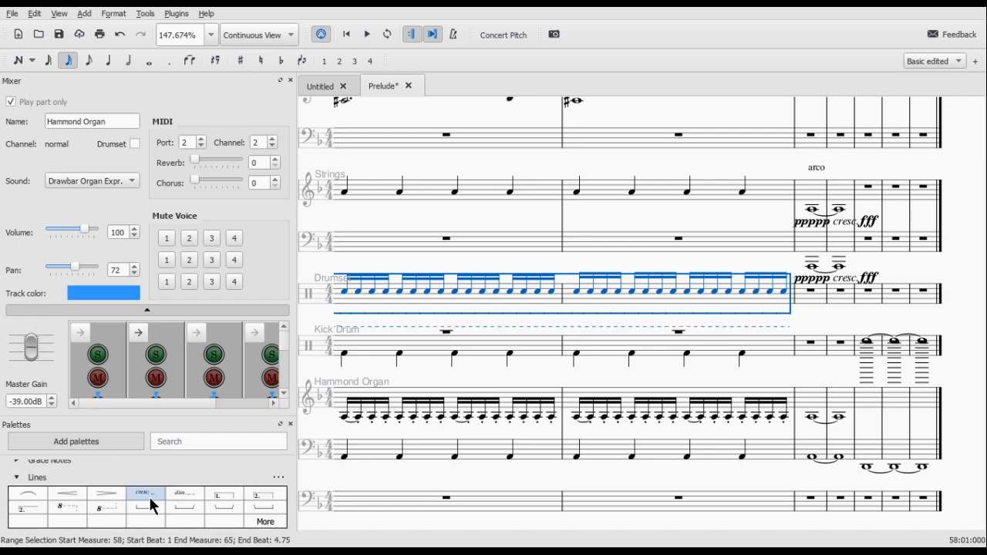
{"action": "left_click", "coordinate": [144, 495]}
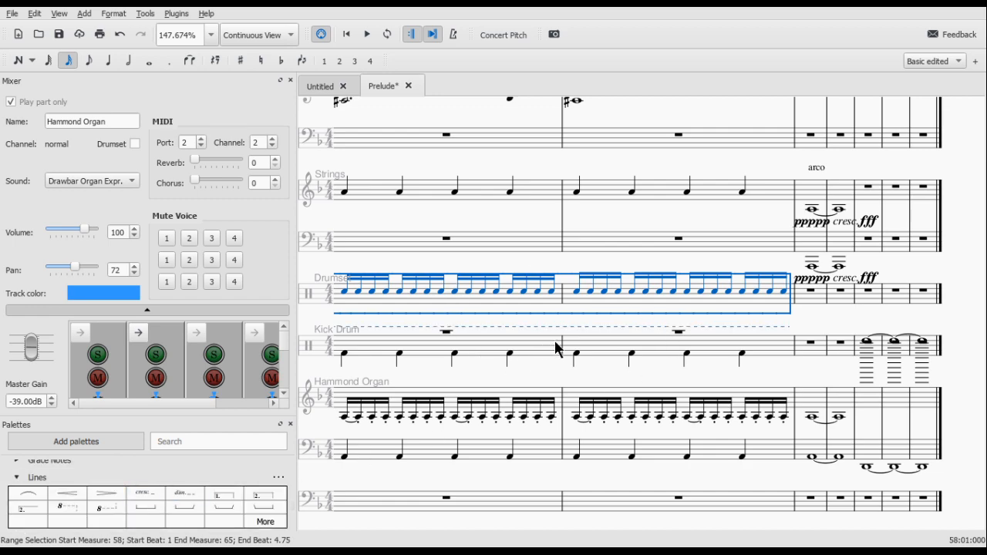
{"action": "scroll", "coordinate": [563, 350], "scroll_direction": "right", "scroll_amount": 6}
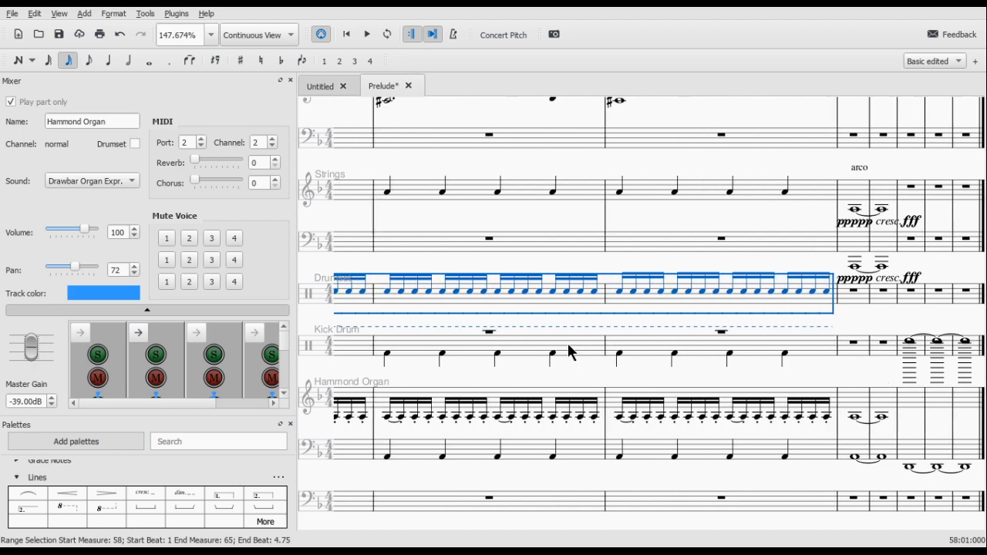
{"action": "scroll", "coordinate": [571, 351], "scroll_direction": "left", "scroll_amount": 1}
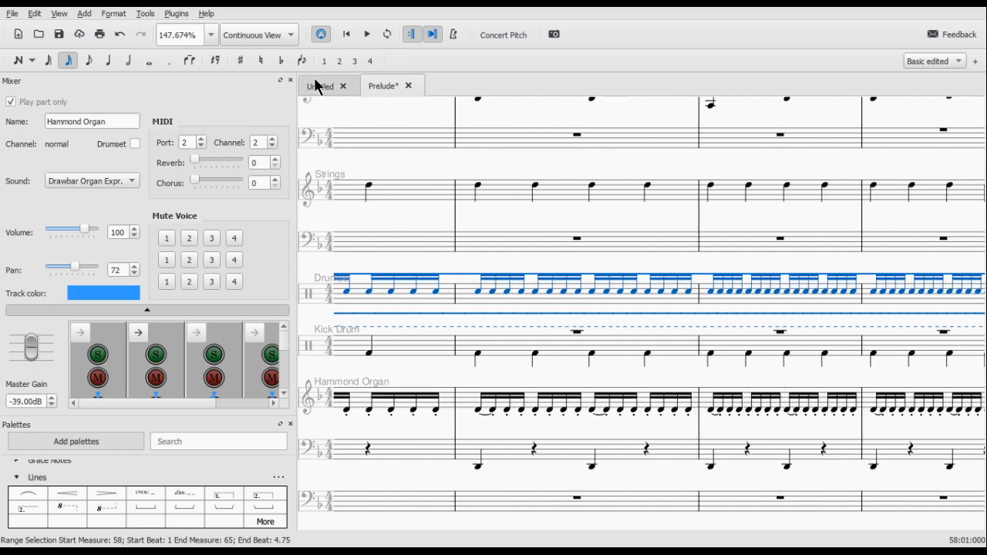
Step: Clear the Drumset range selection, then collapse the Lines palette and bring the Dynamics palette into view
{"action": "scroll", "coordinate": [473, 298], "scroll_direction": "left", "scroll_amount": 4}
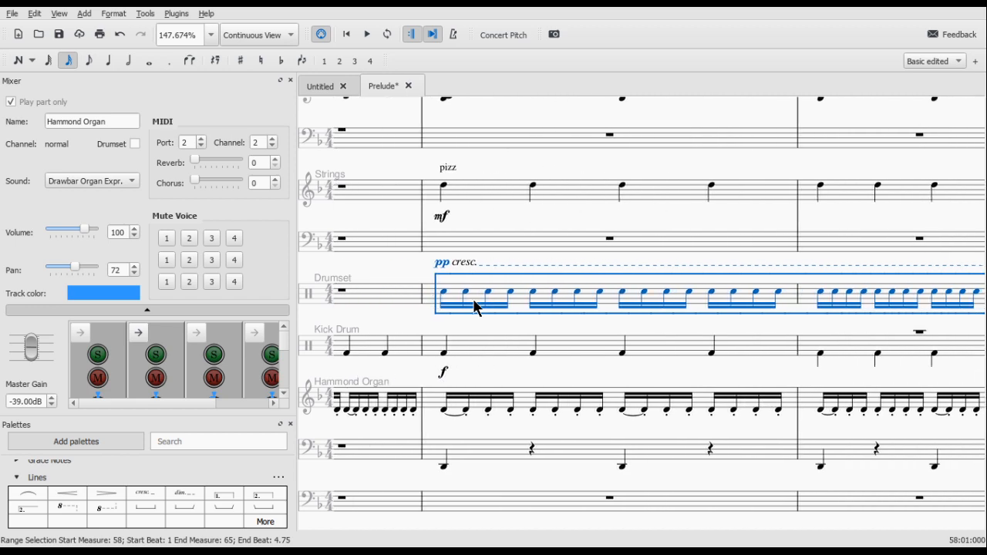
{"action": "key", "text": "Escape"}
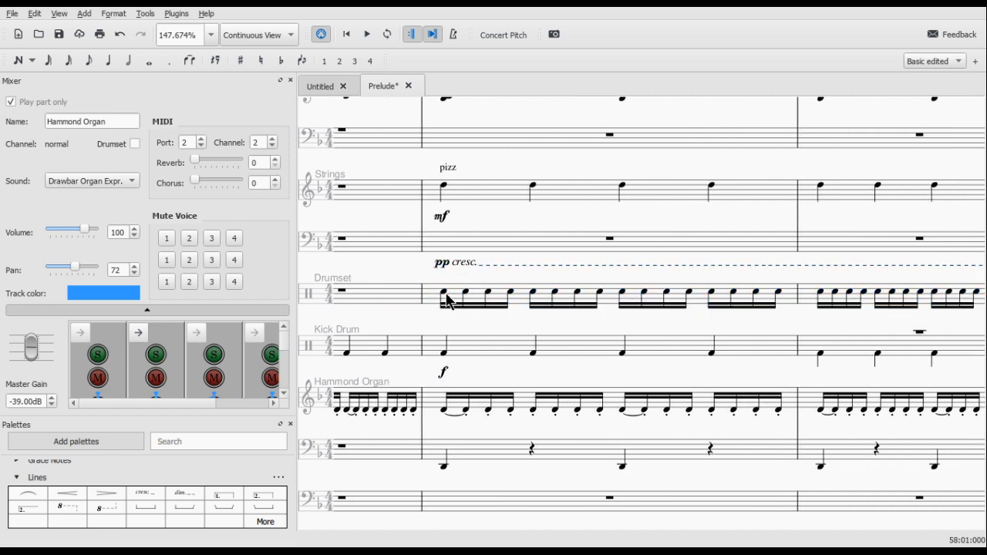
{"action": "left_click", "coordinate": [475, 265]}
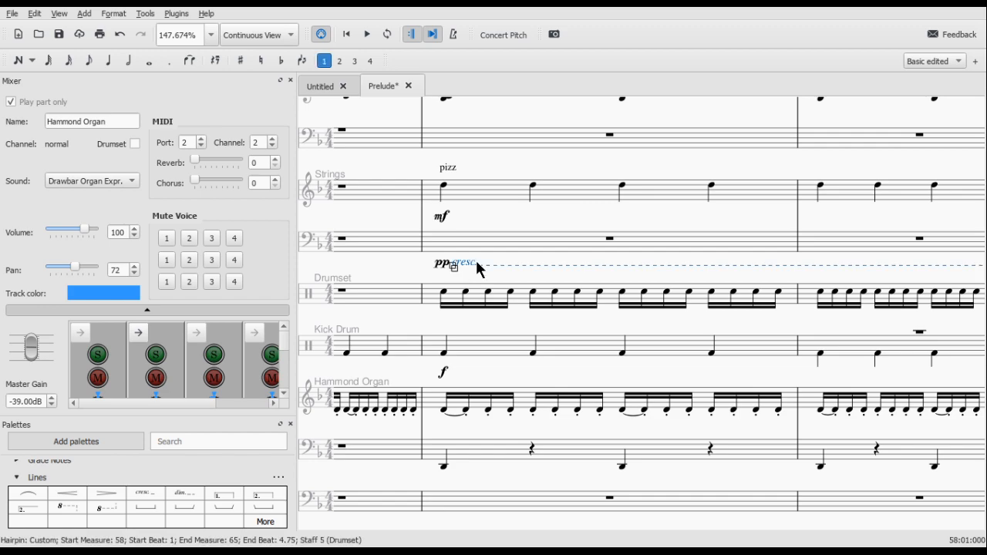
{"action": "left_click", "coordinate": [16, 477]}
{"action": "scroll", "coordinate": [50, 493], "scroll_direction": "up", "scroll_amount": 3}
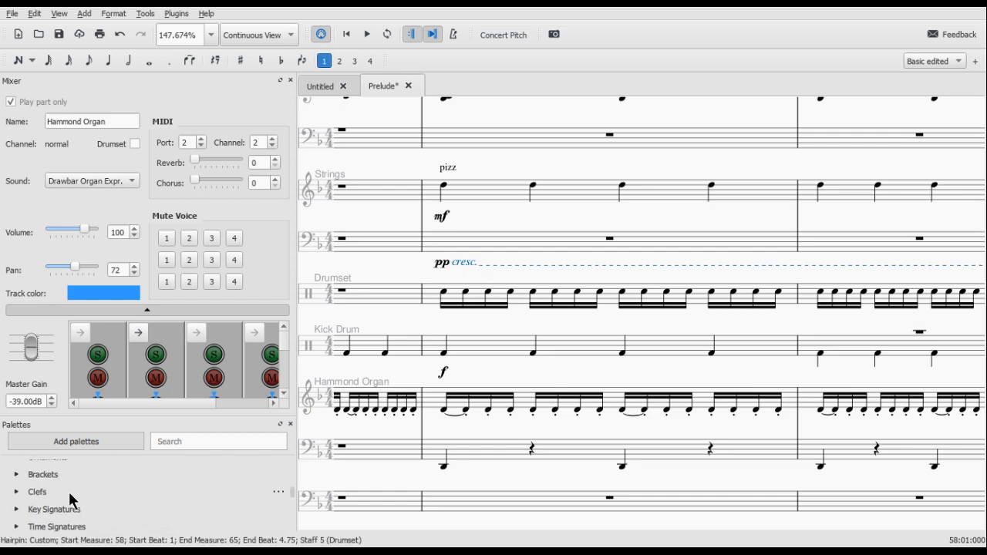
{"action": "scroll", "coordinate": [70, 500], "scroll_direction": "down", "scroll_amount": 3}
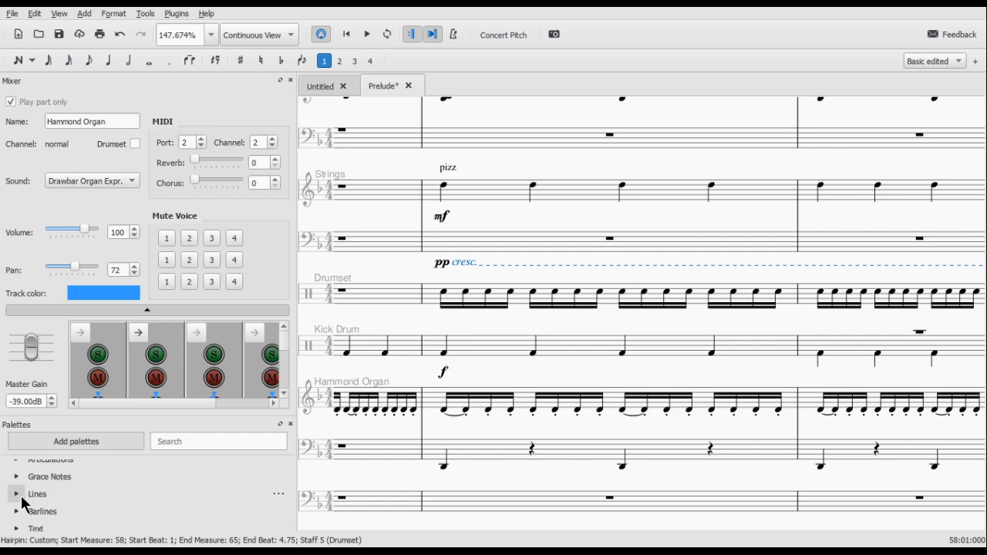
{"action": "scroll", "coordinate": [22, 503], "scroll_direction": "down", "scroll_amount": 3}
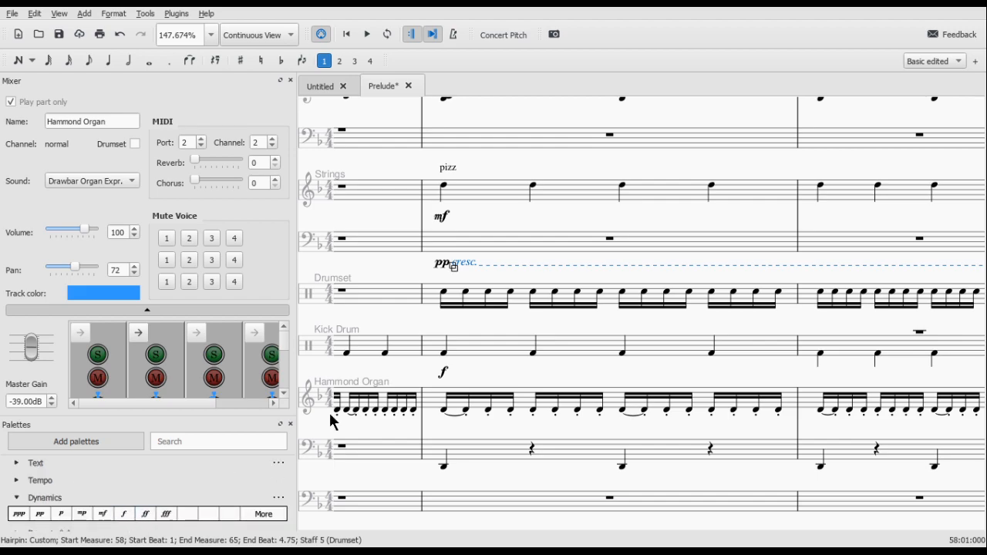
{"action": "key", "text": "Escape"}
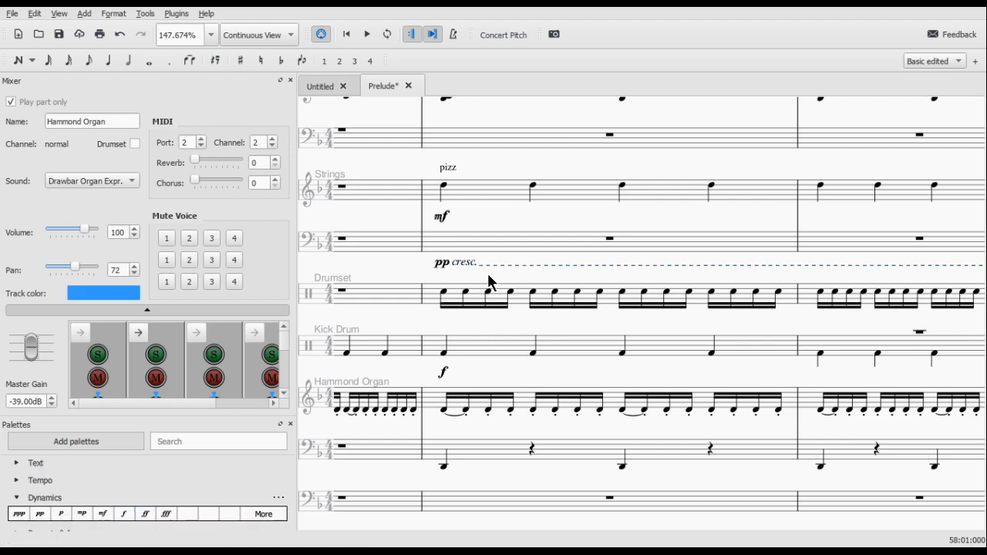
Step: Play back the score from the low Strings note at the start of measure 46 through the closing measures
{"action": "scroll", "coordinate": [555, 259], "scroll_direction": "right", "scroll_amount": 6}
{"action": "scroll", "coordinate": [610, 251], "scroll_direction": "up", "scroll_amount": 11}
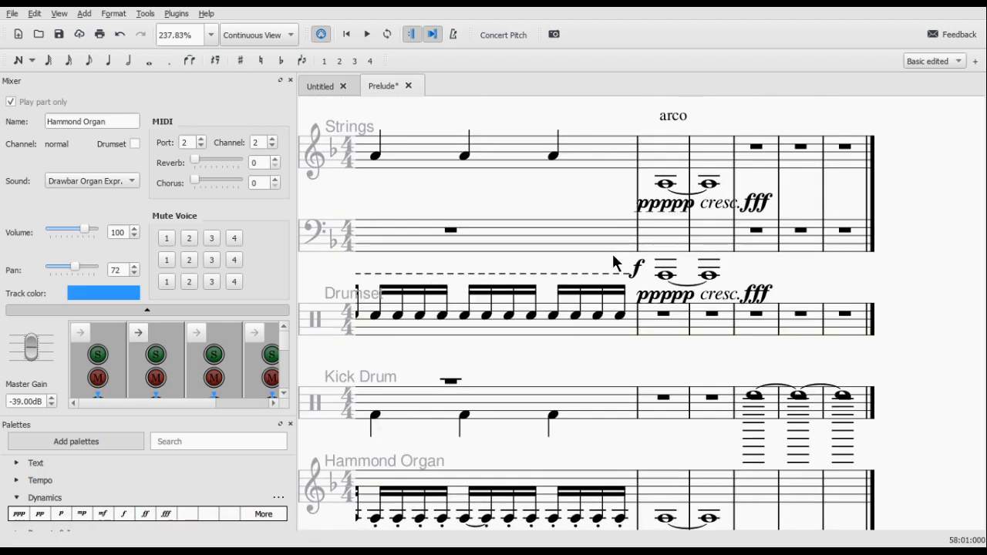
{"action": "scroll", "coordinate": [600, 319], "scroll_direction": "down", "scroll_amount": 5}
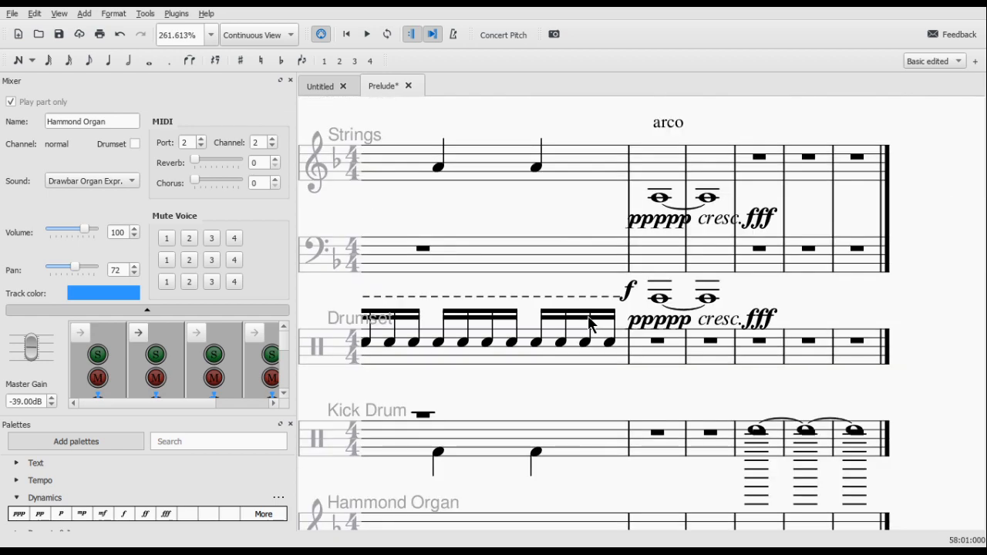
{"action": "scroll", "coordinate": [588, 324], "scroll_direction": "down", "scroll_amount": 4}
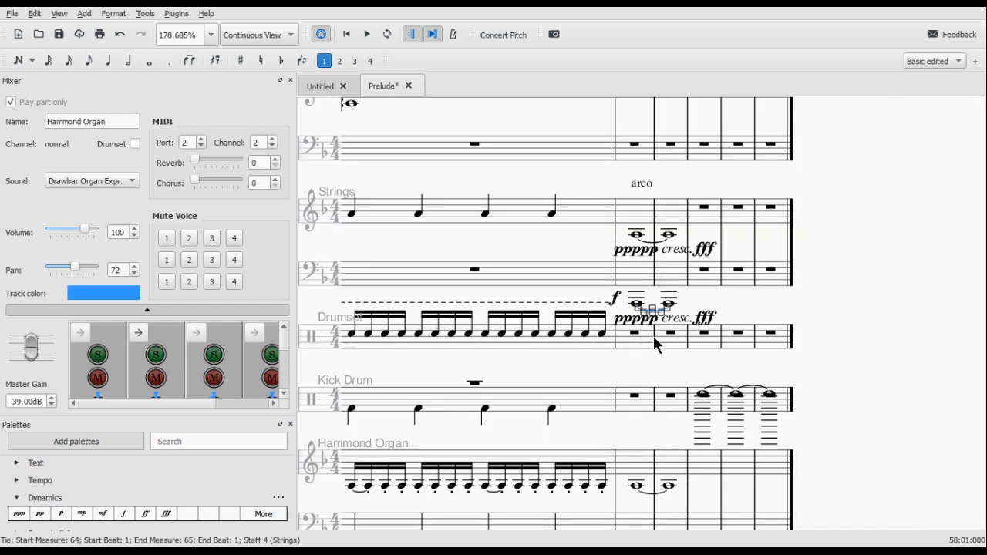
{"action": "left_click", "coordinate": [653, 335]}
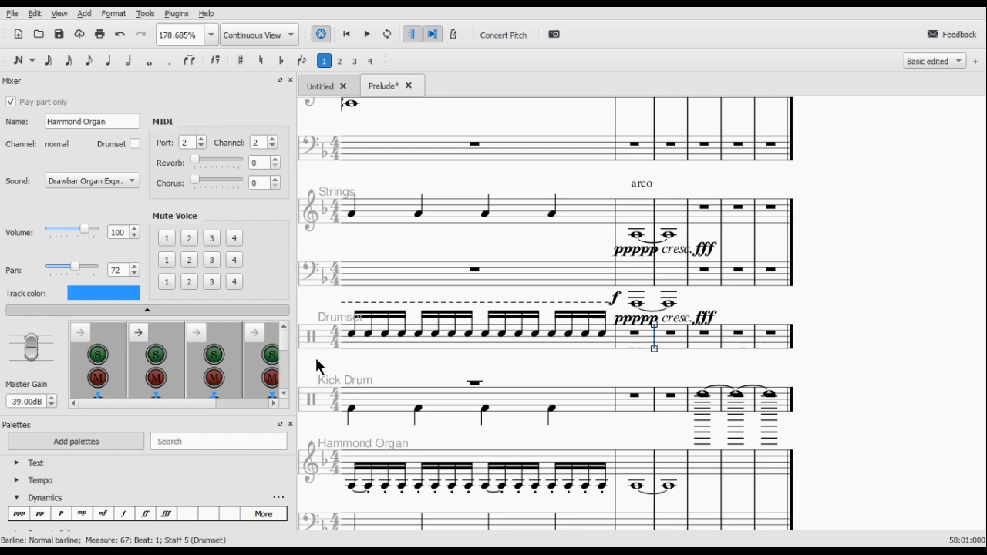
{"action": "scroll", "coordinate": [526, 368], "scroll_direction": "left", "scroll_amount": 15}
{"action": "scroll", "coordinate": [526, 368], "scroll_direction": "right", "scroll_amount": 4}
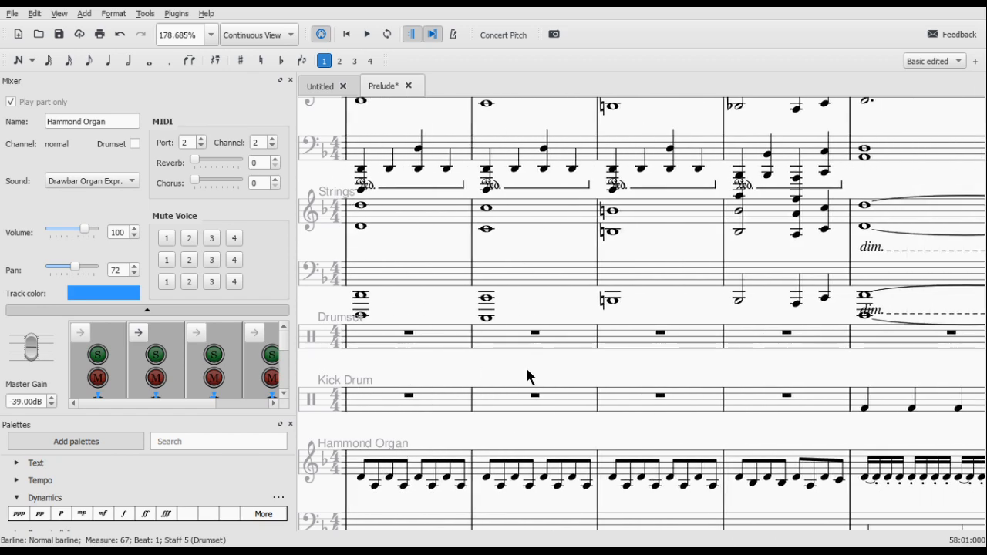
{"action": "scroll", "coordinate": [527, 368], "scroll_direction": "left", "scroll_amount": 1}
{"action": "scroll", "coordinate": [526, 370], "scroll_direction": "left", "scroll_amount": 2}
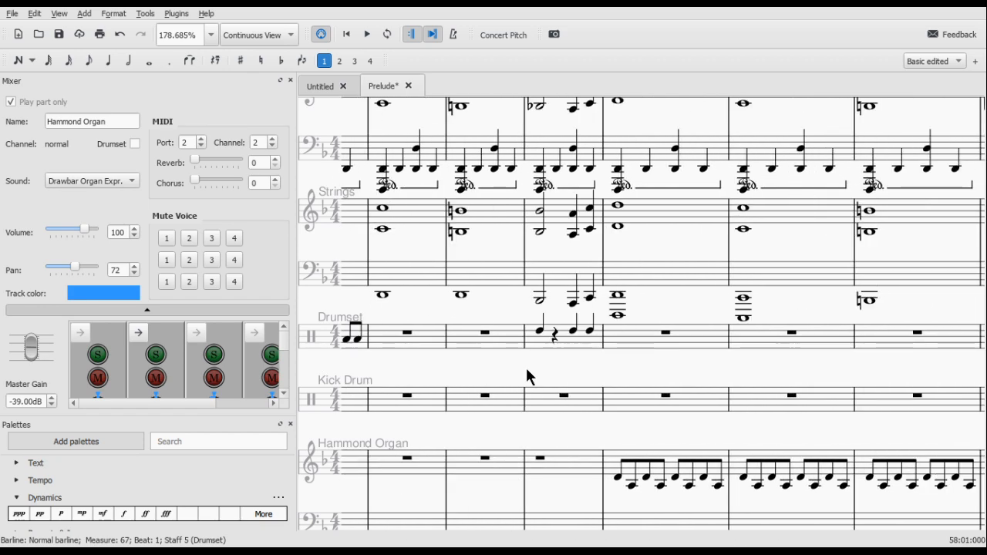
{"action": "left_click", "coordinate": [619, 315]}
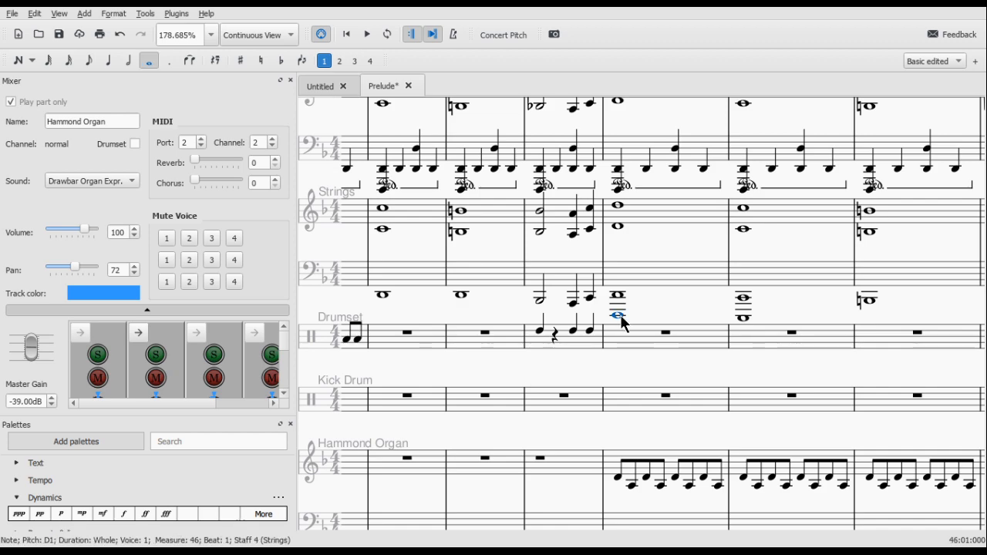
{"action": "key", "text": "space"}
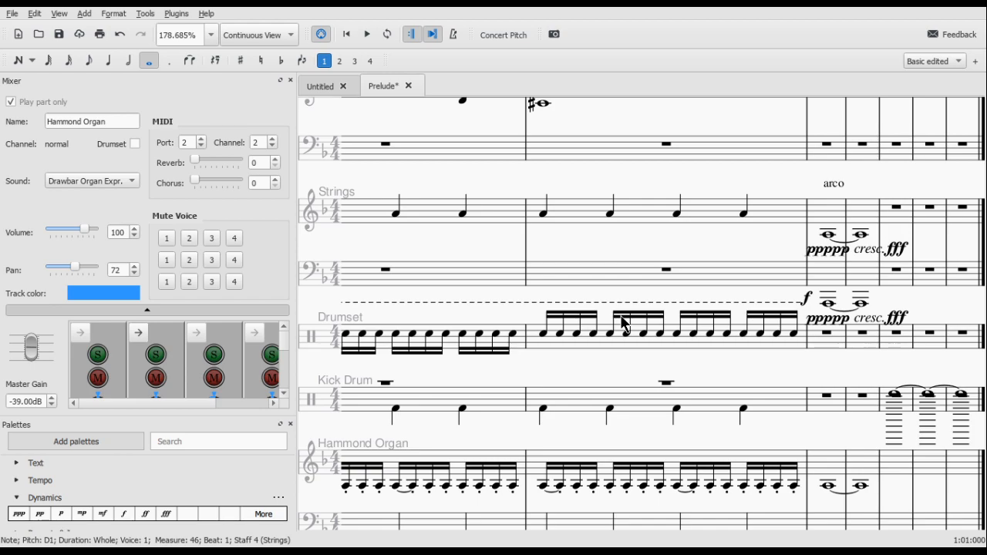
Step: Flip the stems of the Drumset sixteenth notes in measures 58 to 64 so they point upward
{"action": "left_click", "coordinate": [551, 331]}
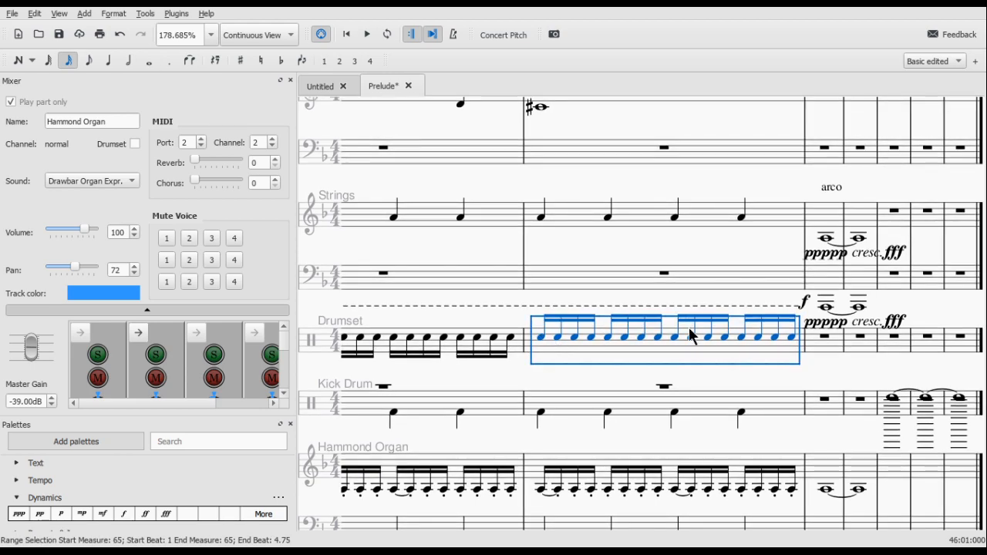
{"action": "left_click", "coordinate": [542, 333]}
{"action": "left_click", "coordinate": [795, 339], "text": "shift"}
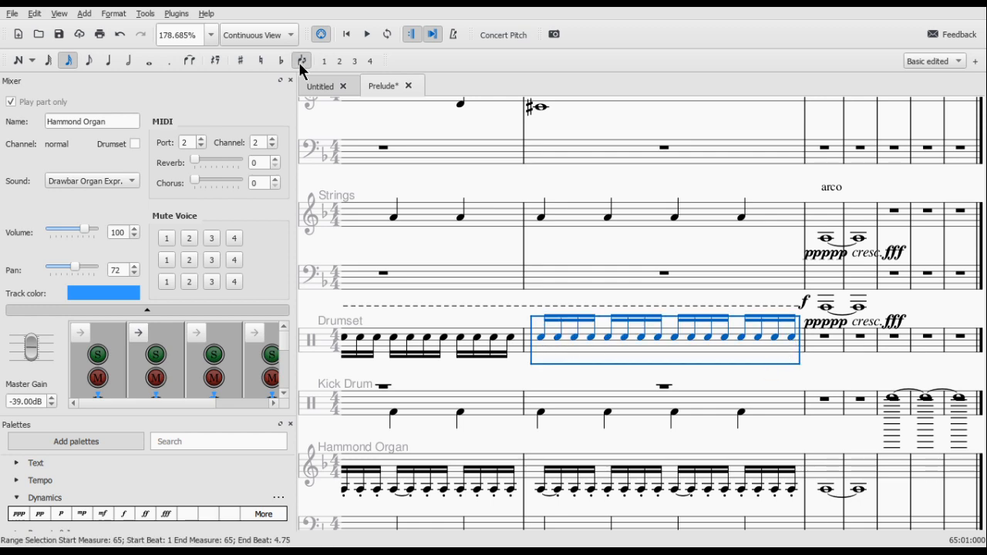
{"action": "left_click", "coordinate": [511, 339]}
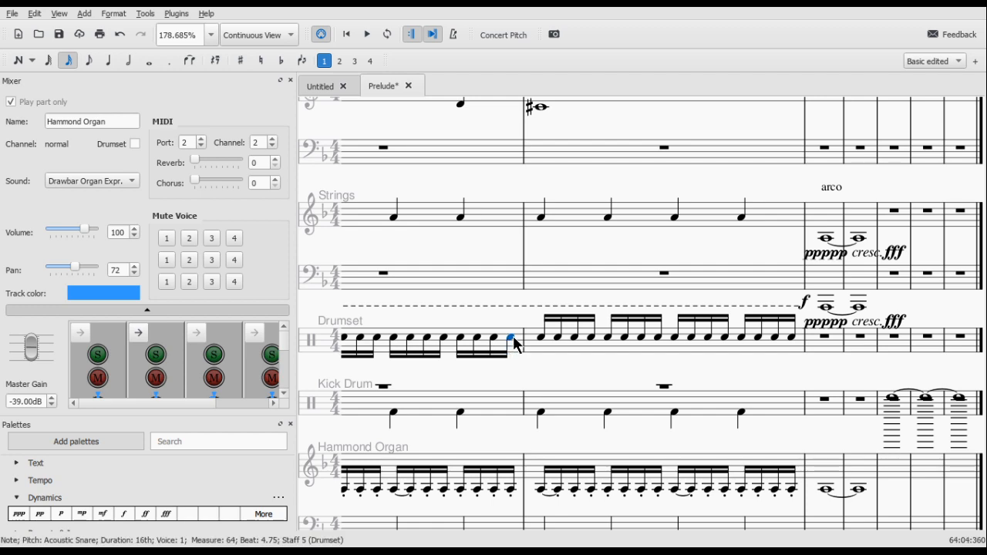
{"action": "scroll", "coordinate": [510, 346], "scroll_direction": "left", "scroll_amount": 6}
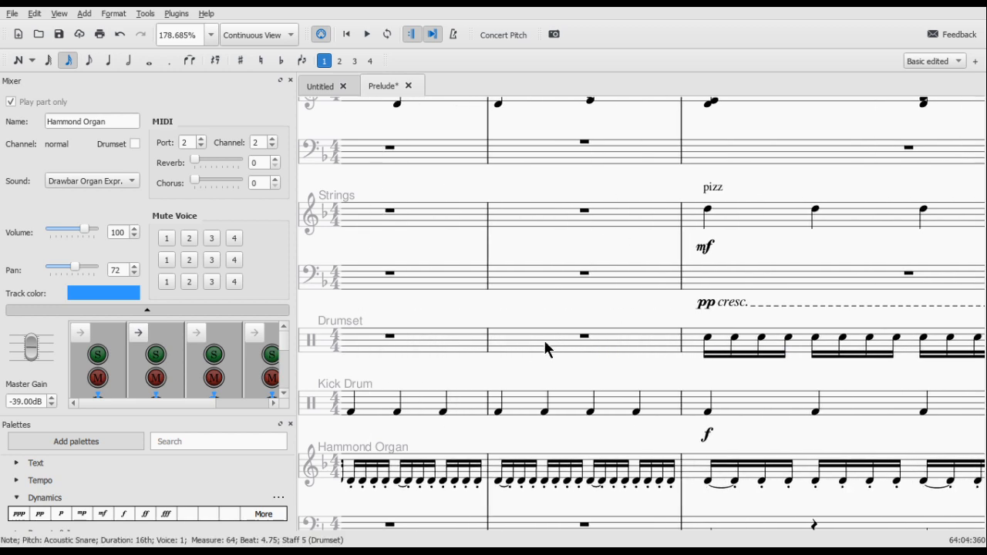
{"action": "left_click", "coordinate": [715, 344], "text": "shift"}
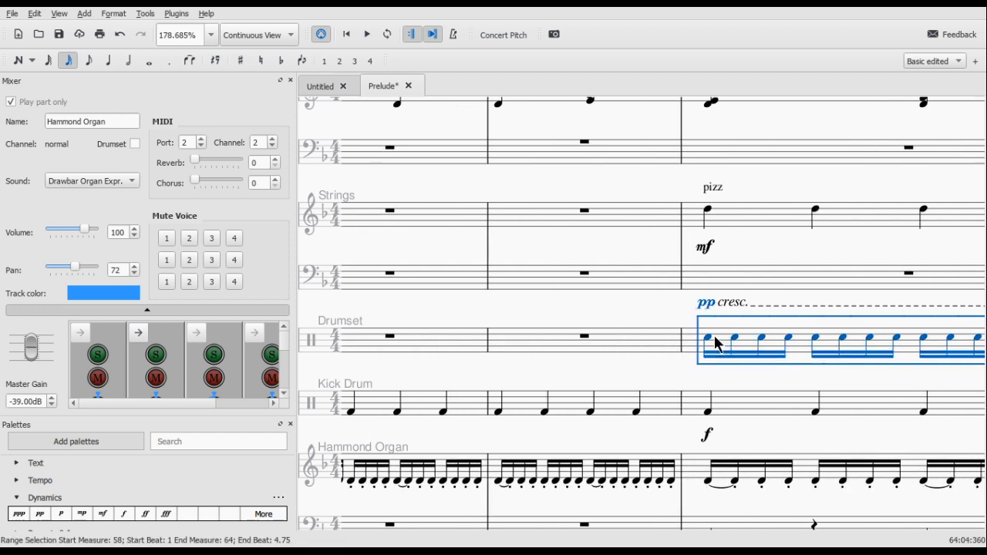
{"action": "key", "text": "x"}
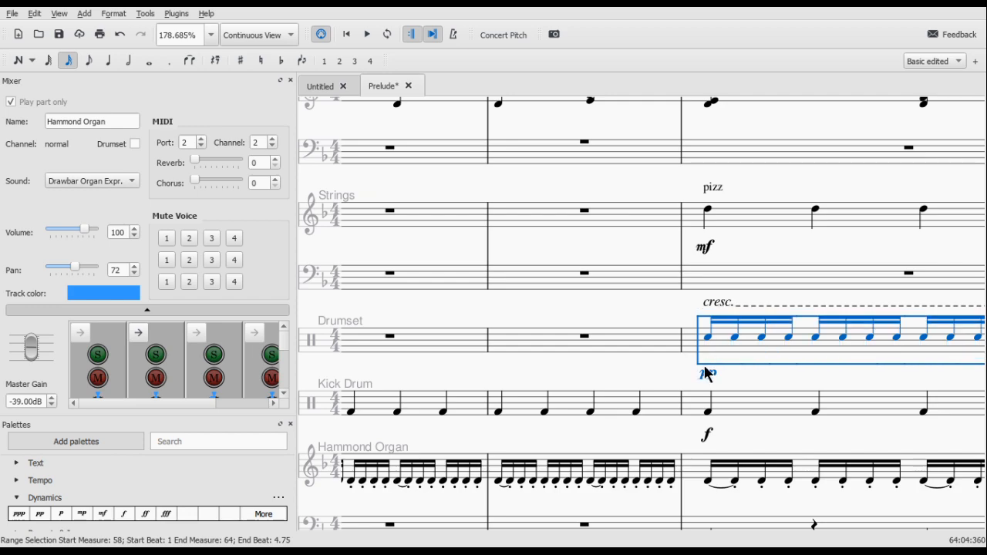
Step: Flip the pp dynamic at the Drumset's measure 58 to sit above the staff beside the cresc. line
{"action": "left_click", "coordinate": [710, 377]}
{"action": "key", "text": "x"}
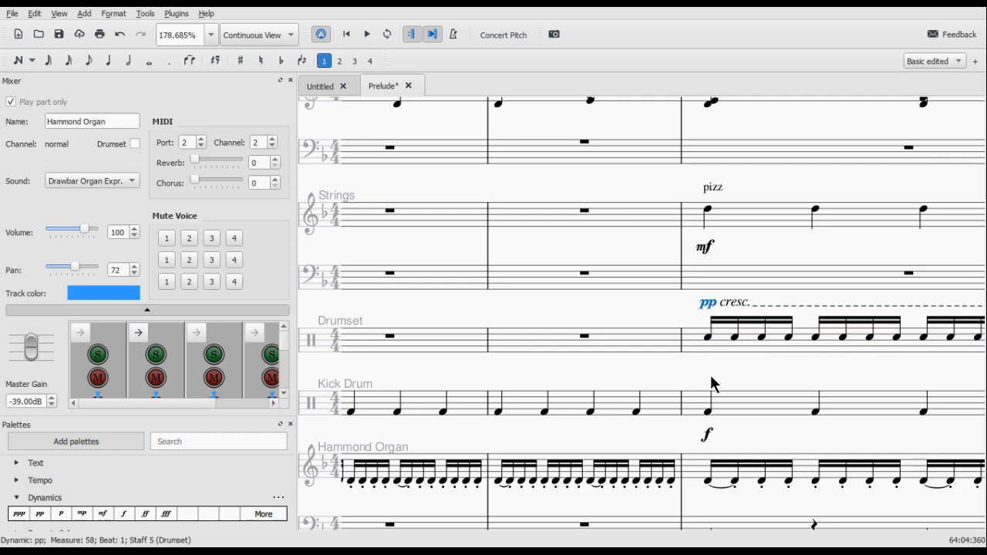
{"action": "left_click", "coordinate": [709, 337]}
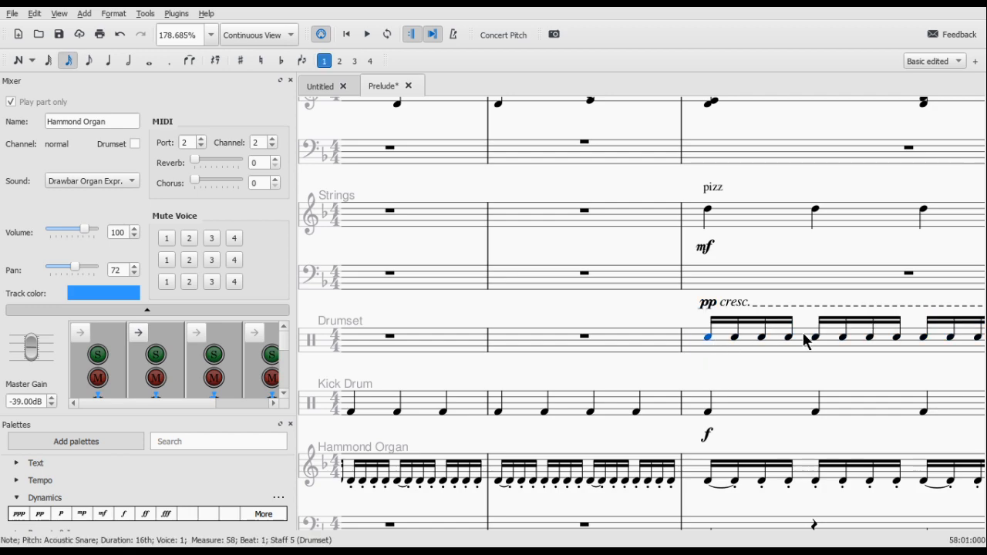
{"action": "scroll", "coordinate": [808, 339], "scroll_direction": "right", "scroll_amount": 5}
{"action": "scroll", "coordinate": [808, 339], "scroll_direction": "right", "scroll_amount": 5}
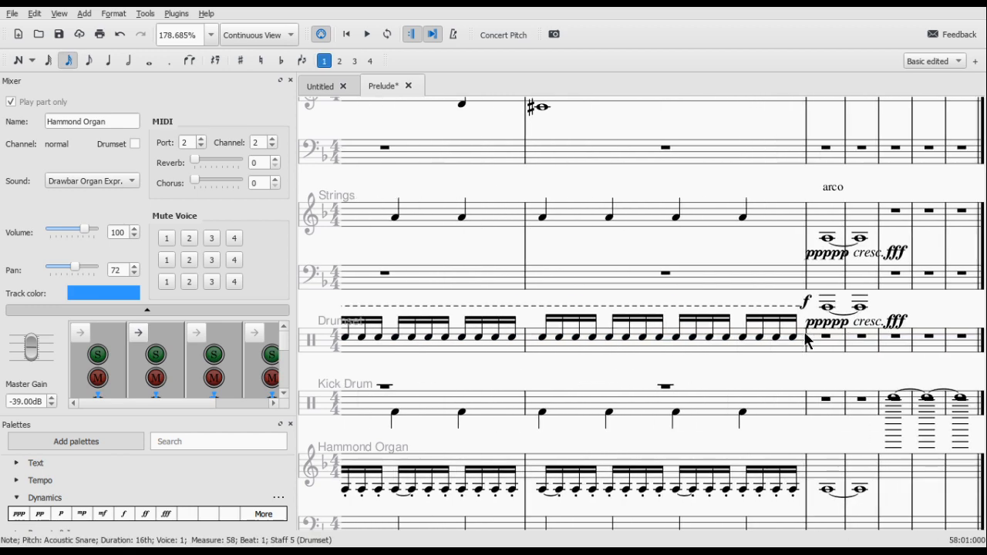
Step: Delete the ppppp dynamic and the cresc. fff line from the lower Strings staff in measures 66 and 67
{"action": "left_click", "coordinate": [831, 323]}
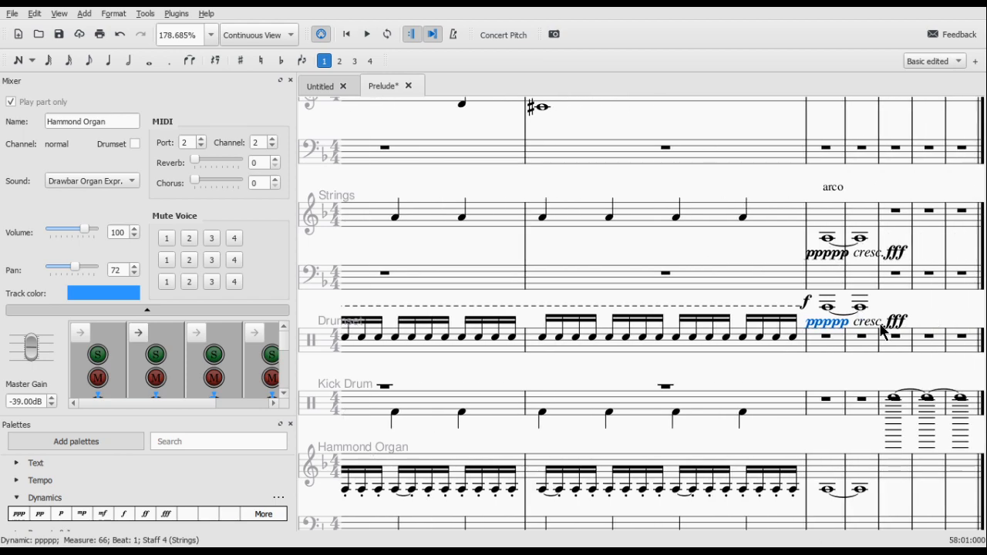
{"action": "left_click", "coordinate": [859, 307]}
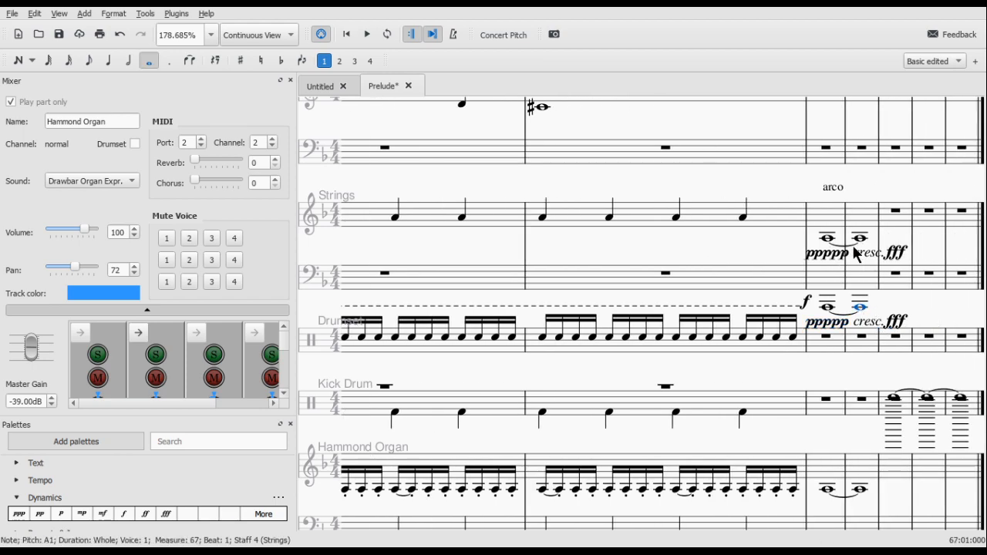
{"action": "left_click", "coordinate": [828, 238]}
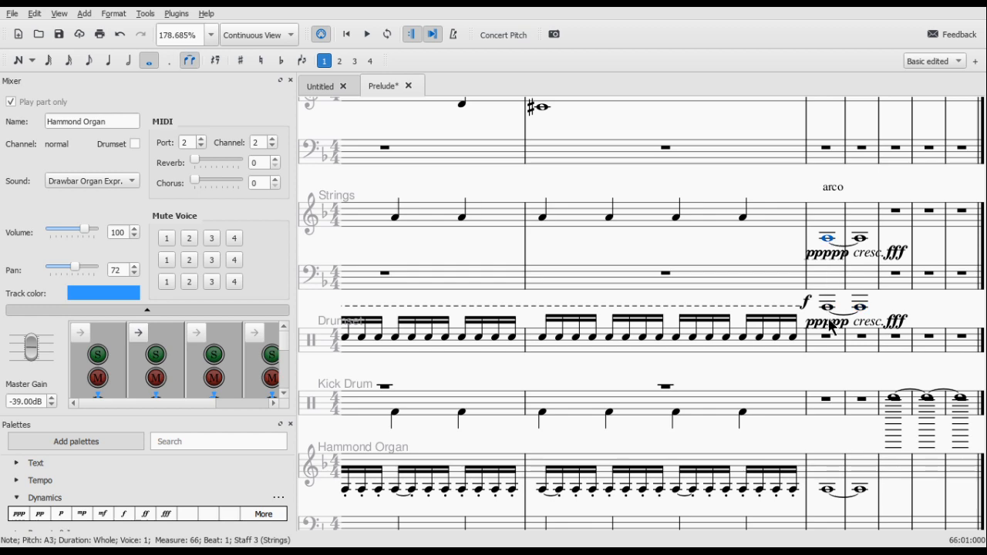
{"action": "left_click", "coordinate": [831, 327]}
{"action": "key", "text": "Delete"}
{"action": "left_click", "coordinate": [870, 322]}
{"action": "key", "text": "Delete"}
Step: Play back the ending from the first Strings note of measure 65 and stop playback in measure 67
{"action": "left_click", "coordinate": [839, 254]}
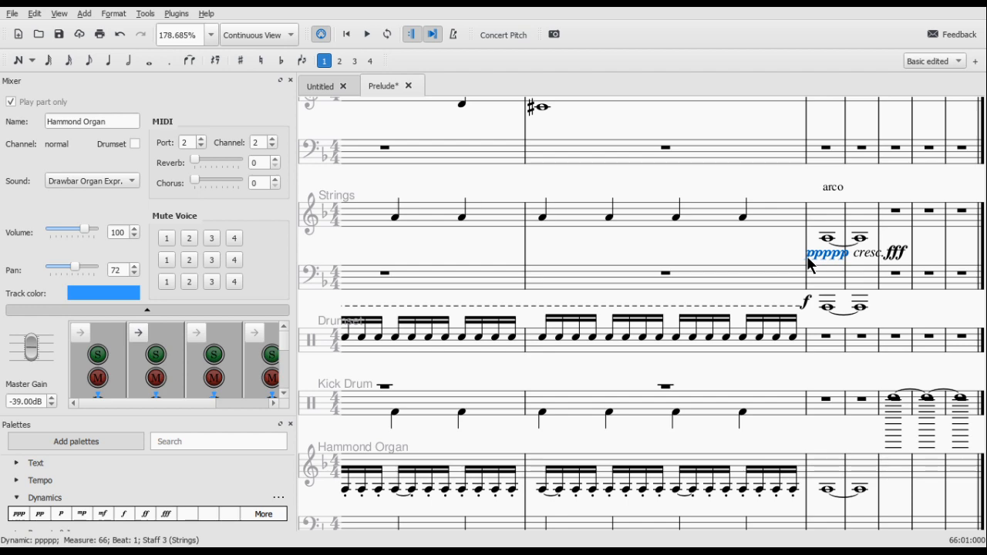
{"action": "left_click", "coordinate": [542, 218]}
{"action": "key", "text": "space"}
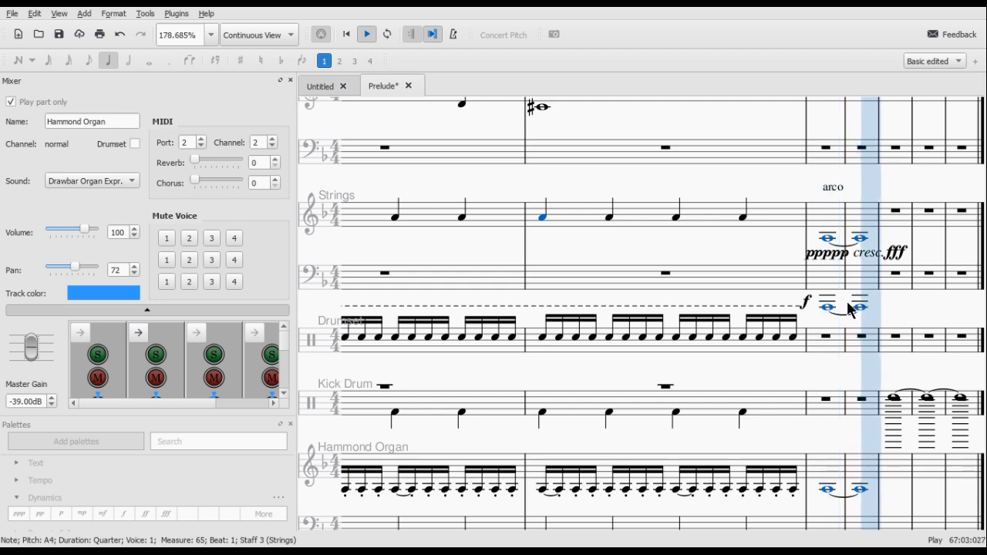
{"action": "key", "text": "space"}
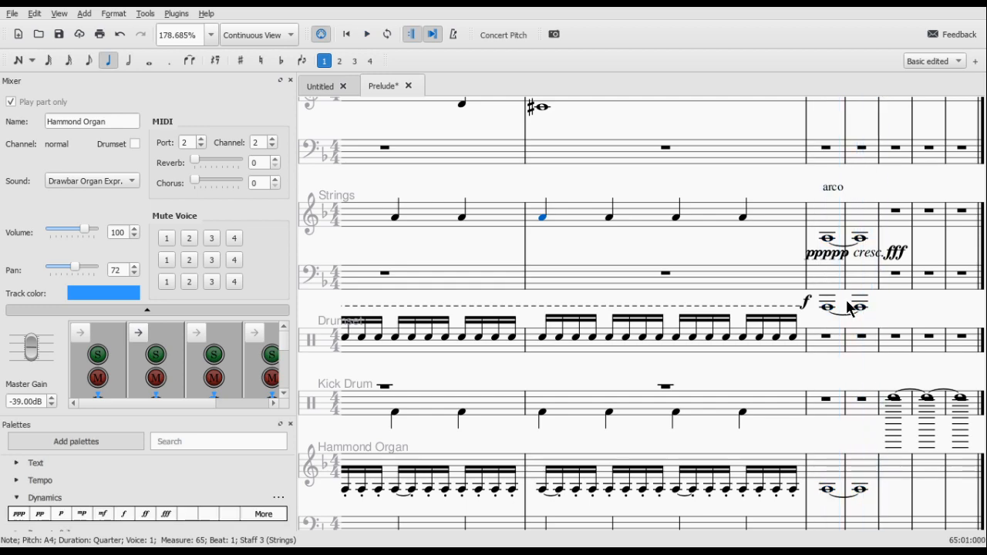
{"action": "left_click", "coordinate": [900, 259]}
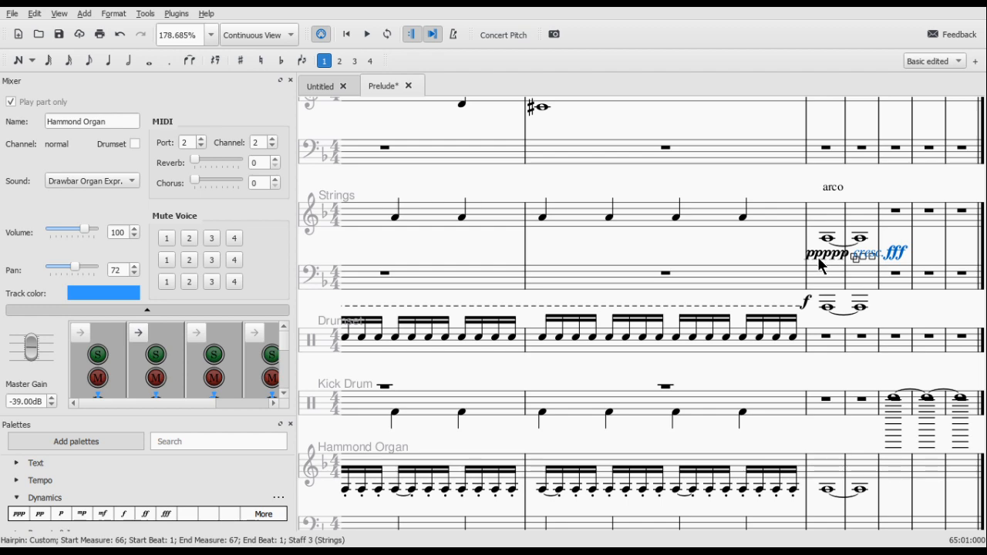
{"action": "left_click", "coordinate": [816, 262]}
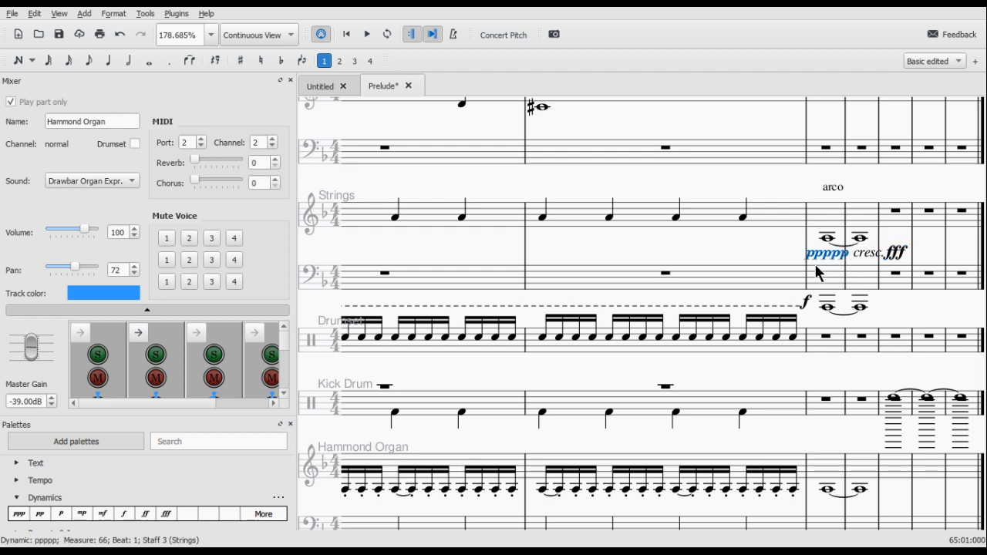
{"action": "left_click", "coordinate": [845, 207]}
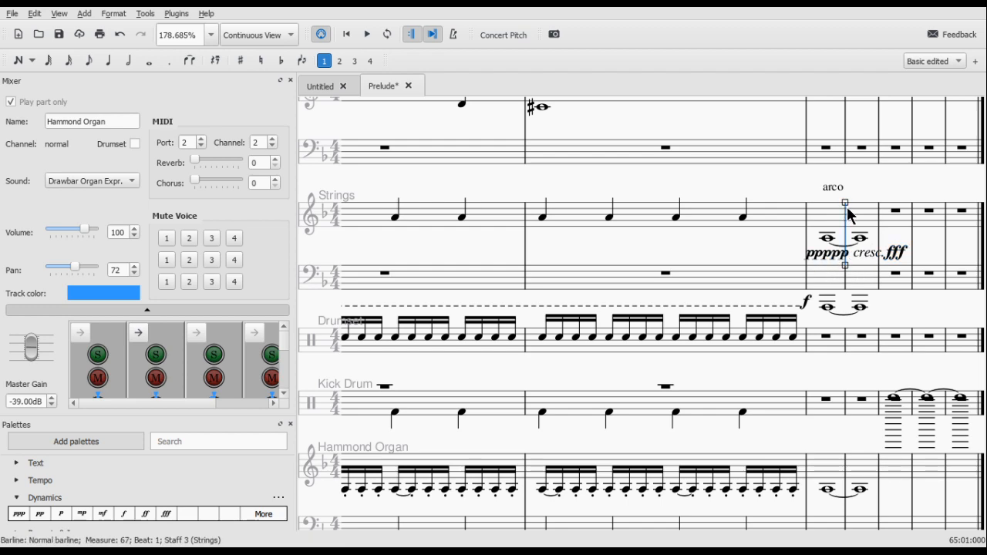
{"action": "scroll", "coordinate": [841, 151], "scroll_direction": "right", "scroll_amount": 2}
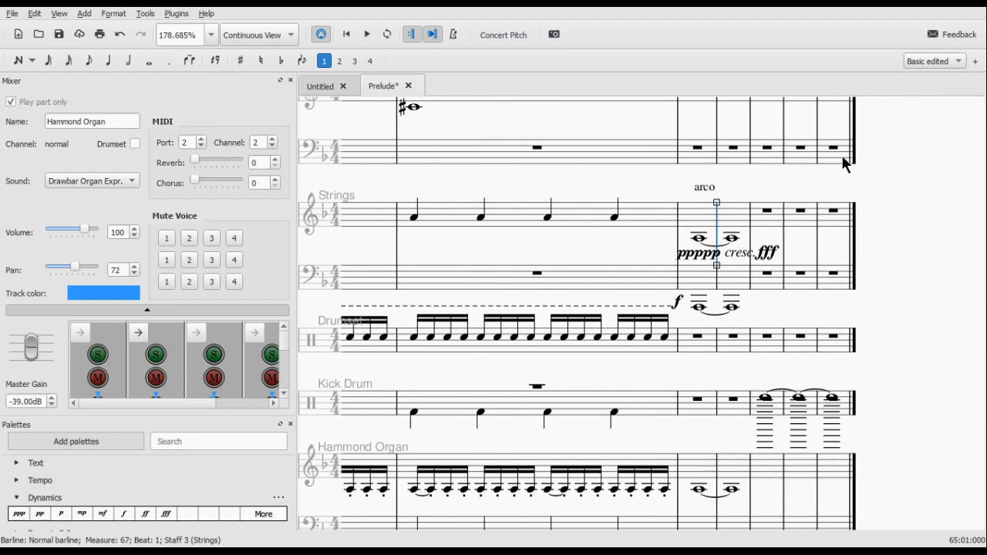
{"action": "scroll", "coordinate": [841, 154], "scroll_direction": "down", "scroll_amount": 4}
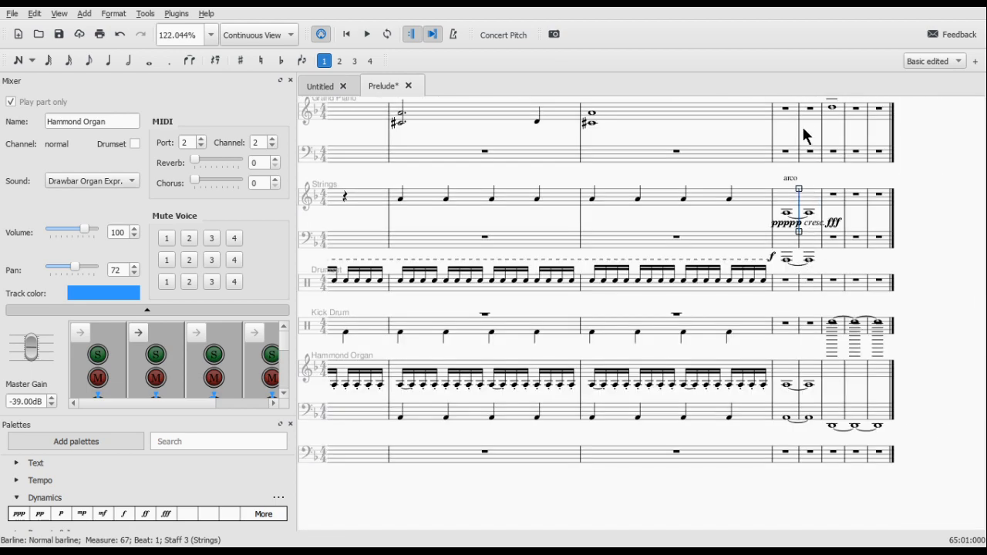
{"action": "left_click", "coordinate": [780, 153]}
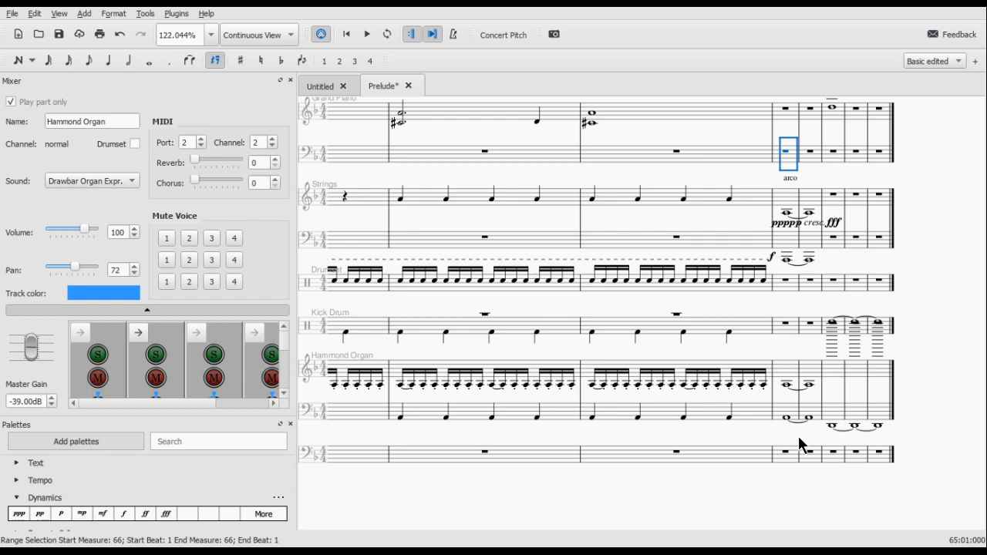
{"action": "left_click", "coordinate": [806, 457], "text": "shift"}
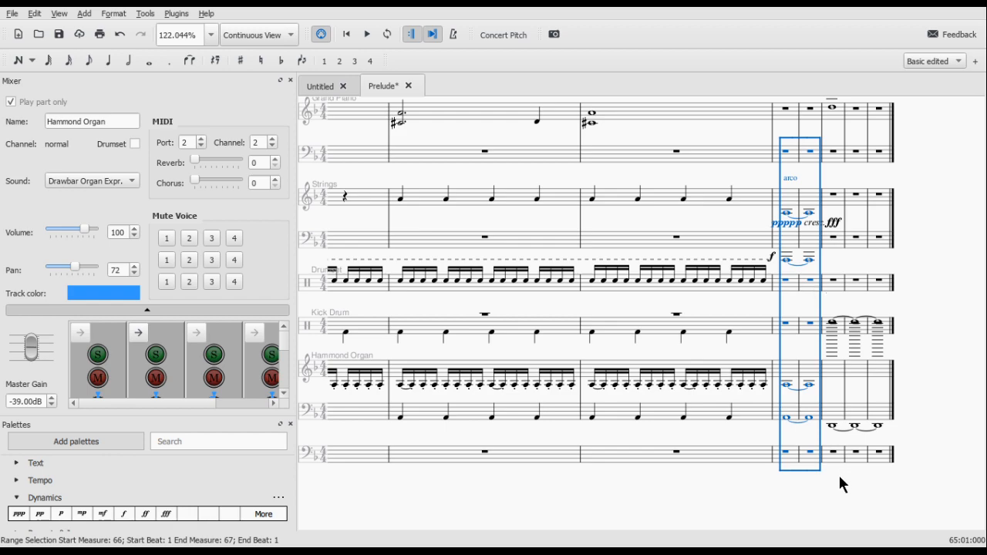
{"action": "key", "text": "ctrl+z"}
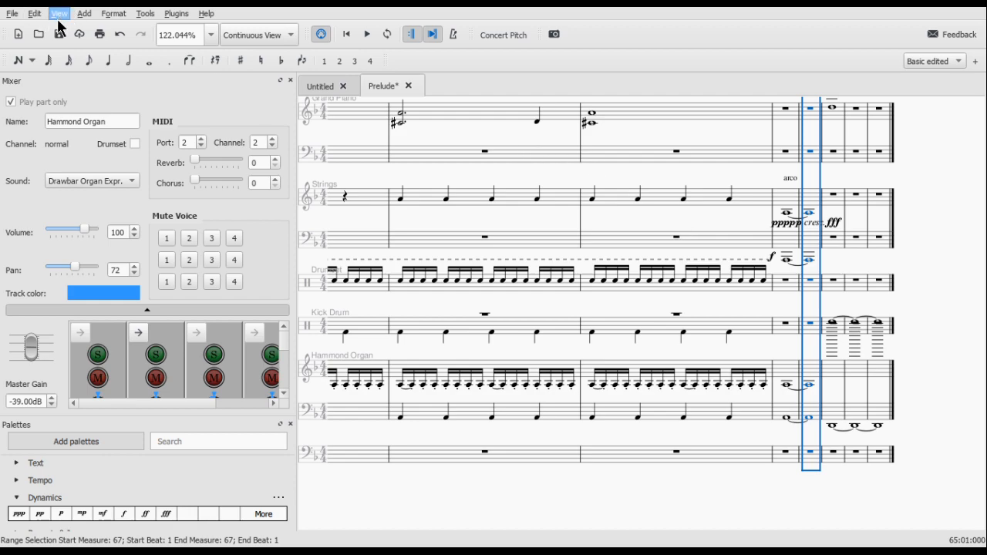
{"action": "key", "text": "F8"}
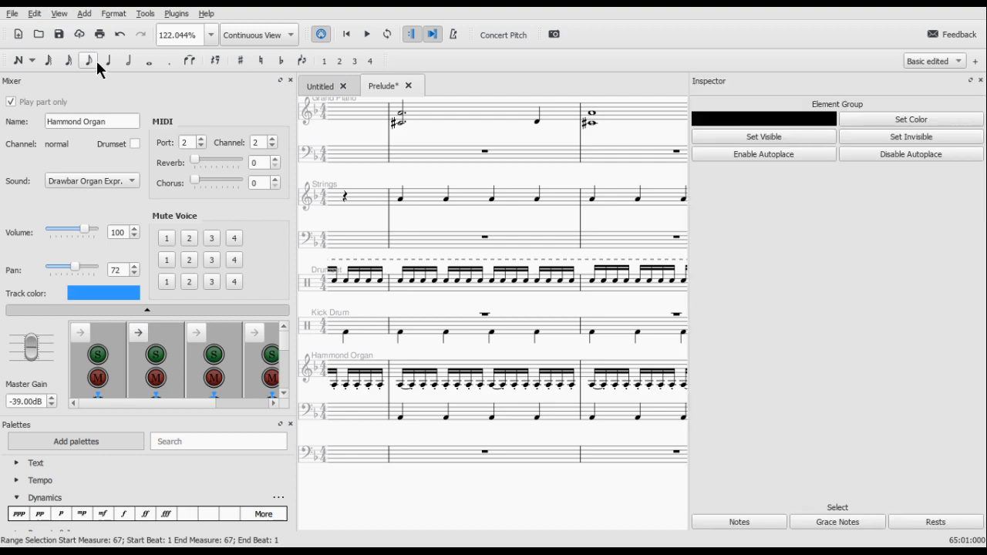
{"action": "scroll", "coordinate": [639, 216], "scroll_direction": "right", "scroll_amount": 3}
{"action": "scroll", "coordinate": [620, 223], "scroll_direction": "right", "scroll_amount": 5}
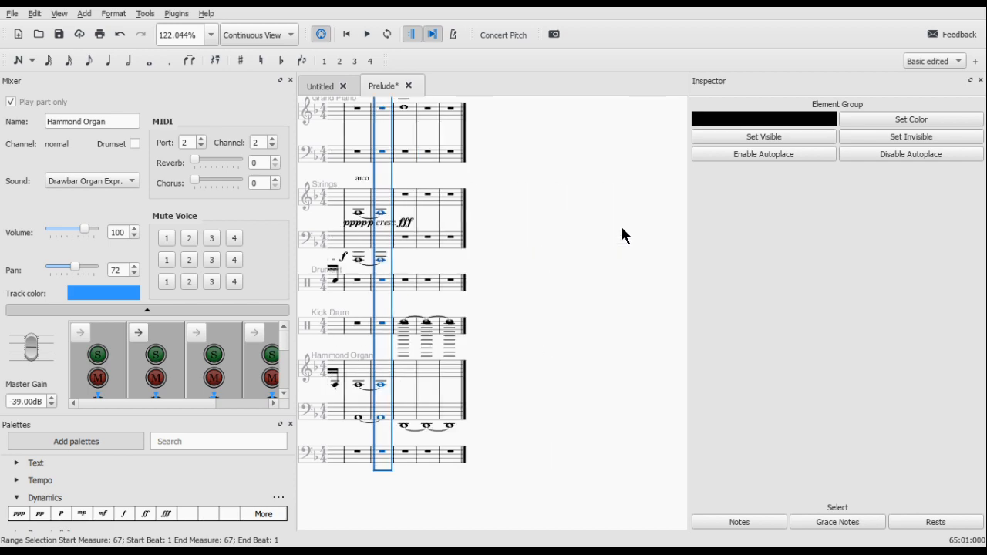
{"action": "scroll", "coordinate": [620, 224], "scroll_direction": "left", "scroll_amount": 4}
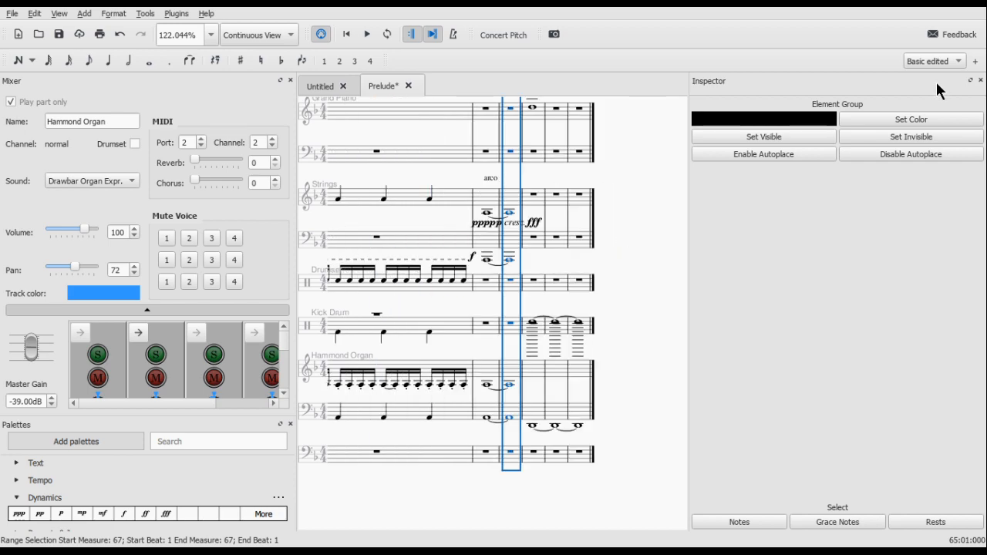
{"action": "left_click", "coordinate": [980, 80]}
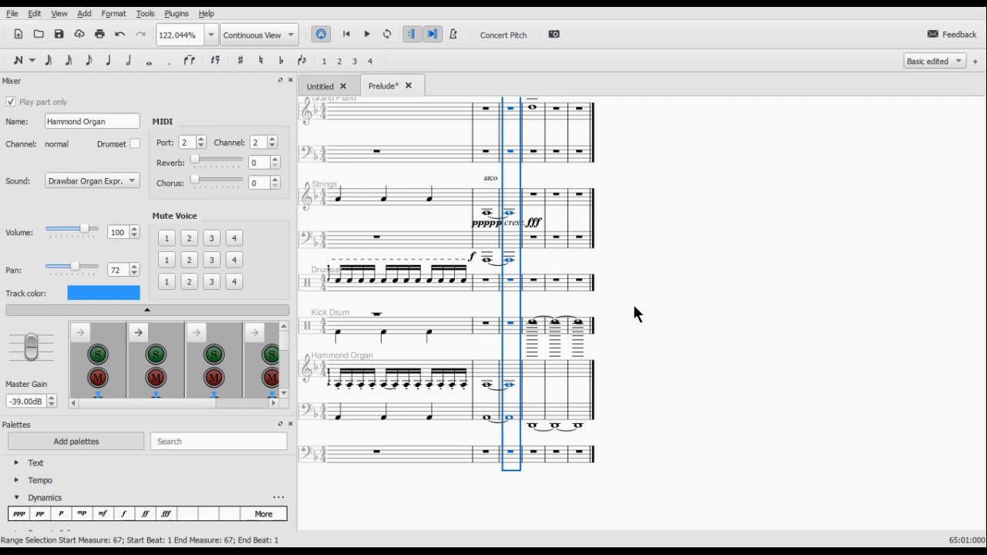
{"action": "scroll", "coordinate": [598, 373], "scroll_direction": "left", "scroll_amount": 5}
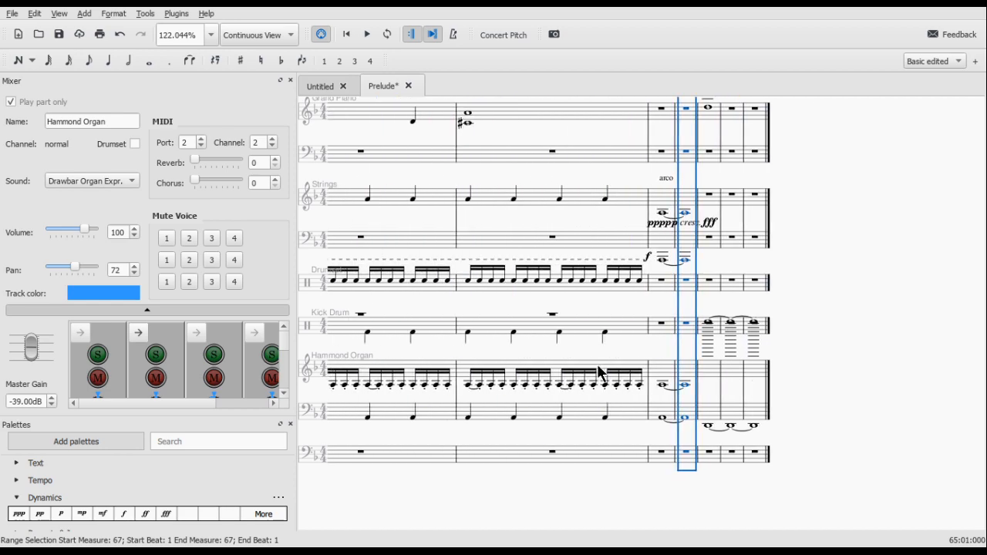
{"action": "scroll", "coordinate": [598, 373], "scroll_direction": "up", "scroll_amount": 8}
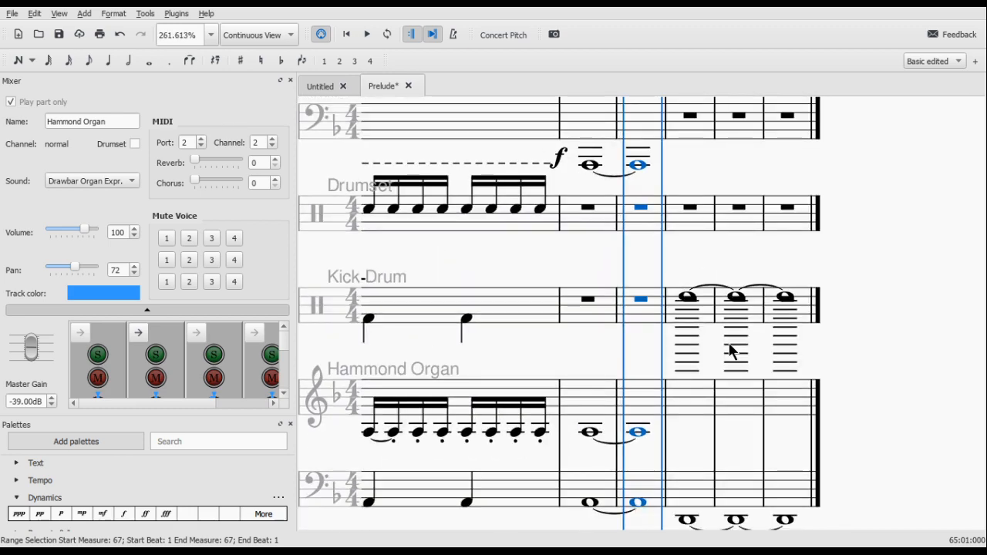
Step: Switch the score to Page View and examine the final page's ending measures
{"action": "left_click", "coordinate": [254, 32]}
{"action": "left_click", "coordinate": [273, 24]}
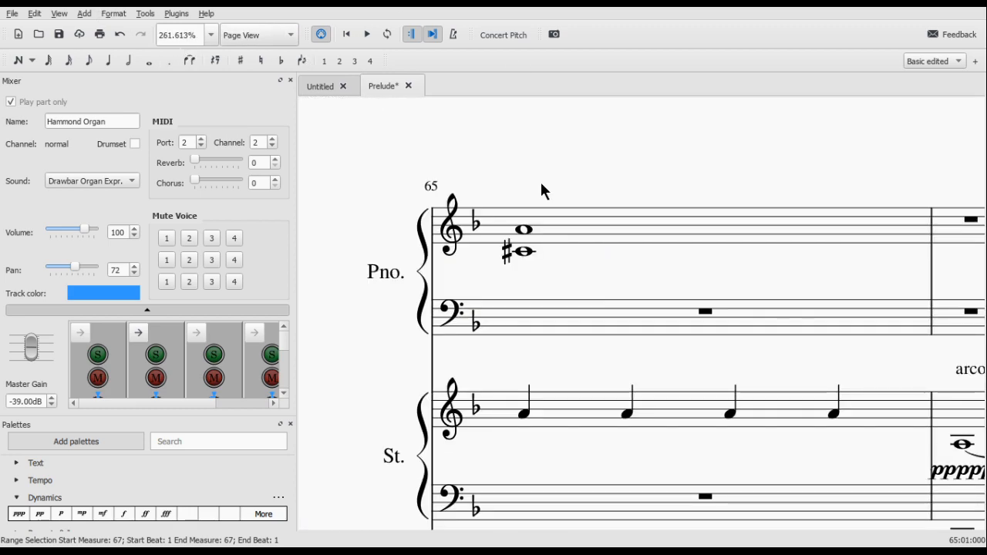
{"action": "scroll", "coordinate": [542, 190], "scroll_direction": "down", "scroll_amount": 14}
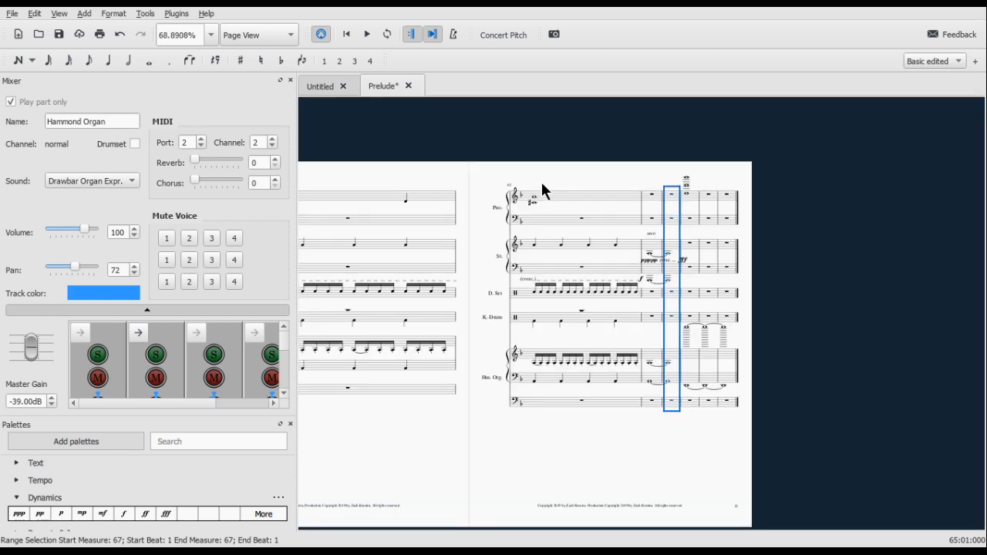
{"action": "scroll", "coordinate": [571, 224], "scroll_direction": "down", "scroll_amount": 1}
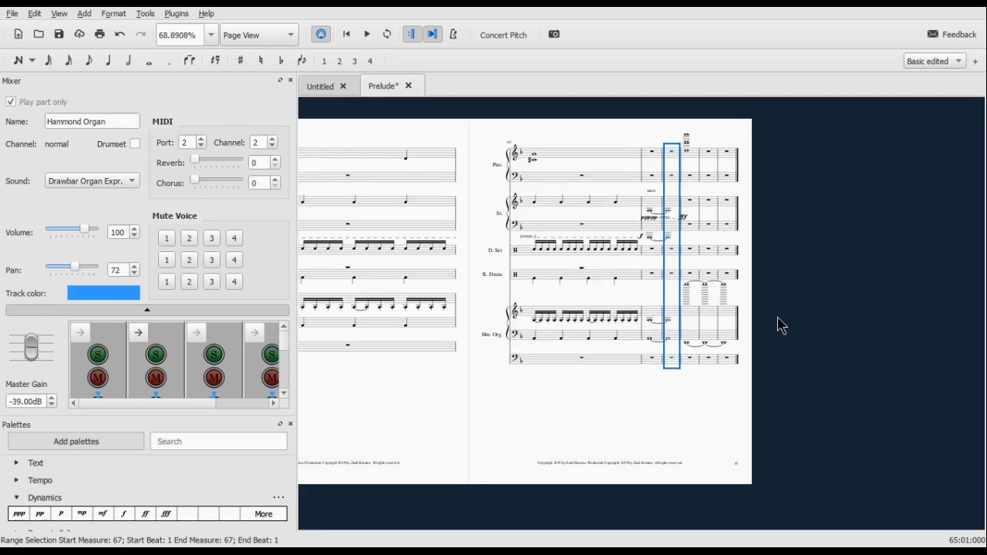
{"action": "scroll", "coordinate": [777, 317], "scroll_direction": "up", "scroll_amount": 9}
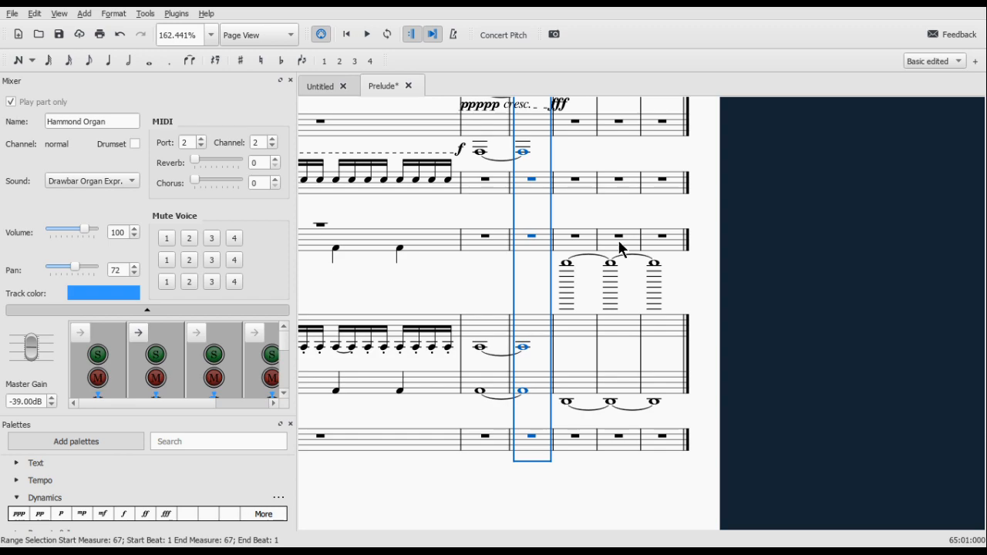
Step: Play back the score from the Hammond Organ's first eighth note in measure 46 through to the ending
{"action": "scroll", "coordinate": [618, 239], "scroll_direction": "down", "scroll_amount": 5}
{"action": "scroll", "coordinate": [602, 253], "scroll_direction": "left", "scroll_amount": 4}
{"action": "scroll", "coordinate": [601, 254], "scroll_direction": "left", "scroll_amount": 7}
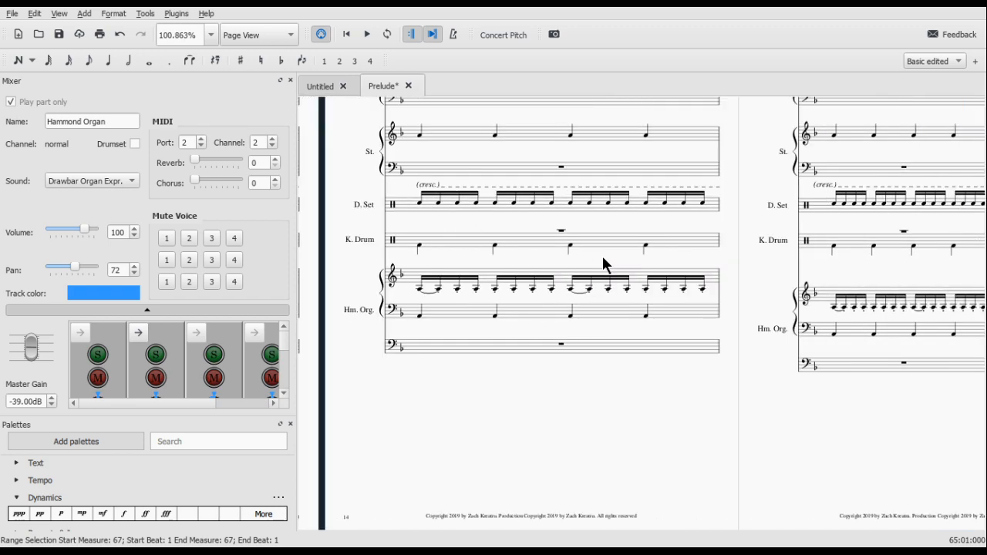
{"action": "scroll", "coordinate": [602, 255], "scroll_direction": "left", "scroll_amount": 20}
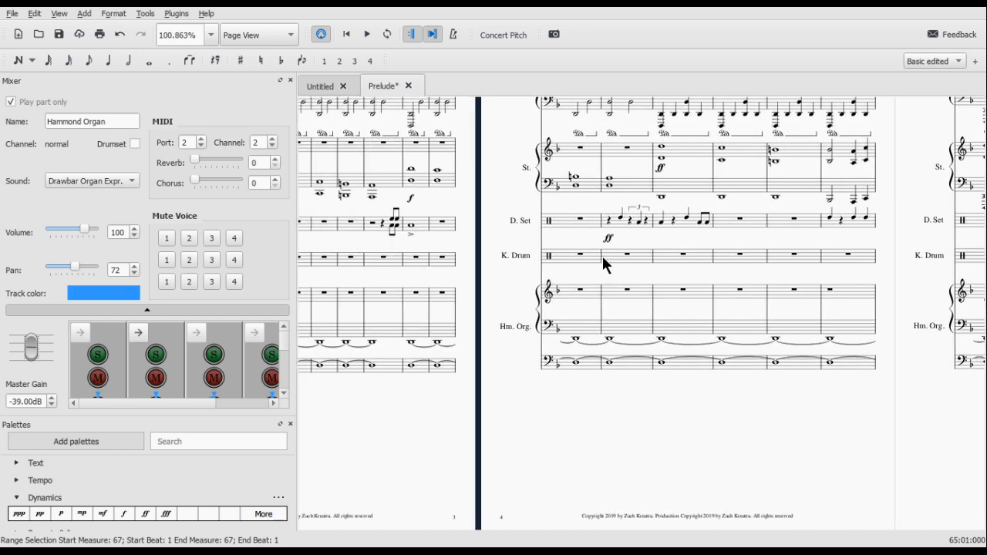
{"action": "scroll", "coordinate": [602, 264], "scroll_direction": "left", "scroll_amount": 6}
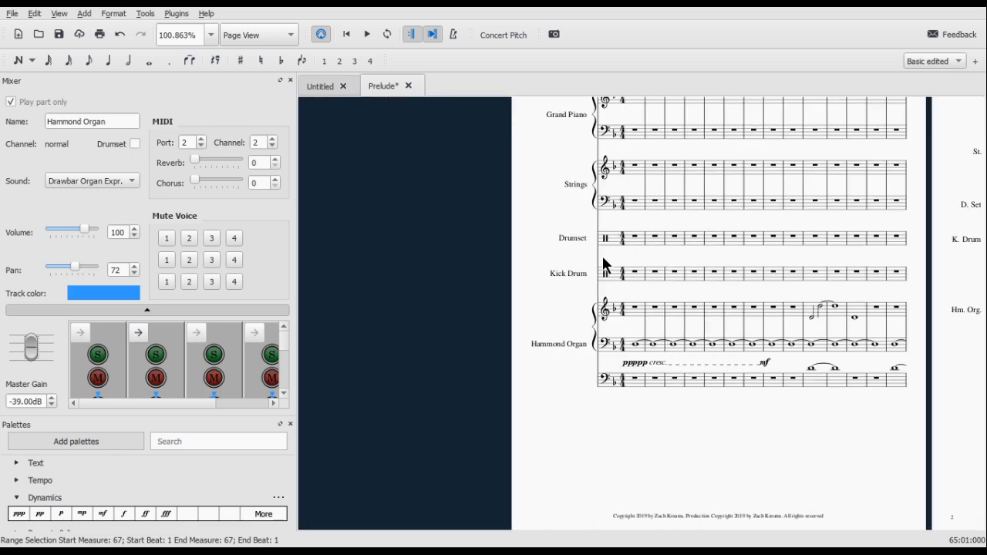
{"action": "scroll", "coordinate": [603, 264], "scroll_direction": "down", "scroll_amount": 1}
{"action": "scroll", "coordinate": [603, 265], "scroll_direction": "right", "scroll_amount": 20}
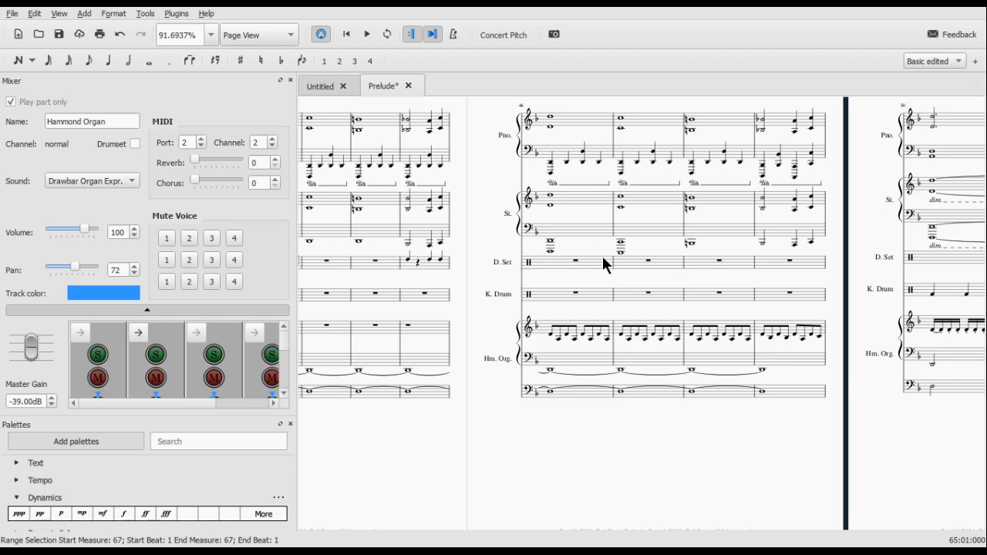
{"action": "left_click", "coordinate": [550, 335]}
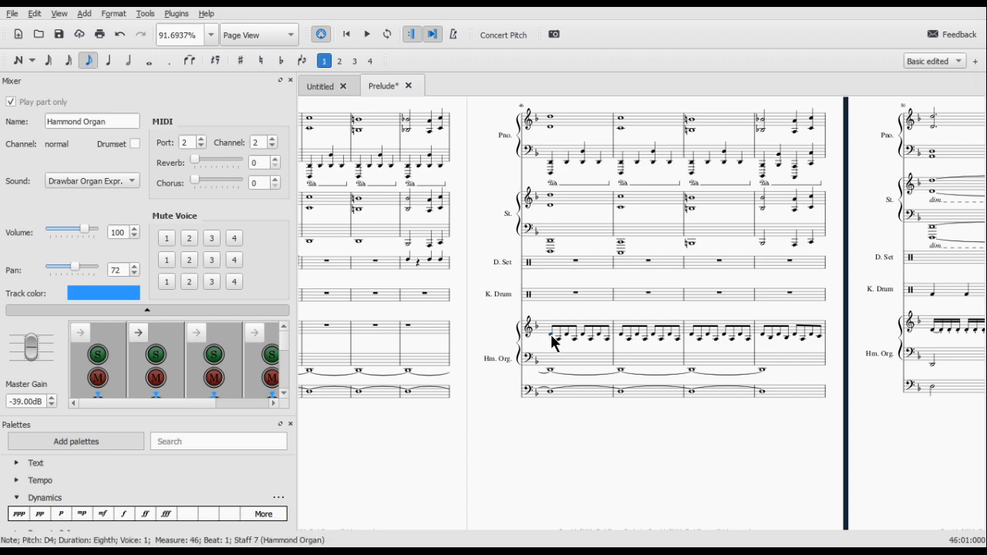
{"action": "scroll", "coordinate": [551, 342], "scroll_direction": "down", "scroll_amount": 3}
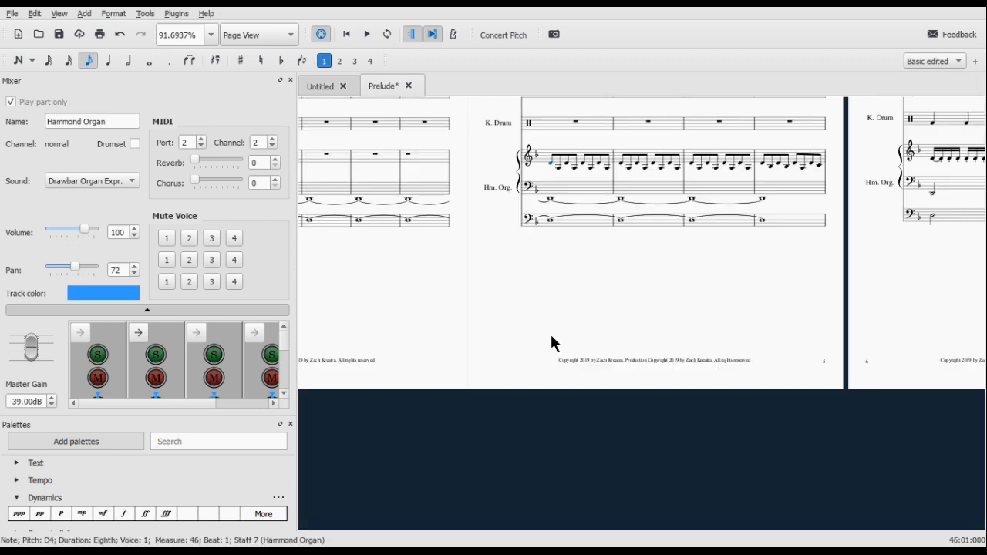
{"action": "scroll", "coordinate": [552, 339], "scroll_direction": "up", "scroll_amount": 3}
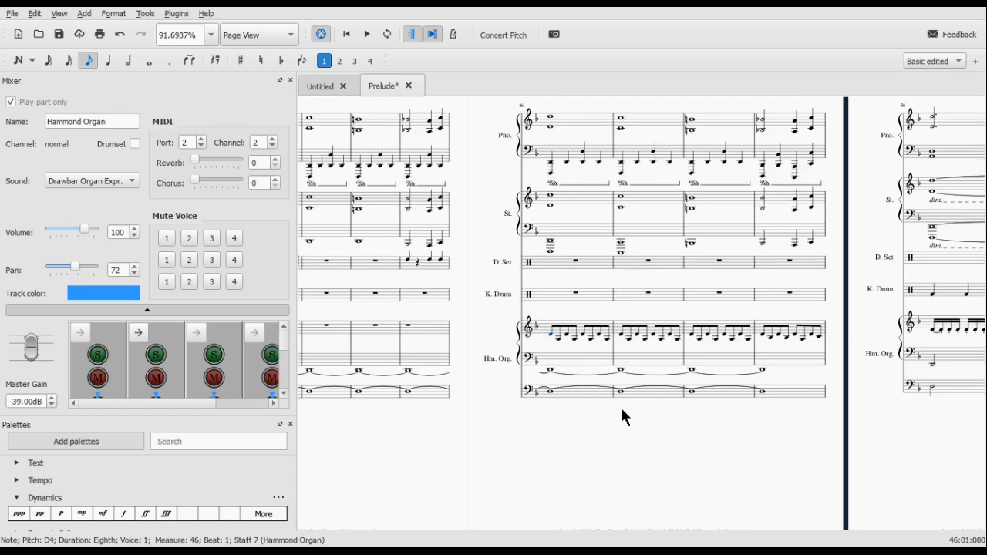
{"action": "key", "text": "space"}
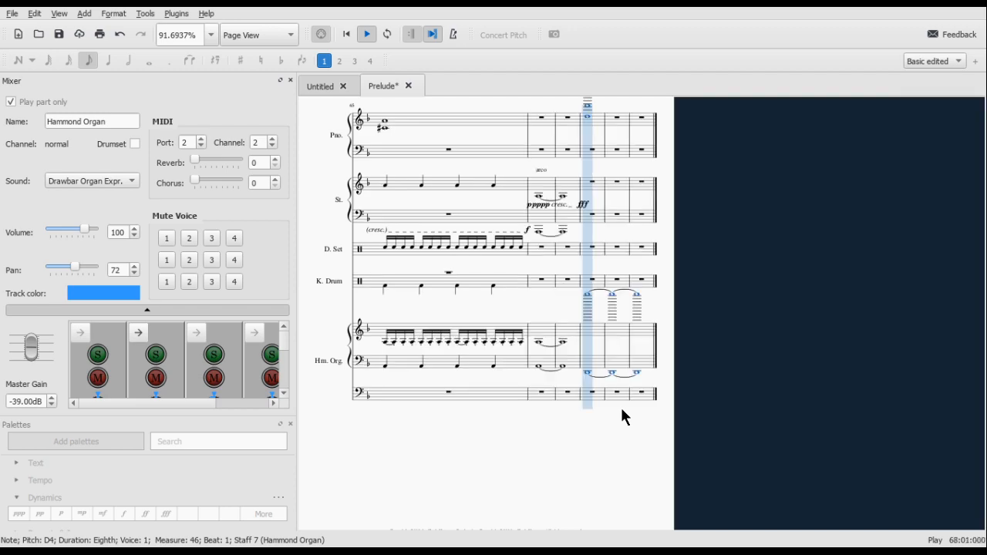
Step: Add a cresc. line below the tied whole notes in measures 66 and 67 of the upper Hammond Organ staff
{"action": "scroll", "coordinate": [621, 407], "scroll_direction": "up", "scroll_amount": 3}
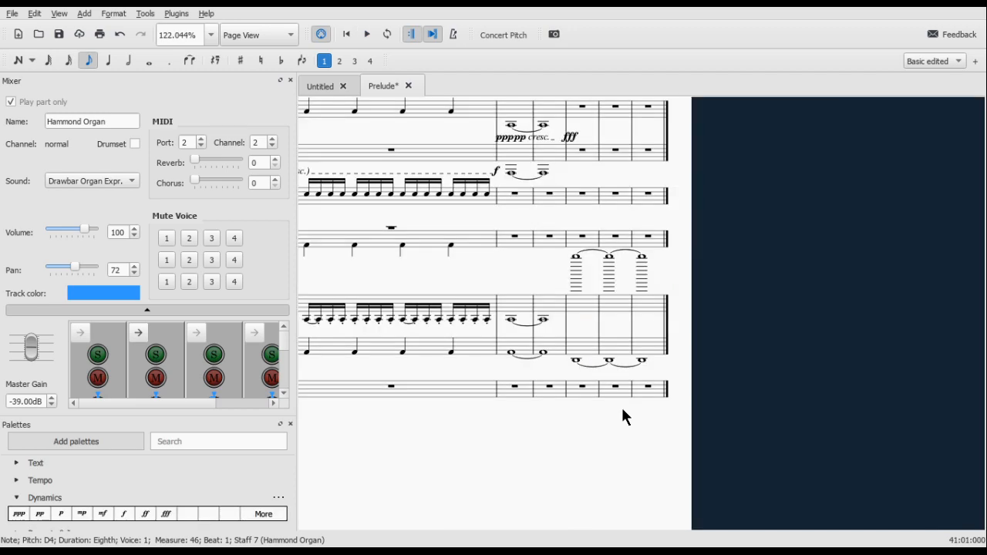
{"action": "scroll", "coordinate": [601, 403], "scroll_direction": "up", "scroll_amount": 4}
{"action": "left_click", "coordinate": [468, 324]}
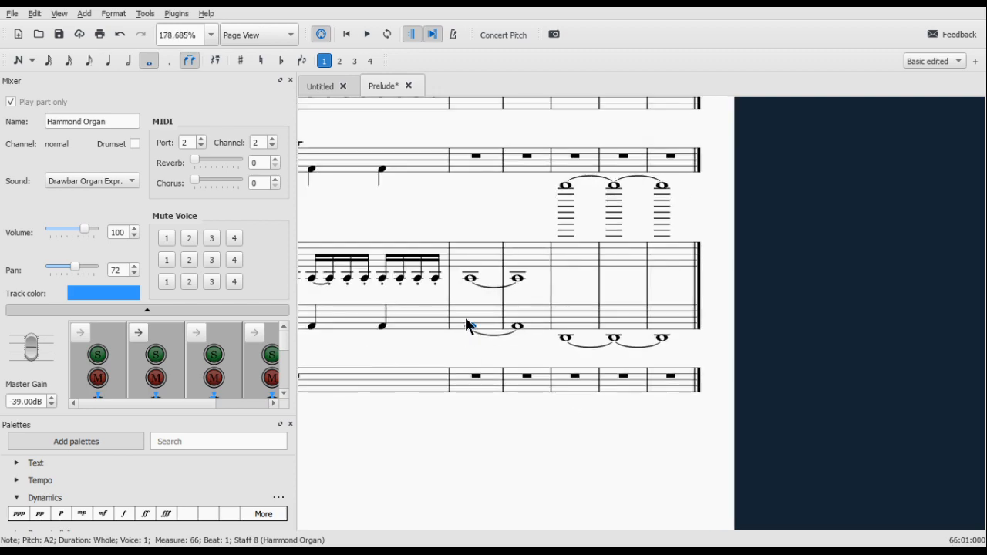
{"action": "left_click", "coordinate": [469, 278]}
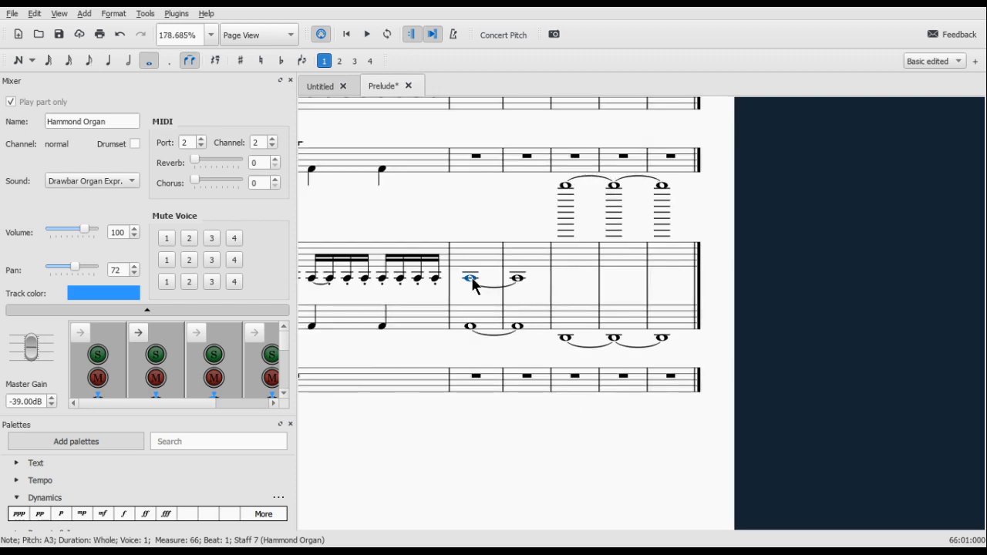
{"action": "left_click", "coordinate": [517, 278], "text": "shift"}
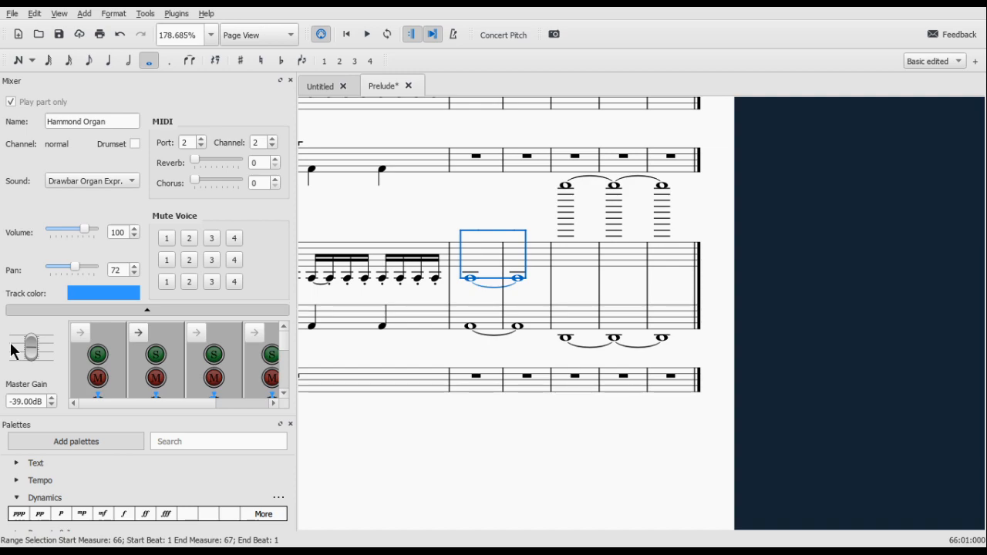
{"action": "left_click", "coordinate": [291, 79]}
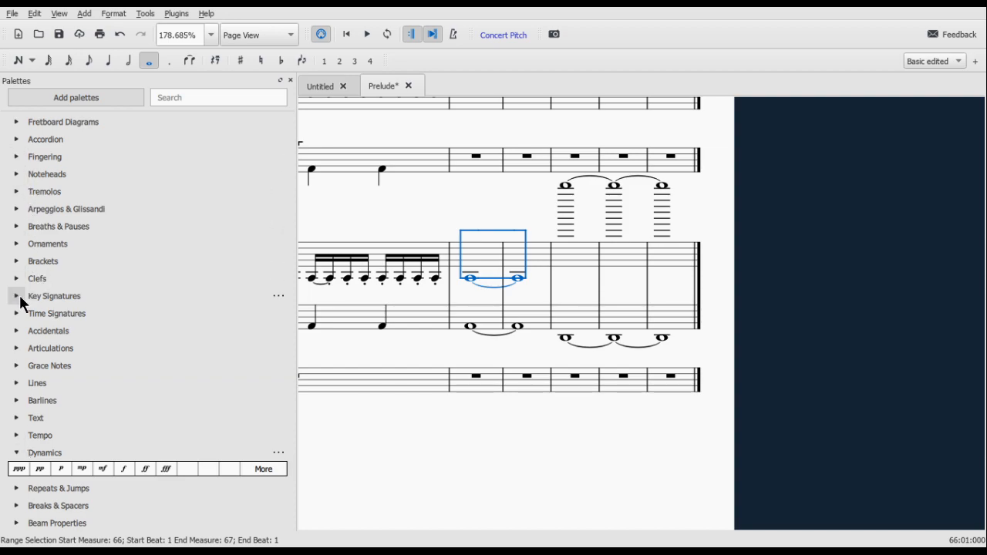
{"action": "left_click", "coordinate": [16, 383]}
{"action": "left_click", "coordinate": [145, 397]}
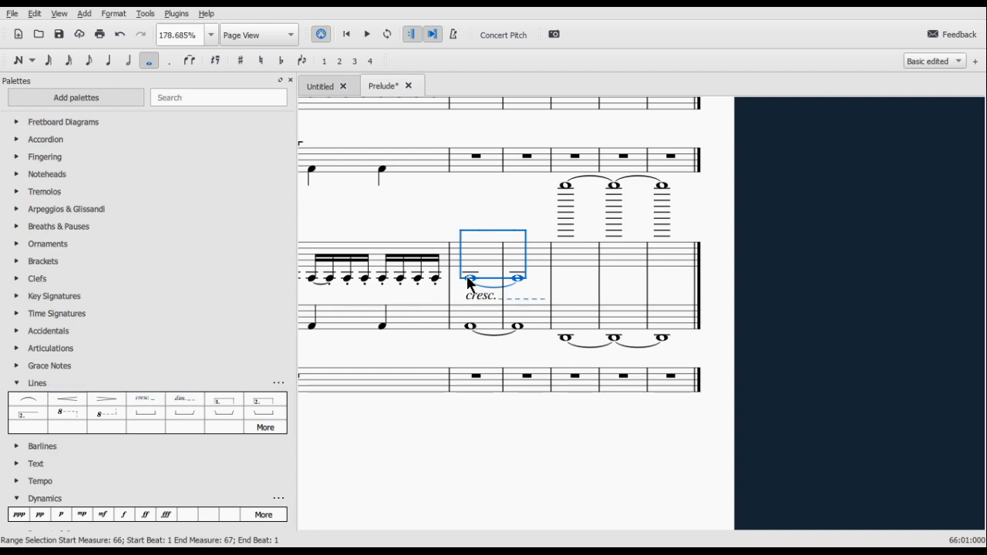
Step: Add a pp dynamic at the start and an ff at the end of the Hammond Organ's cresc. line
{"action": "left_click_drag", "start_coordinate": [467, 277], "coordinate": [468, 279]}
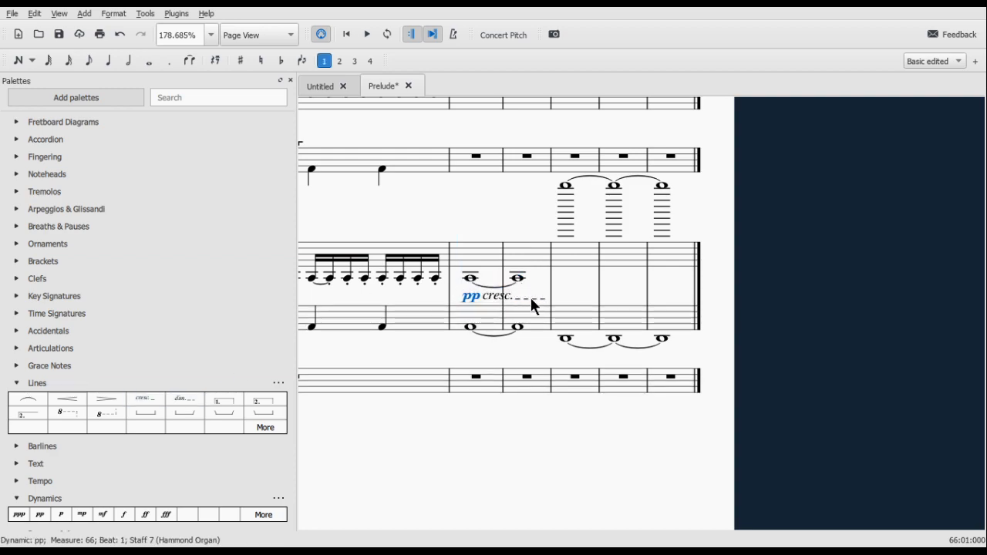
{"action": "left_click", "coordinate": [530, 296]}
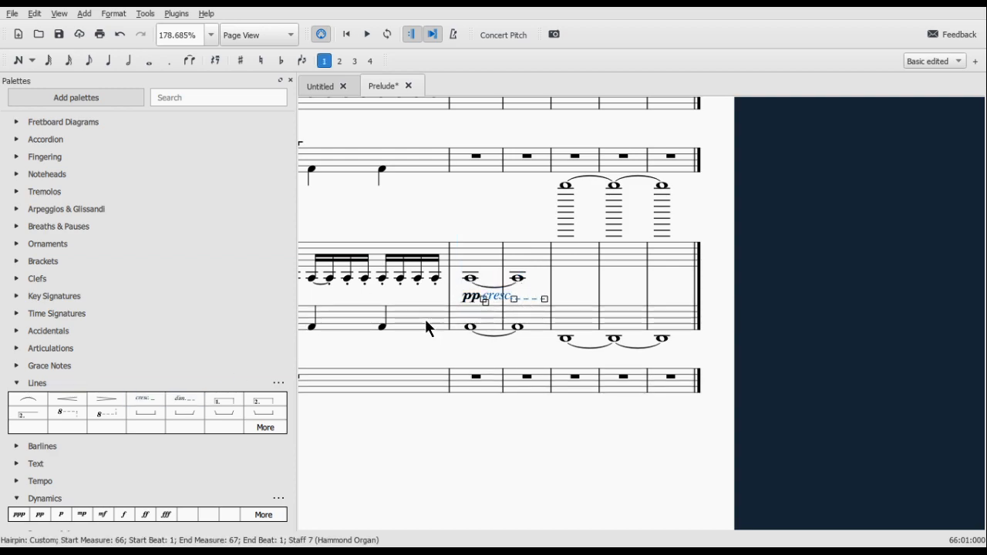
{"action": "left_click", "coordinate": [145, 515]}
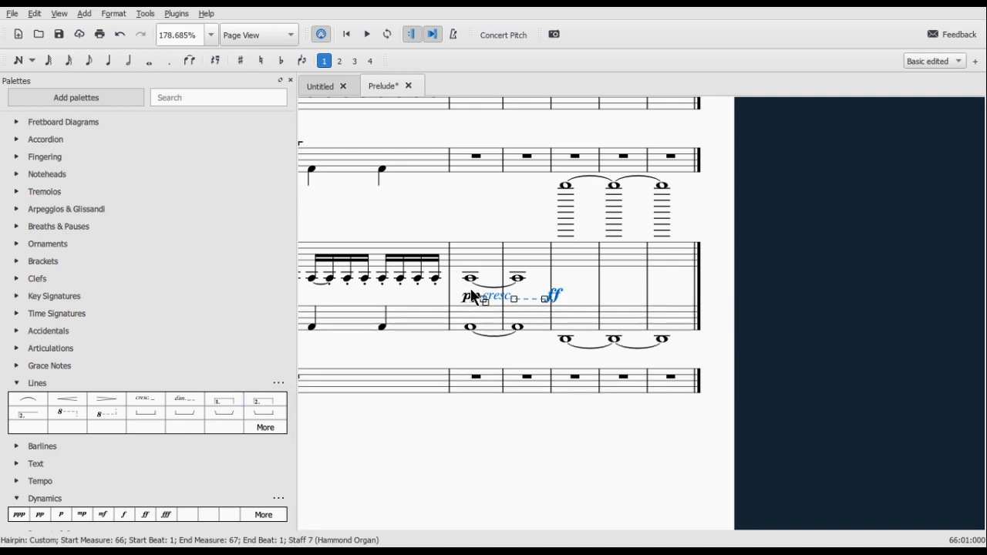
Step: Play back the ending from the Hammond Organ's first sixteenth note in measure 65 and stop playback in measure 67
{"action": "scroll", "coordinate": [470, 298], "scroll_direction": "left", "scroll_amount": 4}
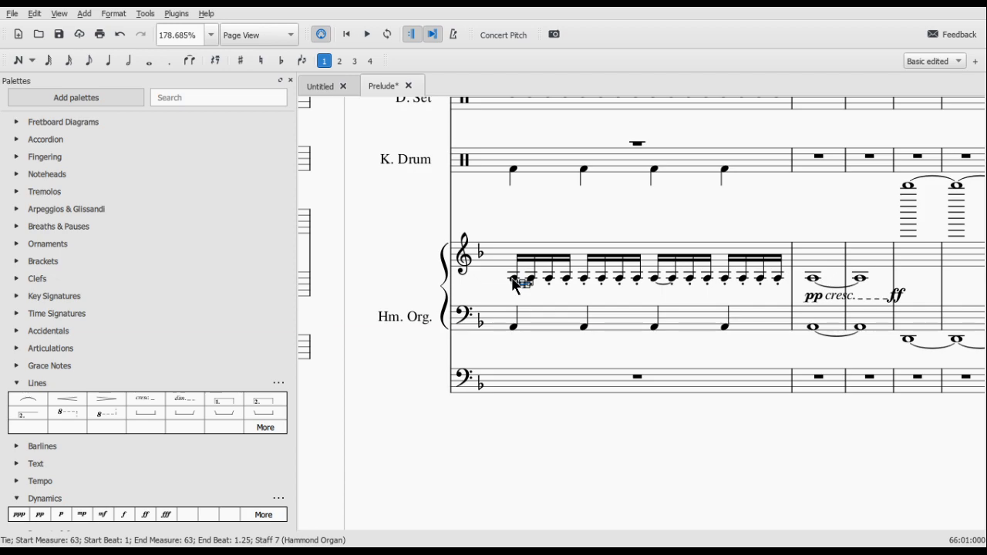
{"action": "left_click", "coordinate": [503, 311]}
{"action": "left_click", "coordinate": [514, 278]}
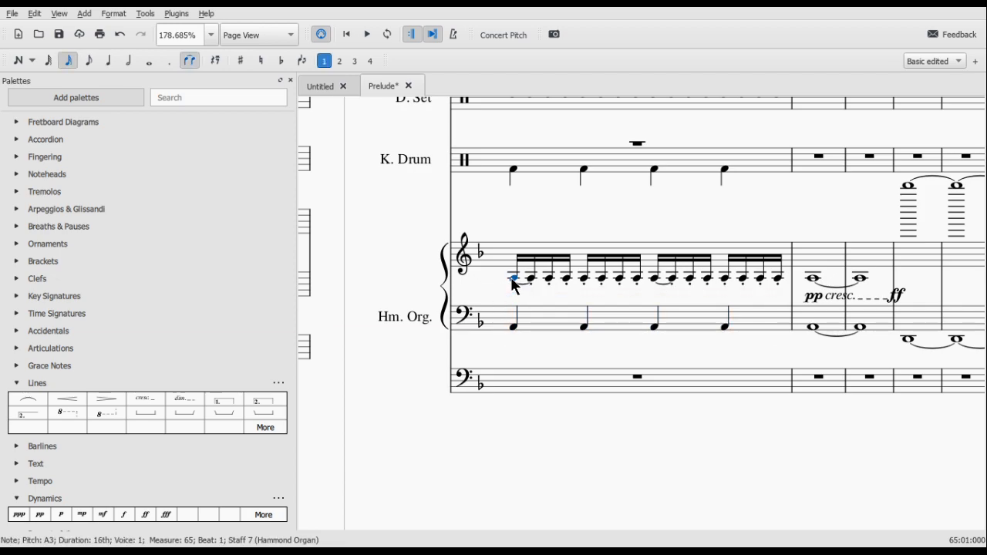
{"action": "key", "text": "space"}
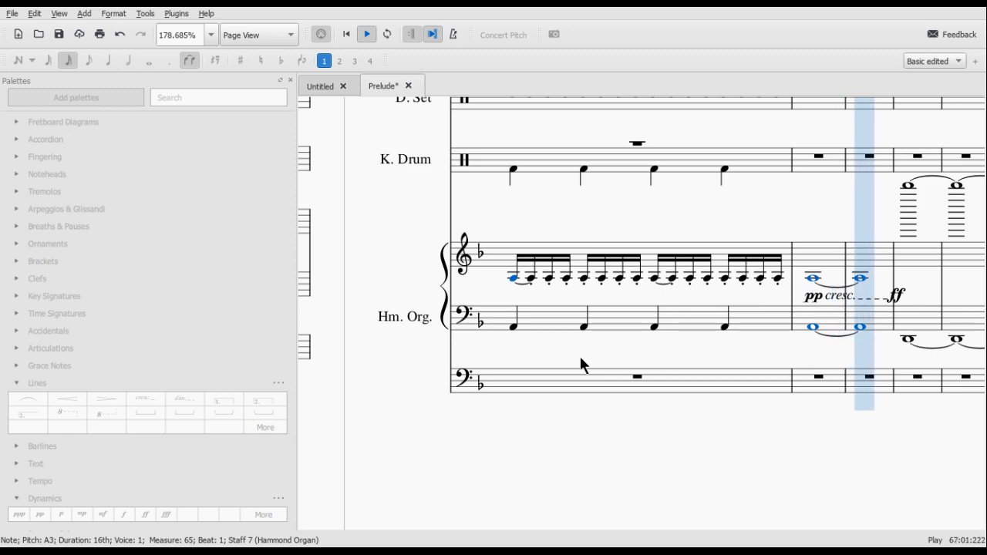
{"action": "key", "text": "space"}
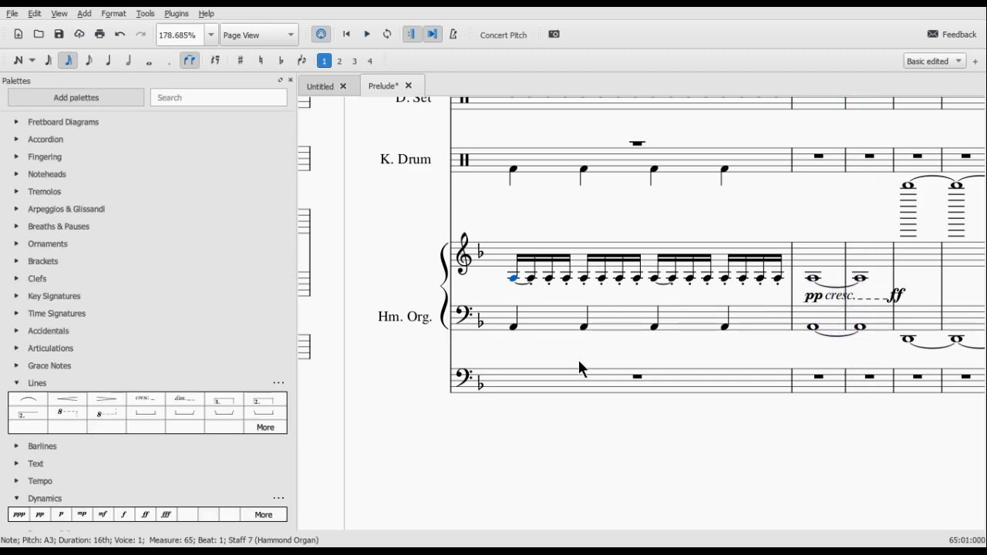
Step: Change the pp dynamic at the start of the Hammond Organ's cresc. line in measure 66 to mp
{"action": "left_click", "coordinate": [827, 303]}
{"action": "left_click", "coordinate": [818, 303]}
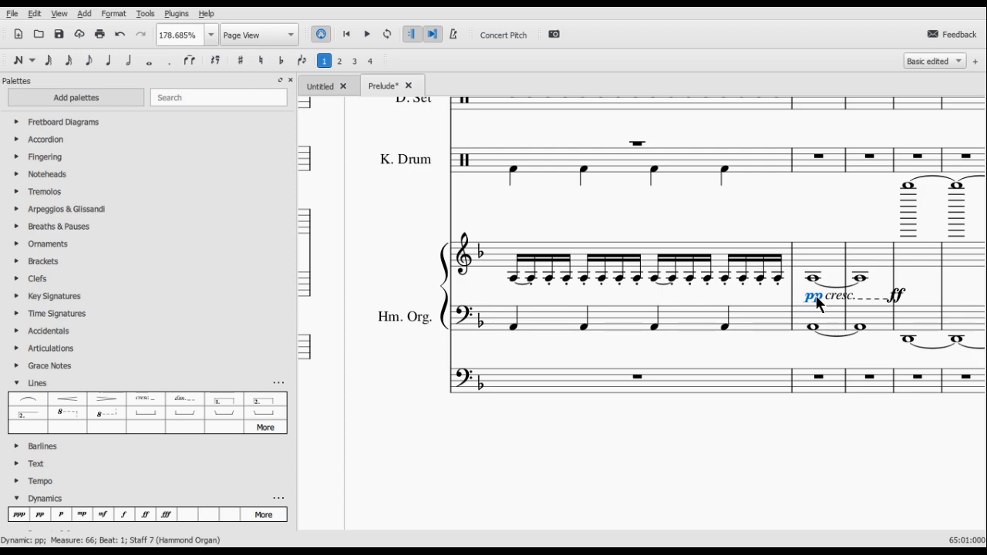
{"action": "left_click", "coordinate": [82, 514]}
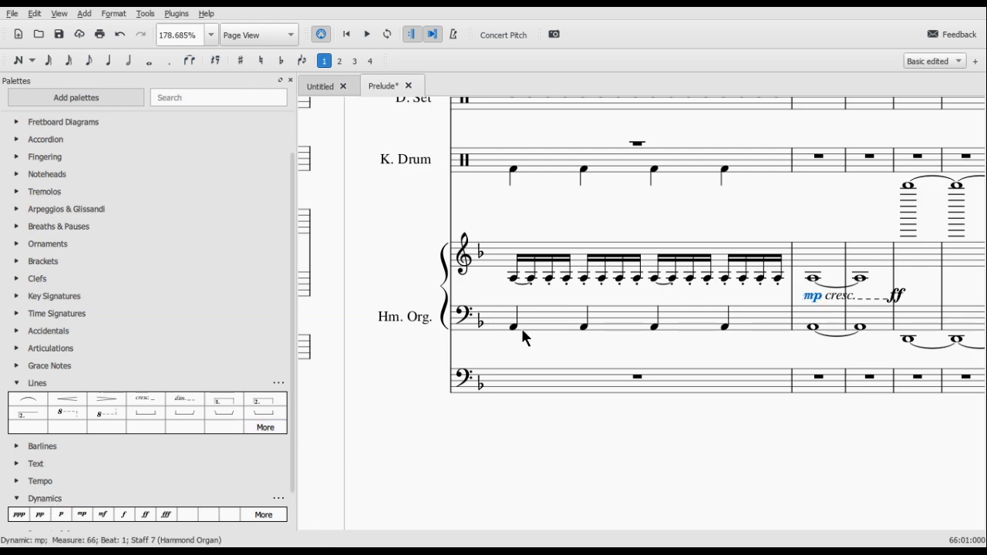
Step: Play back the transition from the Hammond Organ's first sixteenth note in measure 65 into measure 66, then stop playback
{"action": "left_click", "coordinate": [514, 281]}
{"action": "key", "text": "space"}
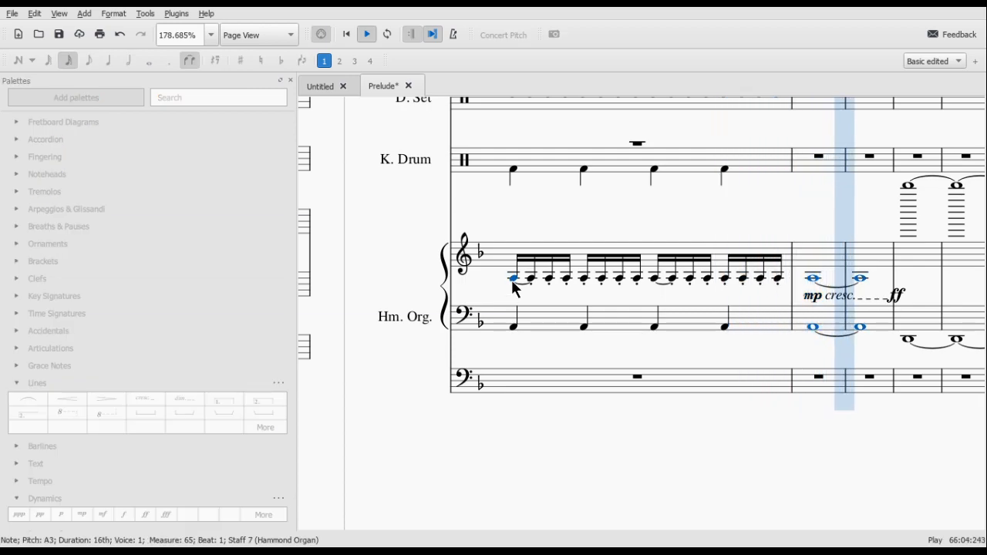
{"action": "key", "text": "space"}
Step: Delete the mp dynamic in measure 66 and add an f dynamic to the upper Hammond Organ staff's first whole note
{"action": "left_click", "coordinate": [816, 297]}
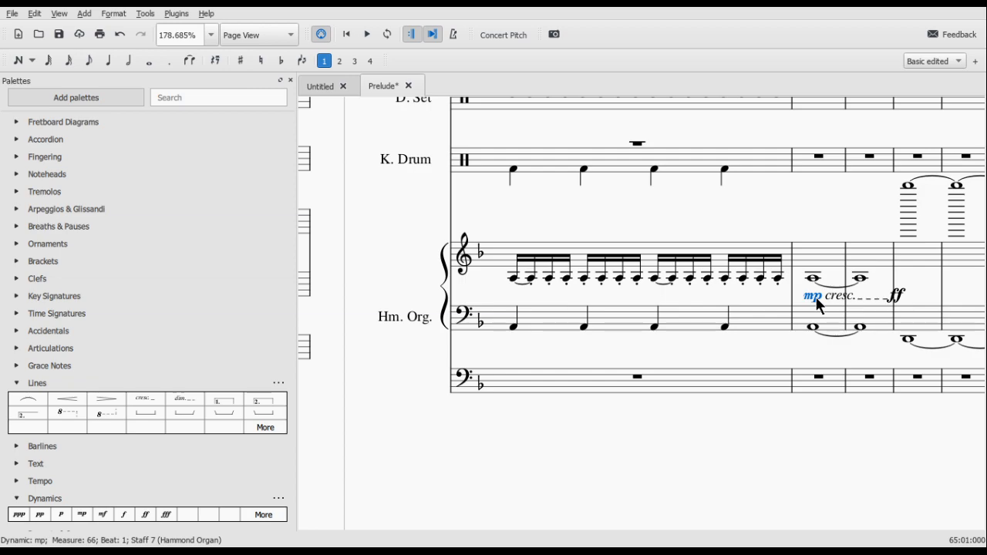
{"action": "key", "text": "Delete"}
{"action": "left_click", "coordinate": [811, 278]}
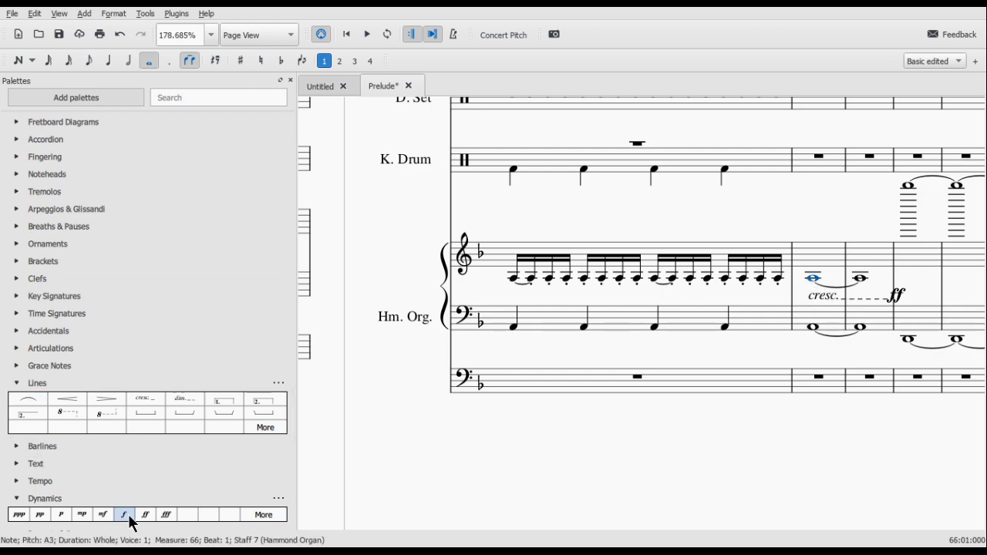
{"action": "left_click", "coordinate": [129, 517]}
Step: Play back the crescendo from f to ff, starting at the Hammond Organ's first sixteenth note in measure 65
{"action": "left_click", "coordinate": [520, 282]}
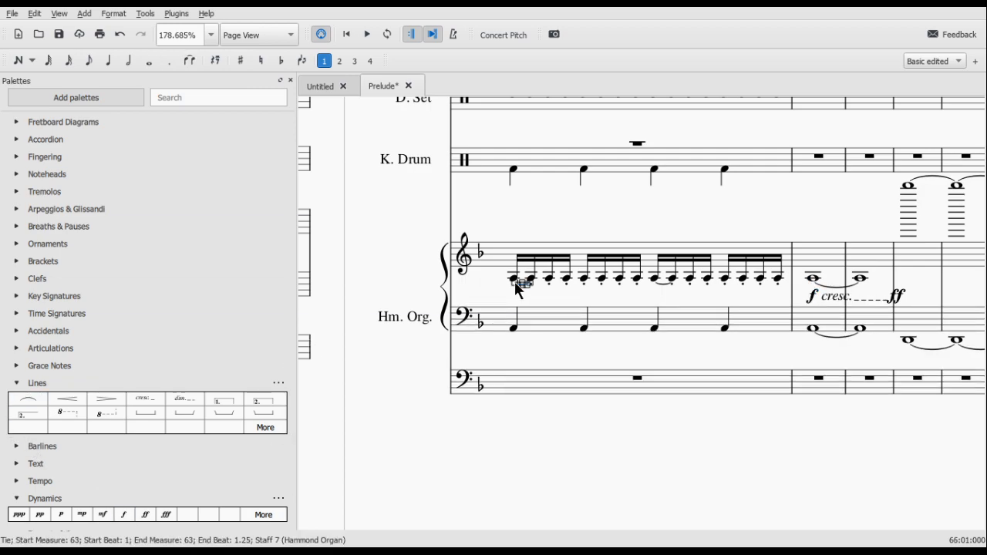
{"action": "left_click", "coordinate": [549, 279]}
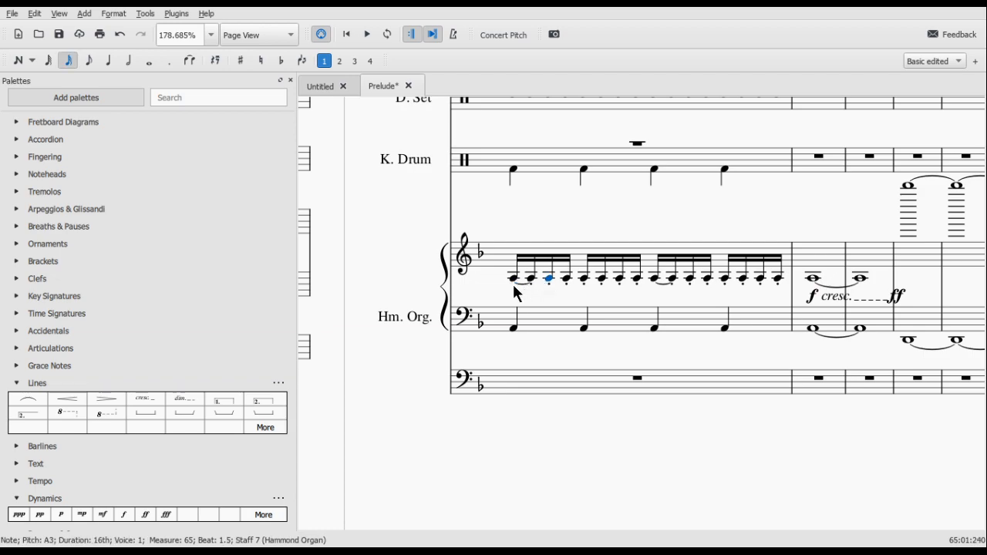
{"action": "key", "text": "space"}
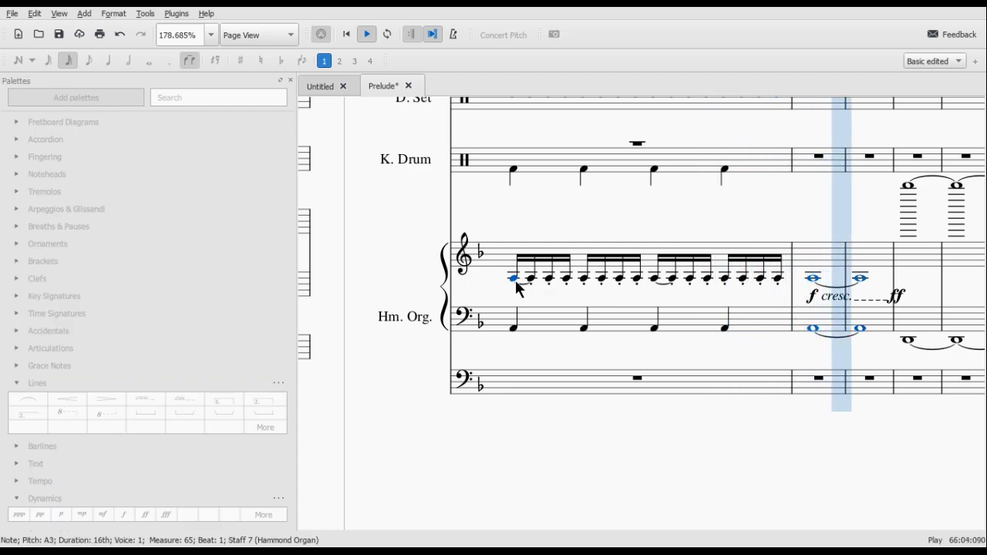
{"action": "key", "text": "space"}
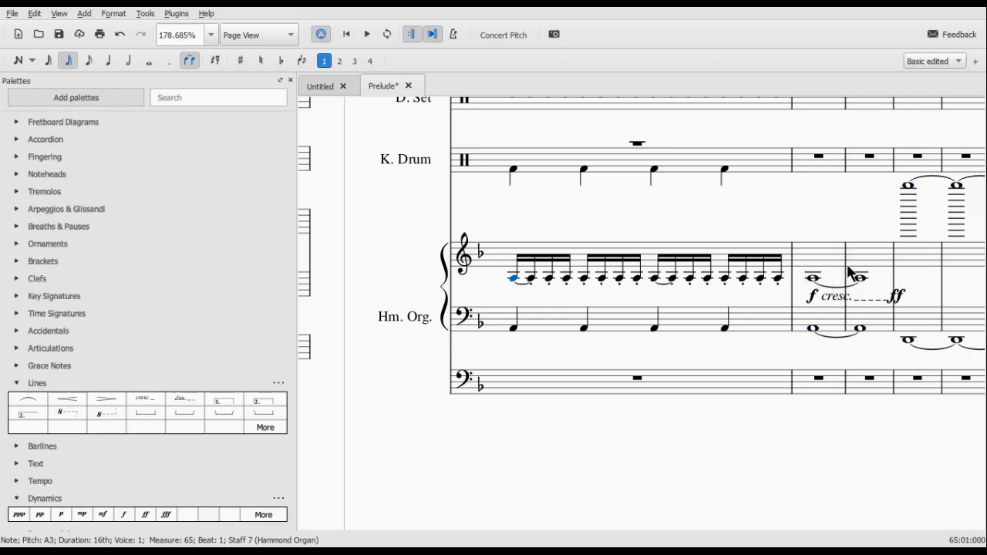
Step: Look through the whole score from the ending back to the first page, and forward to the Drumset entry in measure 29
{"action": "scroll", "coordinate": [843, 275], "scroll_direction": "left", "scroll_amount": 2}
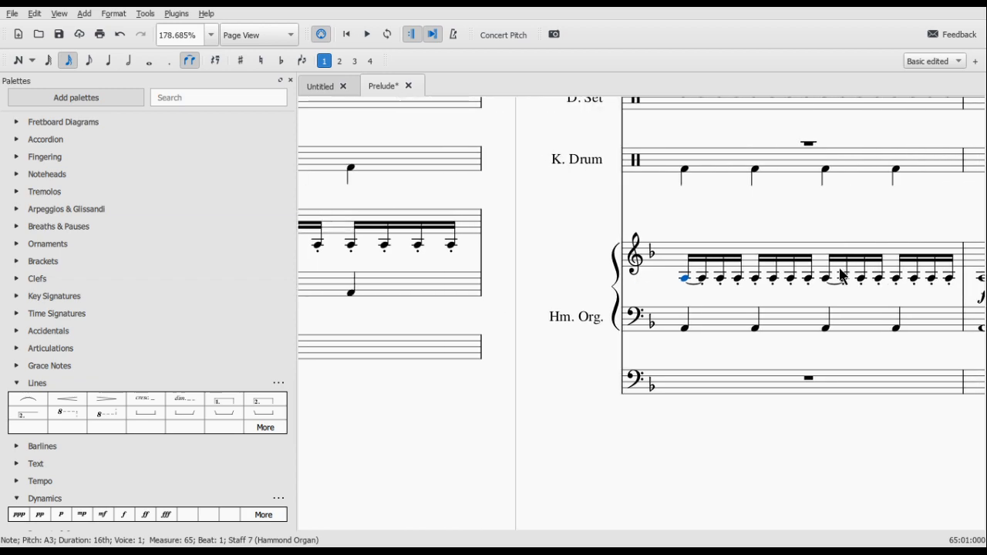
{"action": "scroll", "coordinate": [840, 268], "scroll_direction": "down", "scroll_amount": 8}
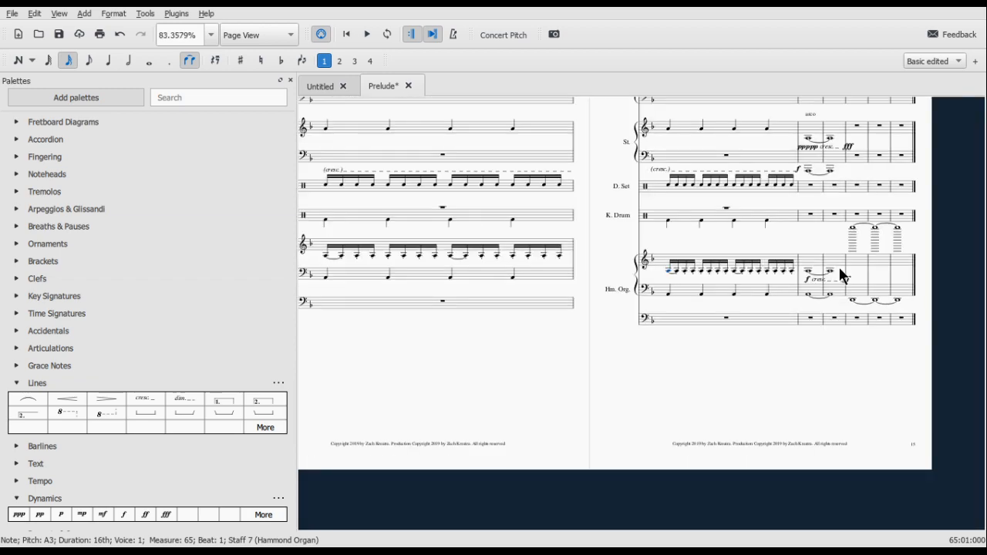
{"action": "scroll", "coordinate": [839, 268], "scroll_direction": "up", "scroll_amount": 2}
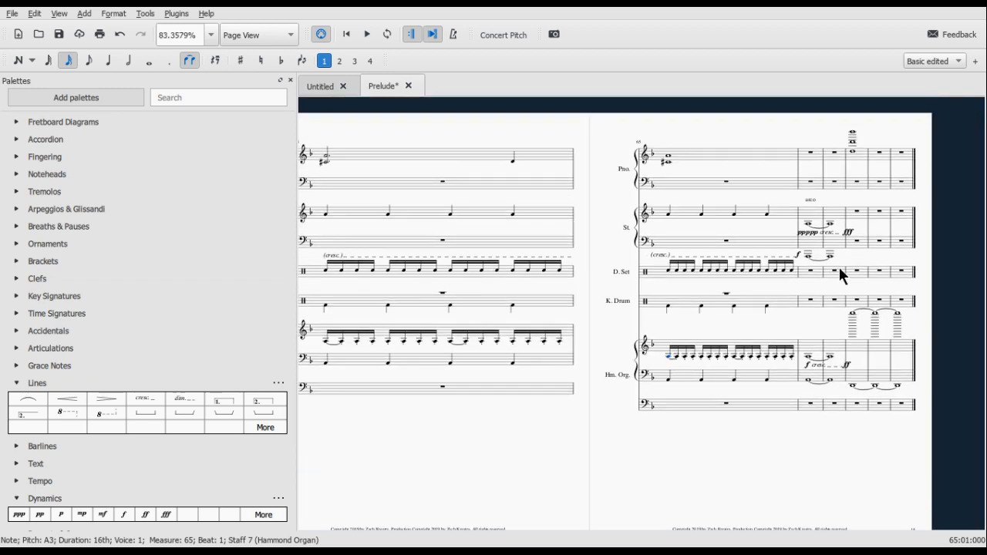
{"action": "scroll", "coordinate": [839, 270], "scroll_direction": "left", "scroll_amount": 20}
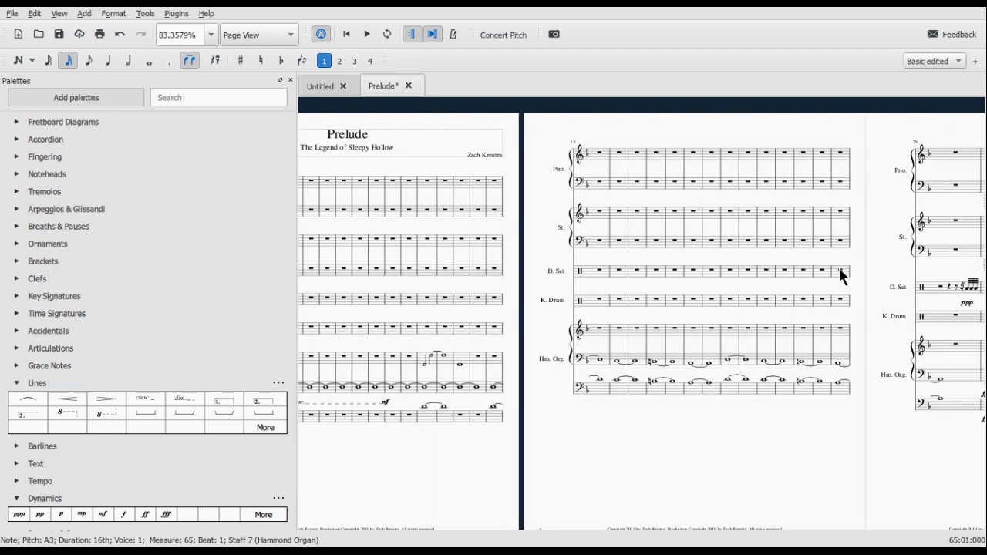
{"action": "scroll", "coordinate": [839, 269], "scroll_direction": "left", "scroll_amount": 2}
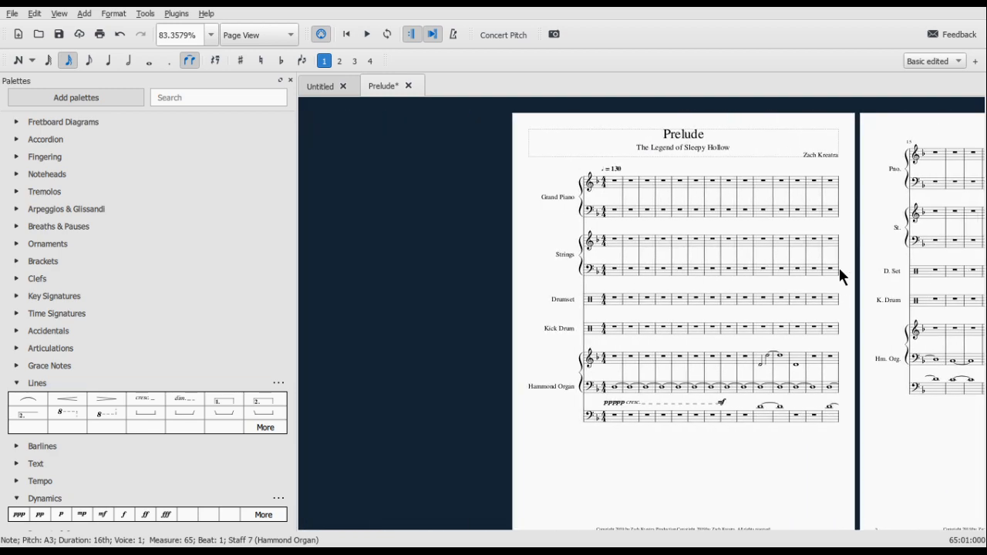
{"action": "scroll", "coordinate": [839, 276], "scroll_direction": "left", "scroll_amount": 2}
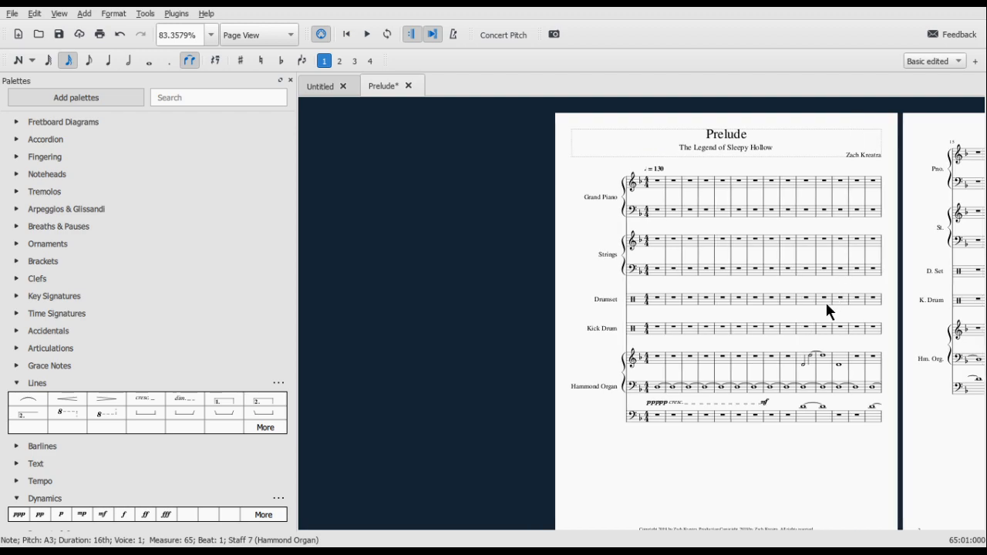
{"action": "scroll", "coordinate": [826, 308], "scroll_direction": "right", "scroll_amount": 20}
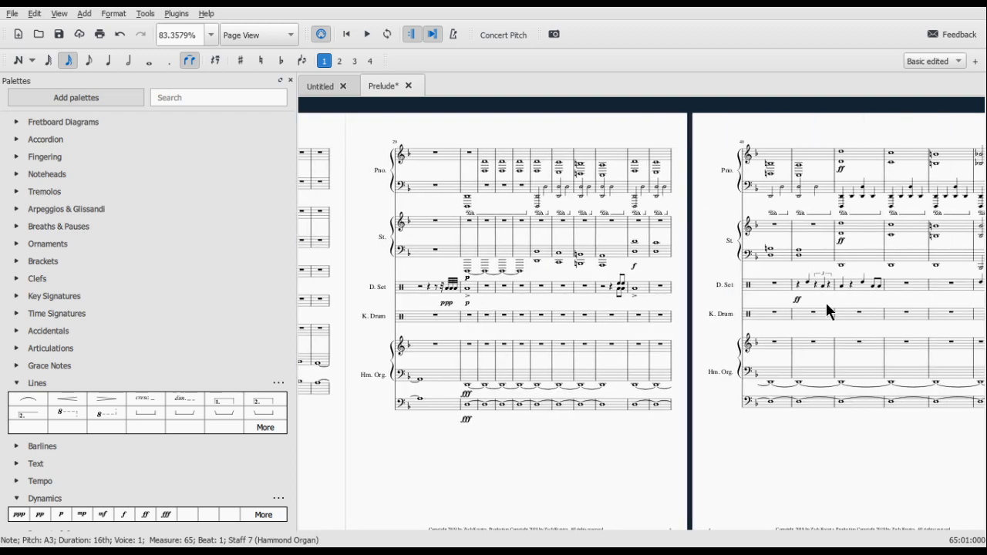
{"action": "scroll", "coordinate": [825, 305], "scroll_direction": "left", "scroll_amount": 4}
Step: Check the Drumset's opening notes in measures 29 and 30 and briefly play back from the first 32nd note in measure 29
{"action": "left_click", "coordinate": [452, 289]}
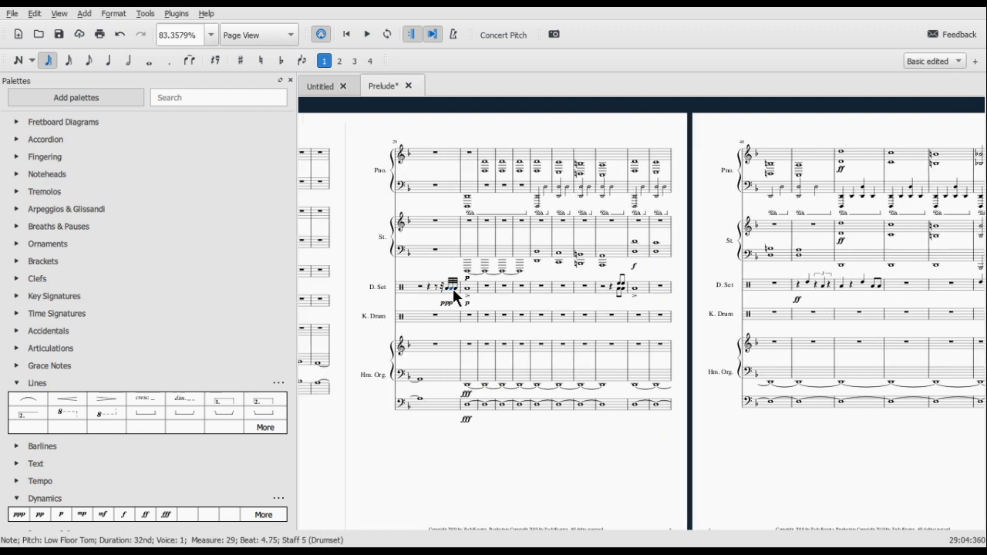
{"action": "left_click", "coordinate": [461, 288]}
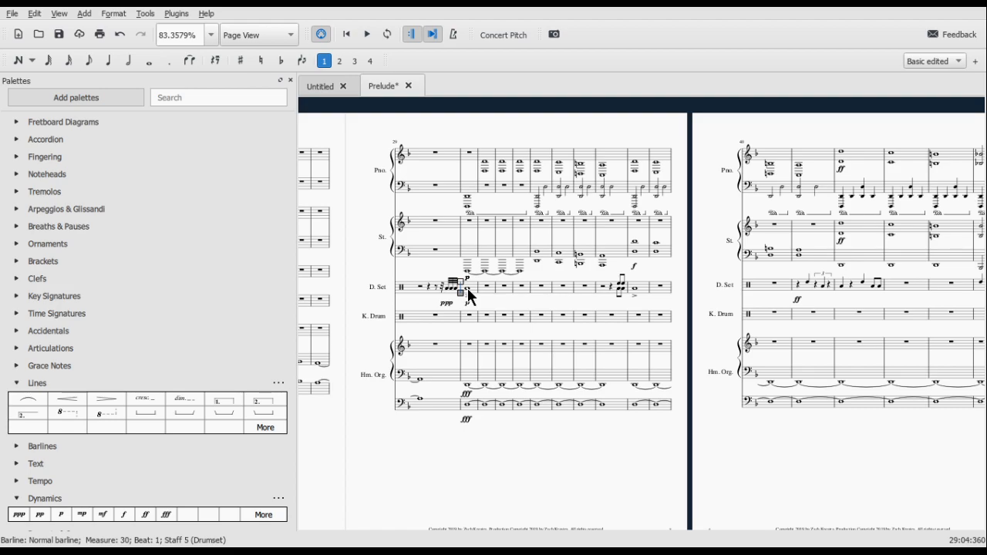
{"action": "left_click", "coordinate": [467, 288]}
{"action": "scroll", "coordinate": [460, 293], "scroll_direction": "up", "scroll_amount": 15}
{"action": "scroll", "coordinate": [433, 285], "scroll_direction": "up", "scroll_amount": 4}
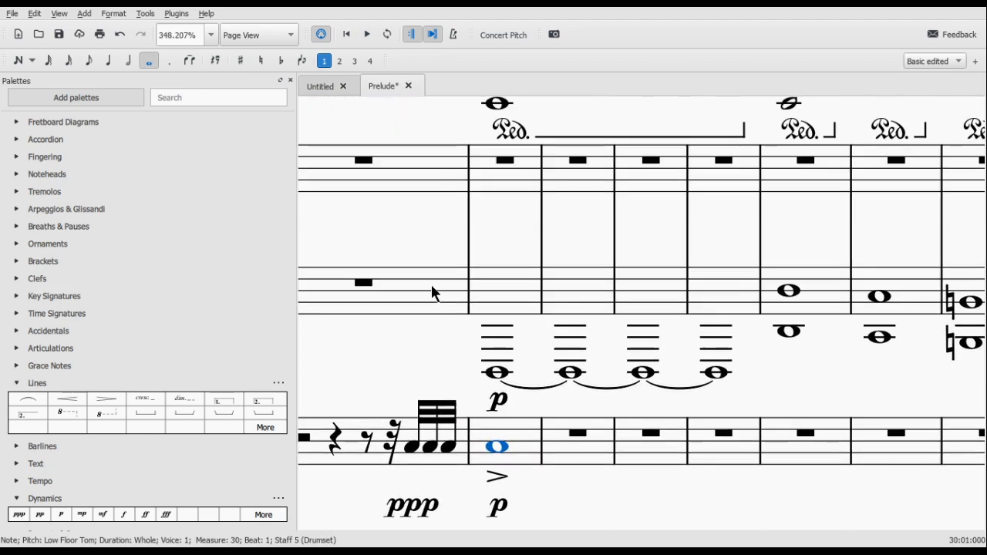
{"action": "scroll", "coordinate": [429, 316], "scroll_direction": "down", "scroll_amount": 2}
{"action": "left_click", "coordinate": [411, 361]}
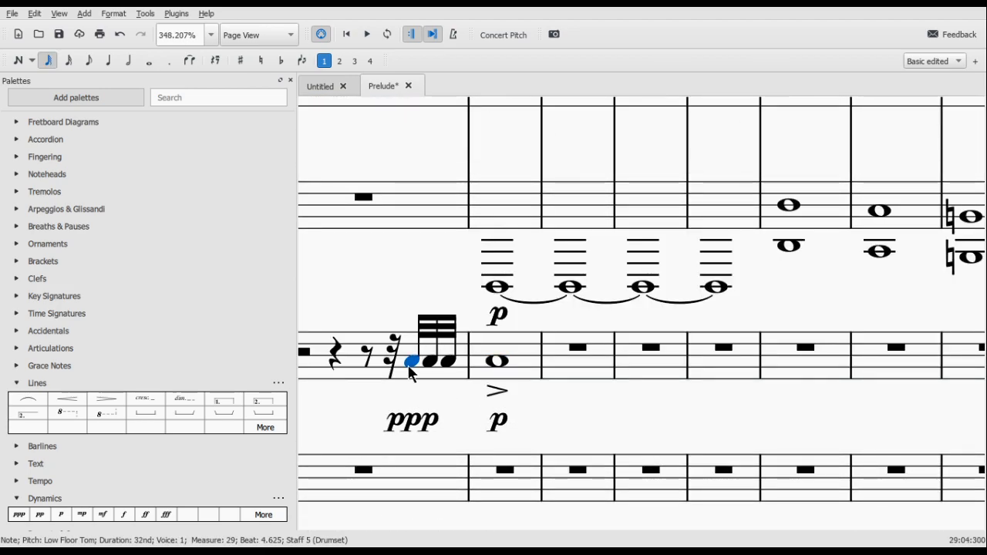
{"action": "key", "text": "space"}
{"action": "key", "text": "space"}
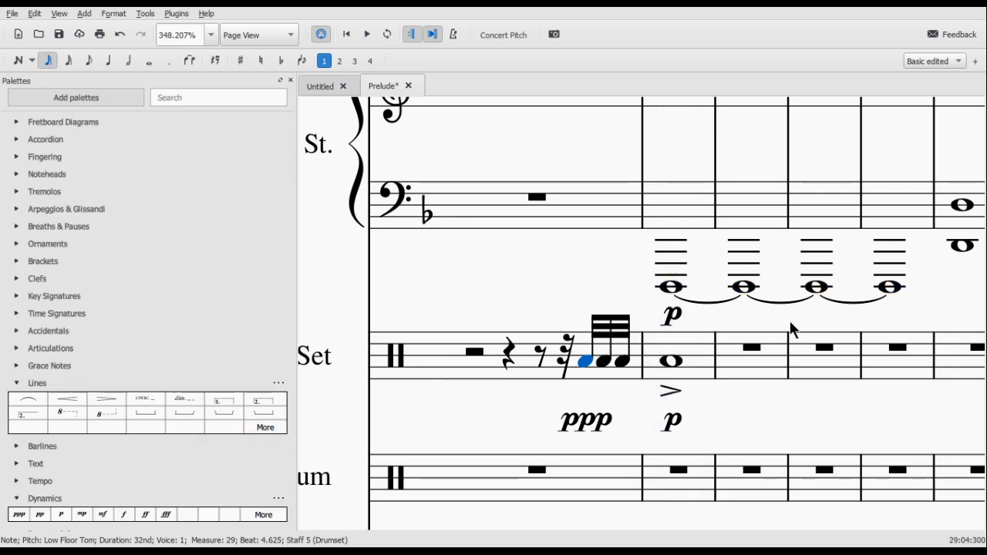
Step: Open the Mixer and solo the Drumset channel
{"action": "double_click", "coordinate": [582, 365]}
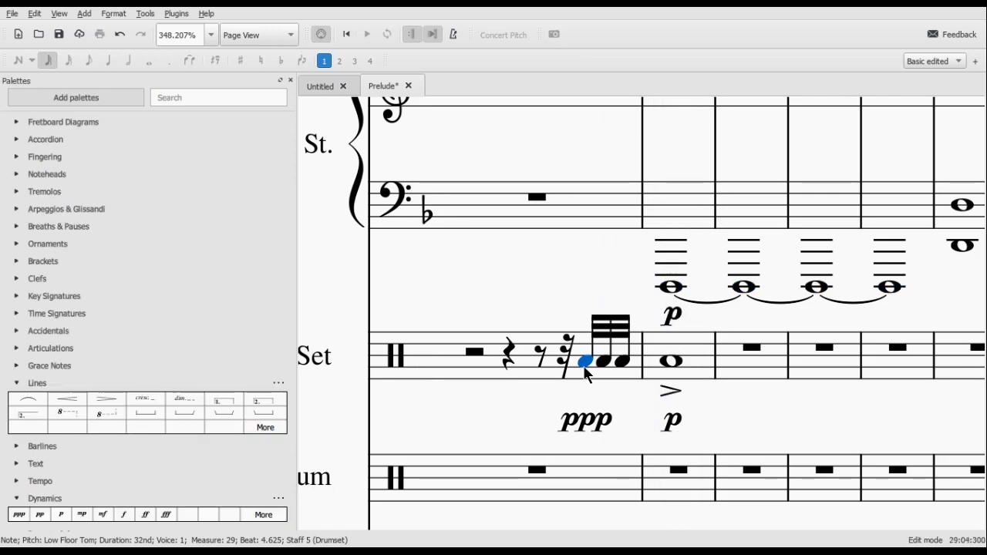
{"action": "left_click", "coordinate": [60, 14]}
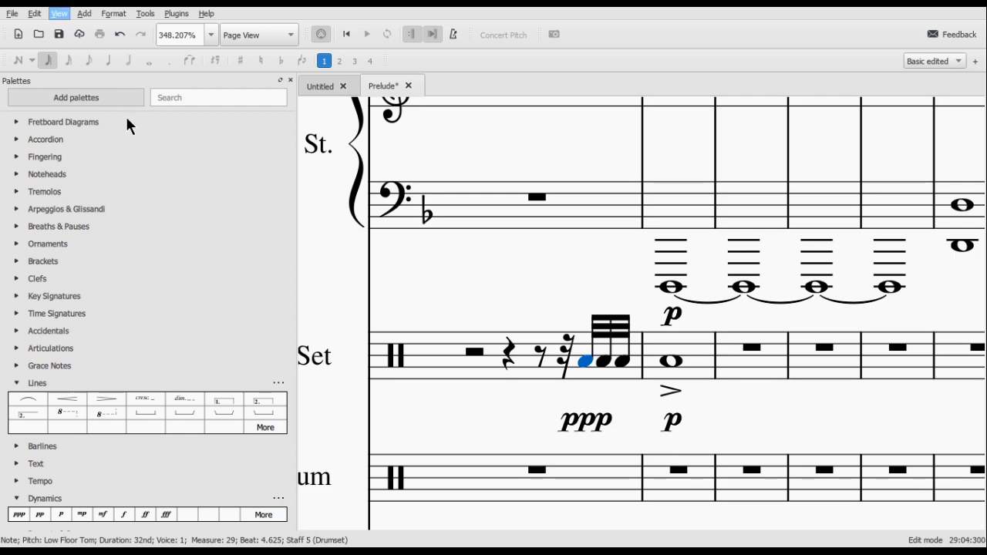
{"action": "left_click", "coordinate": [127, 120]}
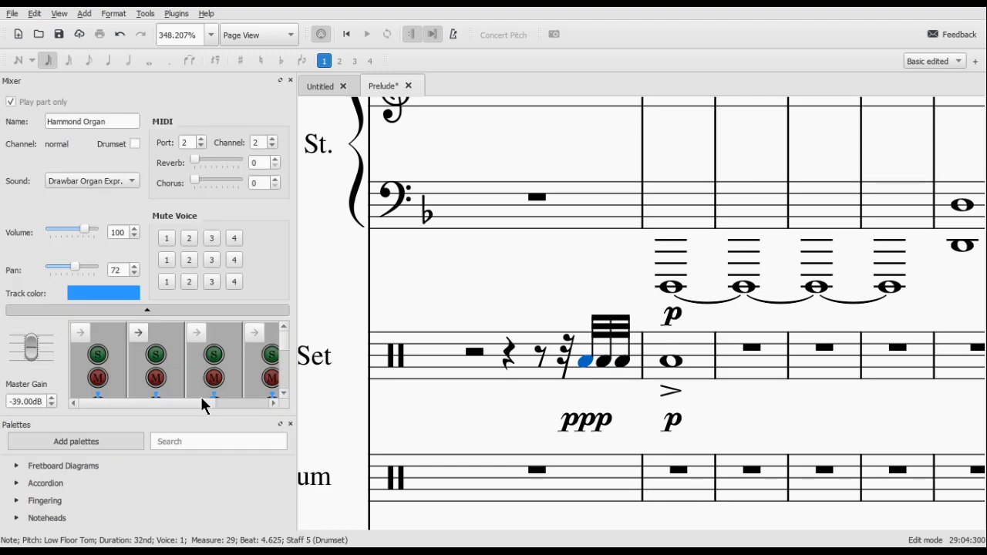
{"action": "left_click", "coordinate": [215, 357]}
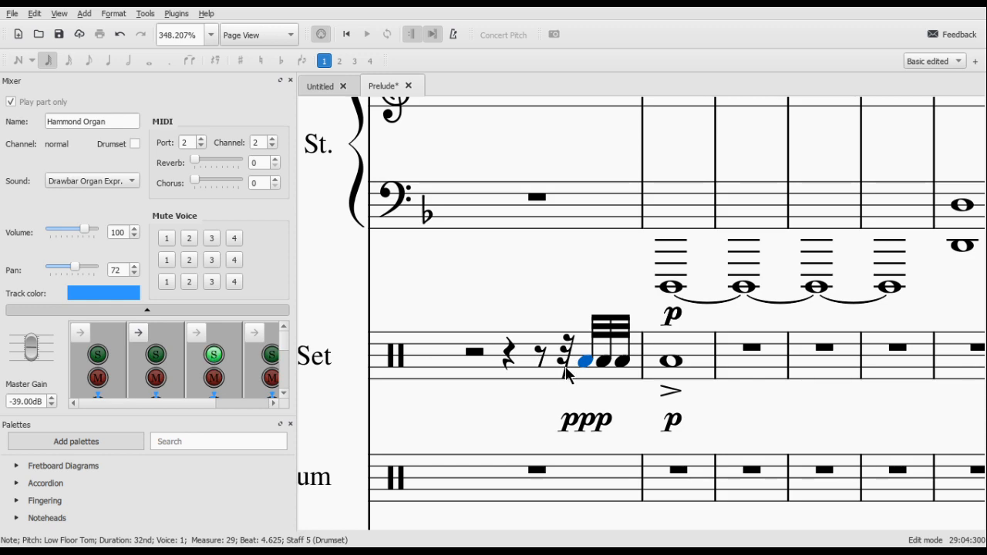
Step: Play back the soloed Drumset from the half rest in measure 29 into measure 42, then stop playback
{"action": "left_click", "coordinate": [463, 358]}
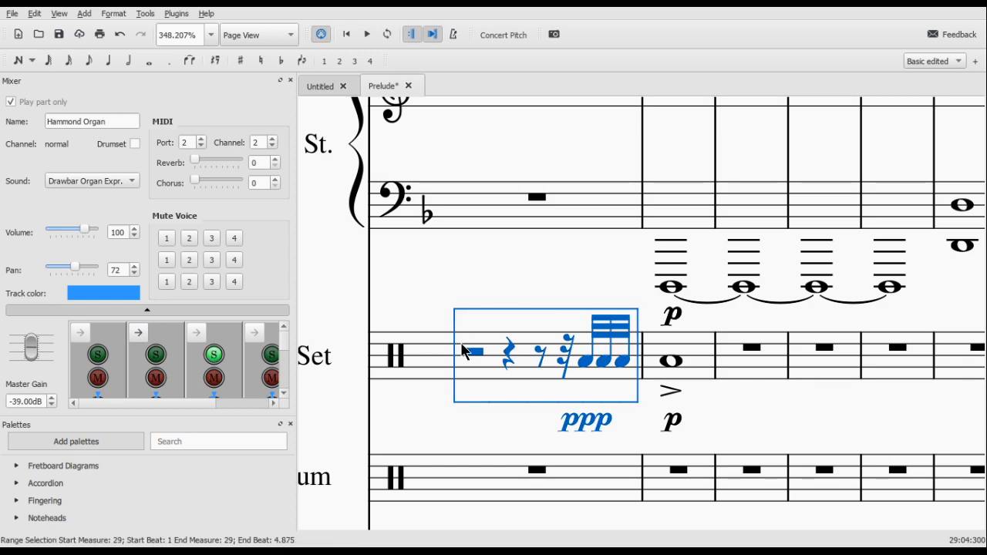
{"action": "left_click", "coordinate": [478, 350]}
{"action": "key", "text": "space"}
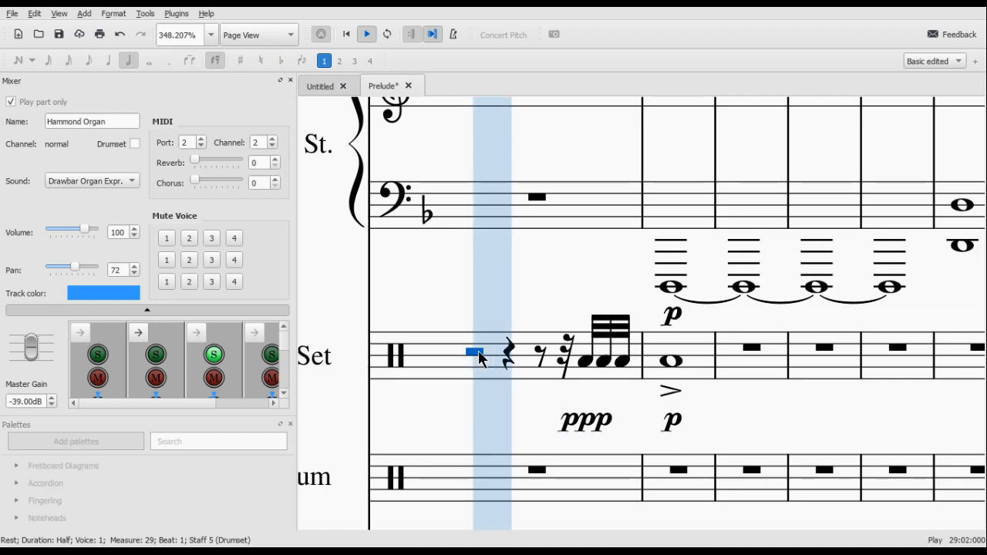
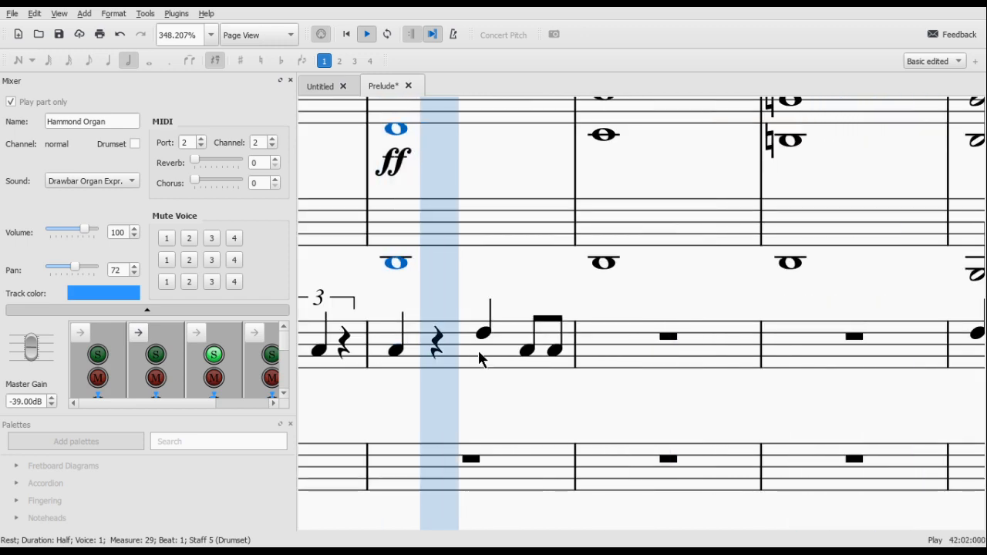
{"action": "key", "text": "space"}
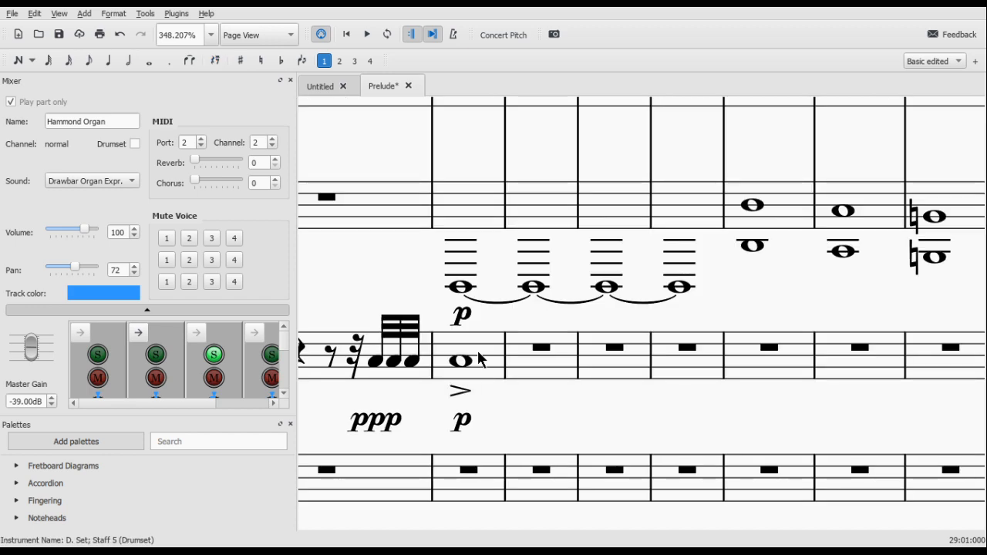
Step: Review the Drumset part from measure 30 onward and start note input in its empty measure 43
{"action": "scroll", "coordinate": [479, 358], "scroll_direction": "down", "scroll_amount": 6, "text": "ctrl"}
{"action": "left_click", "coordinate": [466, 357]}
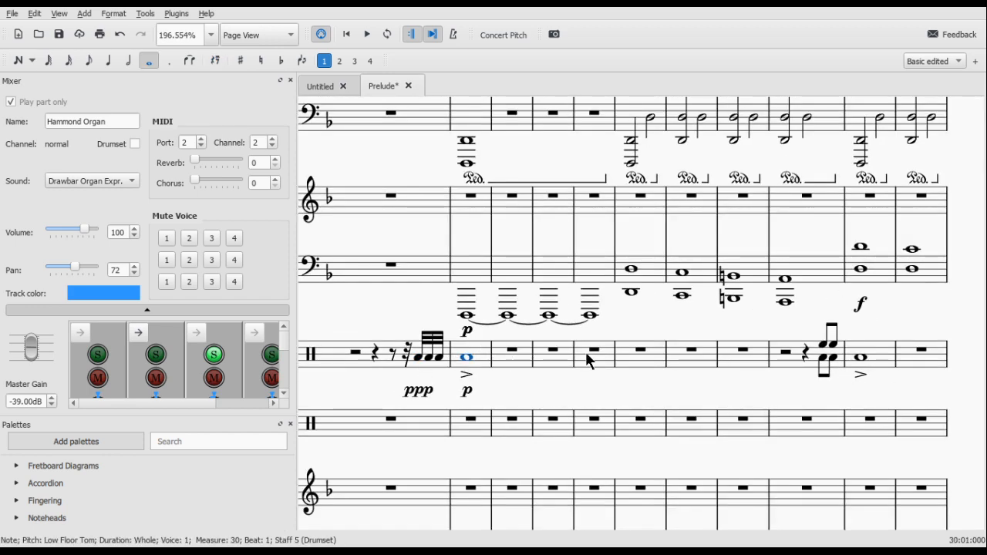
{"action": "scroll", "coordinate": [661, 371], "scroll_direction": "right", "scroll_amount": 3}
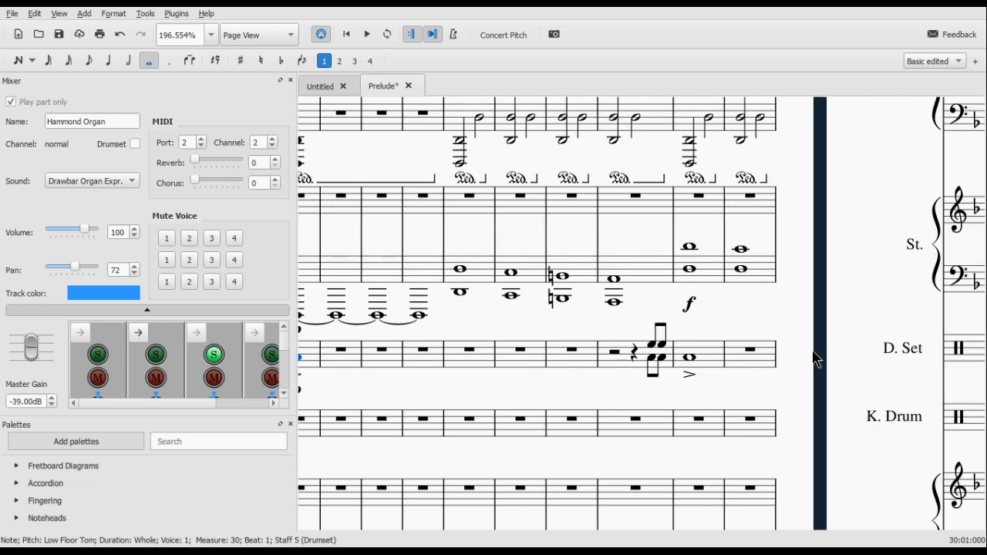
{"action": "scroll", "coordinate": [777, 360], "scroll_direction": "right", "scroll_amount": 4}
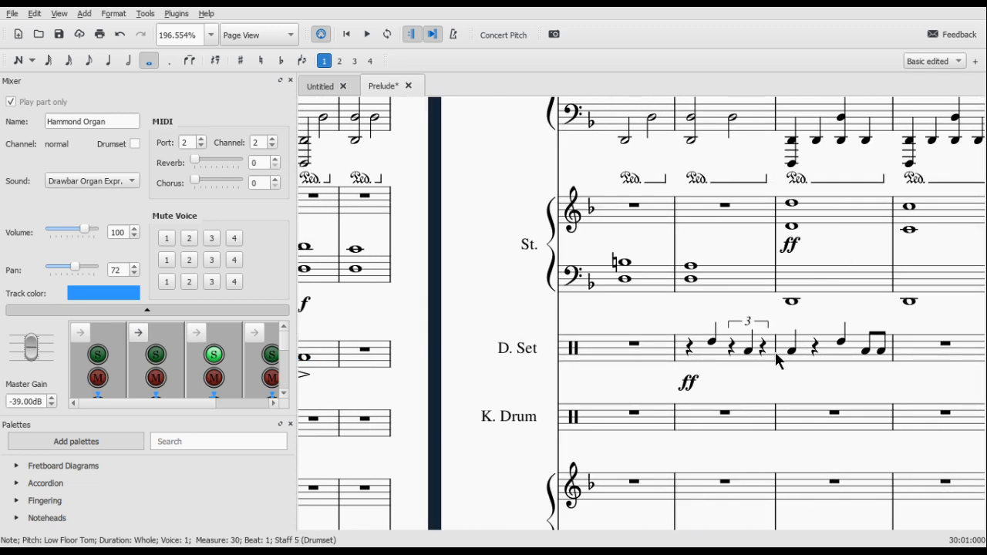
{"action": "scroll", "coordinate": [688, 346], "scroll_direction": "right", "scroll_amount": 4}
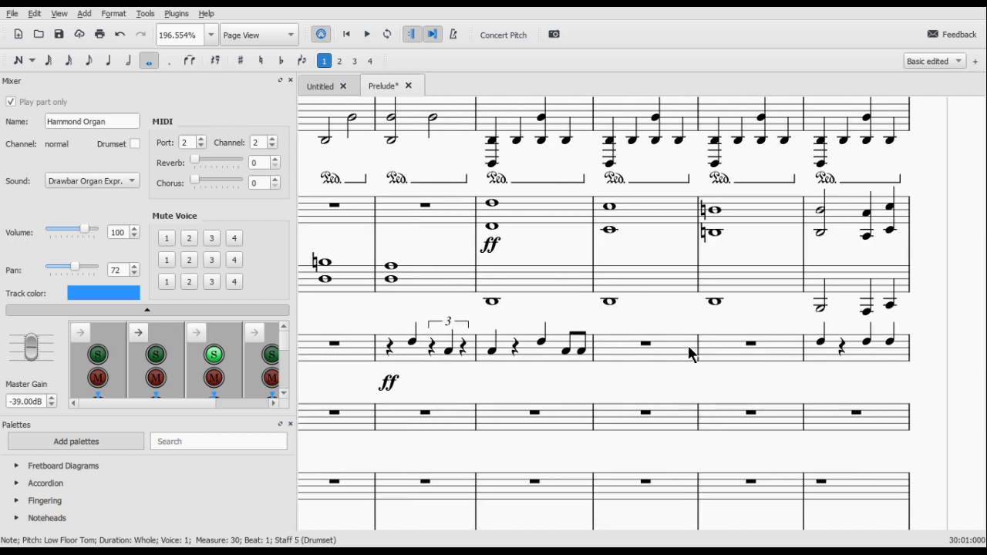
{"action": "left_click", "coordinate": [687, 345]}
{"action": "key", "text": "n"}
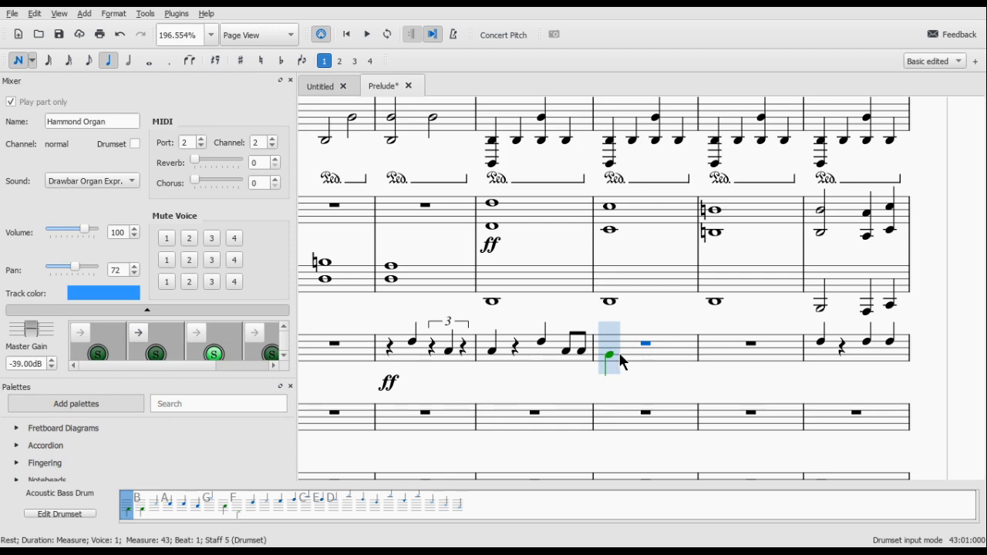
Step: Audition the Drumset's tom sounds, including Low Floor Tom, High Floor Tom, Low Tom, Low-Mid Tom and Hi-Mid Tom
{"action": "left_click", "coordinate": [186, 506]}
{"action": "left_click", "coordinate": [192, 507]}
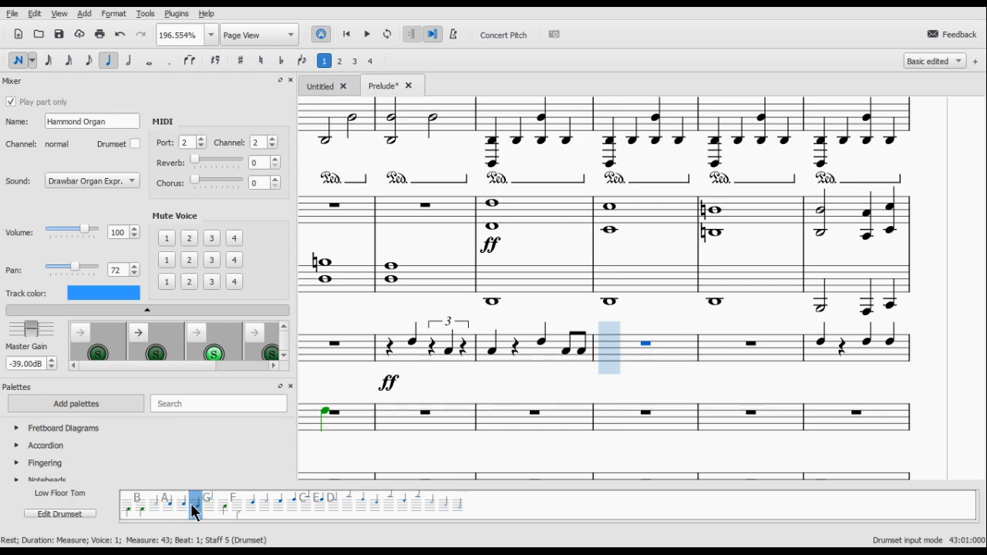
{"action": "left_click", "coordinate": [228, 508]}
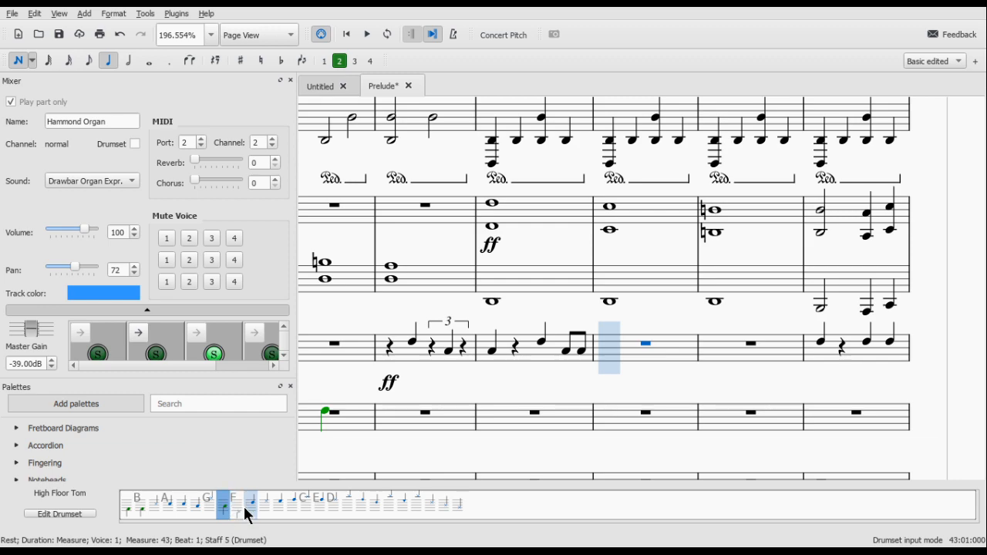
{"action": "left_click", "coordinate": [251, 506]}
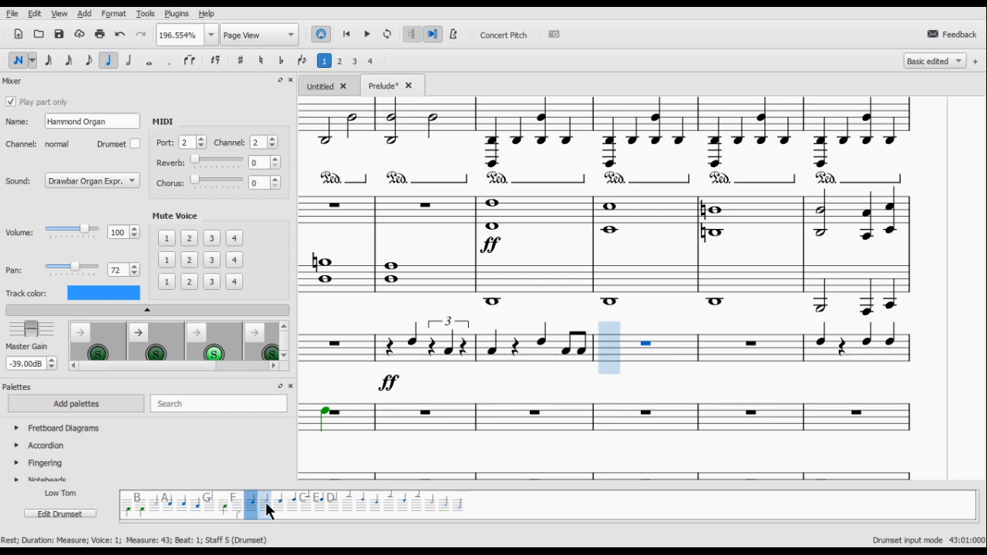
{"action": "left_click", "coordinate": [198, 507]}
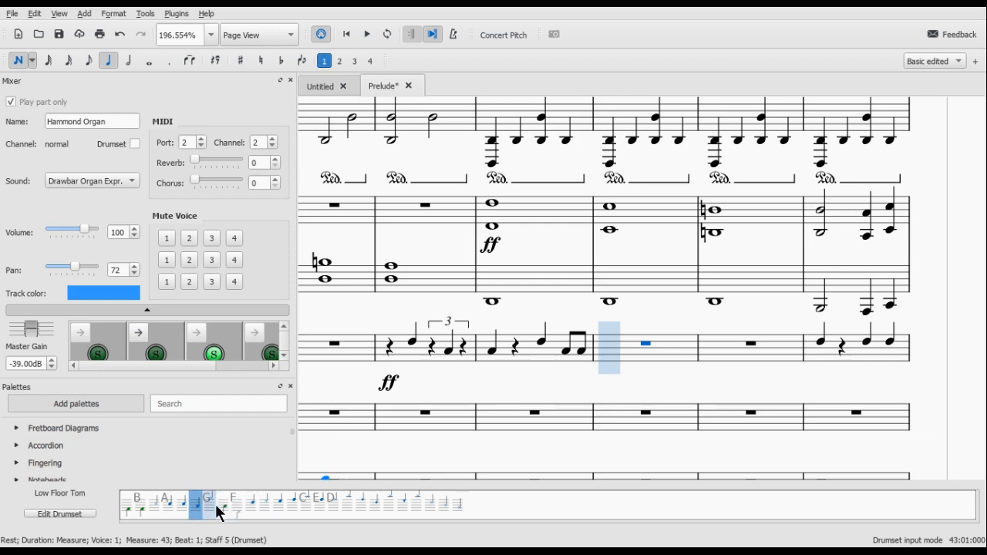
{"action": "left_click", "coordinate": [217, 505]}
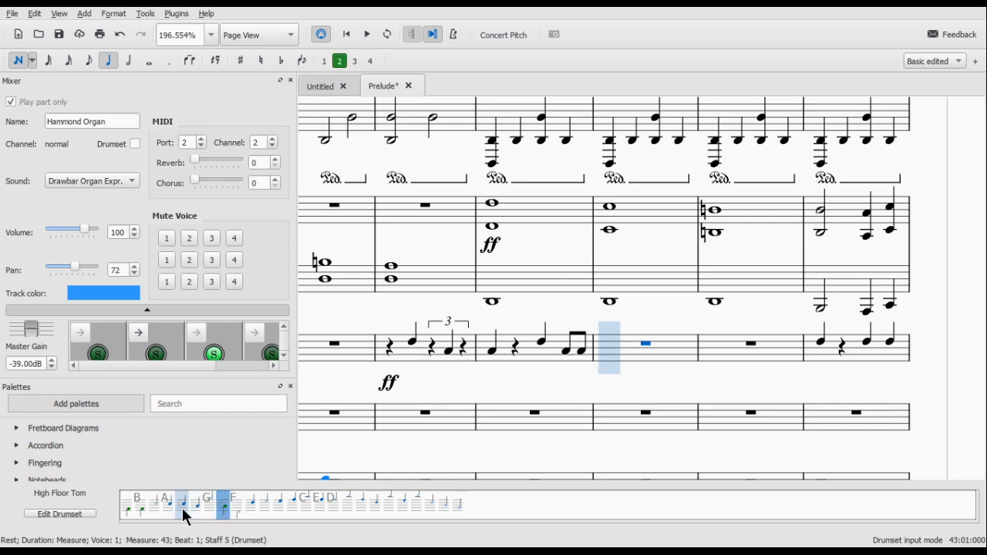
{"action": "left_click", "coordinate": [261, 507]}
{"action": "left_click", "coordinate": [215, 510]}
{"action": "left_click", "coordinate": [282, 515]}
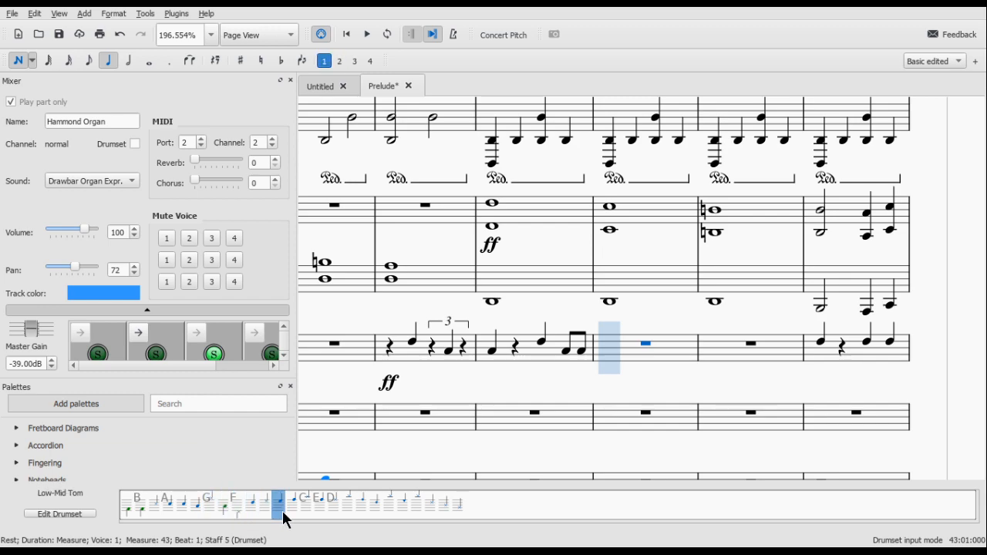
{"action": "left_click", "coordinate": [290, 510]}
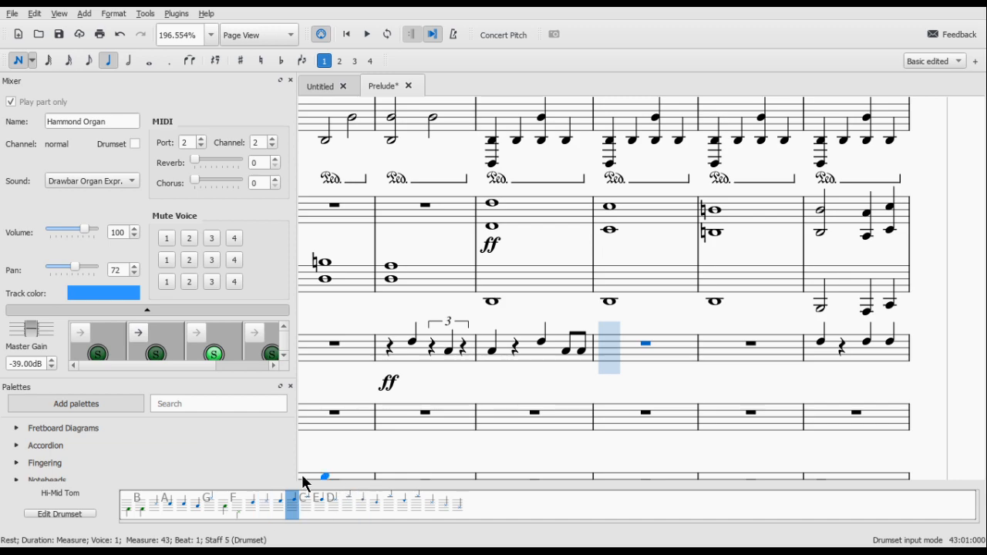
Step: Try a quarter-note Hi-Mid Tom and a quarter-note Crash Cymbal 1 on beat 1 of measure 43, undoing each
{"action": "left_click", "coordinate": [605, 357]}
{"action": "left_click", "coordinate": [637, 356]}
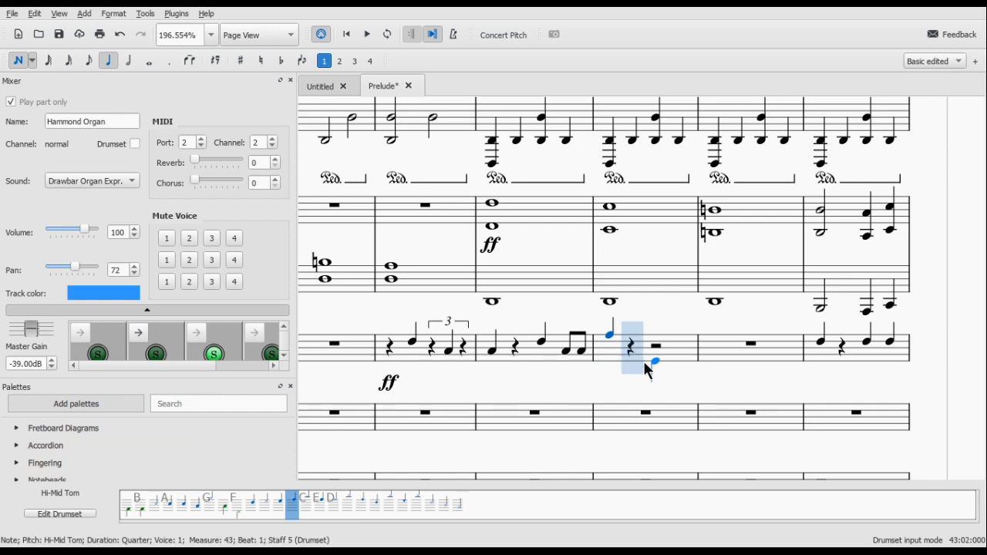
{"action": "key", "text": "ctrl+z"}
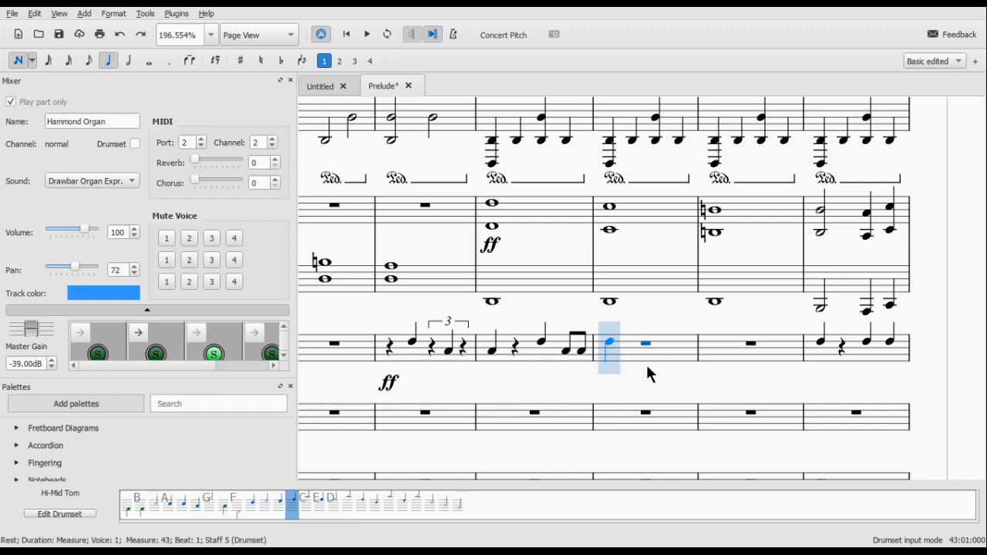
{"action": "key", "text": "c"}
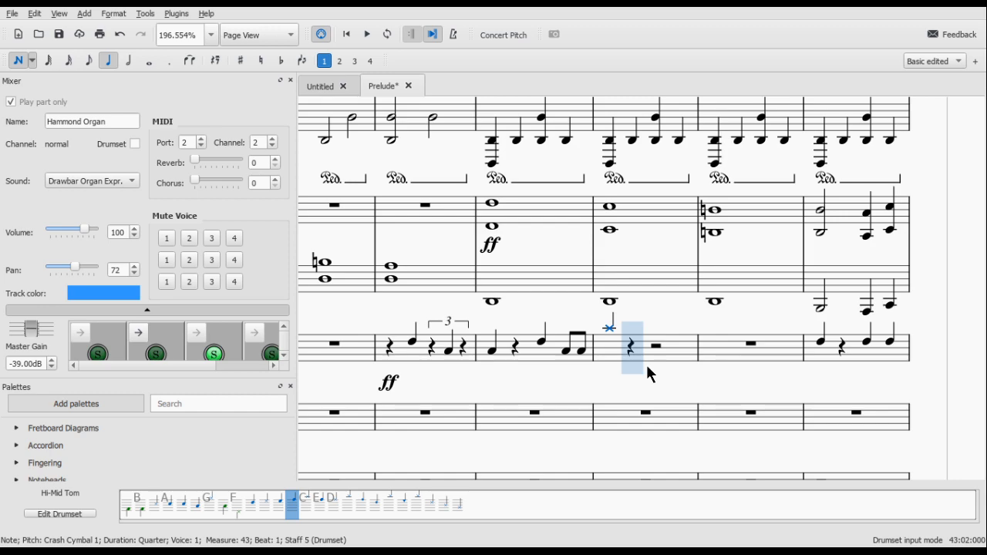
{"action": "key", "text": "ctrl+z"}
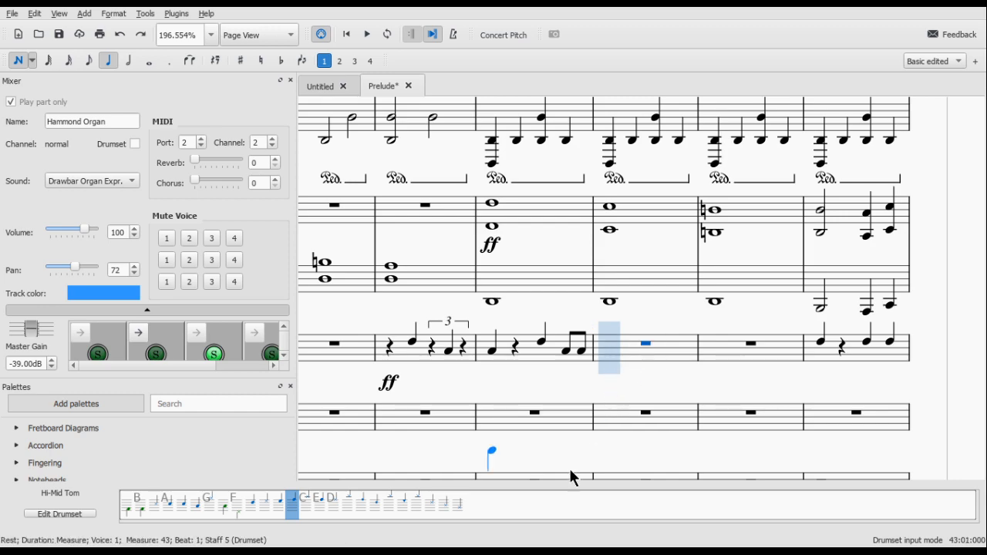
Step: Audition the Chinese Cymbal and other Drumset sounds, ending with Ride Cymbal 2 selected for note input
{"action": "left_click", "coordinate": [338, 507]}
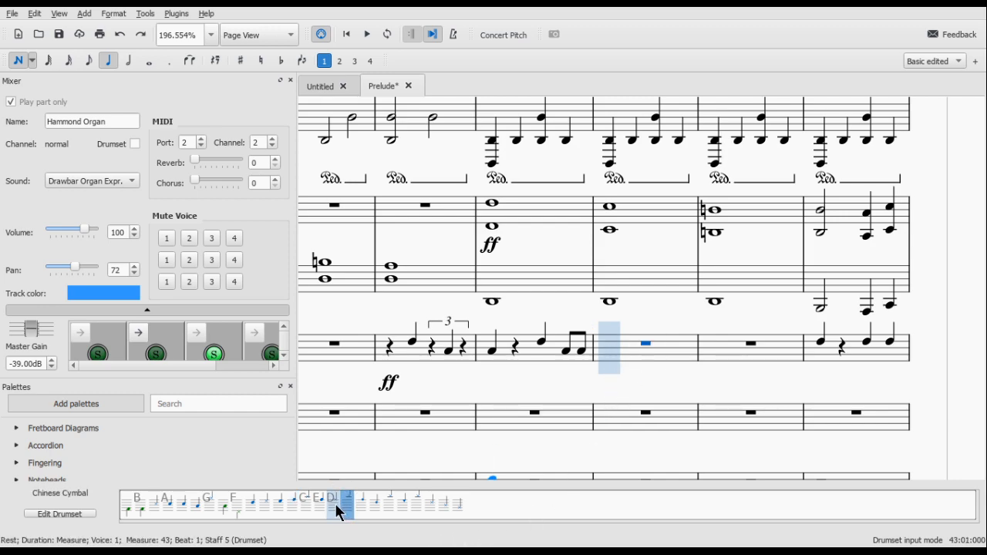
{"action": "left_click", "coordinate": [389, 505]}
{"action": "left_click", "coordinate": [417, 507]}
{"action": "left_click", "coordinate": [452, 509]}
{"action": "left_click", "coordinate": [431, 503]}
Step: Look ahead to the Drumset's empty measures 50 and 51, leave note input and briefly play back from measure 50
{"action": "scroll", "coordinate": [771, 308], "scroll_direction": "down", "scroll_amount": 1}
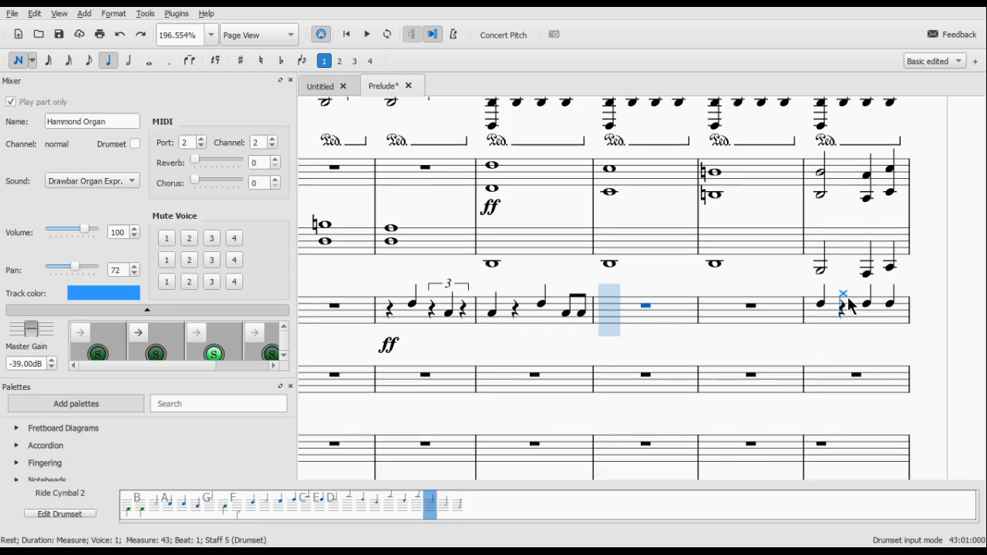
{"action": "scroll", "coordinate": [804, 340], "scroll_direction": "up", "scroll_amount": 1}
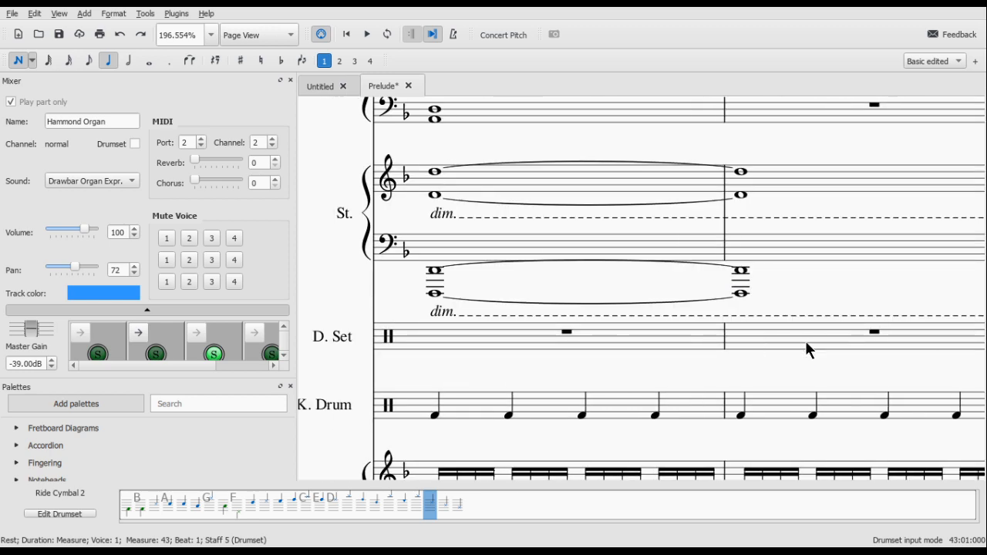
{"action": "scroll", "coordinate": [806, 343], "scroll_direction": "up", "scroll_amount": 3}
{"action": "scroll", "coordinate": [806, 343], "scroll_direction": "down", "scroll_amount": 6}
{"action": "scroll", "coordinate": [805, 349], "scroll_direction": "right", "scroll_amount": 3}
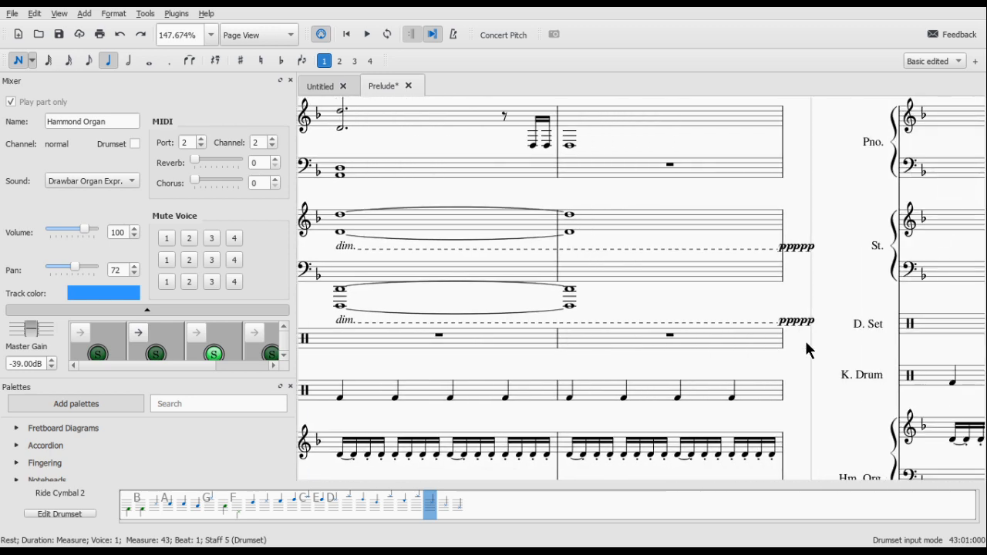
{"action": "scroll", "coordinate": [807, 350], "scroll_direction": "right", "scroll_amount": 2}
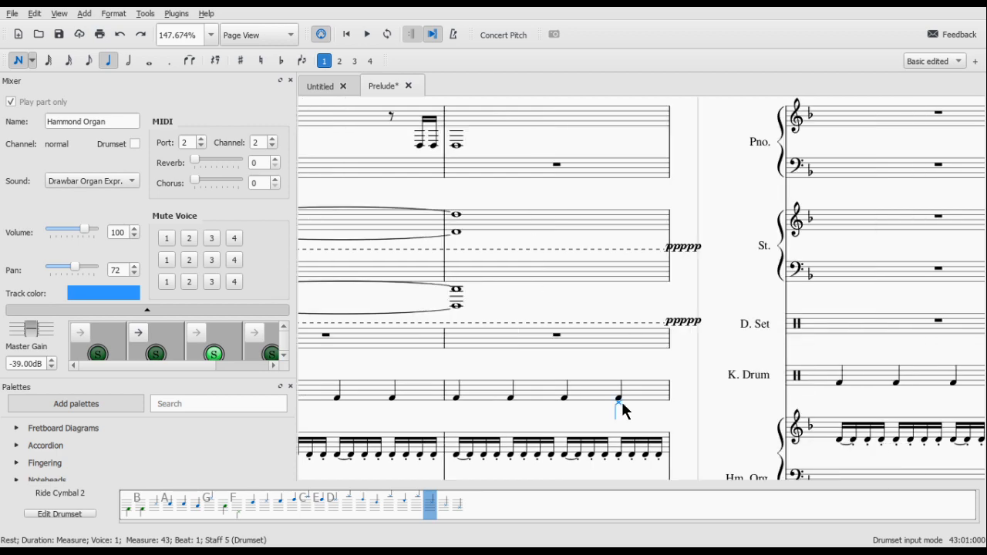
{"action": "key", "text": "Escape"}
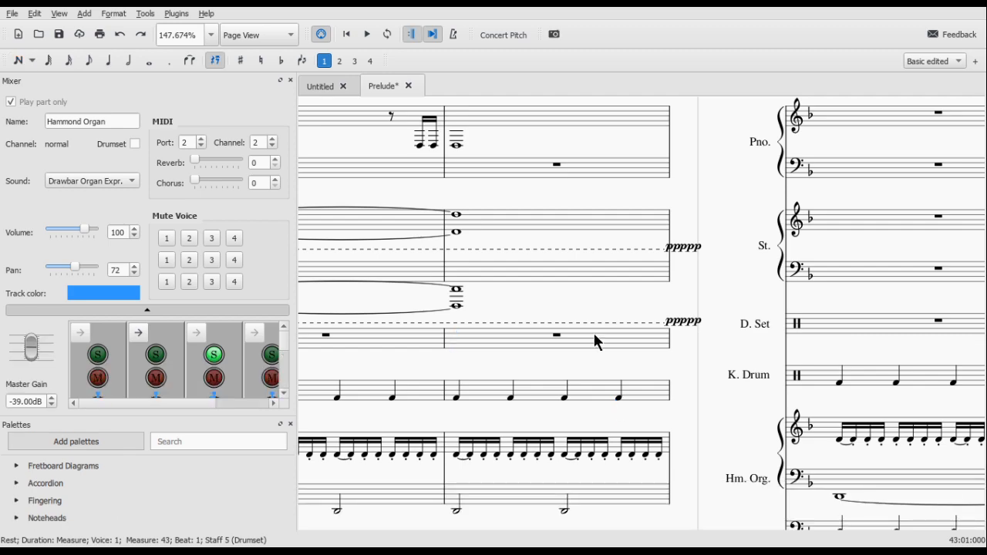
{"action": "left_click", "coordinate": [429, 348]}
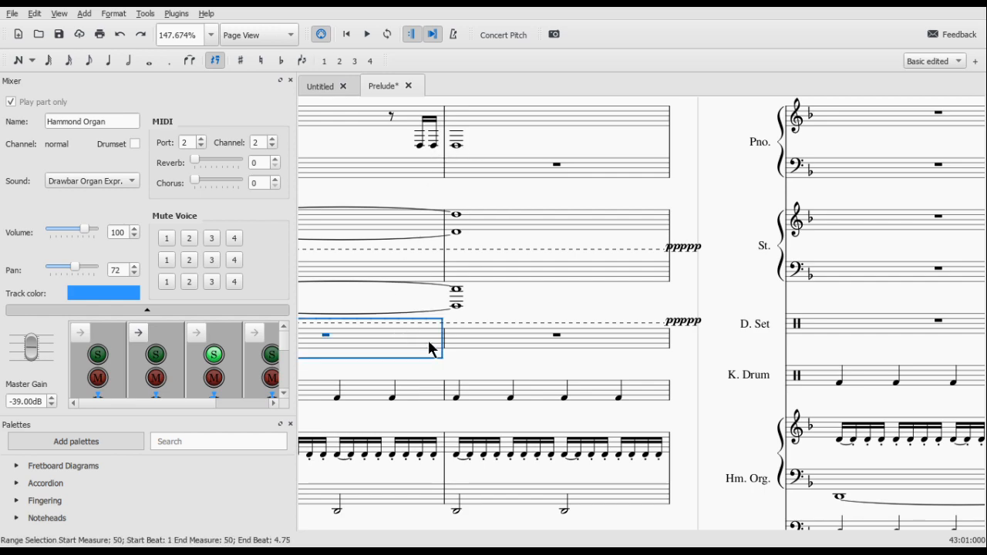
{"action": "key", "text": "space"}
{"action": "scroll", "coordinate": [430, 348], "scroll_direction": "right", "scroll_amount": 1}
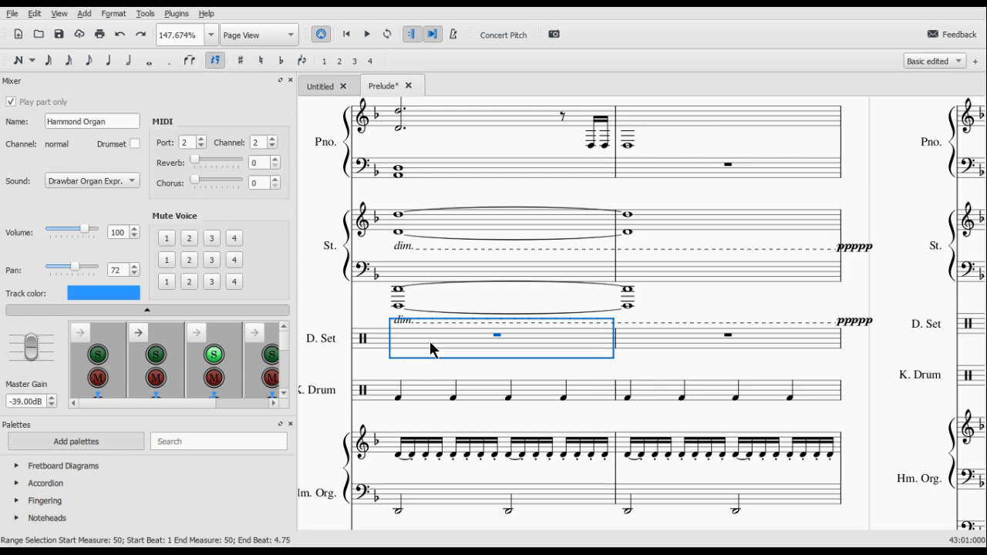
{"action": "scroll", "coordinate": [430, 348], "scroll_direction": "left", "scroll_amount": 1}
Step: Split the Drumset's full-measure rest in measure 50 into a half rest, a quarter rest and two eighth rests
{"action": "left_click", "coordinate": [540, 339]}
{"action": "key", "text": "6"}
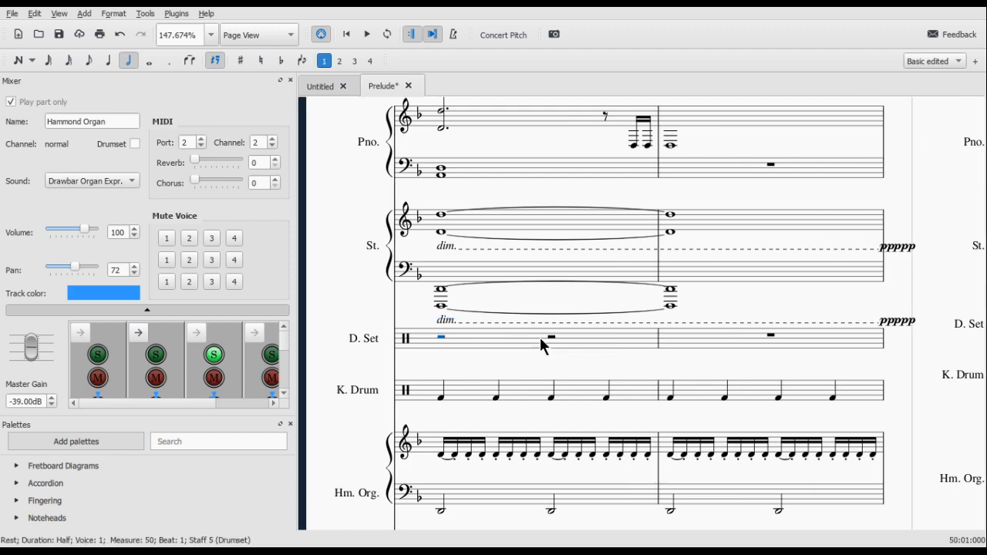
{"action": "left_click", "coordinate": [551, 337]}
{"action": "left_click", "coordinate": [605, 339]}
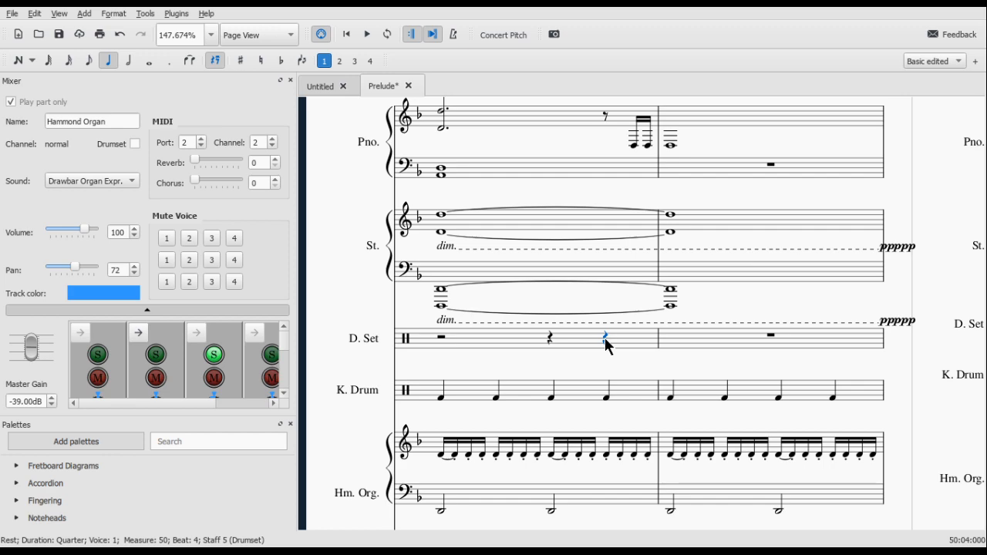
{"action": "key", "text": "4"}
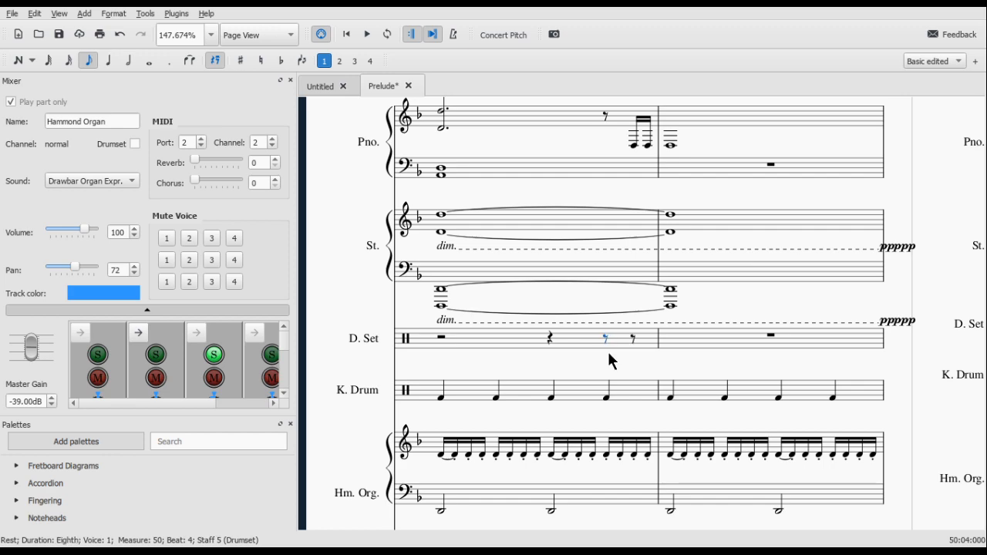
{"action": "key", "text": "Right"}
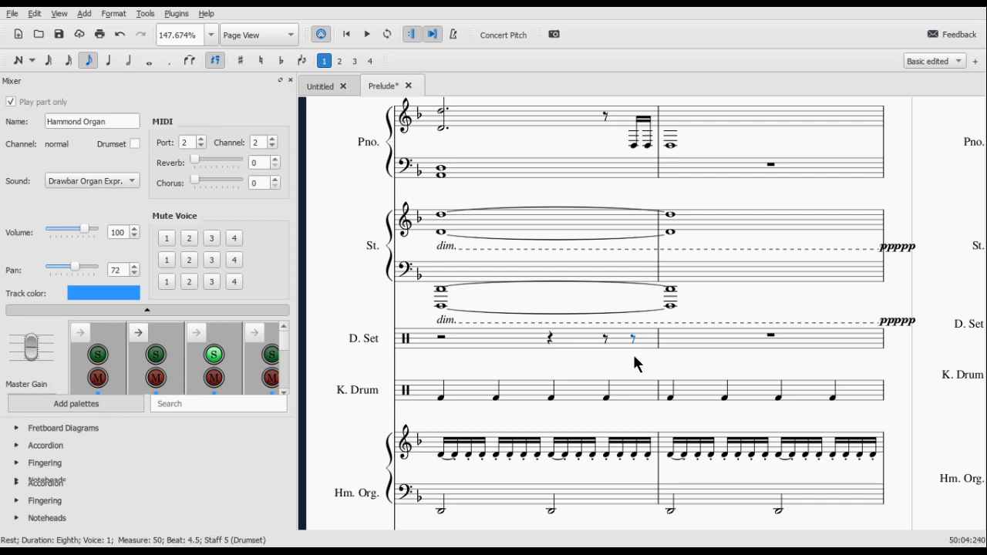
Step: Enter four 32nd-note Ride Cymbal 2 hits from beat 4.5 of measure 50 and a quarter-note hit on beat 1 of measure 51
{"action": "key", "text": "n"}
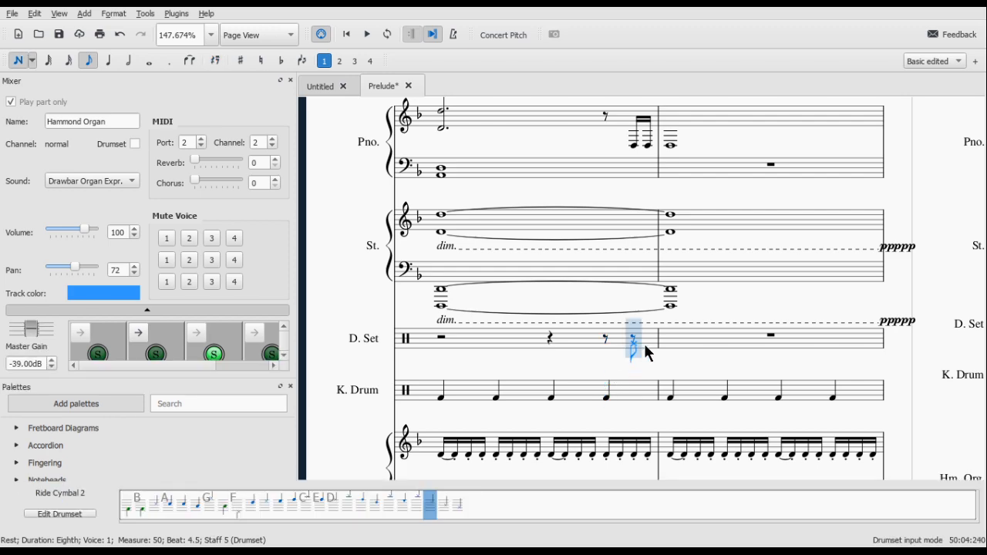
{"action": "key", "text": "2"}
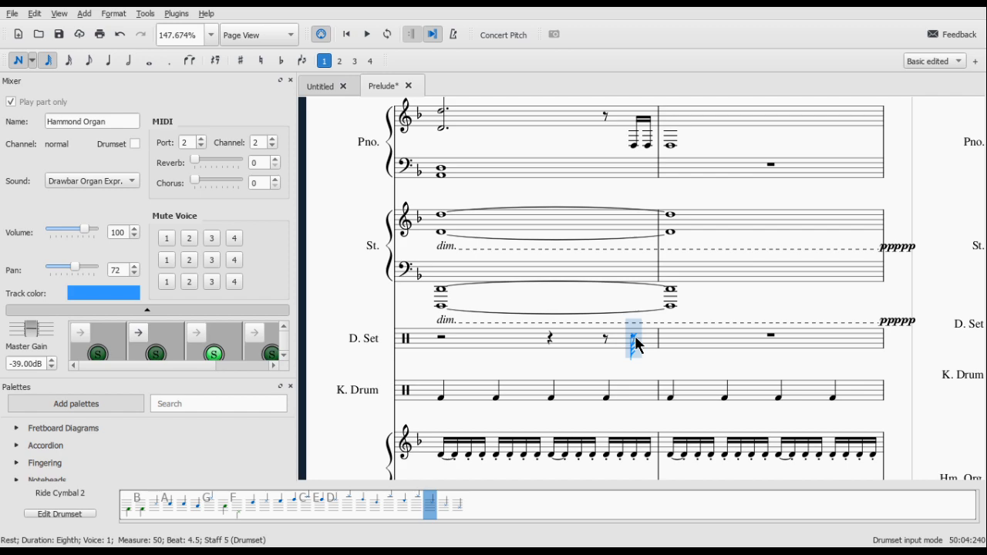
{"action": "left_click", "coordinate": [636, 340]}
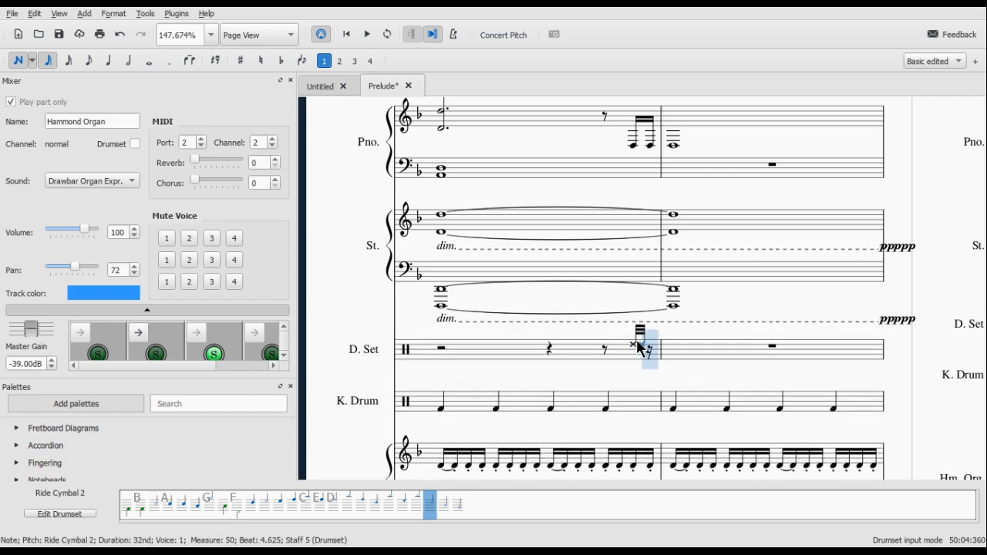
{"action": "left_click", "coordinate": [649, 344]}
{"action": "left_click", "coordinate": [656, 344]}
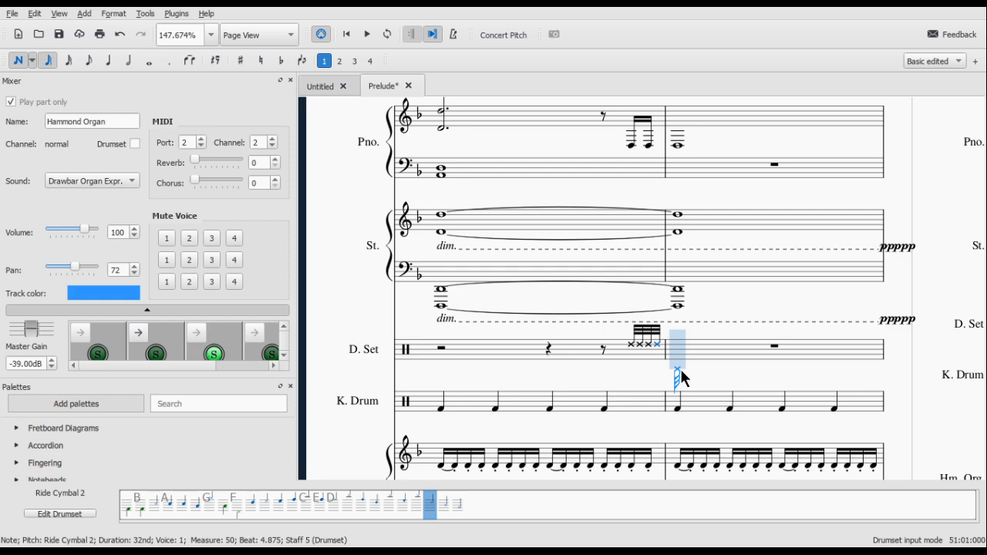
{"action": "key", "text": "5"}
{"action": "left_click", "coordinate": [685, 343]}
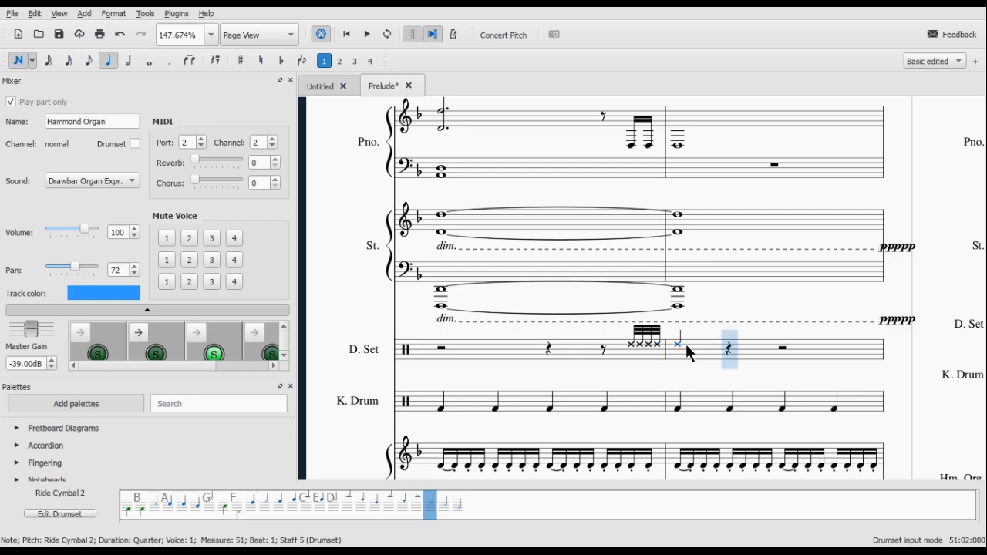
{"action": "key", "text": "Escape"}
Step: Play back the new Ride Cymbal 2 hits from the start of measure 50
{"action": "left_click", "coordinate": [443, 348]}
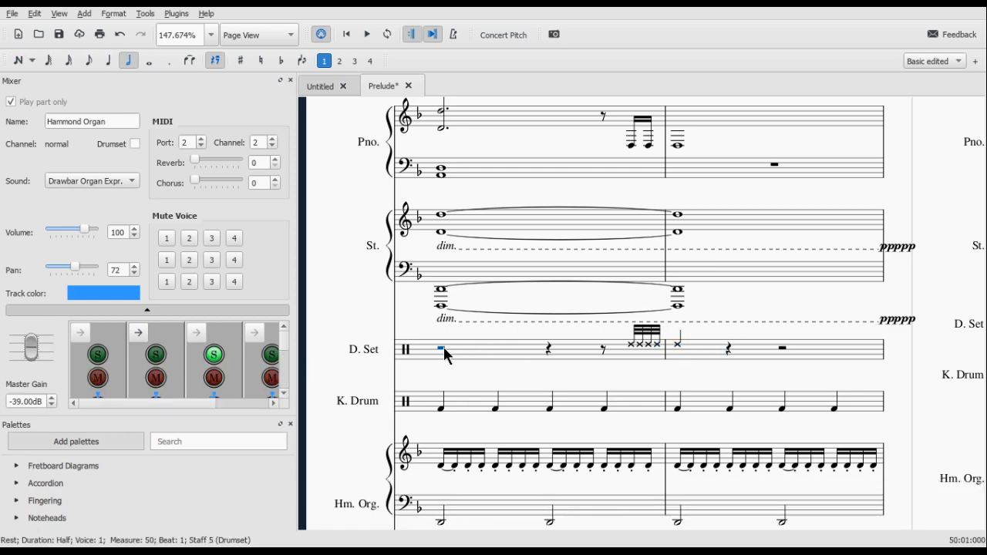
{"action": "key", "text": "space"}
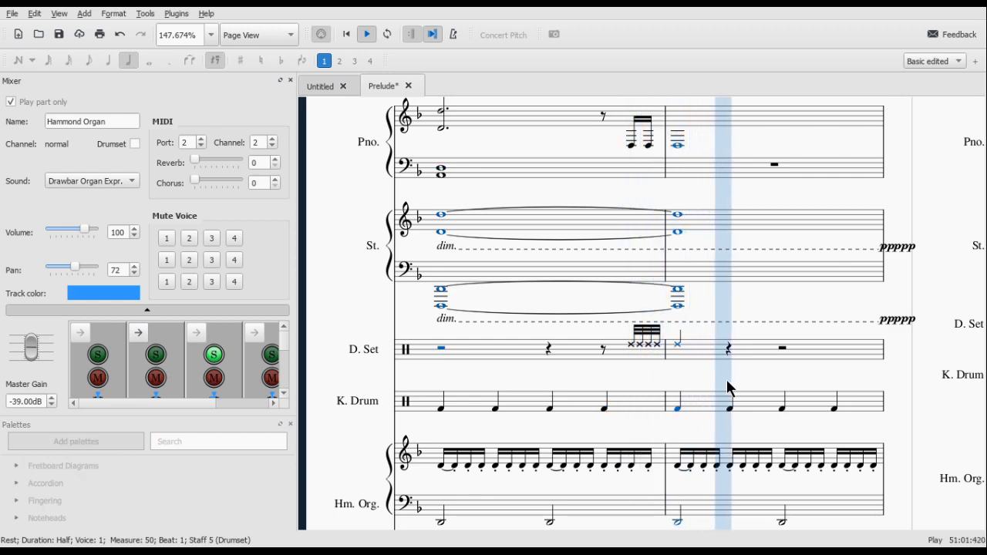
{"action": "key", "text": "space"}
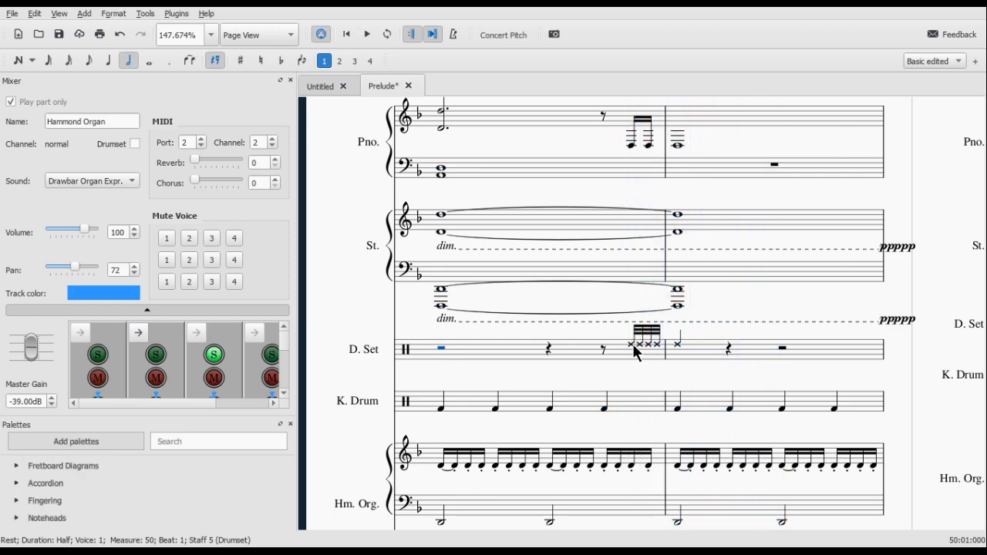
Step: Delete the four 32nd-note Ride Cymbal 2 hits at beat 4.5 of the Drumset's measure 50
{"action": "left_click", "coordinate": [632, 344]}
{"action": "left_click", "coordinate": [657, 343], "text": "shift"}
{"action": "key", "text": "Delete"}
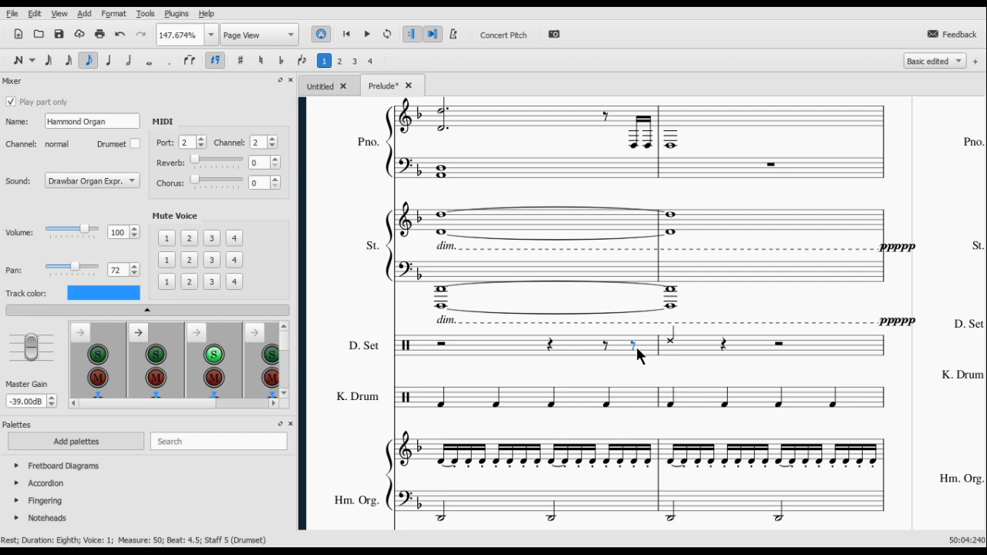
{"action": "key", "text": "n"}
{"action": "key", "text": "ctrl+3"}
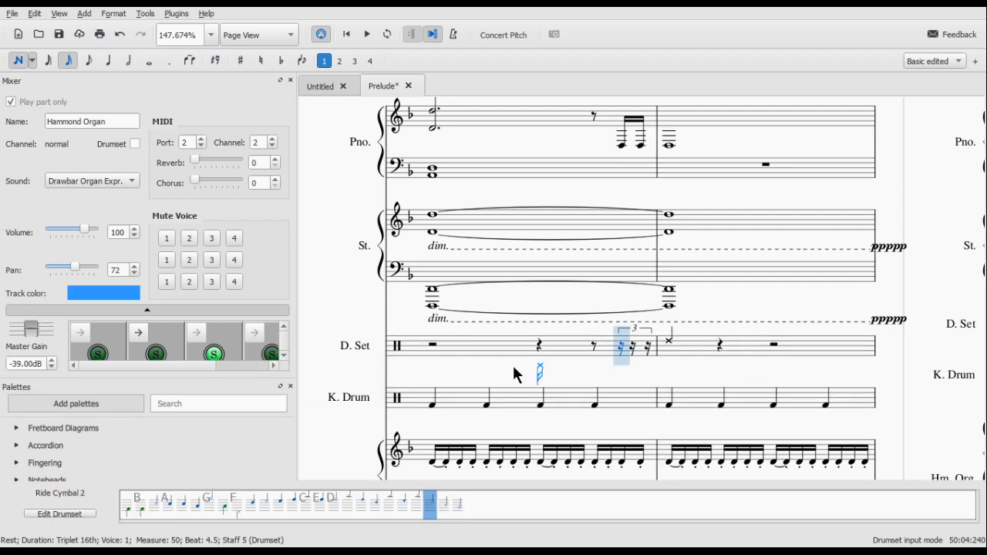
{"action": "key", "text": "ctrl+z"}
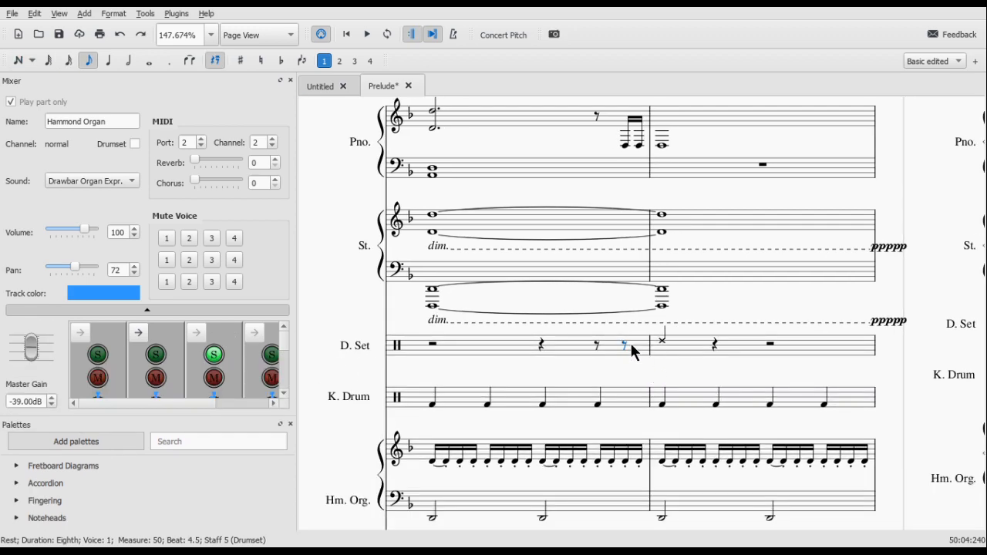
Step: Split the Drumset's eighth rest at beat 4.5 of measure 50 and enter a 32nd-note triplet of Ride Cymbal 2 hits at beat 4.75
{"action": "key", "text": "3"}
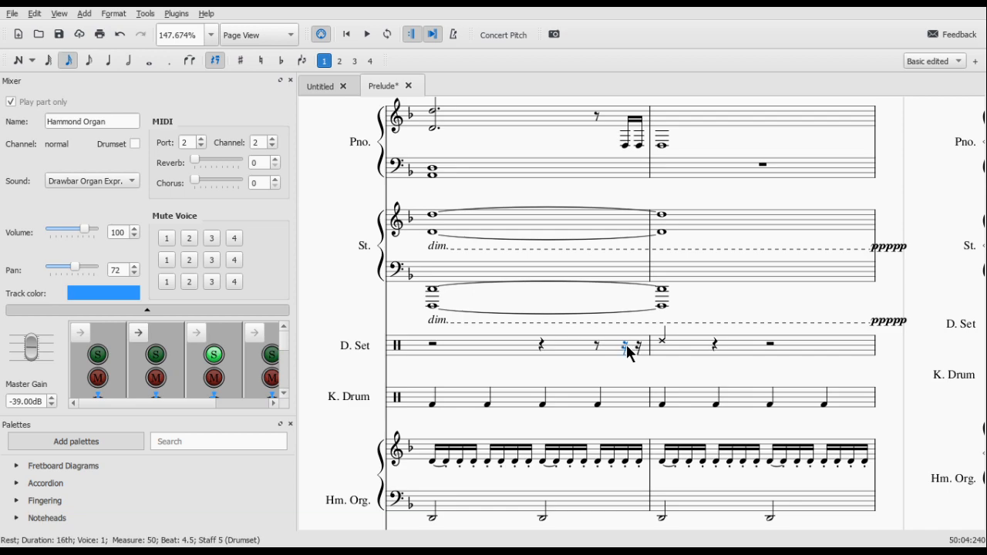
{"action": "key", "text": "n"}
{"action": "key", "text": "ctrl+3"}
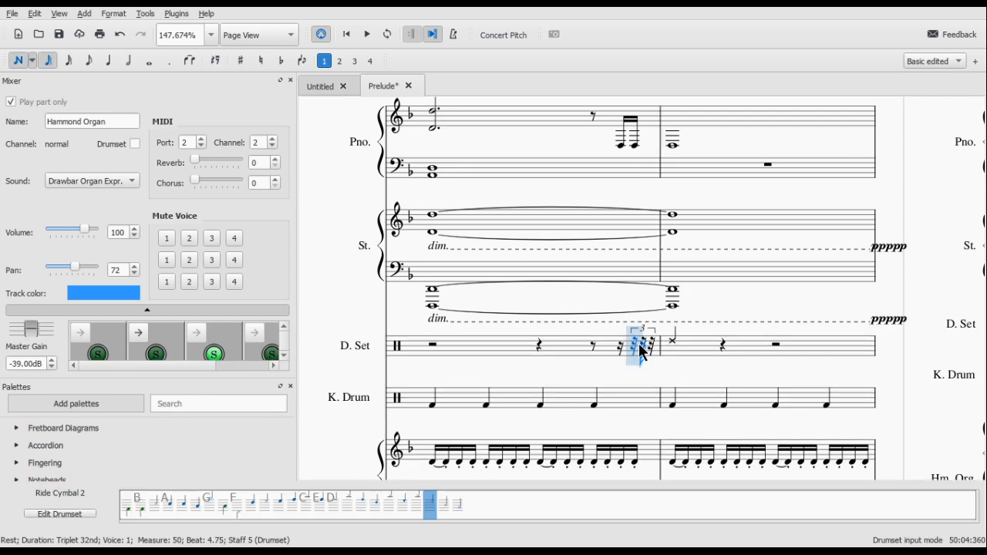
{"action": "left_click", "coordinate": [638, 344]}
{"action": "left_click", "coordinate": [633, 355]}
{"action": "left_click", "coordinate": [654, 355]}
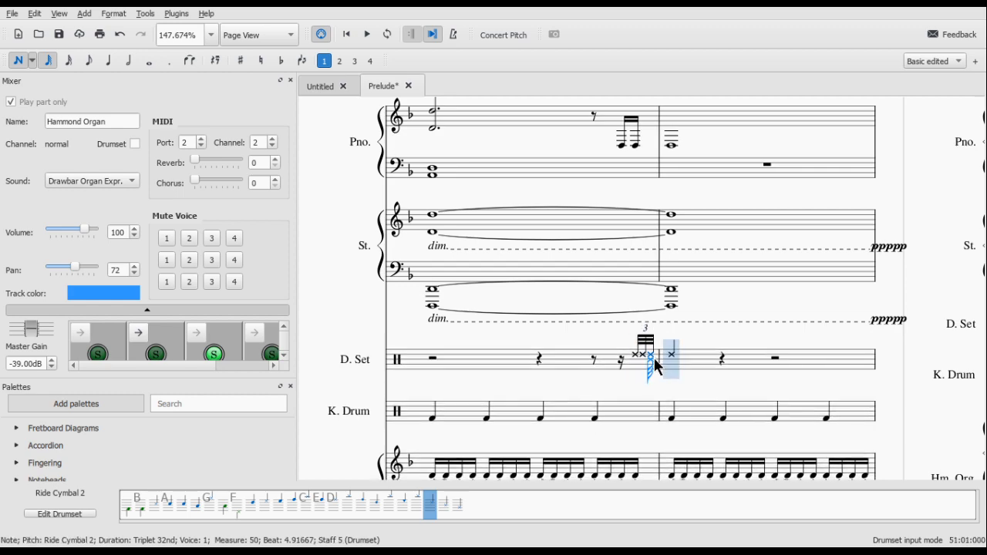
{"action": "key", "text": "Escape"}
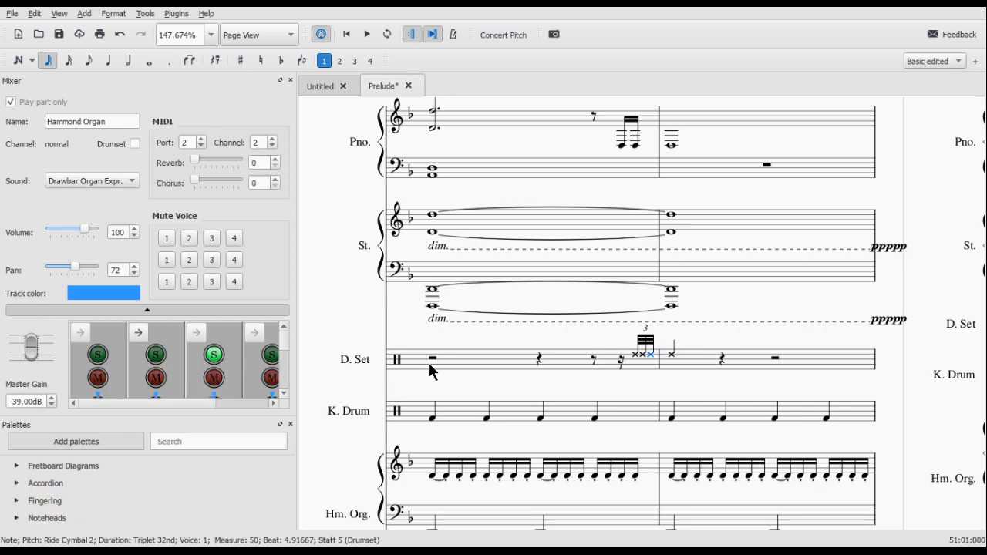
Step: Play back from measure 50 to hear the 32nd-note triplet leading into measure 51
{"action": "left_click", "coordinate": [432, 360]}
{"action": "key", "text": "space"}
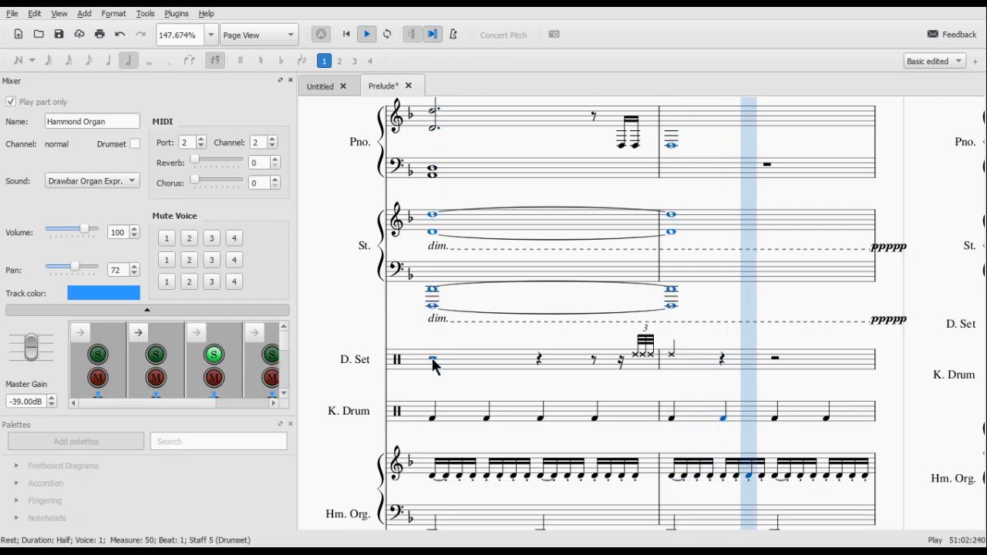
{"action": "key", "text": "space"}
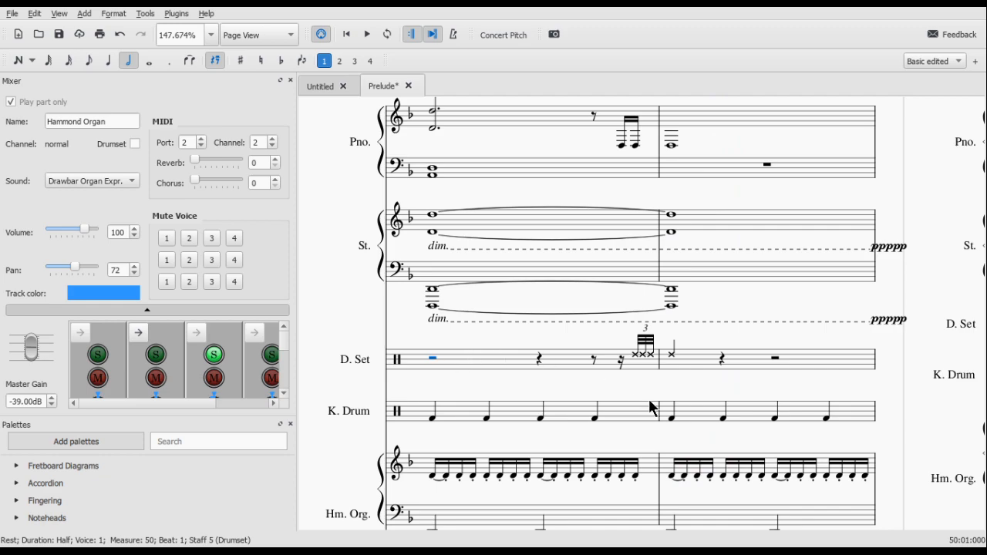
Step: Undo the 32nd-note triplet and the split of the eighth rest at beat 4.5 of measure 50
{"action": "key", "text": "ctrl+z"}
{"action": "key", "text": "ctrl+z"}
{"action": "key", "text": "ctrl+z"}
{"action": "key", "text": "ctrl+z"}
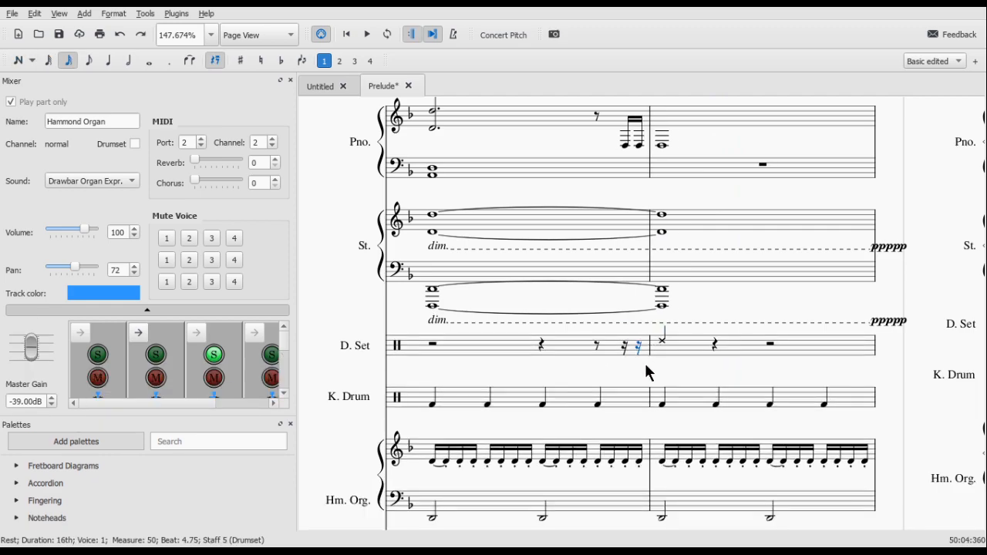
{"action": "key", "text": "ctrl+z"}
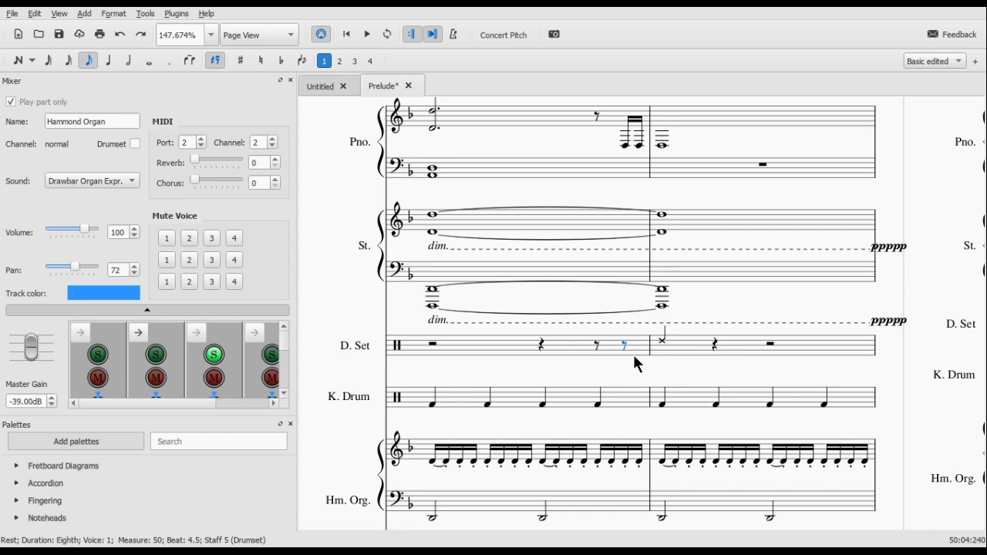
Step: Enter a 16th-note triplet of three Ride Cymbal 2 hits at beat 4.5 of the Drumset's measure 50
{"action": "key", "text": "n"}
{"action": "key", "text": "ctrl+3"}
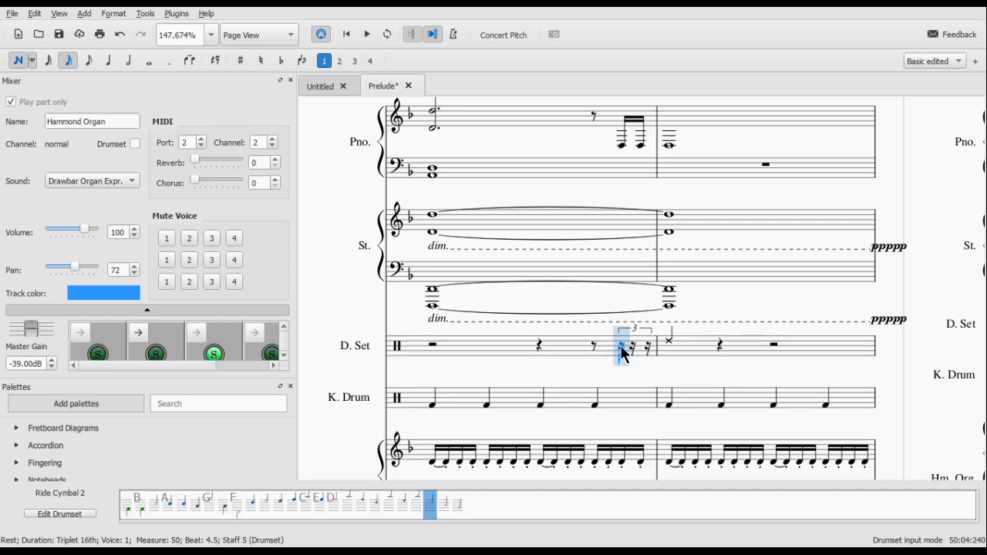
{"action": "key", "text": "4"}
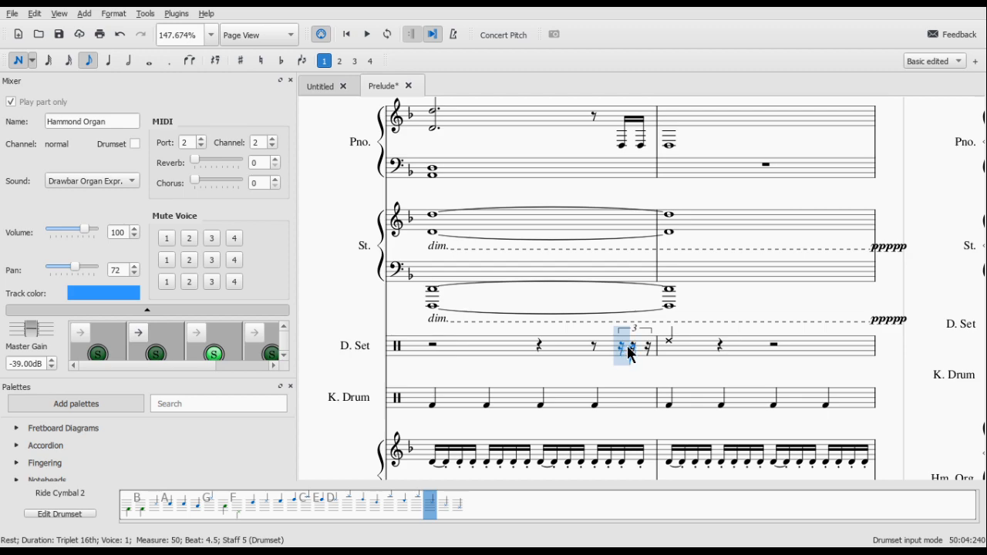
{"action": "key", "text": "3"}
{"action": "left_click", "coordinate": [623, 347]}
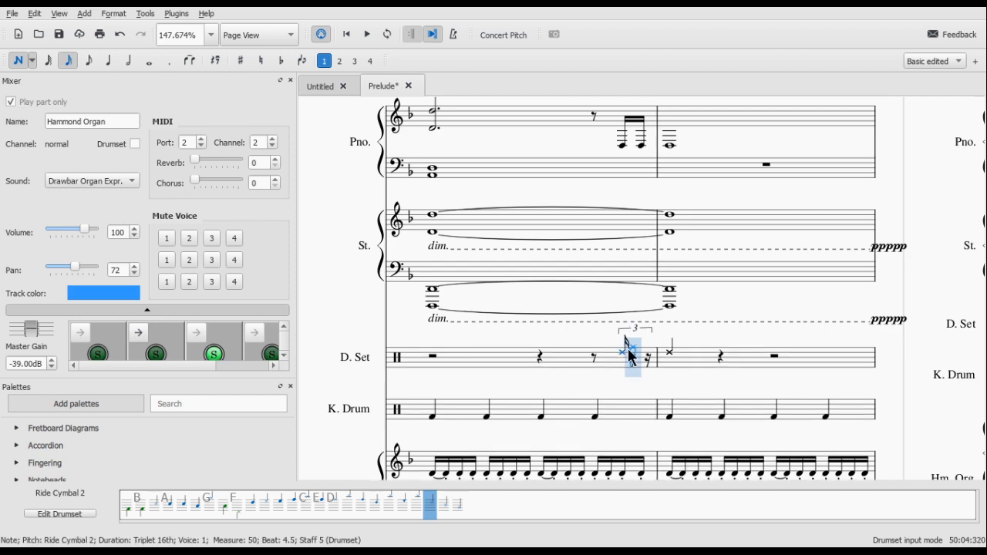
{"action": "left_click", "coordinate": [633, 349]}
{"action": "left_click", "coordinate": [646, 354]}
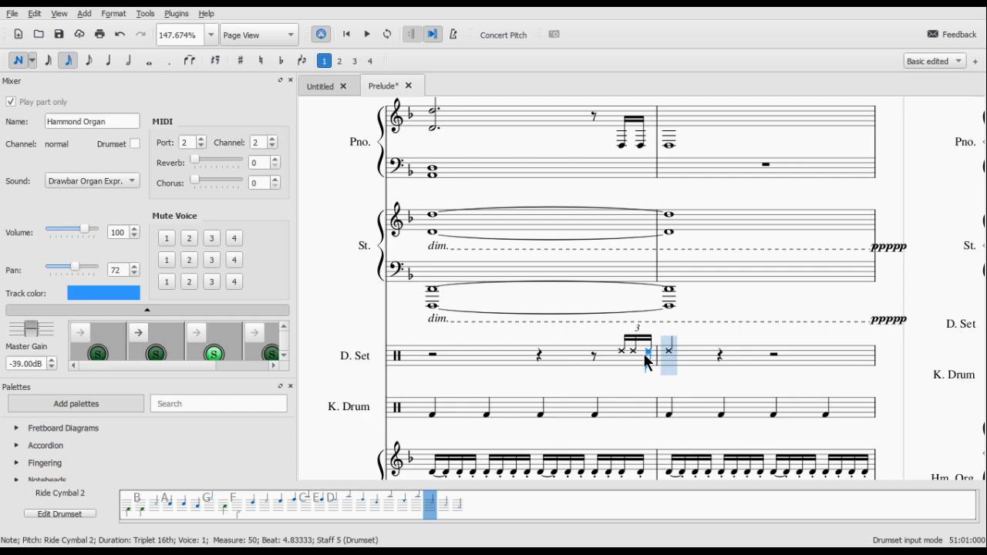
{"action": "key", "text": "Escape"}
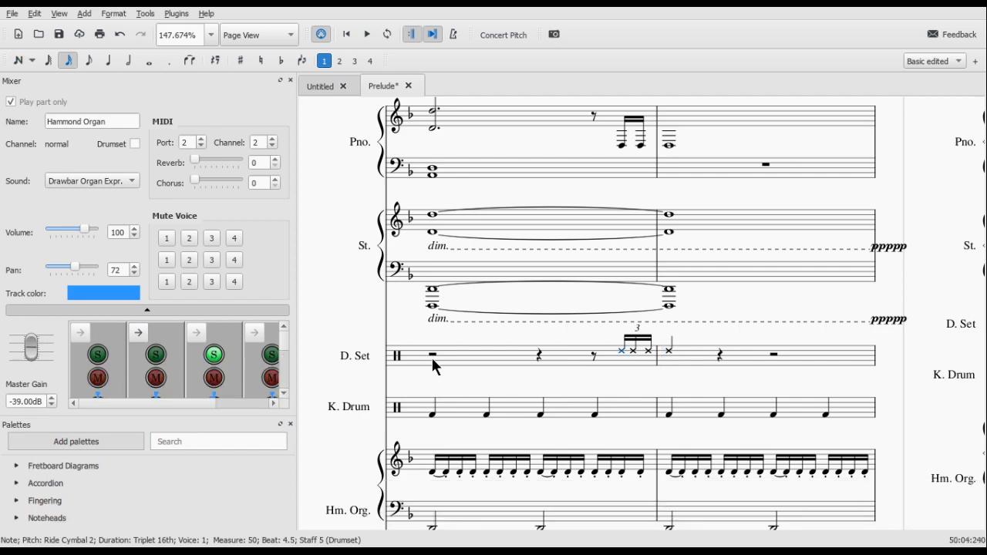
Step: Play back the 16th-note triplet from the start of measure 50 with the metronome turned on
{"action": "left_click", "coordinate": [433, 366]}
{"action": "key", "text": "space"}
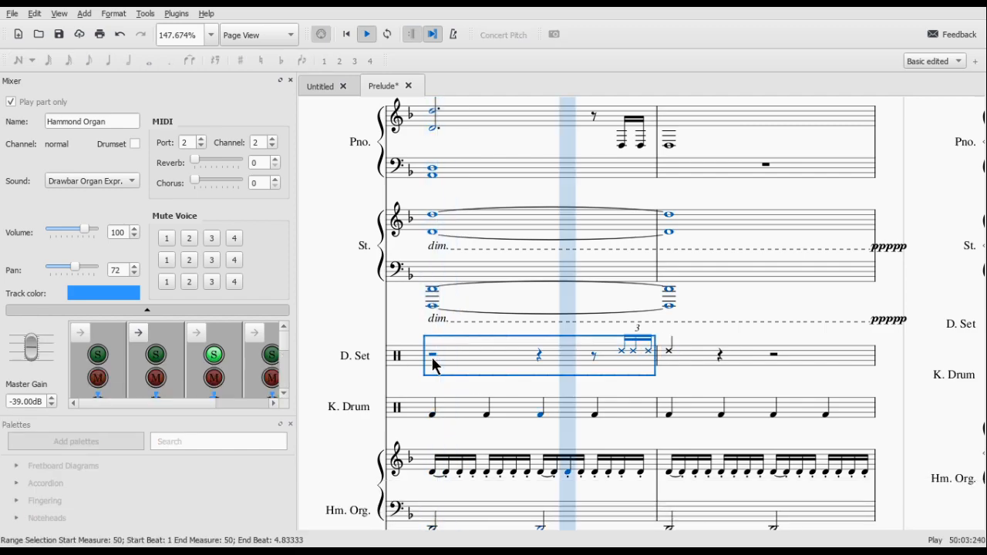
{"action": "key", "text": "space"}
{"action": "left_click", "coordinate": [433, 359]}
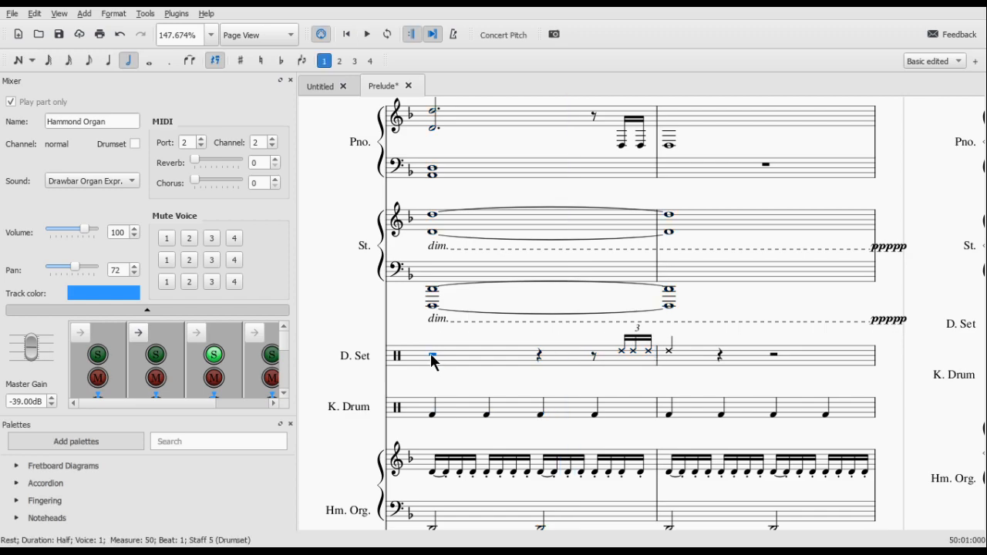
{"action": "left_click", "coordinate": [454, 34]}
{"action": "key", "text": "space"}
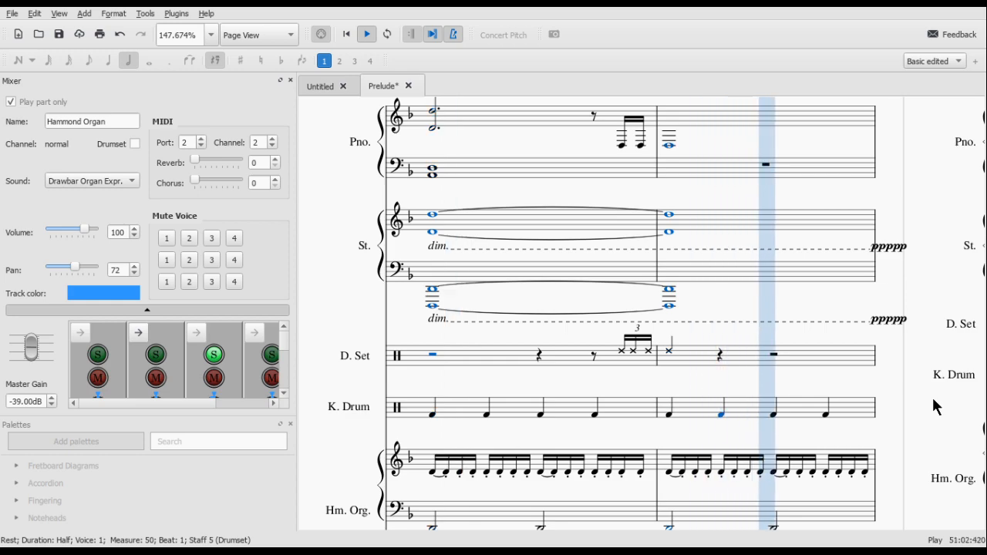
{"action": "key", "text": "space"}
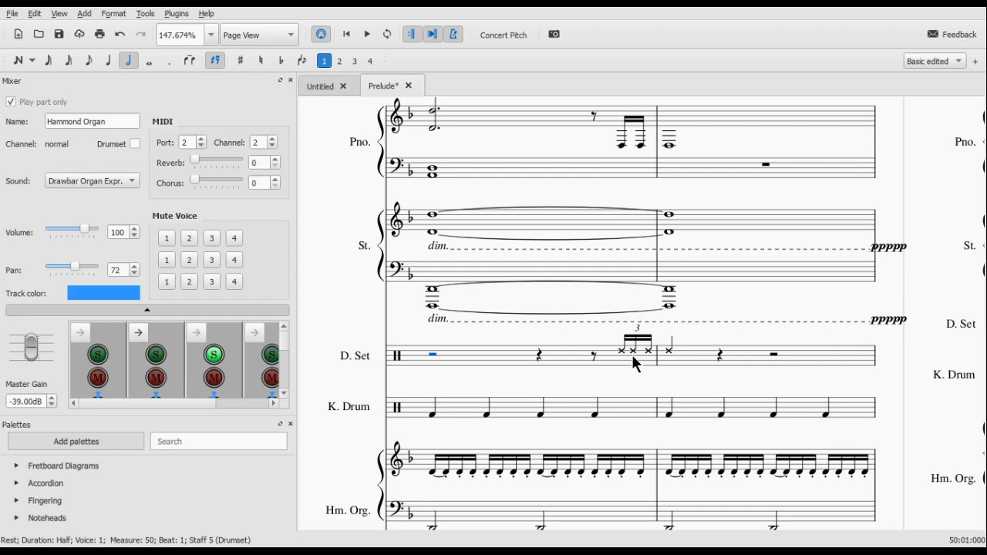
Step: Enter a 16th-note triplet of Ride Cymbal 2 hits at beat 2.5 of the Drumset's measure 51 and a quarter-note hit on beat 3
{"action": "left_click", "coordinate": [721, 355]}
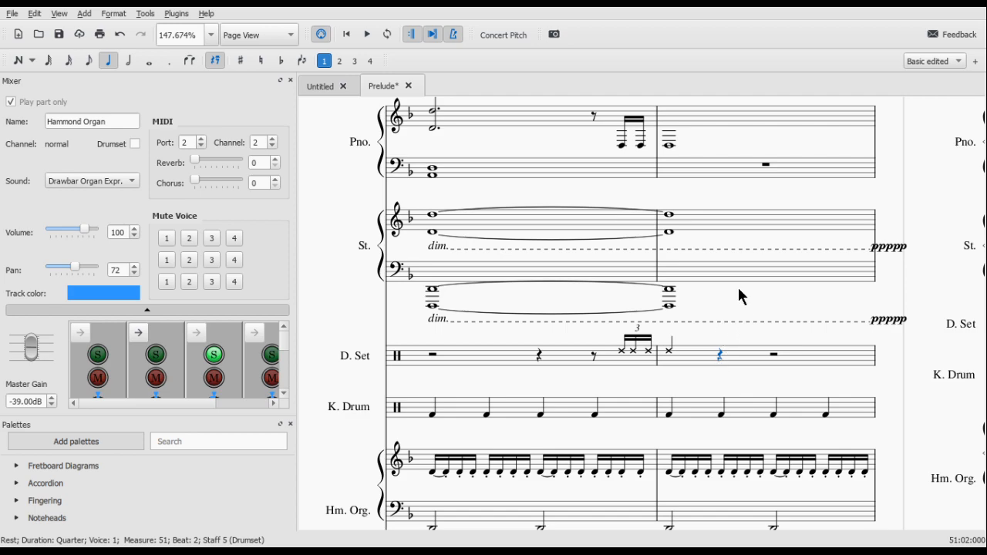
{"action": "key", "text": "4"}
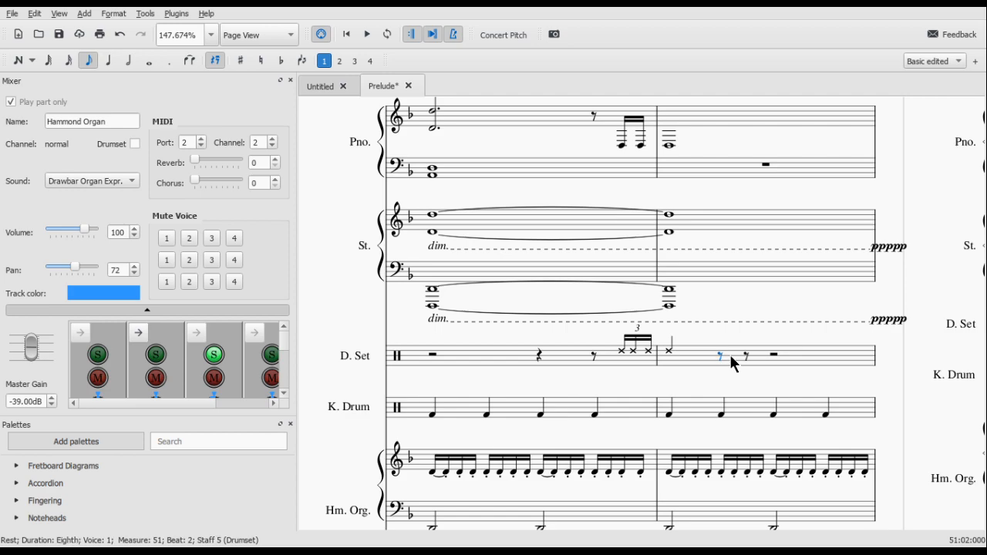
{"action": "left_click", "coordinate": [747, 357]}
{"action": "key", "text": "n"}
{"action": "key", "text": "ctrl+3"}
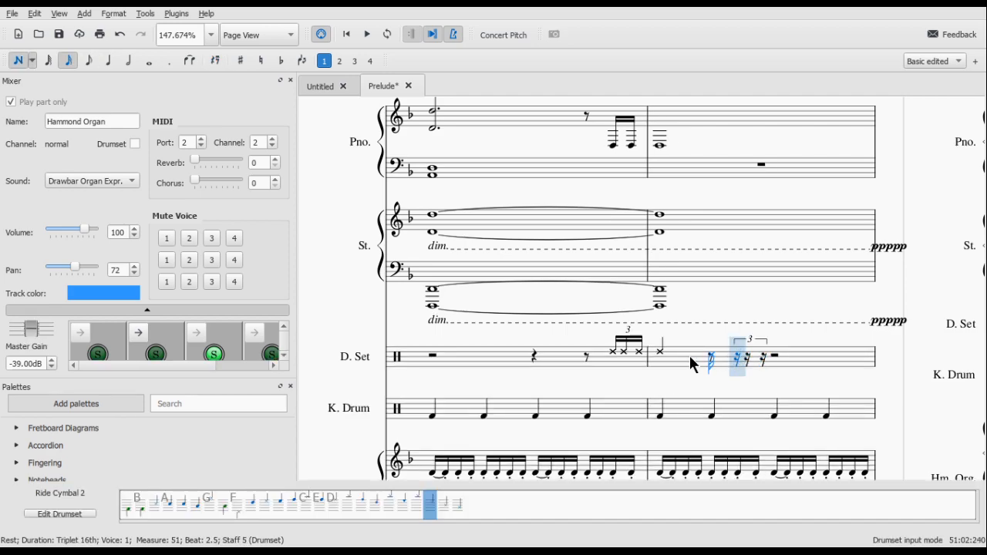
{"action": "left_click", "coordinate": [740, 364]}
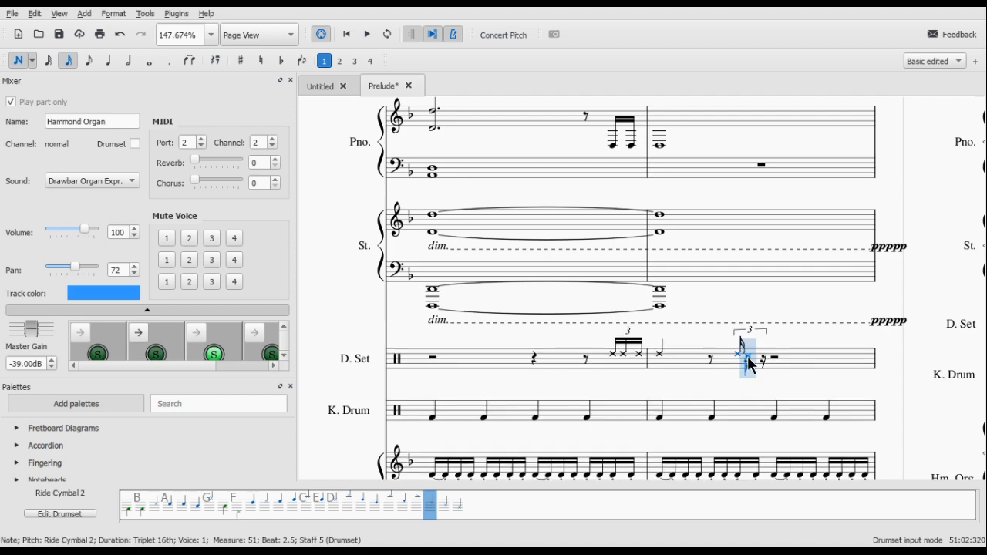
{"action": "left_click", "coordinate": [748, 354]}
{"action": "left_click", "coordinate": [763, 354]}
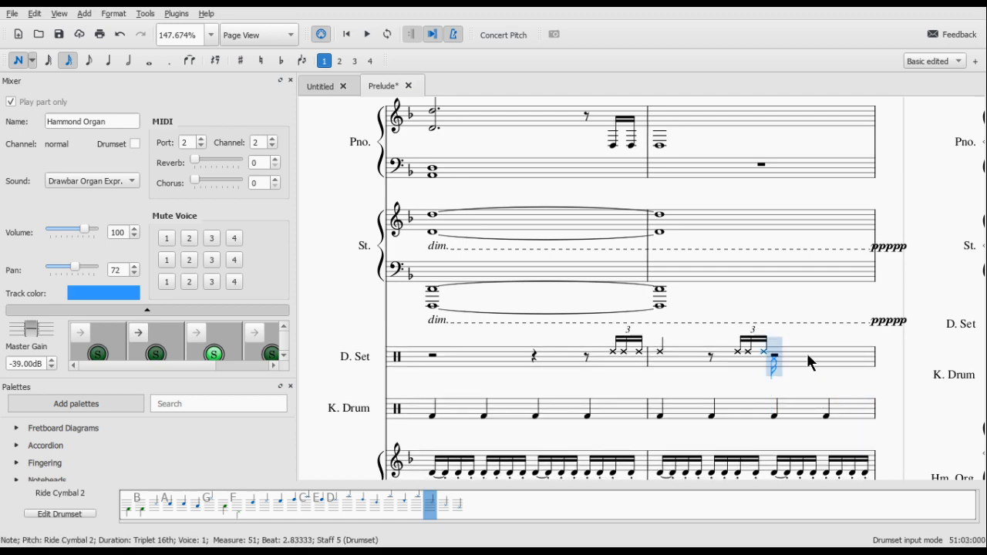
{"action": "key", "text": "5"}
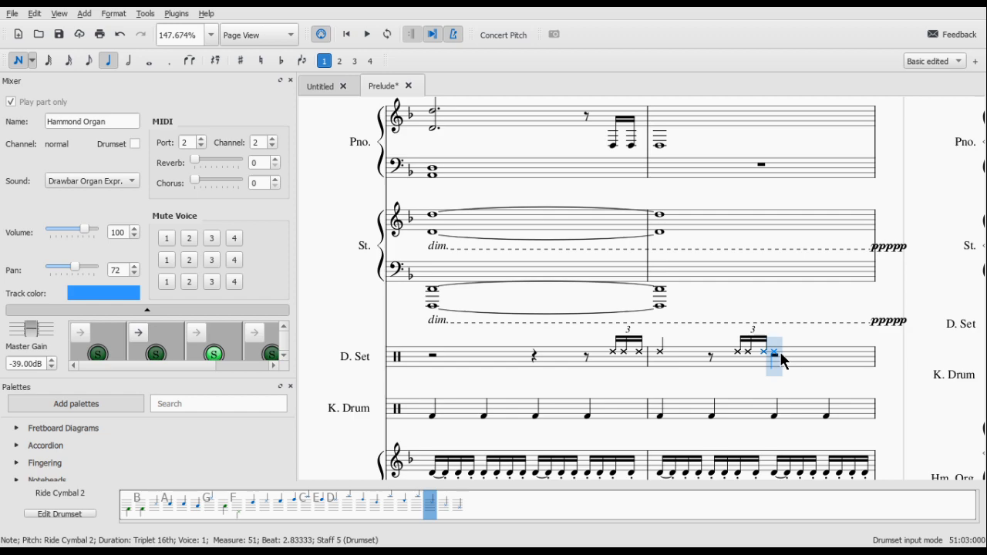
{"action": "key", "text": "Escape"}
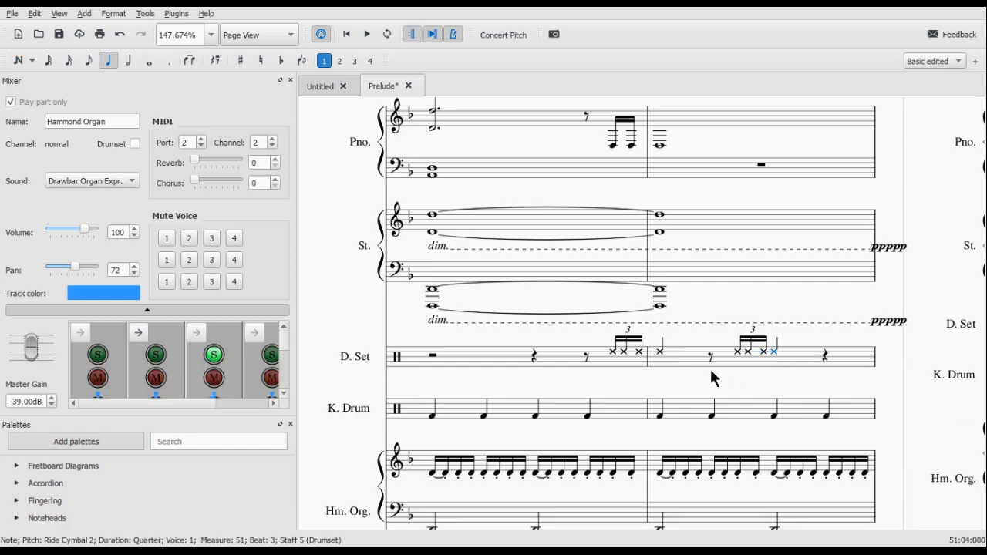
Step: Play back measures 50 and 51 with the metronome to check both Ride Cymbal 2 triplet figures
{"action": "left_click", "coordinate": [432, 362]}
{"action": "left_click", "coordinate": [434, 359]}
{"action": "key", "text": "space"}
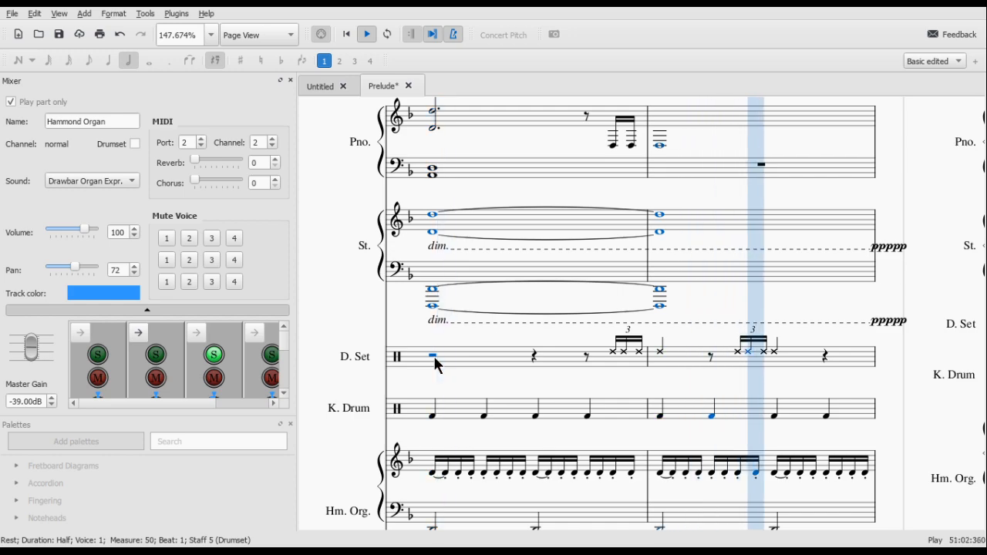
{"action": "key", "text": "space"}
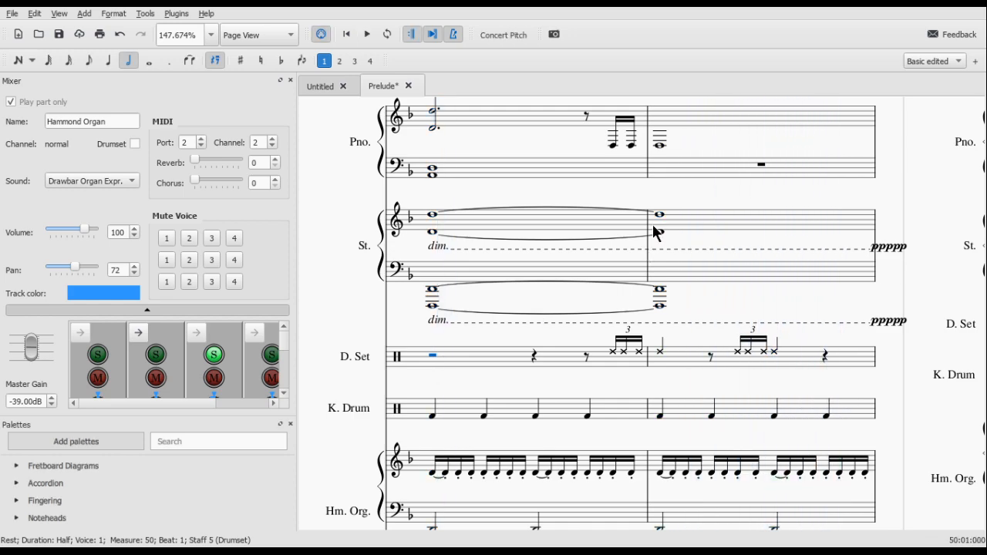
Step: Turn off the metronome and the active mixer solo, and play all parts from measure 50
{"action": "left_click", "coordinate": [453, 34]}
{"action": "scroll", "coordinate": [439, 309], "scroll_direction": "up", "scroll_amount": 1}
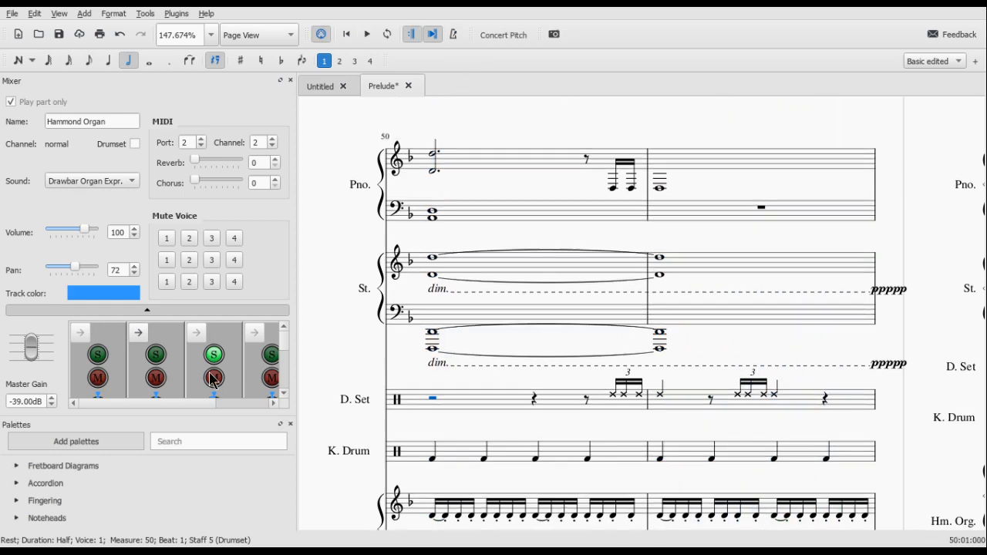
{"action": "left_click", "coordinate": [213, 355]}
{"action": "scroll", "coordinate": [432, 393], "scroll_direction": "left", "scroll_amount": 2}
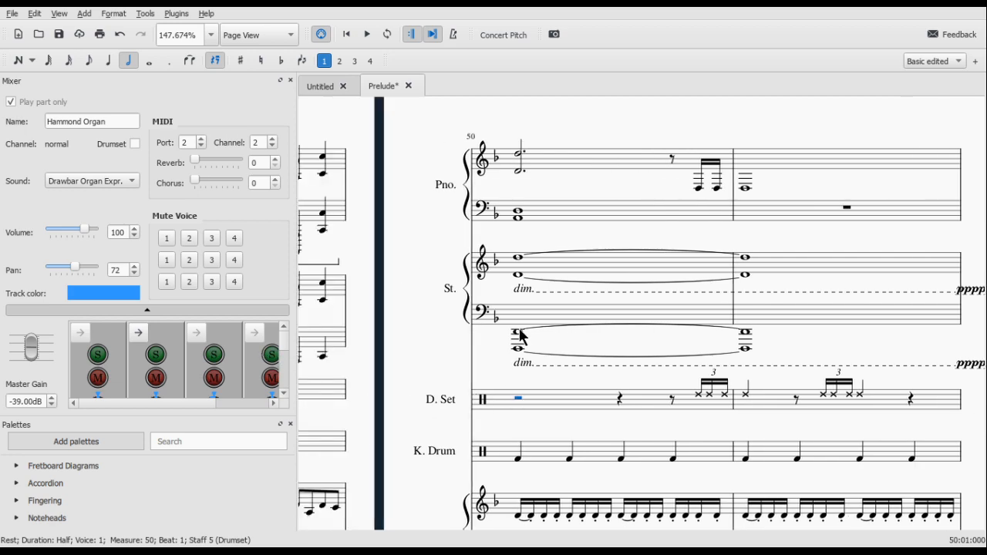
{"action": "left_click", "coordinate": [519, 336]}
{"action": "key", "text": "space"}
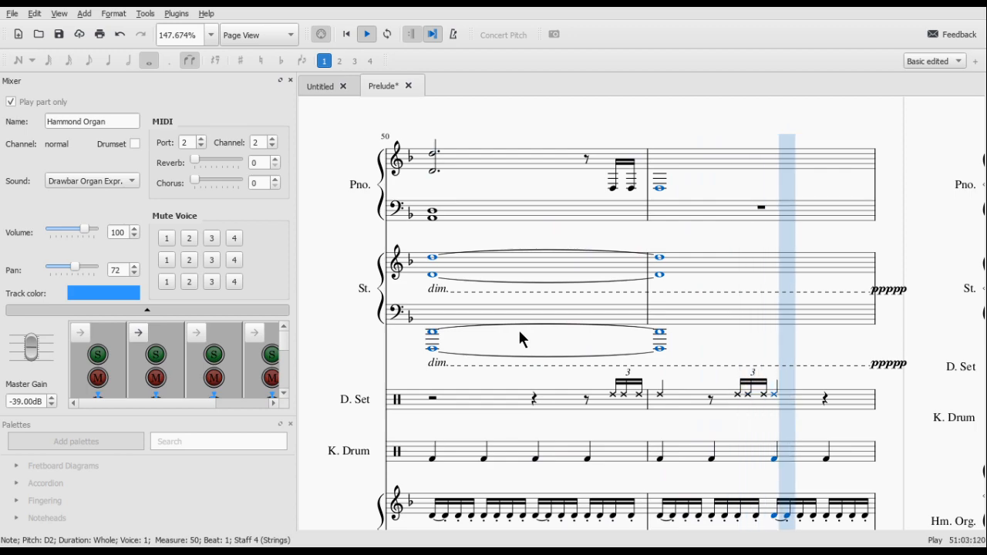
Step: Stop playback and review the Drumset's Ride Cymbal 2 figures in measures 50 and 51 and the empty measures that follow
{"action": "key", "text": "space"}
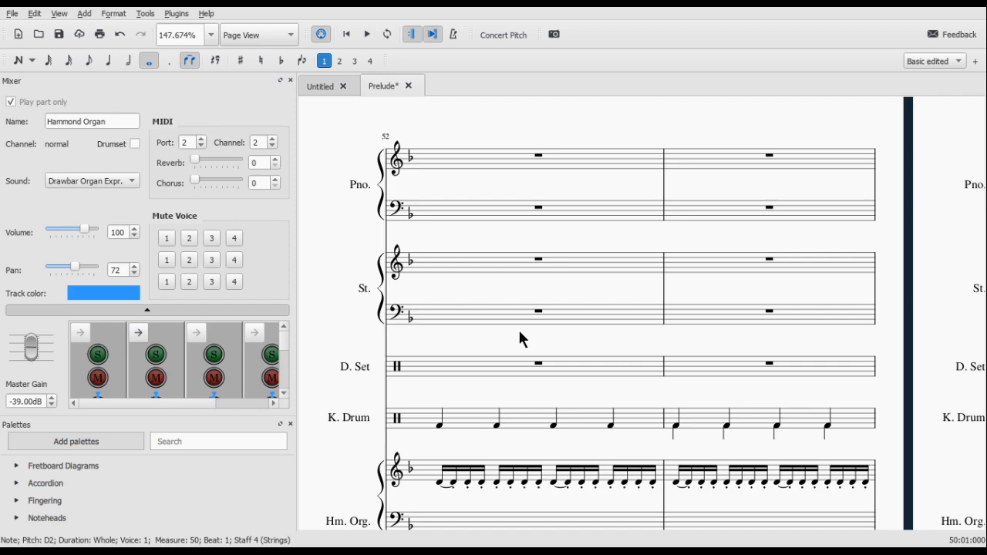
{"action": "scroll", "coordinate": [524, 370], "scroll_direction": "down", "scroll_amount": 1}
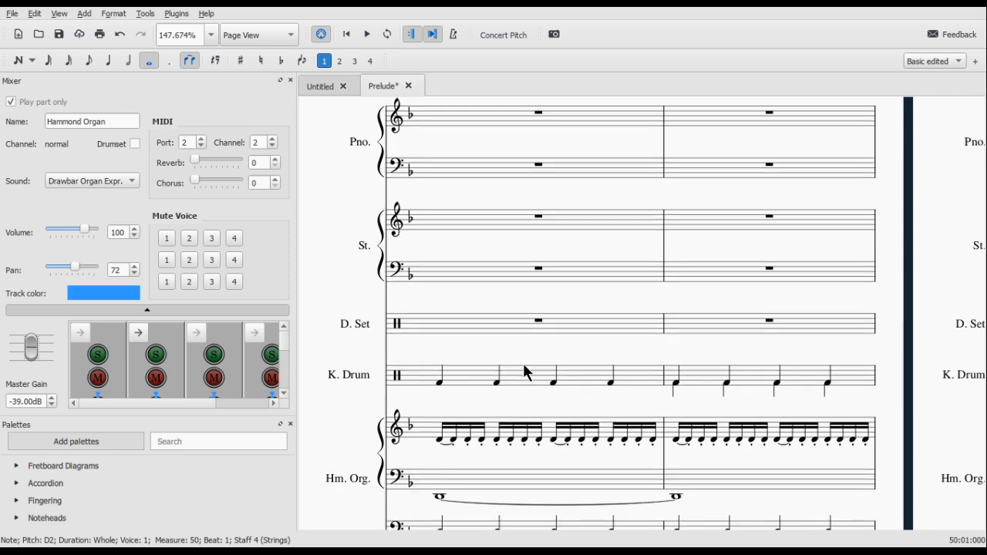
{"action": "scroll", "coordinate": [524, 373], "scroll_direction": "left", "scroll_amount": 5}
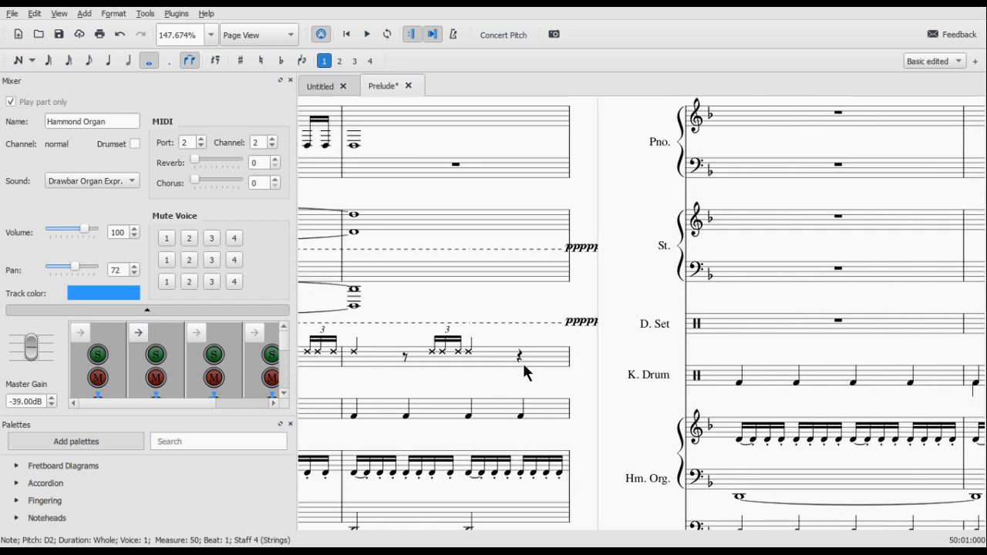
{"action": "scroll", "coordinate": [522, 362], "scroll_direction": "left", "scroll_amount": 5}
{"action": "left_click", "coordinate": [450, 362]}
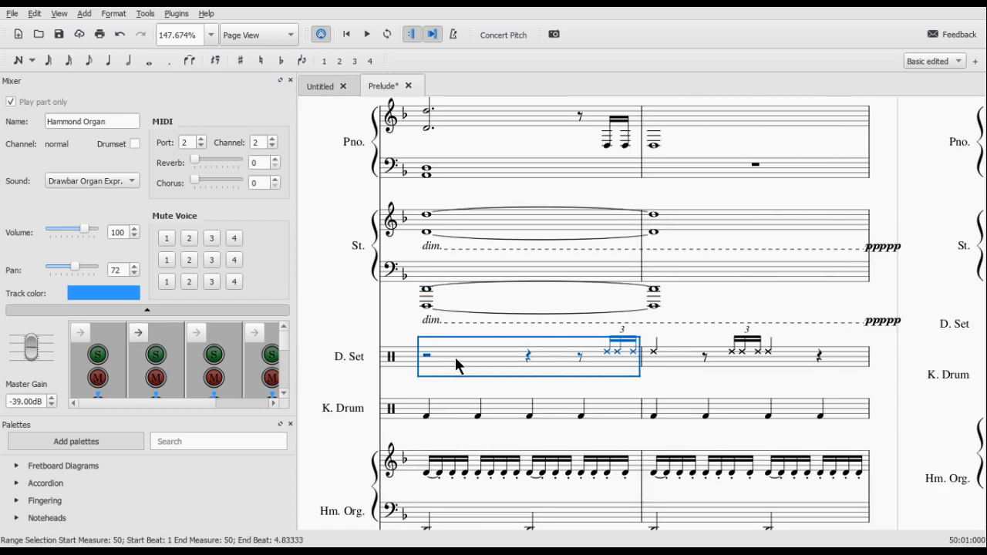
{"action": "left_click", "coordinate": [617, 351]}
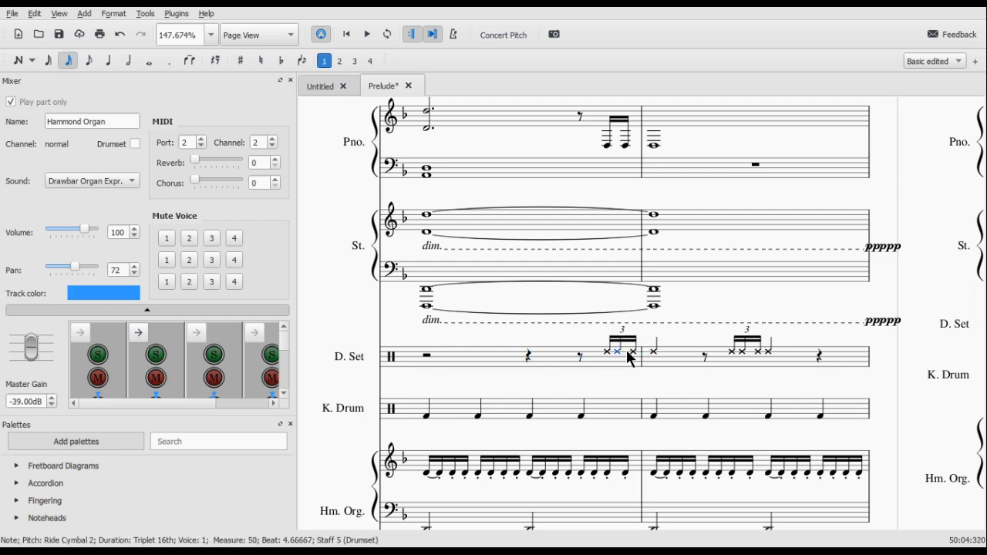
{"action": "left_click", "coordinate": [776, 363]}
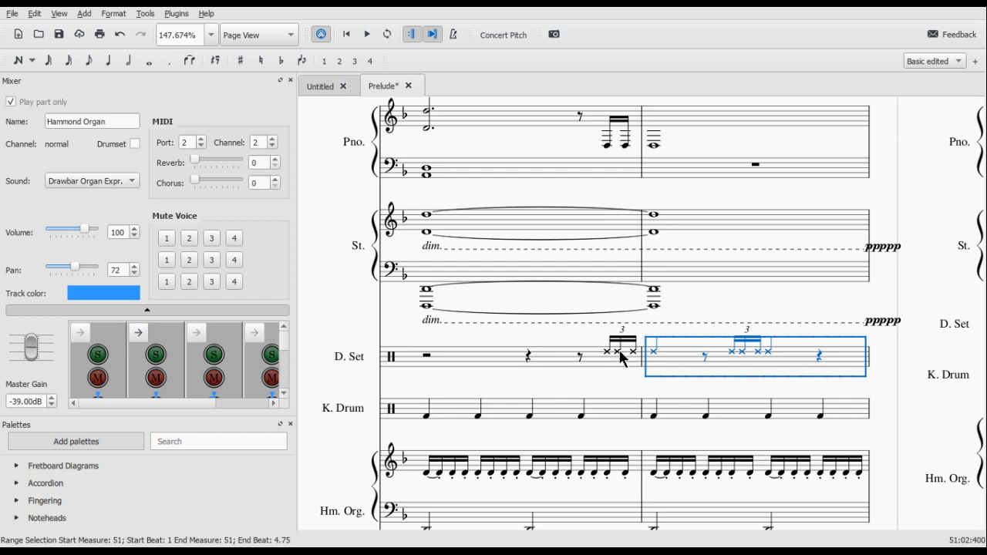
{"action": "scroll", "coordinate": [769, 374], "scroll_direction": "right", "scroll_amount": 1}
{"action": "scroll", "coordinate": [769, 375], "scroll_direction": "left", "scroll_amount": 1}
{"action": "scroll", "coordinate": [700, 378], "scroll_direction": "right", "scroll_amount": 10}
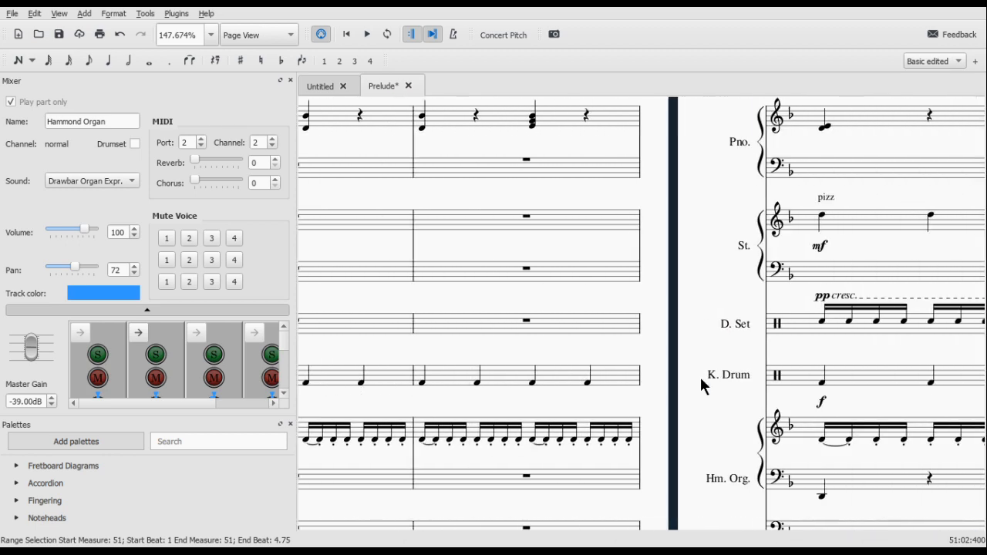
{"action": "scroll", "coordinate": [697, 380], "scroll_direction": "right", "scroll_amount": 5}
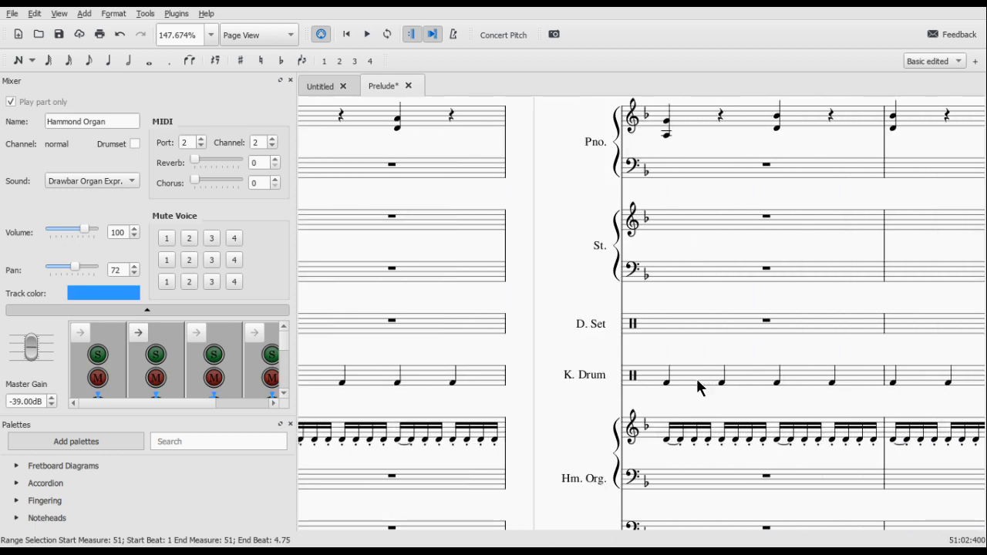
Step: Play all parts from the start of the Drumset's measure 50 through to measure 57
{"action": "left_click", "coordinate": [551, 356]}
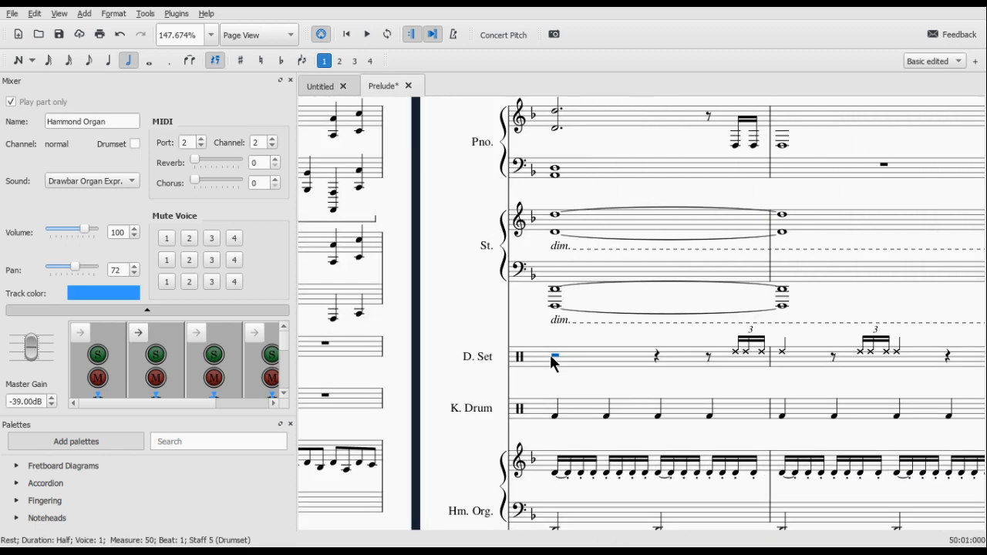
{"action": "key", "text": "space"}
{"action": "key", "text": "space"}
{"action": "scroll", "coordinate": [613, 395], "scroll_direction": "left", "scroll_amount": 7}
{"action": "scroll", "coordinate": [613, 400], "scroll_direction": "left", "scroll_amount": 3}
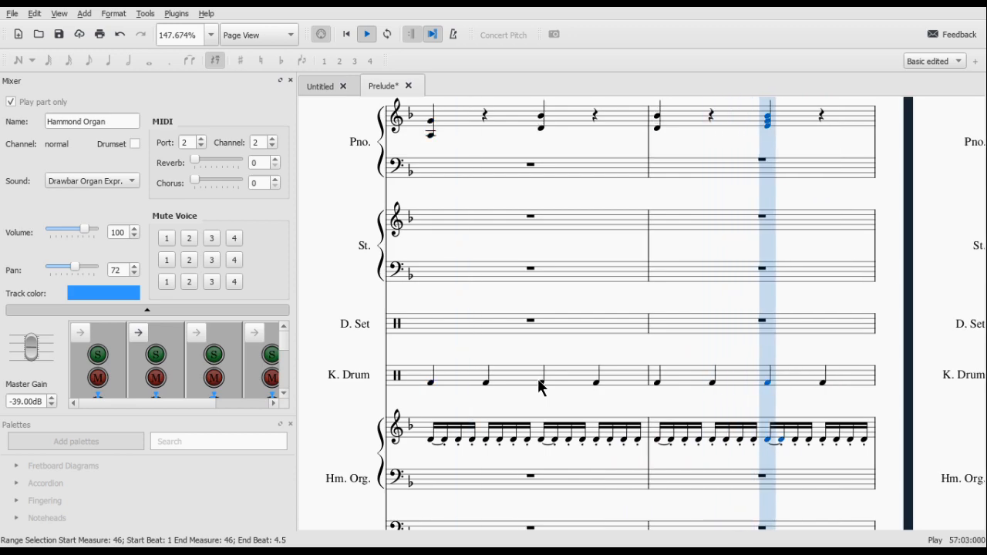
{"action": "key", "text": "space"}
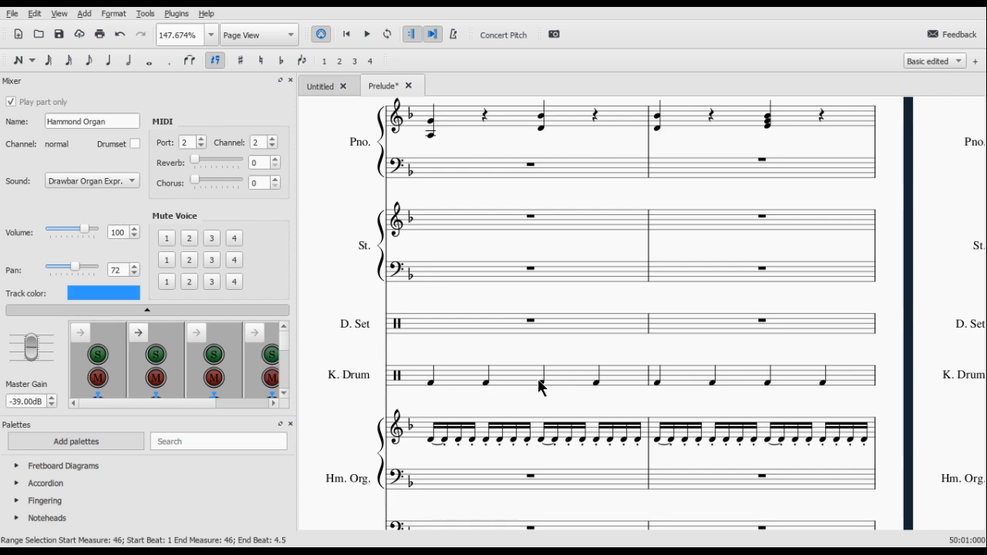
Step: Split the full-measure rest in measure 54 of the Strings' bass staff into smaller rests, with eighth rests on beats 4 and 4.5
{"action": "scroll", "coordinate": [537, 379], "scroll_direction": "up", "scroll_amount": 4}
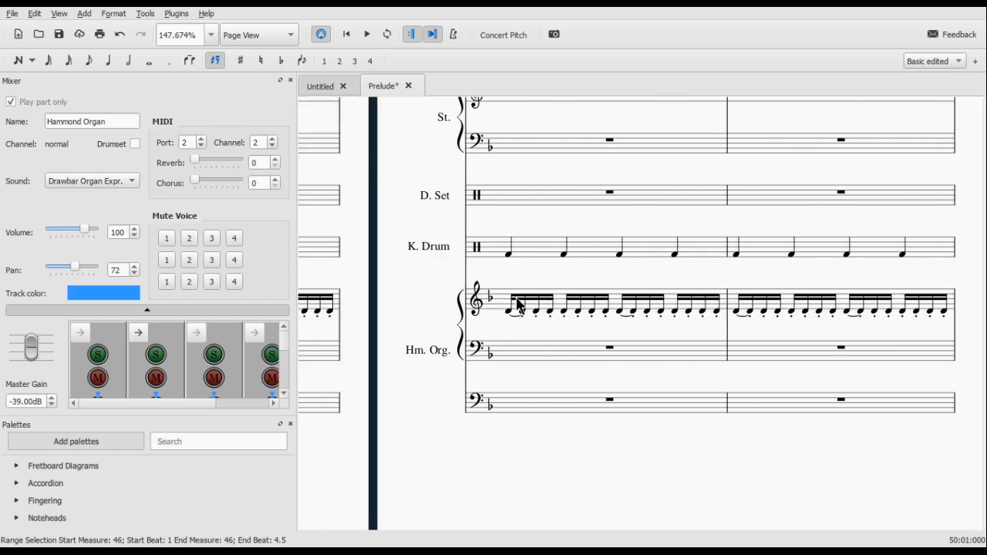
{"action": "scroll", "coordinate": [518, 306], "scroll_direction": "down", "scroll_amount": 5}
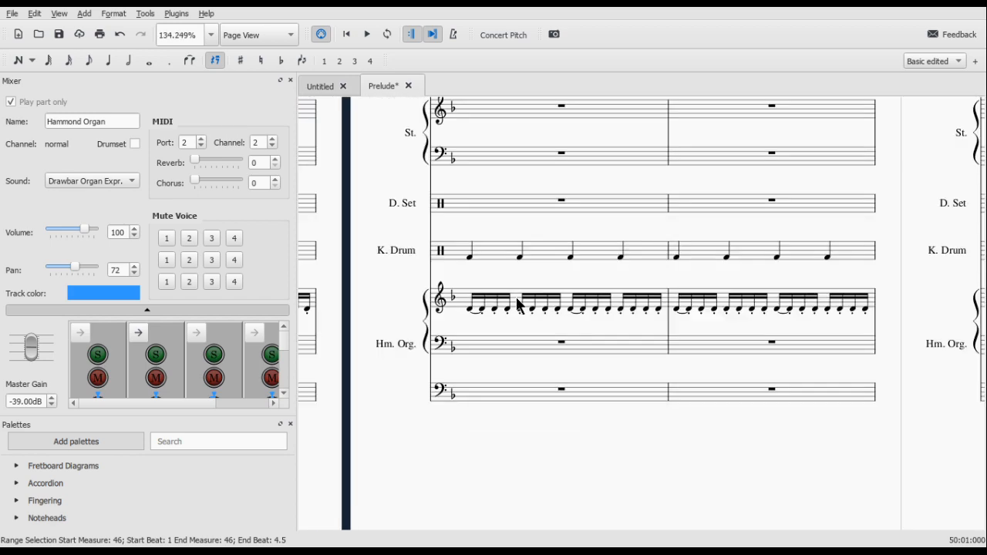
{"action": "scroll", "coordinate": [518, 305], "scroll_direction": "up", "scroll_amount": 3}
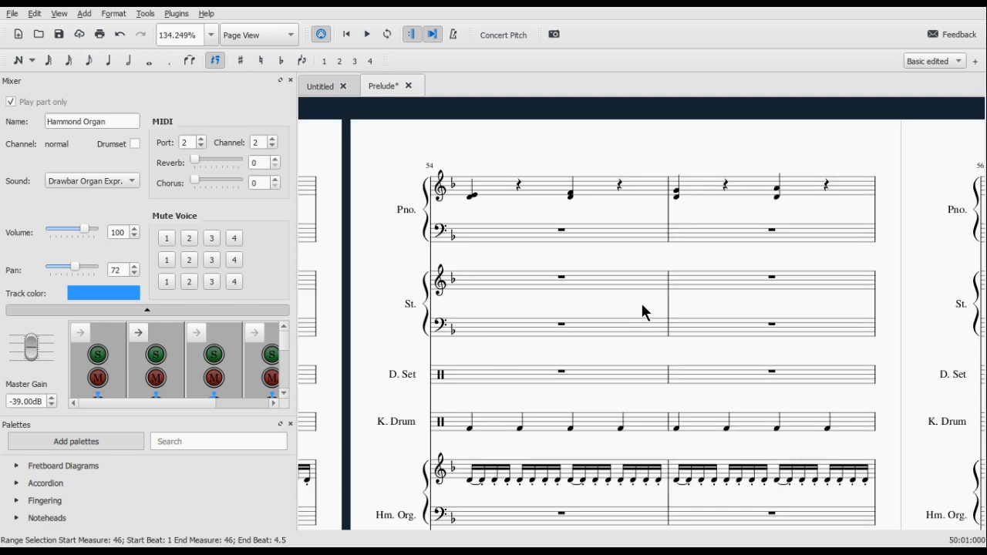
{"action": "left_click", "coordinate": [560, 341]}
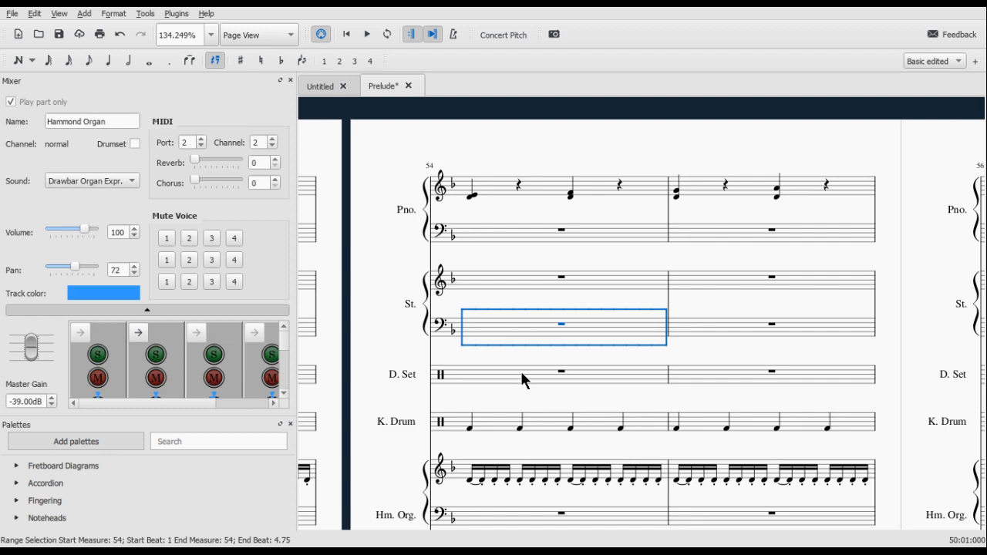
{"action": "scroll", "coordinate": [522, 379], "scroll_direction": "down", "scroll_amount": 2}
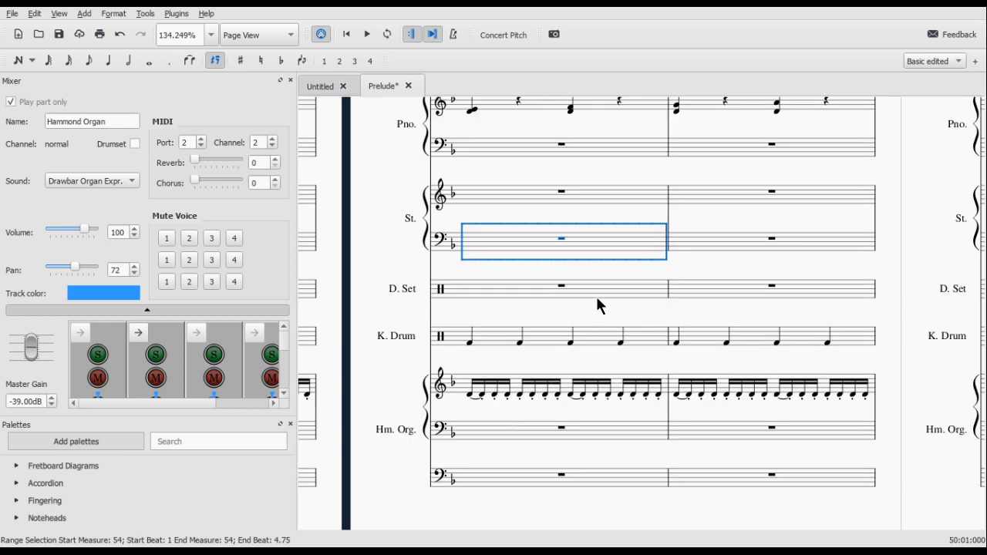
{"action": "scroll", "coordinate": [597, 299], "scroll_direction": "up", "scroll_amount": 1}
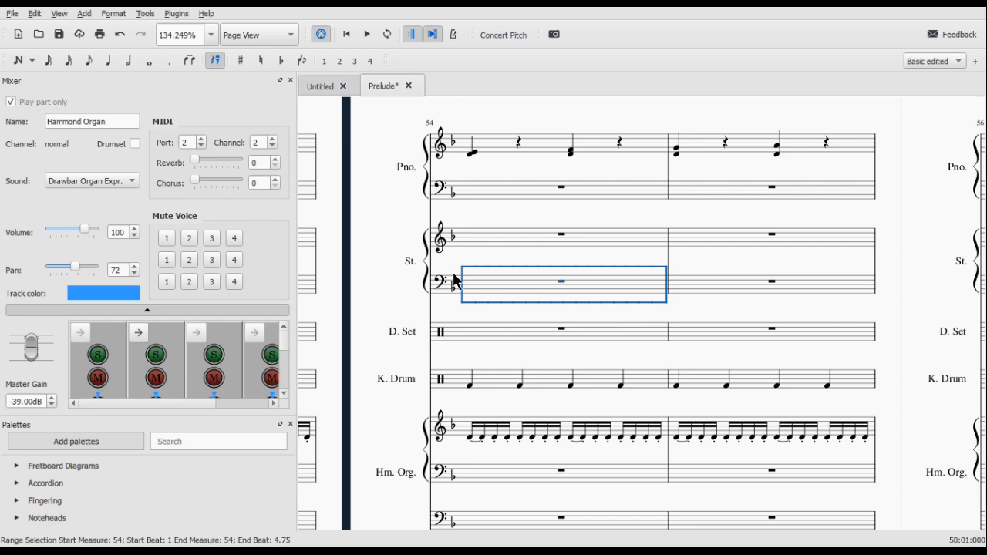
{"action": "left_click", "coordinate": [560, 283]}
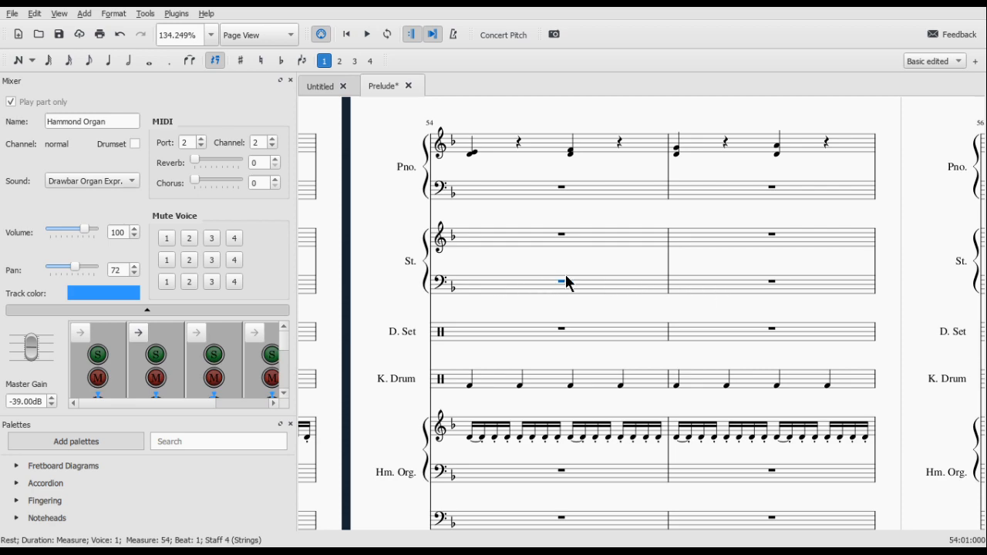
{"action": "left_click_drag", "start_coordinate": [583, 292], "coordinate": [531, 286]}
{"action": "key", "text": "n"}
{"action": "key", "text": "Escape"}
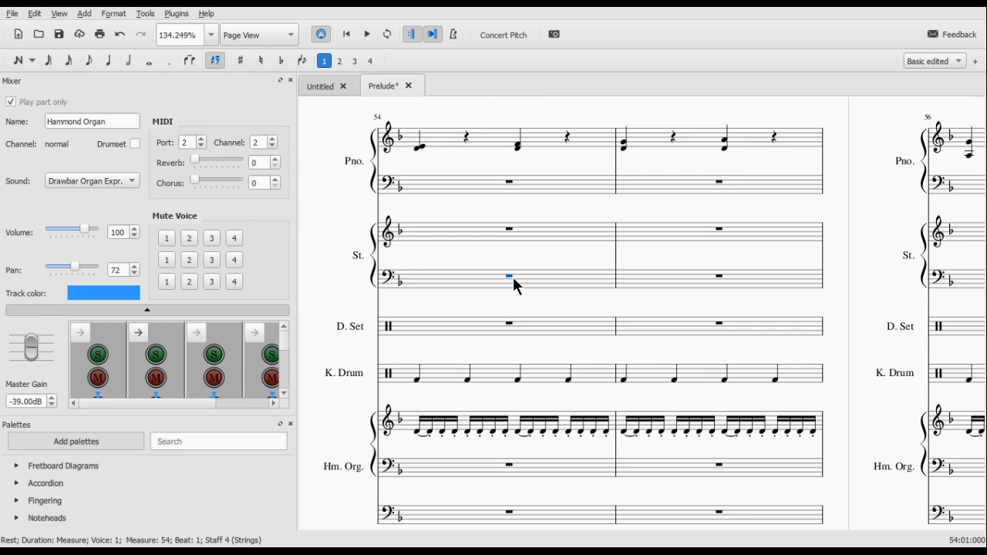
{"action": "key", "text": "6"}
{"action": "left_click", "coordinate": [514, 278]}
{"action": "key", "text": "5"}
{"action": "left_click", "coordinate": [566, 283]}
{"action": "key", "text": "4"}
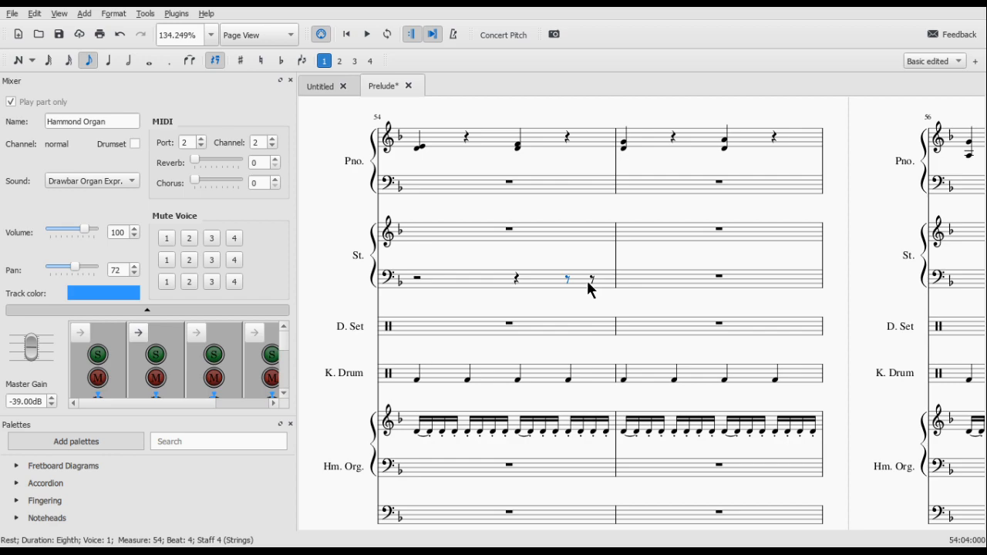
Step: Enter 16th notes D4 and A3 from beat 4.5 of measure 54 in the Strings' bass staff, and D3 on beat 1 of measure 55
{"action": "left_click", "coordinate": [591, 279]}
{"action": "key", "text": "n"}
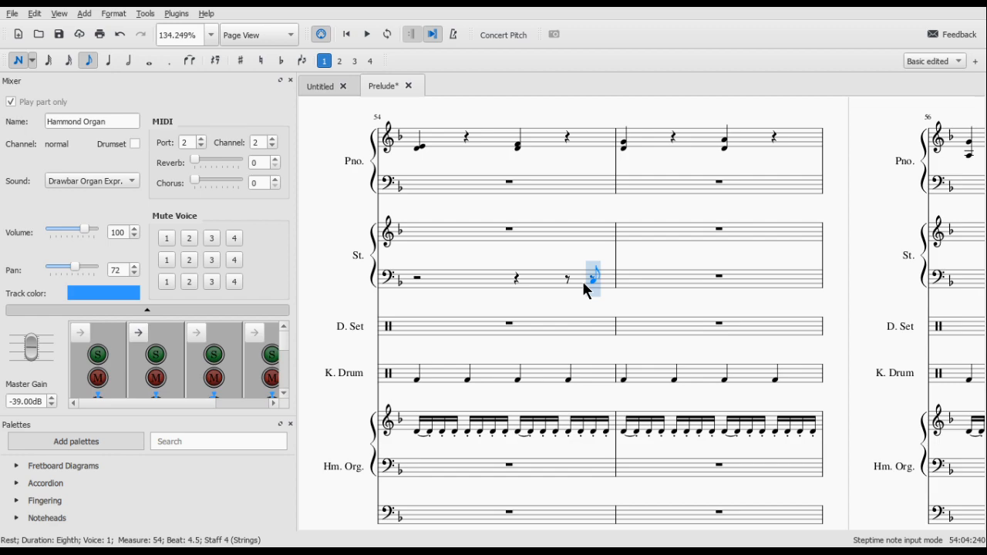
{"action": "key", "text": "3"}
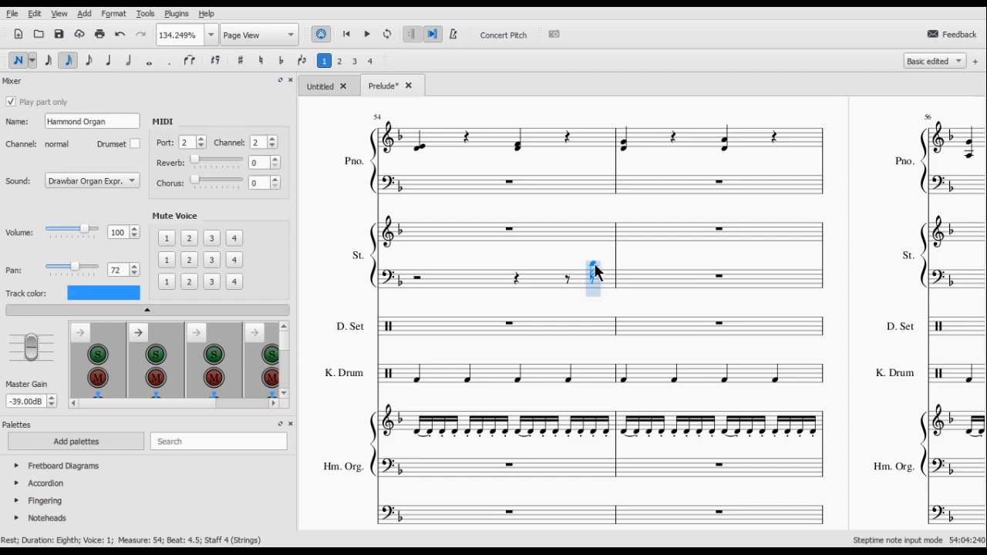
{"action": "left_click", "coordinate": [595, 266]}
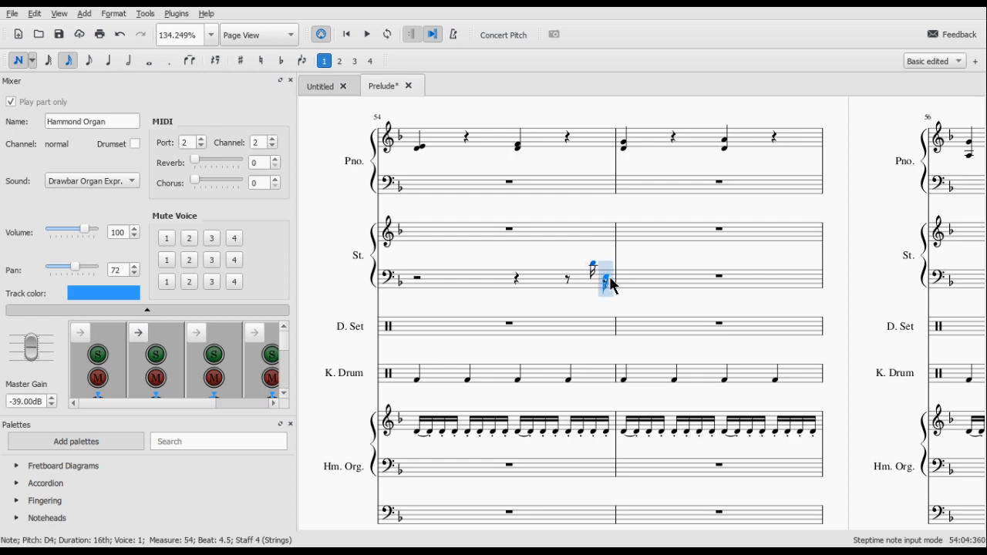
{"action": "left_click", "coordinate": [607, 276]}
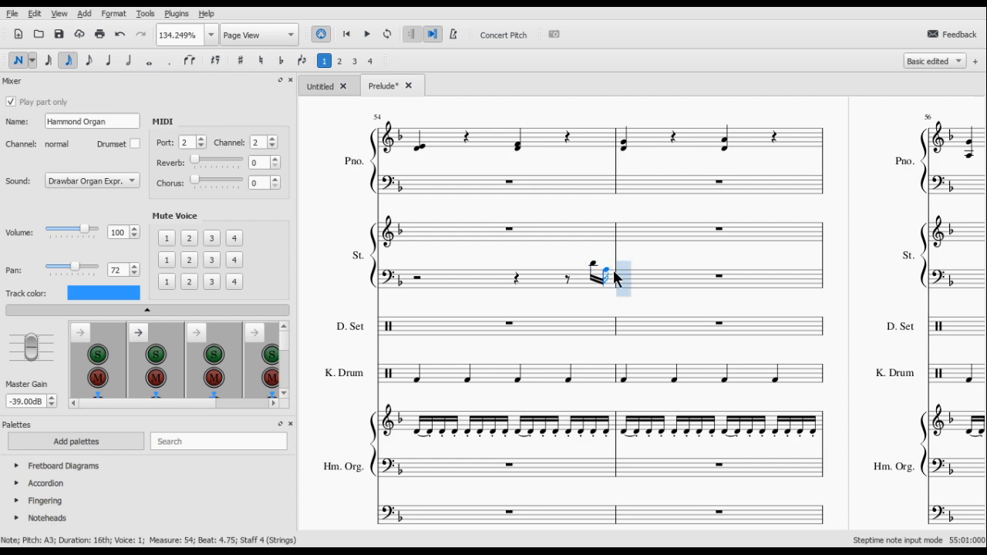
{"action": "left_click", "coordinate": [627, 281]}
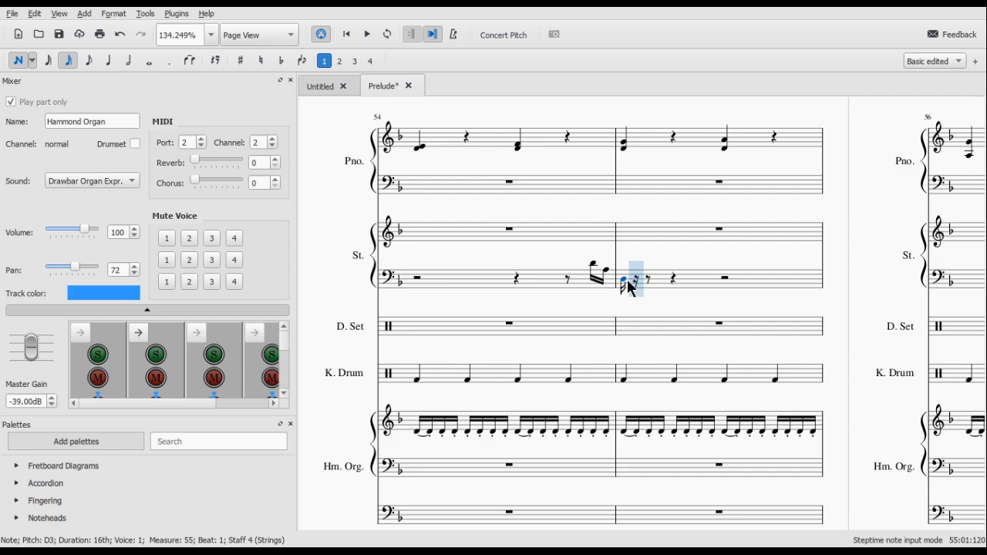
Step: Lengthen the Strings' D3 in measure 55 to a whole note and play back the new figure
{"action": "key", "text": "Escape"}
{"action": "key", "text": "5"}
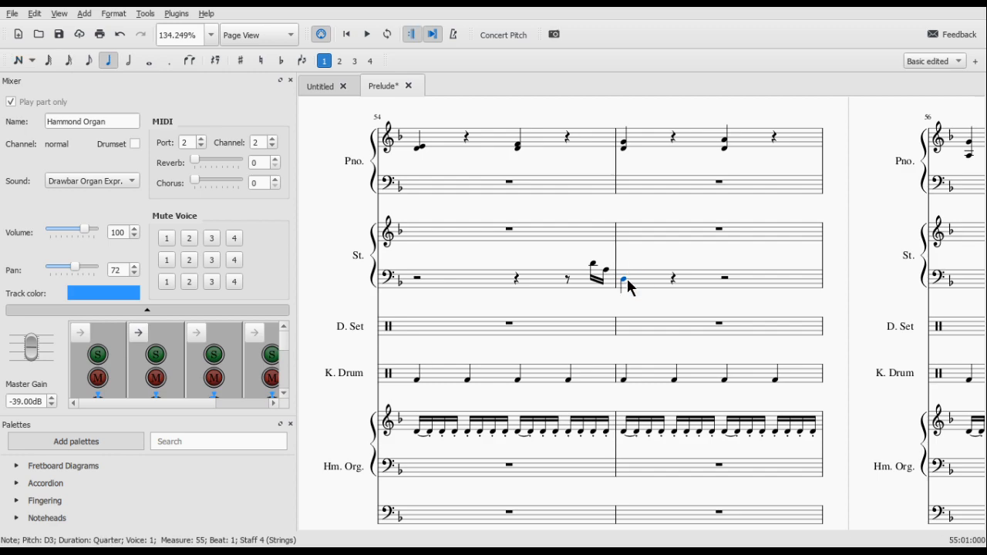
{"action": "key", "text": "7"}
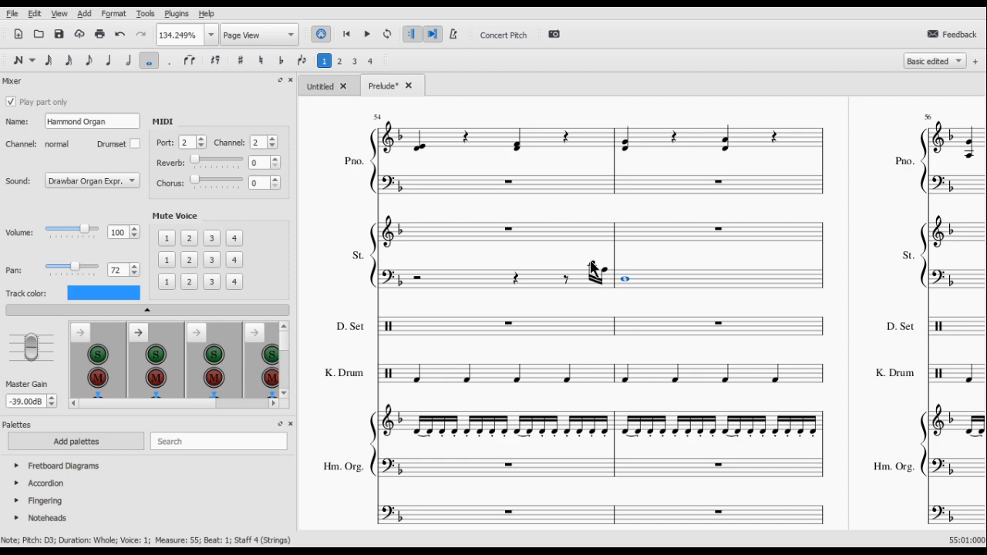
{"action": "key", "text": "space"}
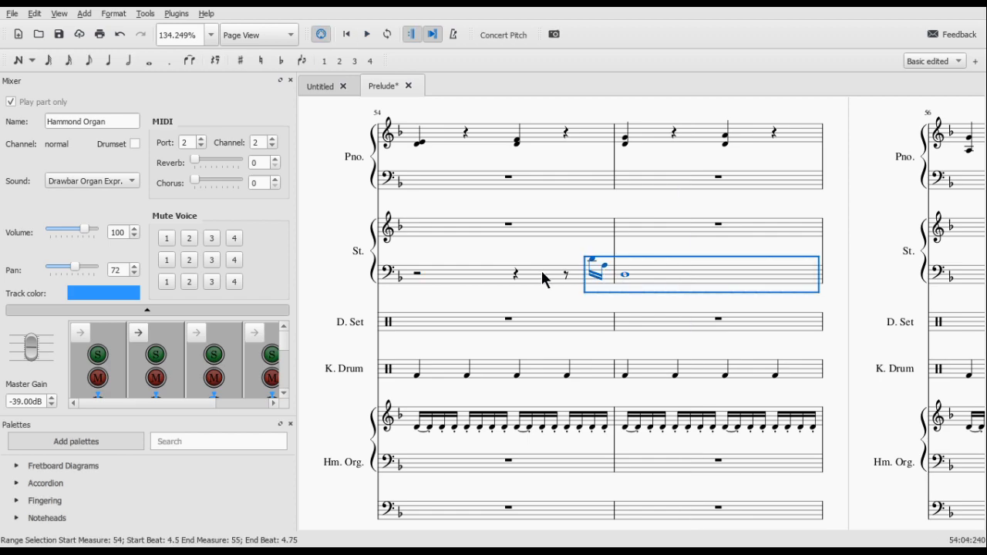
Step: Move the new Strings bass-staff figure from measures 54 and 55 to measures 52 and 53
{"action": "left_click", "coordinate": [465, 283], "text": "shift"}
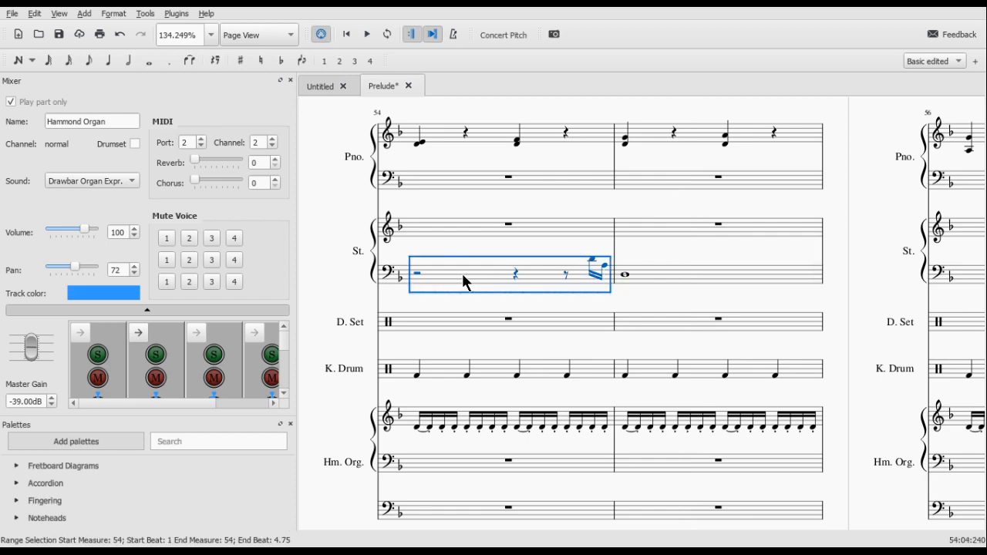
{"action": "left_click", "coordinate": [714, 286], "text": "shift"}
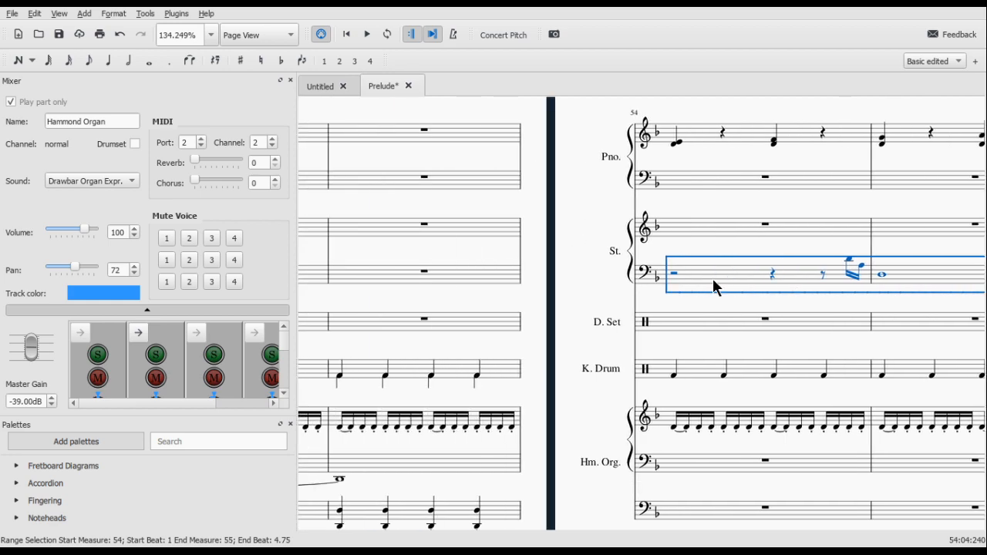
{"action": "key", "text": "Delete"}
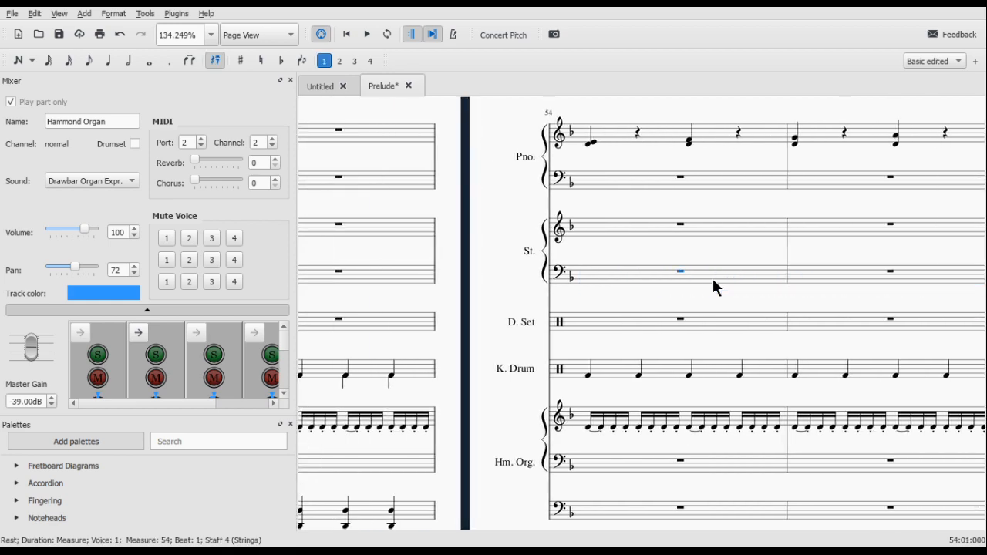
{"action": "scroll", "coordinate": [713, 281], "scroll_direction": "left", "scroll_amount": 5}
{"action": "left_click", "coordinate": [606, 273]}
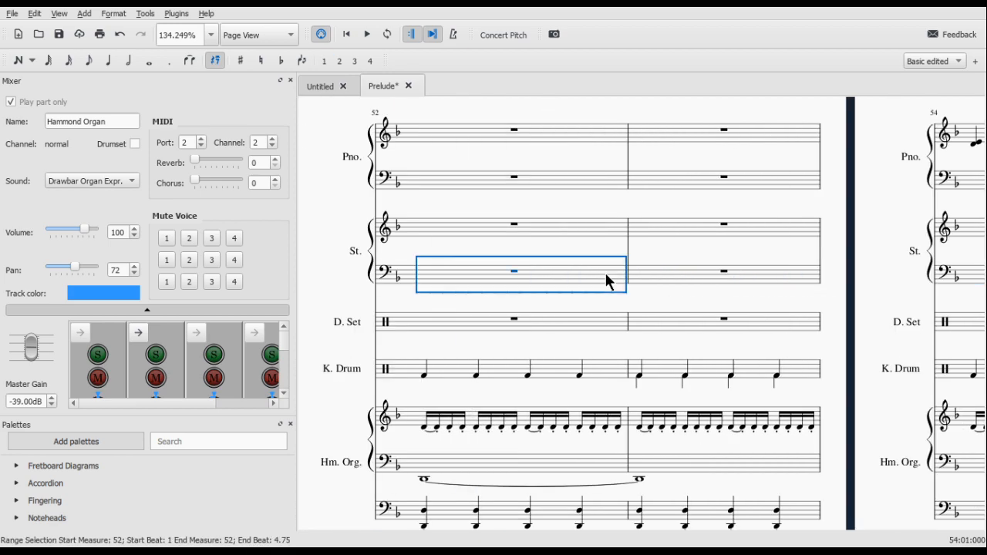
{"action": "key", "text": "ctrl+v"}
Step: Play all parts from measure 50 to hear the Strings figure in measures 52 and 53 in context
{"action": "left_click", "coordinate": [426, 278]}
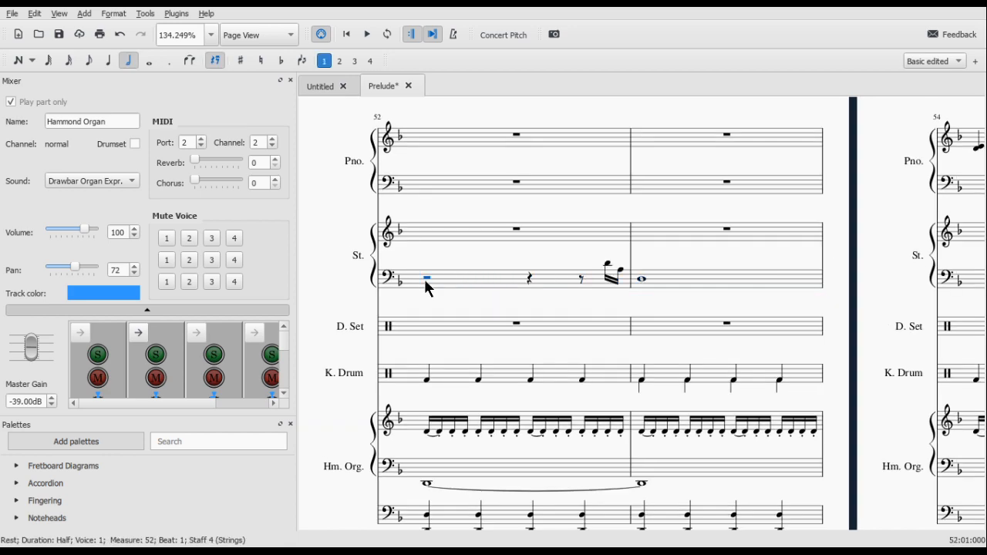
{"action": "scroll", "coordinate": [424, 278], "scroll_direction": "left", "scroll_amount": 5}
{"action": "left_click", "coordinate": [434, 302]}
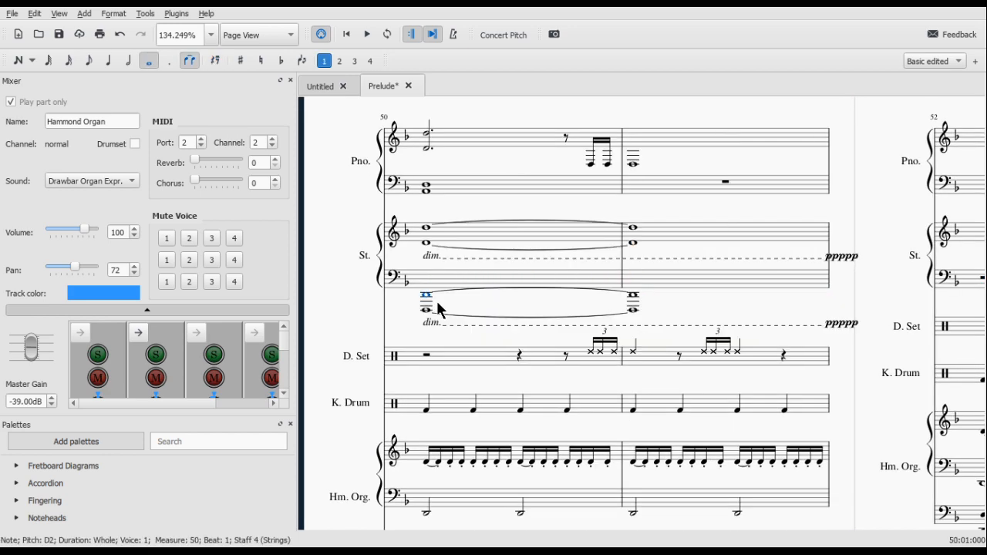
{"action": "key", "text": "space"}
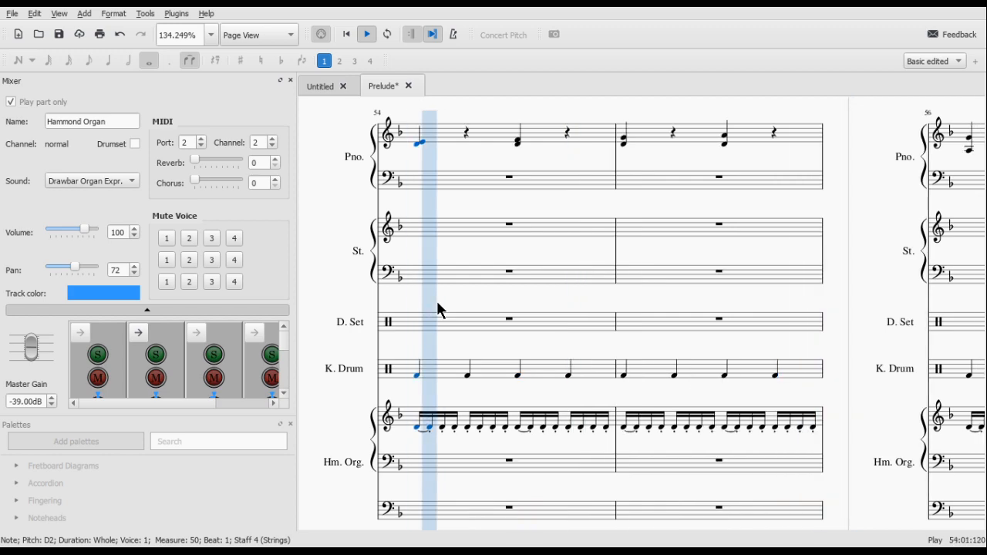
Step: Add staccato marks to the 16th notes D4 and A3 in measure 52 of the Strings' bass staff
{"action": "key", "text": "space"}
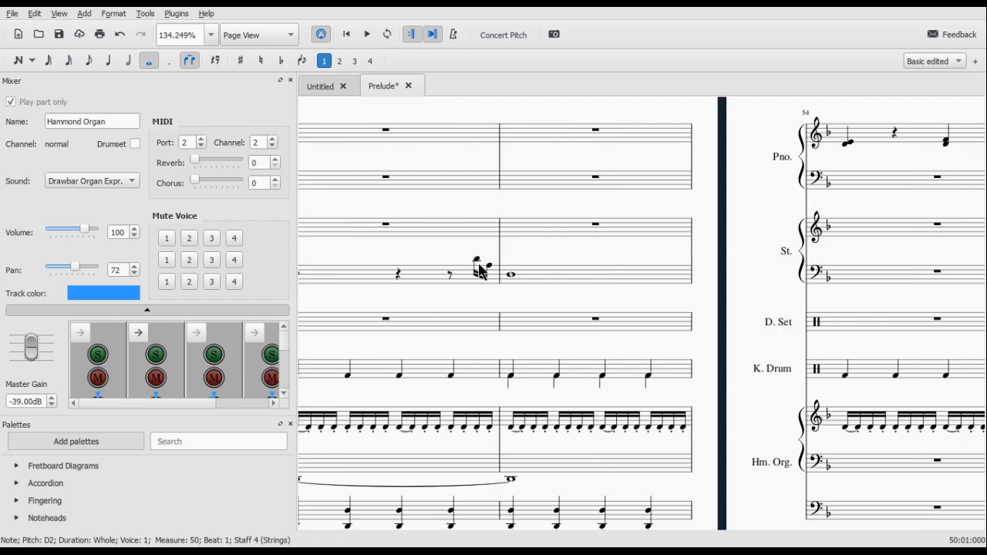
{"action": "left_click", "coordinate": [477, 260]}
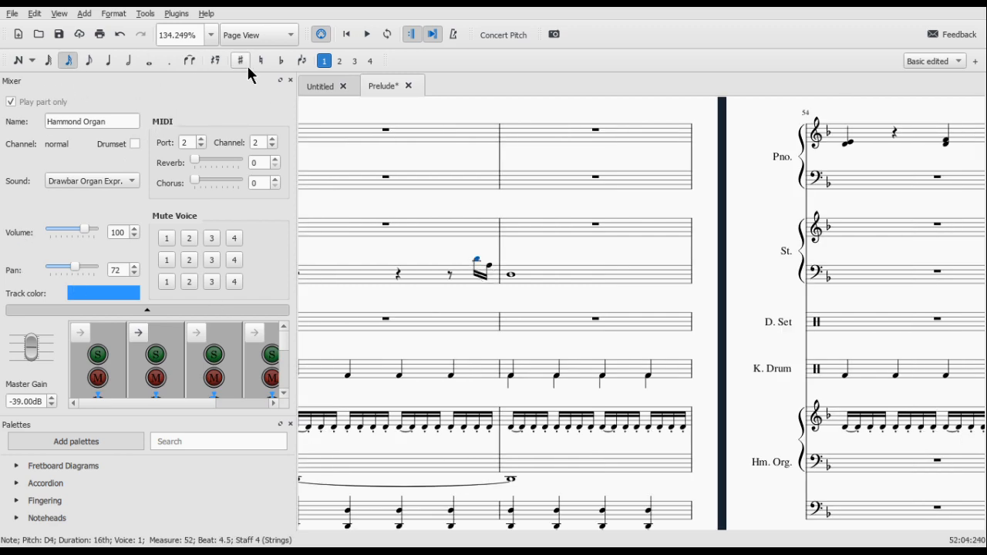
{"action": "left_click", "coordinate": [290, 80]}
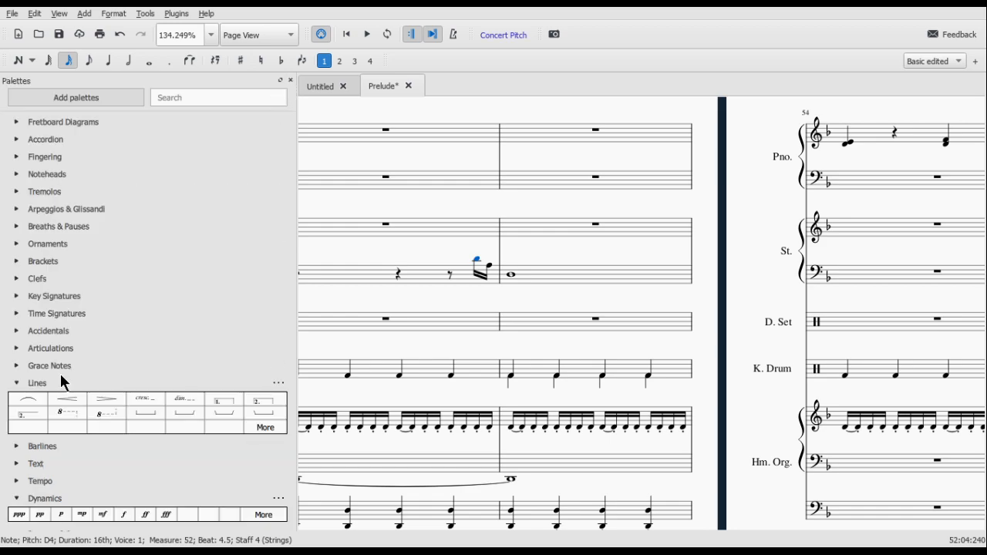
{"action": "left_click", "coordinate": [18, 382]}
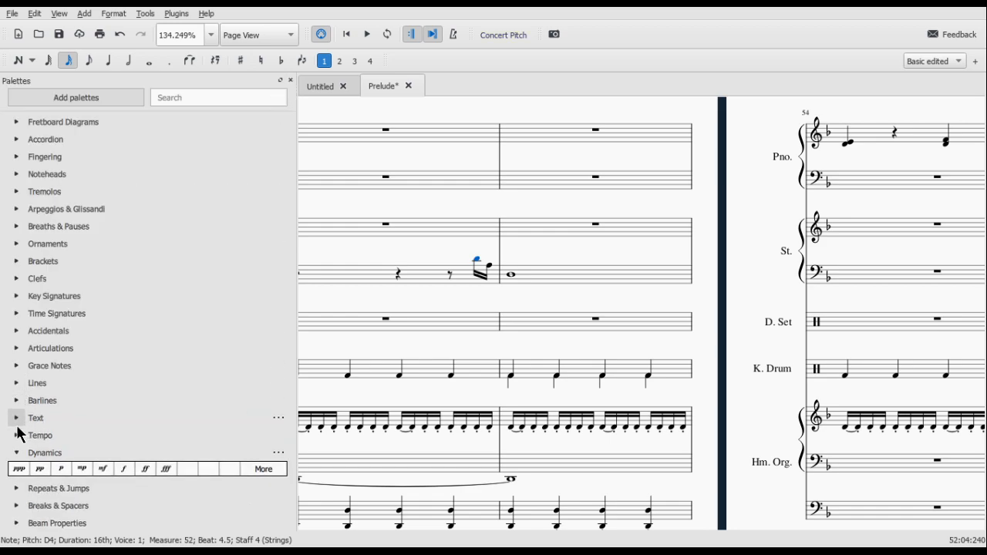
{"action": "left_click", "coordinate": [17, 348]}
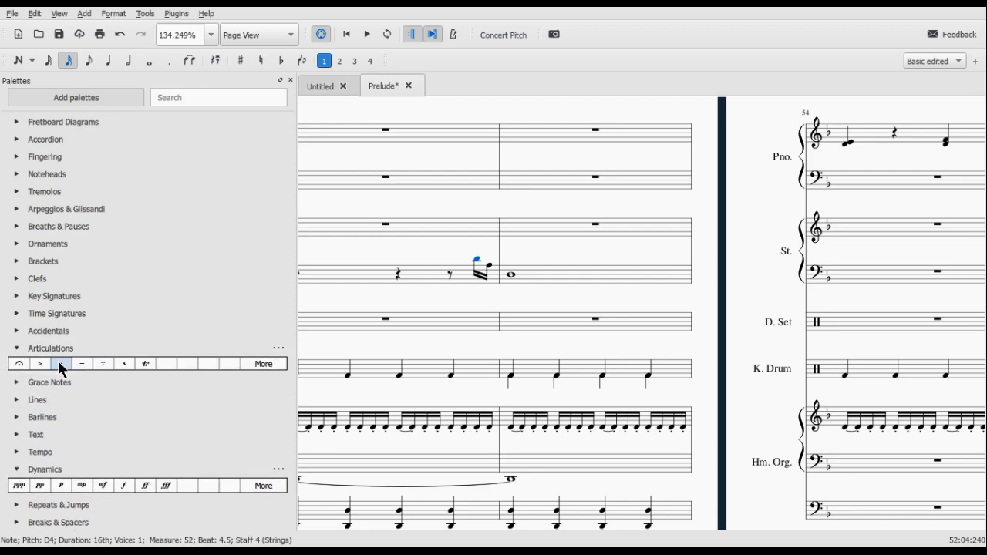
{"action": "key", "text": "Right"}
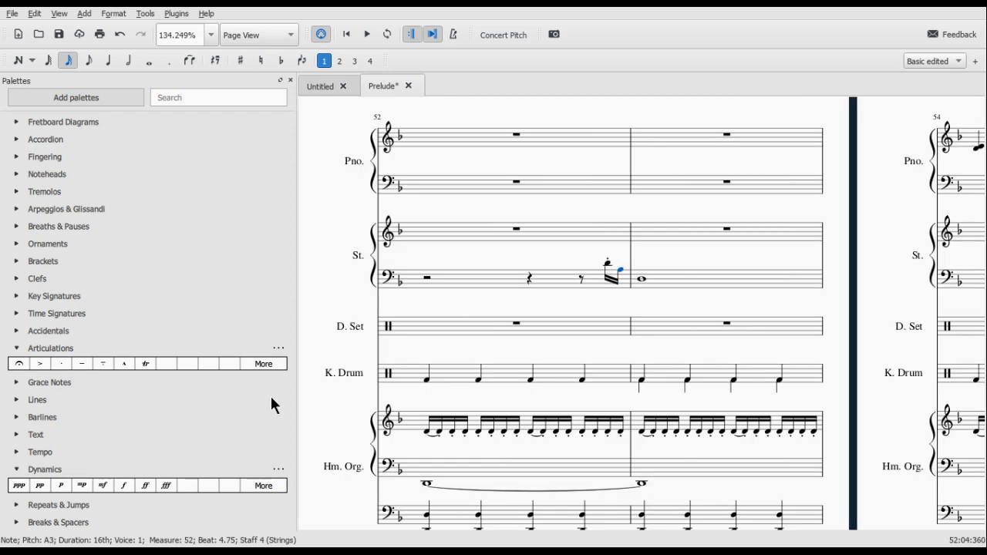
{"action": "left_click", "coordinate": [60, 362]}
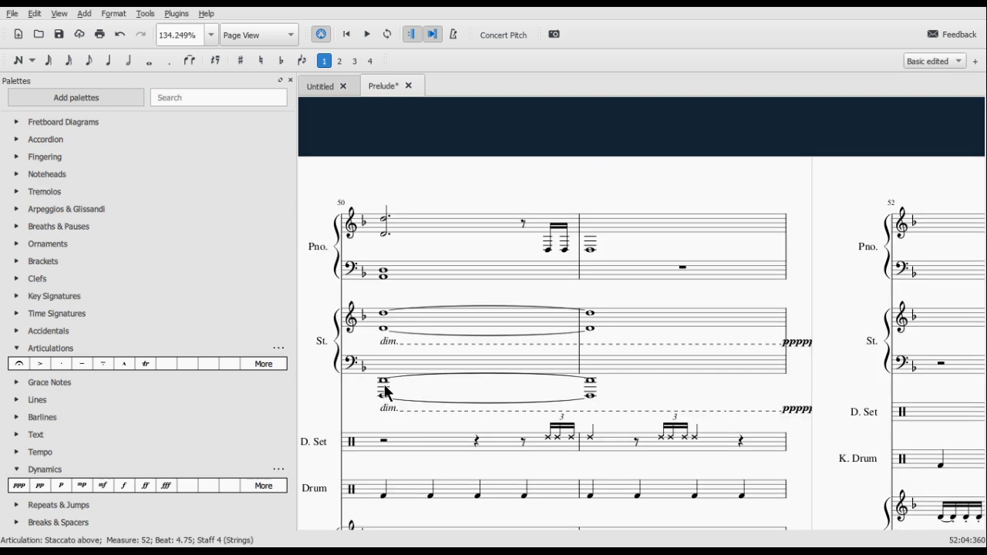
Step: Play back all parts from measure 50 to hear the staccato Strings figure in context
{"action": "left_click", "coordinate": [385, 390]}
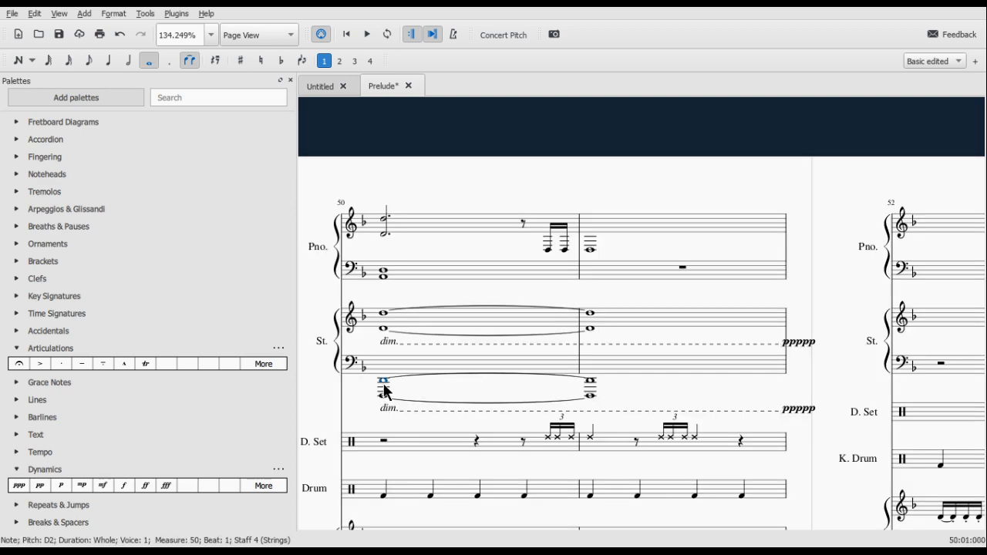
{"action": "key", "text": "space"}
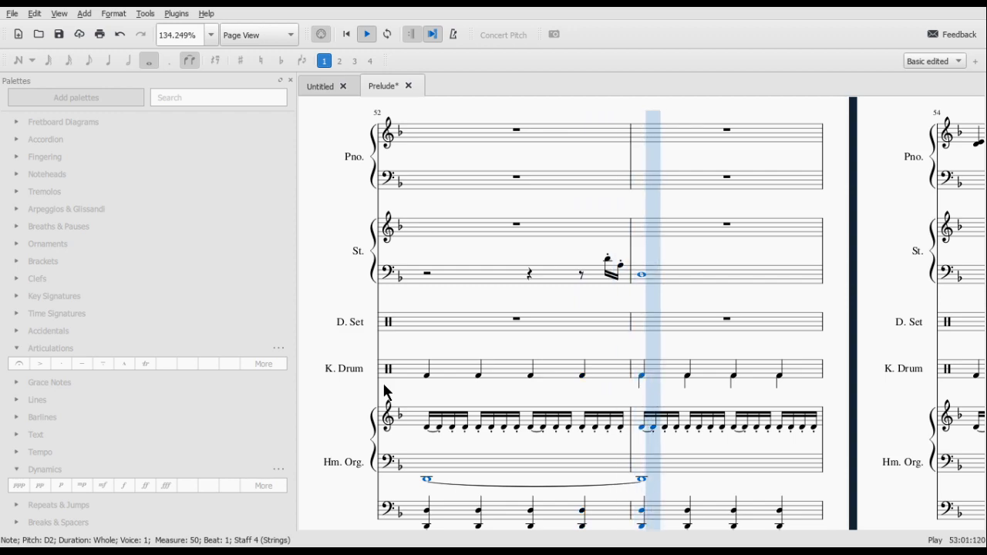
{"action": "key", "text": "space"}
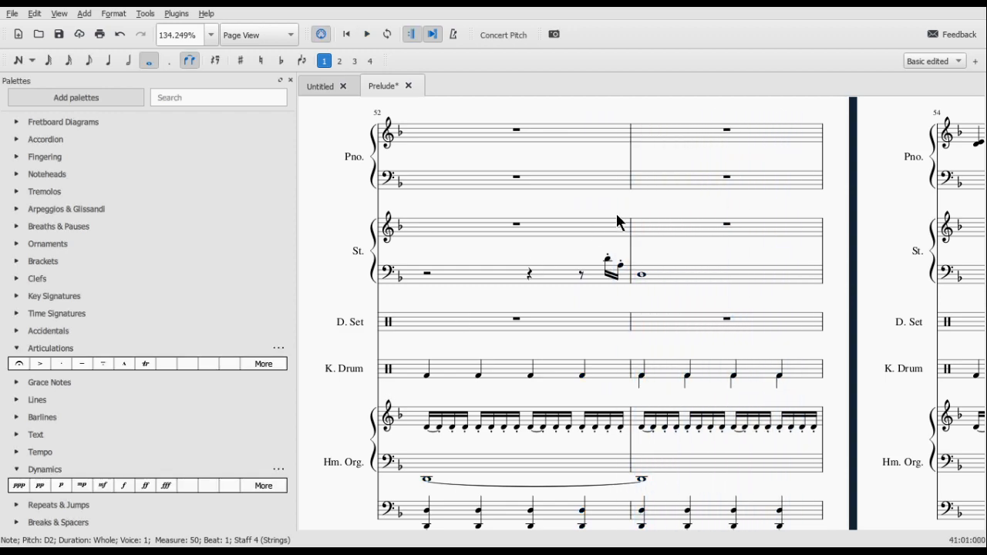
Step: Solo the Strings in the mixer and play back from measure 52
{"action": "left_click", "coordinate": [609, 259]}
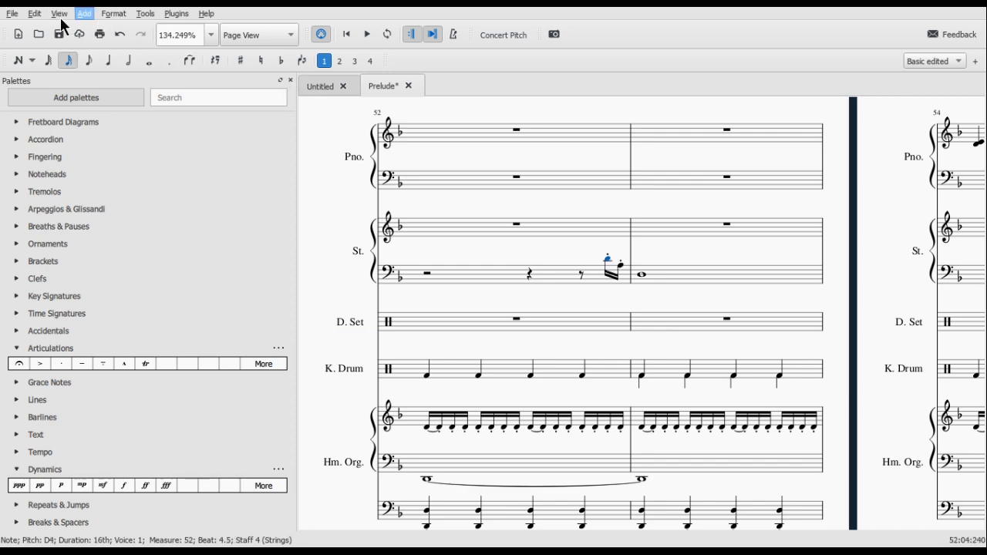
{"action": "key", "text": "F10"}
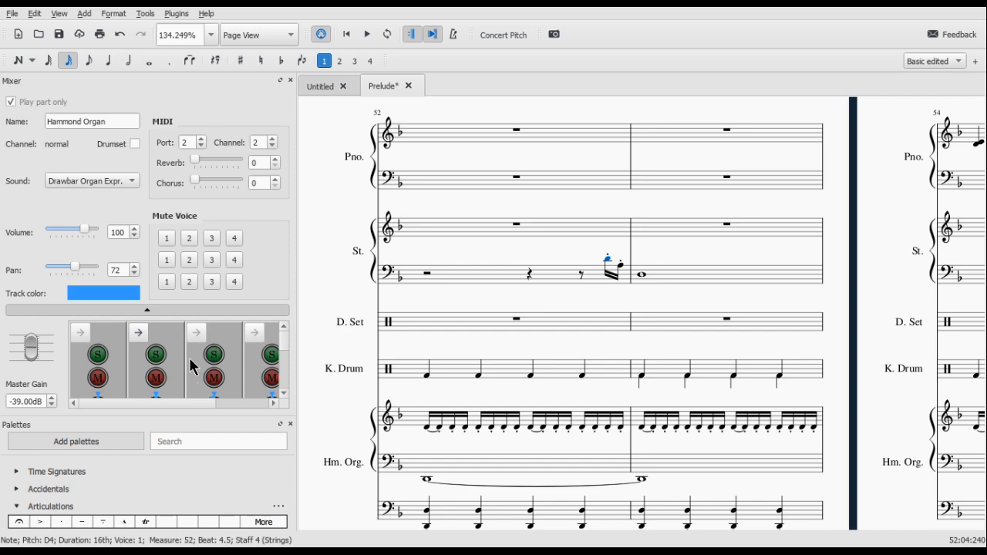
{"action": "left_click", "coordinate": [158, 360]}
{"action": "left_click", "coordinate": [452, 287]}
{"action": "left_click", "coordinate": [425, 274]}
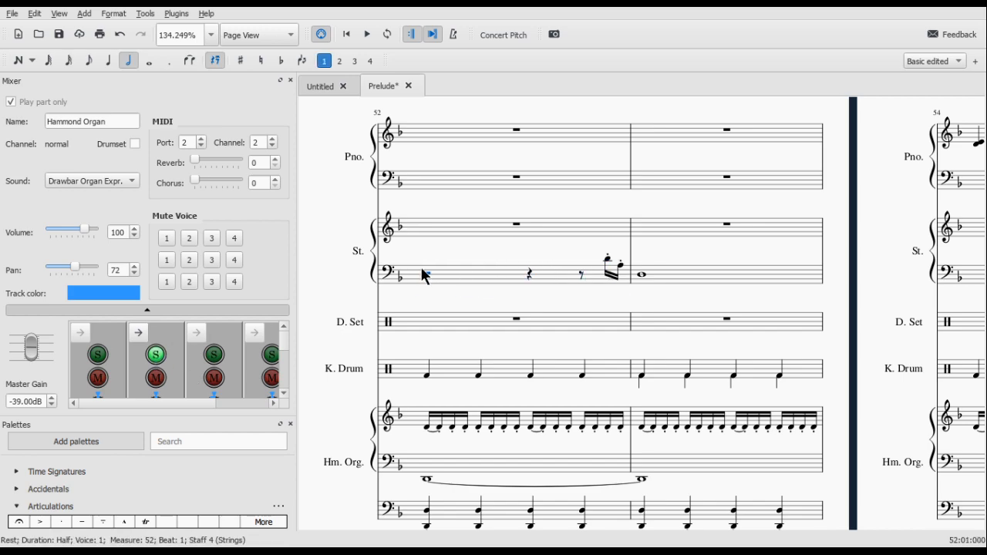
{"action": "key", "text": "space"}
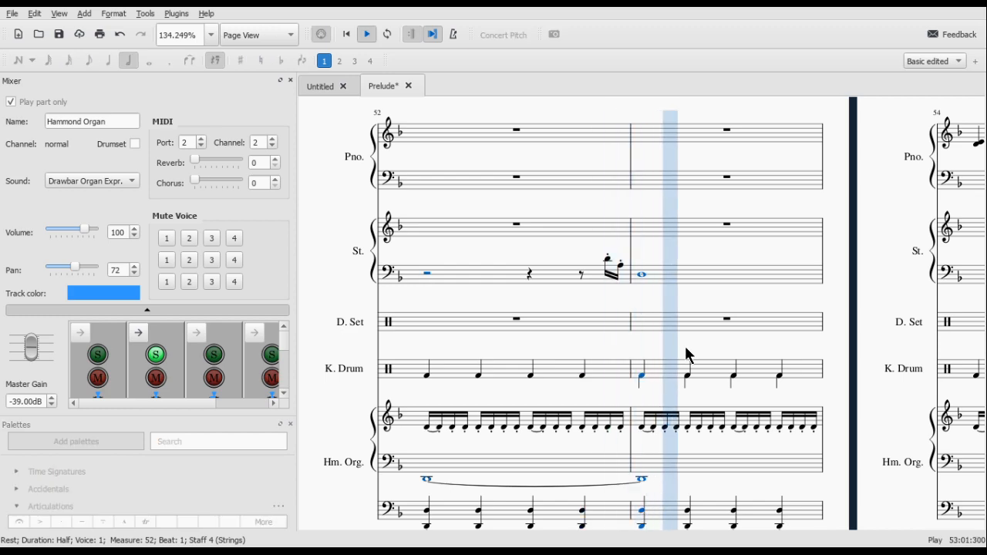
{"action": "key", "text": "space"}
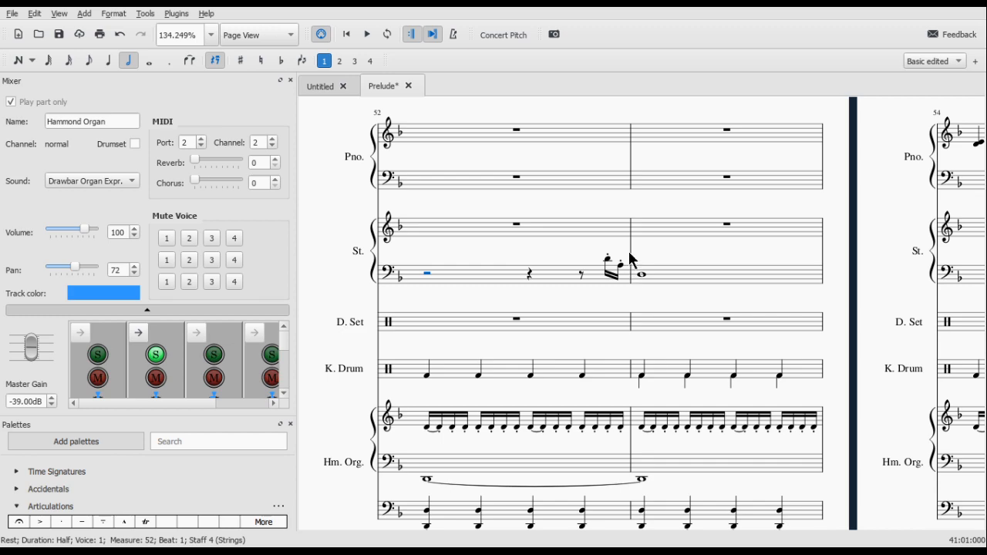
Step: Delete the figure in measures 52 and 53 of the Strings' bass staff
{"action": "left_click", "coordinate": [605, 266]}
{"action": "left_click", "coordinate": [606, 259]}
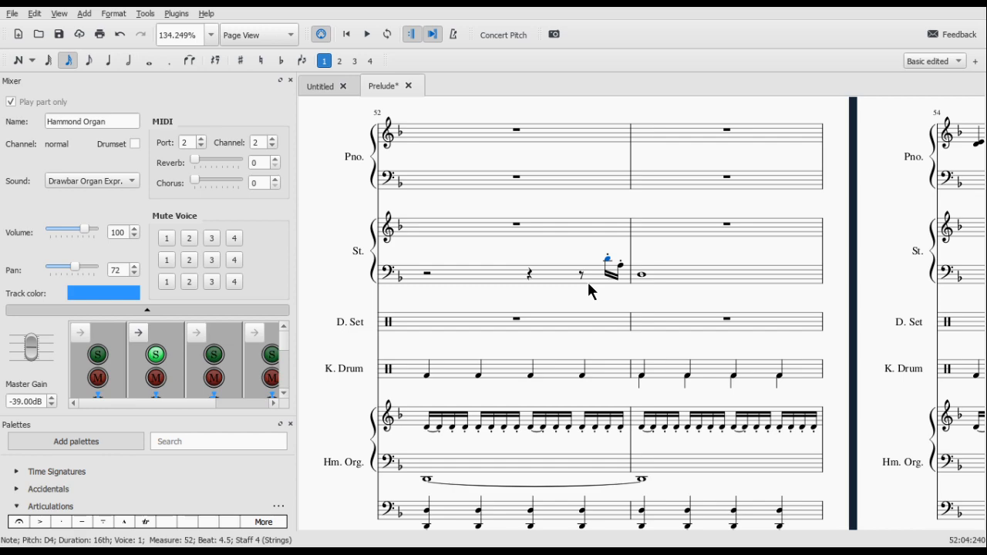
{"action": "left_click", "coordinate": [608, 280]}
{"action": "key", "text": "Delete"}
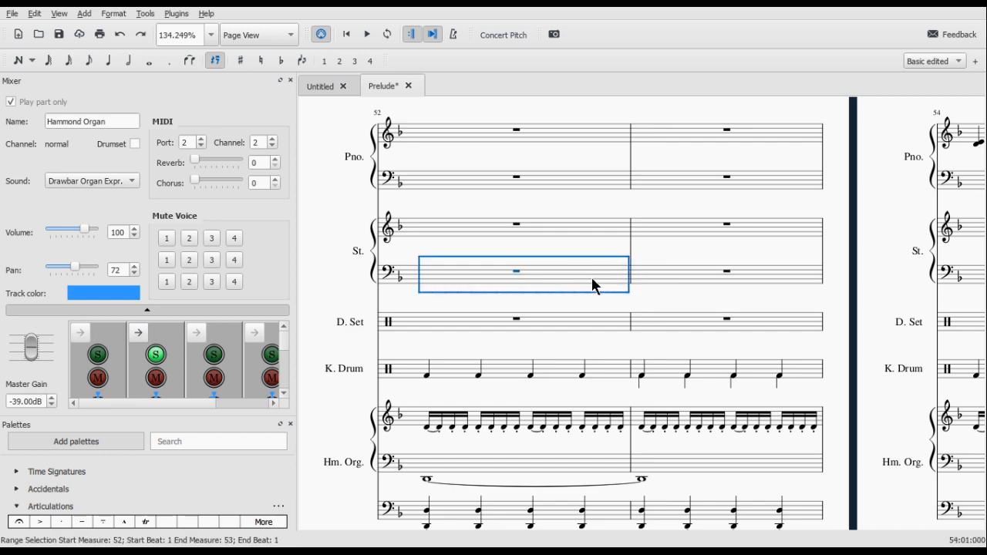
Step: Examine the pages of the score around measures 50 to 53
{"action": "scroll", "coordinate": [634, 279], "scroll_direction": "down", "scroll_amount": 12, "text": "ctrl"}
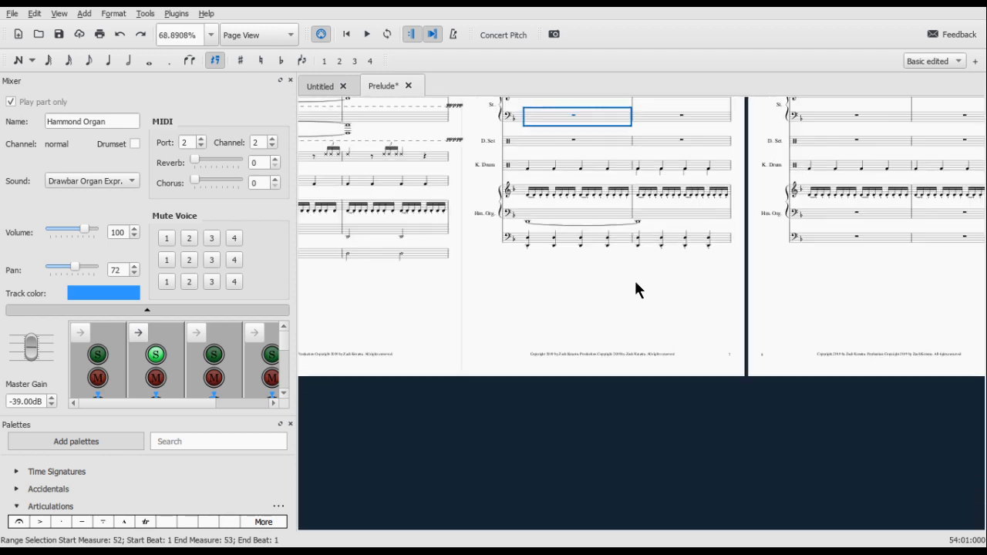
{"action": "scroll", "coordinate": [636, 283], "scroll_direction": "down", "scroll_amount": 1, "text": "ctrl"}
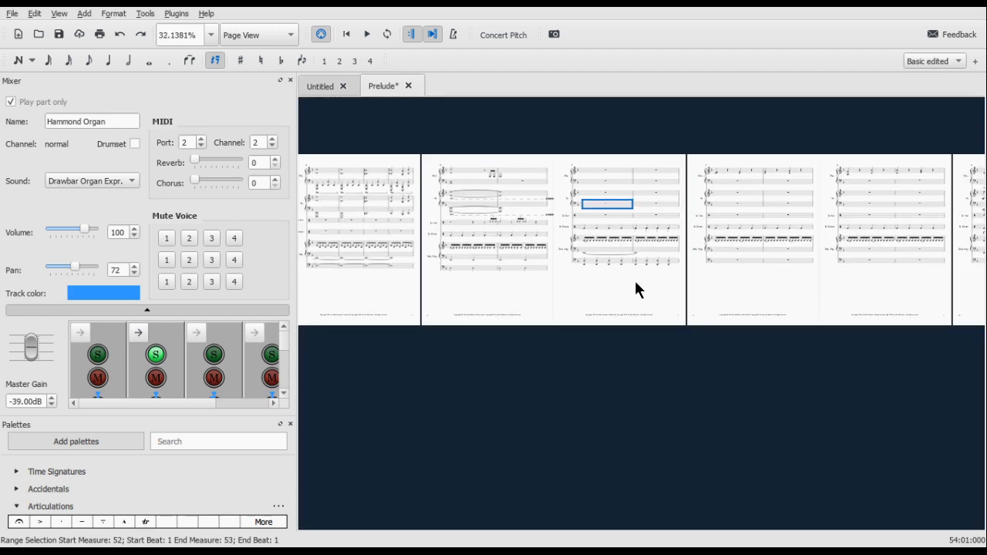
{"action": "scroll", "coordinate": [635, 280], "scroll_direction": "up", "scroll_amount": 8, "text": "ctrl"}
{"action": "scroll", "coordinate": [627, 202], "scroll_direction": "down", "scroll_amount": 3}
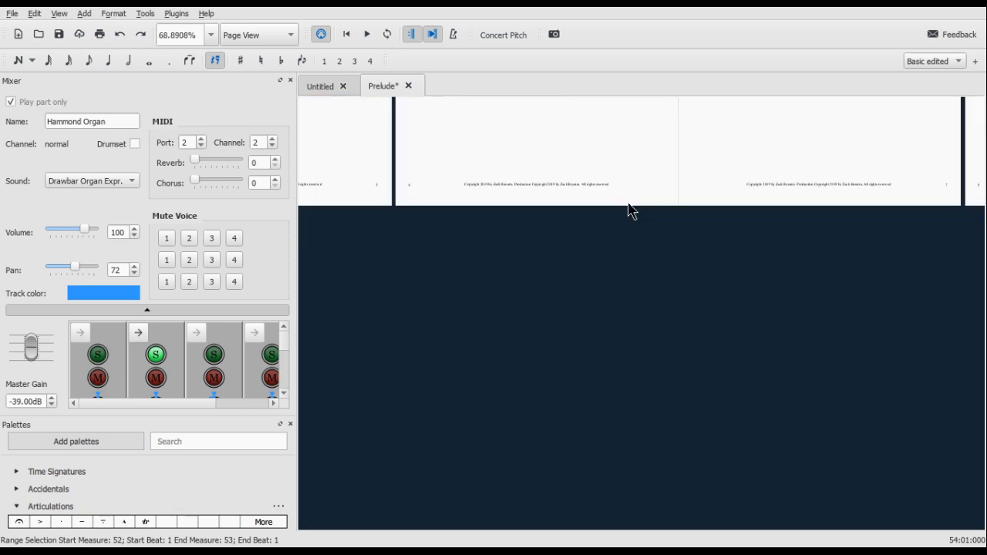
{"action": "scroll", "coordinate": [629, 202], "scroll_direction": "up", "scroll_amount": 3}
{"action": "scroll", "coordinate": [633, 202], "scroll_direction": "down", "scroll_amount": 1}
{"action": "scroll", "coordinate": [642, 203], "scroll_direction": "up", "scroll_amount": 1}
{"action": "scroll", "coordinate": [645, 206], "scroll_direction": "up", "scroll_amount": 1}
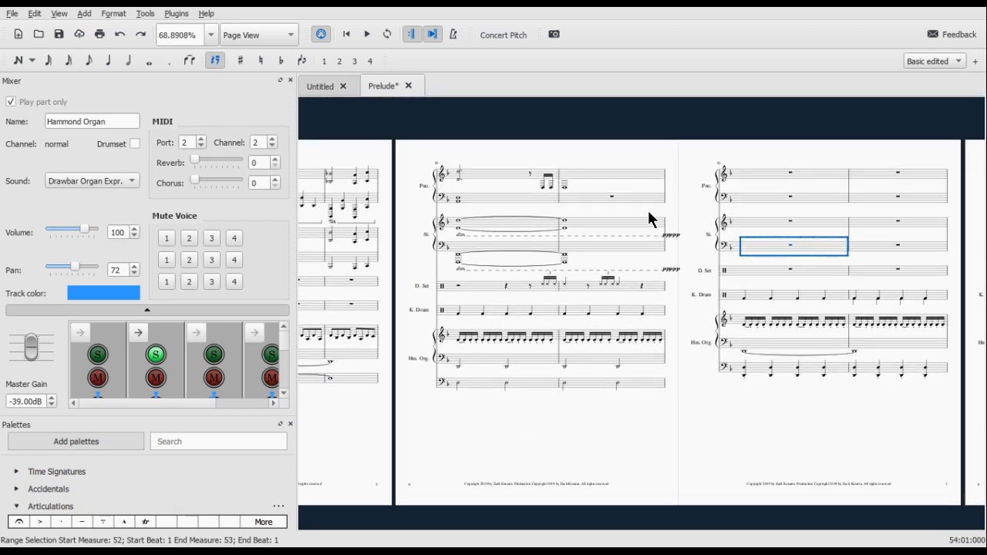
{"action": "scroll", "coordinate": [583, 336], "scroll_direction": "up", "scroll_amount": 7, "text": "ctrl"}
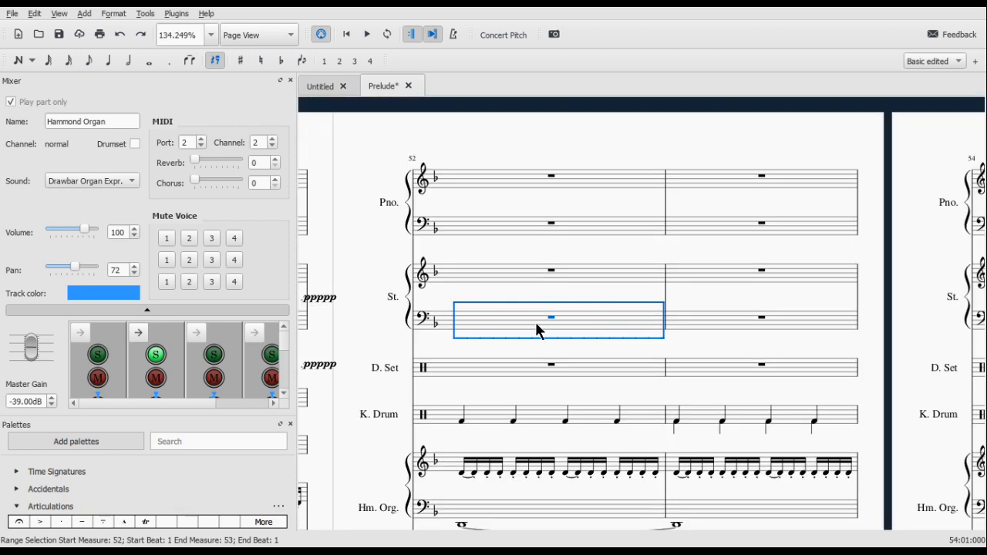
{"action": "key", "text": "n"}
{"action": "key", "text": "c"}
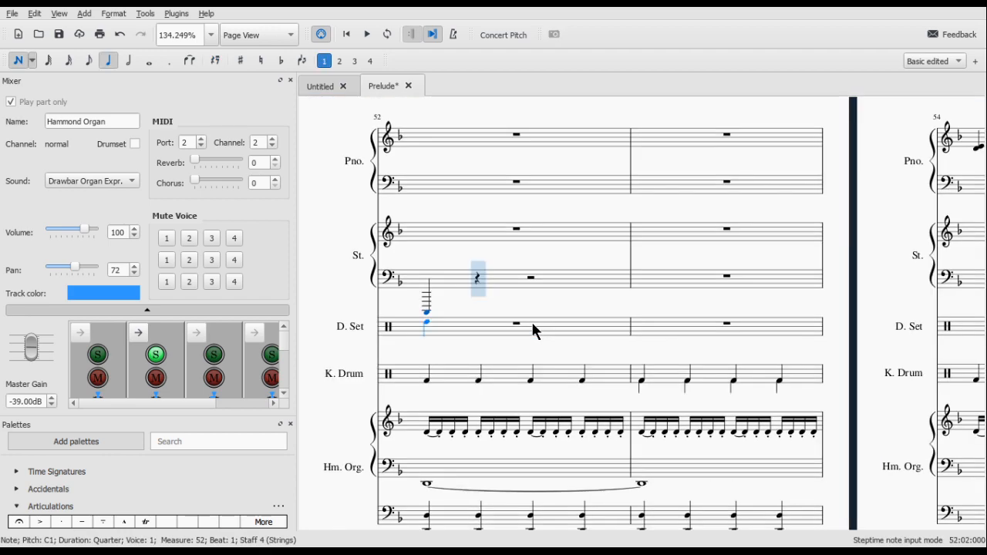
{"action": "key", "text": "c"}
{"action": "key", "text": "c"}
{"action": "key", "text": "c"}
{"action": "key", "text": "c"}
{"action": "key", "text": "c"}
{"action": "key", "text": "c"}
{"action": "key", "text": "c"}
{"action": "key", "text": "c"}
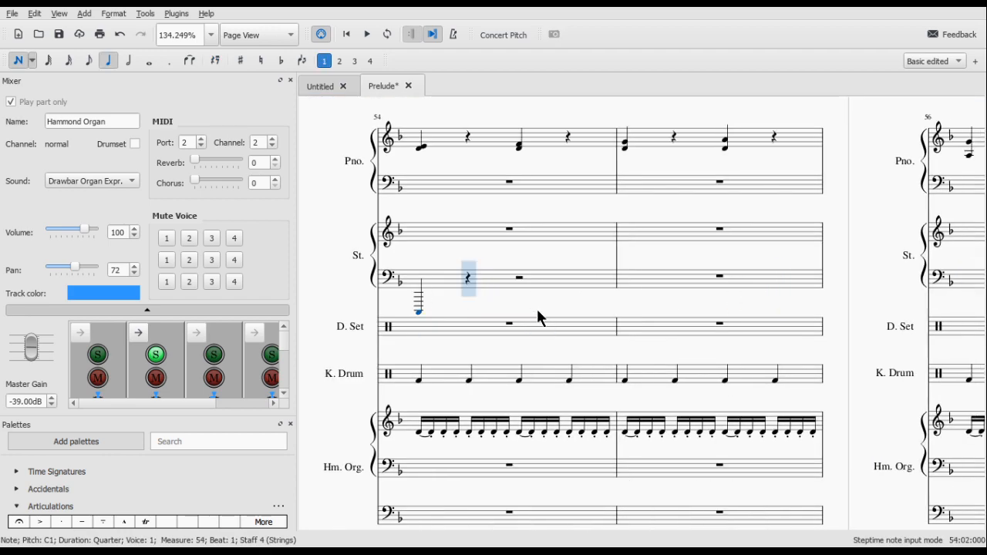
{"action": "key", "text": "ctrl+z"}
{"action": "key", "text": "ctrl+z"}
{"action": "key", "text": "ctrl+z"}
{"action": "key", "text": "ctrl+z"}
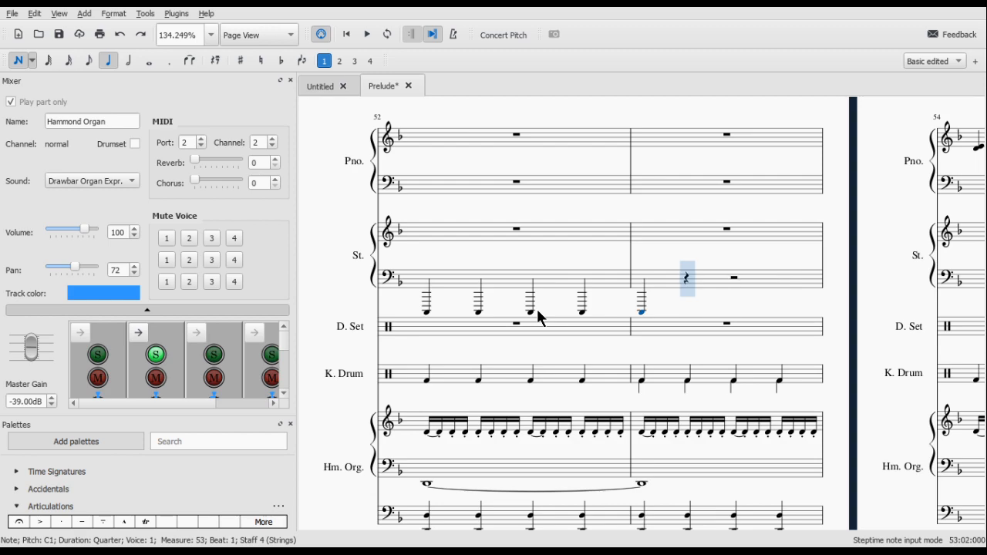
{"action": "key", "text": "ctrl+z"}
{"action": "key", "text": "ctrl+z"}
{"action": "key", "text": "ctrl+z"}
{"action": "key", "text": "ctrl+z"}
{"action": "key", "text": "ctrl+z"}
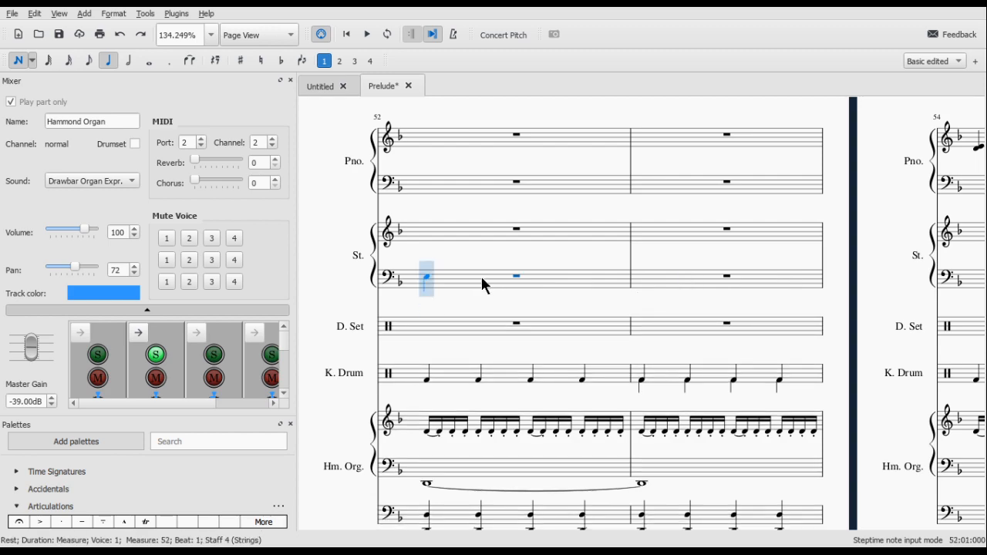
{"action": "key", "text": "Escape"}
Step: Divide the measure 52 rest in the Strings' bass staff into a half rest and two quarter rests
{"action": "key", "text": "6"}
{"action": "left_click", "coordinate": [529, 279]}
{"action": "key", "text": "5"}
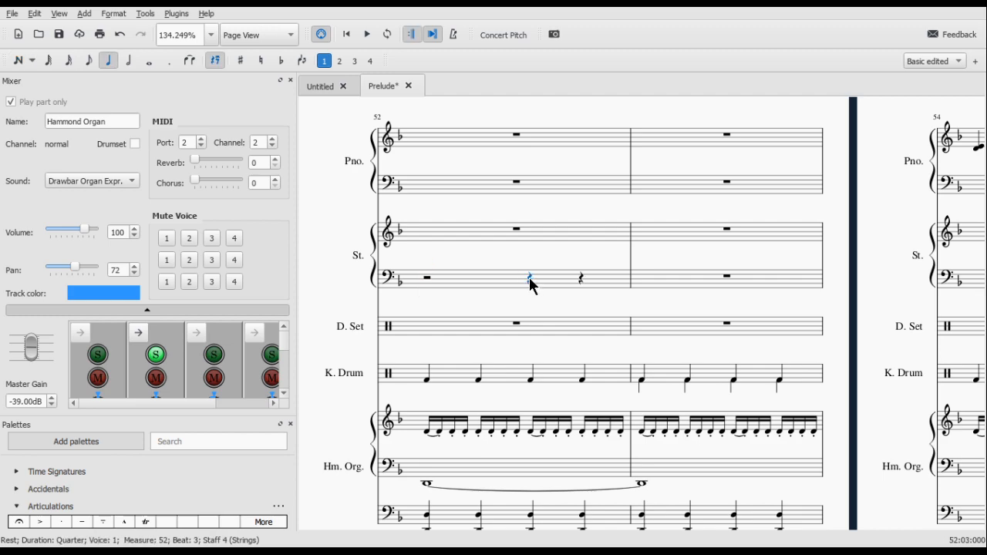
Step: Enter an eighth note on beat 4 of measure 52 in the Strings' bass staff and raise it to D3
{"action": "left_click", "coordinate": [581, 281]}
{"action": "key", "text": "n"}
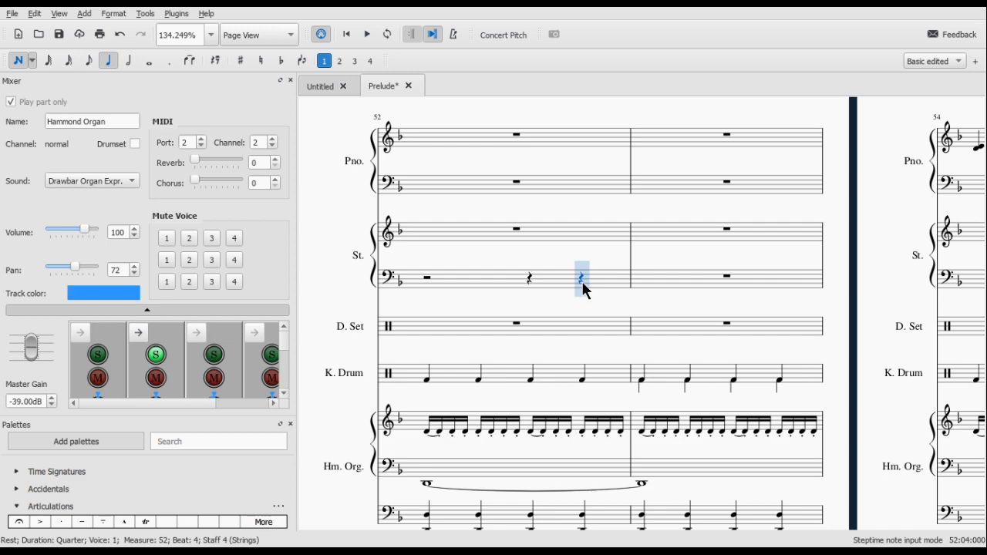
{"action": "key", "text": "4"}
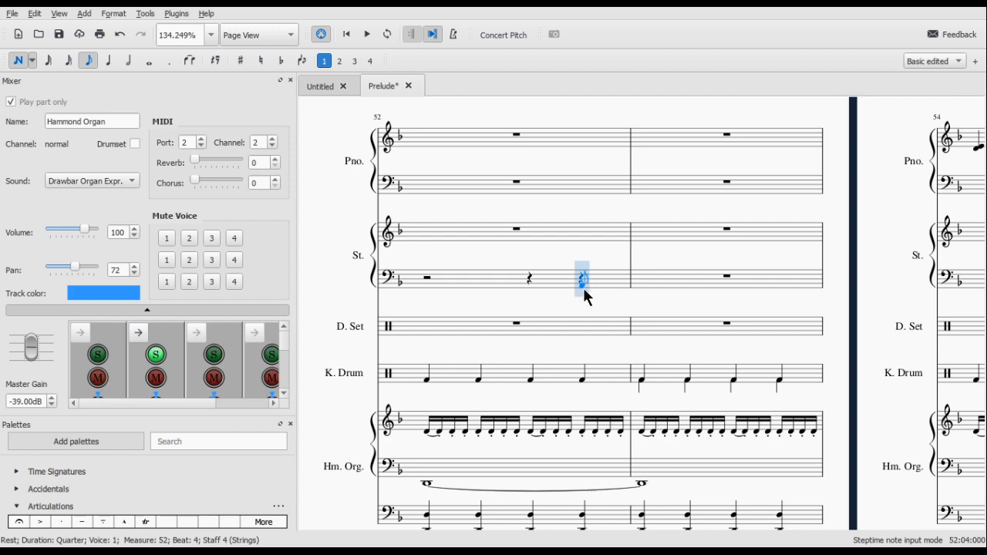
{"action": "left_click", "coordinate": [583, 289]}
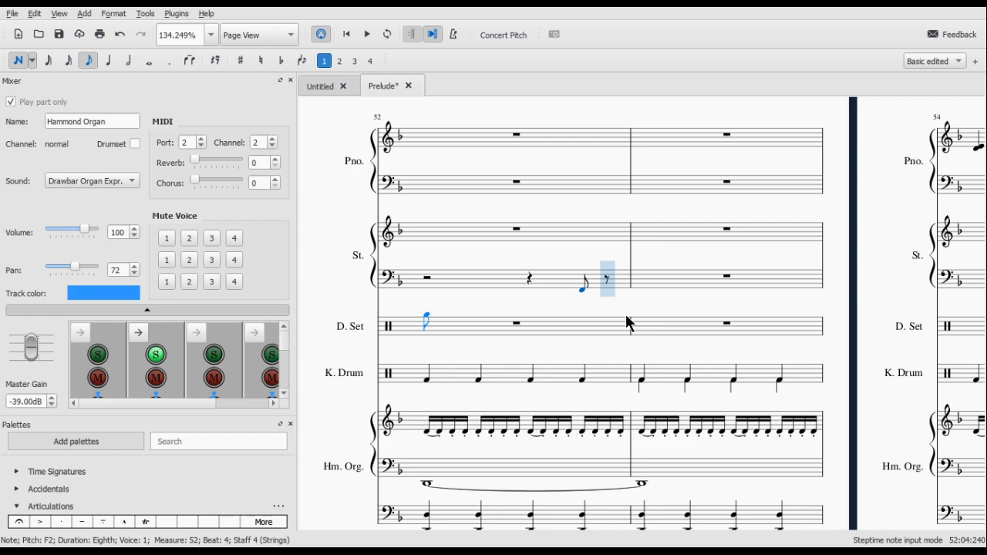
{"action": "key", "text": "Up"}
{"action": "key", "text": "Up"}
{"action": "key", "text": "Up"}
{"action": "key", "text": "Up"}
{"action": "key", "text": "Up"}
{"action": "key", "text": "Up"}
{"action": "key", "text": "Up"}
{"action": "key", "text": "Up"}
{"action": "key", "text": "Up"}
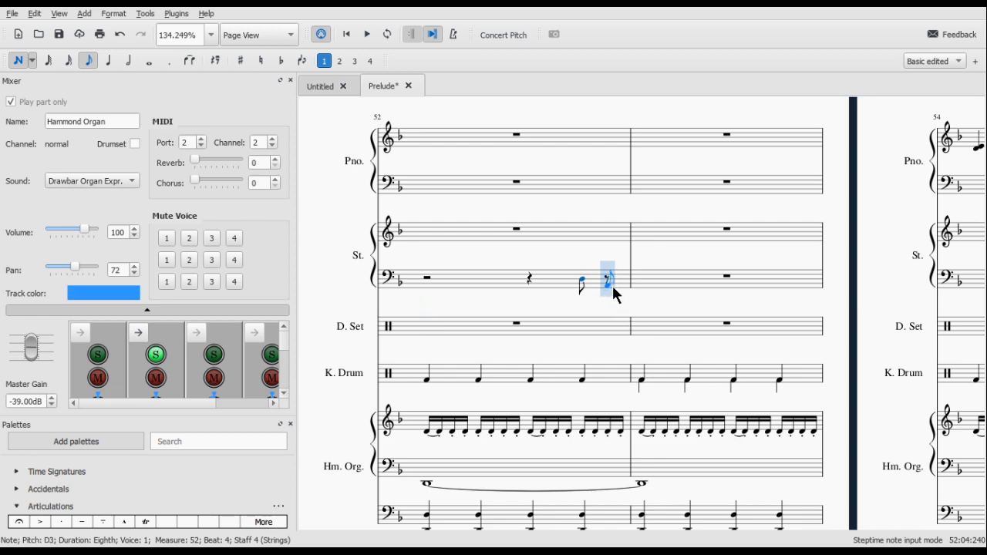
Step: Enter an eighth note A2 on beat 4.5 of measure 52 and whole notes D2 and Bb1 in measure 53 of the Strings' bass staff
{"action": "key", "text": "7"}
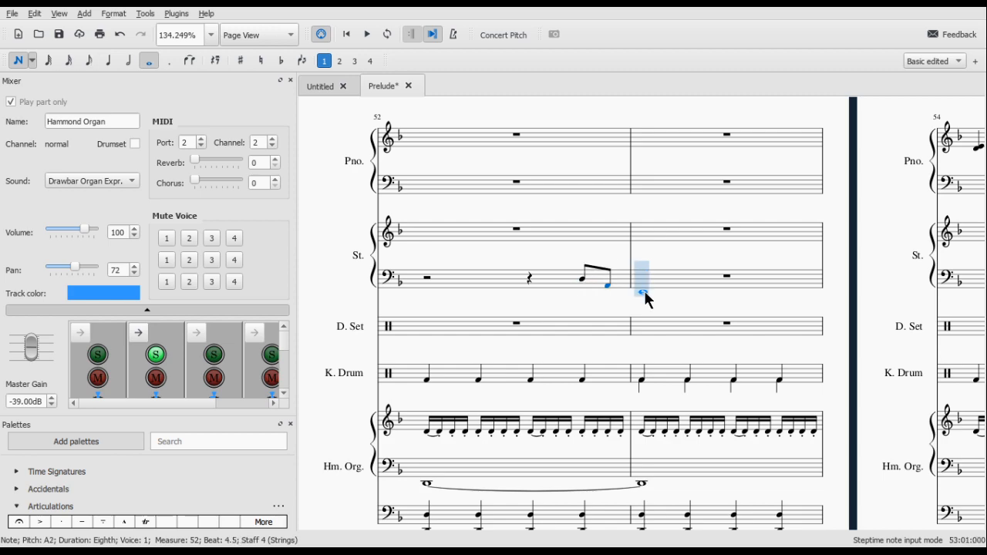
{"action": "key", "text": "d"}
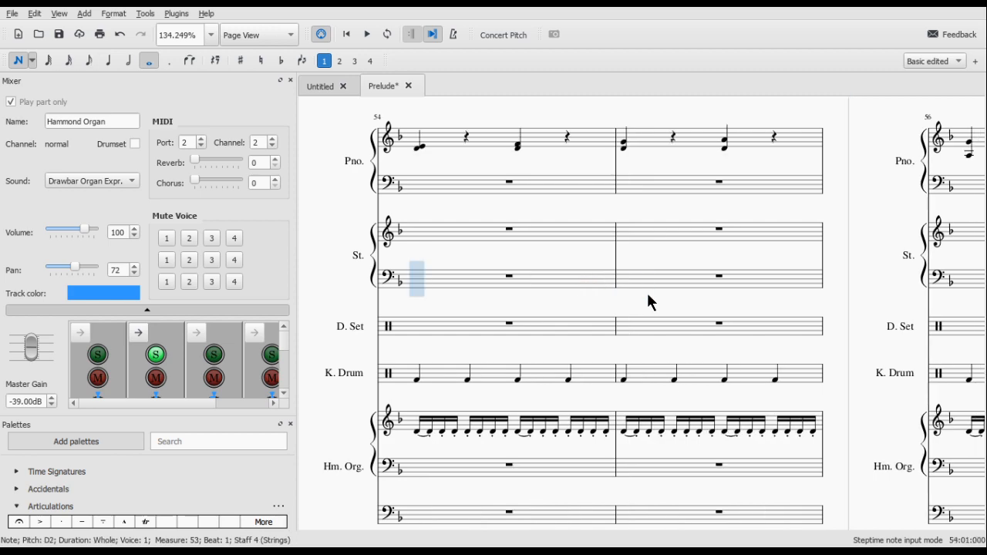
{"action": "scroll", "coordinate": [646, 294], "scroll_direction": "left", "scroll_amount": 6}
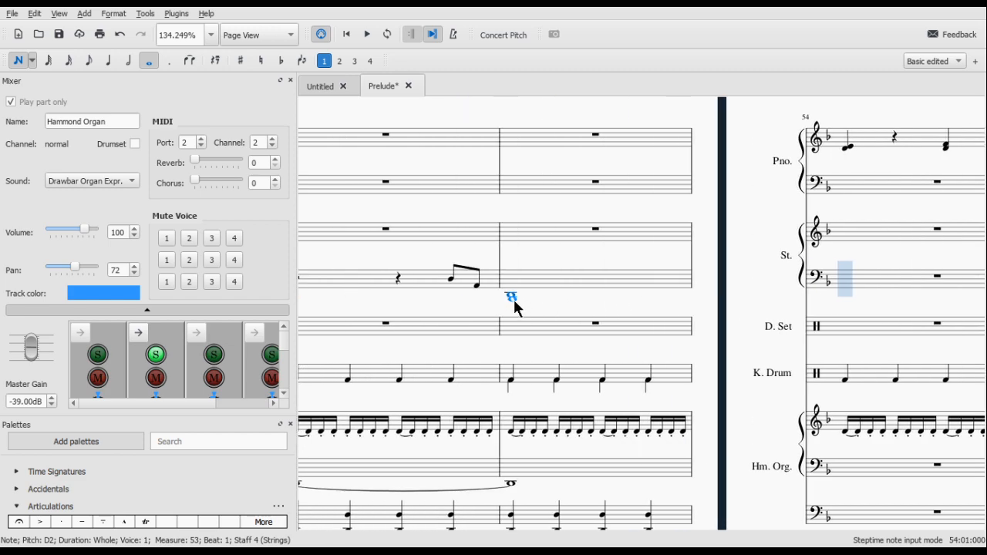
{"action": "left_click", "coordinate": [514, 299]}
{"action": "scroll", "coordinate": [629, 371], "scroll_direction": "left", "scroll_amount": 10}
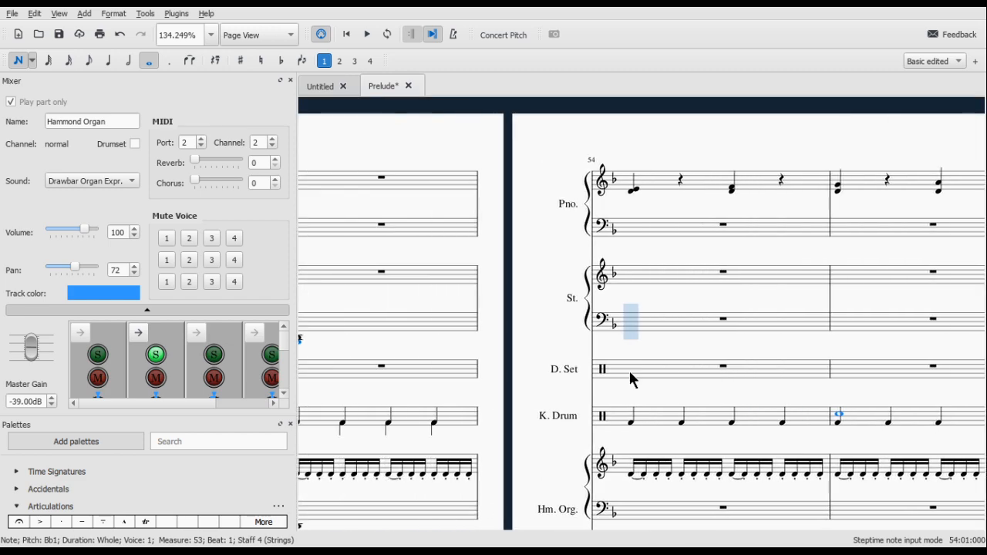
Step: Lower the bottom whole note in measure 53 of the Strings' bass staff to D1 and leave note input
{"action": "key", "text": "Down"}
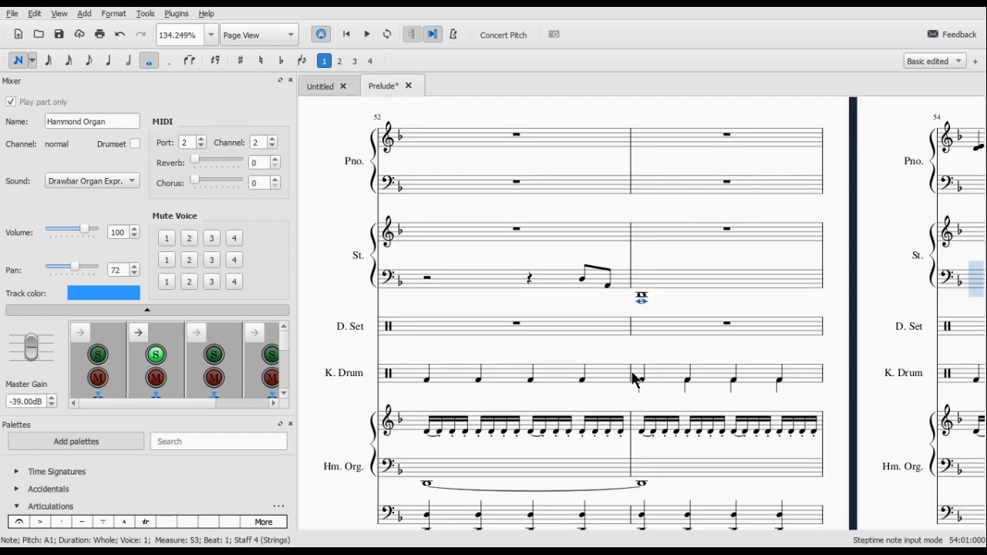
{"action": "key", "text": "Down"}
{"action": "key", "text": "Down"}
{"action": "key", "text": "Down"}
{"action": "key", "text": "Down"}
{"action": "key", "text": "Down"}
{"action": "key", "text": "Down"}
{"action": "key", "text": "Down"}
{"action": "key", "text": "Down"}
{"action": "key", "text": "Down"}
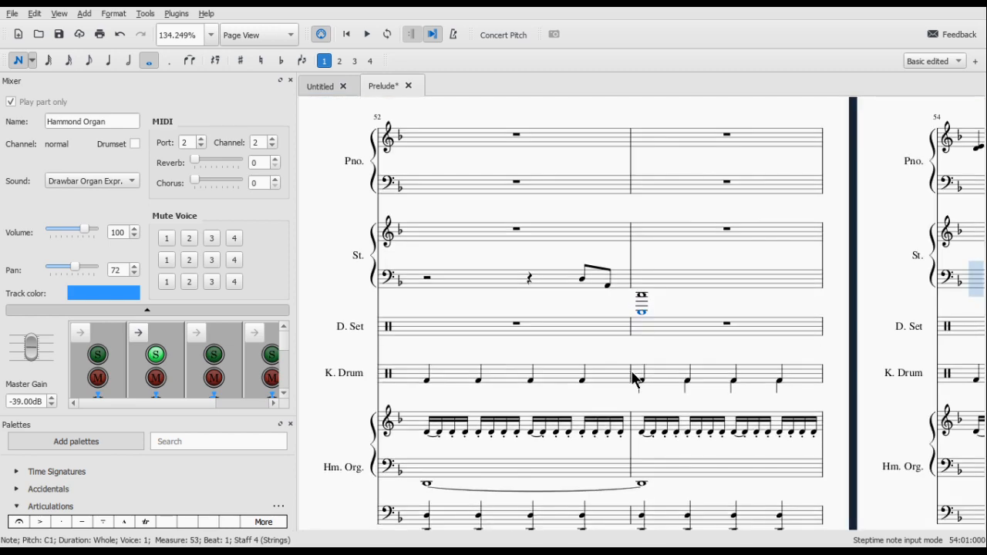
{"action": "key", "text": "Up"}
{"action": "key", "text": "Up"}
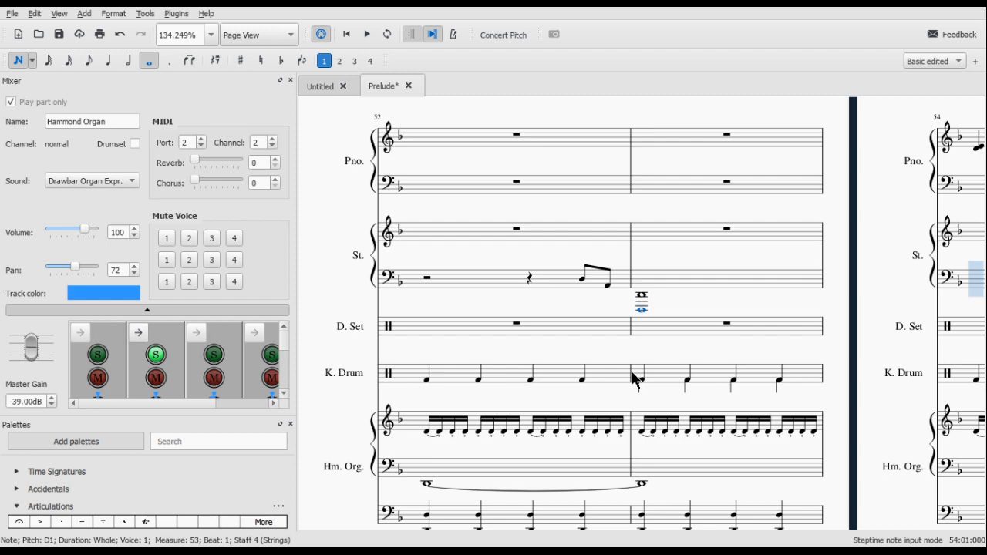
{"action": "key", "text": "Escape"}
Step: Add staccato marks to the two eighth notes in measure 52 of the Strings' bass staff
{"action": "left_click", "coordinate": [718, 284]}
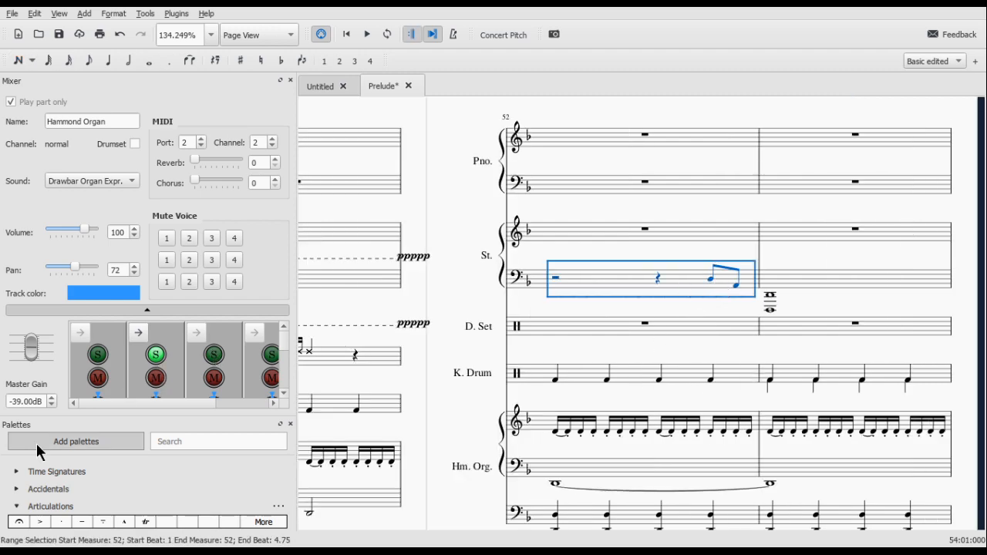
{"action": "left_click", "coordinate": [61, 522]}
Step: Play back the score twice from the Strings' D2 whole note in measure 50 into measure 53
{"action": "scroll", "coordinate": [526, 278], "scroll_direction": "left", "scroll_amount": 6}
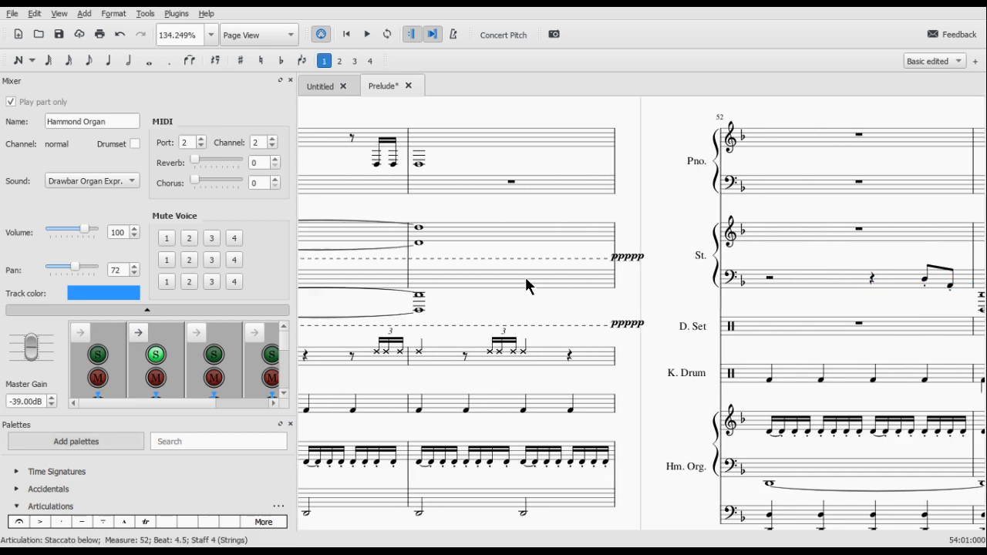
{"action": "left_click", "coordinate": [425, 302]}
{"action": "key", "text": "space"}
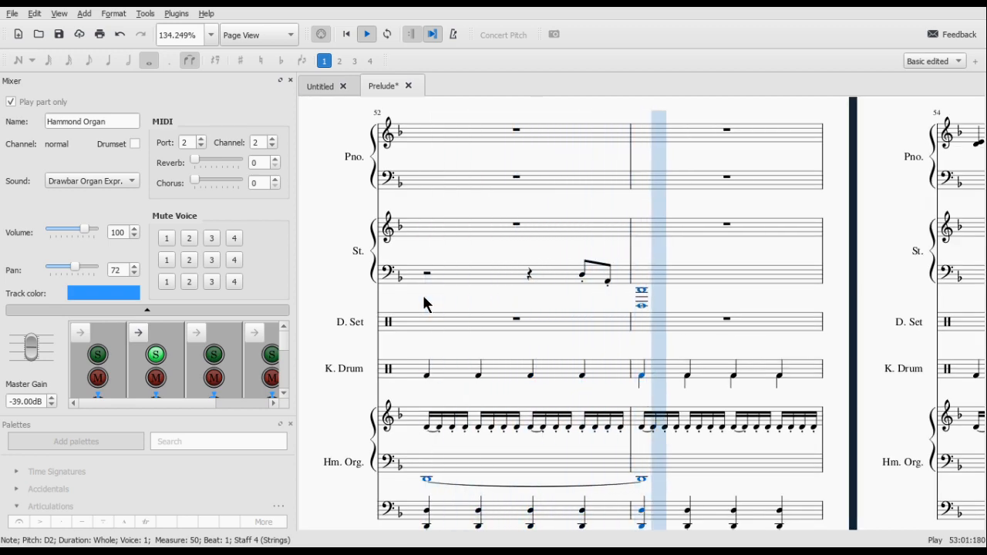
{"action": "key", "text": "space"}
{"action": "scroll", "coordinate": [540, 301], "scroll_direction": "left", "scroll_amount": 3}
{"action": "scroll", "coordinate": [535, 307], "scroll_direction": "left", "scroll_amount": 3}
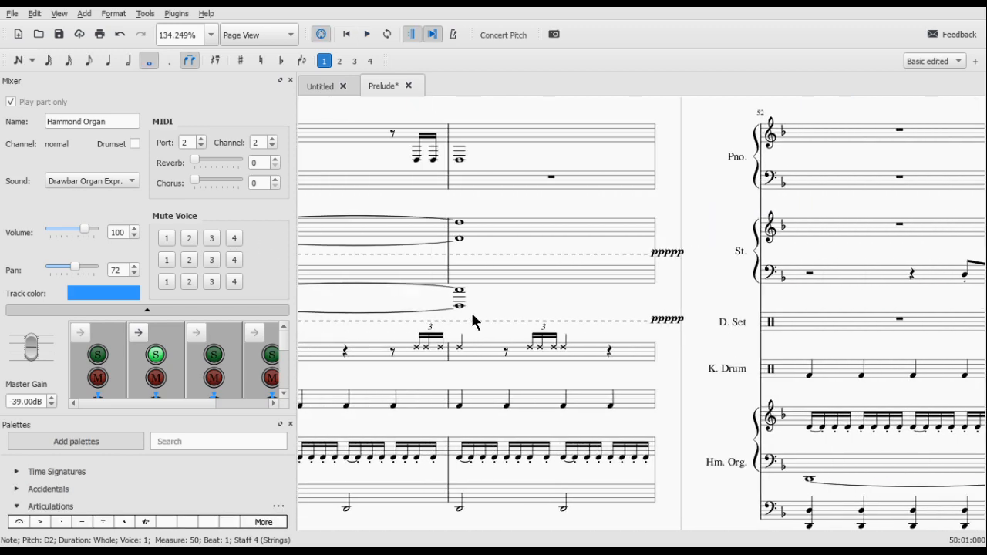
{"action": "scroll", "coordinate": [449, 288], "scroll_direction": "left", "scroll_amount": 3}
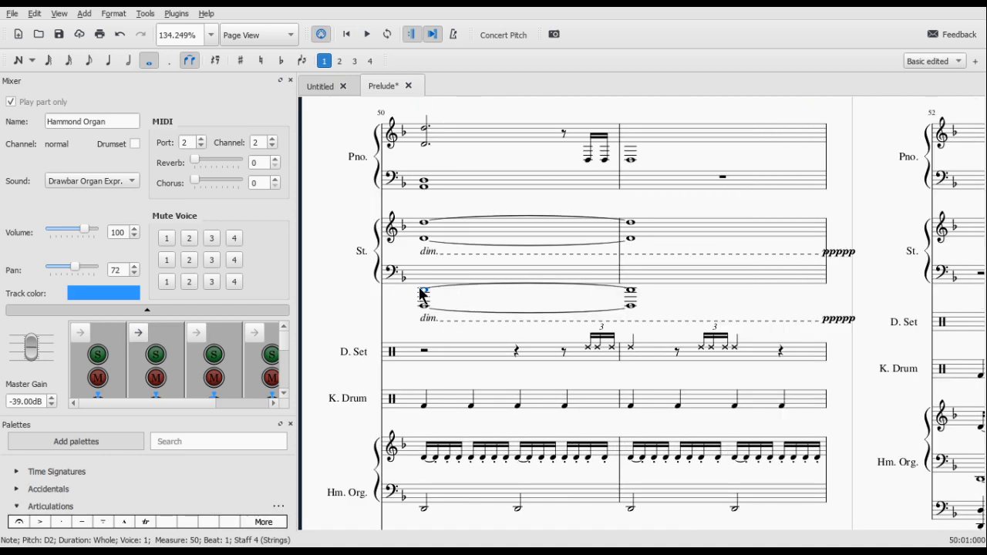
{"action": "key", "text": "space"}
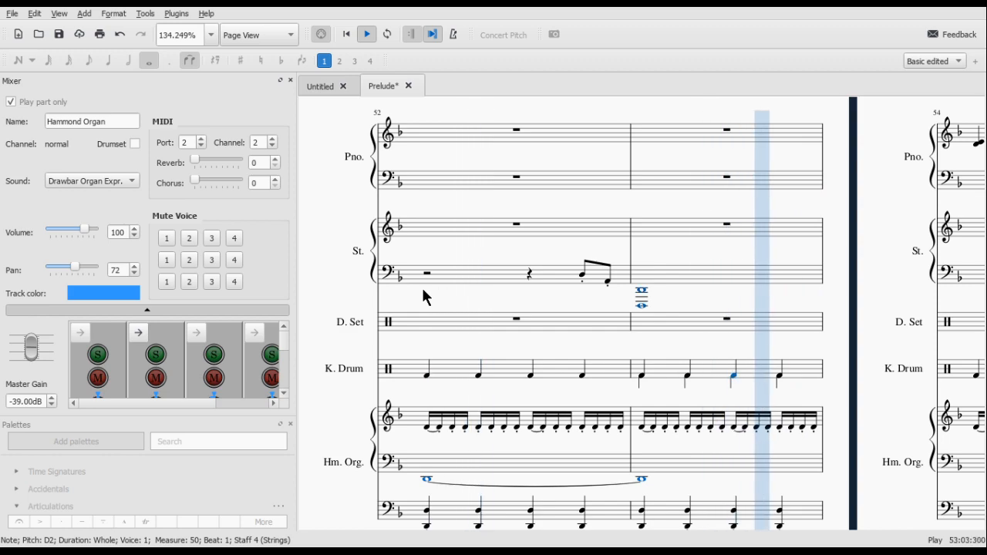
{"action": "key", "text": "space"}
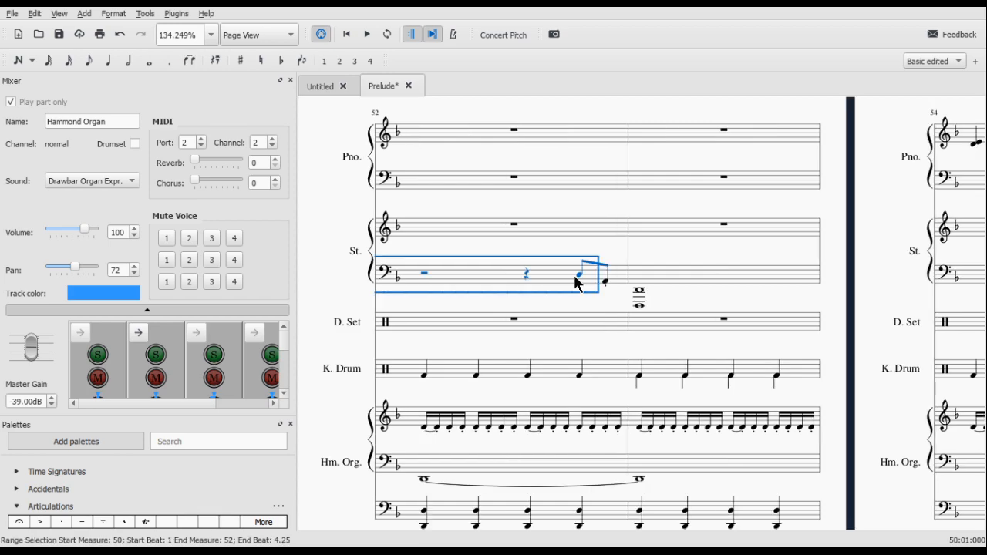
Step: Delete the eighth-note lead-in from measure 52 of the Strings' bass staff
{"action": "left_click", "coordinate": [599, 279]}
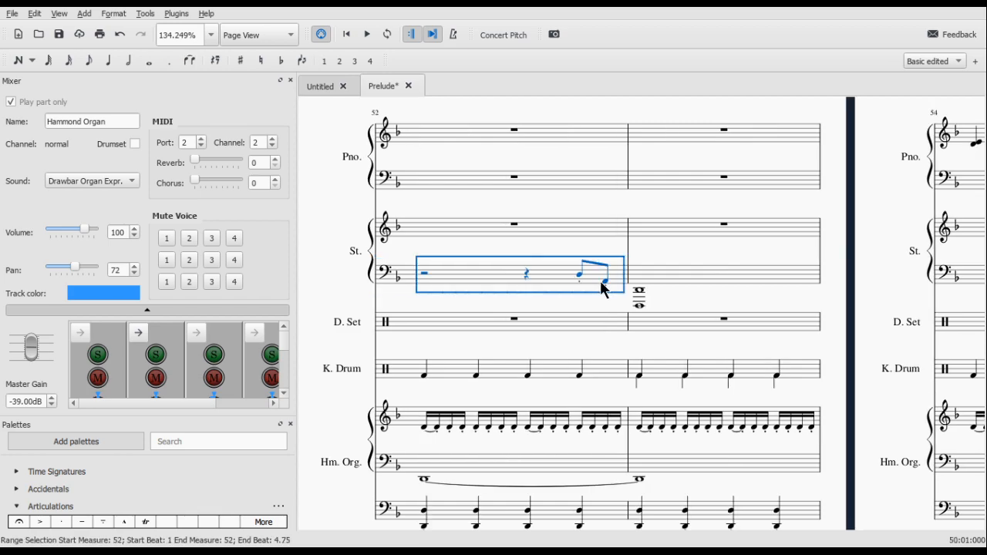
{"action": "key", "text": "Delete"}
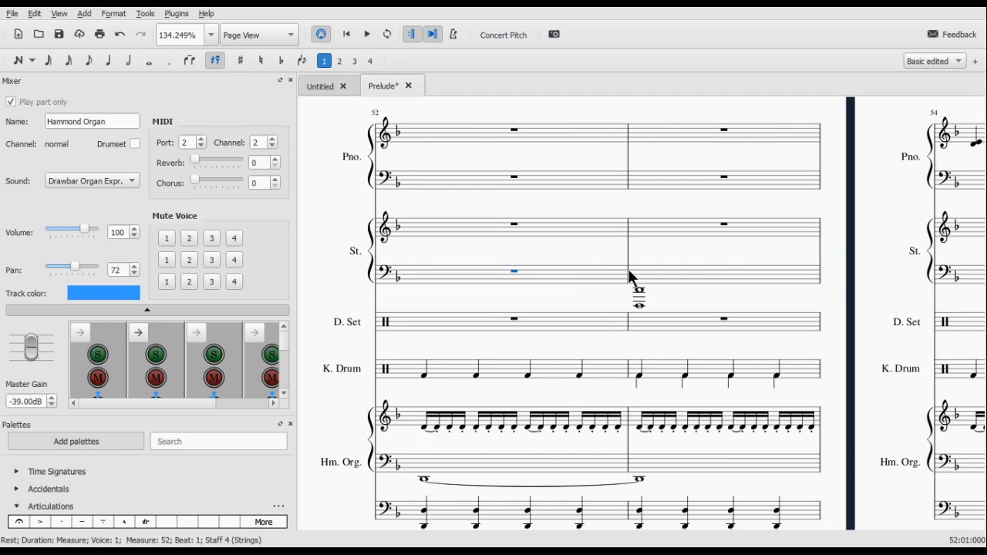
Step: Add an mp dynamic to the first note of the Drumset's ride cymbal triplet on beat 4.5 of measure 50
{"action": "scroll", "coordinate": [416, 266], "scroll_direction": "left", "scroll_amount": 5}
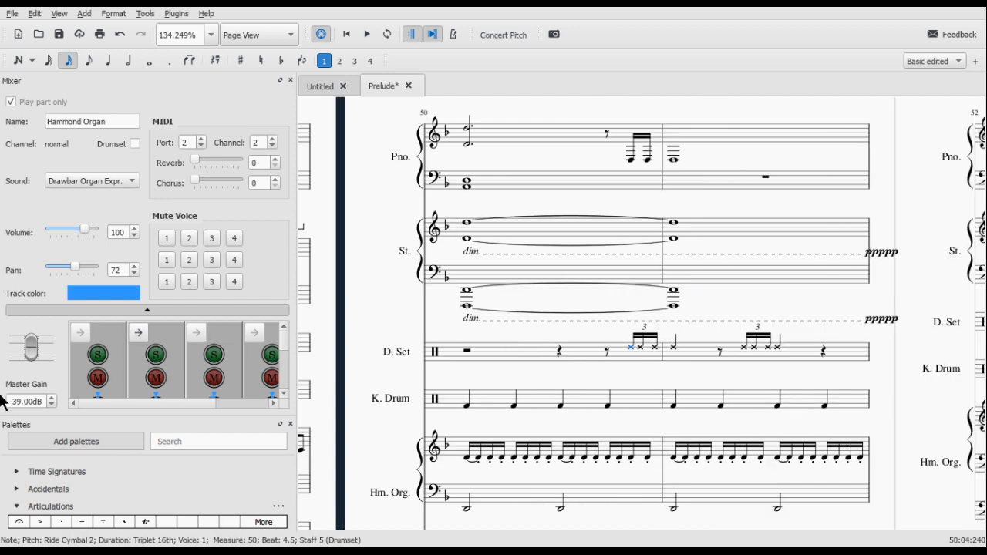
{"action": "scroll", "coordinate": [44, 478], "scroll_direction": "down", "scroll_amount": 5}
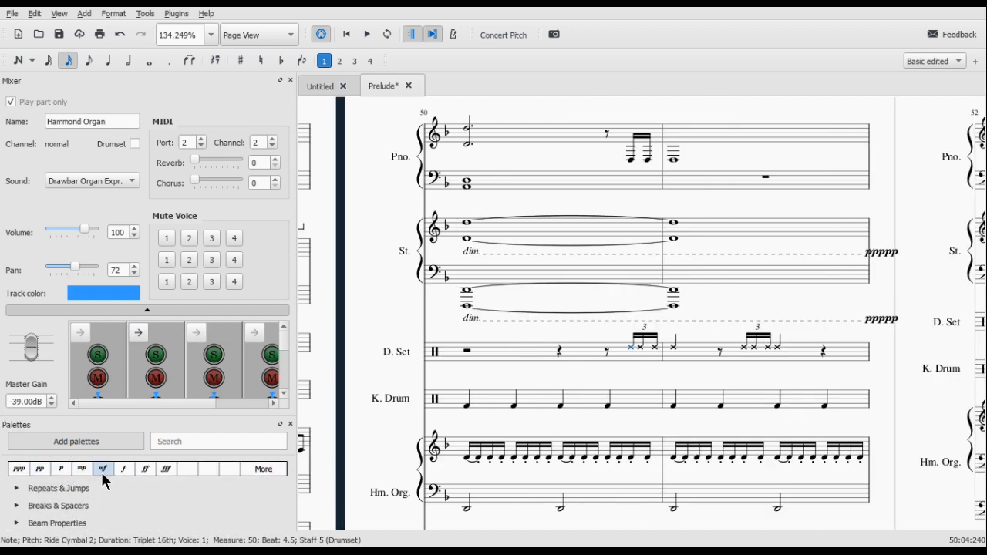
{"action": "left_click_drag", "start_coordinate": [101, 472], "coordinate": [635, 346]}
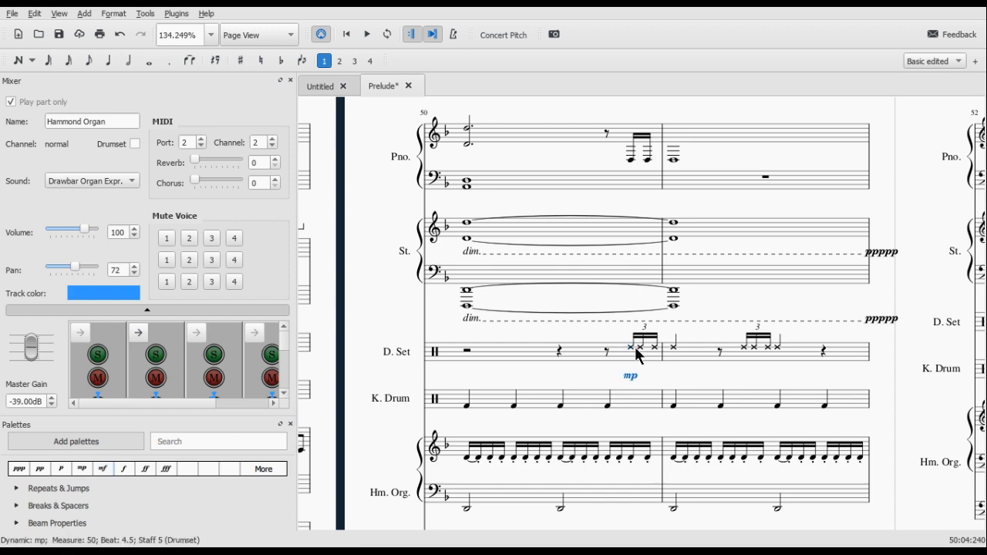
Step: Play back the score from the Strings' D2 whole note in measure 50 past measure 62
{"action": "left_click", "coordinate": [466, 291]}
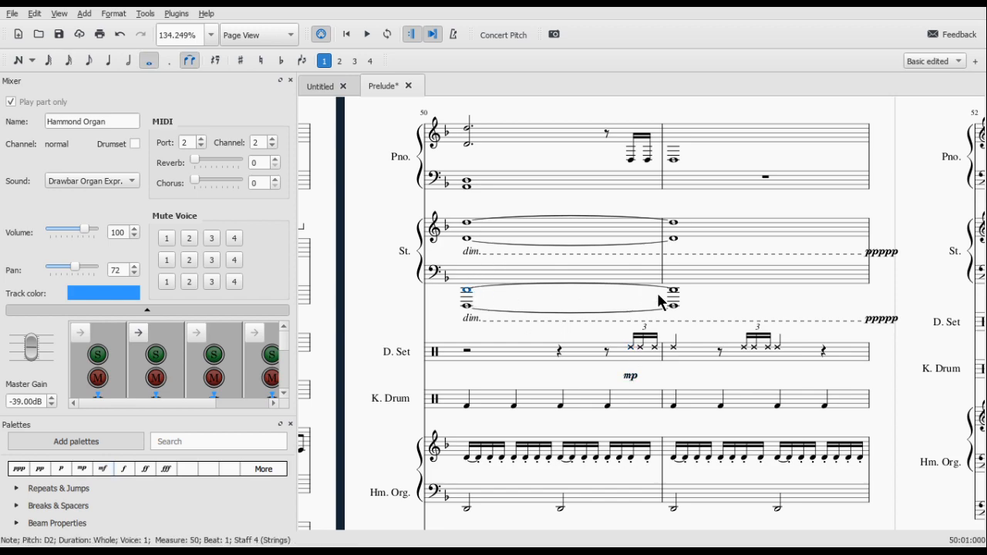
{"action": "key", "text": "space"}
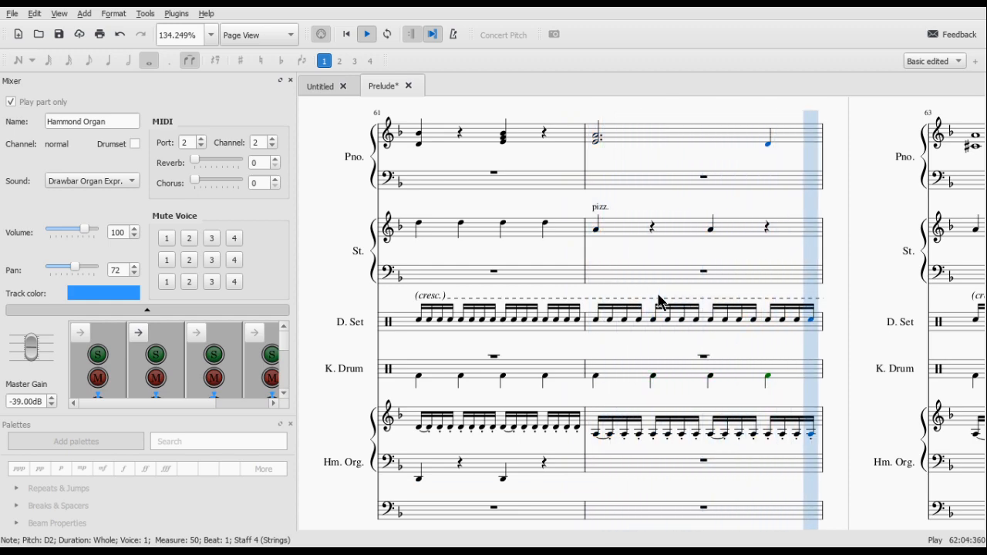
{"action": "key", "text": "space"}
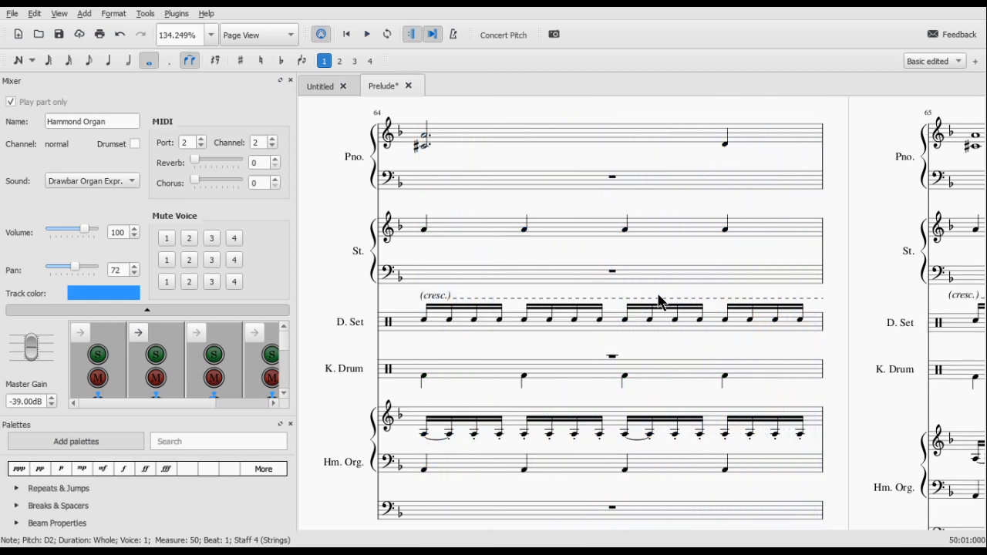
Step: Delete the Drumset's sixteenth notes in measures 58 to 61 along with their pp dynamic and crescendo line
{"action": "left_click", "coordinate": [657, 294]}
{"action": "scroll", "coordinate": [657, 294], "scroll_direction": "left", "scroll_amount": 20}
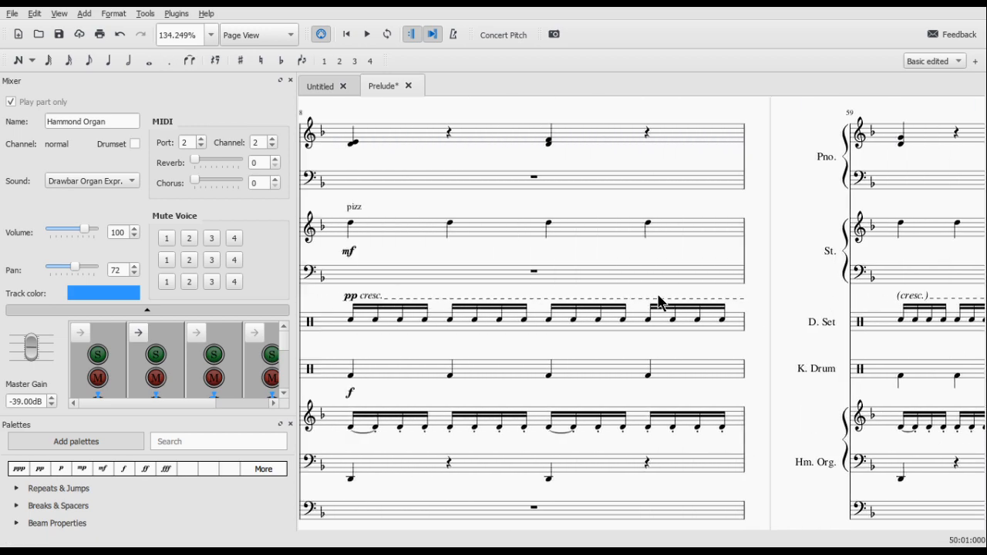
{"action": "scroll", "coordinate": [655, 298], "scroll_direction": "right", "scroll_amount": 4}
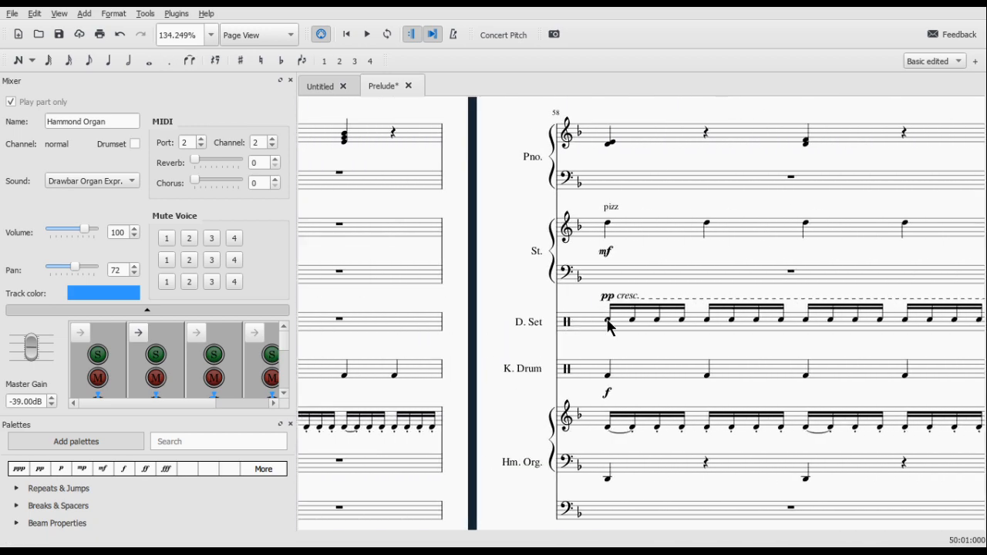
{"action": "left_click", "coordinate": [607, 325]}
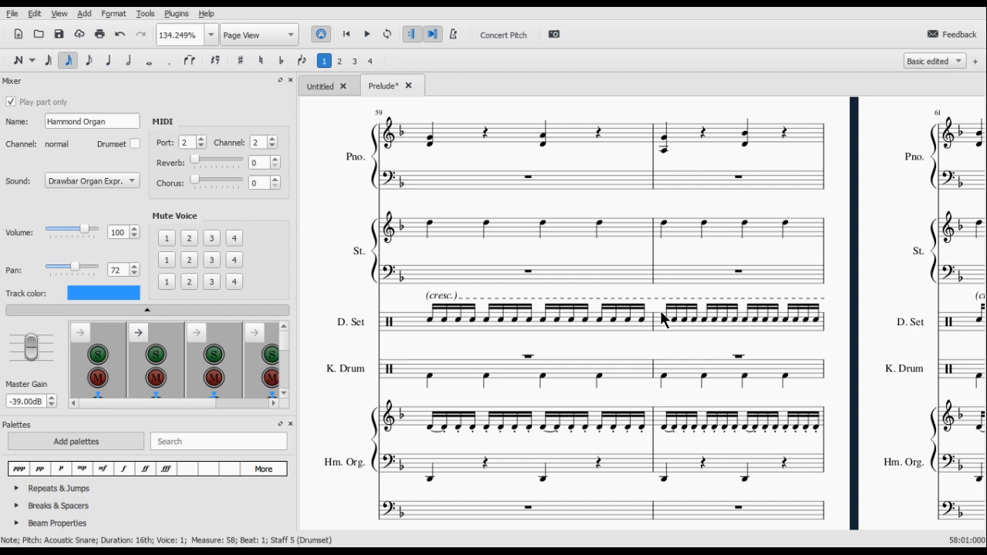
{"action": "scroll", "coordinate": [662, 318], "scroll_direction": "right", "scroll_amount": 5}
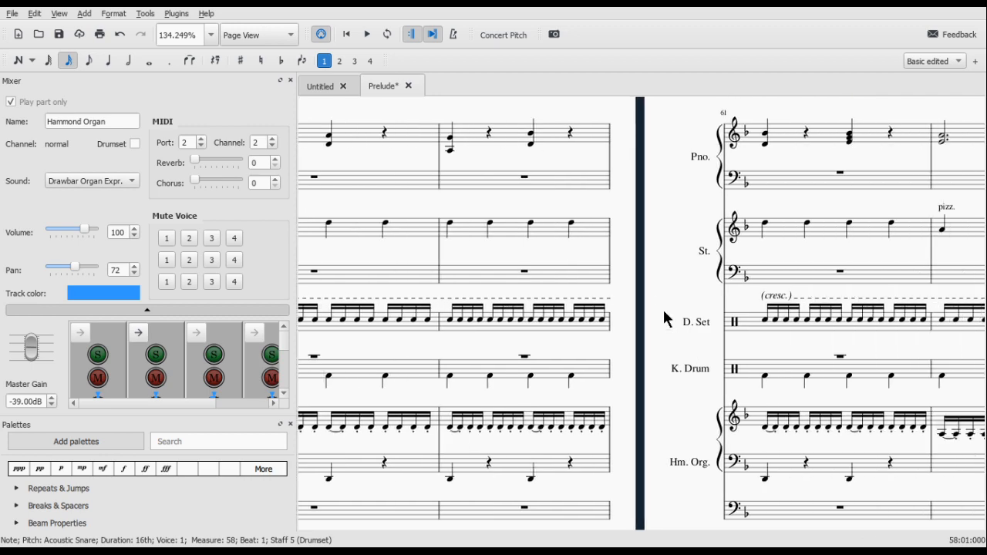
{"action": "left_click", "coordinate": [796, 318], "text": "shift"}
{"action": "key", "text": "Delete"}
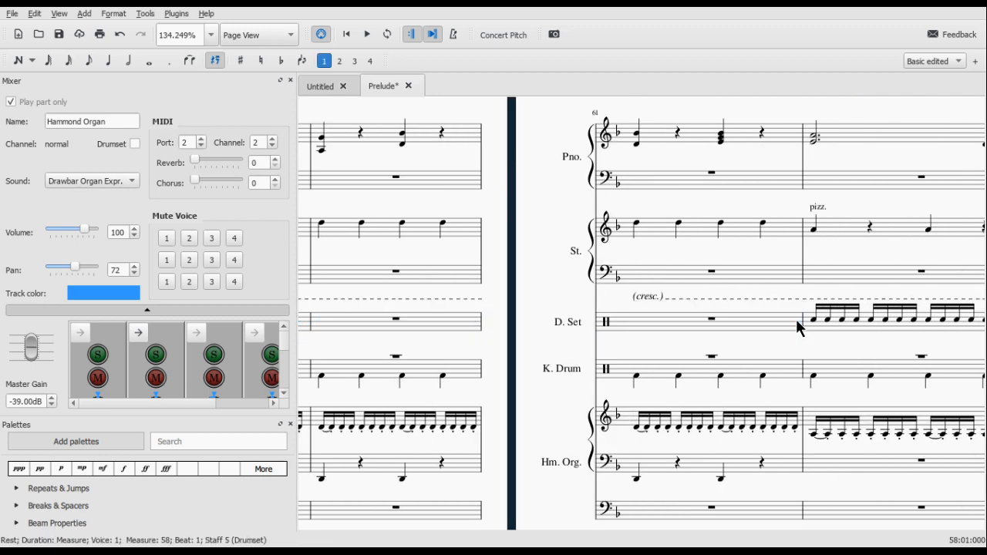
{"action": "scroll", "coordinate": [475, 314], "scroll_direction": "left", "scroll_amount": 7}
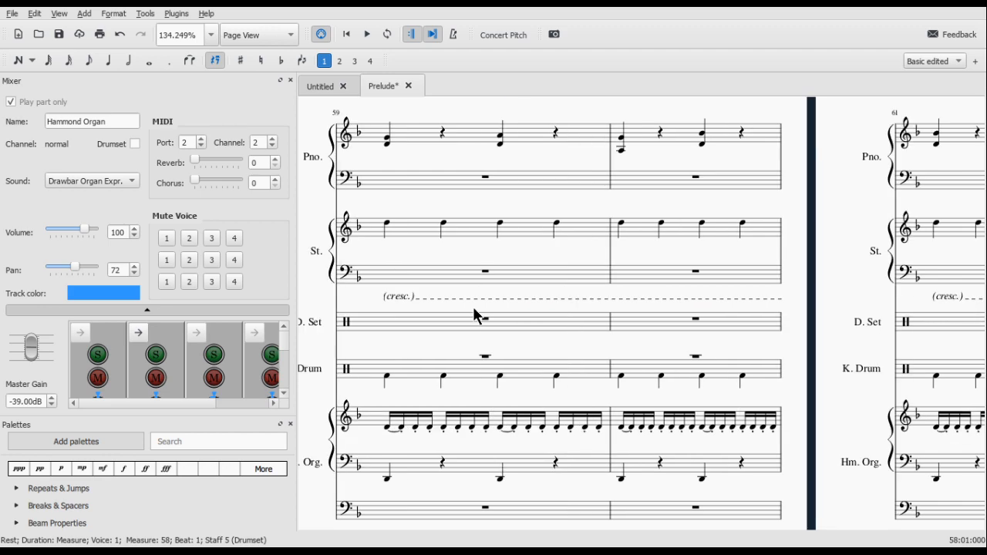
Step: Add a cresc. line under the Drumset's sixteenth notes from measure 62 to the end of measure 65
{"action": "scroll", "coordinate": [605, 323], "scroll_direction": "right", "scroll_amount": 10}
{"action": "left_click", "coordinate": [686, 362]}
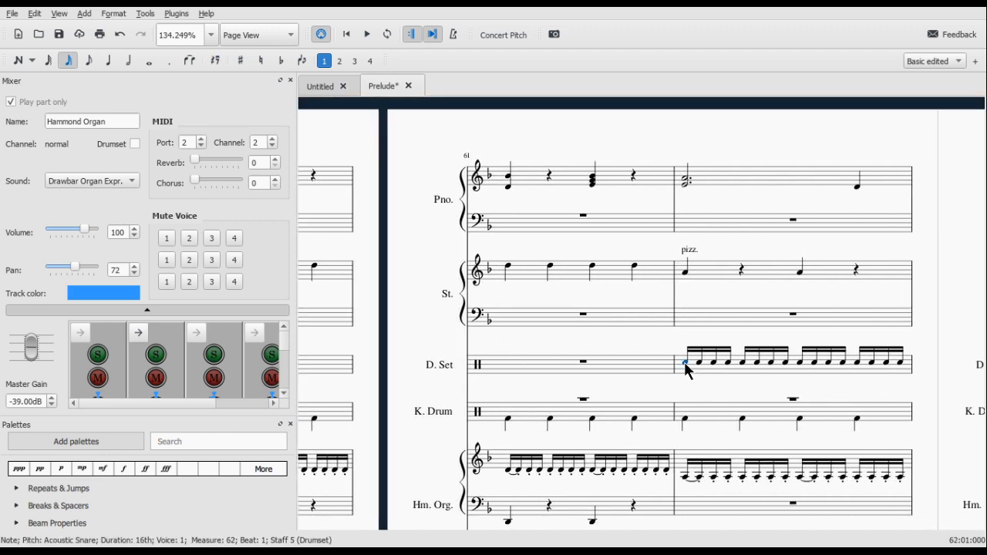
{"action": "scroll", "coordinate": [688, 370], "scroll_direction": "right", "scroll_amount": 13}
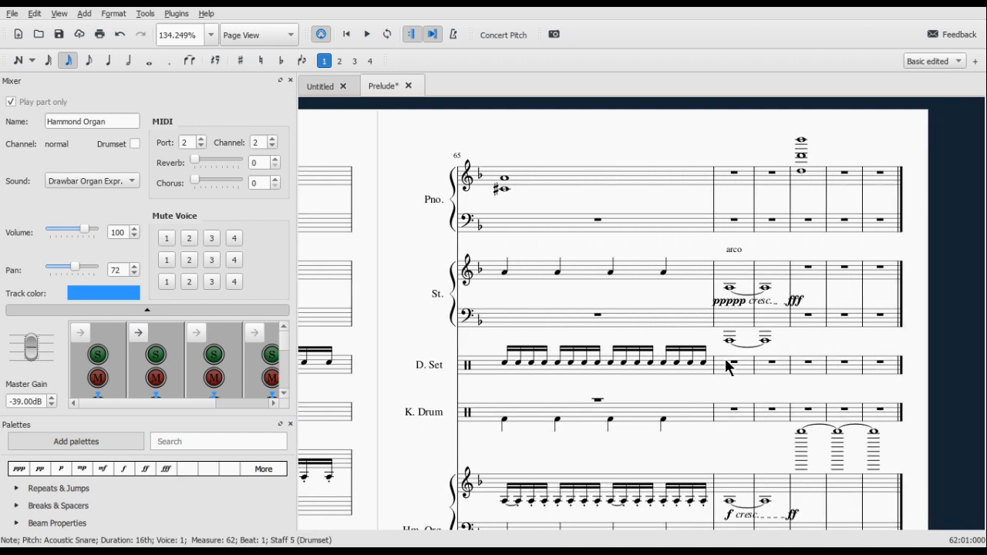
{"action": "left_click", "coordinate": [701, 364], "text": "shift"}
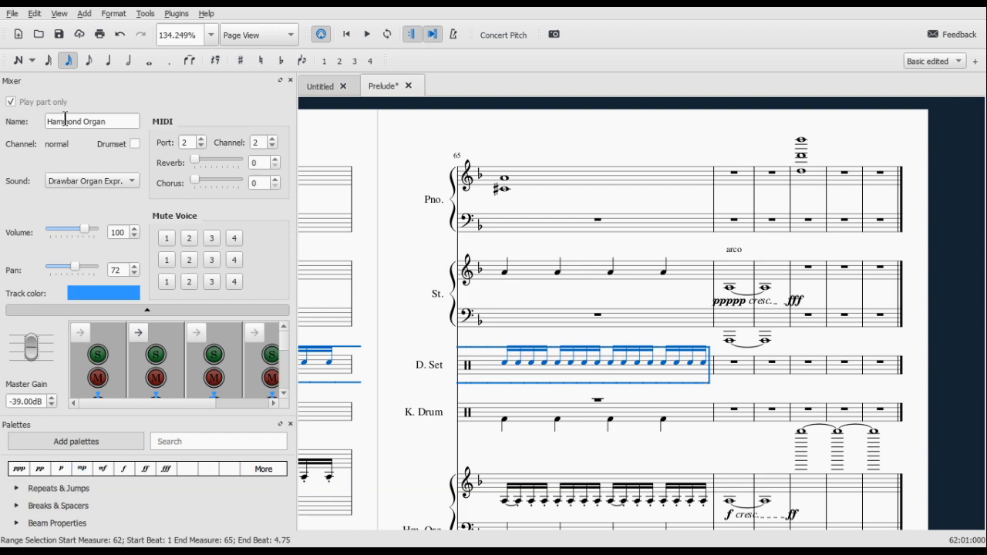
{"action": "scroll", "coordinate": [52, 504], "scroll_direction": "up", "scroll_amount": 1}
{"action": "scroll", "coordinate": [42, 507], "scroll_direction": "up", "scroll_amount": 3}
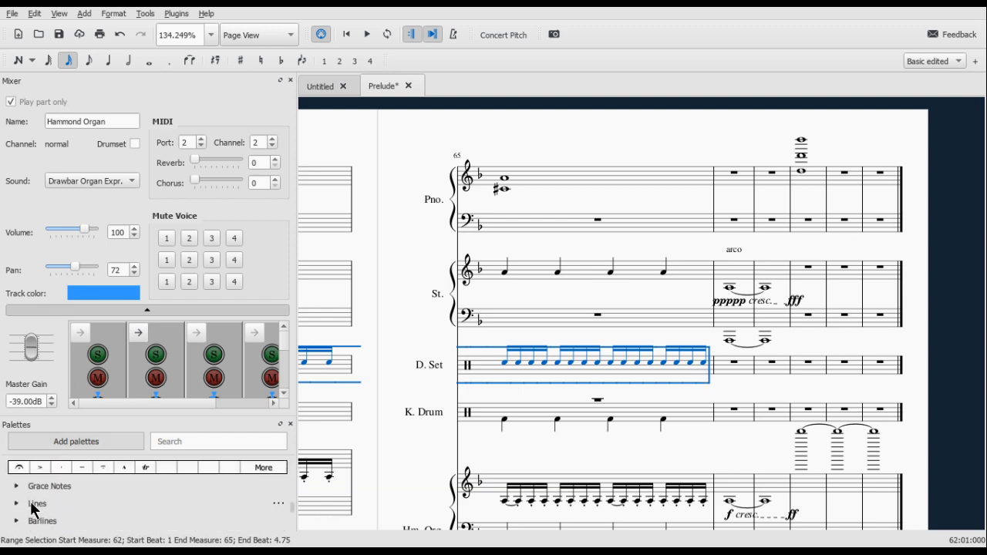
{"action": "left_click_drag", "start_coordinate": [81, 417], "coordinate": [150, 28]}
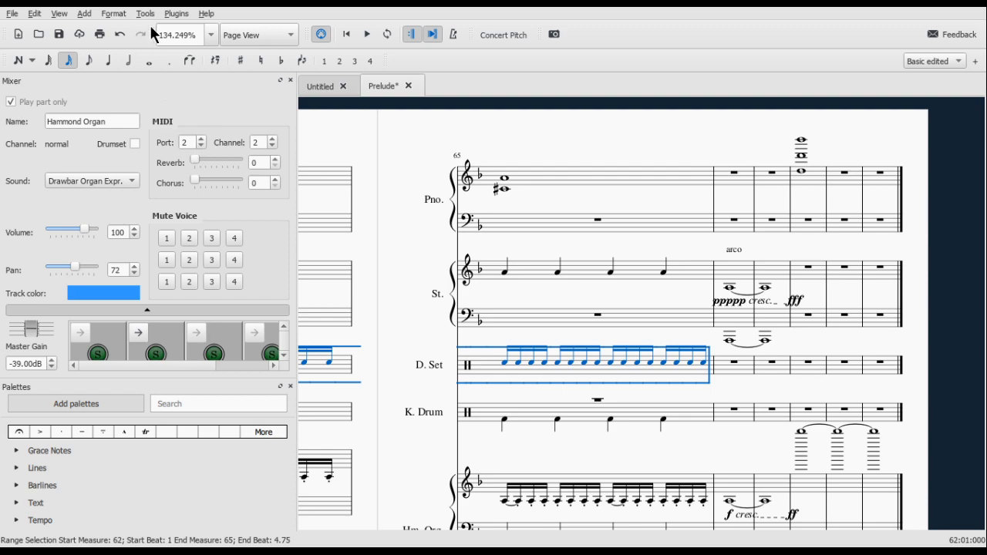
{"action": "left_click", "coordinate": [34, 468]}
{"action": "left_click", "coordinate": [146, 484]}
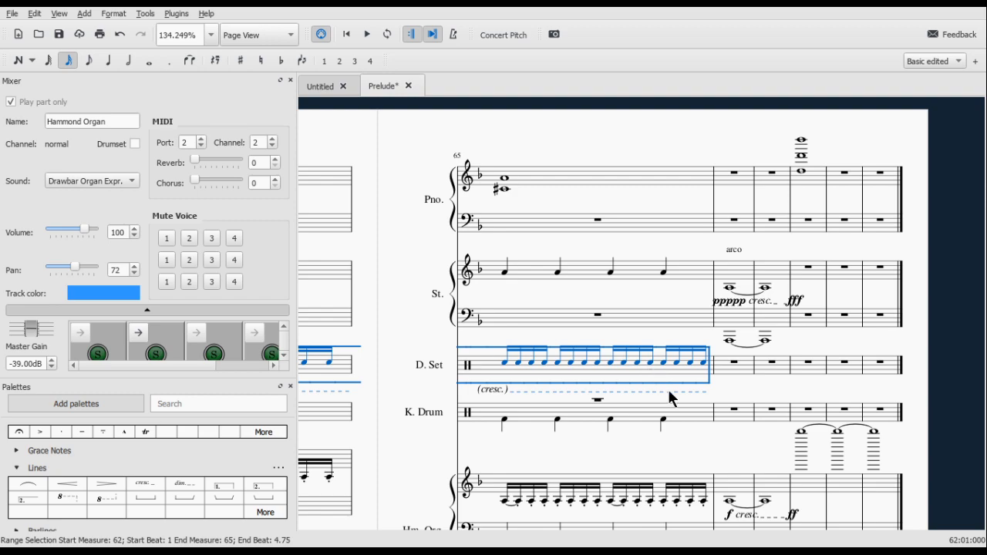
Step: Try applying an ff dynamic with the Drumset's measures 62 to 65 selected, and undo it
{"action": "left_click", "coordinate": [668, 391]}
{"action": "scroll", "coordinate": [92, 476], "scroll_direction": "down", "scroll_amount": 6}
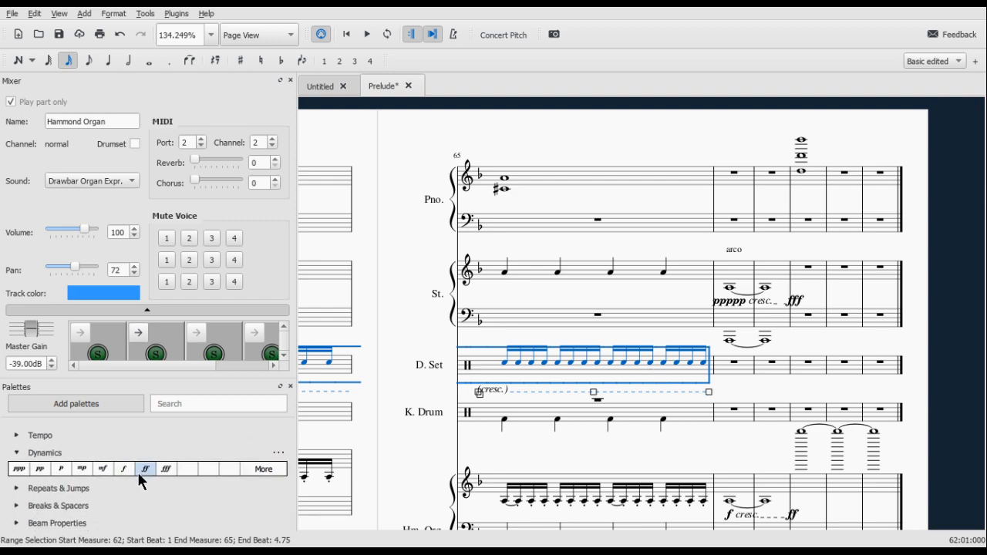
{"action": "left_click", "coordinate": [145, 468]}
{"action": "key", "text": "ctrl+z"}
Step: Add a ppp dynamic on the first Drumset note of measure 62, where the crescendo line starts
{"action": "left_click", "coordinate": [690, 391]}
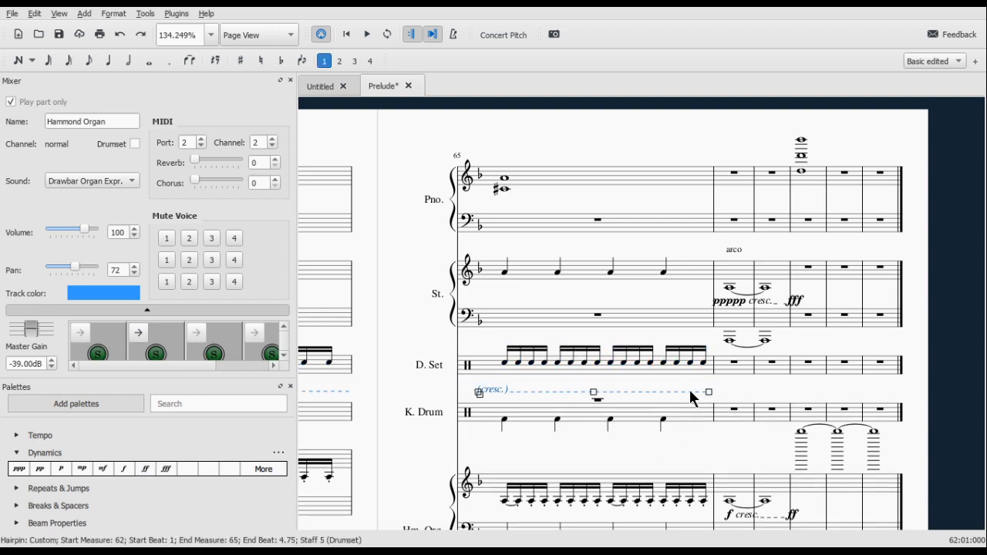
{"action": "left_click", "coordinate": [96, 468]}
{"action": "scroll", "coordinate": [531, 463], "scroll_direction": "left", "scroll_amount": 15}
{"action": "scroll", "coordinate": [531, 462], "scroll_direction": "right", "scroll_amount": 10}
{"action": "scroll", "coordinate": [612, 432], "scroll_direction": "left", "scroll_amount": 15}
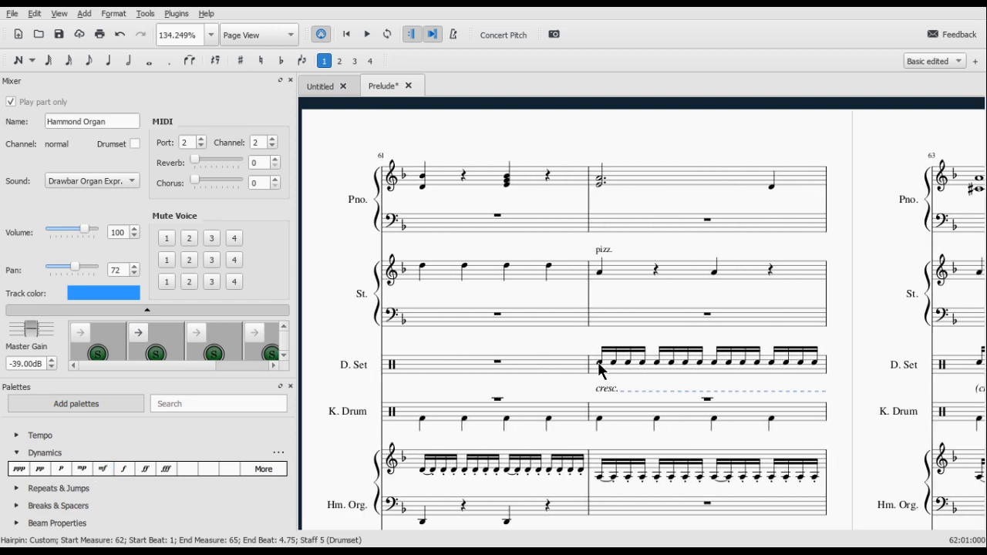
{"action": "left_click_drag", "start_coordinate": [598, 362], "coordinate": [599, 363]}
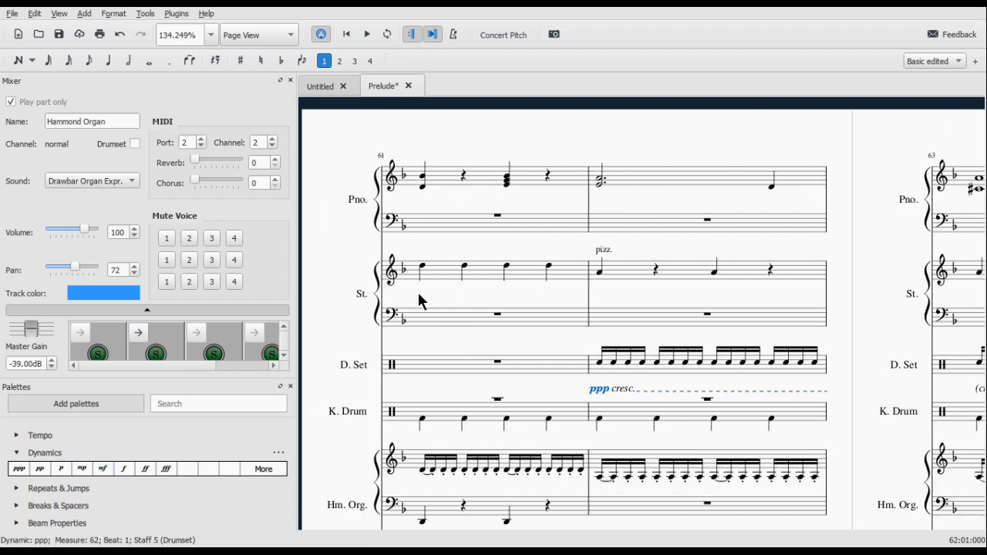
{"action": "scroll", "coordinate": [426, 276], "scroll_direction": "left", "scroll_amount": 10}
{"action": "scroll", "coordinate": [428, 279], "scroll_direction": "right", "scroll_amount": 3}
{"action": "scroll", "coordinate": [431, 284], "scroll_direction": "left", "scroll_amount": 5}
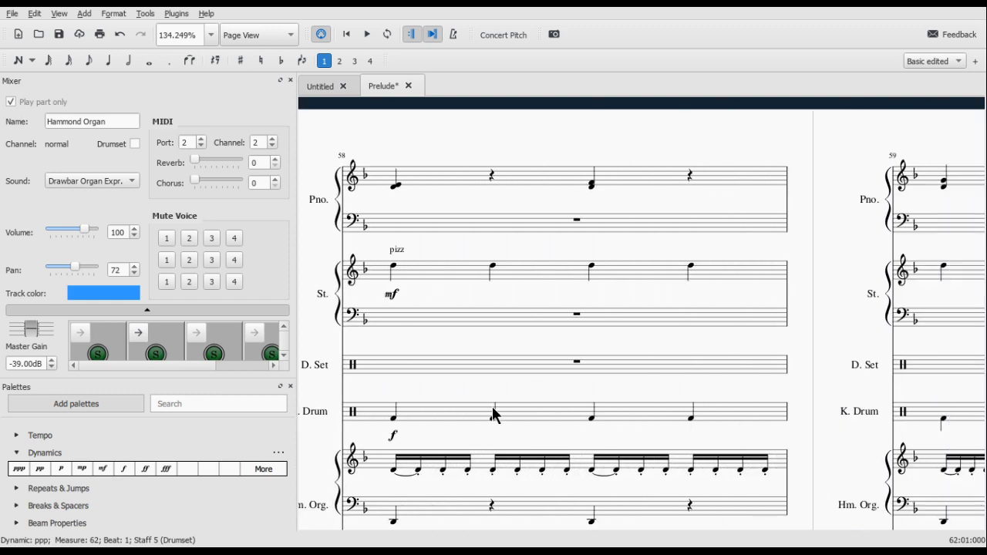
Step: Play the score from the Kick Drum's first note in measure 58 through the ending
{"action": "left_click", "coordinate": [394, 416]}
{"action": "key", "text": "space"}
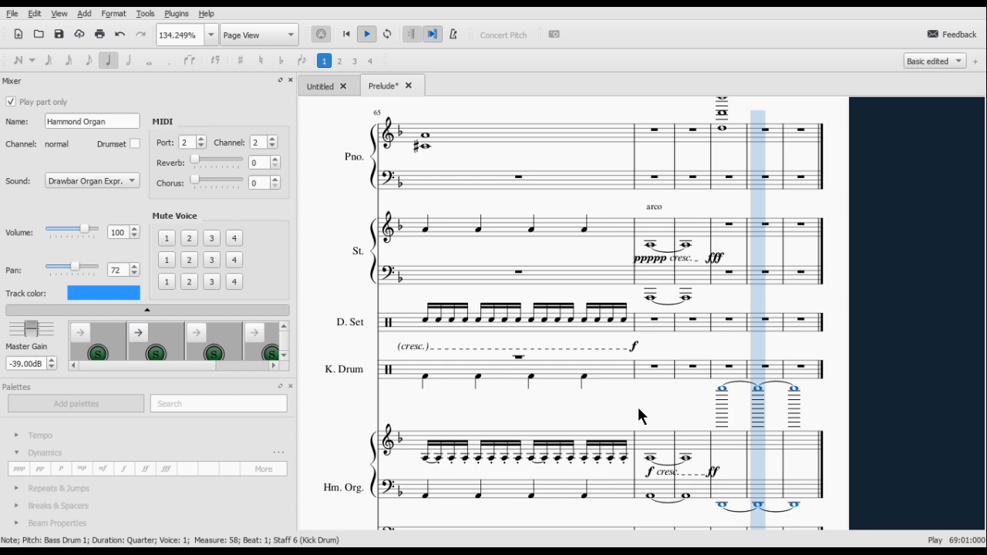
{"action": "key", "text": "space"}
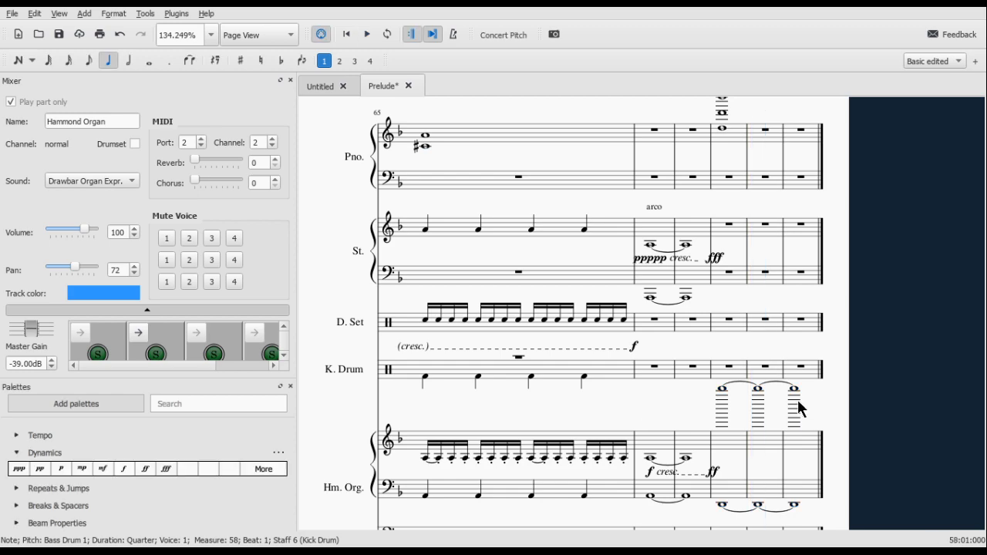
Step: Delete the Hammond Organ's tied whole notes in measure 70 and remove that last measure from the score
{"action": "left_click", "coordinate": [795, 390]}
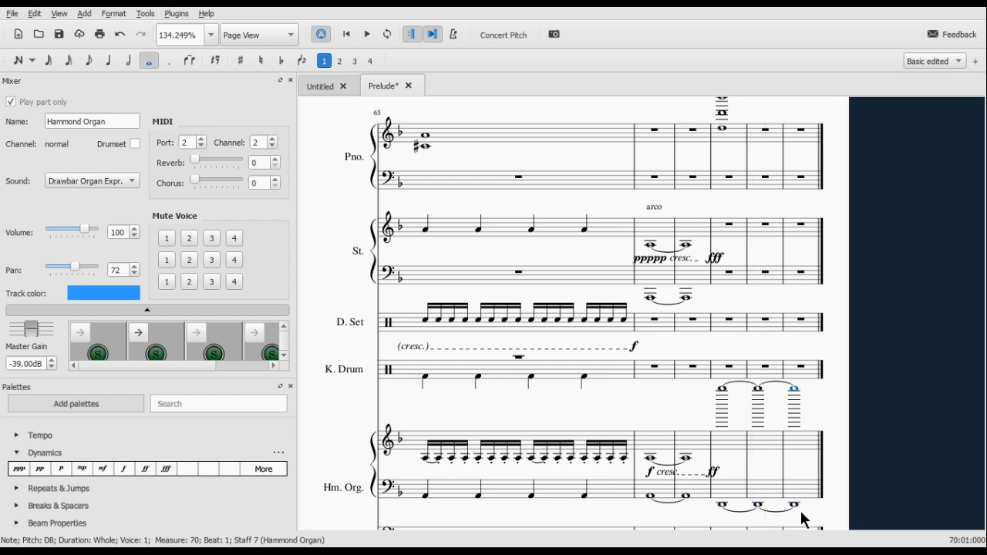
{"action": "left_click", "coordinate": [796, 504], "text": "shift"}
{"action": "scroll", "coordinate": [809, 488], "scroll_direction": "down", "scroll_amount": 2}
{"action": "key", "text": "Delete"}
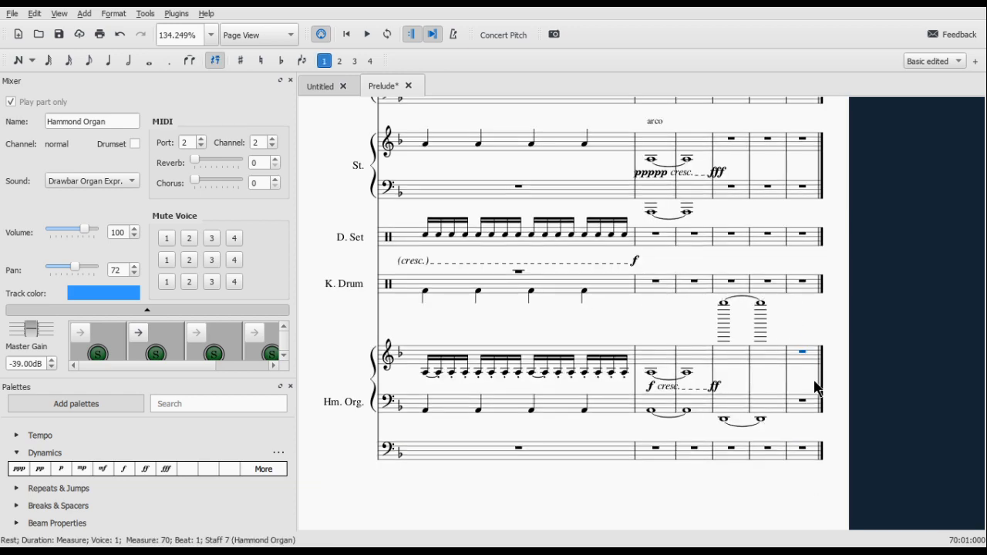
{"action": "scroll", "coordinate": [818, 353], "scroll_direction": "up", "scroll_amount": 4}
{"action": "left_click", "coordinate": [809, 224]}
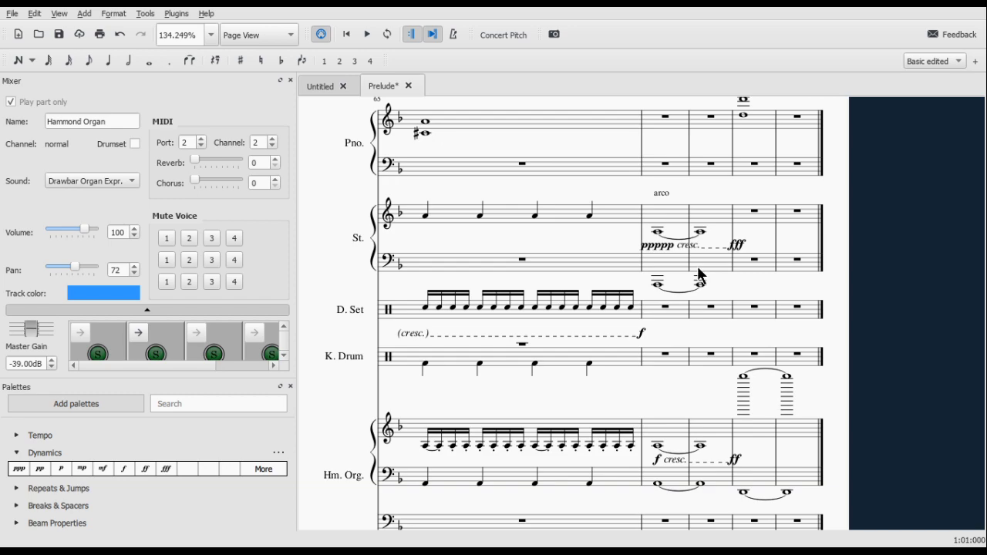
Step: Play the score from the Hammond Organ's first eighth note in measure 46 to the end
{"action": "scroll", "coordinate": [646, 341], "scroll_direction": "left", "scroll_amount": 17}
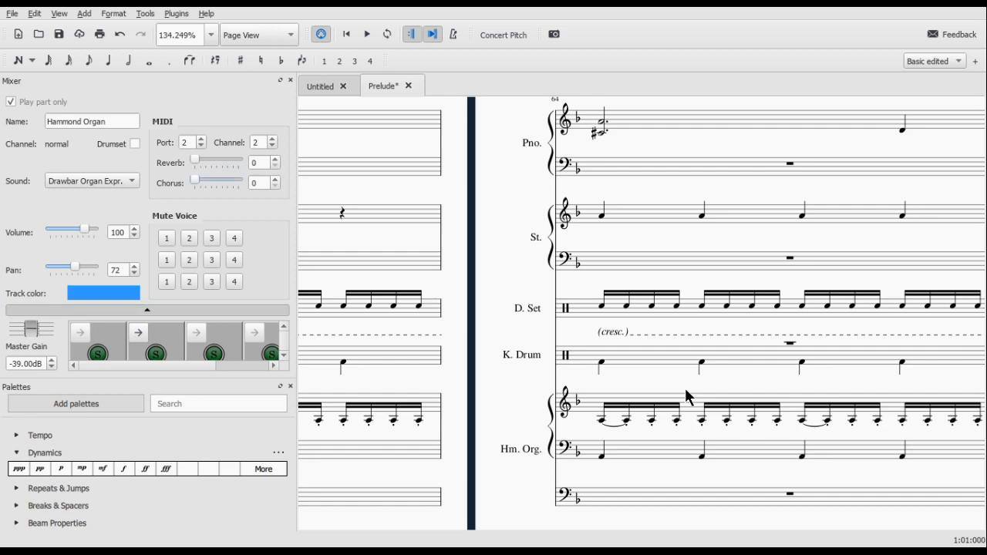
{"action": "scroll", "coordinate": [688, 396], "scroll_direction": "left", "scroll_amount": 15}
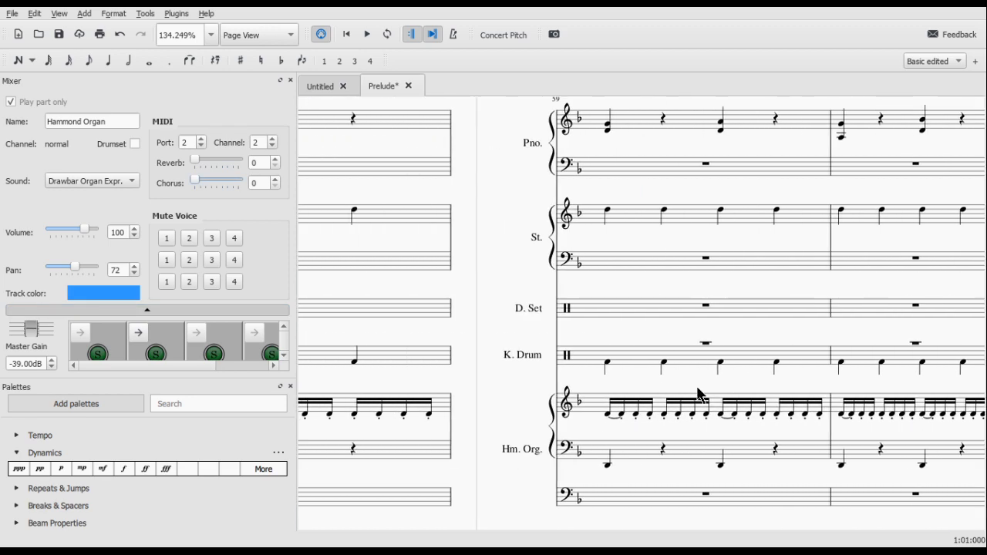
{"action": "scroll", "coordinate": [698, 394], "scroll_direction": "left", "scroll_amount": 8}
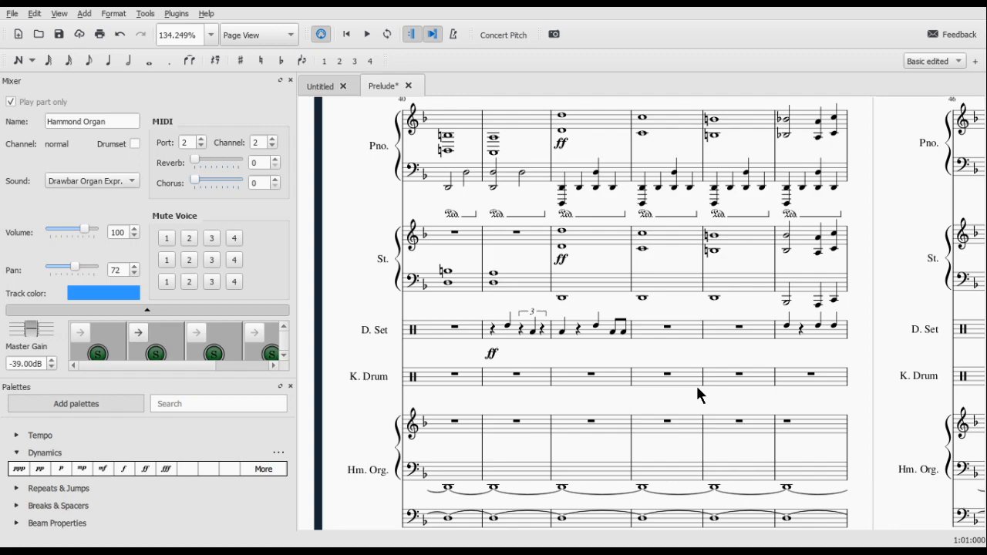
{"action": "scroll", "coordinate": [695, 383], "scroll_direction": "right", "scroll_amount": 4}
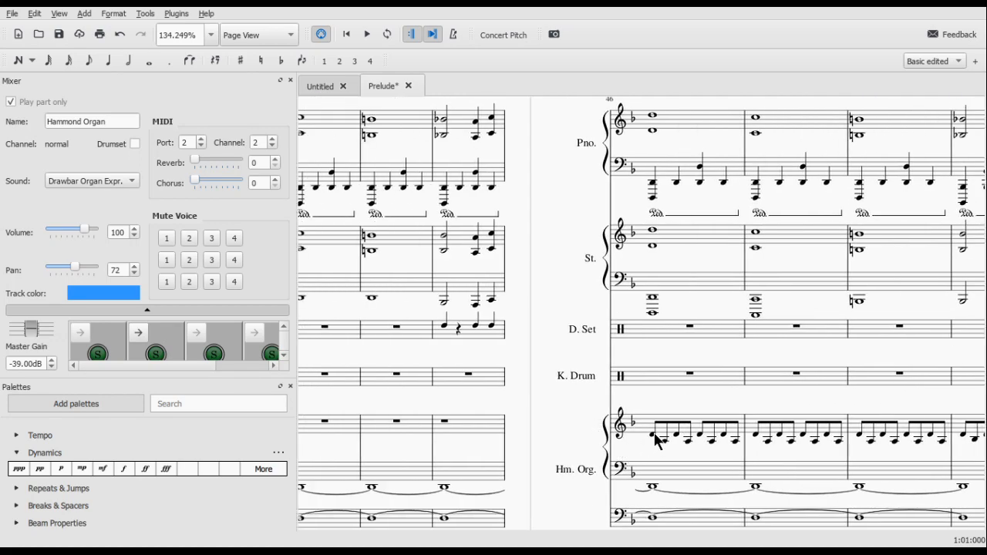
{"action": "left_click", "coordinate": [653, 436]}
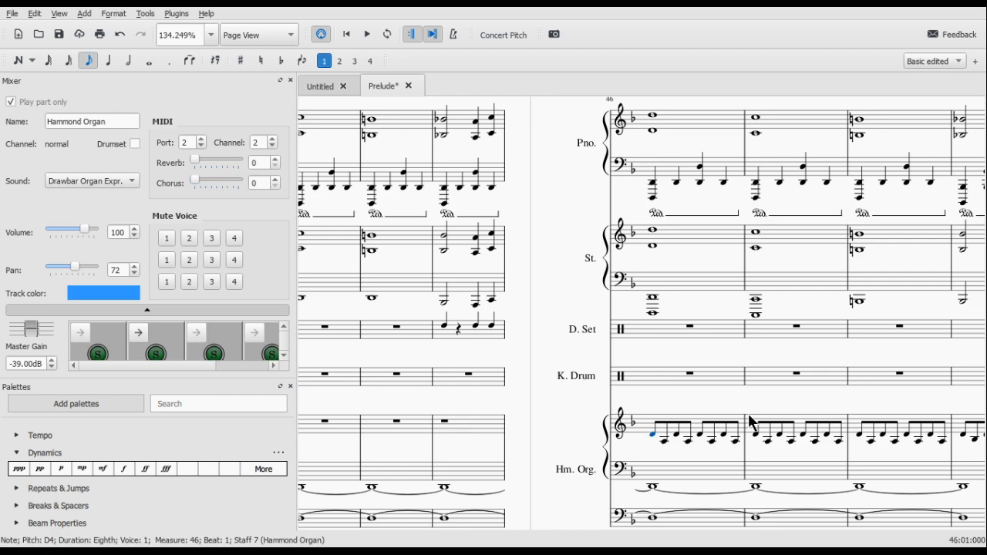
{"action": "key", "text": "space"}
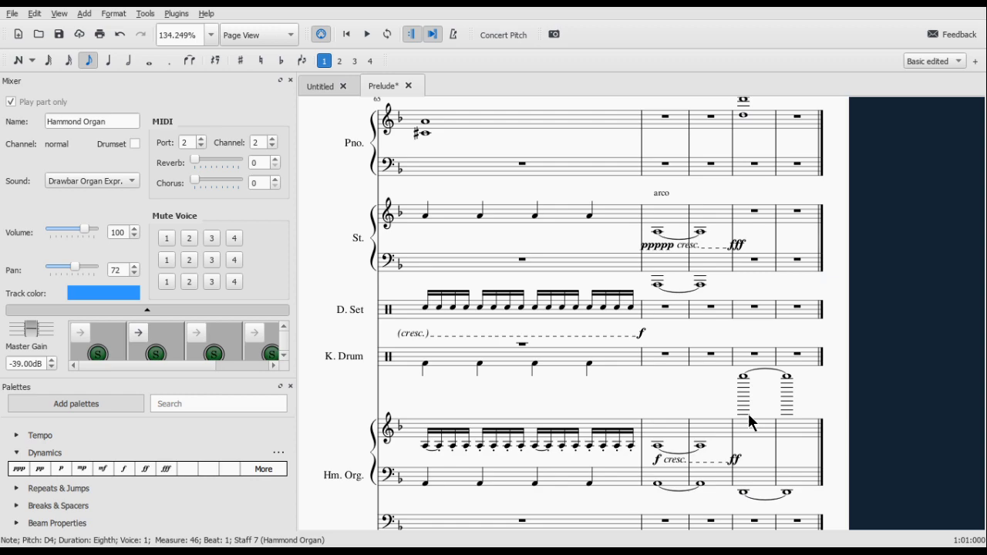
Step: Solo the Piano in the Mixer and play from its dotted half-note chord in measure 62
{"action": "scroll", "coordinate": [481, 274], "scroll_direction": "left", "scroll_amount": 6}
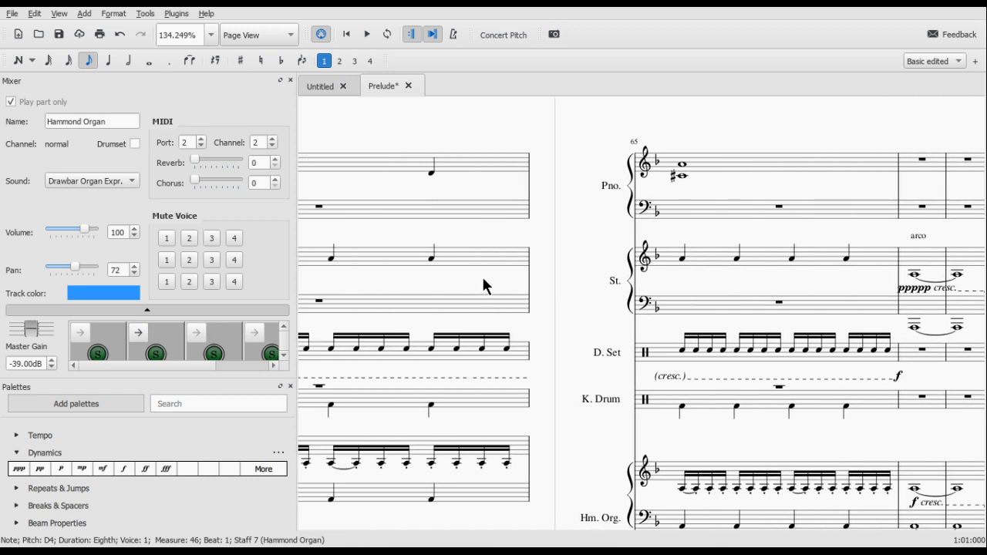
{"action": "scroll", "coordinate": [484, 285], "scroll_direction": "right", "scroll_amount": 6}
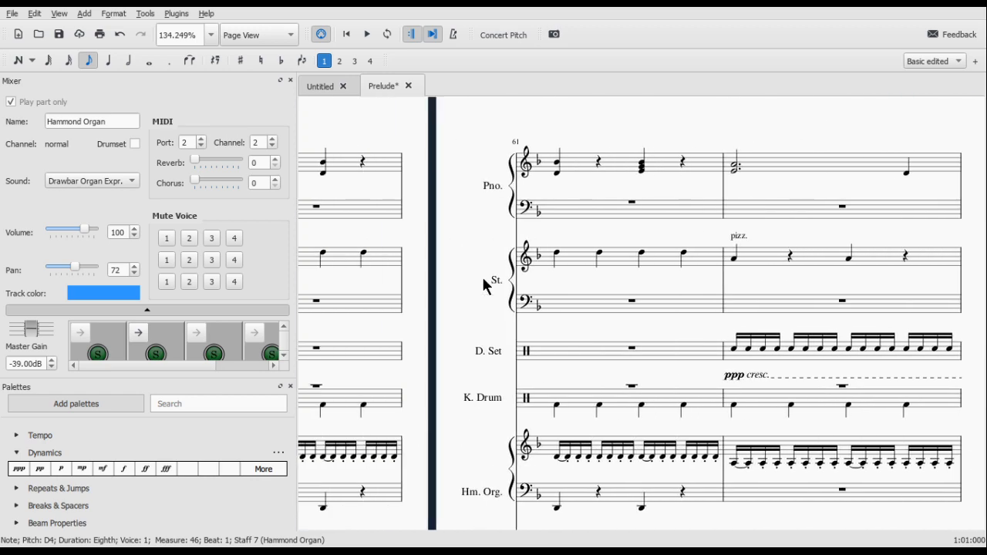
{"action": "left_click", "coordinate": [562, 163]}
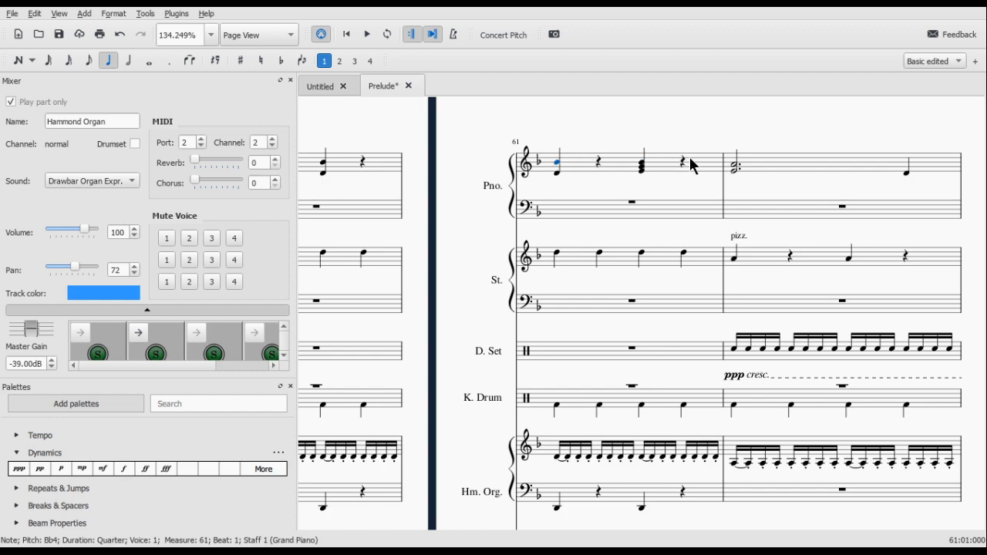
{"action": "left_click", "coordinate": [734, 166]}
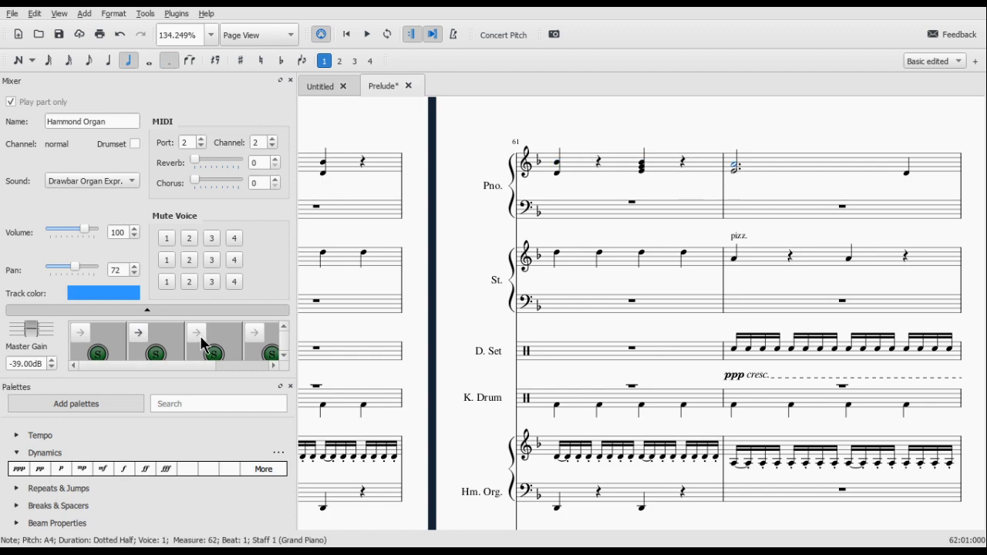
{"action": "left_click", "coordinate": [98, 354]}
{"action": "key", "text": "space"}
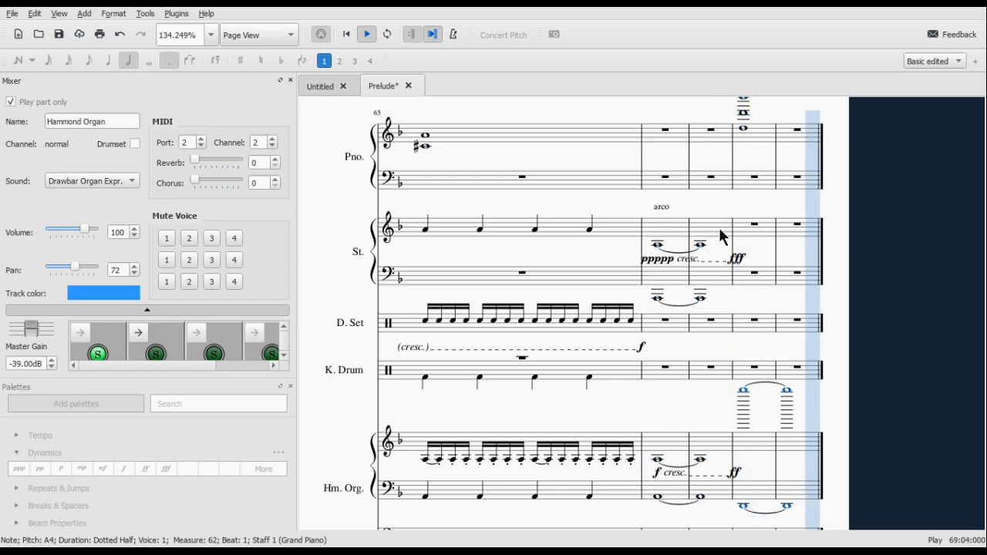
Step: Solo the Strings arco channel in the Mixer and play from the Hammond Organ's first note of measure 65
{"action": "scroll", "coordinate": [729, 225], "scroll_direction": "left", "scroll_amount": 3}
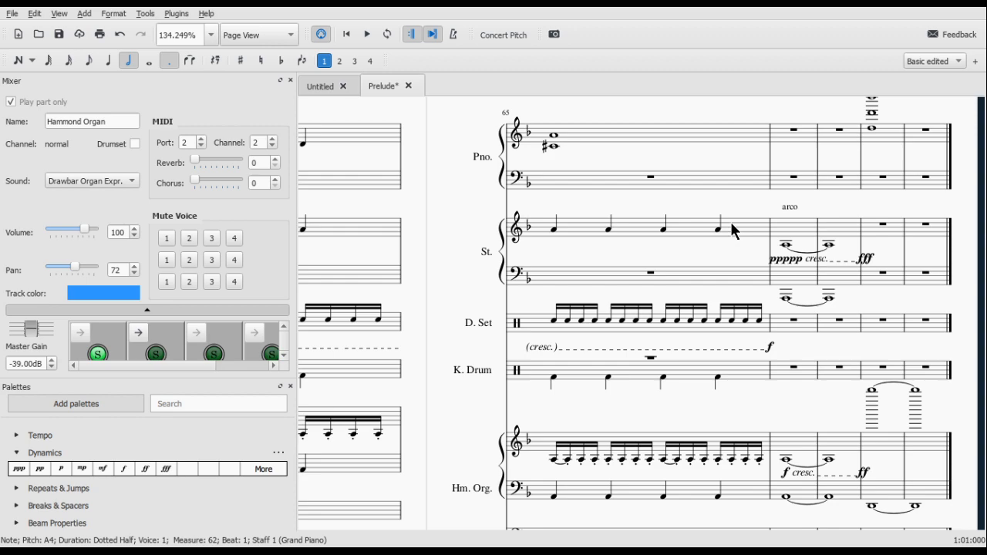
{"action": "scroll", "coordinate": [732, 231], "scroll_direction": "right", "scroll_amount": 3}
{"action": "left_click", "coordinate": [424, 459]}
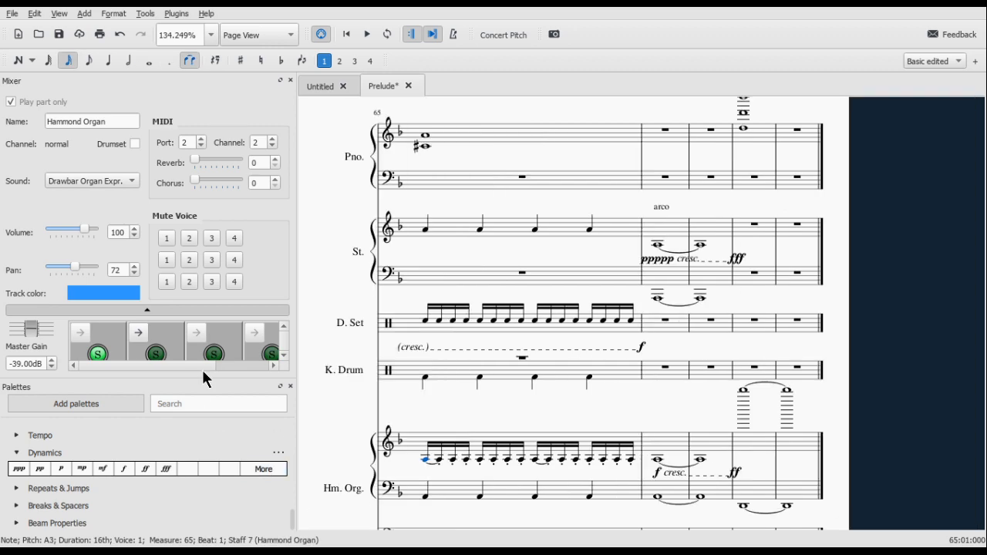
{"action": "left_click", "coordinate": [130, 357]}
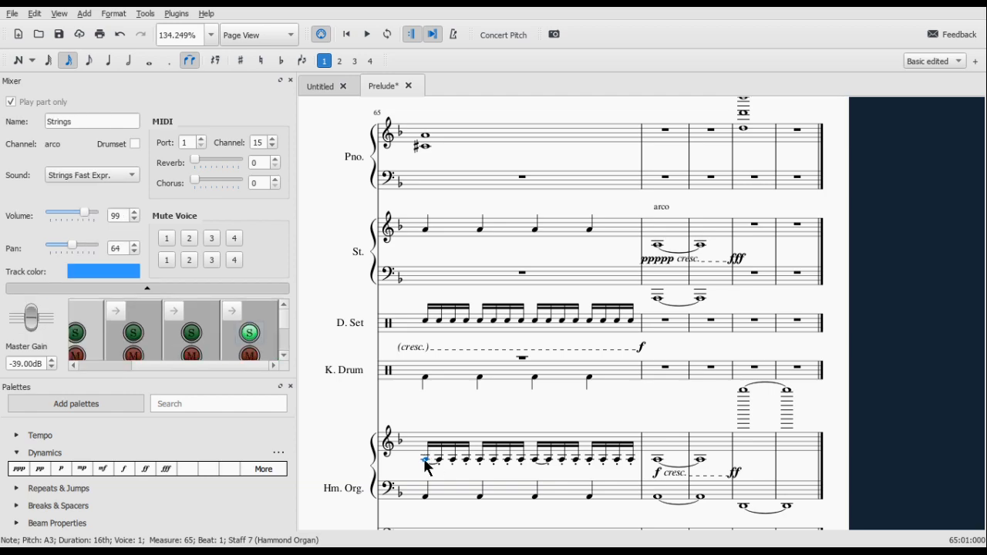
{"action": "key", "text": "space"}
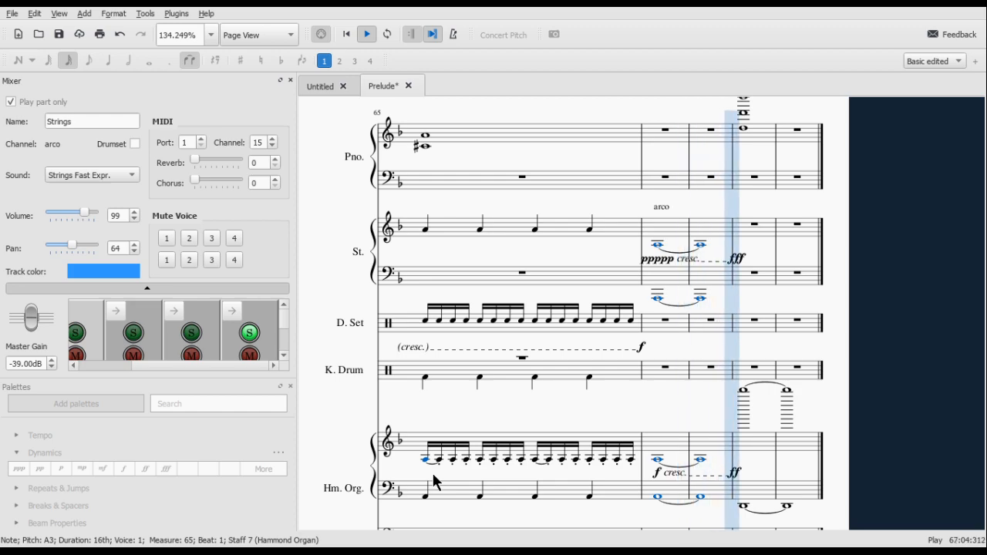
{"action": "key", "text": "space"}
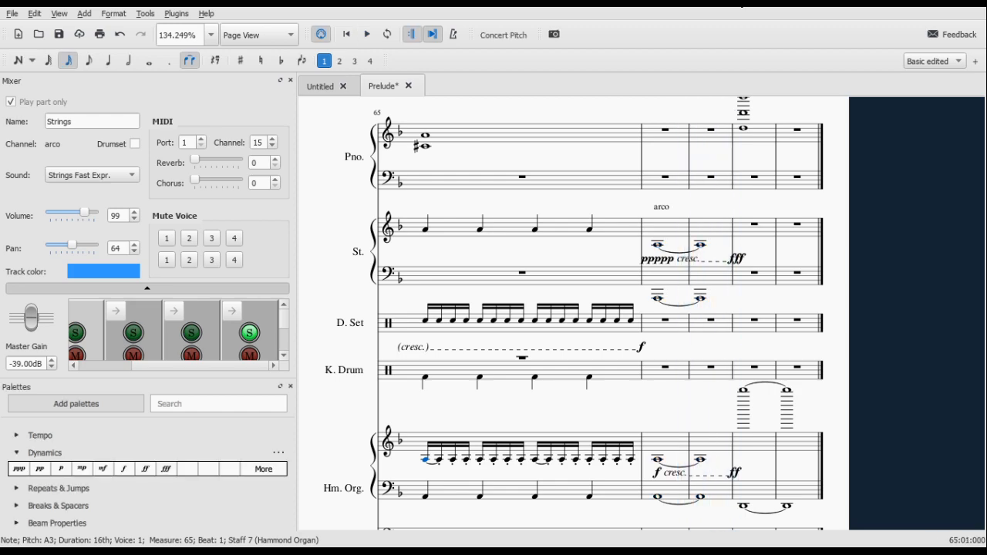
Step: Play the ending from the Piano's whole-note chord in measure 65 with the Piano channel soloed
{"action": "left_click", "coordinate": [744, 131]}
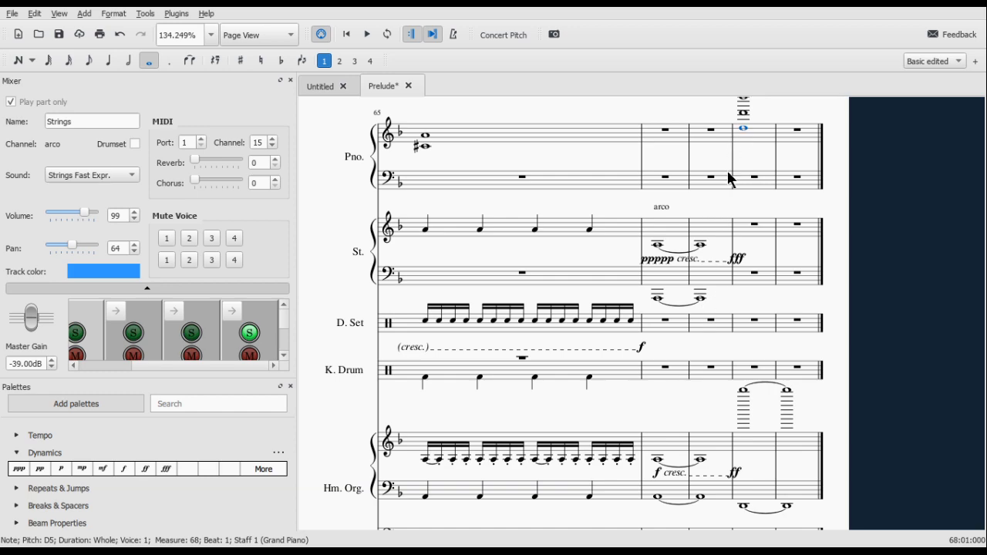
{"action": "scroll", "coordinate": [731, 179], "scroll_direction": "down", "scroll_amount": 1}
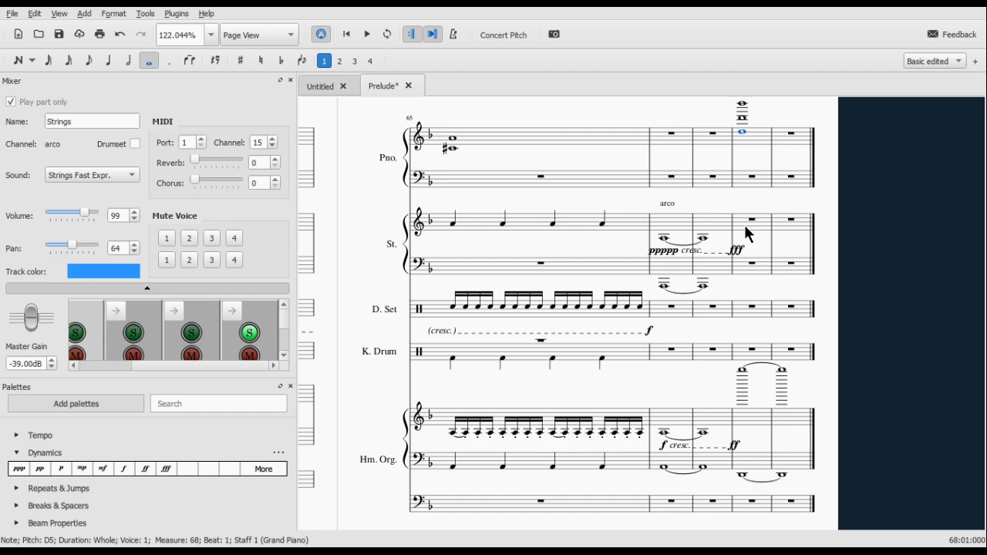
{"action": "left_click", "coordinate": [451, 148]}
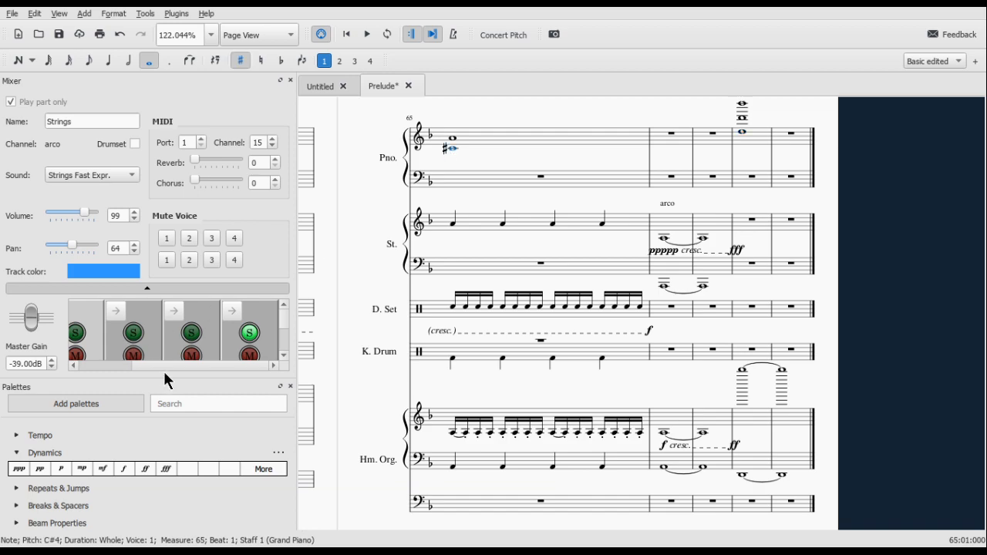
{"action": "left_click", "coordinate": [74, 365]}
{"action": "left_click", "coordinate": [95, 334]}
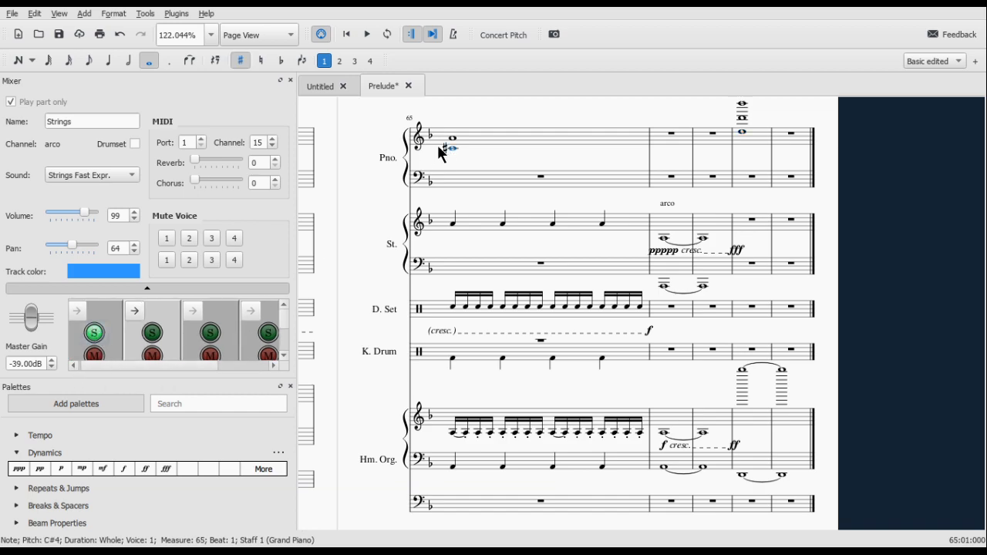
{"action": "mouse_move", "coordinate": [188, 364]}
{"action": "left_mouse_down"}
{"action": "mouse_move", "coordinate": [209, 364]}
{"action": "mouse_move", "coordinate": [180, 364]}
{"action": "left_mouse_up"}
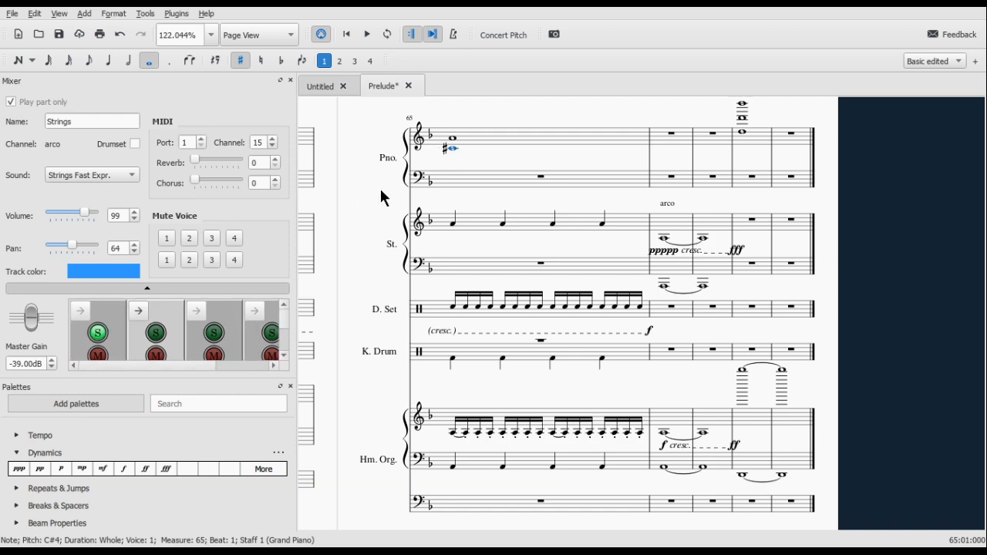
{"action": "key", "text": "space"}
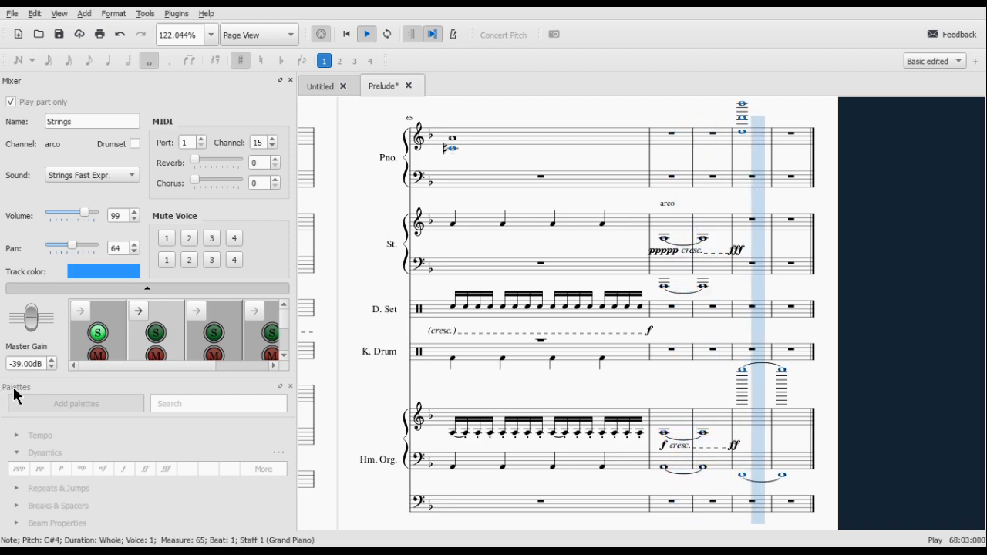
{"action": "key", "text": "space"}
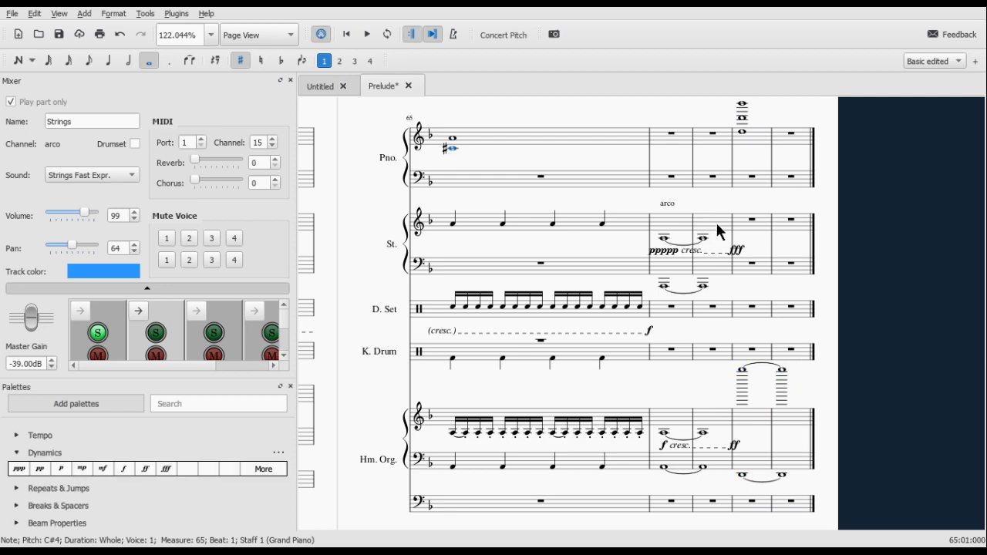
Step: Extend the Piano's whole-note chord in measure 68 with ties into measure 69
{"action": "left_click", "coordinate": [743, 131]}
{"action": "left_click", "coordinate": [741, 104], "text": "shift"}
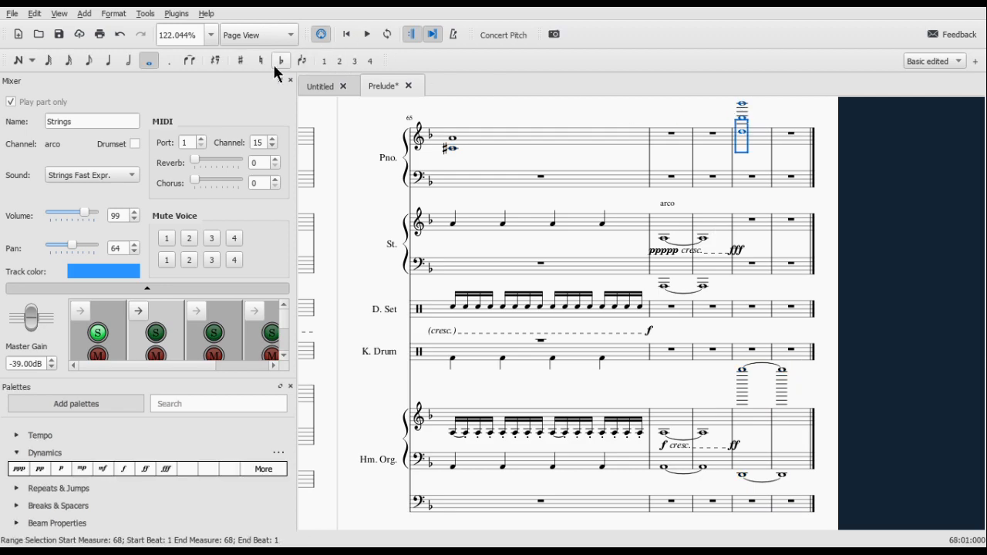
{"action": "key", "text": "plus"}
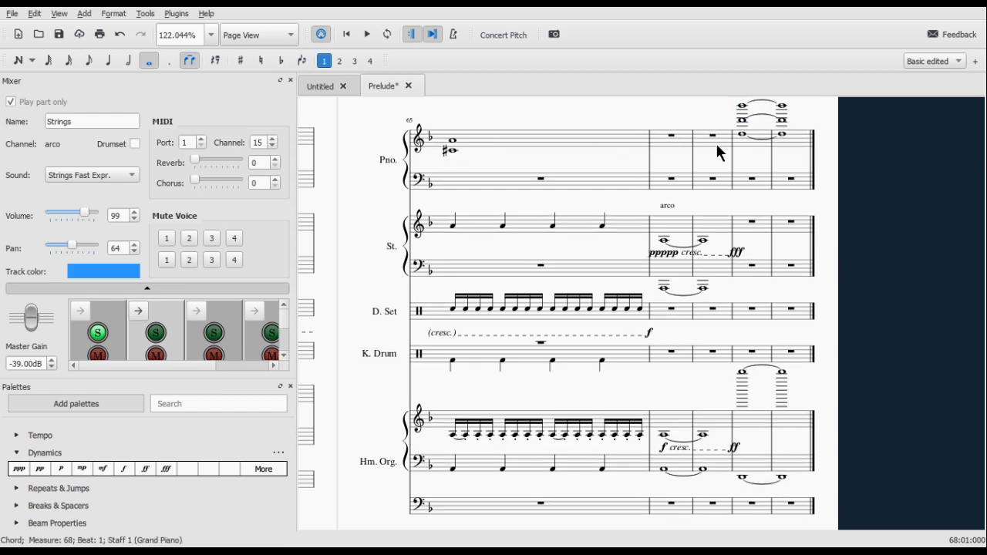
Step: Play the Piano's tied whole-note chord starting from its lowest note in measure 68
{"action": "key", "text": "alt+Down"}
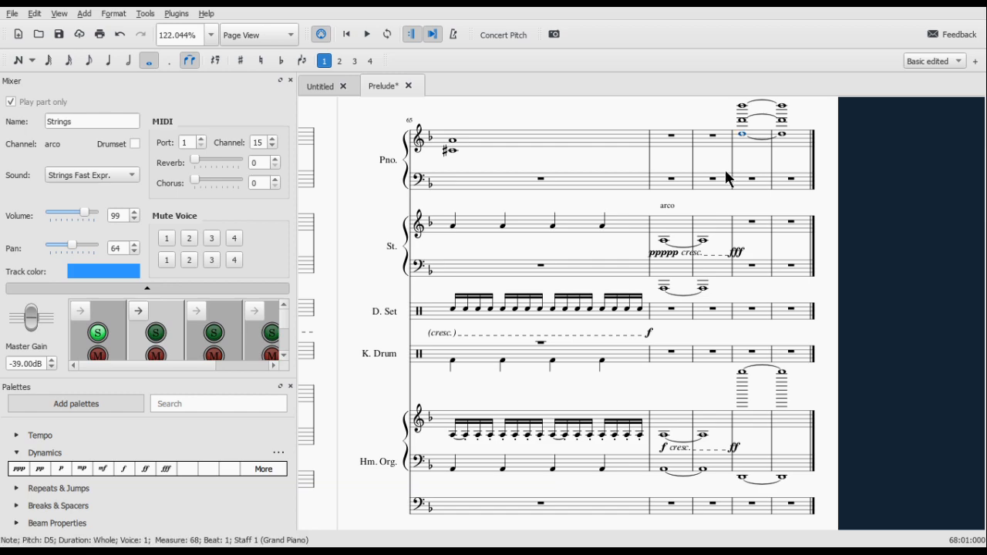
{"action": "key", "text": "space"}
{"action": "key", "text": "space"}
{"action": "key", "text": "space"}
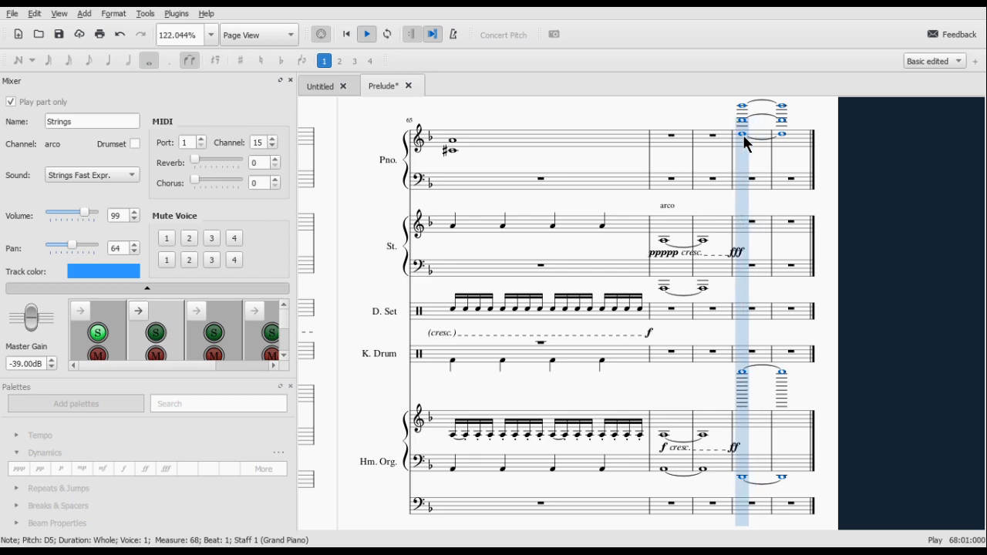
{"action": "key", "text": "space"}
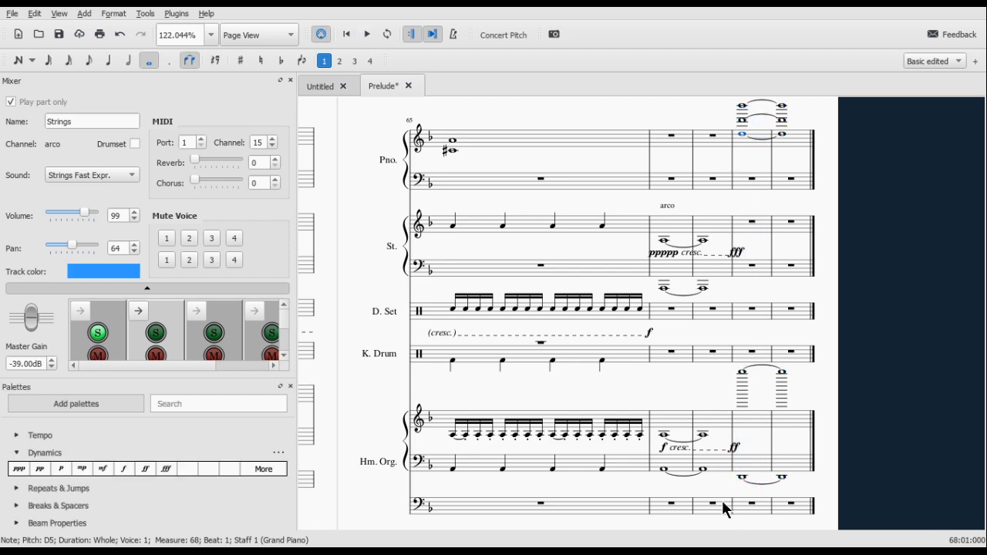
{"action": "left_click", "coordinate": [745, 376]}
{"action": "left_click", "coordinate": [785, 374]}
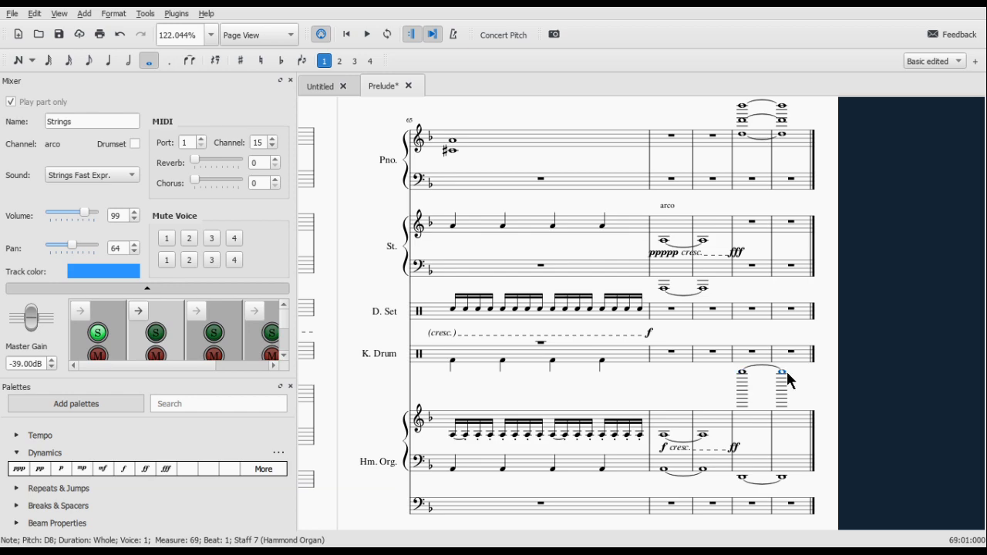
{"action": "scroll", "coordinate": [700, 460], "scroll_direction": "left", "scroll_amount": 5}
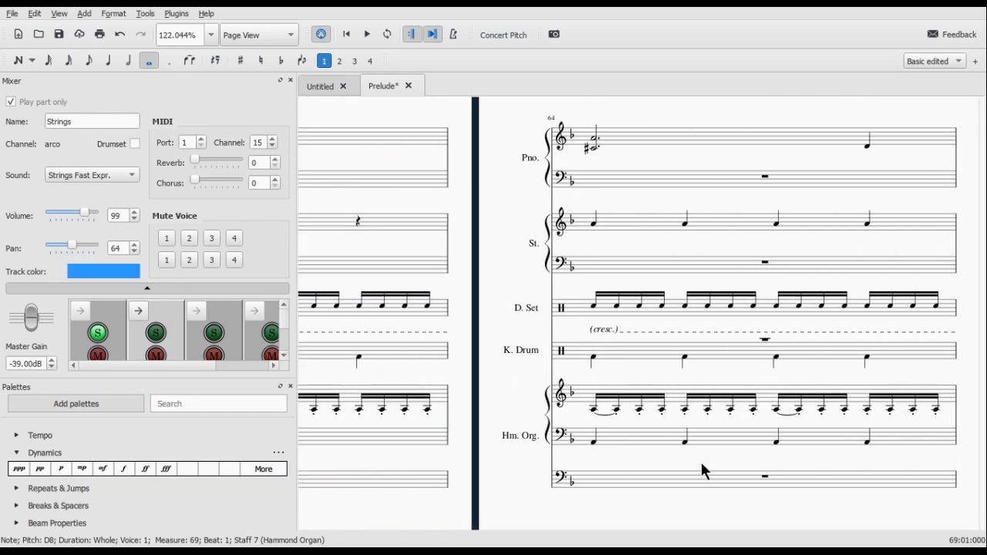
Step: Examine the Hammond Organ's tied sixteenth notes around measures 59 to 65 and its tied low whole notes in measures 68 and 69
{"action": "scroll", "coordinate": [598, 415], "scroll_direction": "left", "scroll_amount": 5}
{"action": "left_click", "coordinate": [594, 414]}
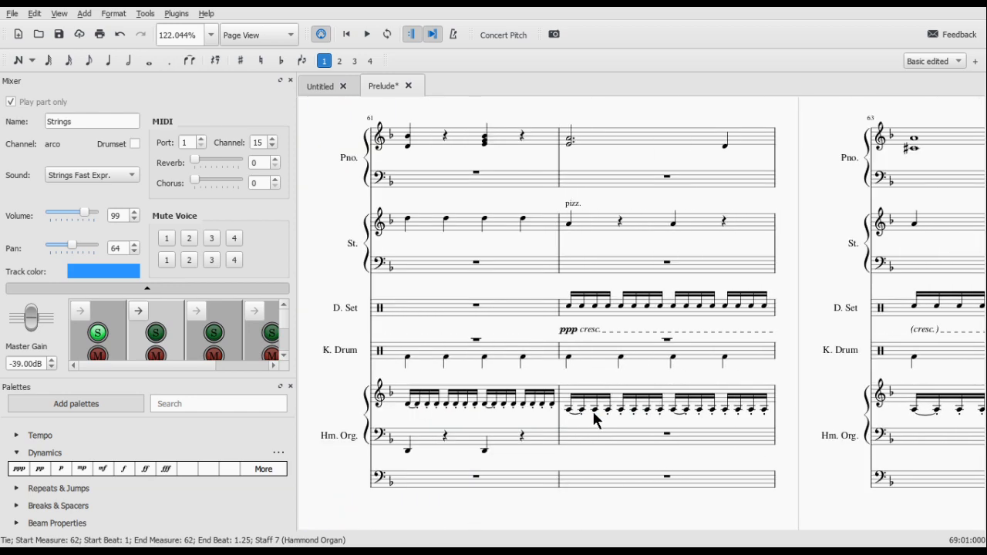
{"action": "scroll", "coordinate": [593, 421], "scroll_direction": "left", "scroll_amount": 5}
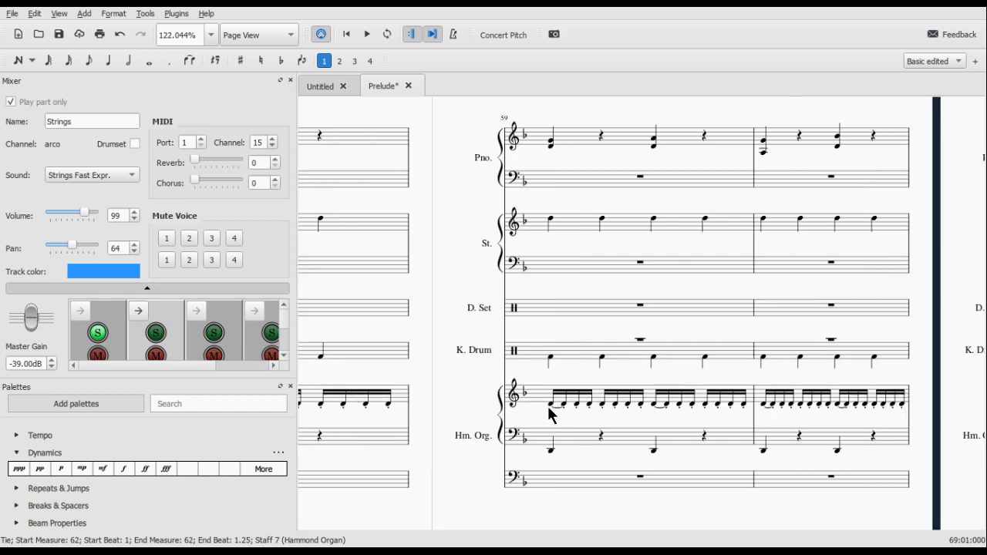
{"action": "scroll", "coordinate": [646, 407], "scroll_direction": "right", "scroll_amount": 5}
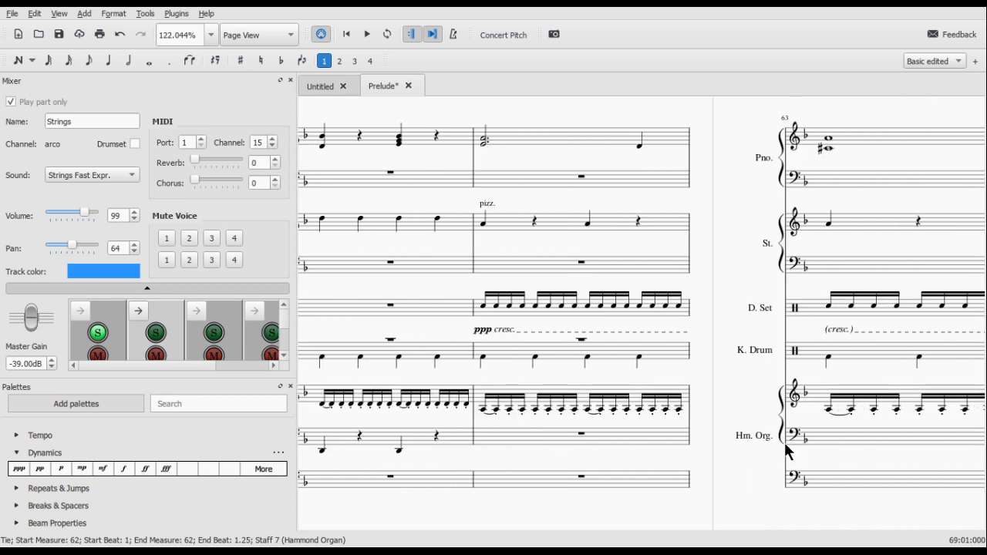
{"action": "scroll", "coordinate": [788, 451], "scroll_direction": "right", "scroll_amount": 5}
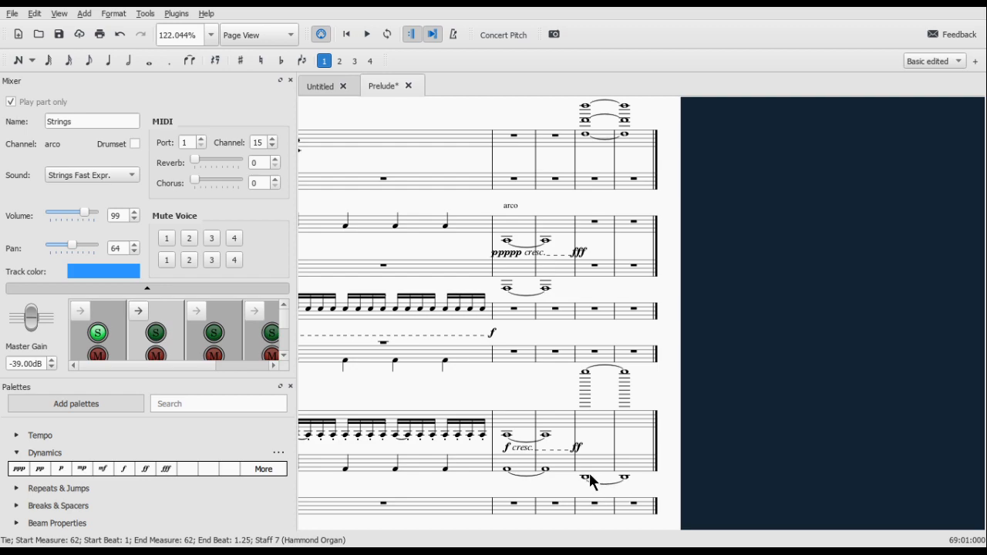
{"action": "left_click", "coordinate": [584, 477]}
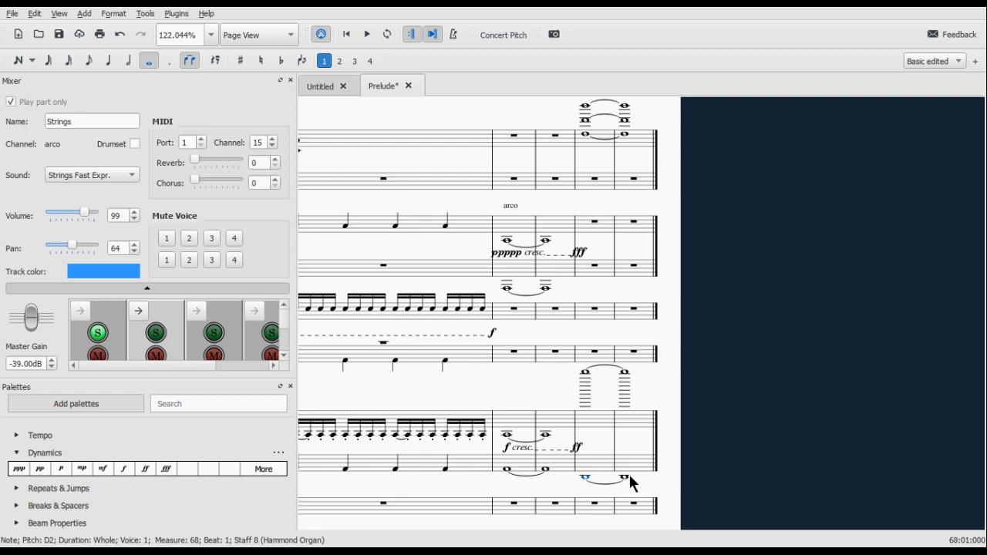
{"action": "left_click", "coordinate": [609, 476], "text": "shift"}
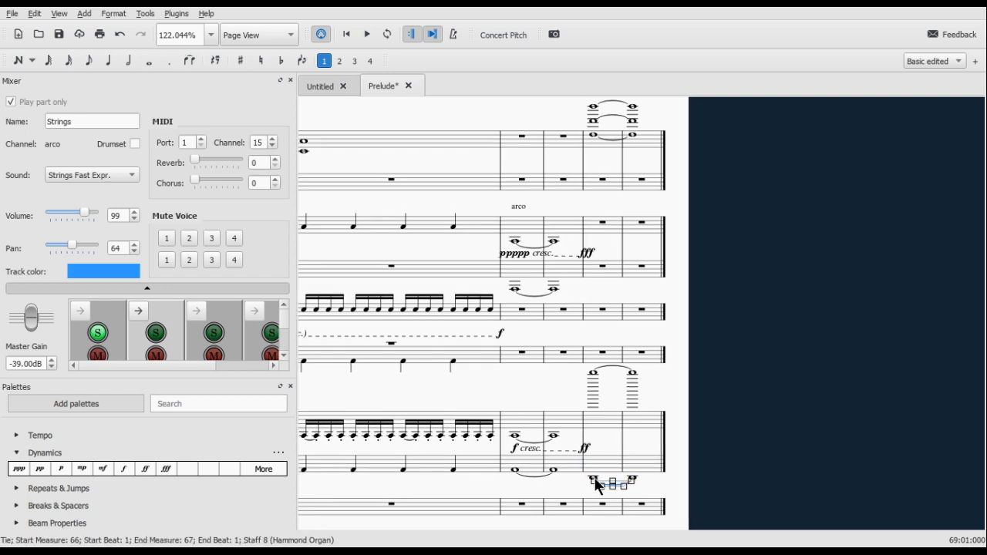
{"action": "left_click", "coordinate": [633, 478]}
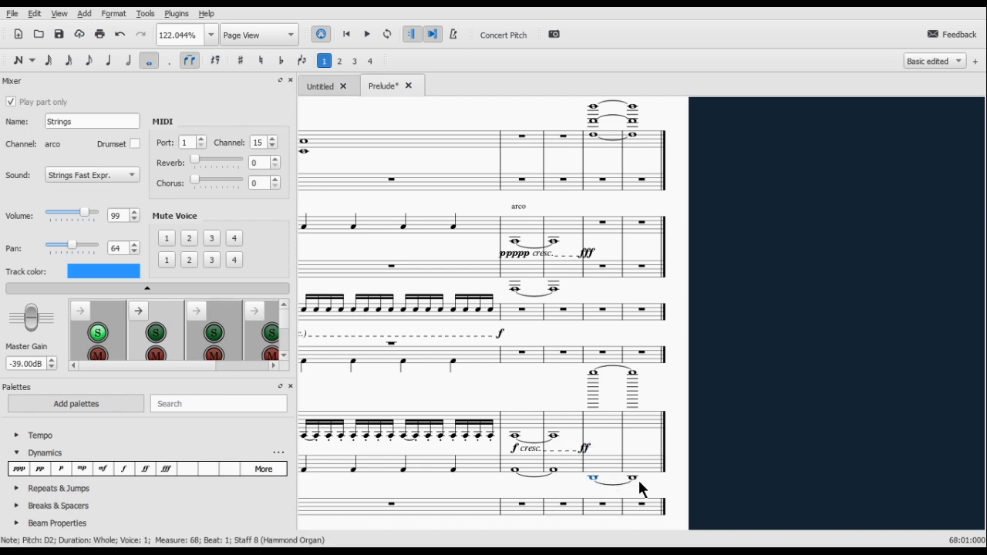
Step: Play from the Hammond Organ's first lower-staff quarter note in measure 65, stop playback, and clear the active channel solo in the Mixer
{"action": "scroll", "coordinate": [606, 488], "scroll_direction": "left", "scroll_amount": 5}
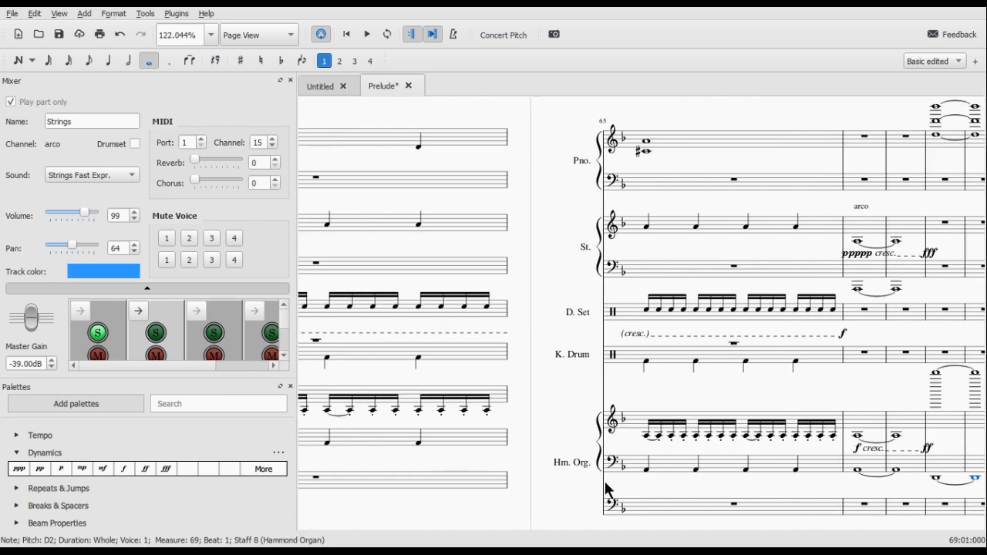
{"action": "left_click", "coordinate": [648, 467]}
{"action": "key", "text": "space"}
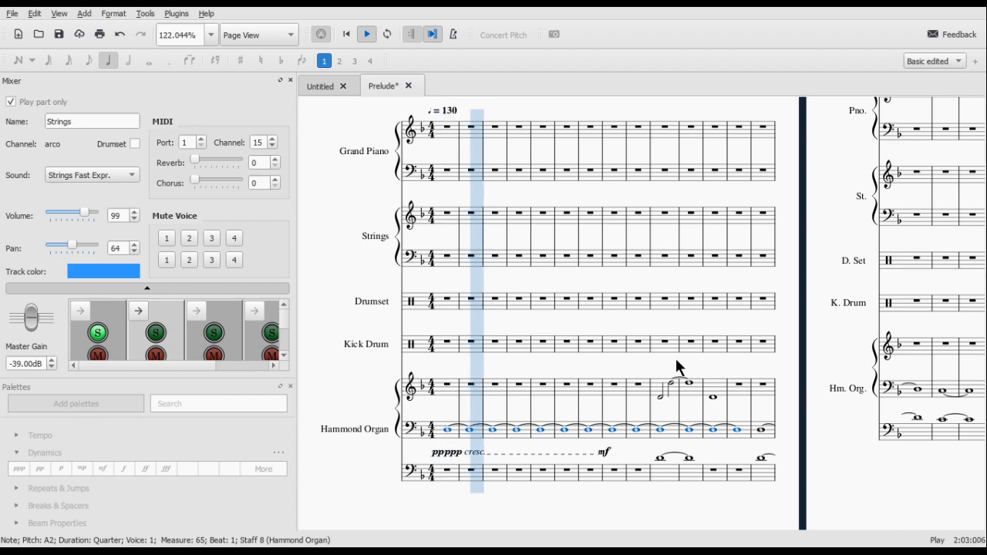
{"action": "key", "text": "space"}
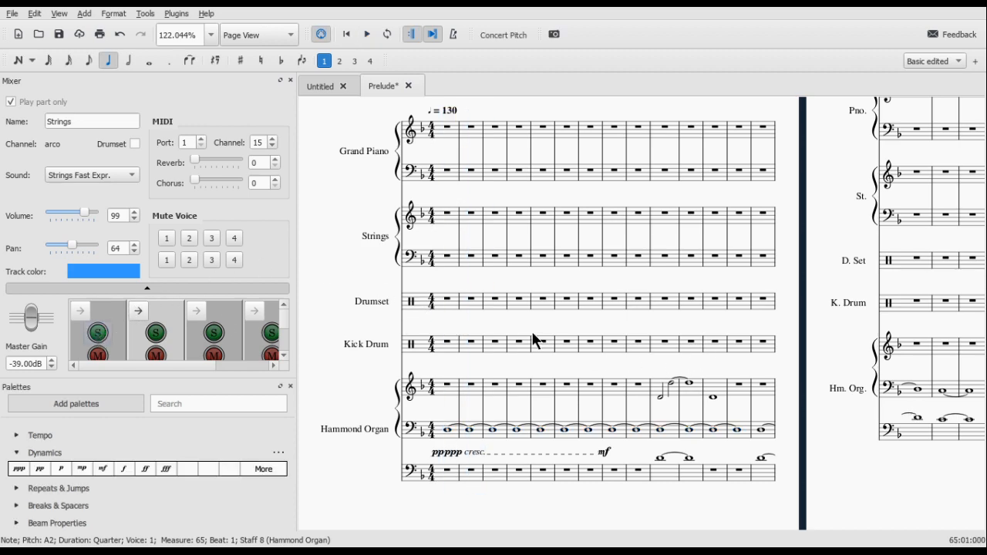
Step: Return to the last page and play the ending from the Hammond Organ's A3 whole note in measure 66
{"action": "scroll", "coordinate": [524, 391], "scroll_direction": "down", "scroll_amount": 8}
{"action": "scroll", "coordinate": [524, 391], "scroll_direction": "right", "scroll_amount": 3}
{"action": "scroll", "coordinate": [527, 400], "scroll_direction": "right", "scroll_amount": 2}
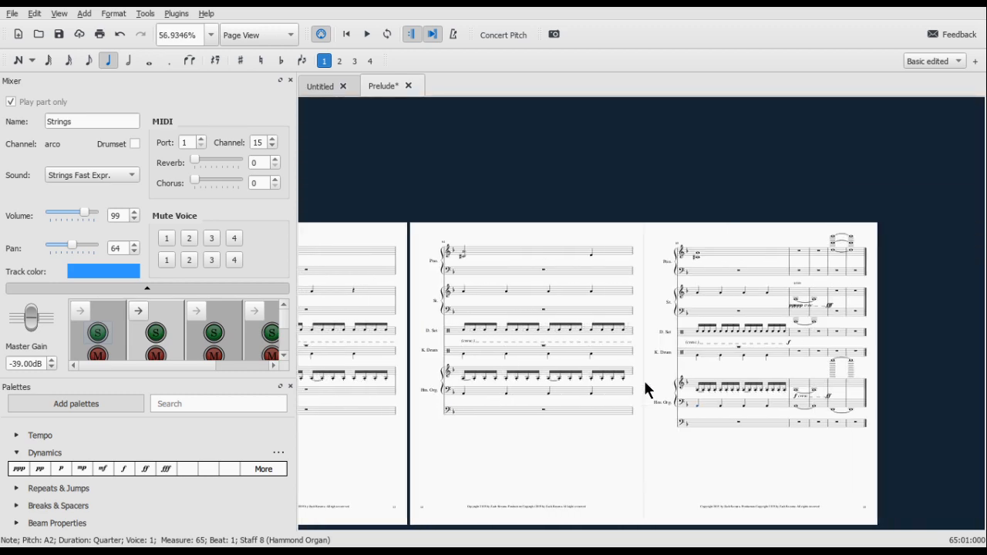
{"action": "scroll", "coordinate": [645, 389], "scroll_direction": "up", "scroll_amount": 8}
{"action": "key", "text": "space"}
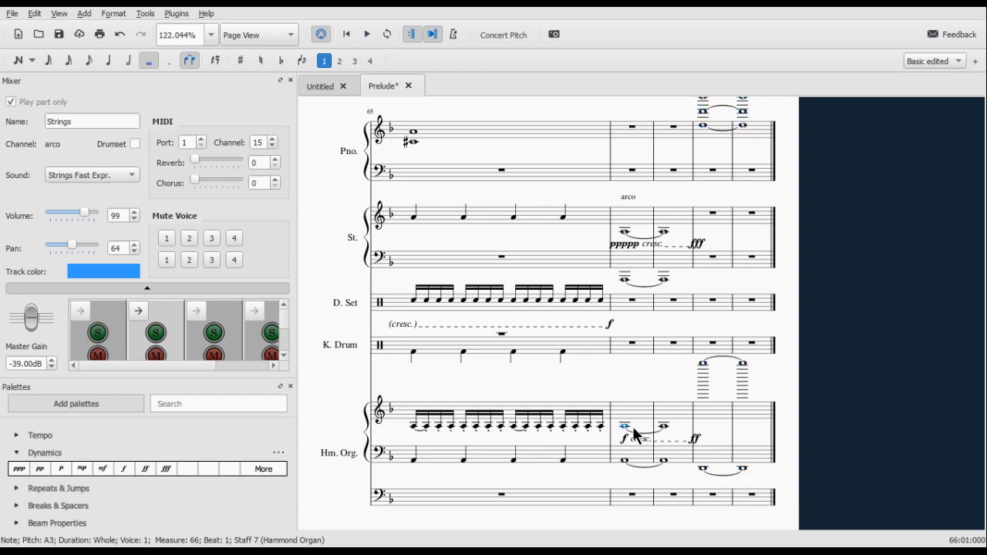
Step: Play the ending with all channels from the Hammond Organ's first sixteenth note of measure 65
{"action": "left_click", "coordinate": [414, 428]}
{"action": "key", "text": "space"}
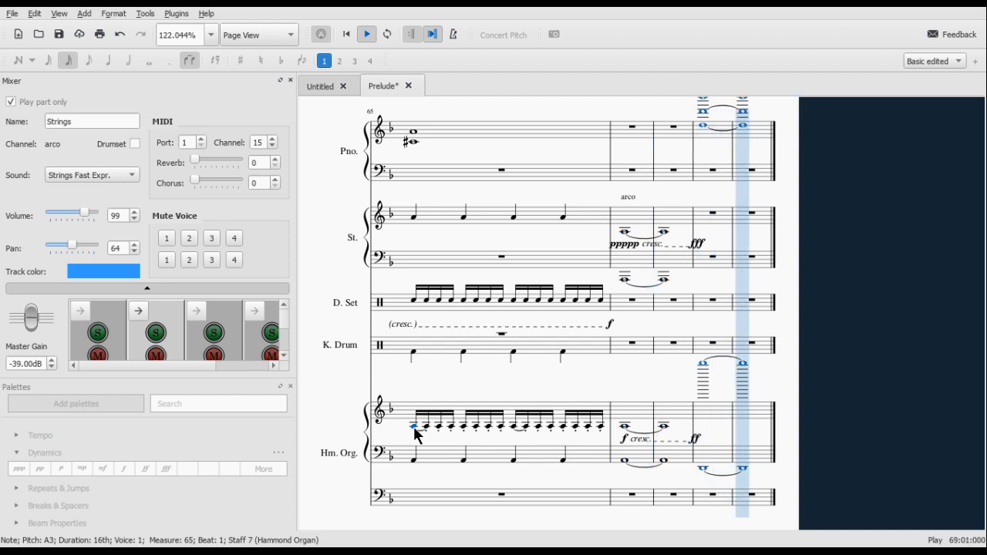
{"action": "key", "text": "space"}
Step: Play the ending from the Drumset's first sixteenth note of measure 65
{"action": "left_click", "coordinate": [704, 126]}
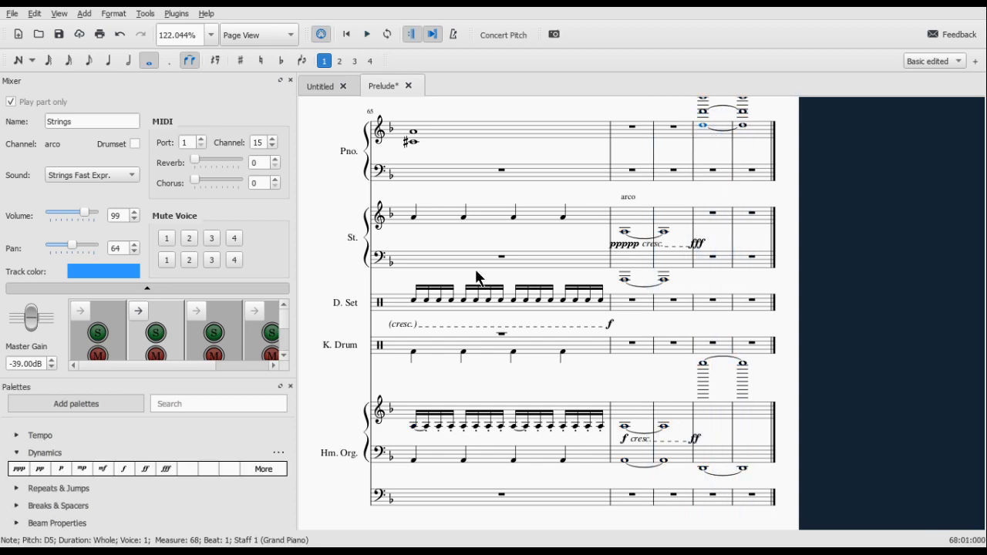
{"action": "left_click", "coordinate": [429, 290]}
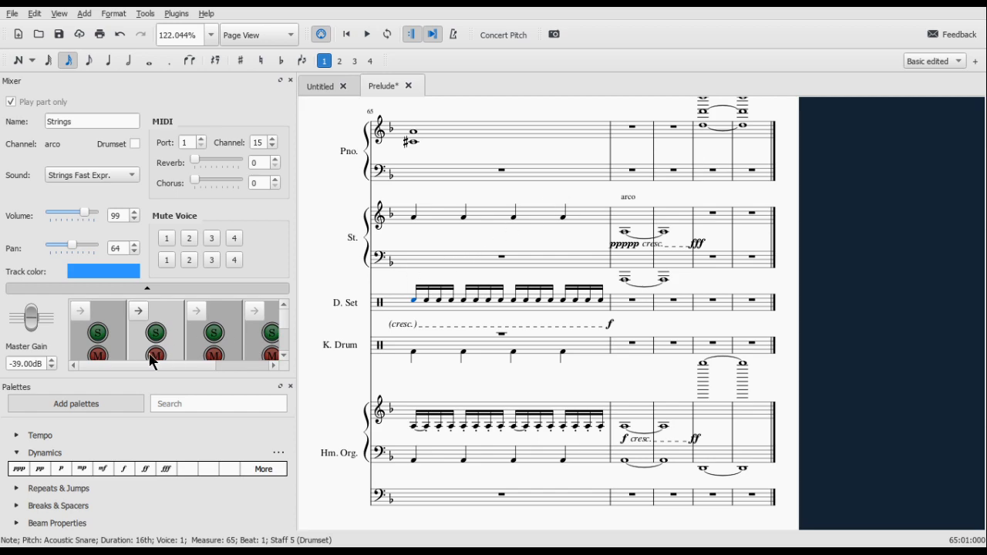
{"action": "left_click", "coordinate": [98, 355]}
{"action": "key", "text": "space"}
Step: Play the final measures from the Strings' lower-staff whole note in measure 66
{"action": "left_click", "coordinate": [624, 279]}
{"action": "key", "text": "space"}
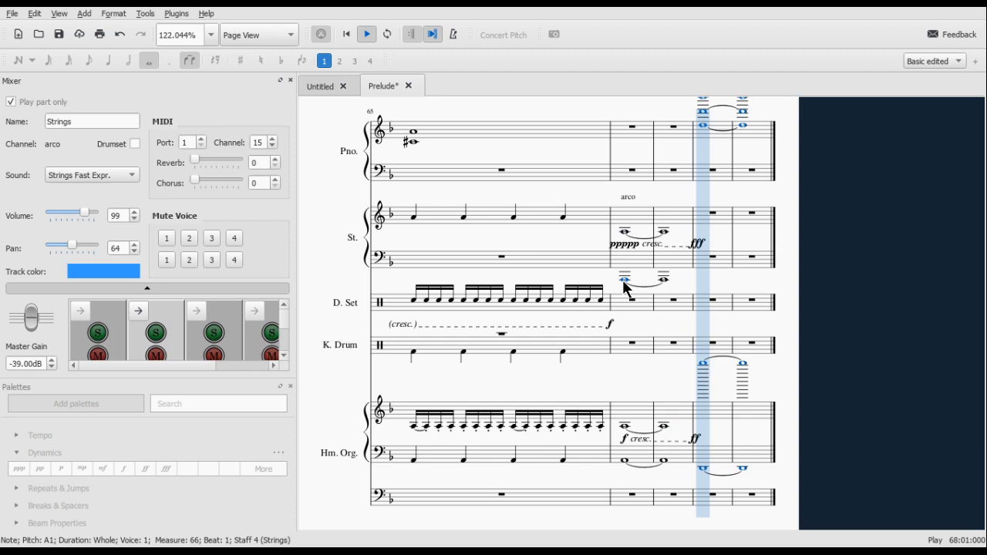
{"action": "key", "text": "space"}
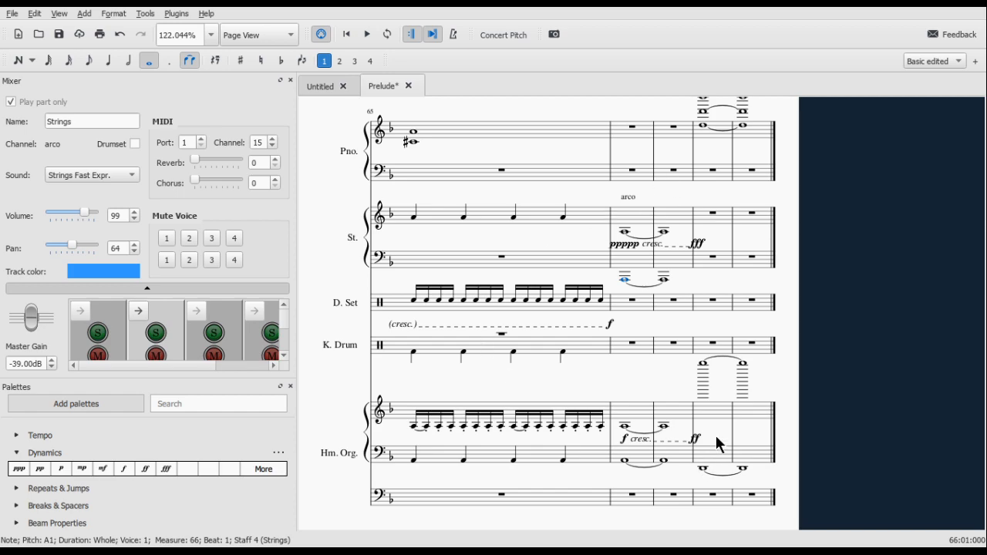
Step: Review the score from the final measures back to measure 46, checking the Drumset crescendo in measures 62 to 65
{"action": "scroll", "coordinate": [707, 472], "scroll_direction": "down", "scroll_amount": 1, "text": "ctrl"}
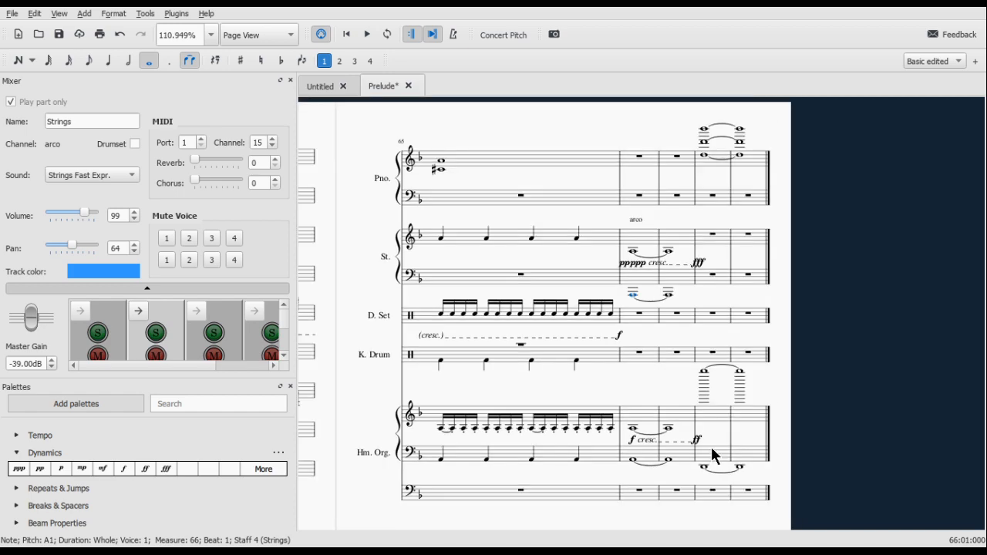
{"action": "scroll", "coordinate": [711, 455], "scroll_direction": "down", "scroll_amount": 1, "text": "ctrl"}
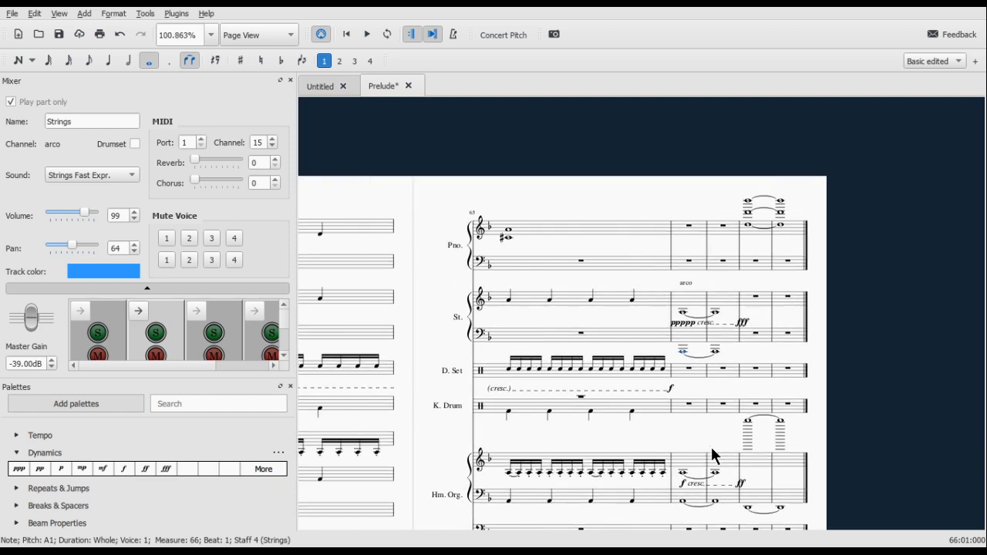
{"action": "scroll", "coordinate": [711, 455], "scroll_direction": "down", "scroll_amount": 2}
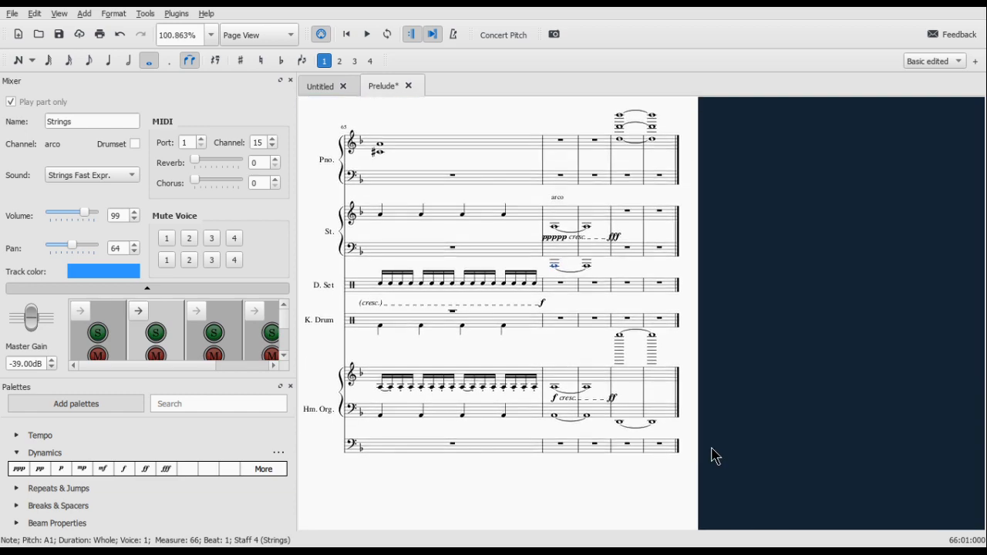
{"action": "scroll", "coordinate": [711, 455], "scroll_direction": "left", "scroll_amount": 2}
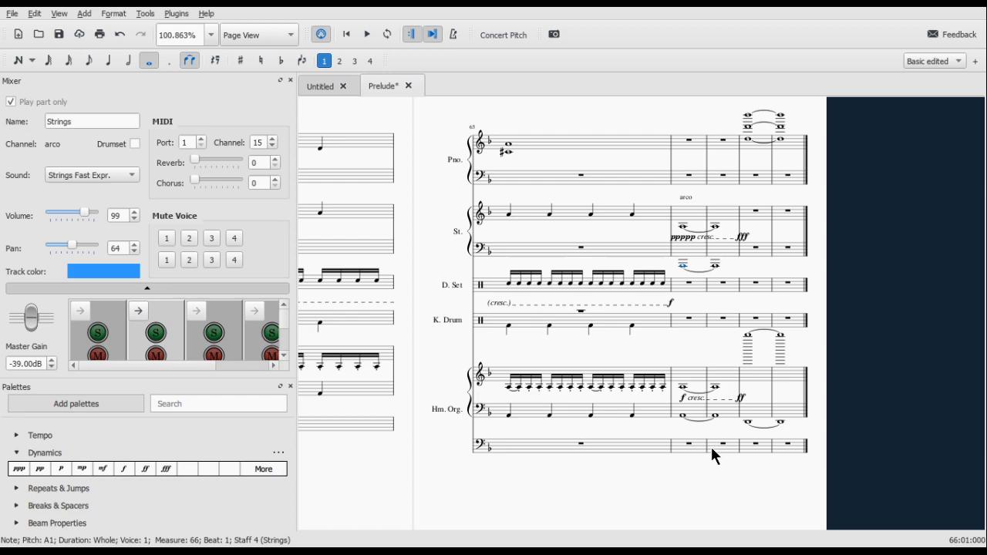
{"action": "scroll", "coordinate": [711, 447], "scroll_direction": "left", "scroll_amount": 10}
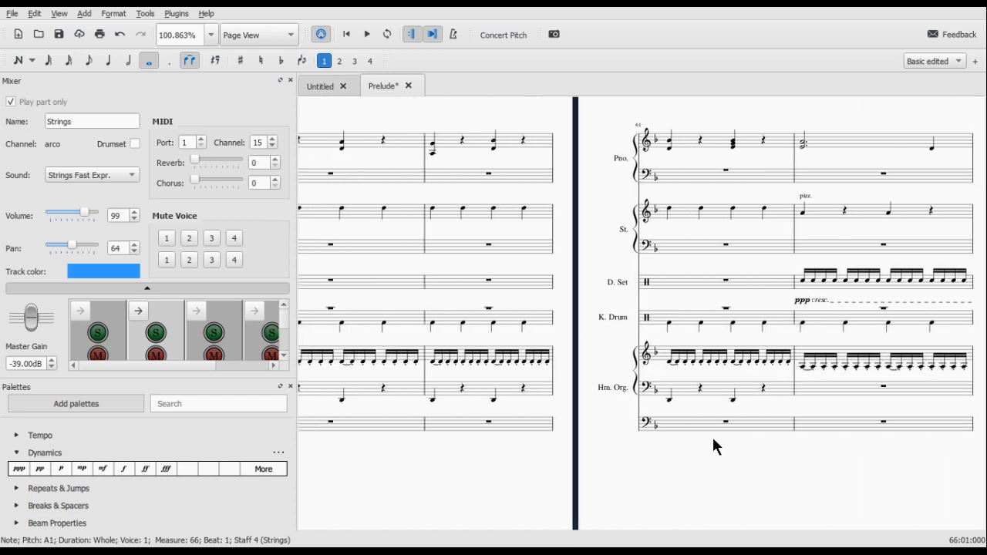
{"action": "scroll", "coordinate": [712, 441], "scroll_direction": "left", "scroll_amount": 6}
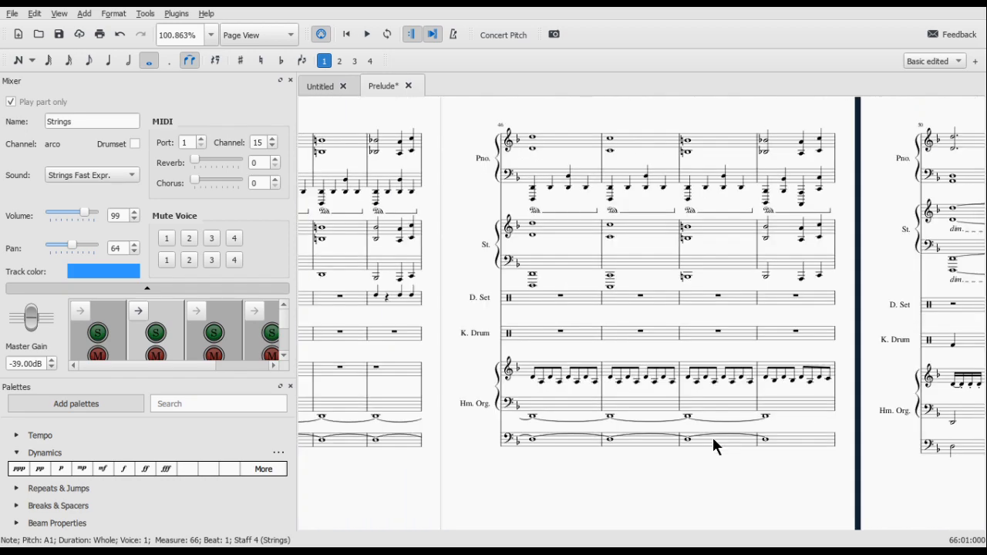
{"action": "scroll", "coordinate": [711, 433], "scroll_direction": "right", "scroll_amount": 15}
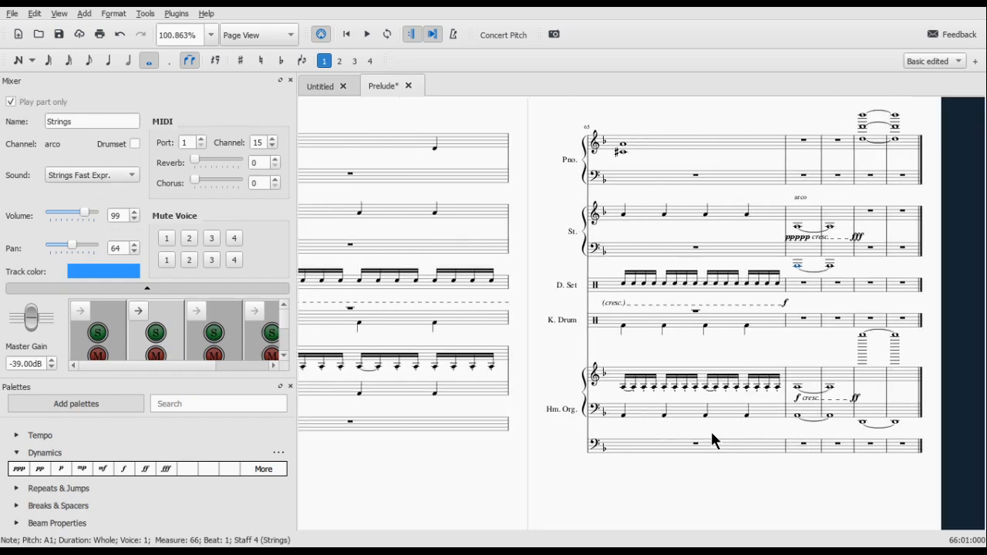
{"action": "scroll", "coordinate": [710, 432], "scroll_direction": "left", "scroll_amount": 3}
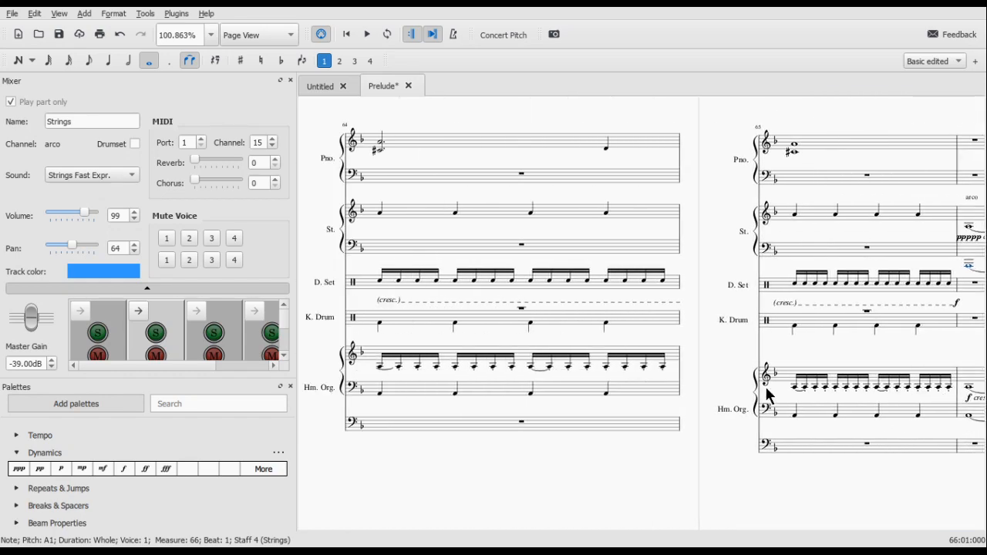
{"action": "scroll", "coordinate": [764, 385], "scroll_direction": "left", "scroll_amount": 3}
{"action": "left_click", "coordinate": [616, 286]}
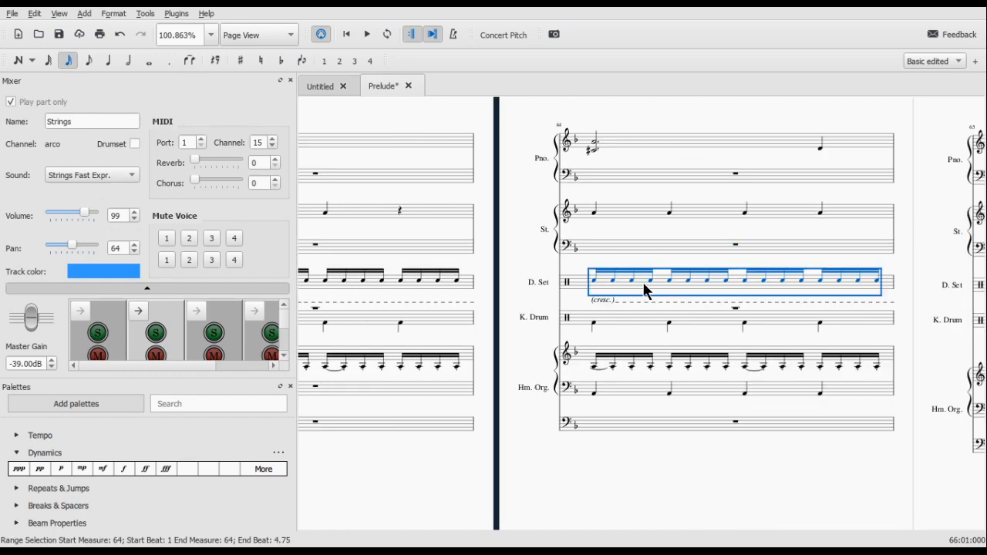
{"action": "scroll", "coordinate": [852, 298], "scroll_direction": "right", "scroll_amount": 4}
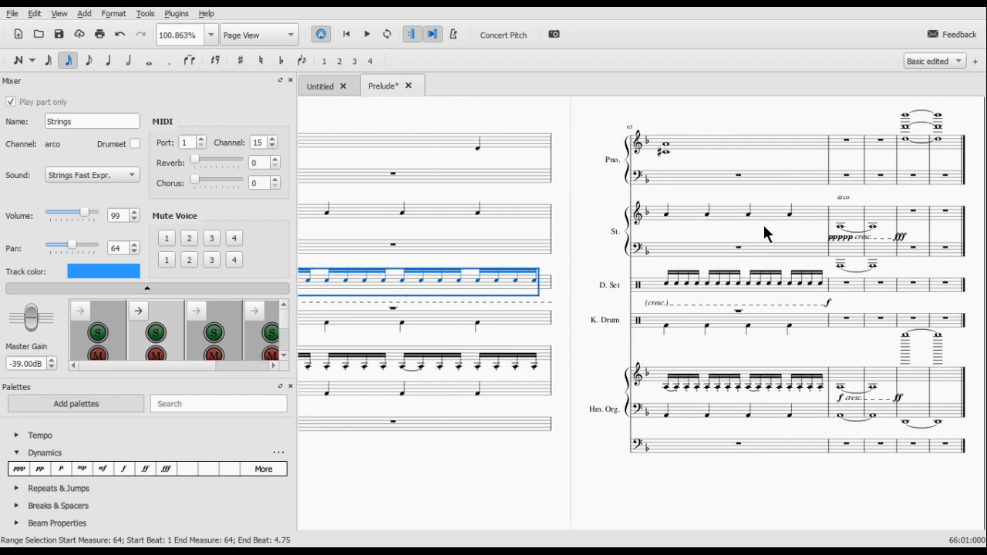
{"action": "scroll", "coordinate": [762, 223], "scroll_direction": "left", "scroll_amount": 6}
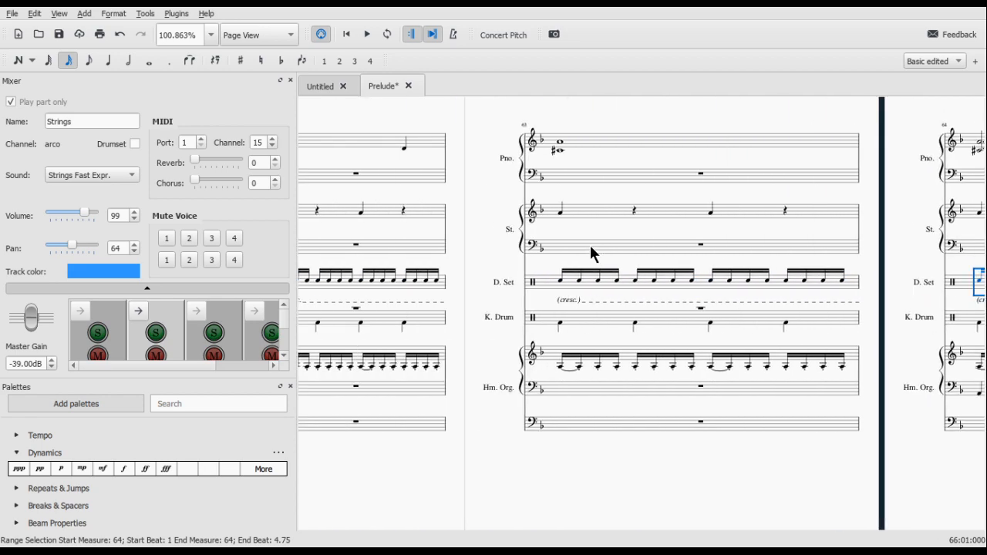
{"action": "scroll", "coordinate": [586, 289], "scroll_direction": "left", "scroll_amount": 2}
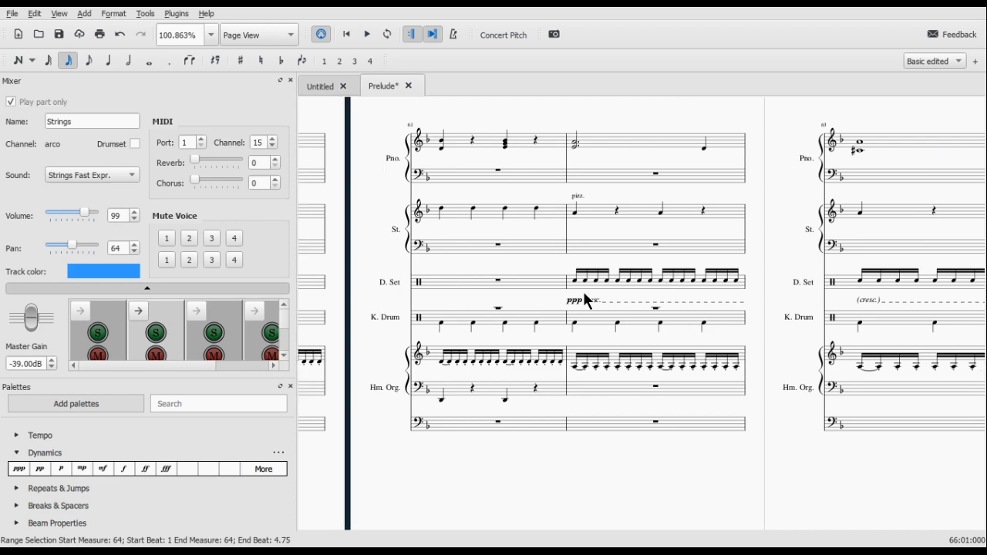
{"action": "scroll", "coordinate": [550, 401], "scroll_direction": "left", "scroll_amount": 10}
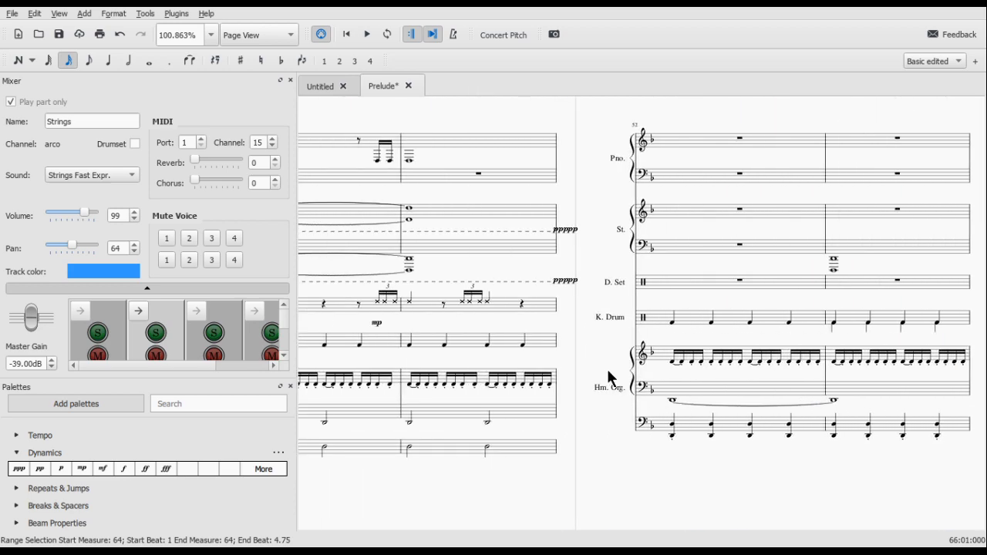
Step: Play measures 54 and 55 from the Hammond Organ's first sixteenth note of measure 54
{"action": "scroll", "coordinate": [607, 368], "scroll_direction": "right", "scroll_amount": 8}
{"action": "left_click", "coordinate": [744, 361]}
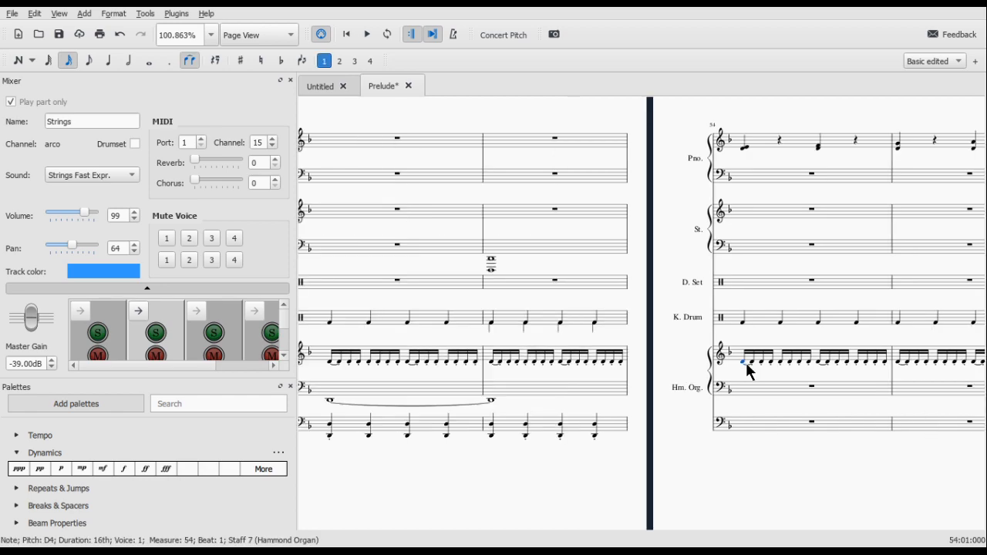
{"action": "key", "text": "space"}
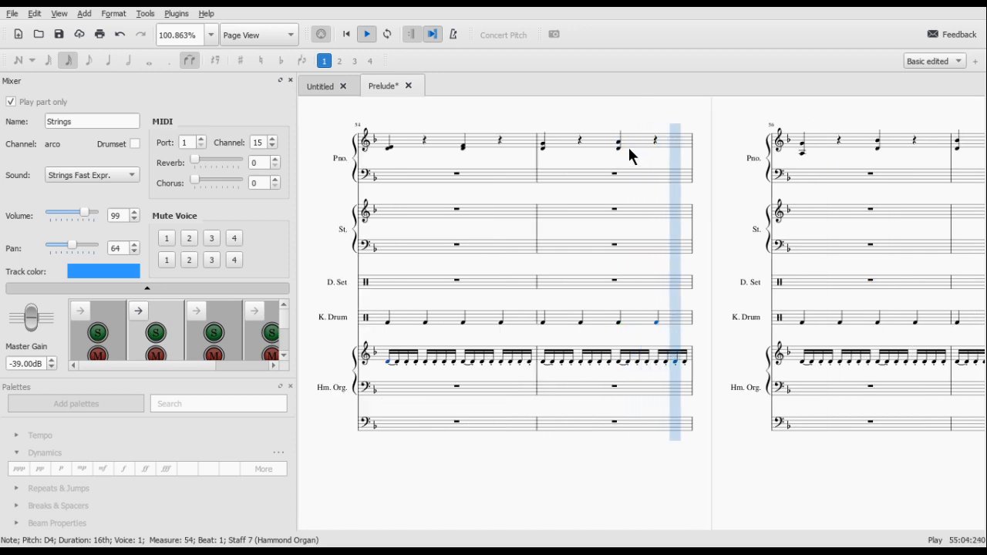
{"action": "key", "text": "space"}
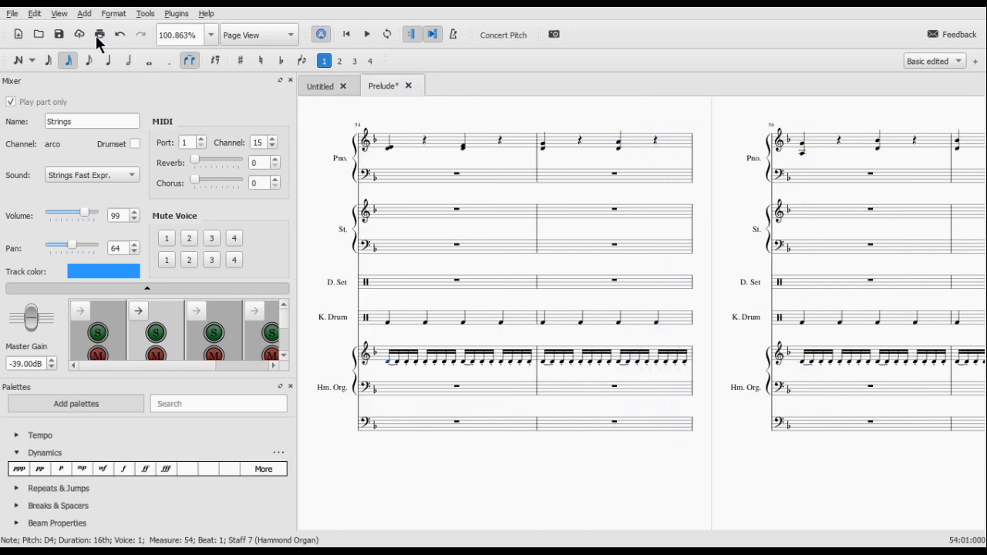
Step: Open the Horseman score and select the first quarter note in the Piano's bass staff
{"action": "left_click", "coordinate": [490, 286]}
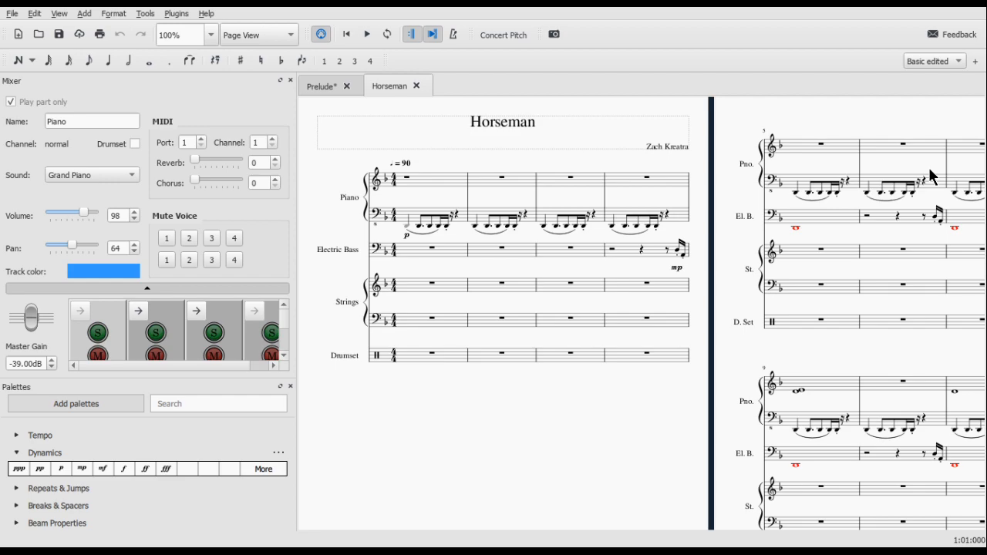
{"action": "left_click", "coordinate": [408, 226]}
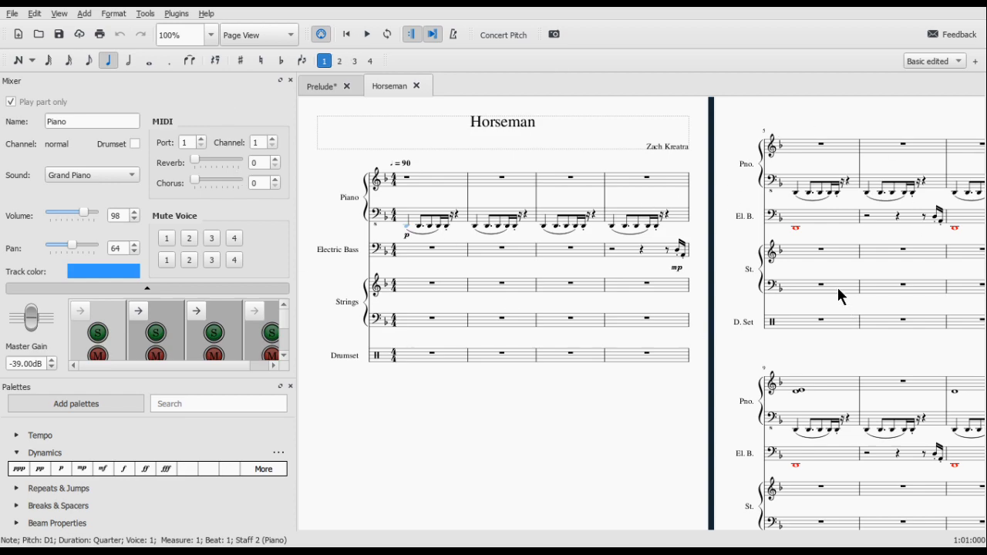
Step: Play the Horseman score from the Piano's D4 whole note in measure 13 through measure 27
{"action": "scroll", "coordinate": [836, 285], "scroll_direction": "up", "scroll_amount": 3}
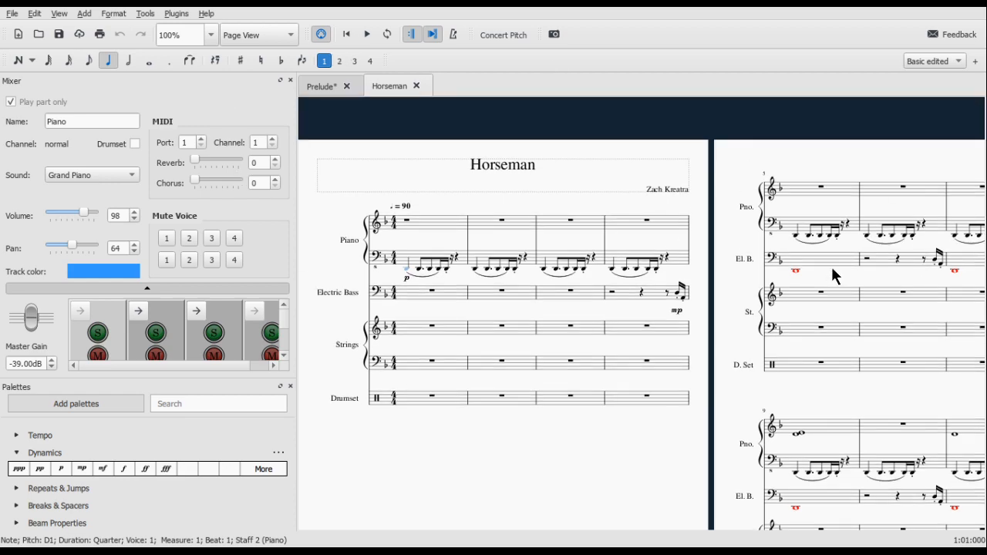
{"action": "scroll", "coordinate": [835, 249], "scroll_direction": "down", "scroll_amount": 5}
{"action": "scroll", "coordinate": [825, 282], "scroll_direction": "right", "scroll_amount": 10}
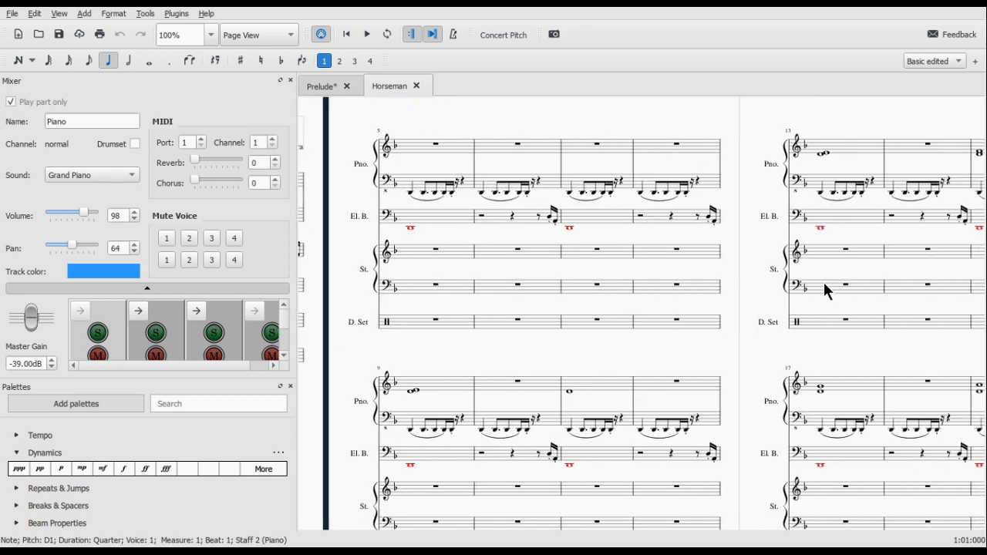
{"action": "scroll", "coordinate": [810, 294], "scroll_direction": "left", "scroll_amount": 5}
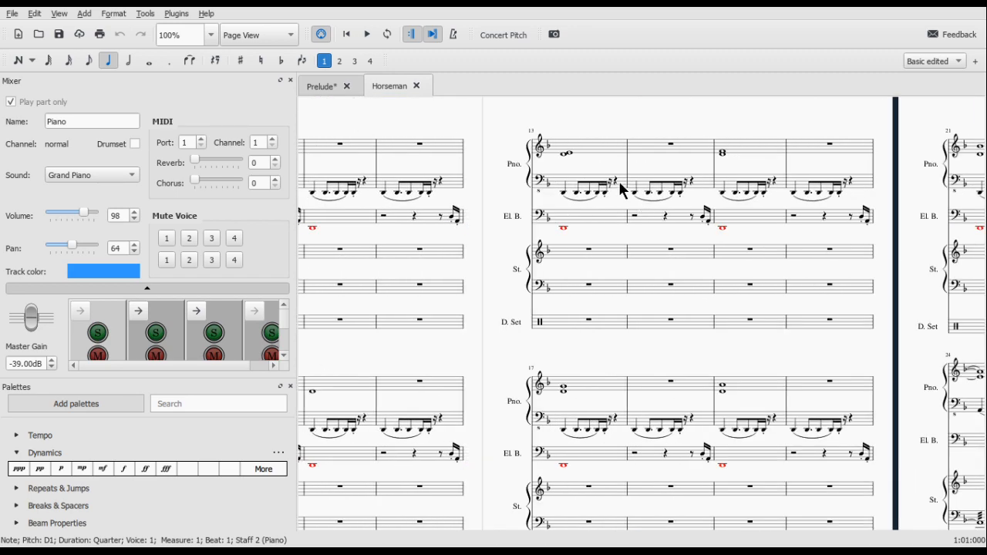
{"action": "left_click", "coordinate": [565, 155]}
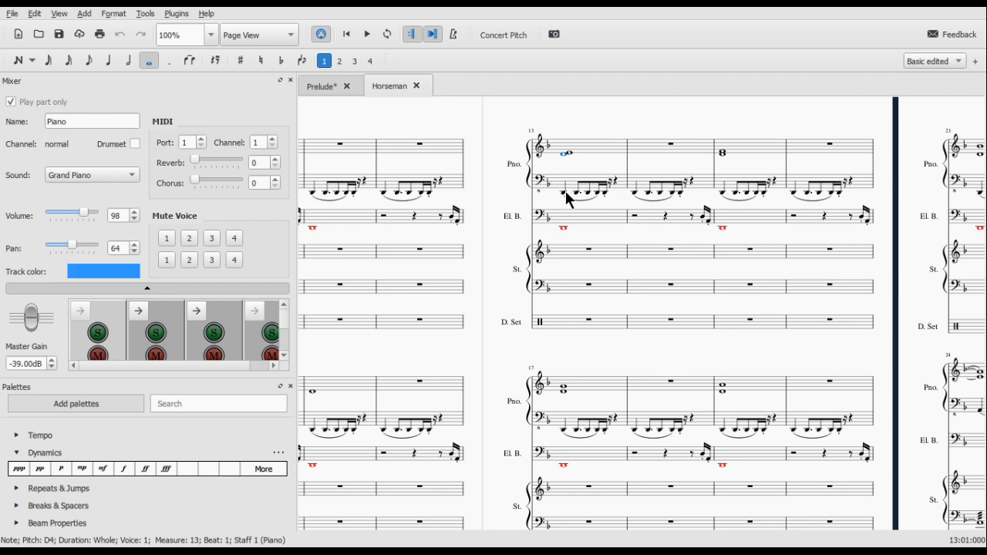
{"action": "key", "text": "space"}
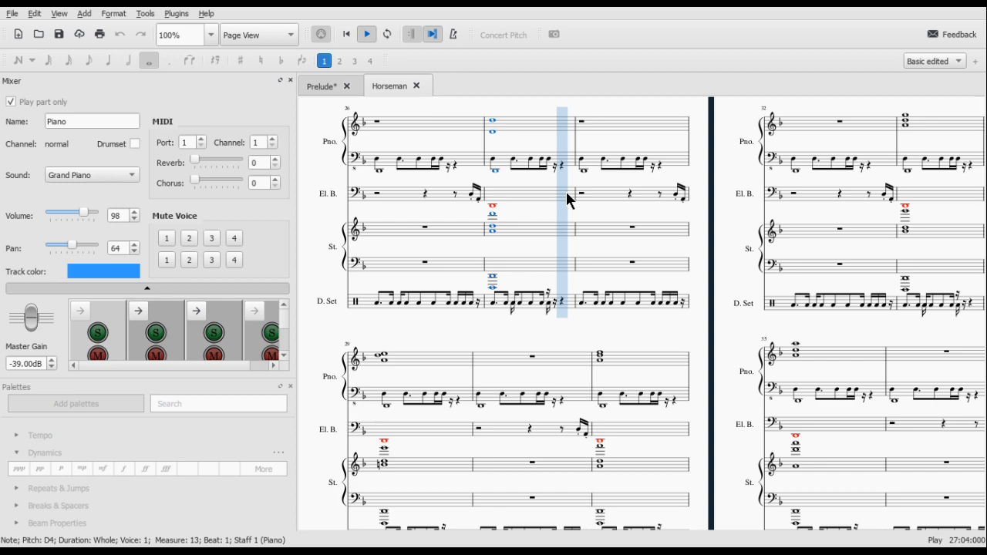
{"action": "key", "text": "space"}
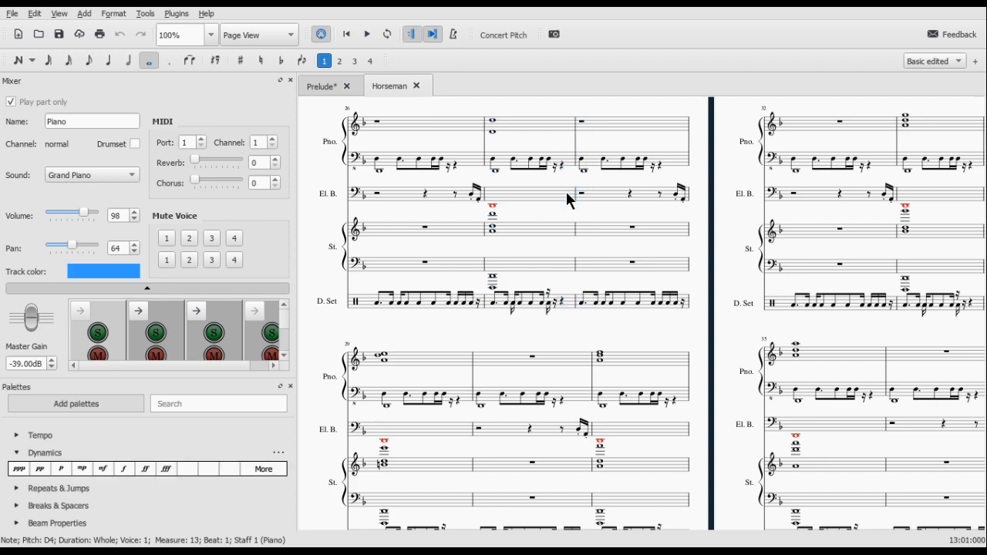
{"action": "key", "text": "space"}
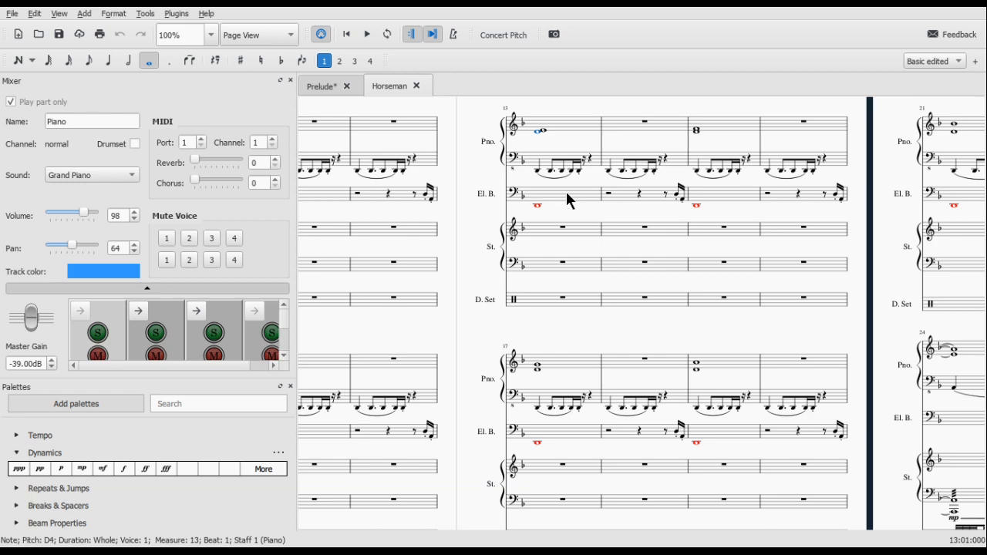
Step: Skim the Horseman score from its opening to the empty measures after measure 64, then examine the build-up in measures 21 to 25
{"action": "scroll", "coordinate": [626, 210], "scroll_direction": "left", "scroll_amount": 10}
{"action": "scroll", "coordinate": [626, 210], "scroll_direction": "right", "scroll_amount": 15}
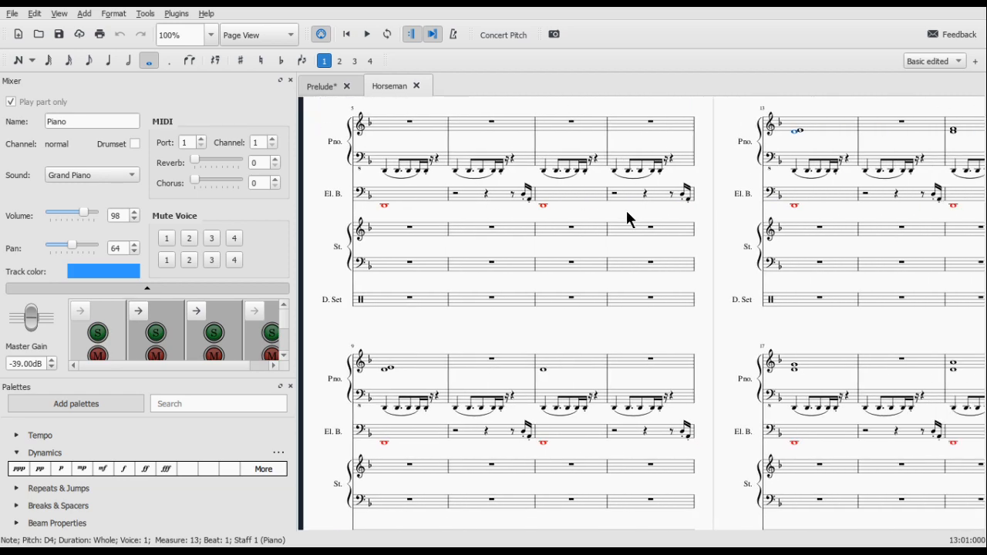
{"action": "scroll", "coordinate": [626, 219], "scroll_direction": "right", "scroll_amount": 10}
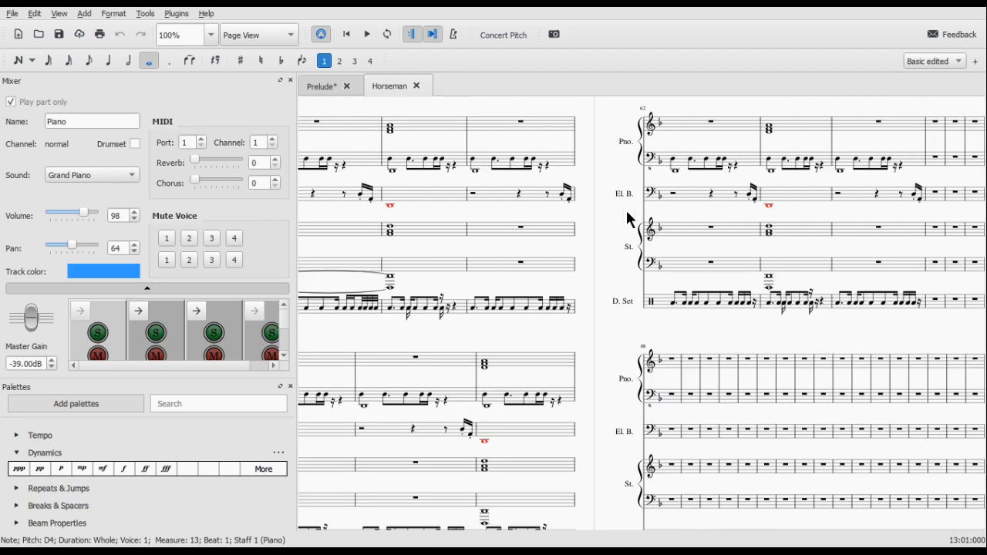
{"action": "scroll", "coordinate": [629, 219], "scroll_direction": "left", "scroll_amount": 10}
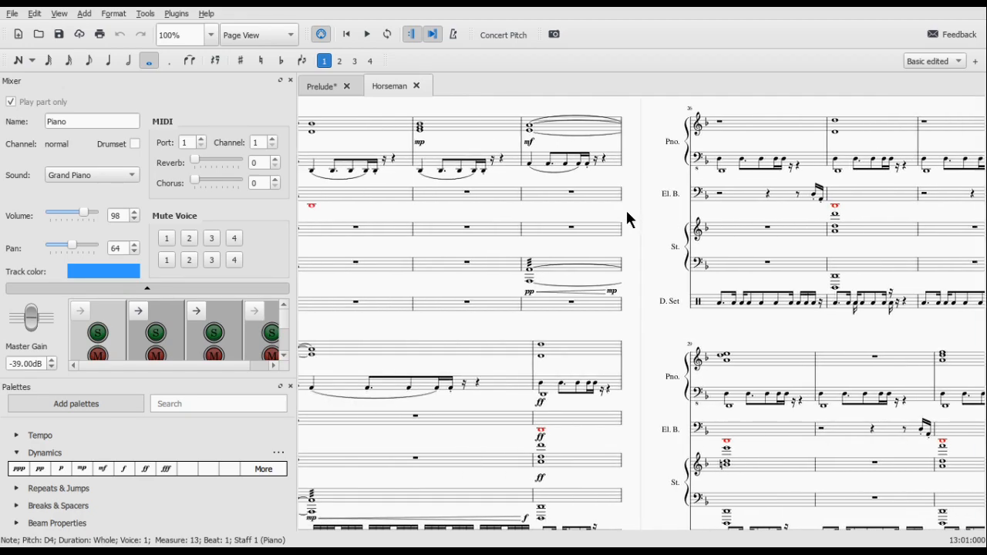
{"action": "scroll", "coordinate": [626, 219], "scroll_direction": "down", "scroll_amount": 5}
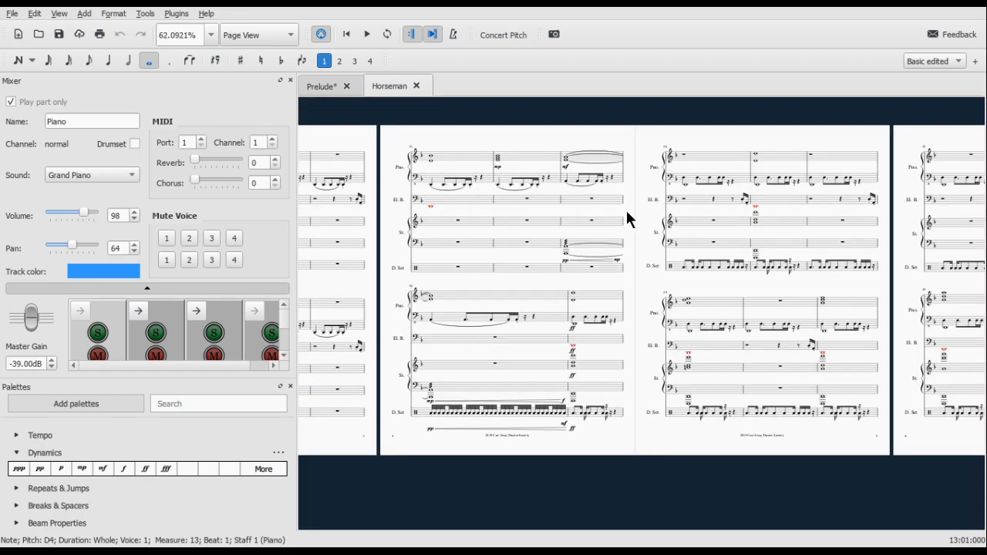
{"action": "scroll", "coordinate": [627, 212], "scroll_direction": "up", "scroll_amount": 1}
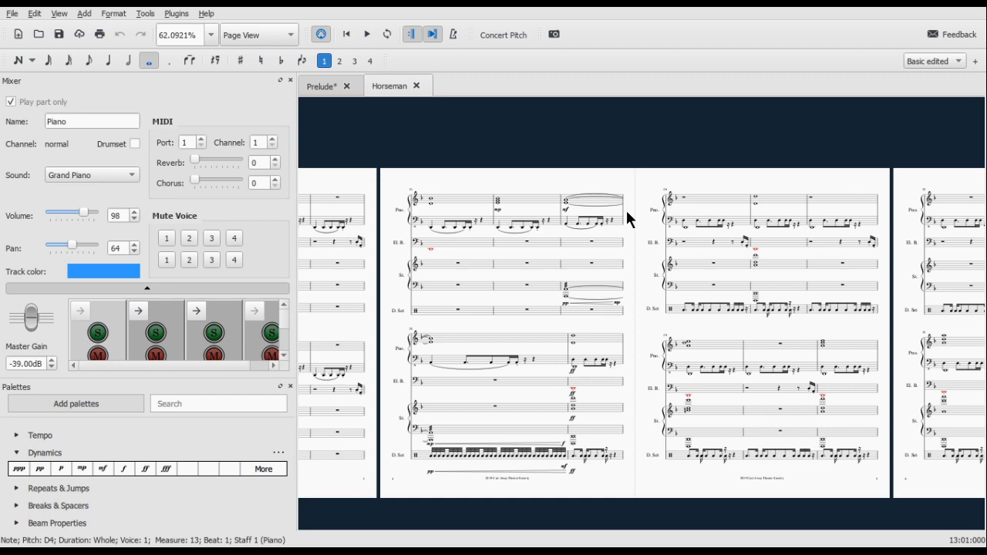
{"action": "scroll", "coordinate": [625, 208], "scroll_direction": "down", "scroll_amount": 1}
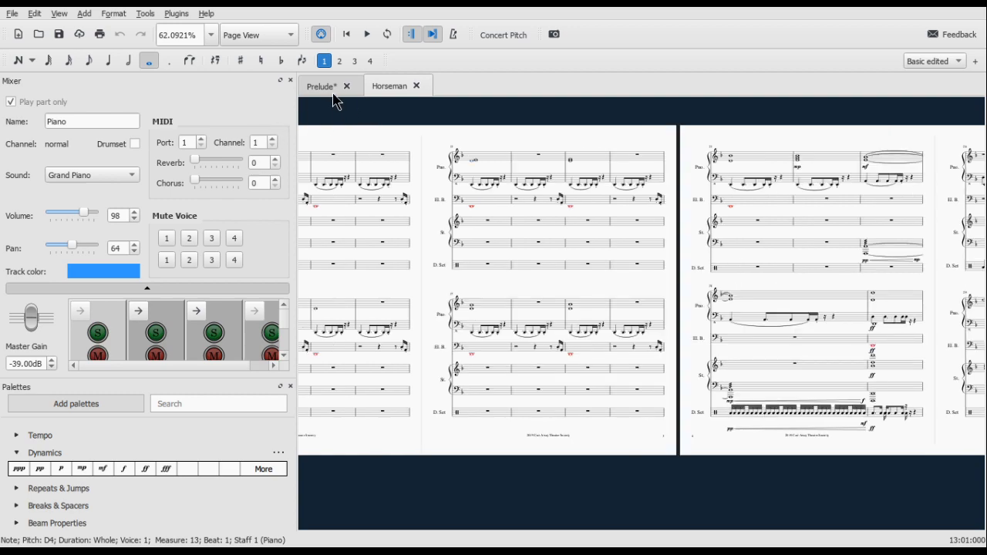
Step: Return to the Prelude score and play from the Piano's first quarter note of measure 54 into measure 65
{"action": "left_click", "coordinate": [324, 86]}
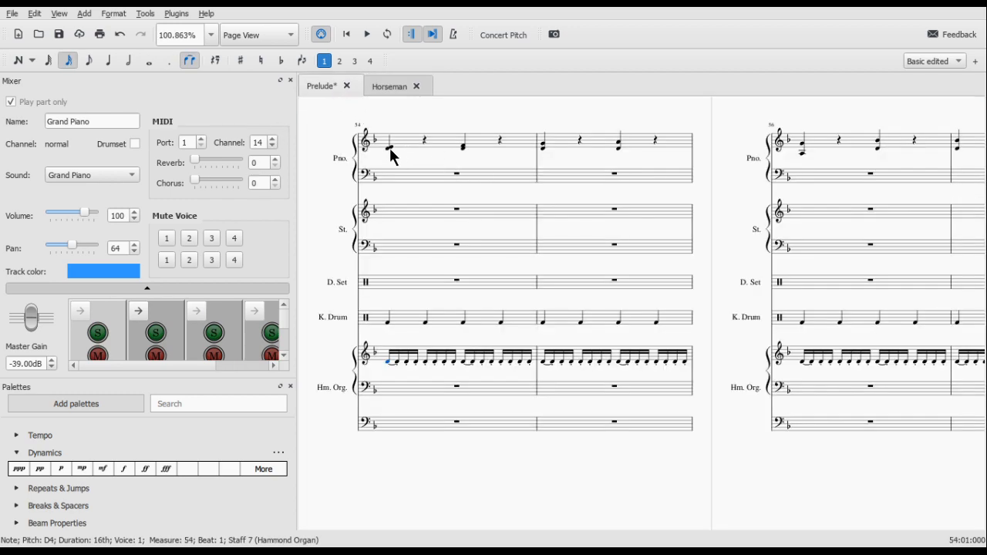
{"action": "left_click", "coordinate": [390, 147]}
{"action": "key", "text": "space"}
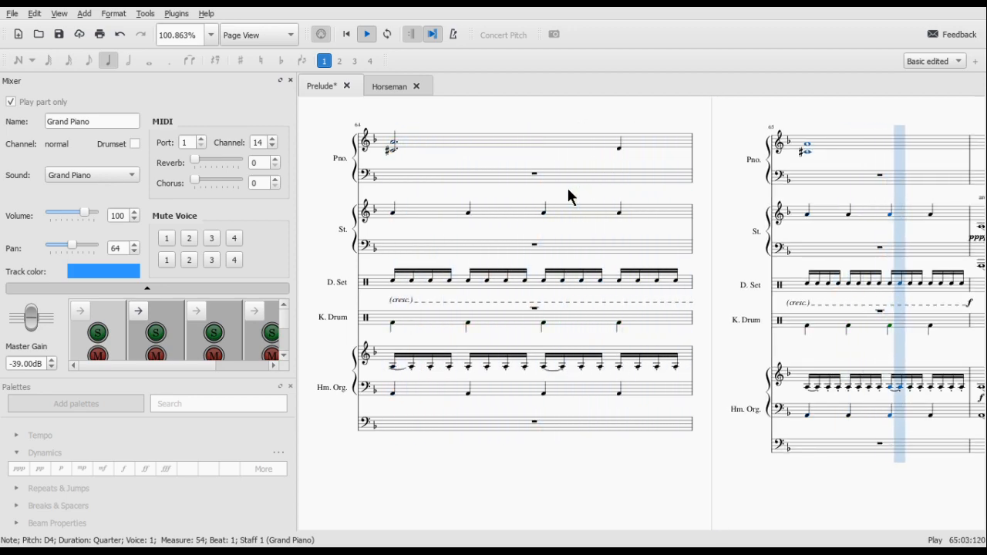
{"action": "key", "text": "space"}
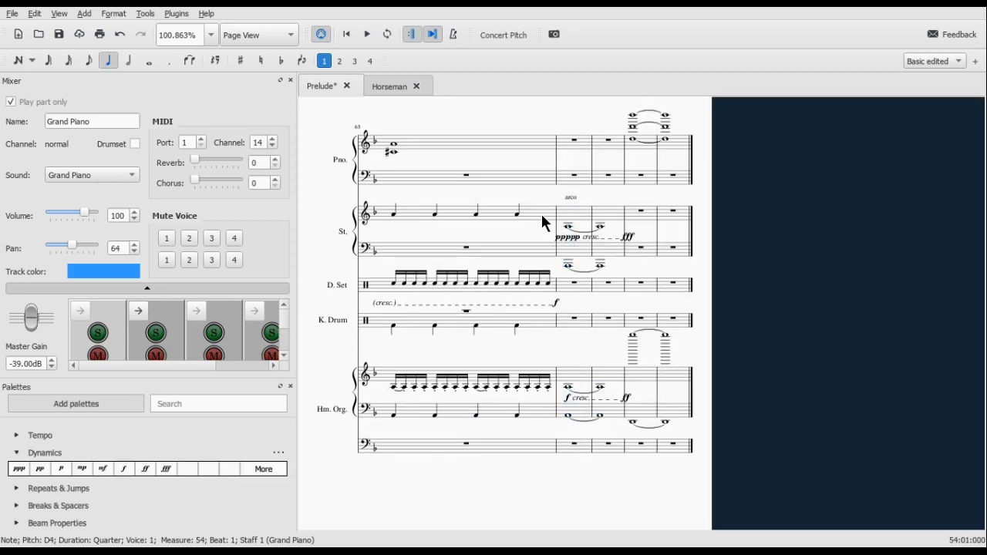
Step: Return the Strings' first quarter note in measure 65 to A4 and play from it into the closing measures
{"action": "left_click", "coordinate": [568, 227]}
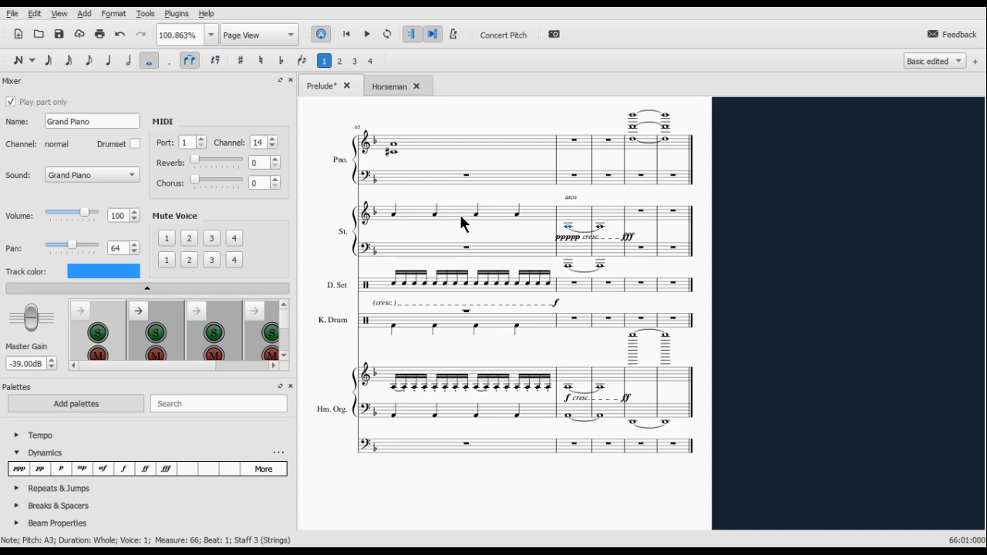
{"action": "left_click", "coordinate": [392, 214]}
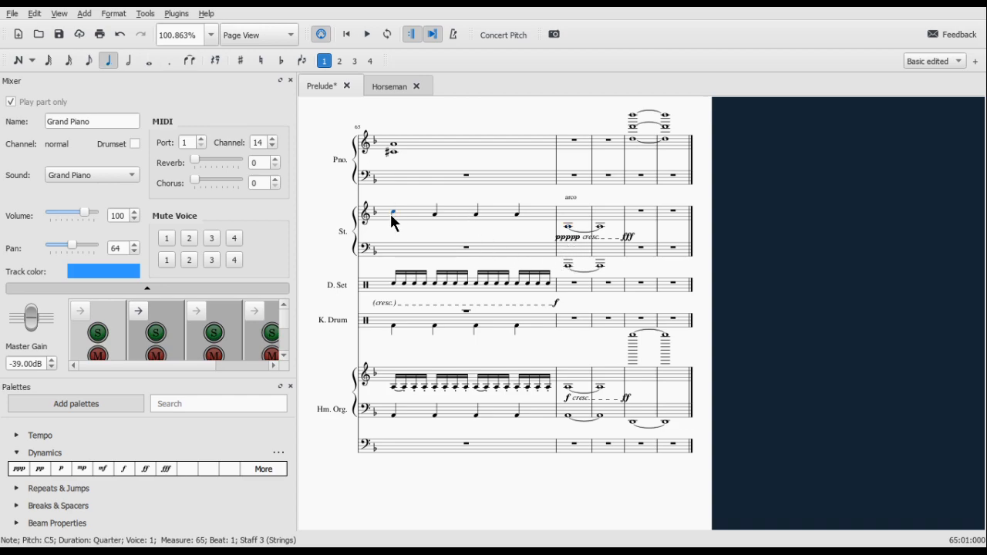
{"action": "key", "text": "Down"}
{"action": "key", "text": "Down"}
{"action": "key", "text": "Down"}
{"action": "key", "text": "space"}
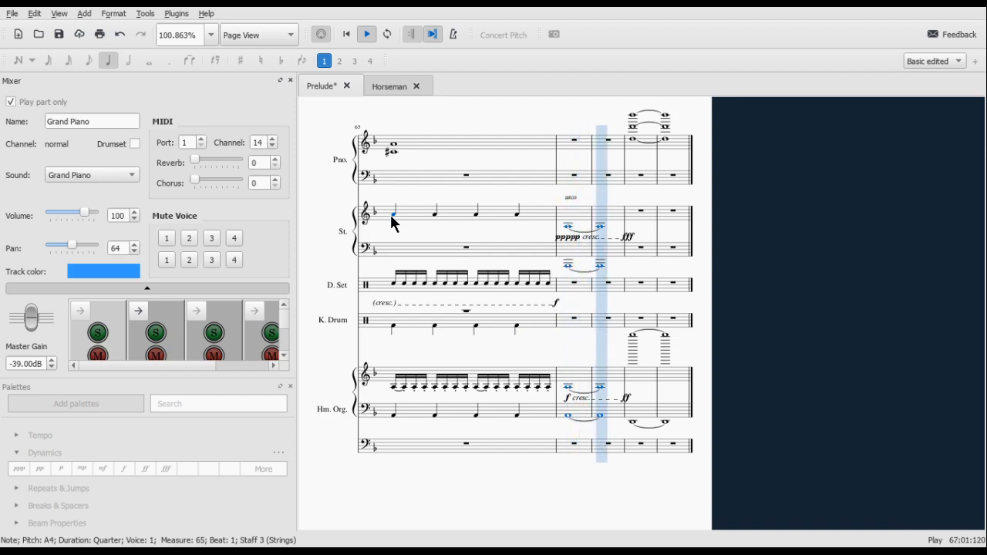
{"action": "key", "text": "space"}
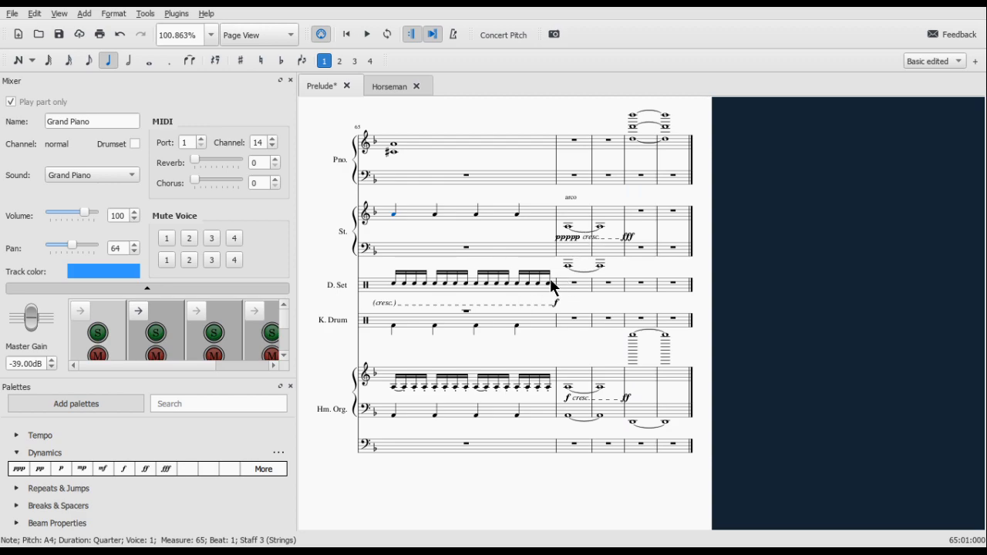
Step: Change the Hammond Organ's dynamic at the start of measure 66 to mf
{"action": "left_click", "coordinate": [566, 397]}
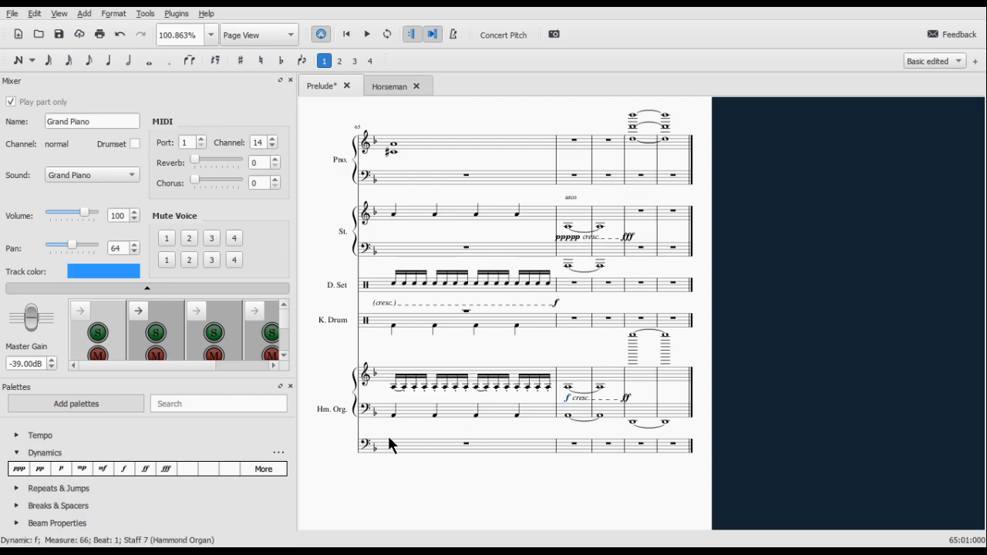
{"action": "left_click", "coordinate": [563, 387]}
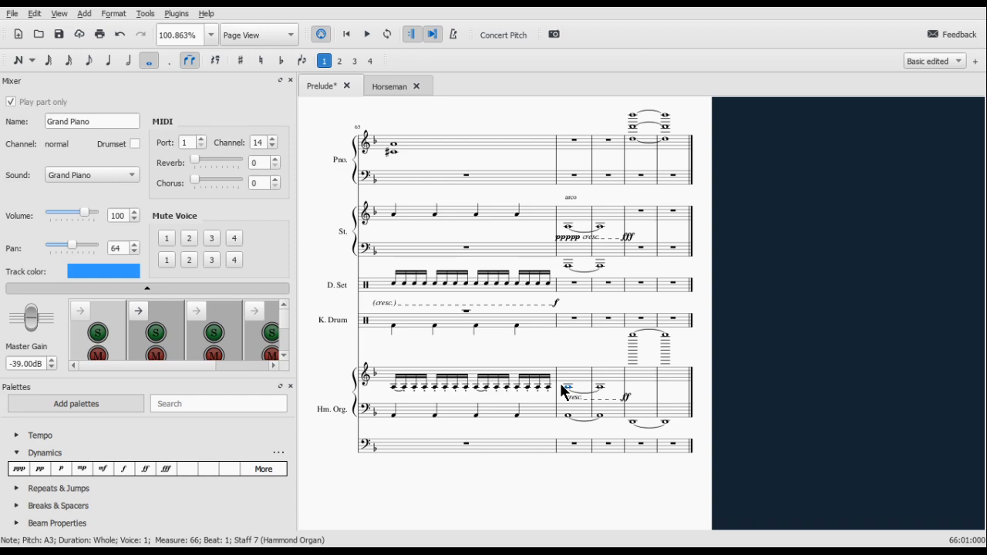
{"action": "left_click", "coordinate": [569, 390]}
{"action": "left_click", "coordinate": [565, 388]}
{"action": "left_click", "coordinate": [103, 469]}
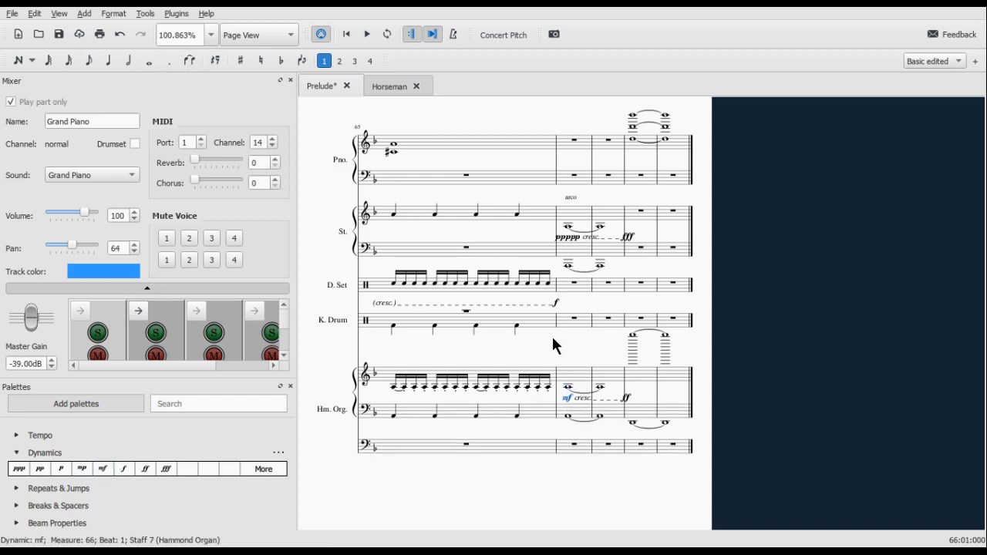
Step: Play the ending from the Hammond Organ's first sixteenth note of measure 65 into measure 68
{"action": "left_click", "coordinate": [395, 387]}
{"action": "key", "text": "space"}
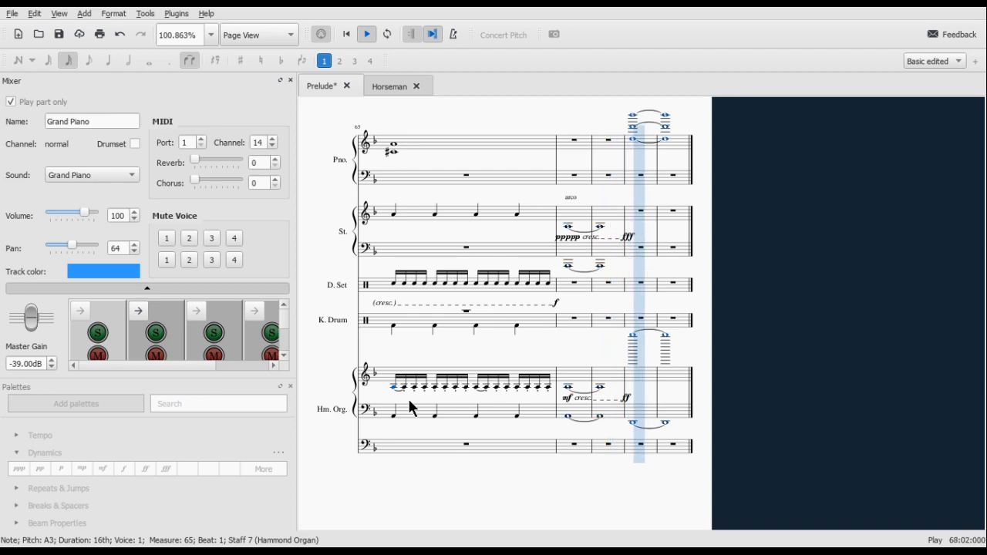
{"action": "key", "text": "space"}
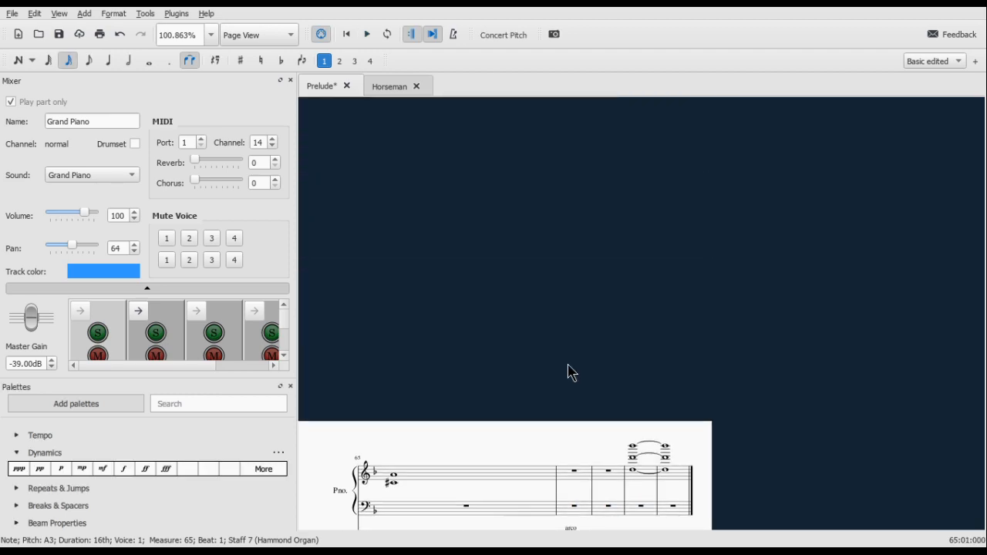
Step: Skim the Prelude score back to its opening pages and examine the whole final page
{"action": "scroll", "coordinate": [568, 372], "scroll_direction": "down", "scroll_amount": 2}
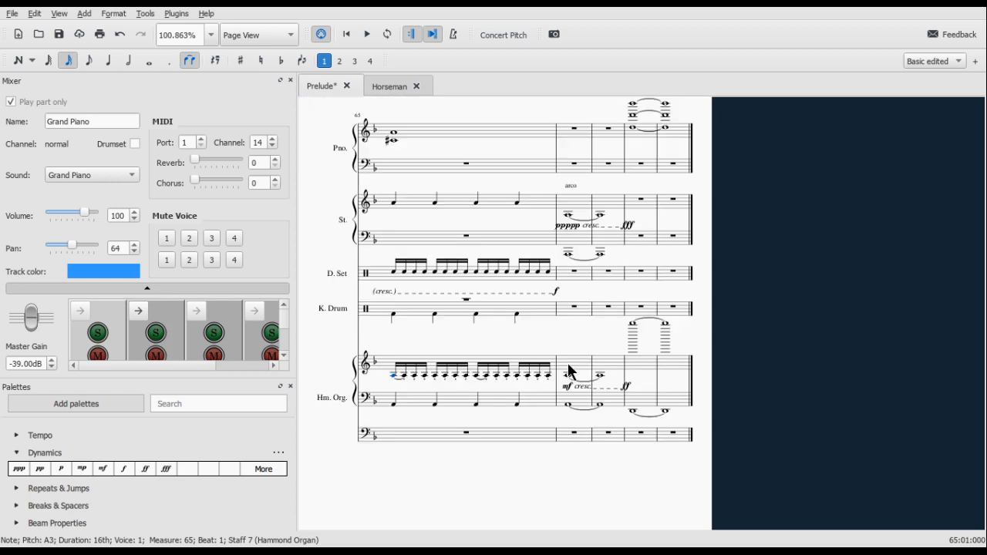
{"action": "scroll", "coordinate": [568, 372], "scroll_direction": "left", "scroll_amount": 15}
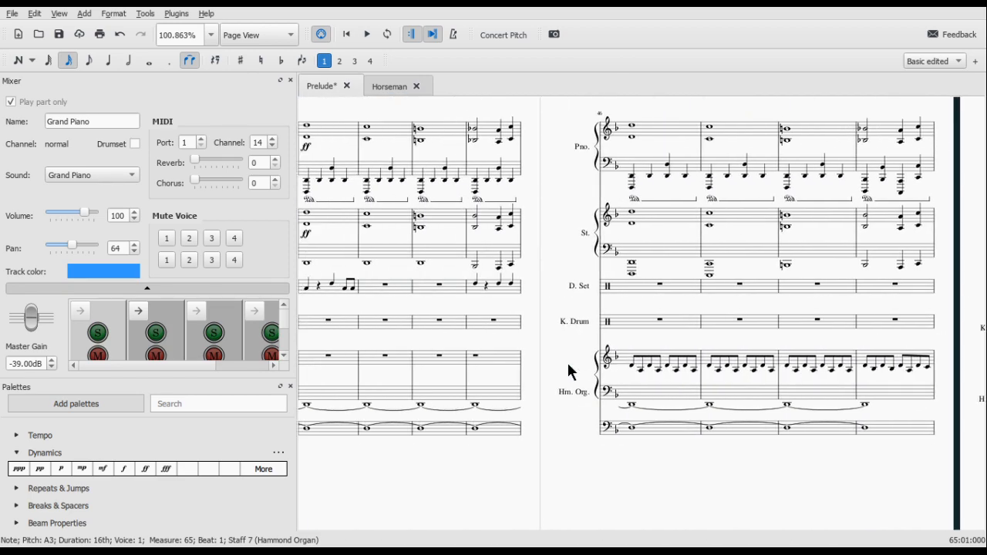
{"action": "scroll", "coordinate": [568, 373], "scroll_direction": "left", "scroll_amount": 5}
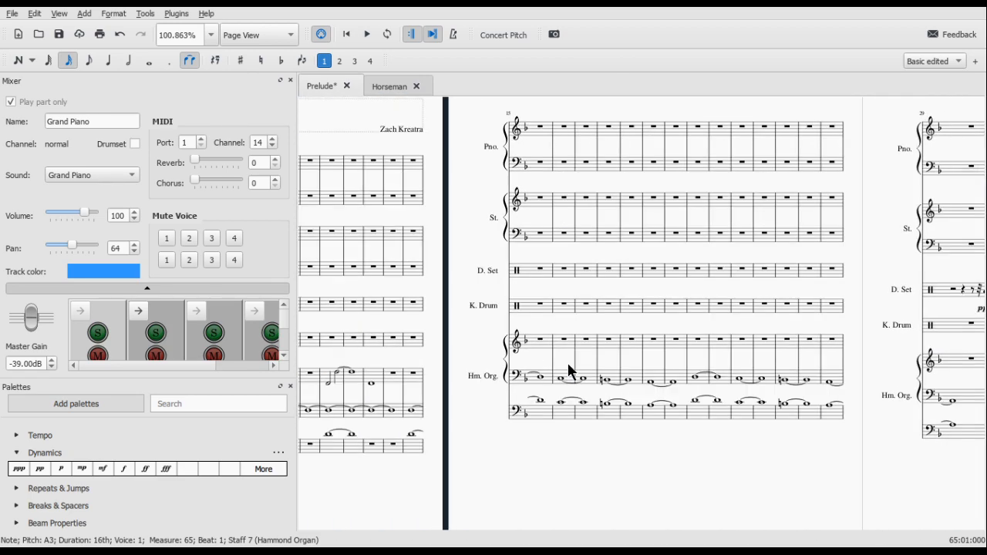
{"action": "scroll", "coordinate": [568, 372], "scroll_direction": "right", "scroll_amount": 20}
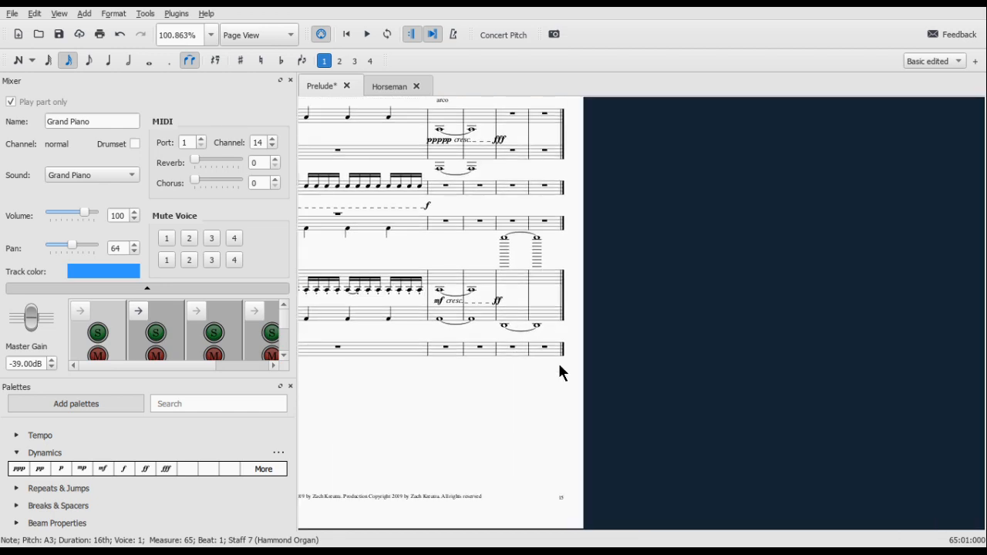
{"action": "scroll", "coordinate": [560, 367], "scroll_direction": "up", "scroll_amount": 3}
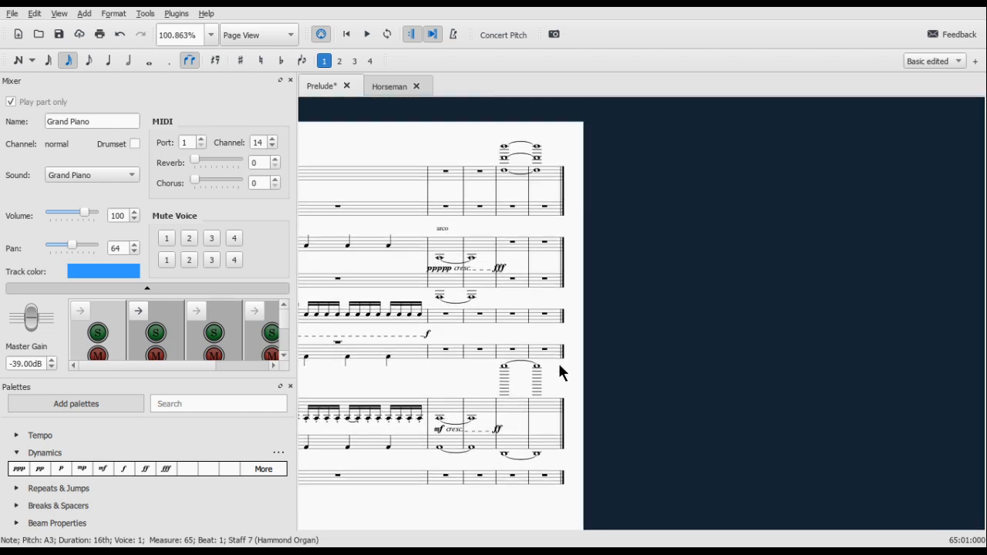
{"action": "scroll", "coordinate": [559, 372], "scroll_direction": "down", "scroll_amount": 3}
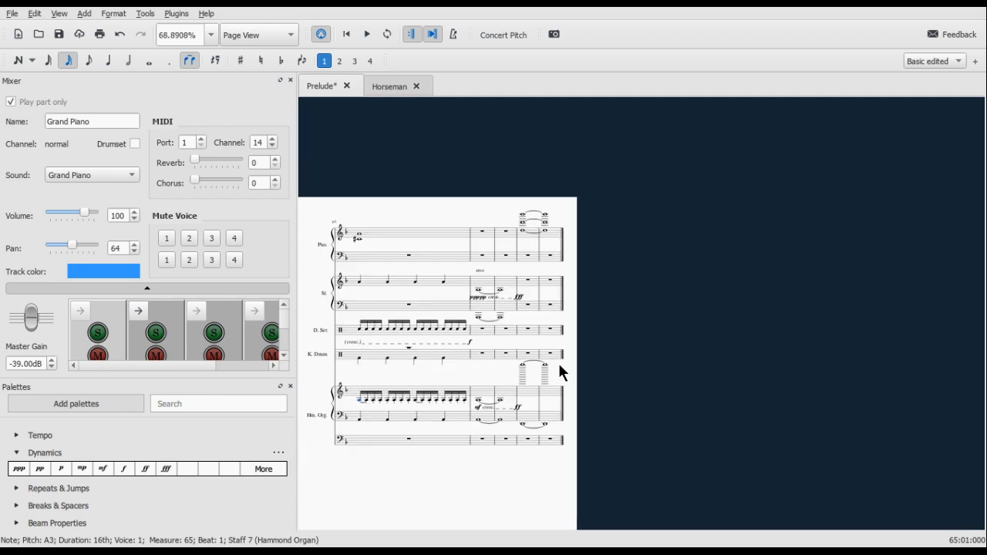
{"action": "scroll", "coordinate": [598, 367], "scroll_direction": "down", "scroll_amount": 1}
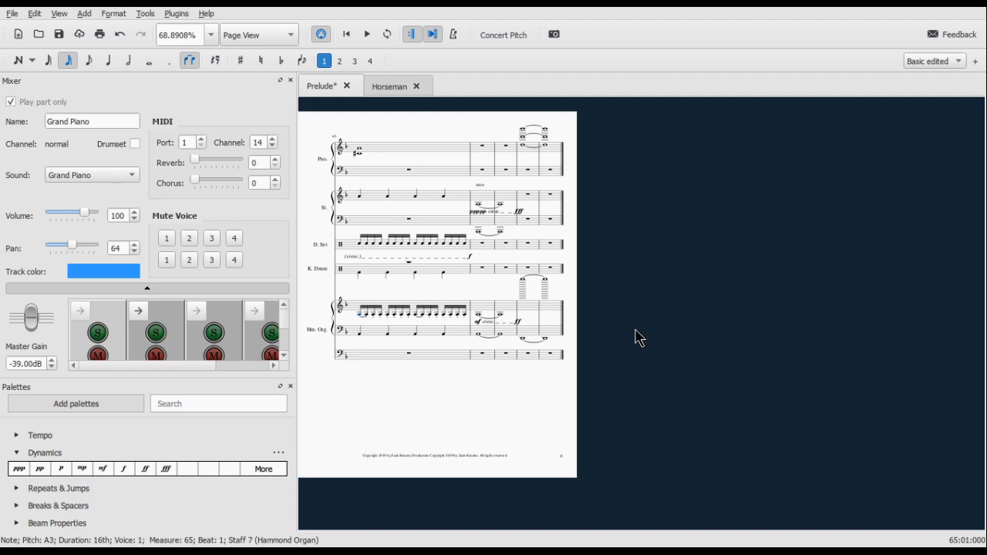
{"action": "left_click_drag", "start_coordinate": [185, 365], "coordinate": [127, 373]}
{"action": "scroll", "coordinate": [395, 332], "scroll_direction": "up", "scroll_amount": 2}
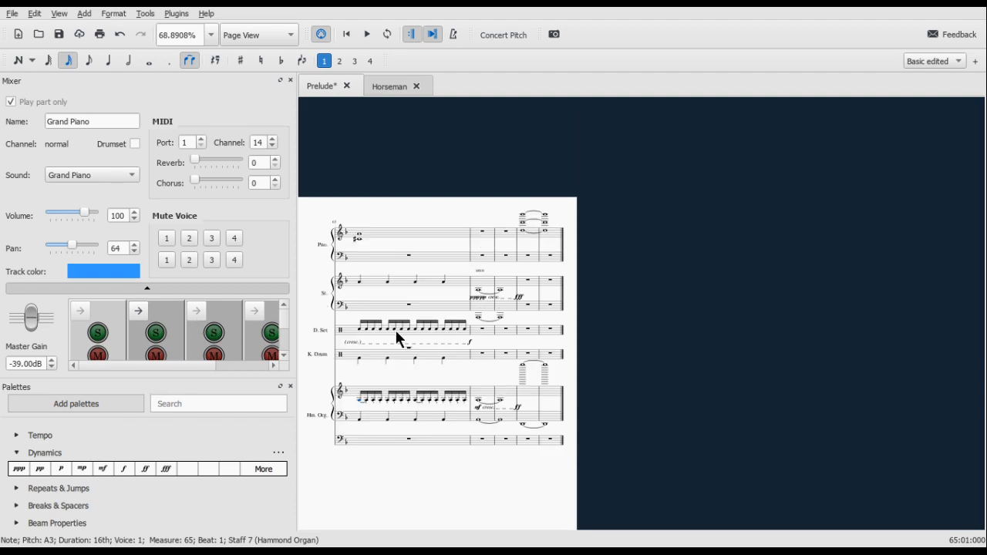
{"action": "scroll", "coordinate": [394, 328], "scroll_direction": "down", "scroll_amount": 2}
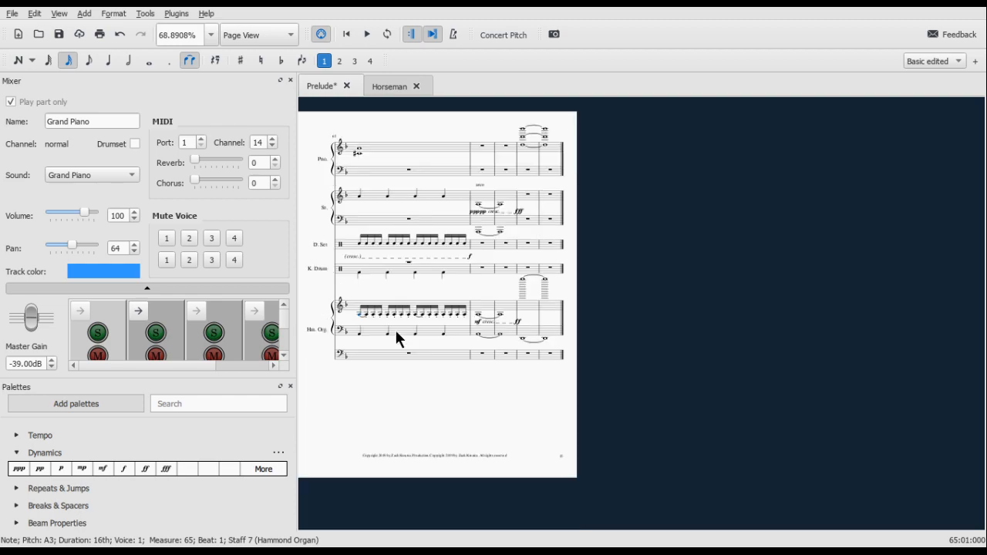
{"action": "scroll", "coordinate": [395, 333], "scroll_direction": "up", "scroll_amount": 7}
{"action": "scroll", "coordinate": [396, 333], "scroll_direction": "down", "scroll_amount": 2}
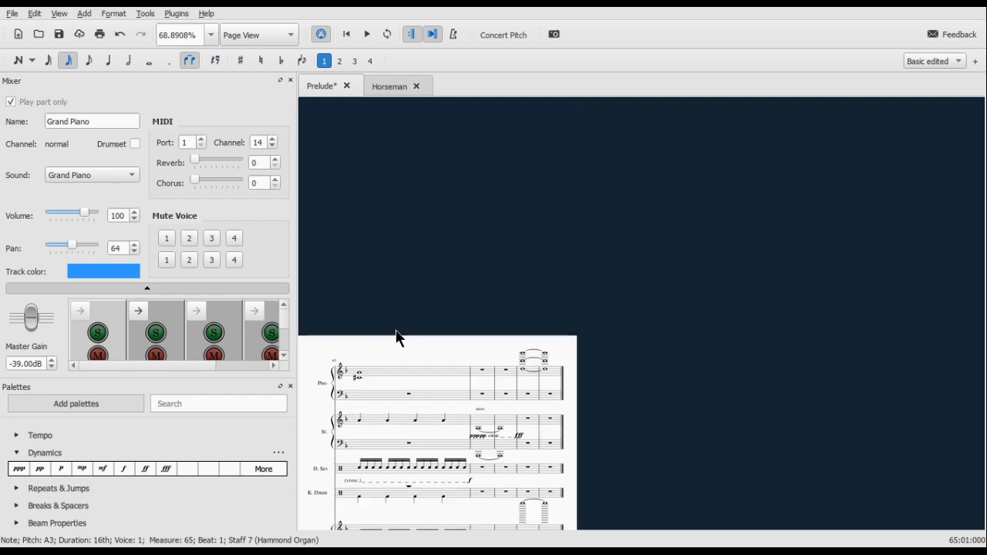
Step: Skim the Prelude score back to its title page and look over the opening page's staves
{"action": "scroll", "coordinate": [395, 335], "scroll_direction": "down", "scroll_amount": 8}
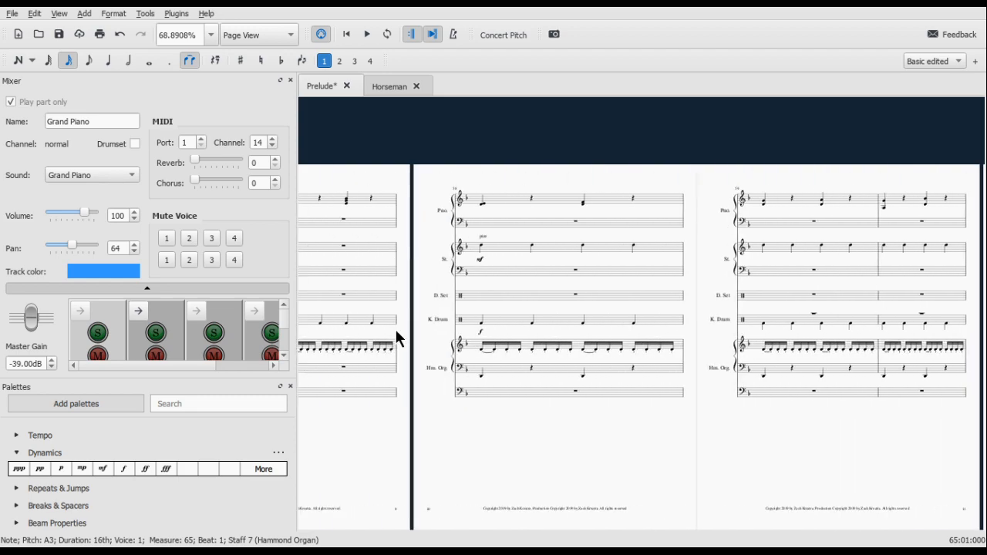
{"action": "scroll", "coordinate": [394, 335], "scroll_direction": "up", "scroll_amount": 5}
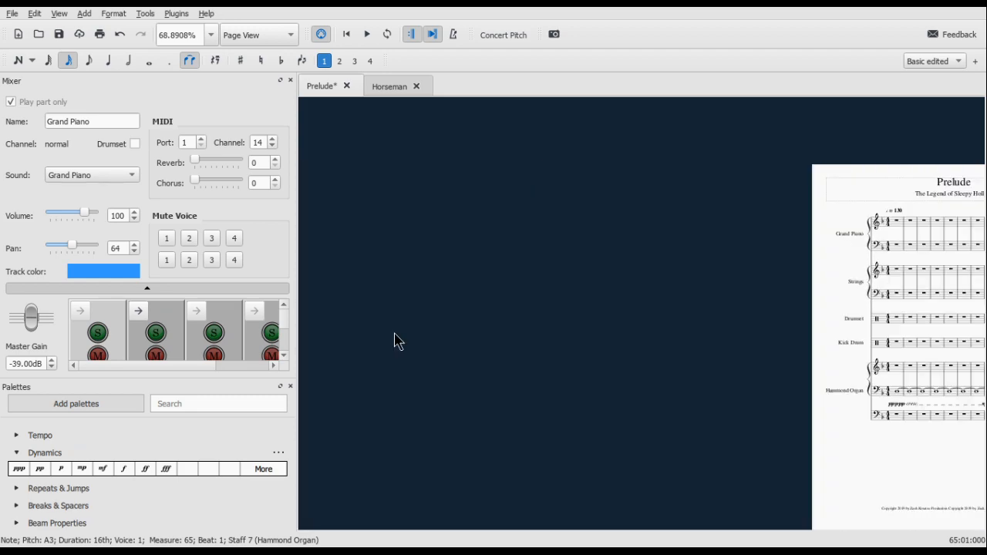
{"action": "scroll", "coordinate": [394, 342], "scroll_direction": "down", "scroll_amount": 3}
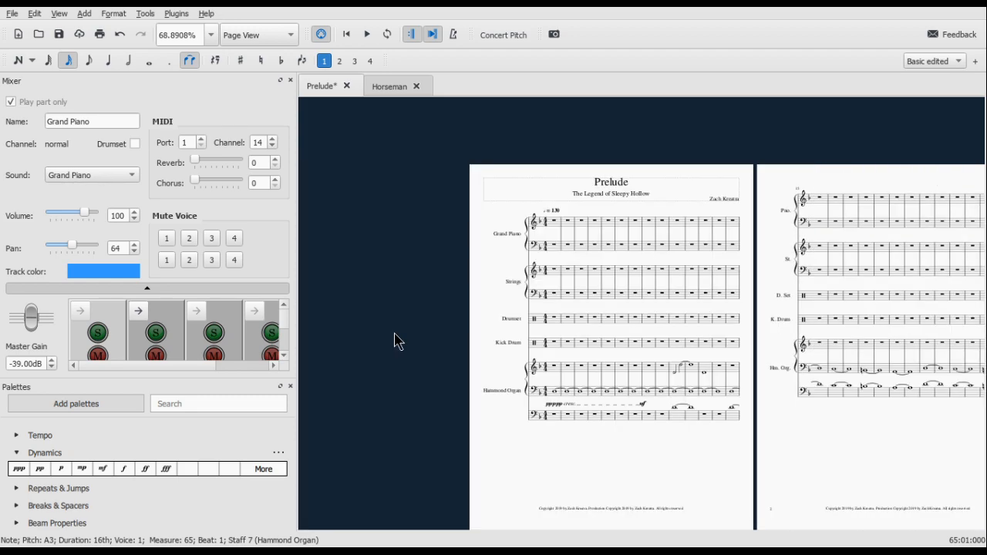
{"action": "scroll", "coordinate": [394, 341], "scroll_direction": "down", "scroll_amount": 1}
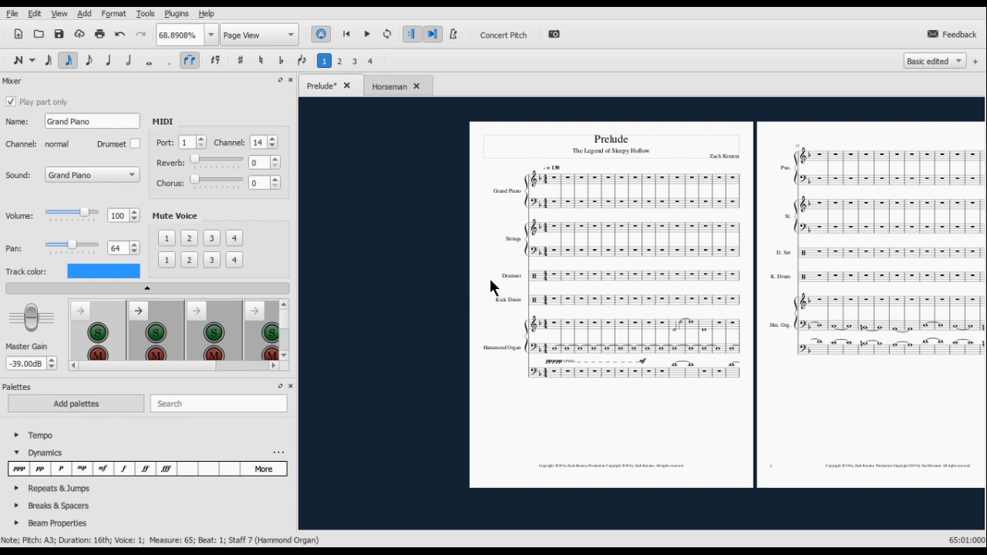
{"action": "scroll", "coordinate": [542, 396], "scroll_direction": "down", "scroll_amount": 3}
{"action": "scroll", "coordinate": [543, 398], "scroll_direction": "up", "scroll_amount": 3}
{"action": "scroll", "coordinate": [648, 435], "scroll_direction": "up", "scroll_amount": 1}
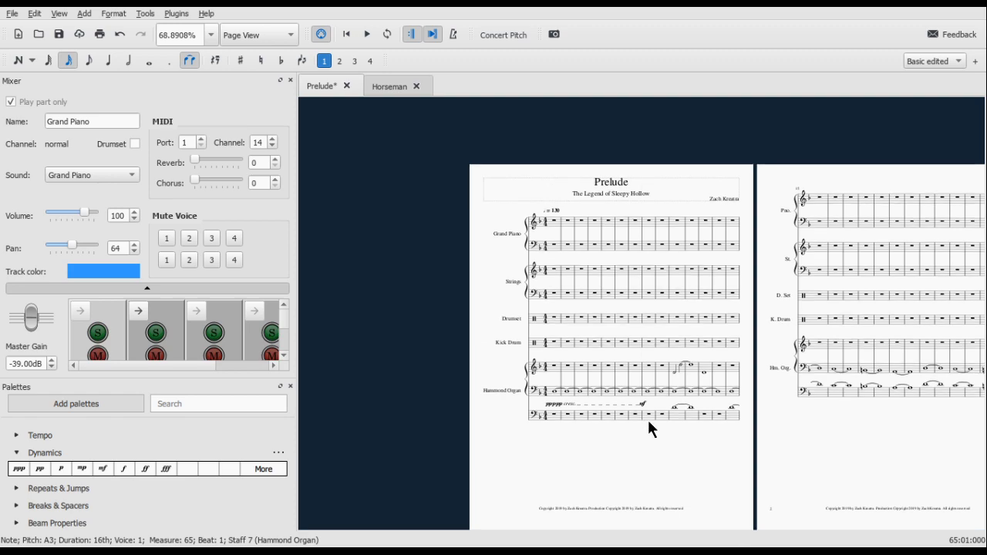
Step: Skim the Prelude score's closing pages, then examine the middle pages where the Strings diminuendo leads into the organ and kick drum passage
{"action": "scroll", "coordinate": [648, 418], "scroll_direction": "right", "scroll_amount": 20}
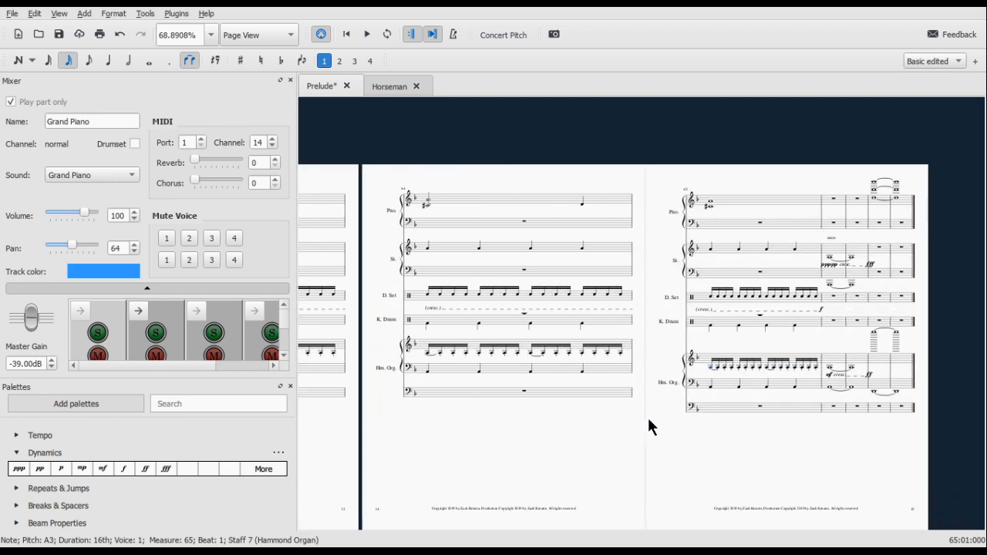
{"action": "scroll", "coordinate": [647, 416], "scroll_direction": "left", "scroll_amount": 20}
{"action": "scroll", "coordinate": [648, 421], "scroll_direction": "left", "scroll_amount": 8}
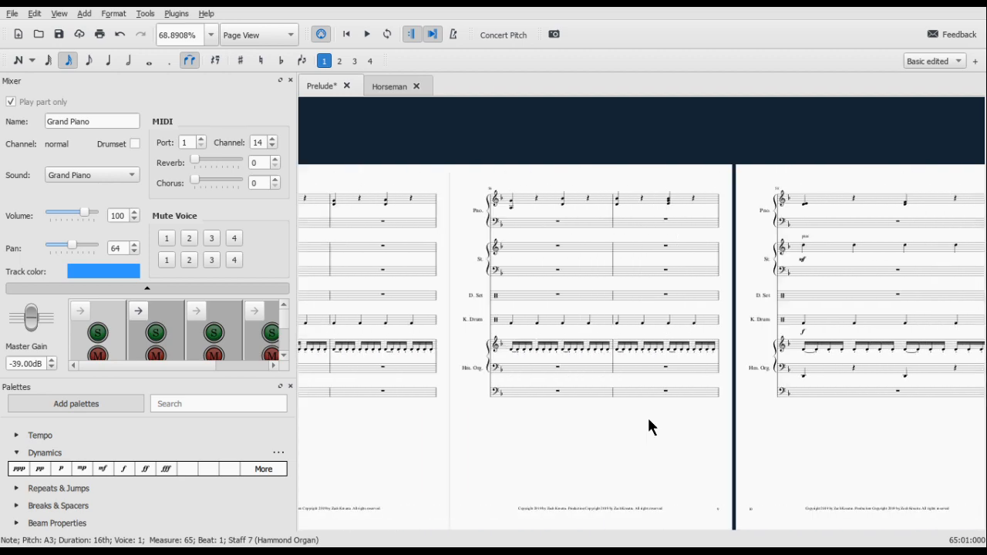
{"action": "scroll", "coordinate": [648, 419], "scroll_direction": "left", "scroll_amount": 8}
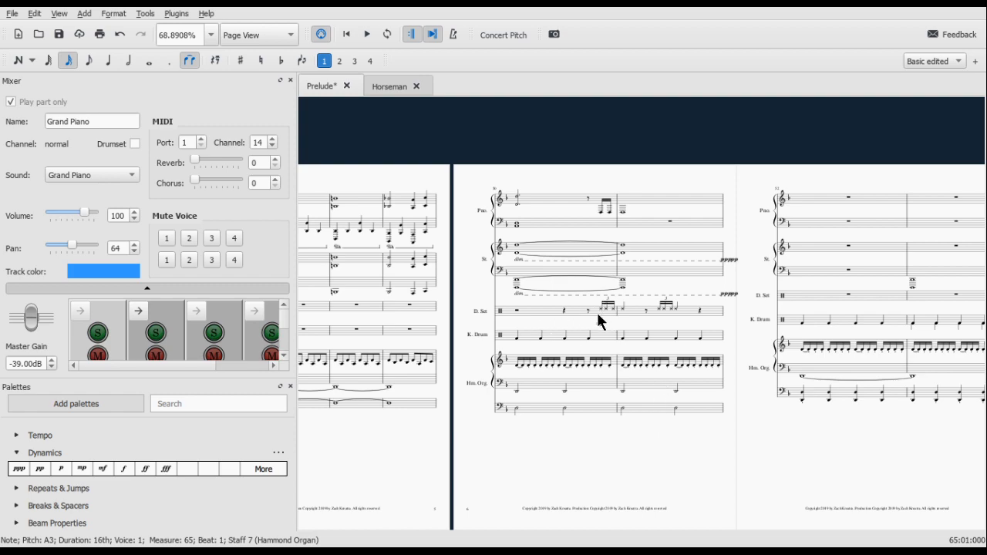
{"action": "scroll", "coordinate": [845, 283], "scroll_direction": "down", "scroll_amount": 1}
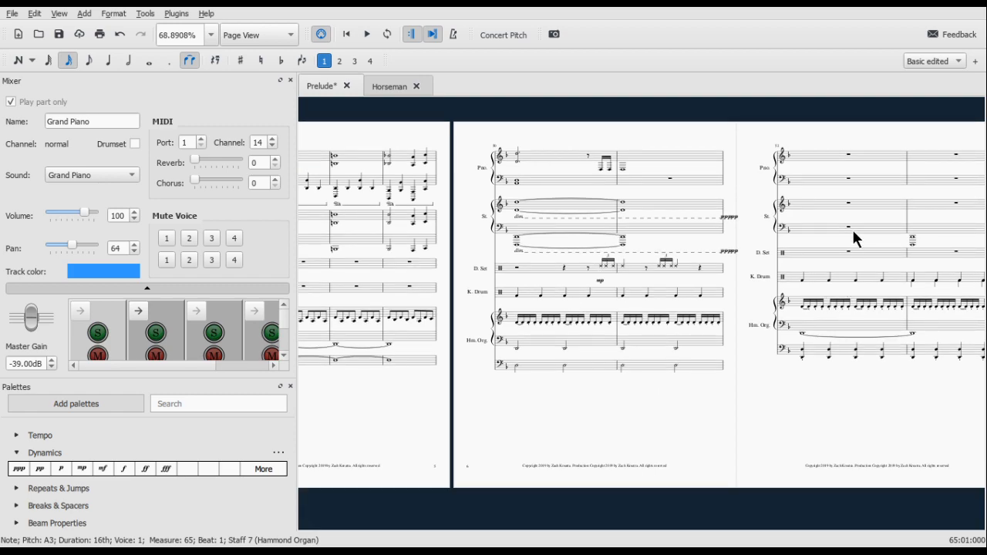
{"action": "scroll", "coordinate": [824, 179], "scroll_direction": "down", "scroll_amount": 1}
{"action": "scroll", "coordinate": [824, 181], "scroll_direction": "up", "scroll_amount": 2}
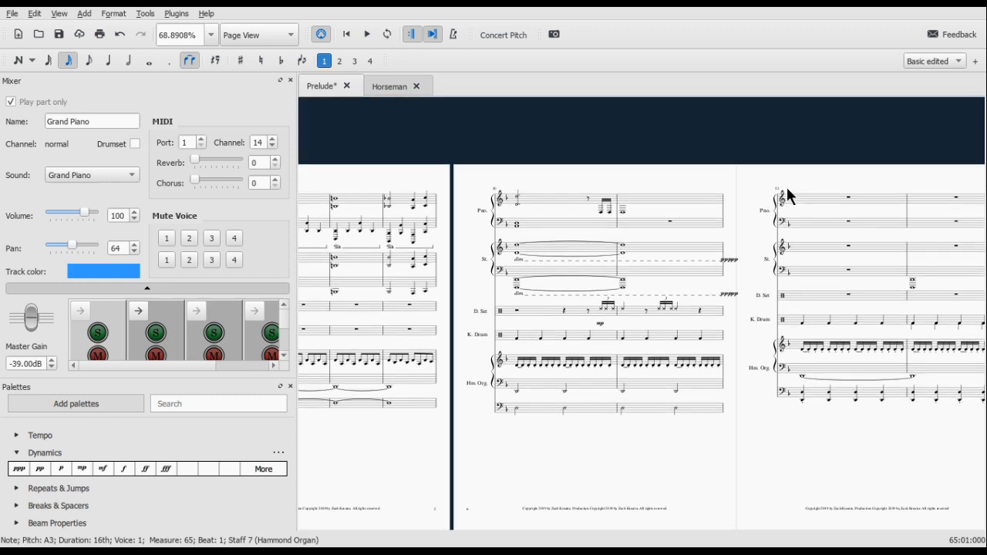
{"action": "scroll", "coordinate": [770, 271], "scroll_direction": "down", "scroll_amount": 1}
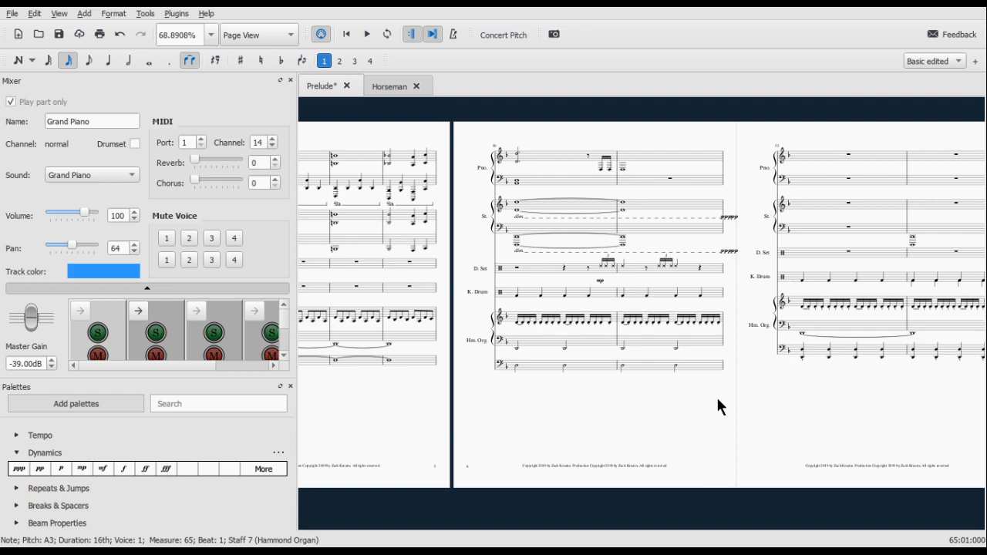
Step: Play the Prelude from the Hammond Organ's first whole note in measure 1 and follow it enlarged in Continuous View
{"action": "key", "text": "Home"}
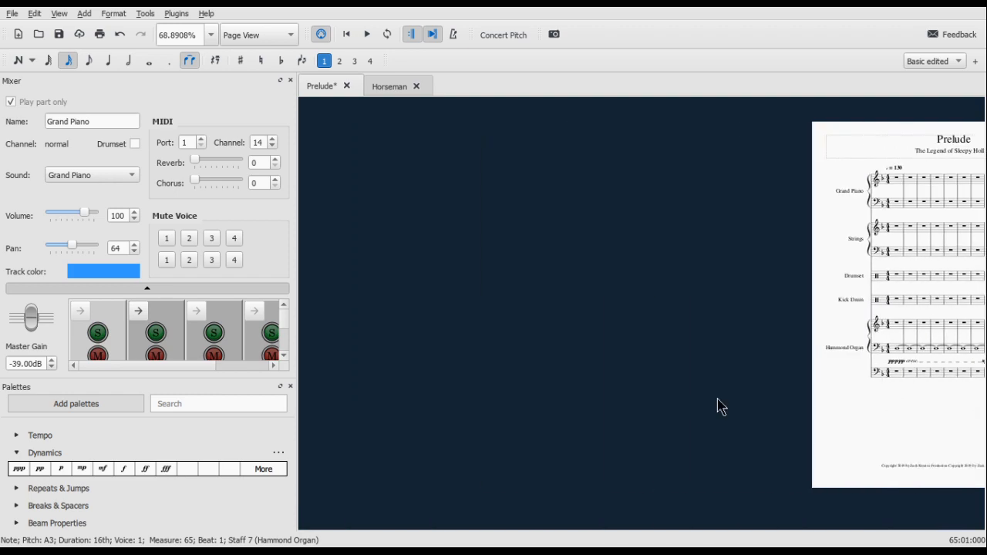
{"action": "scroll", "coordinate": [717, 400], "scroll_direction": "right", "scroll_amount": 2}
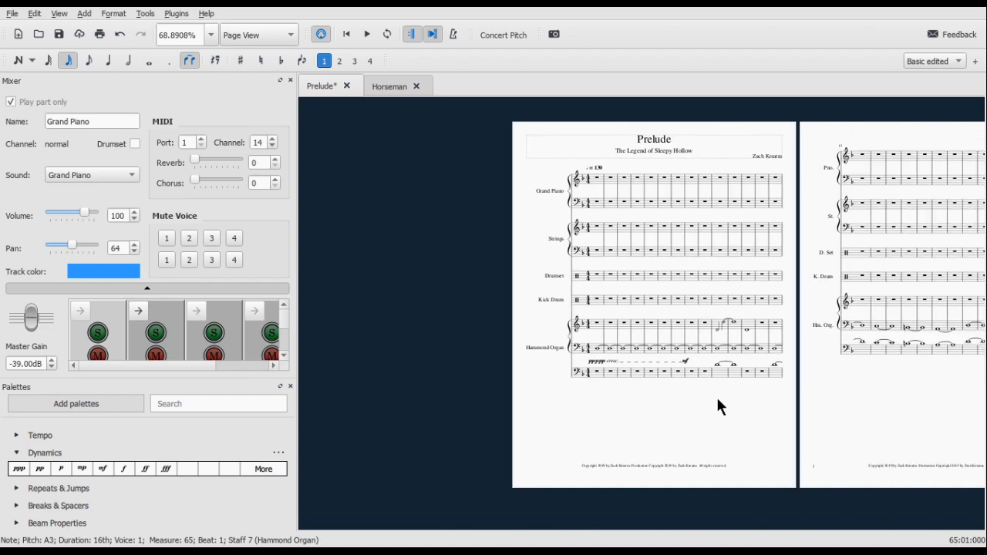
{"action": "left_click", "coordinate": [599, 347]}
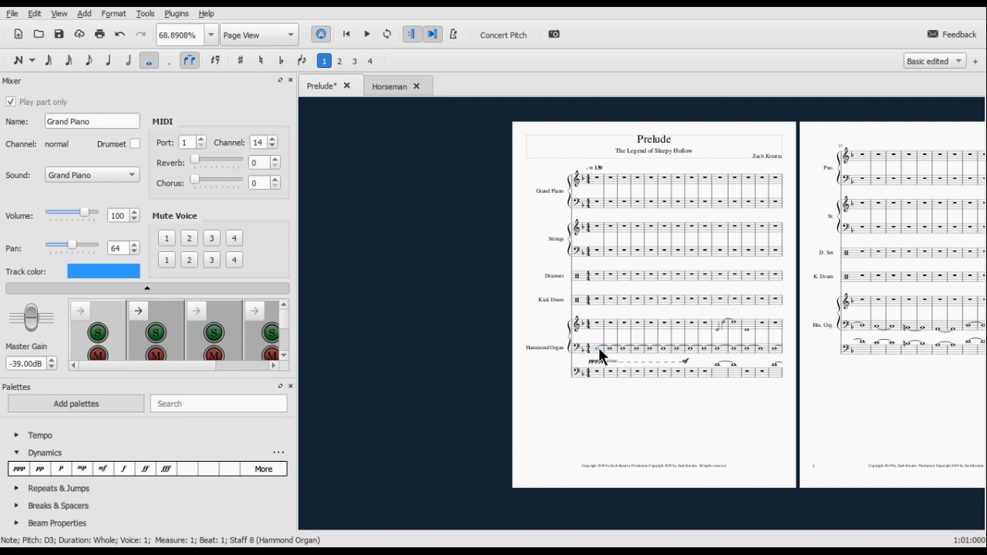
{"action": "key", "text": "space"}
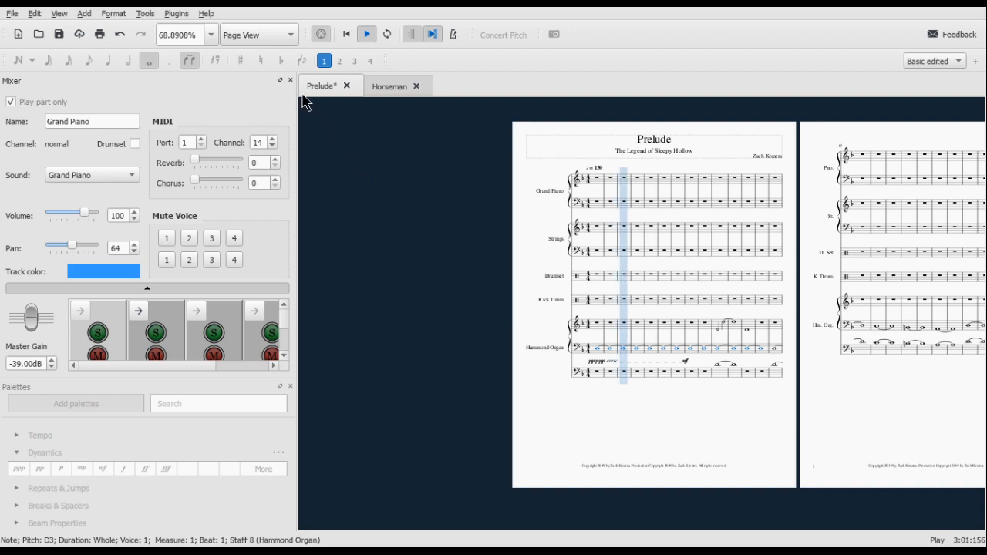
{"action": "left_click", "coordinate": [266, 49]}
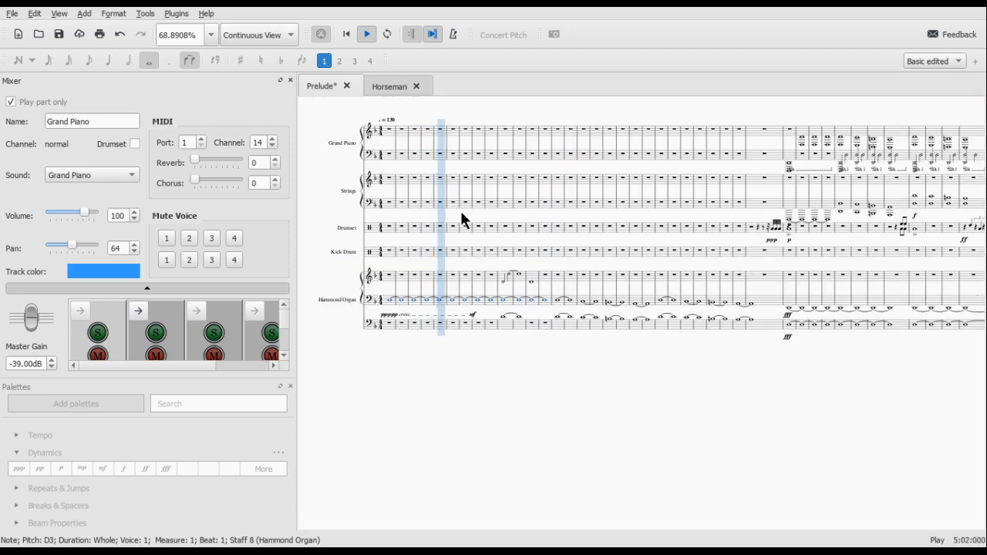
{"action": "scroll", "coordinate": [477, 298], "scroll_direction": "up", "scroll_amount": 3}
{"action": "scroll", "coordinate": [477, 302], "scroll_direction": "up", "scroll_amount": 1}
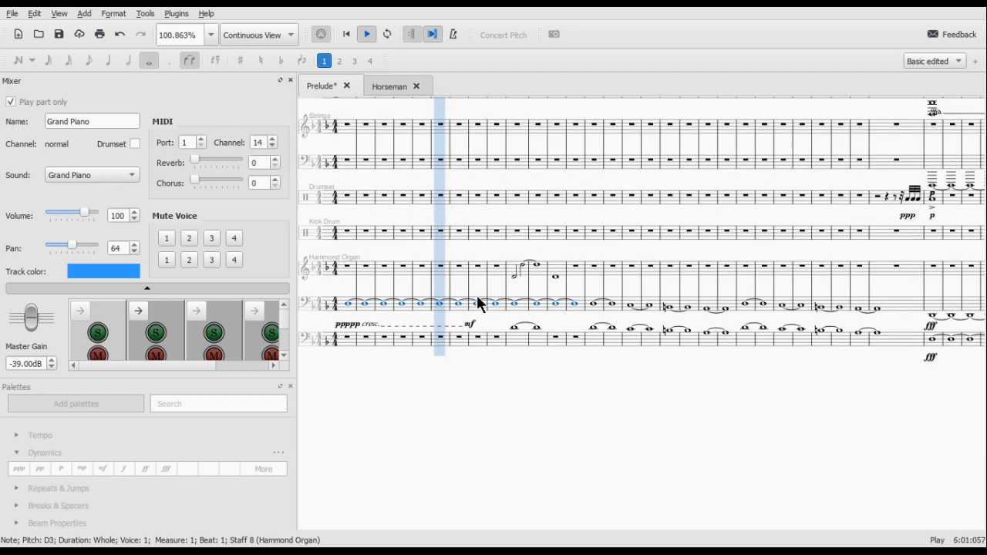